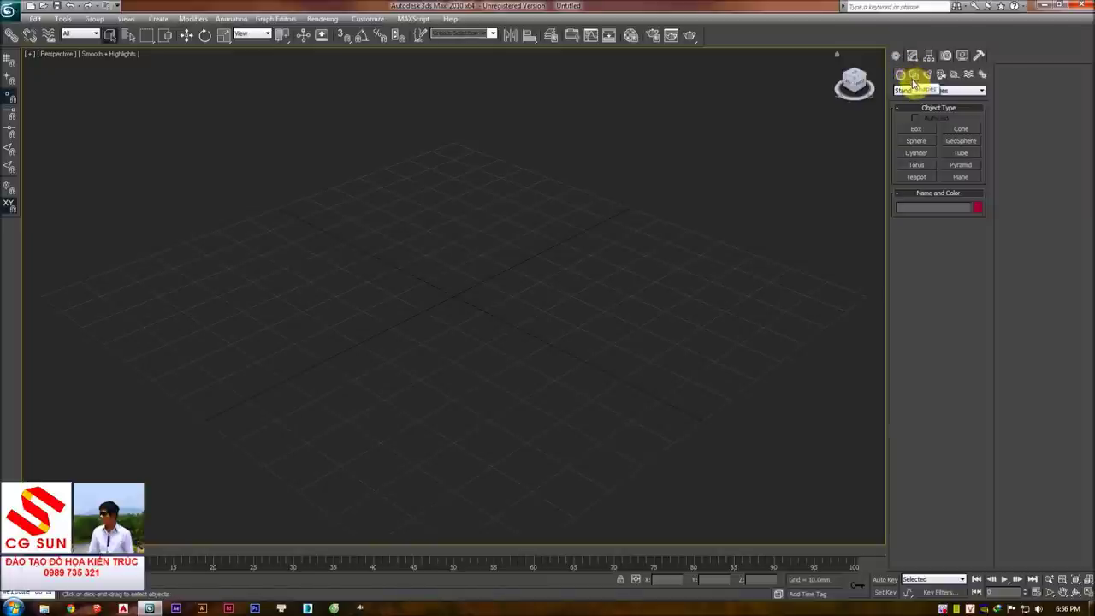
- Switch the Create panel to Shapes and browse the Create > Shapes menu of spline types
click(913, 77)
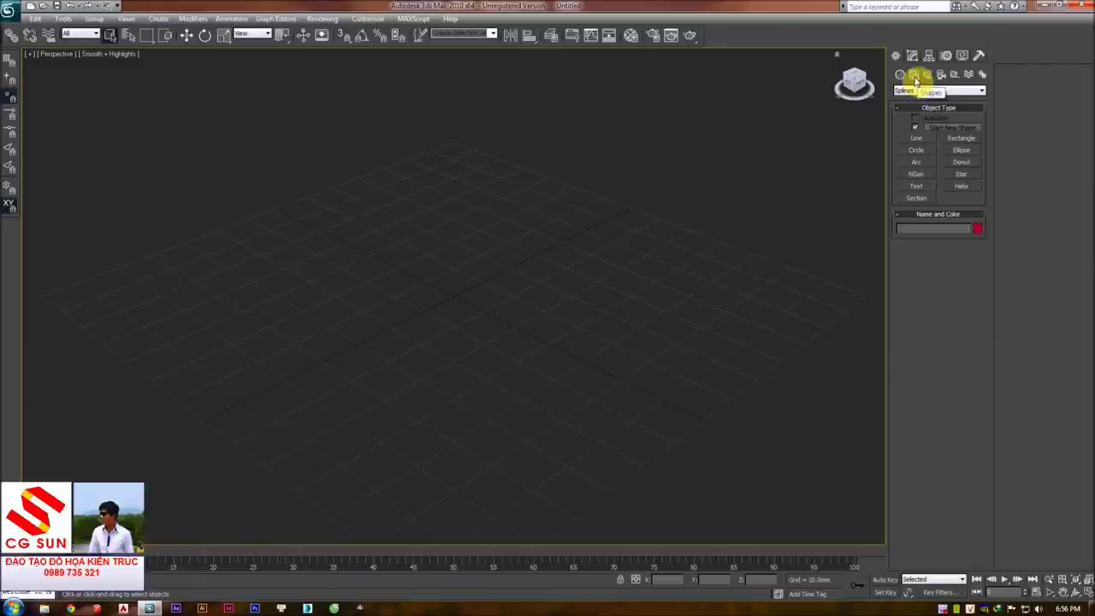
click(159, 18)
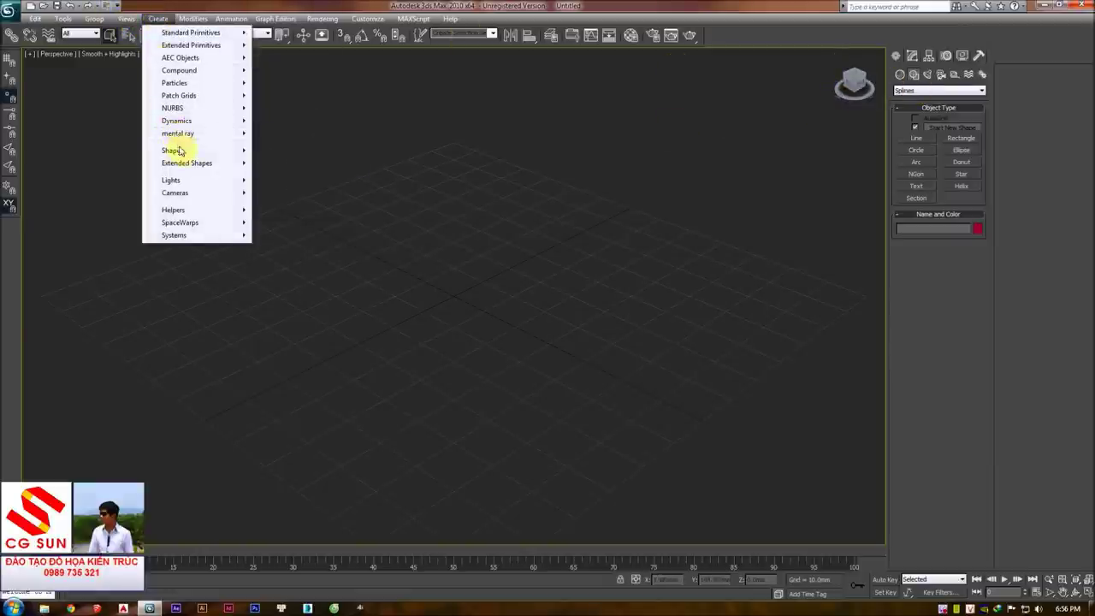
mouse_move(180, 149)
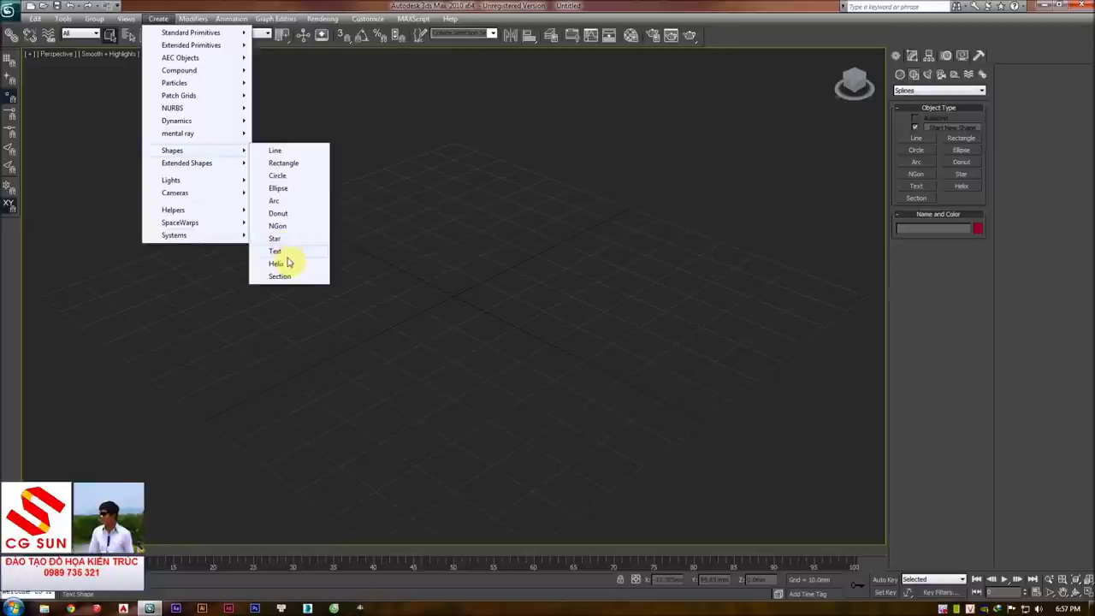
click(417, 261)
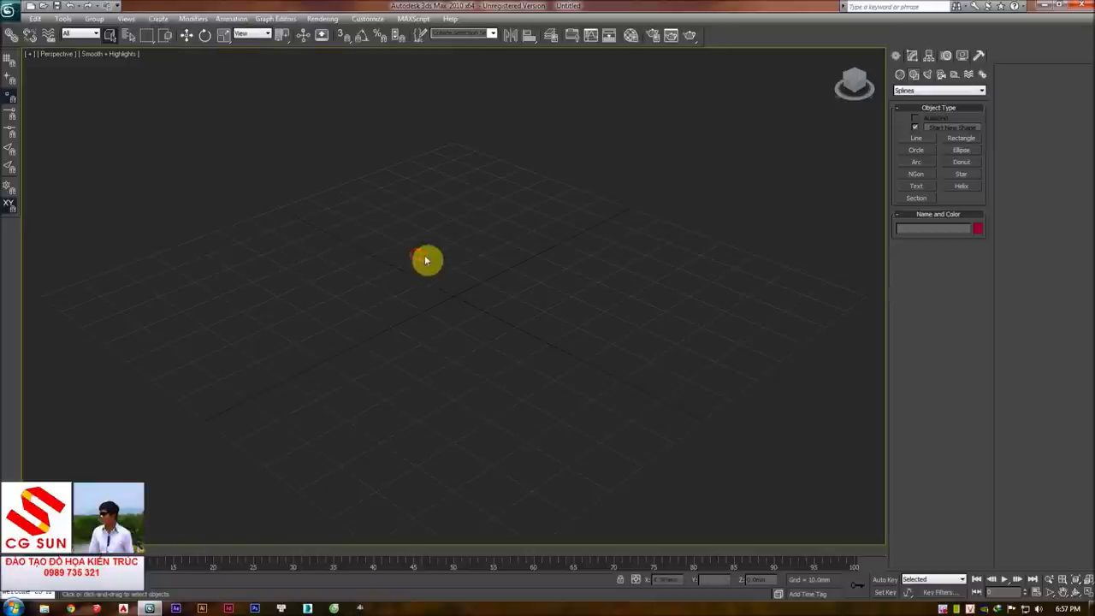
- Draw a closed six-point Line spline, Line01, on the ground grid and orbit to inspect it
click(922, 141)
click(475, 315)
click(523, 217)
click(680, 192)
click(756, 281)
click(664, 369)
click(536, 364)
click(475, 315)
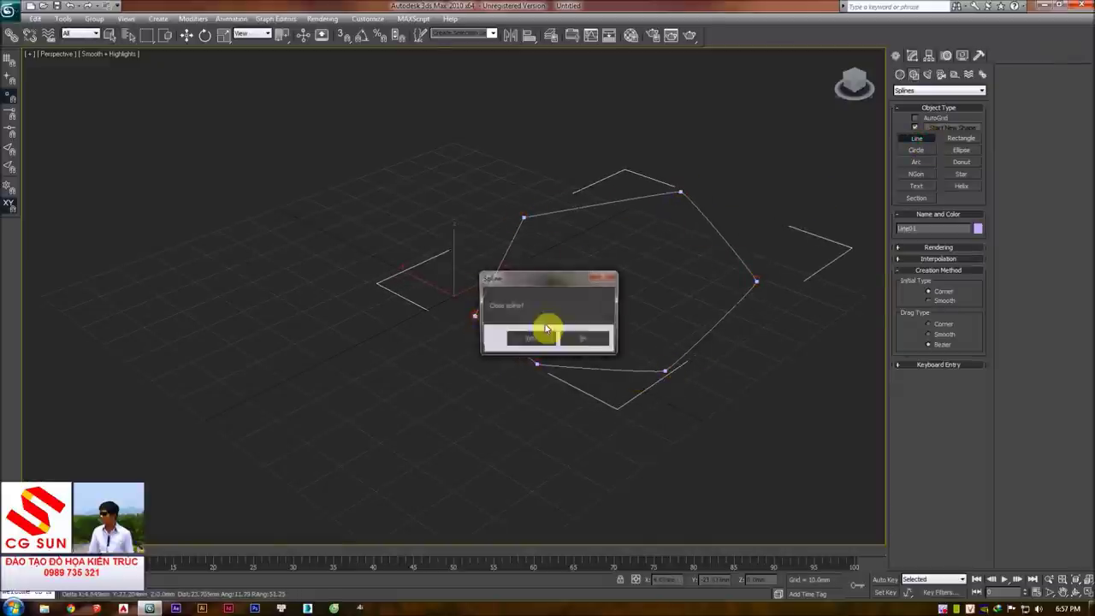
click(540, 340)
mouse_move(562, 294)
alt+middle_down()
mouse_move(519, 238)
mouse_move(513, 254)
alt+middle_up()
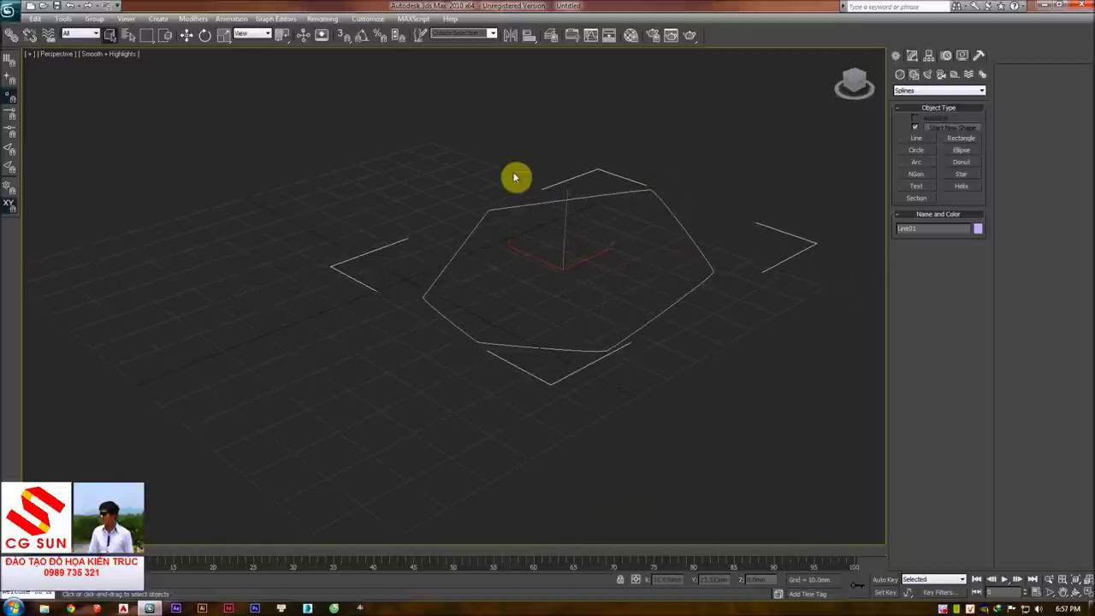
alt+middle_drag(625, 168, 505, 210)
- Draw a second closed six-point Line spline upright in the Front view
key(f)
scroll(491, 201, down, 3)
scroll(505, 193, down, 2)
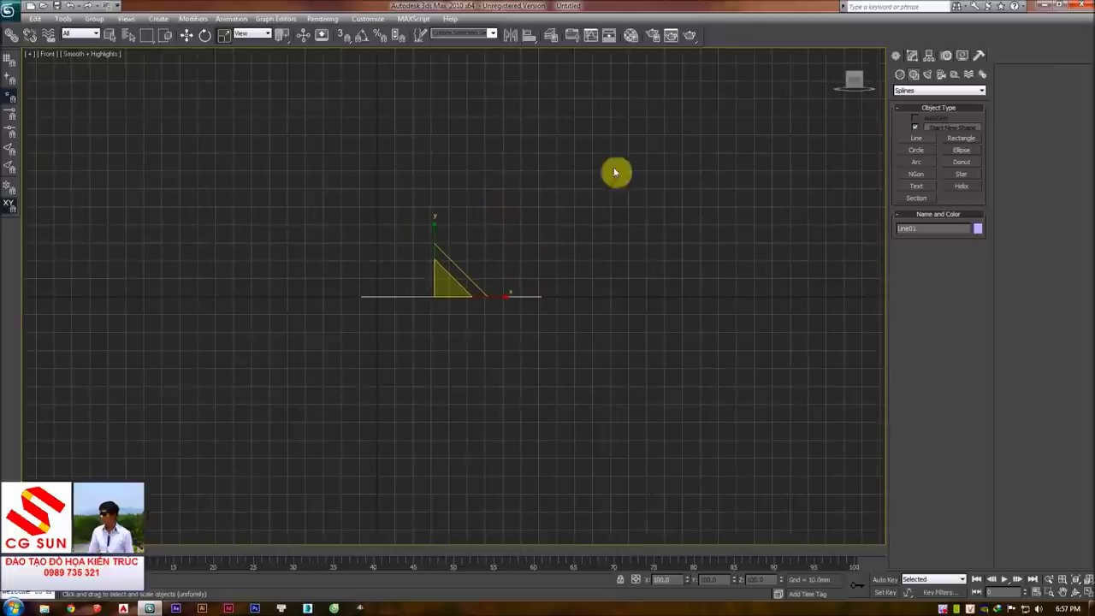
click(916, 137)
click(612, 158)
click(716, 153)
click(740, 228)
click(689, 303)
click(631, 312)
click(593, 254)
click(612, 157)
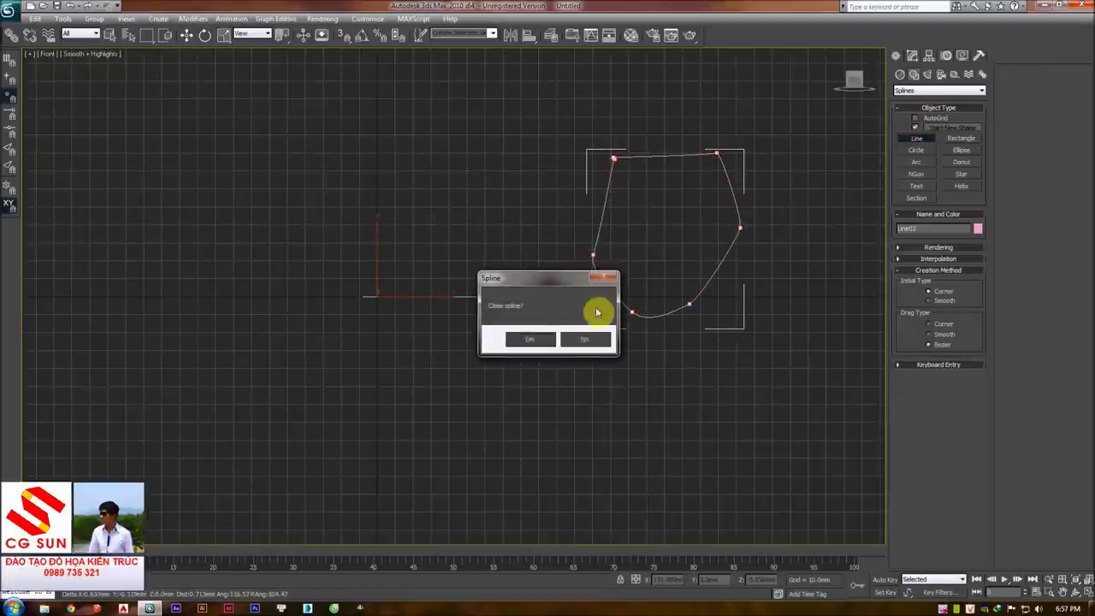
click(545, 339)
- In Perspective, delete both the upright outline and the hexagon spline, then go to Top view
key(p)
mouse_move(567, 188)
alt+middle_down()
mouse_move(574, 211)
mouse_move(616, 239)
mouse_move(670, 222)
mouse_move(579, 213)
mouse_move(604, 189)
mouse_move(494, 210)
alt+middle_up()
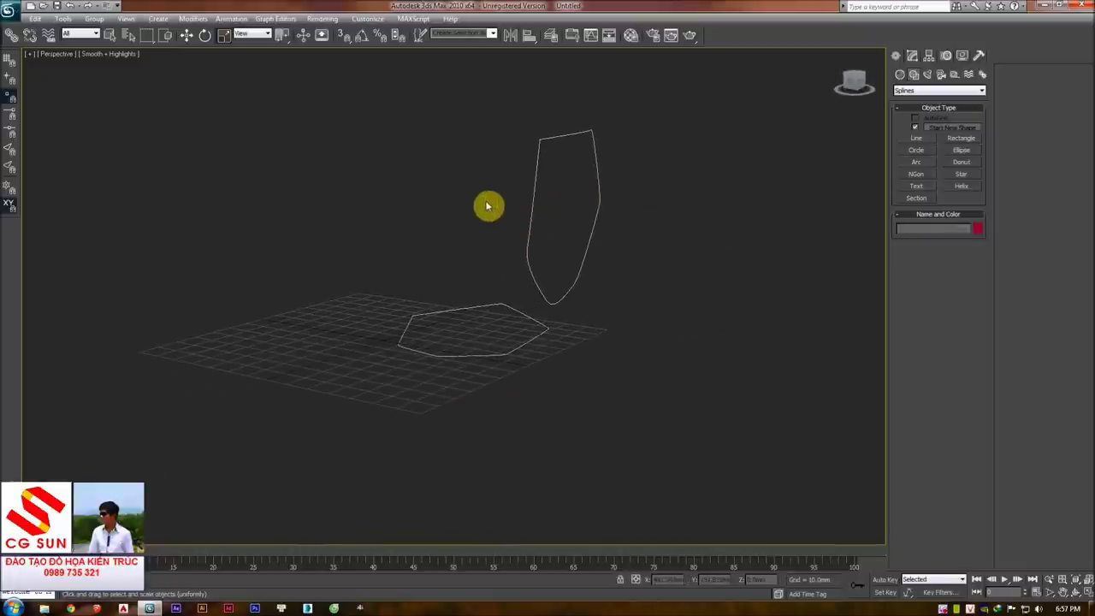
mouse_move(699, 325)
alt+middle_down()
mouse_move(549, 362)
mouse_move(464, 345)
mouse_move(433, 354)
alt+middle_up()
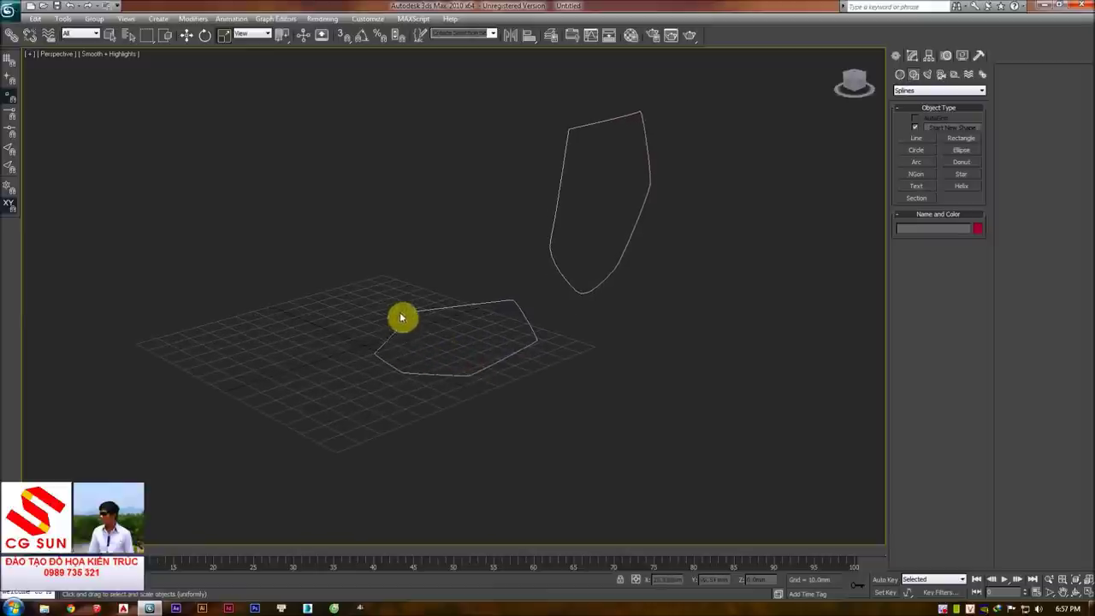
alt+middle_drag(503, 247, 537, 222)
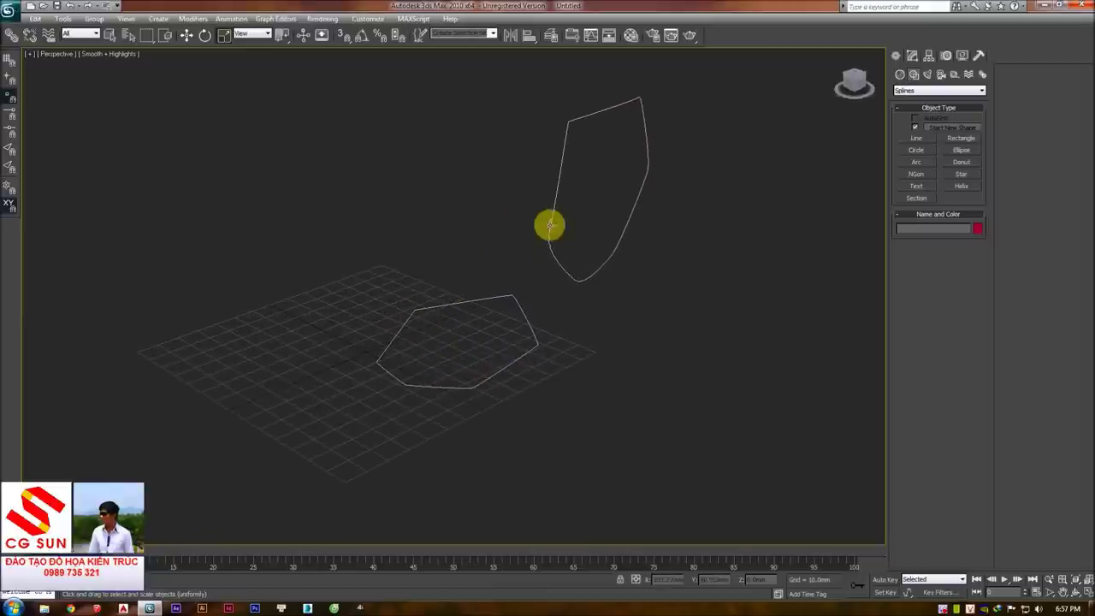
click(630, 210)
mouse_move(538, 203)
alt+middle_down()
mouse_move(596, 185)
mouse_move(549, 180)
alt+middle_up()
key(Delete)
click(427, 321)
key(Delete)
middle_drag(428, 333, 458, 284)
key(t)
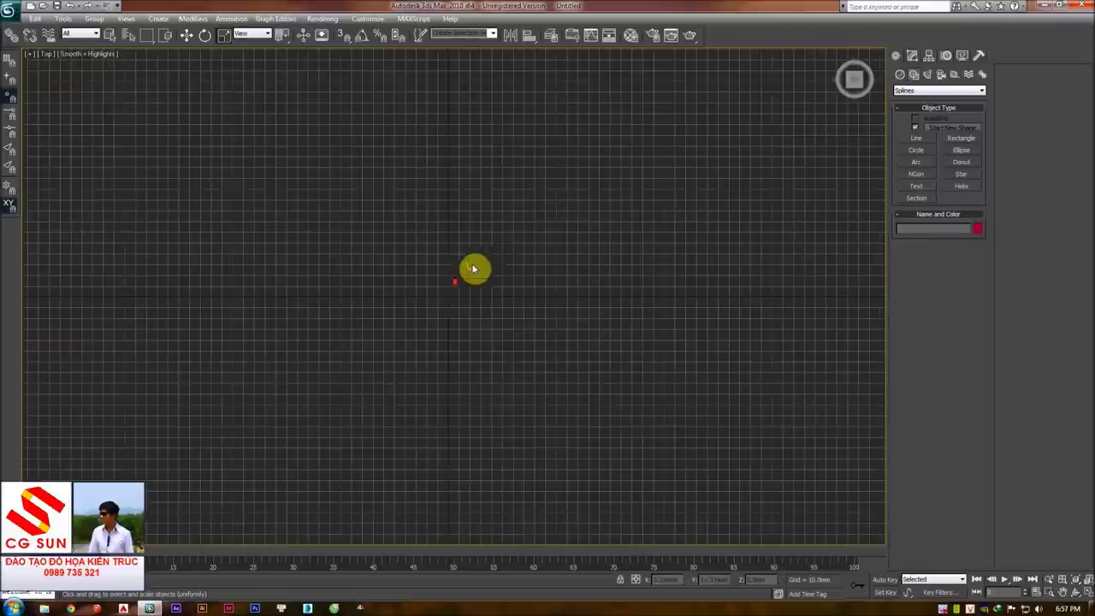
- Hide the grid and draw a Rectangle, then enlarge its Length and Width
key(g)
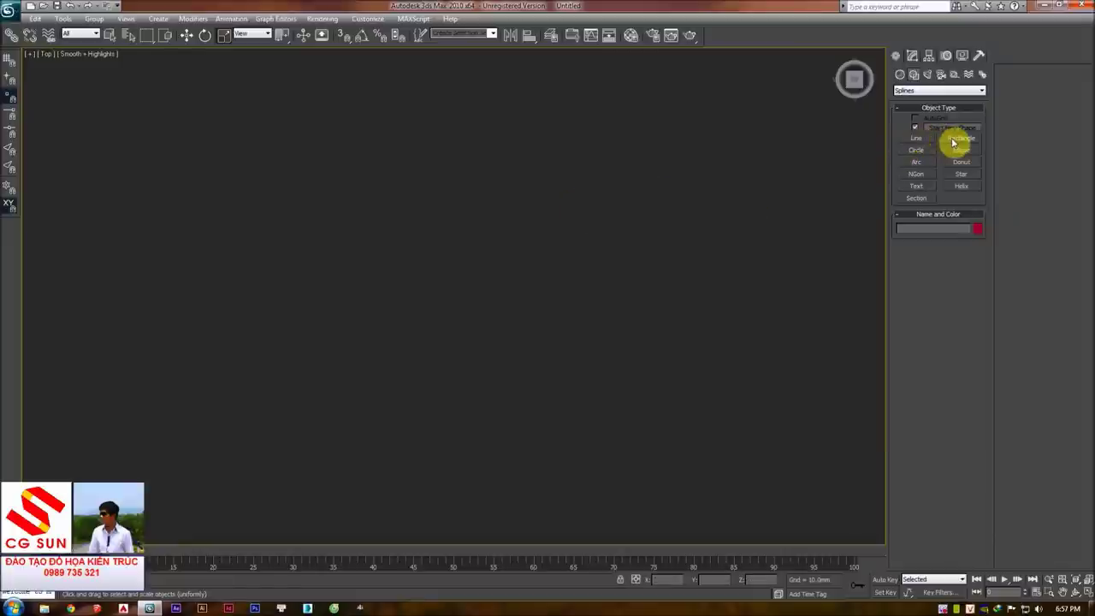
click(922, 139)
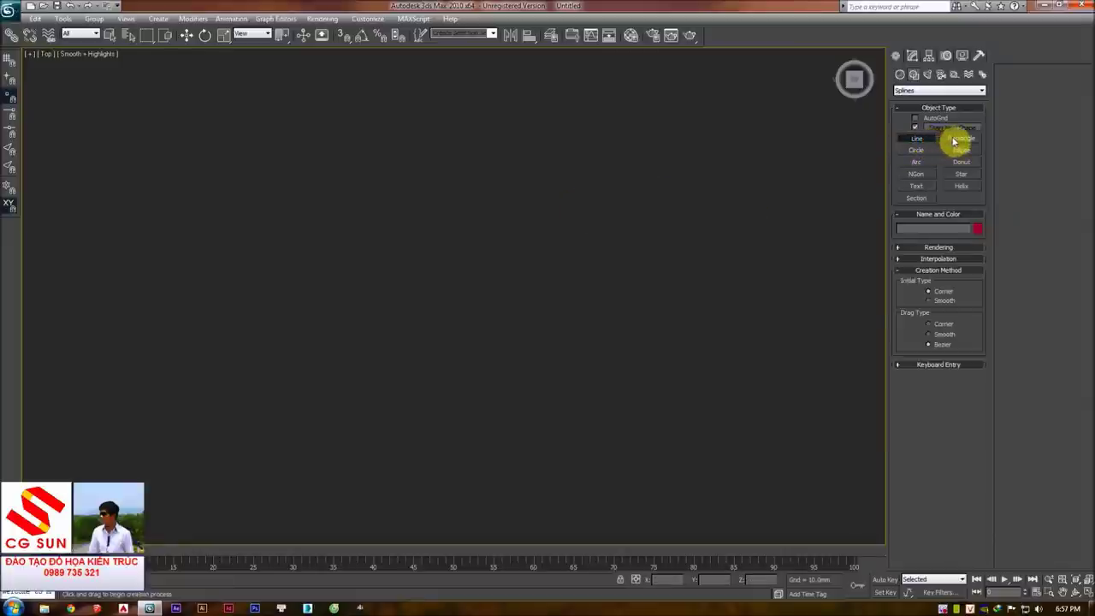
click(958, 139)
drag(253, 137, 514, 313)
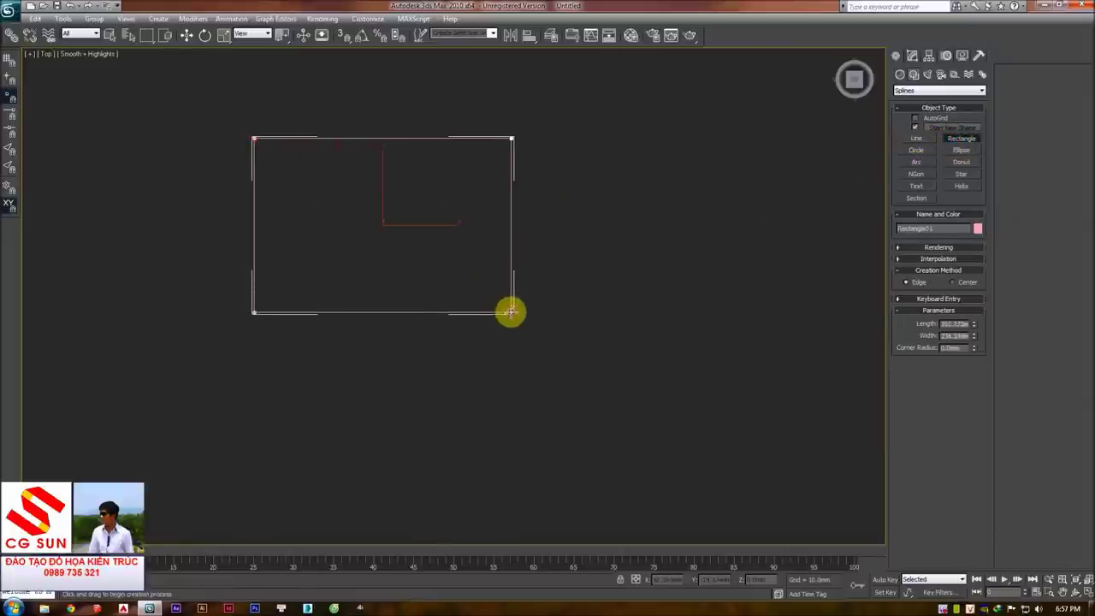
right_click(457, 272)
drag(974, 272, 972, 233)
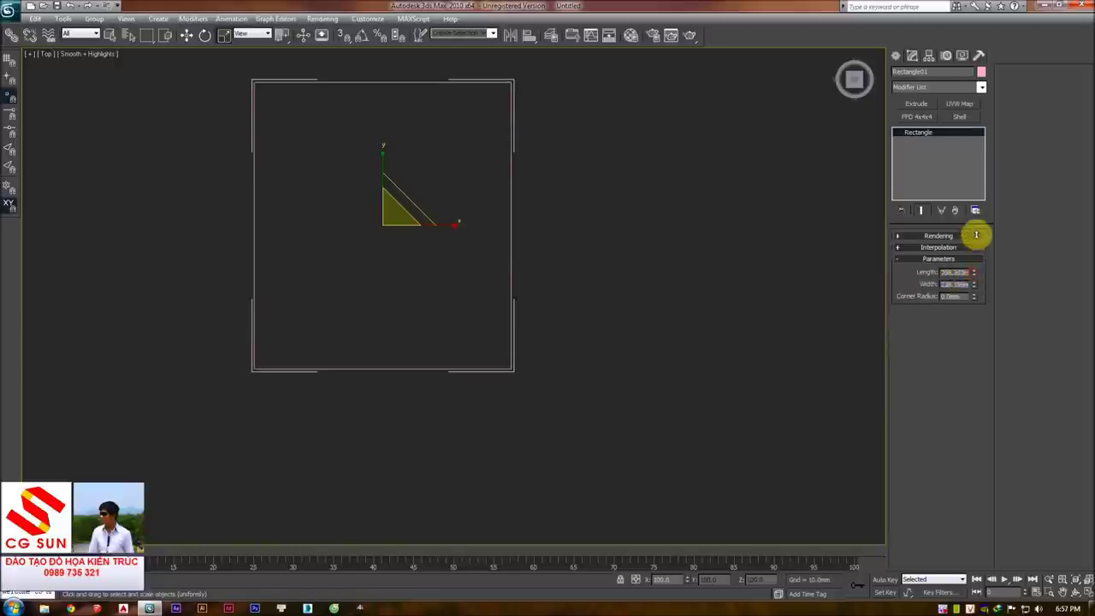
drag(973, 284, 973, 268)
- Draw a Circle beside the rectangle, an Arc to its right, and a hexagonal NGon below
click(896, 56)
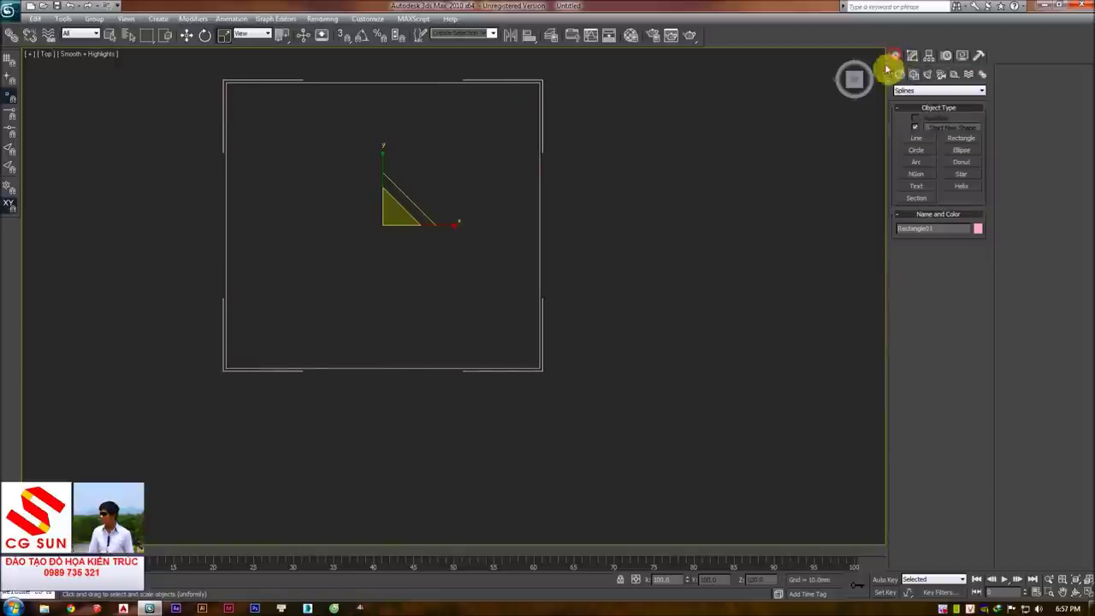
click(916, 150)
middle_drag(654, 230, 508, 208)
drag(537, 192, 598, 255)
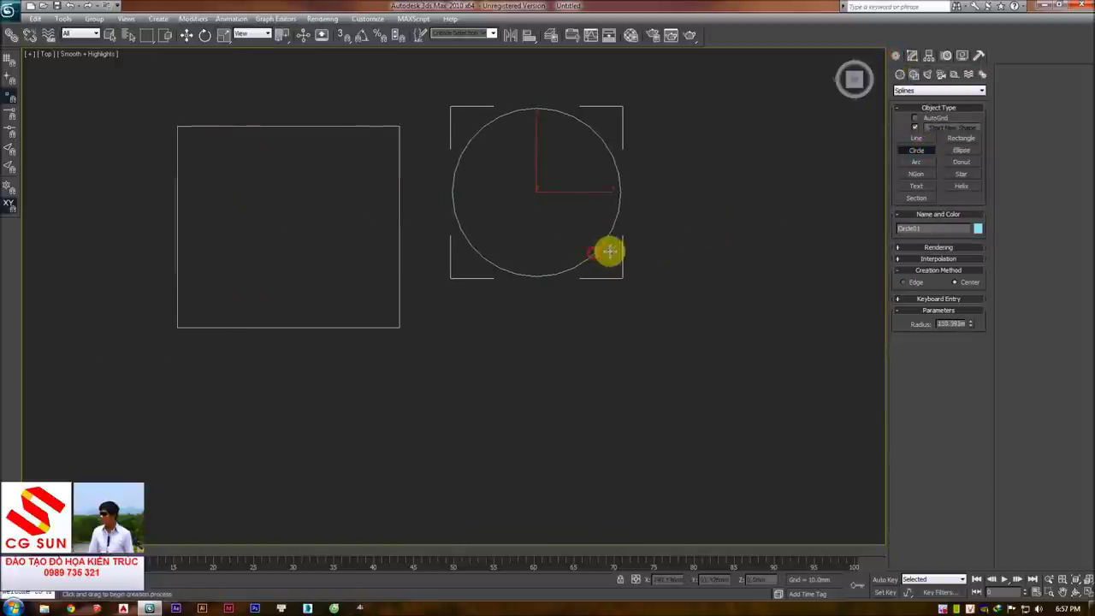
click(920, 162)
drag(708, 298, 842, 194)
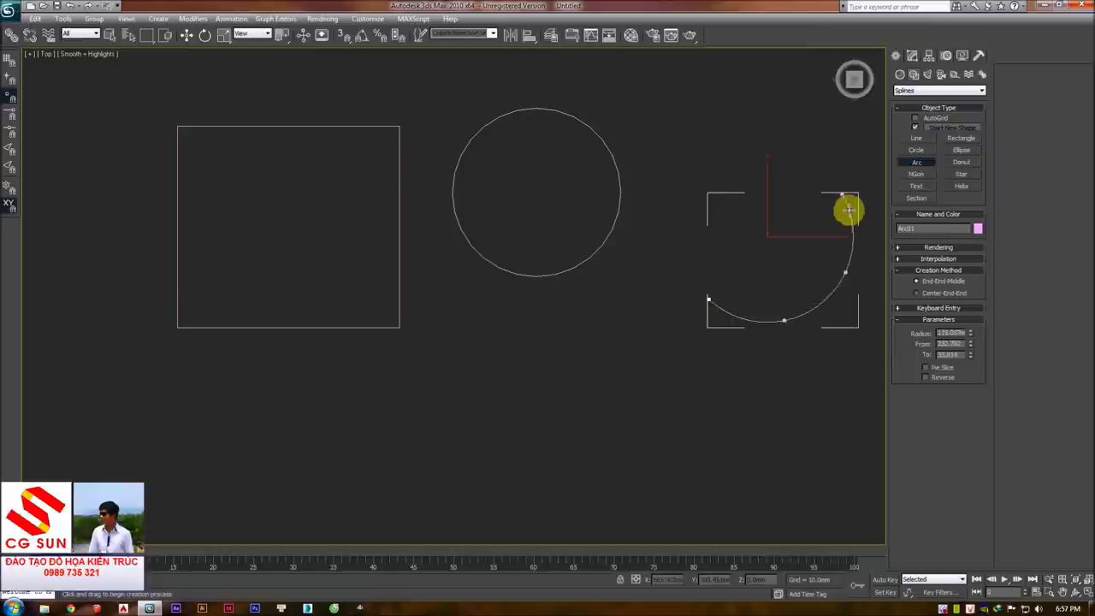
click(799, 188)
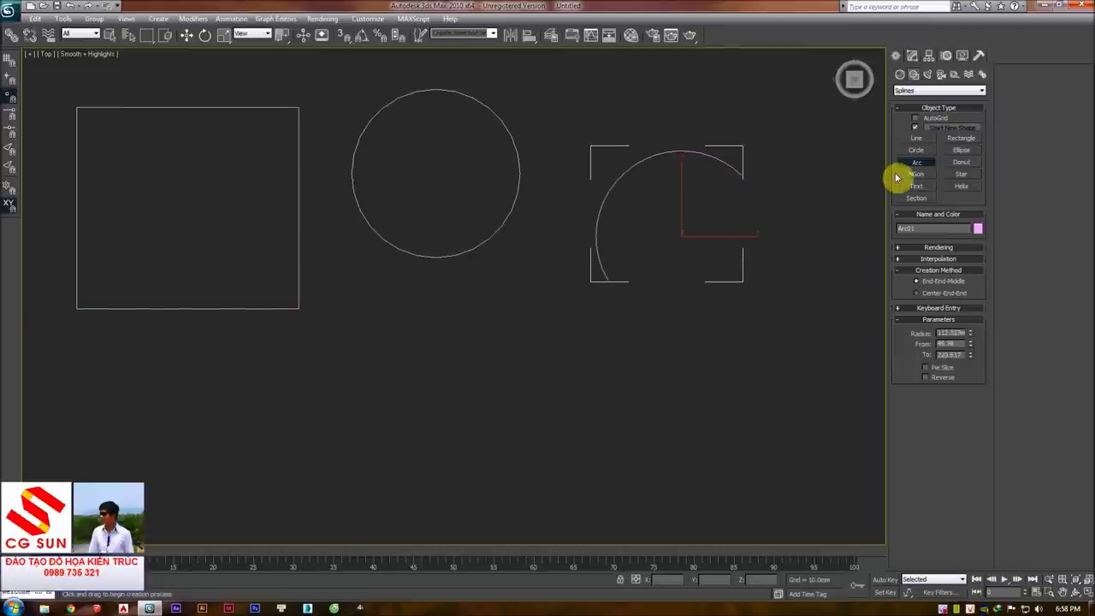
click(916, 173)
middle_drag(647, 216, 676, 207)
drag(509, 314, 575, 343)
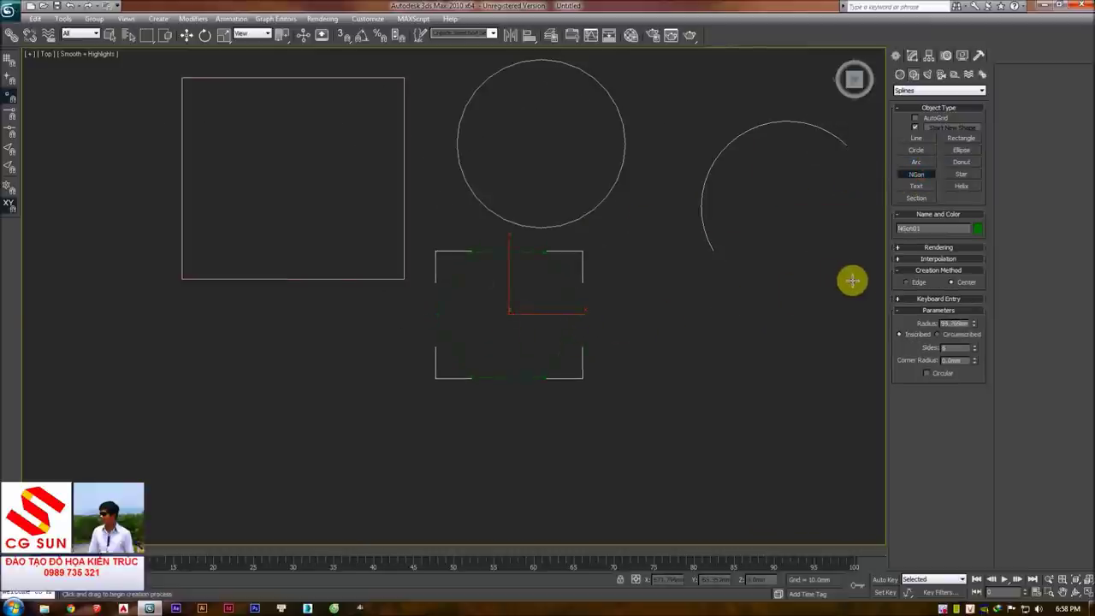
- Create a Text shape reading 'hoc 3dsmax' and place it below the hexagon
click(916, 185)
scroll(556, 296, down, 2)
middle_drag(650, 262, 592, 264)
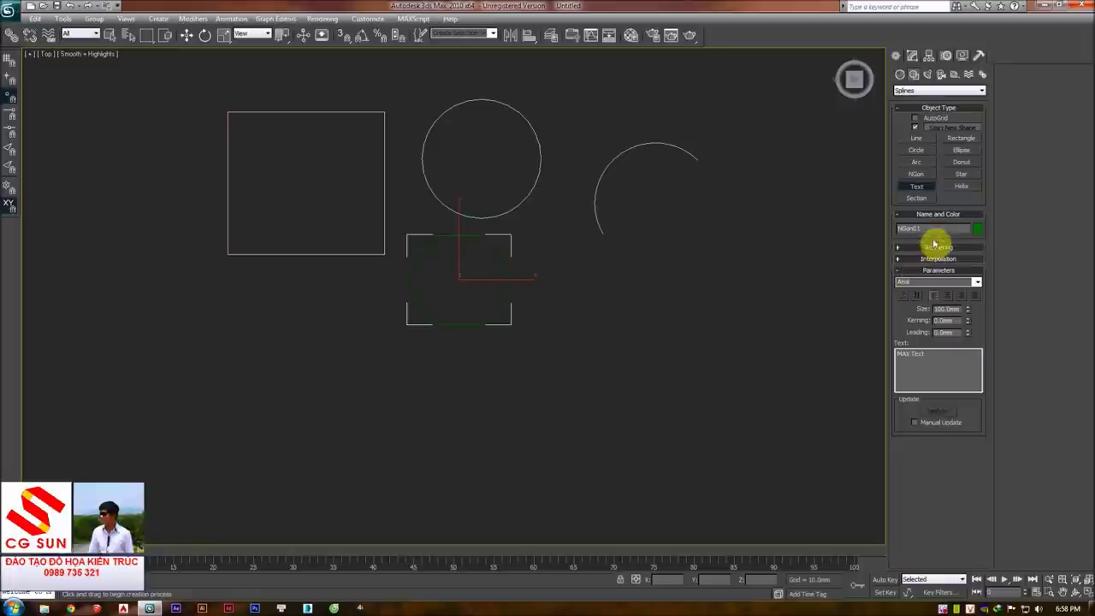
drag(896, 353, 927, 353)
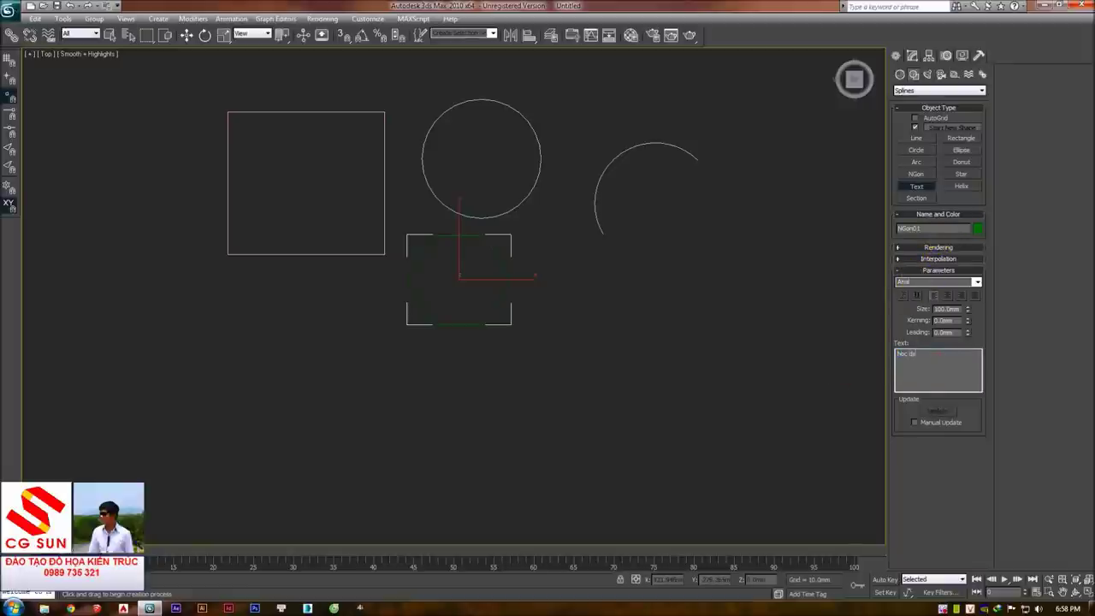
click(837, 367)
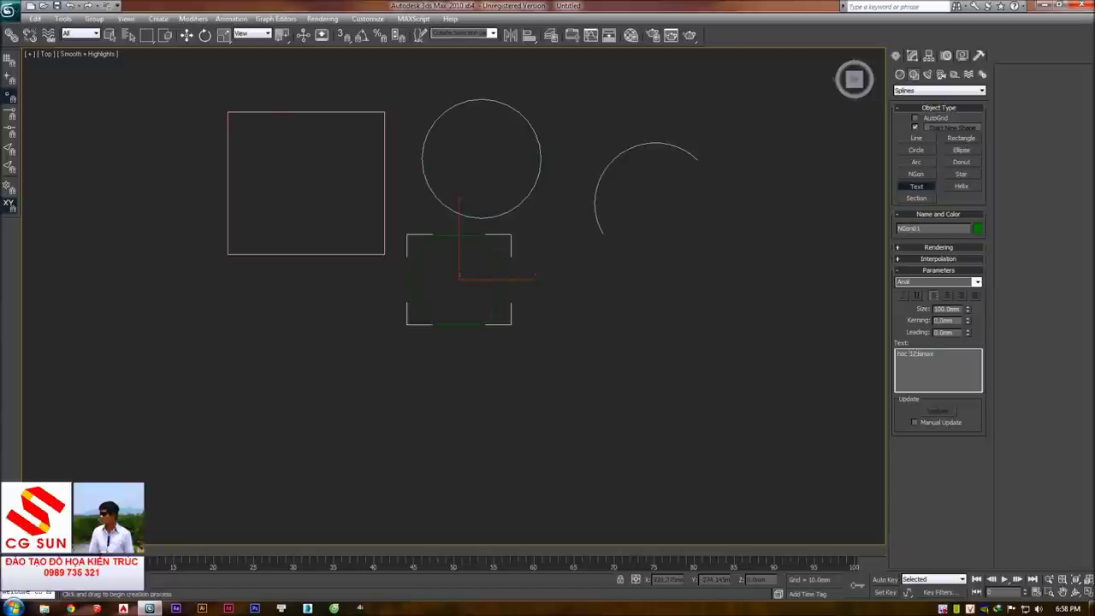
click(867, 361)
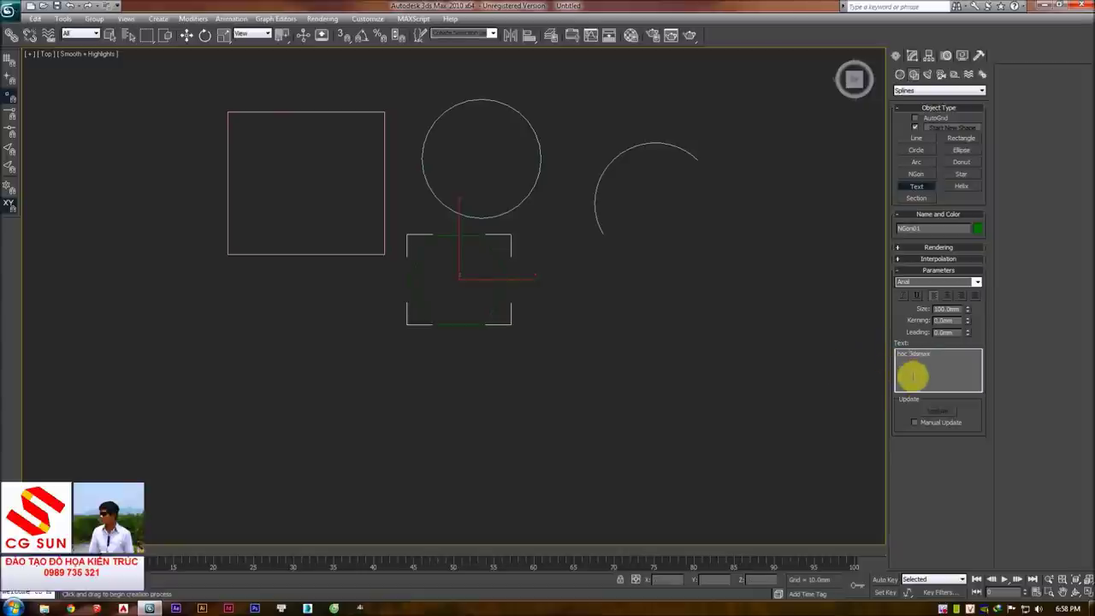
click(511, 409)
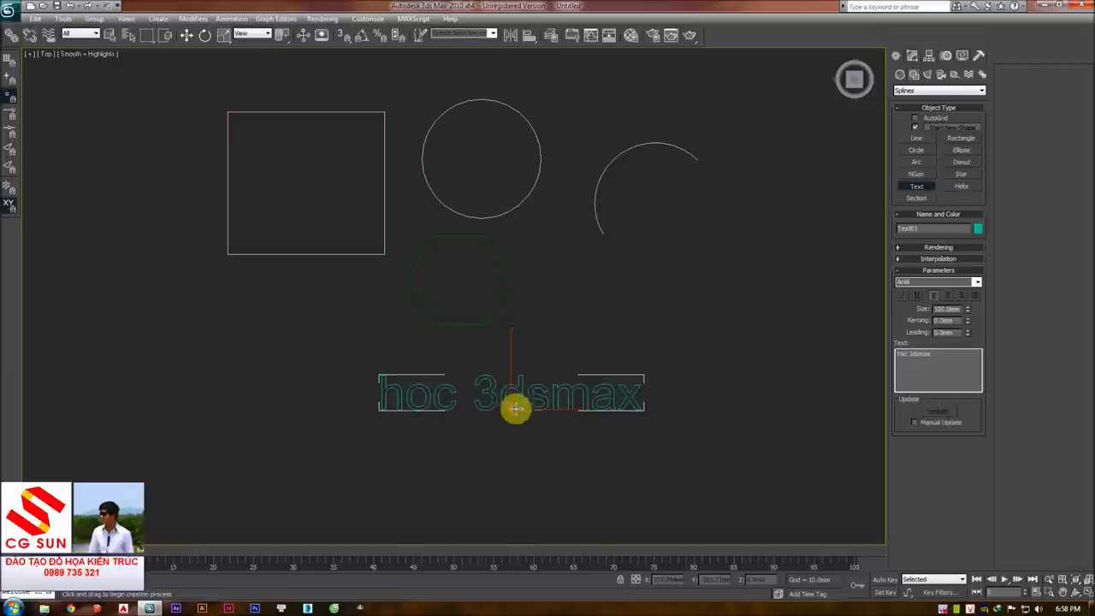
right_click(554, 350)
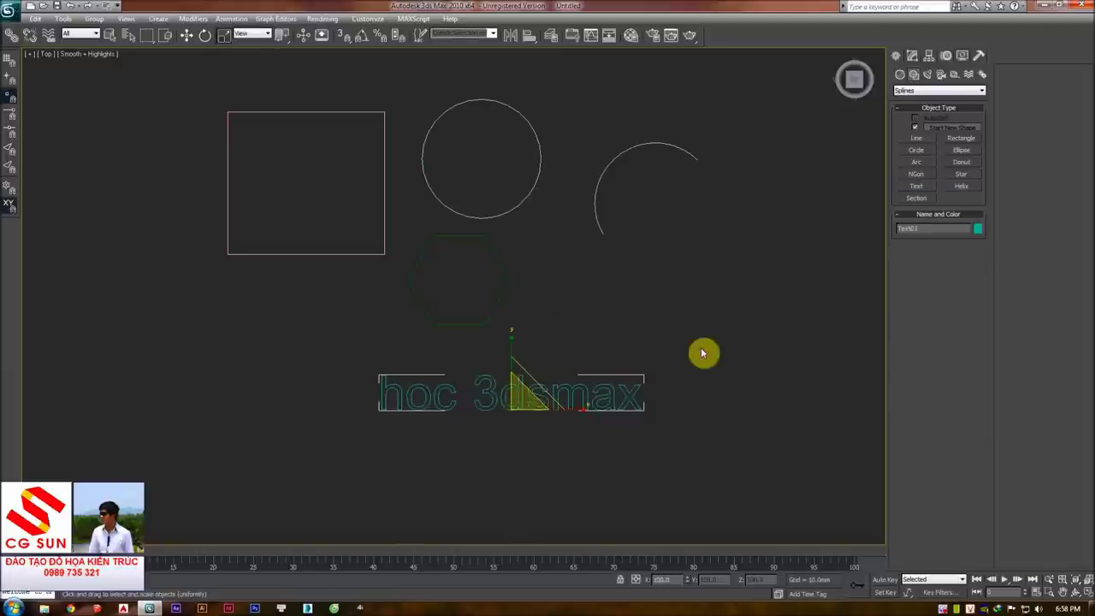
key(p)
alt+middle_drag(666, 318, 796, 303)
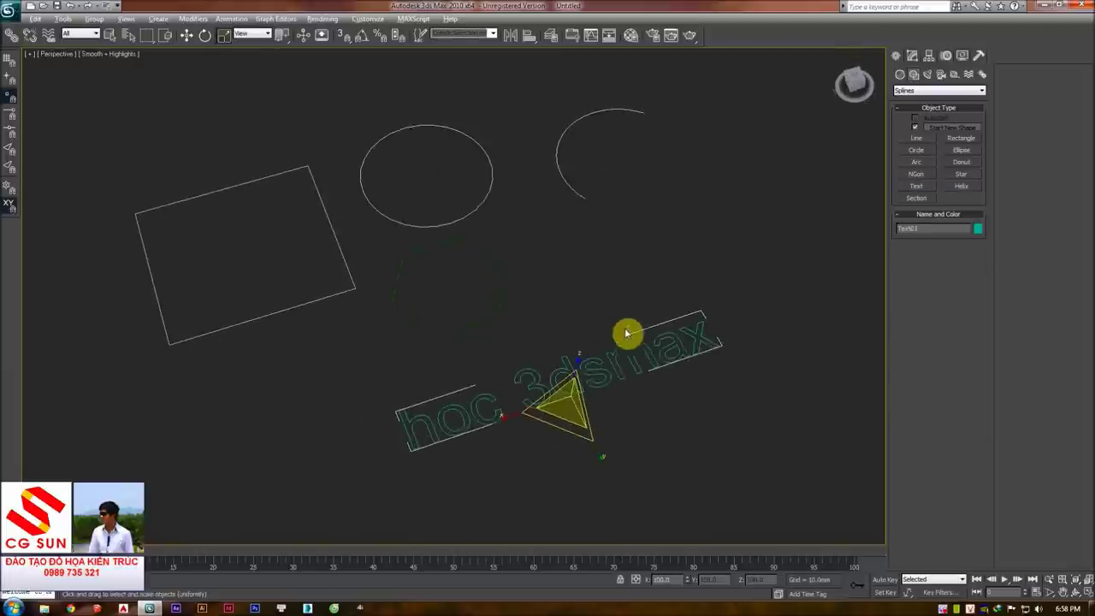
drag(623, 176, 373, 296)
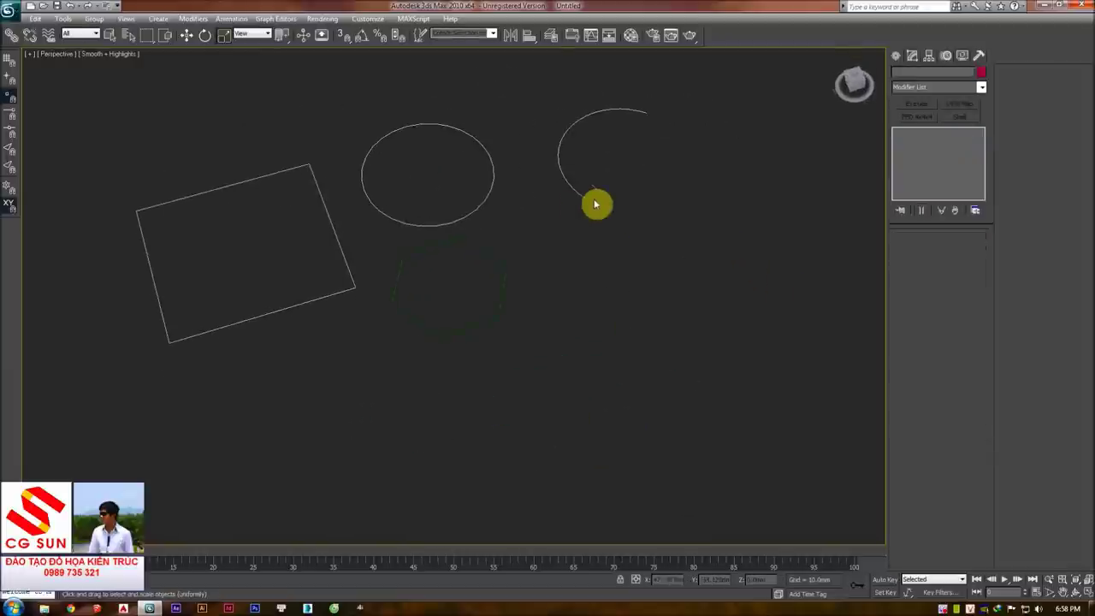
key(Delete)
key(ctrl+a)
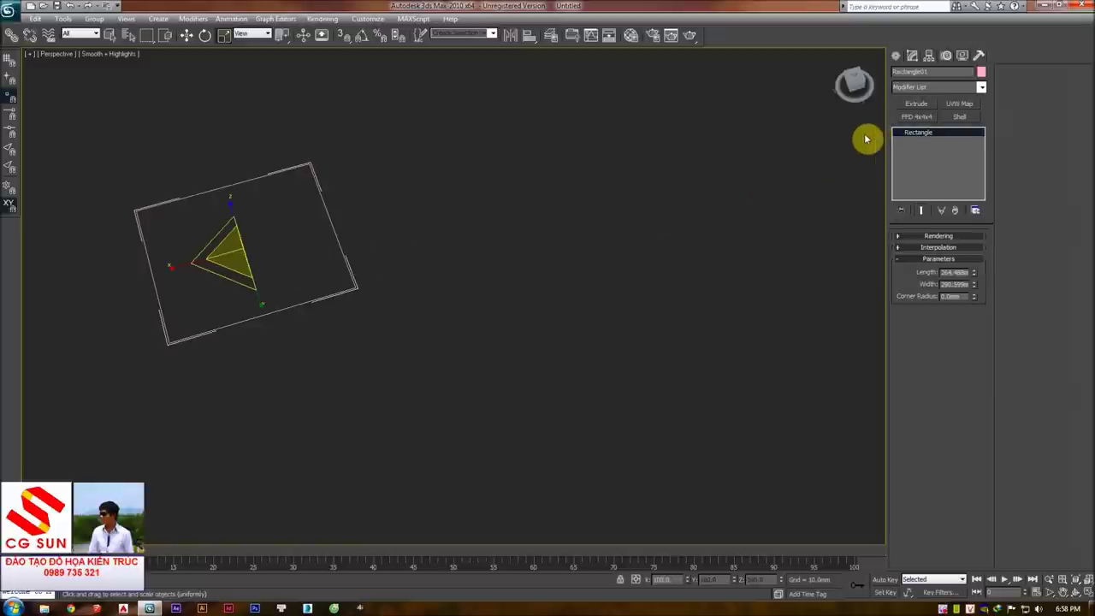
click(895, 55)
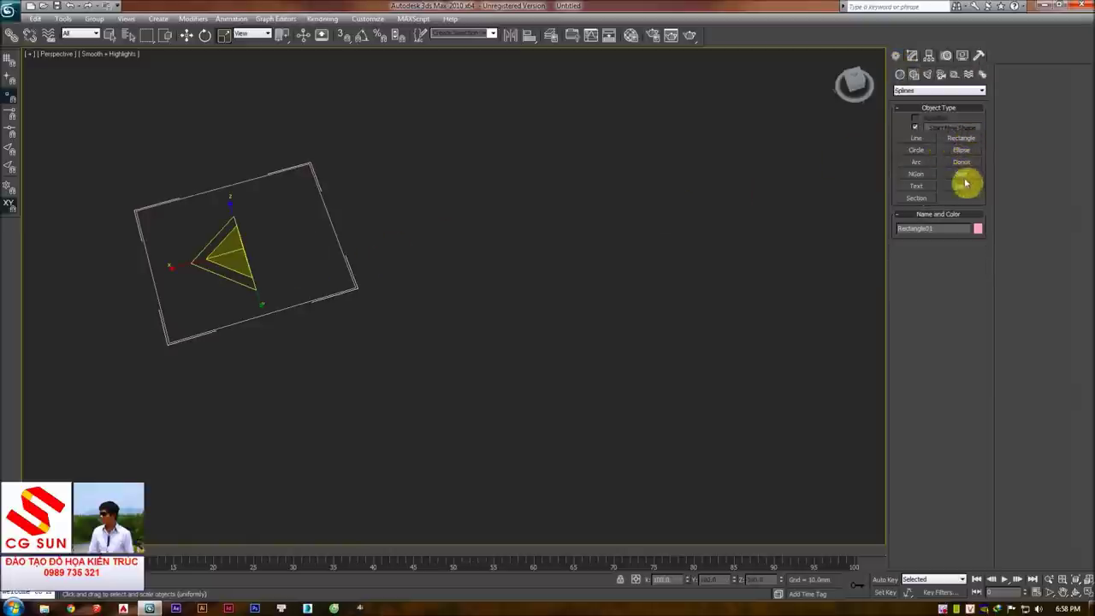
alt+middle_drag(650, 276, 608, 266)
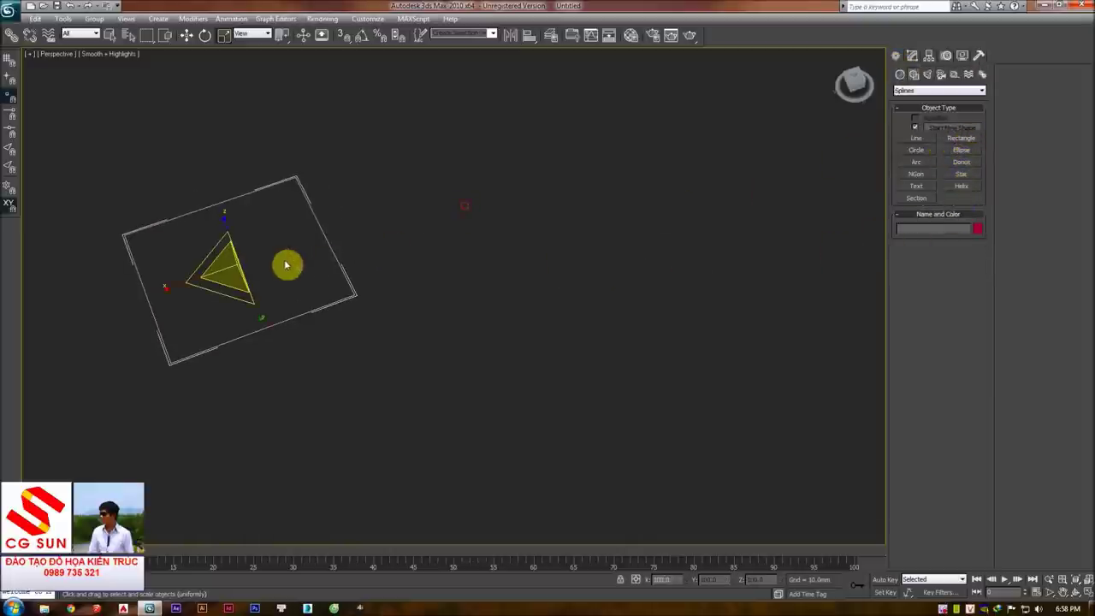
alt+middle_drag(686, 274, 499, 154)
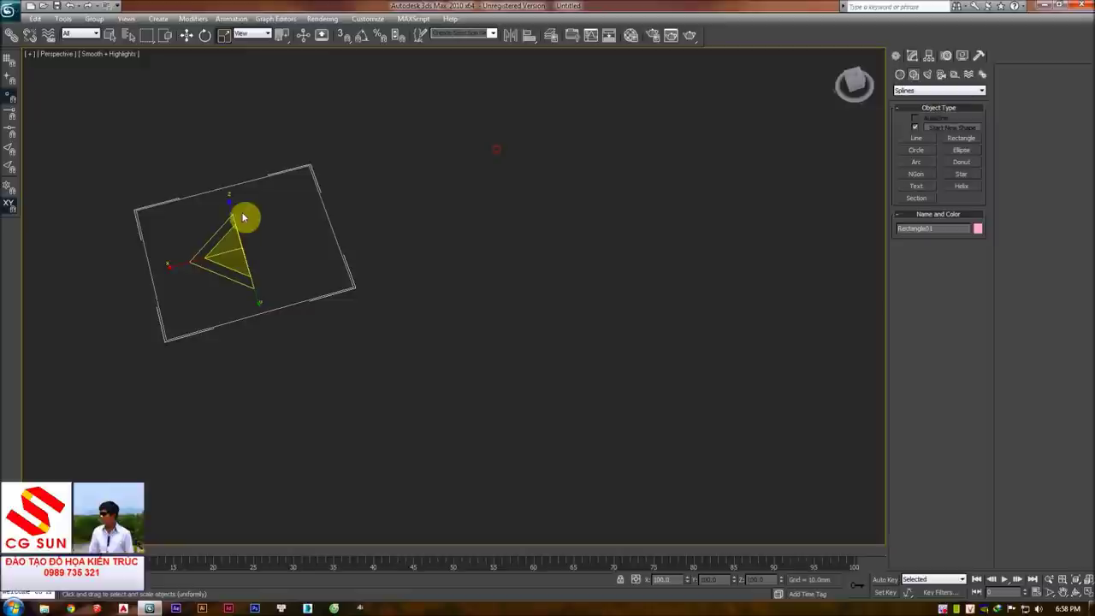
middle_drag(245, 214, 267, 219)
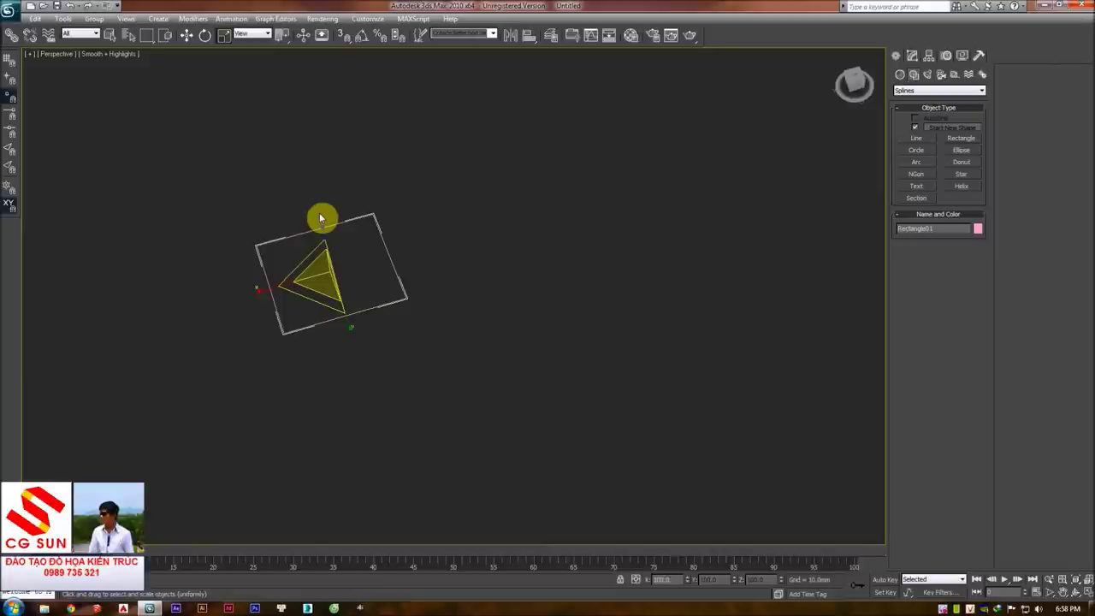
middle_drag(369, 210, 368, 194)
key(z)
- Zoom the Perspective view and reselect the rectangle with a selection box
scroll(362, 213, down, 1)
scroll(350, 234, down, 4)
scroll(359, 230, up, 1)
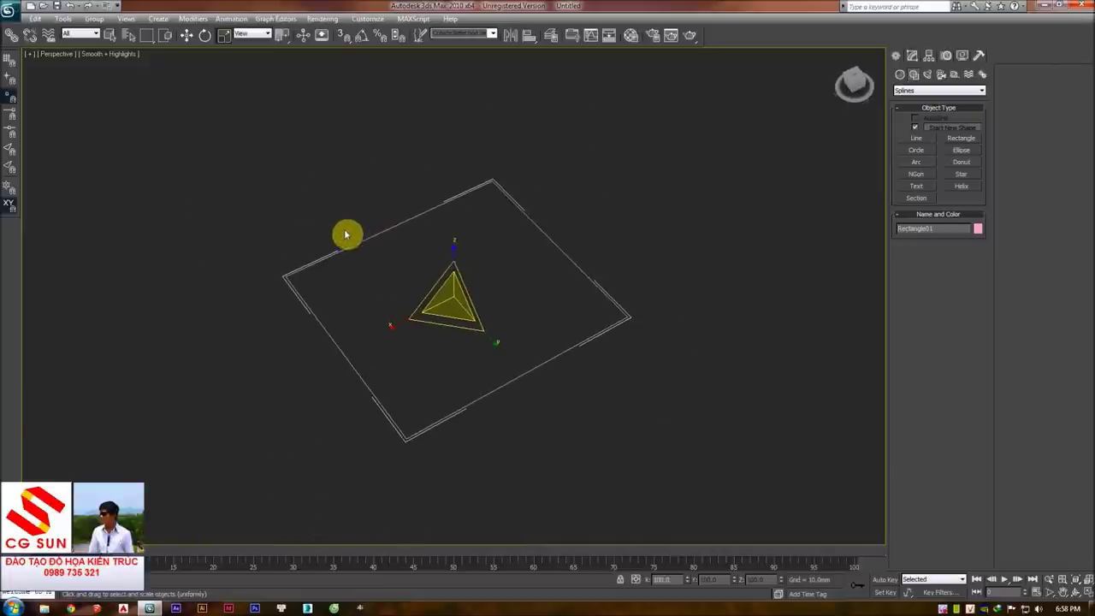
right_click(354, 231)
click(558, 157)
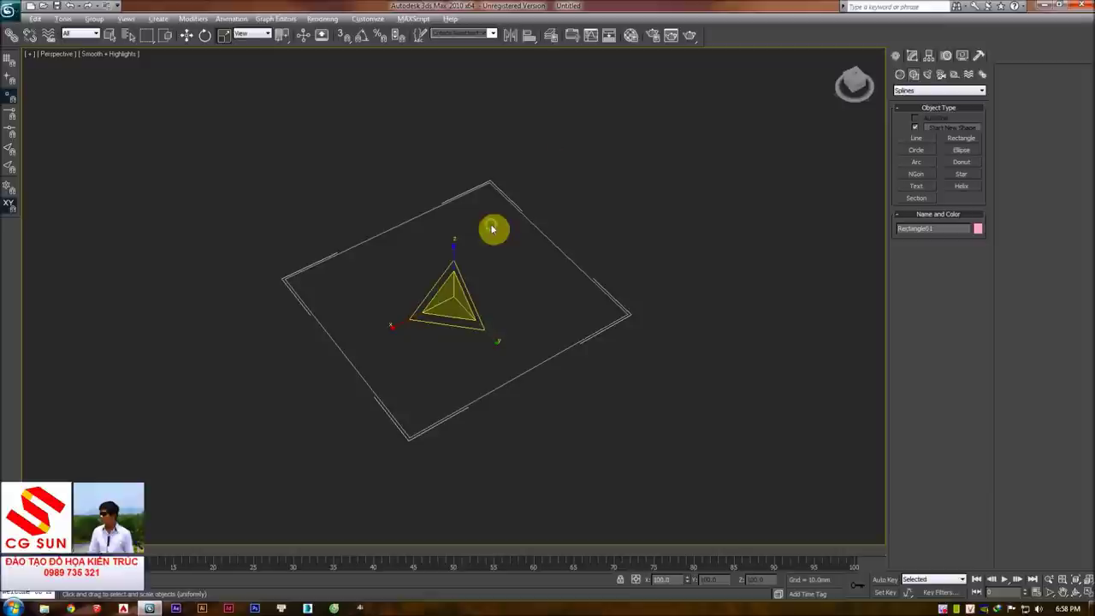
mouse_move(572, 157)
mouse_down()
mouse_move(398, 217)
mouse_move(414, 219)
mouse_up()
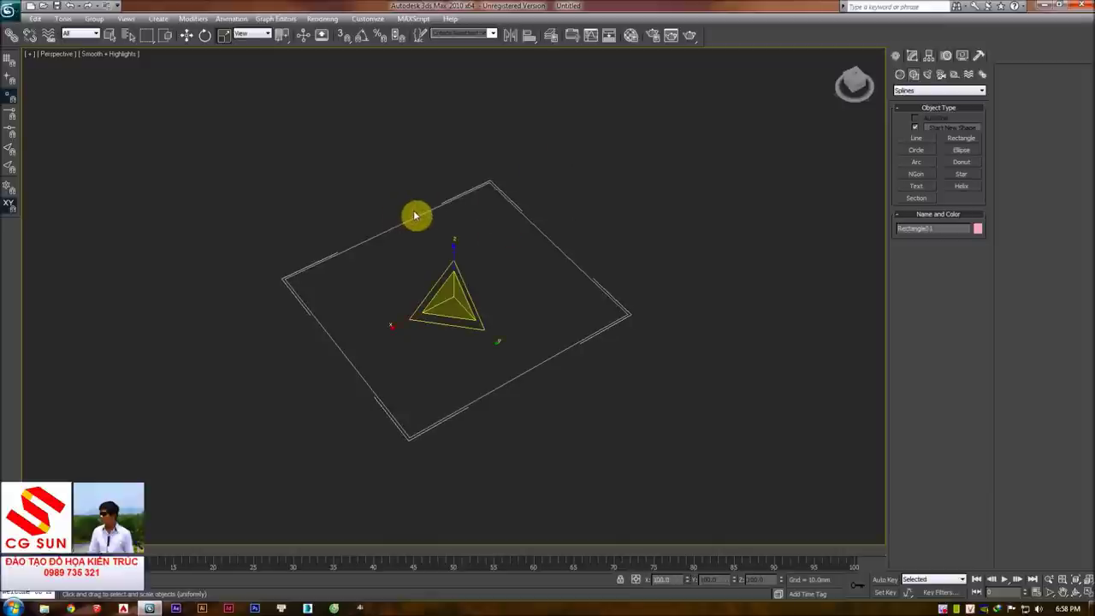
right_click(372, 221)
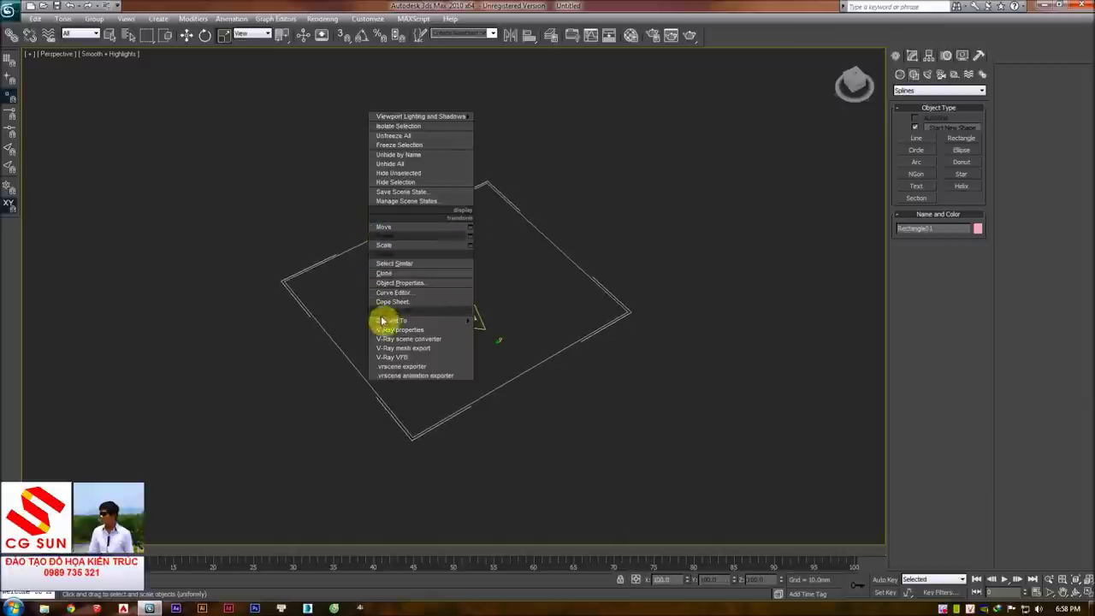
click(536, 200)
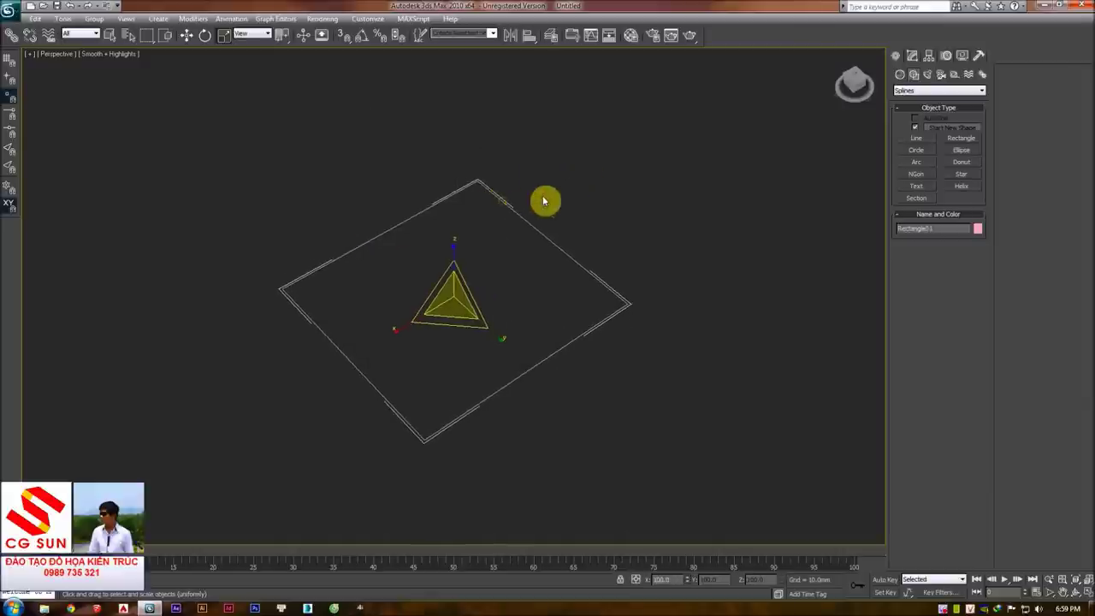
drag(538, 156, 427, 229)
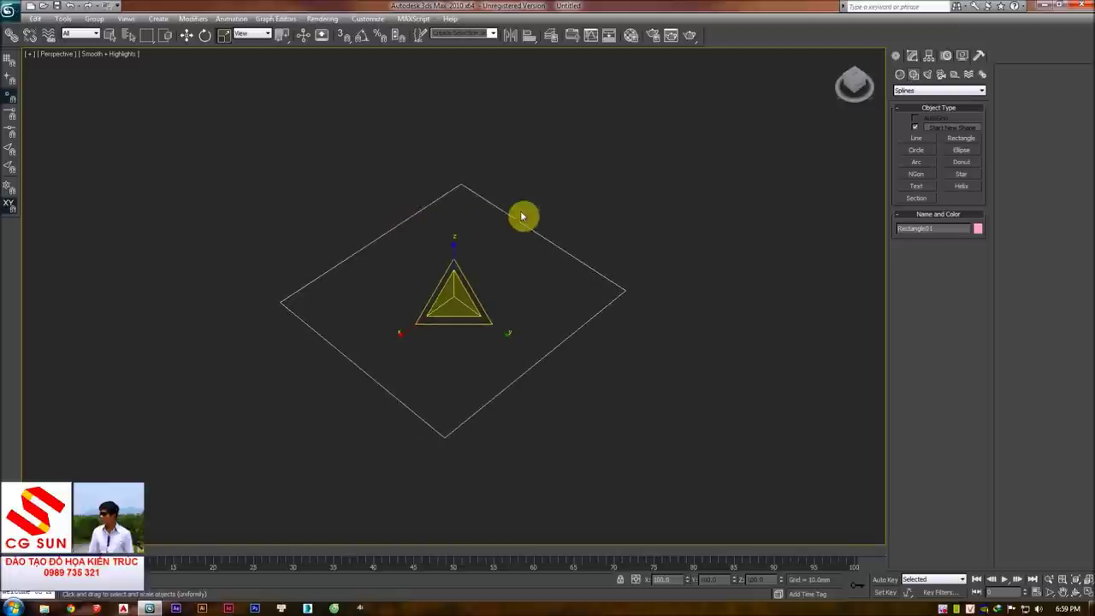
- Enlarge the rectangle to roughly Length 370 and Width 366 using the Modify panel spinners
drag(972, 271, 975, 271)
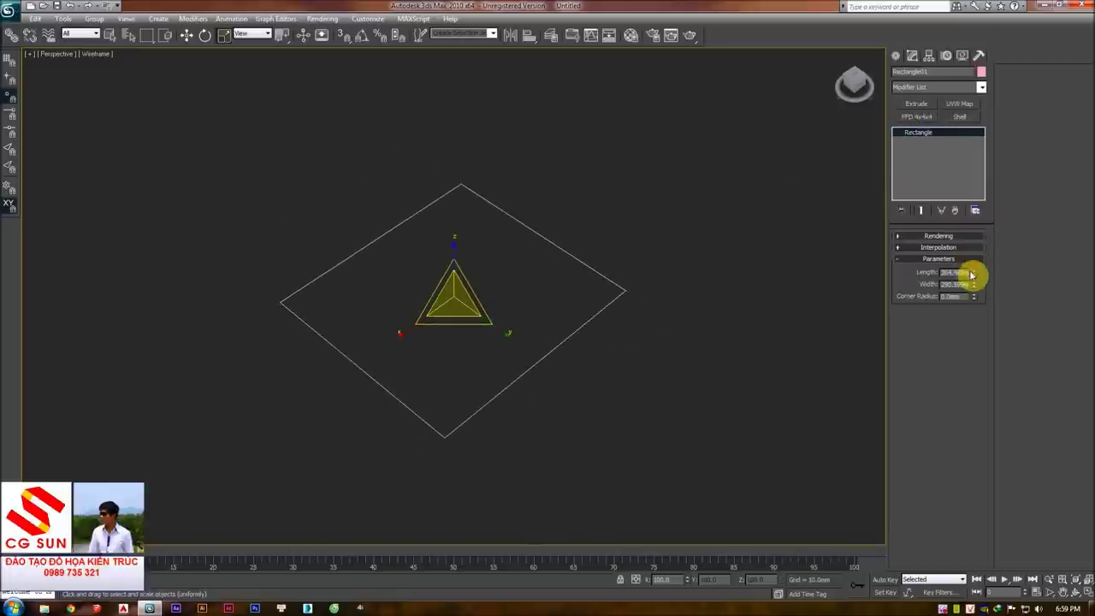
mouse_move(973, 270)
mouse_down()
mouse_move(981, 247)
mouse_move(979, 267)
mouse_move(586, 290)
mouse_up()
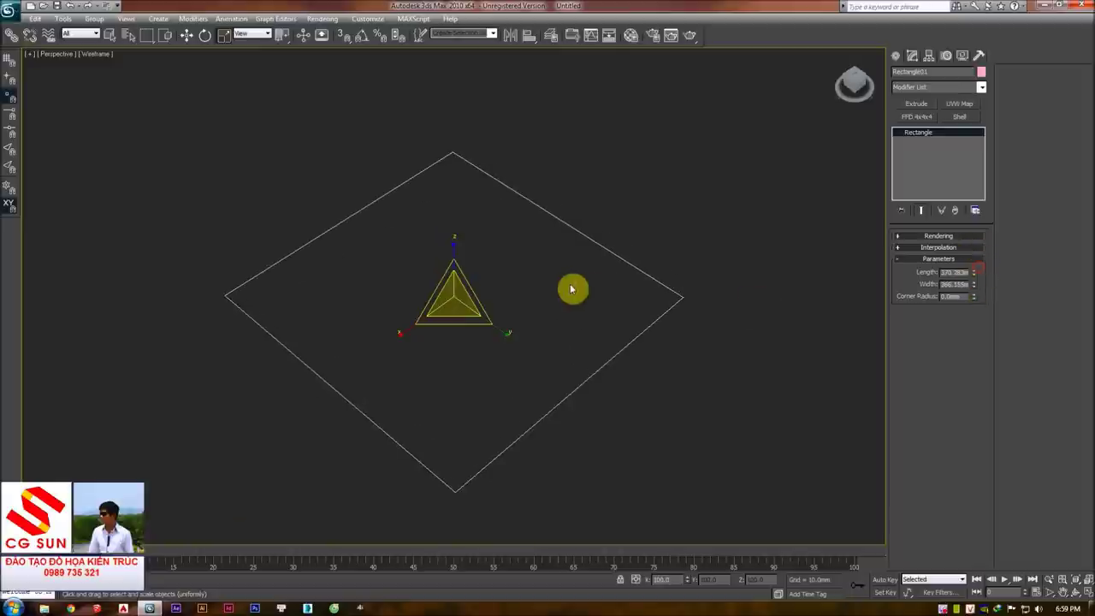
right_click(599, 290)
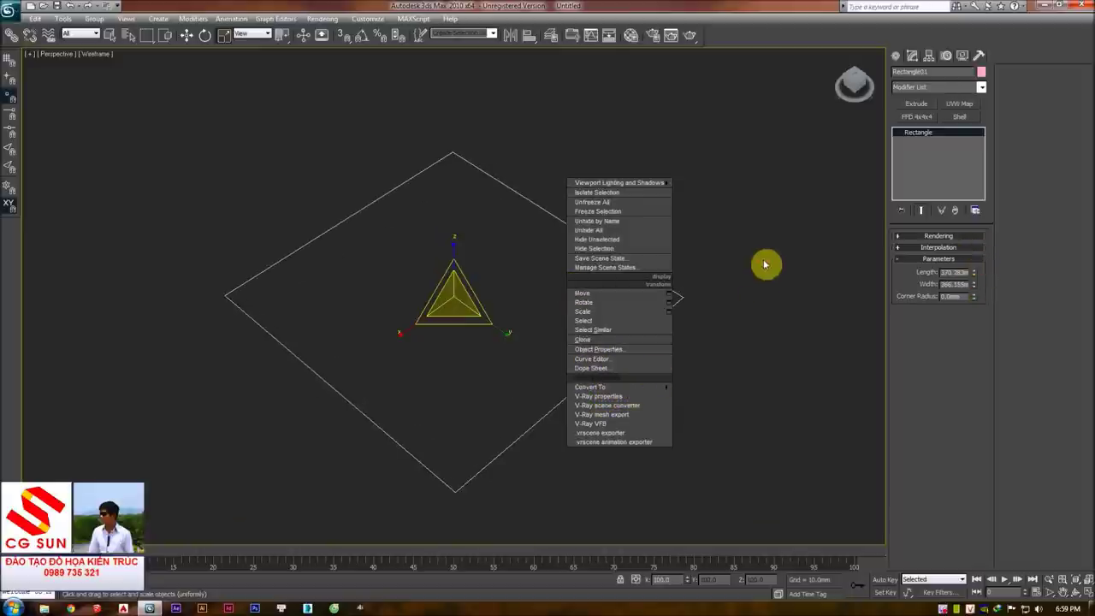
click(604, 152)
right_click(472, 193)
mouse_move(590, 387)
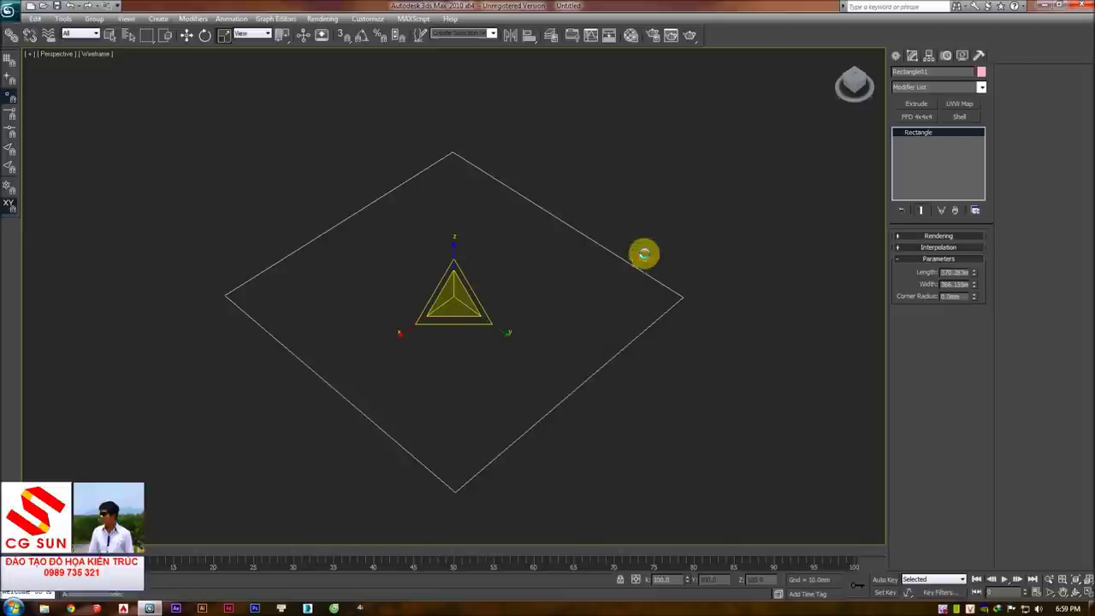
click(372, 18)
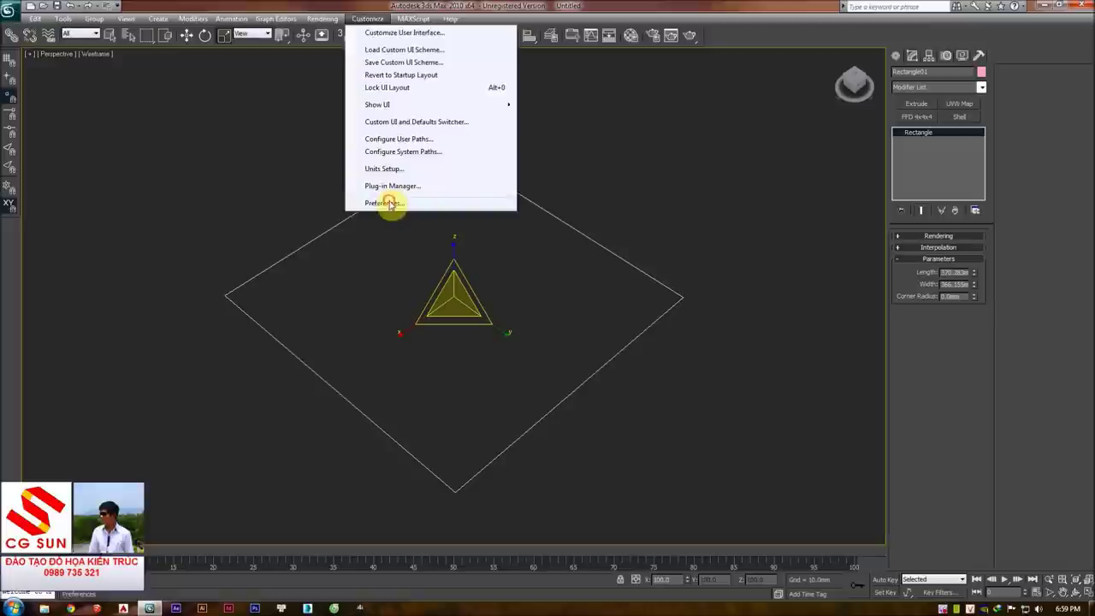
- Open Customize User Interface and go to the Quads settings
click(389, 203)
click(686, 150)
click(368, 18)
click(438, 81)
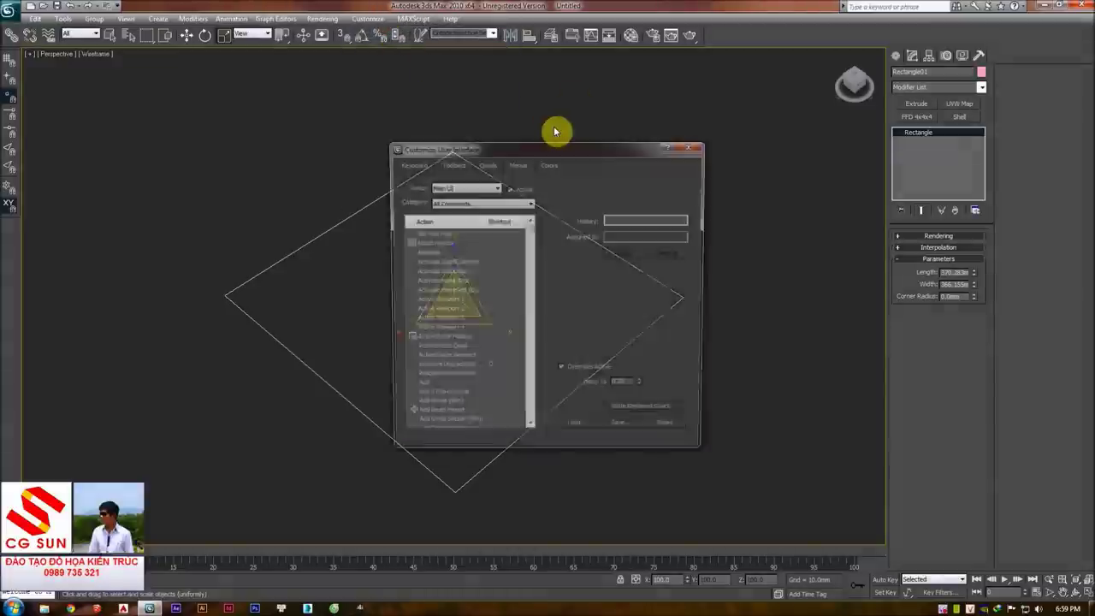
click(485, 164)
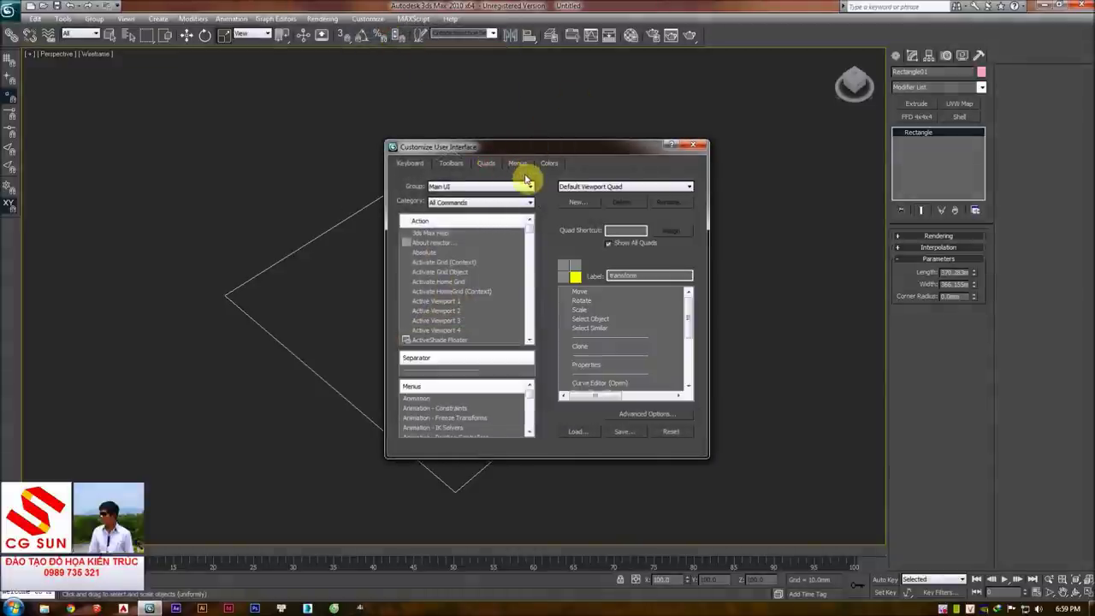
click(518, 164)
click(450, 164)
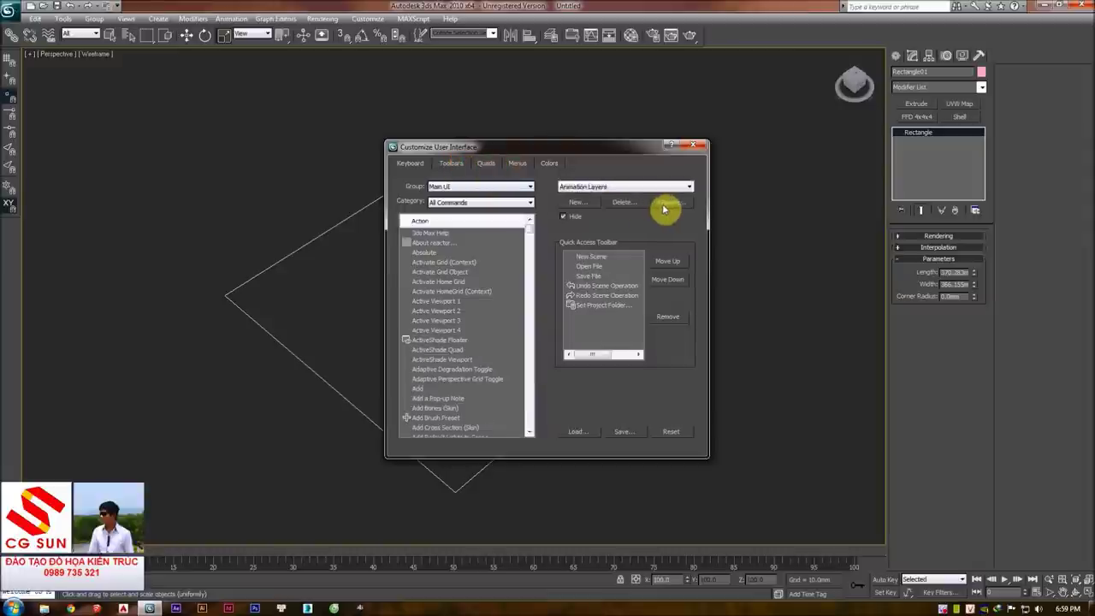
click(486, 163)
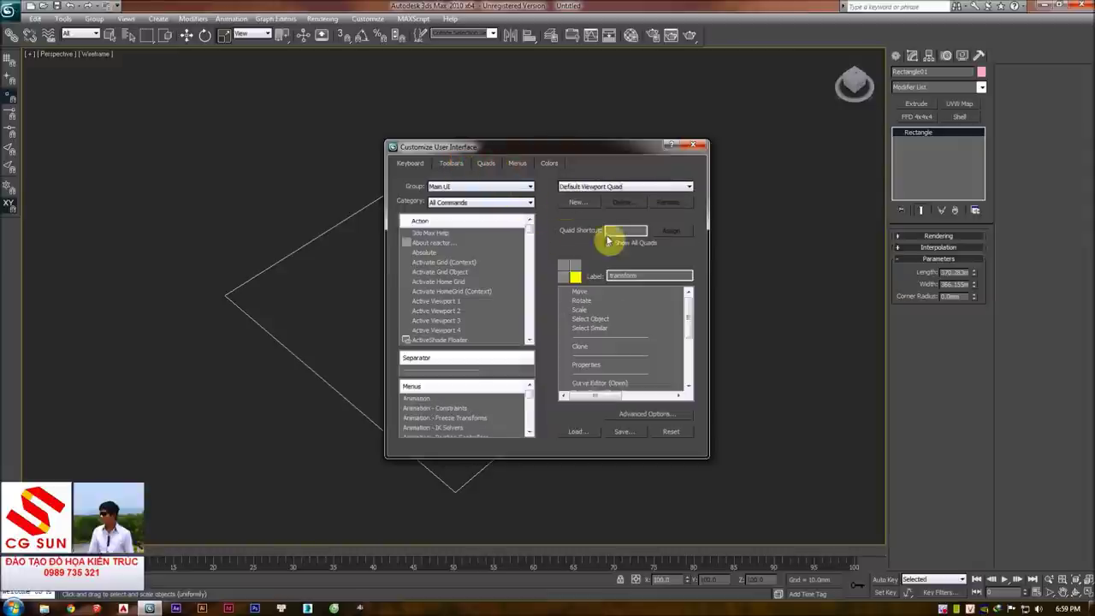
- Set the quad menu Title Font and Menu Font sizes to 12 and close both dialogs
click(624, 412)
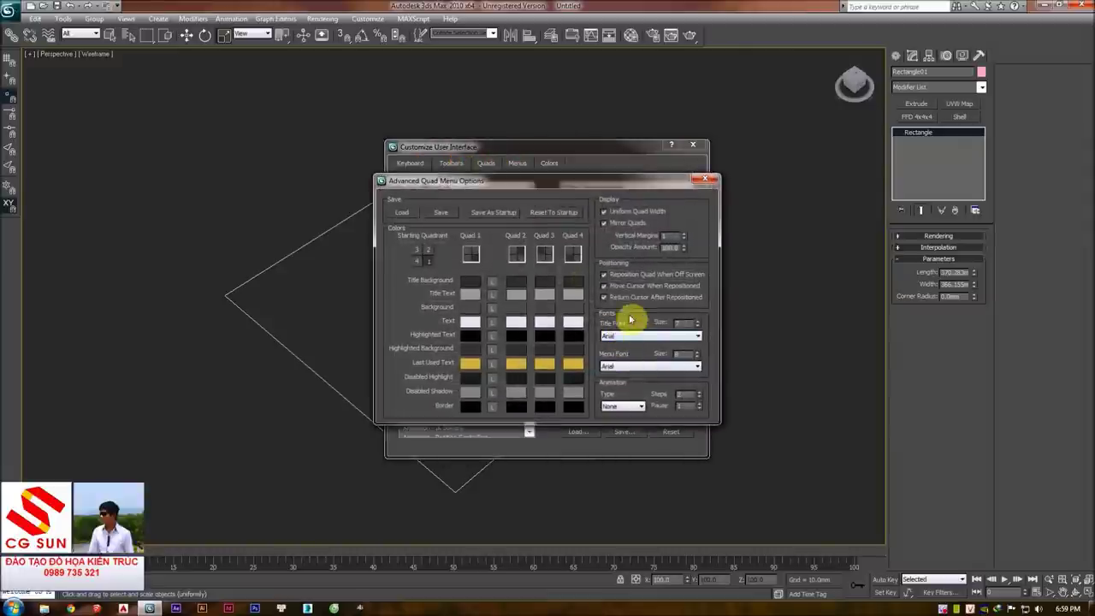
click(696, 321)
click(696, 320)
click(696, 353)
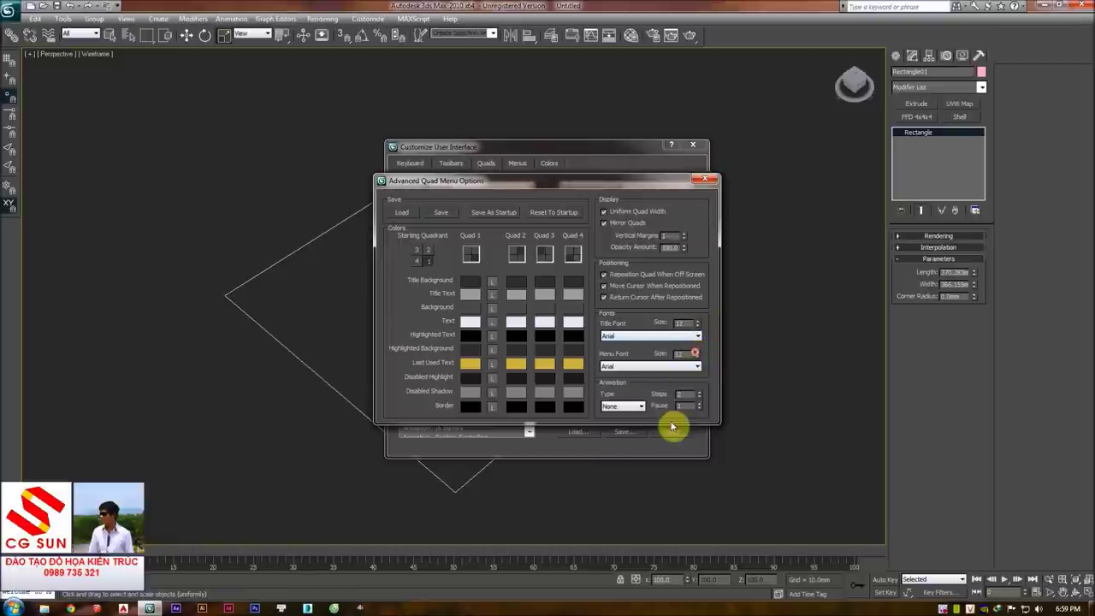
click(704, 181)
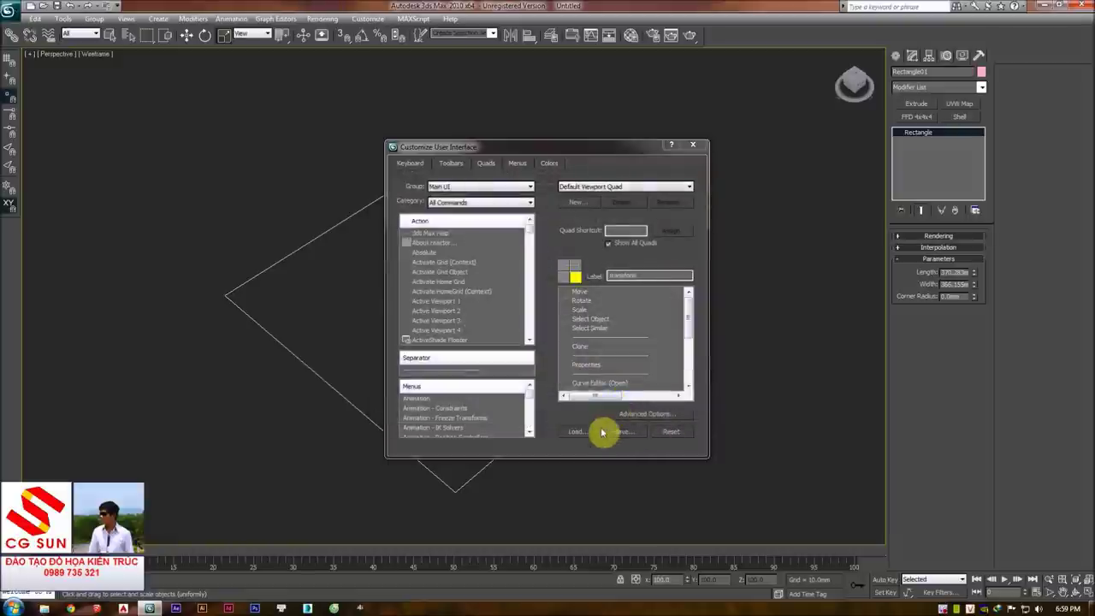
click(693, 145)
right_click(603, 163)
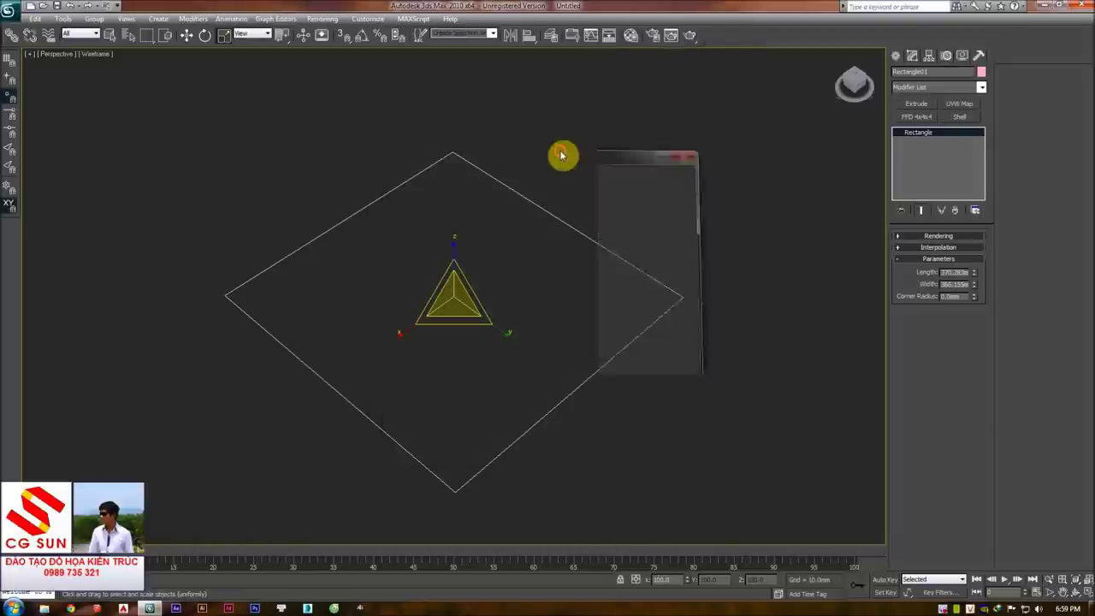
- Select the rectangle; an accidental Editable Mesh conversion is undone
middle_drag(562, 154, 553, 194)
drag(562, 164, 315, 284)
middle_drag(316, 283, 343, 200)
right_click(343, 201)
mouse_move(371, 332)
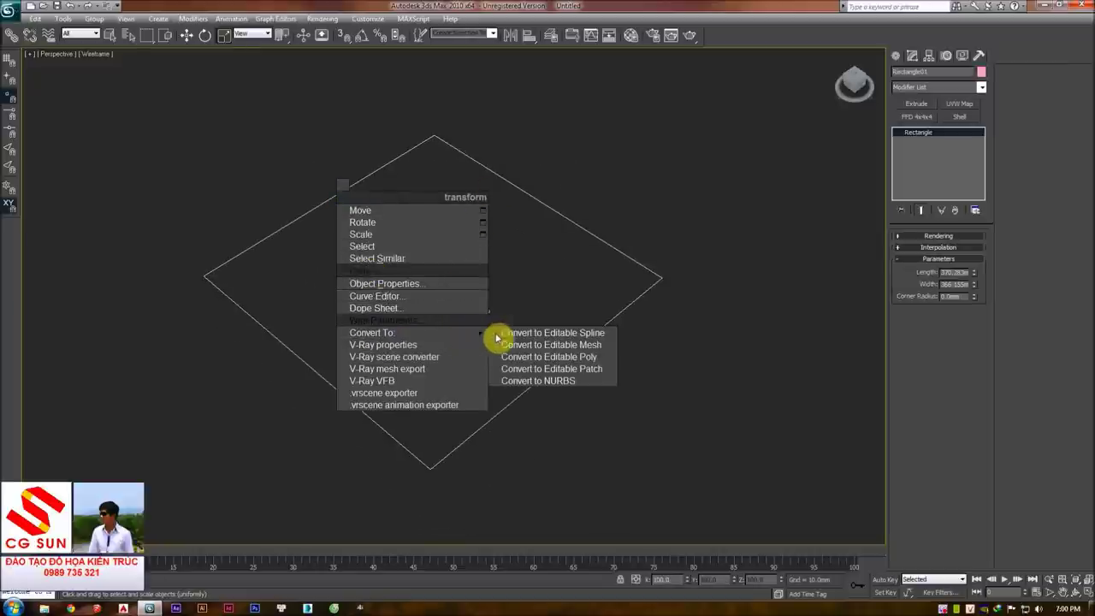
click(609, 341)
key(ctrl+z)
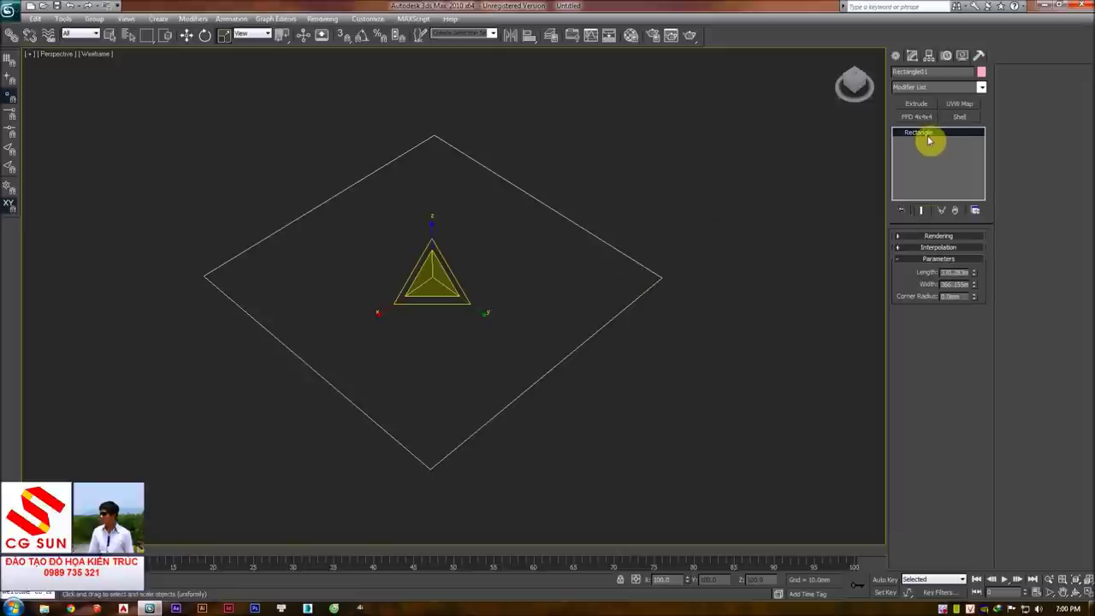
- Convert the rectangle to an Editable Spline and leave its vertices unselected
right_click(523, 264)
mouse_move(550, 397)
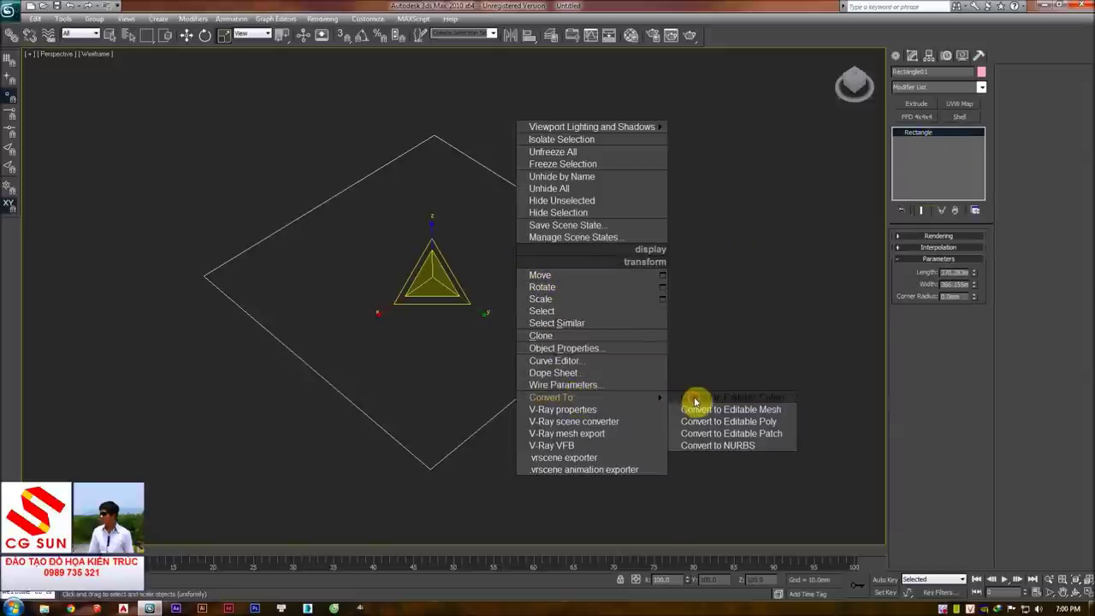
click(695, 398)
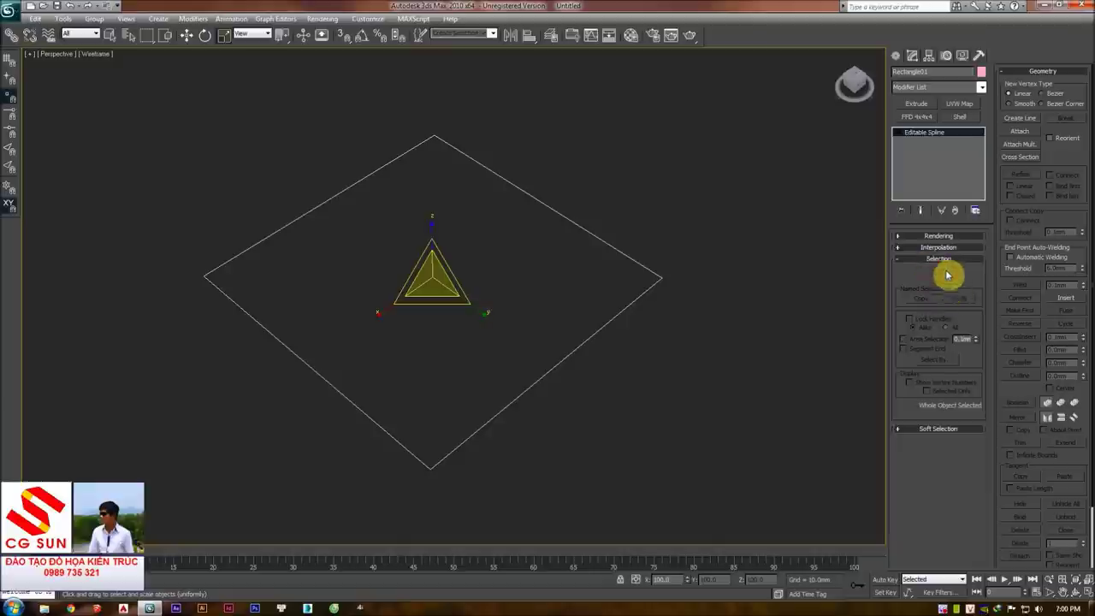
key(ctrl+z)
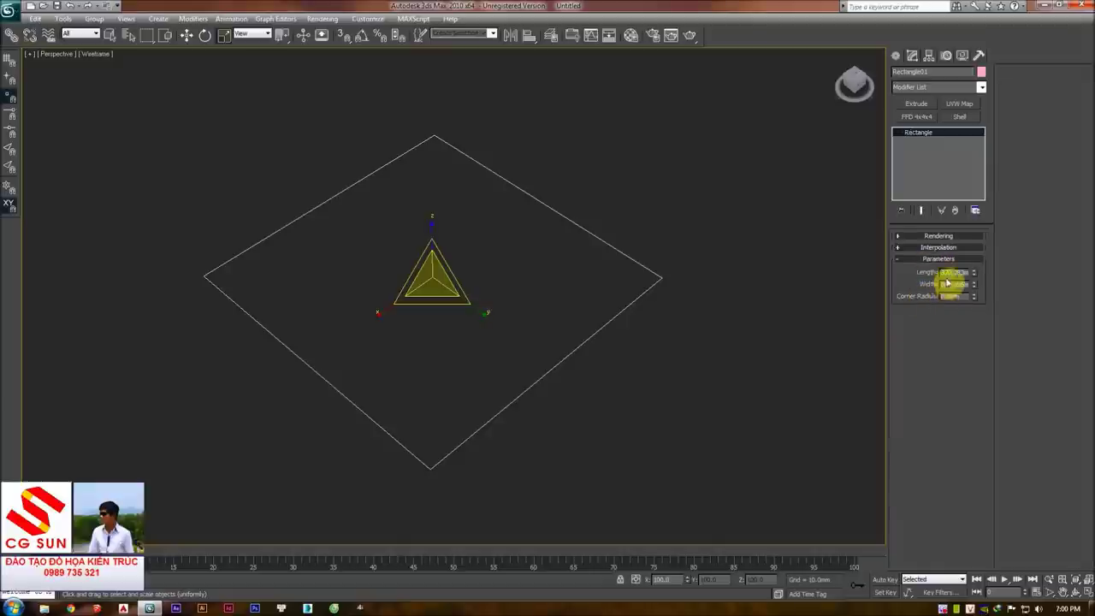
key(ctrl+y)
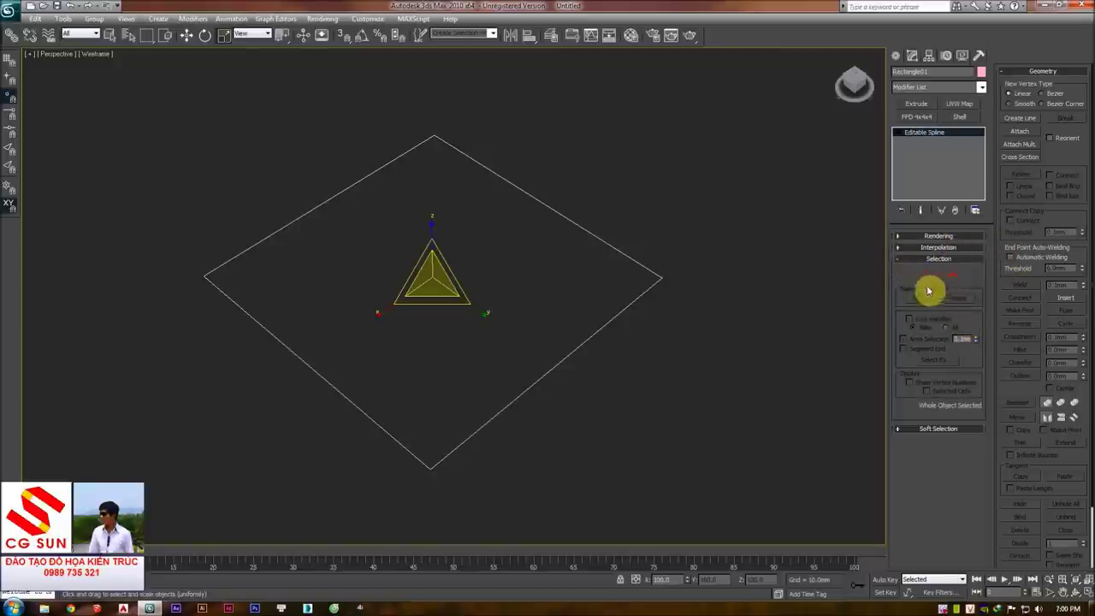
drag(704, 212, 538, 232)
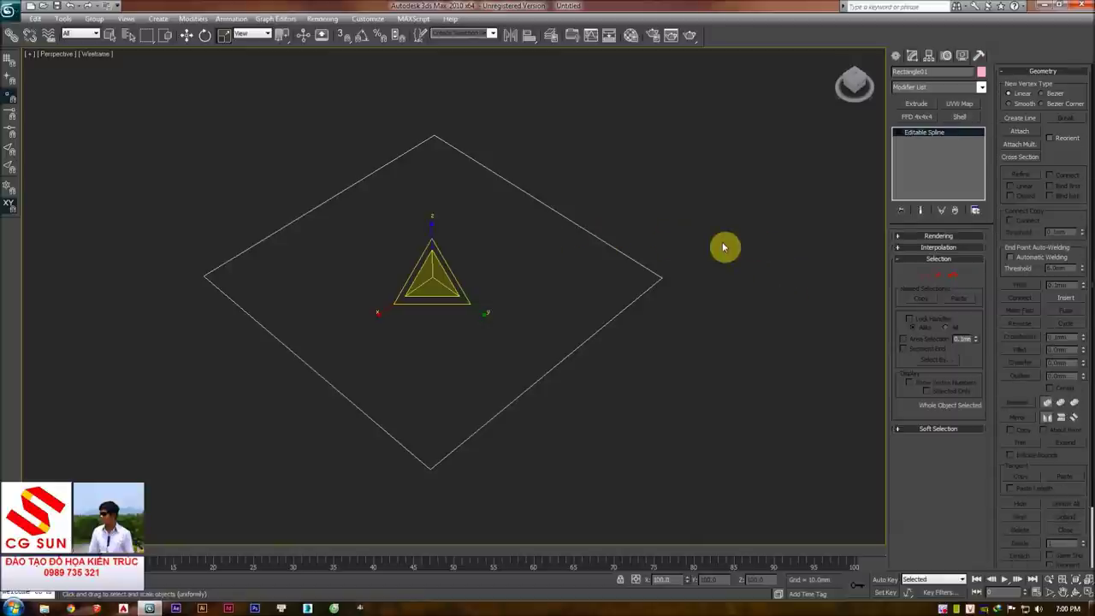
drag(694, 258, 601, 301)
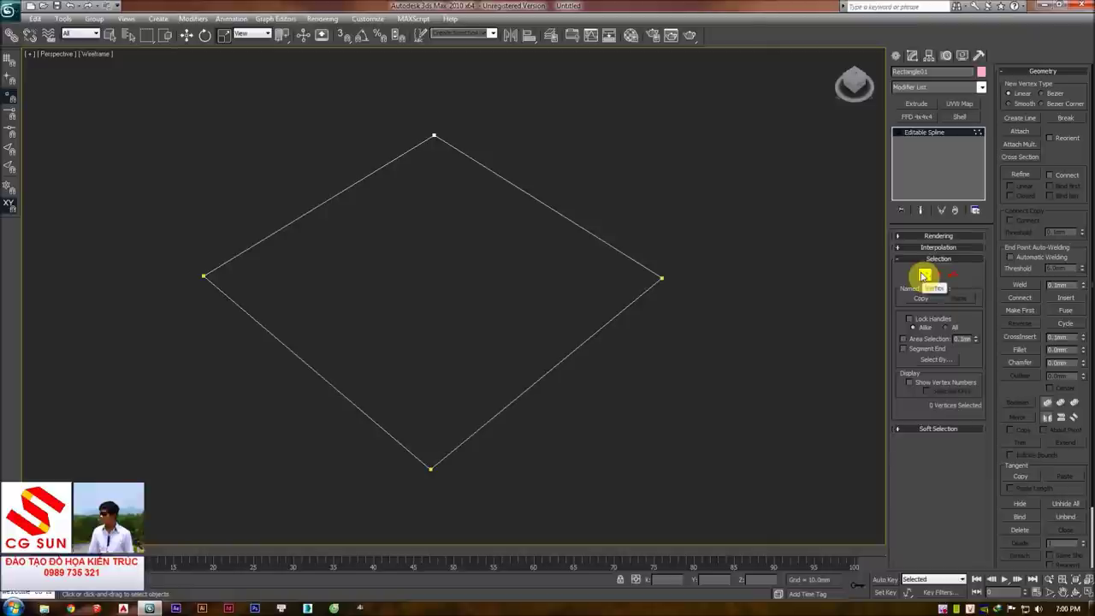
- Enter the spline's Vertex sub-object level and toggle it off and on repeatedly
key(ctrl+z)
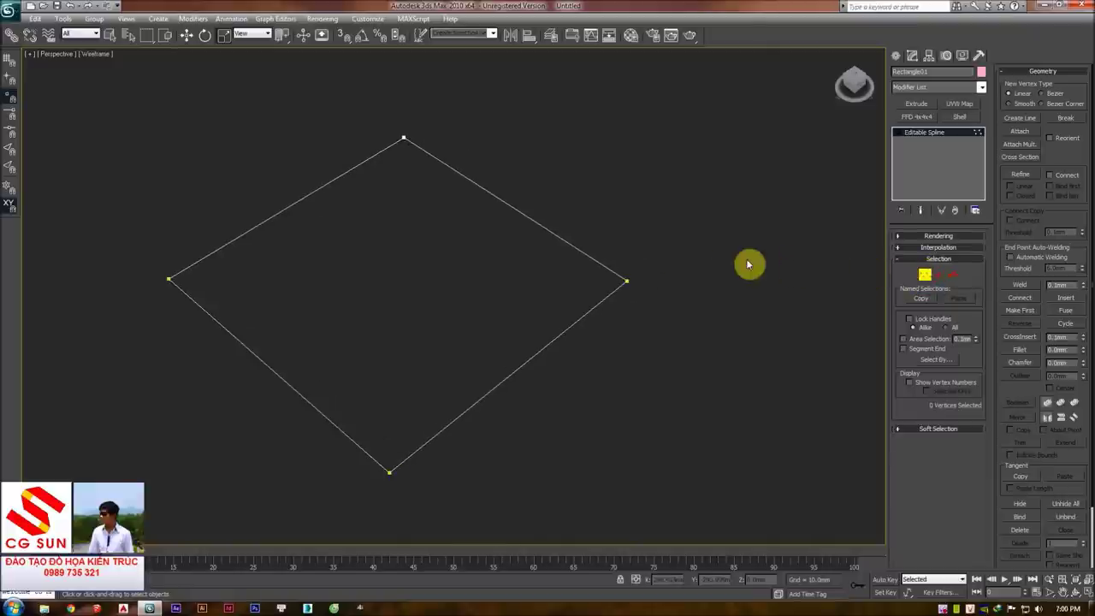
key(1)
key(r)
key(1)
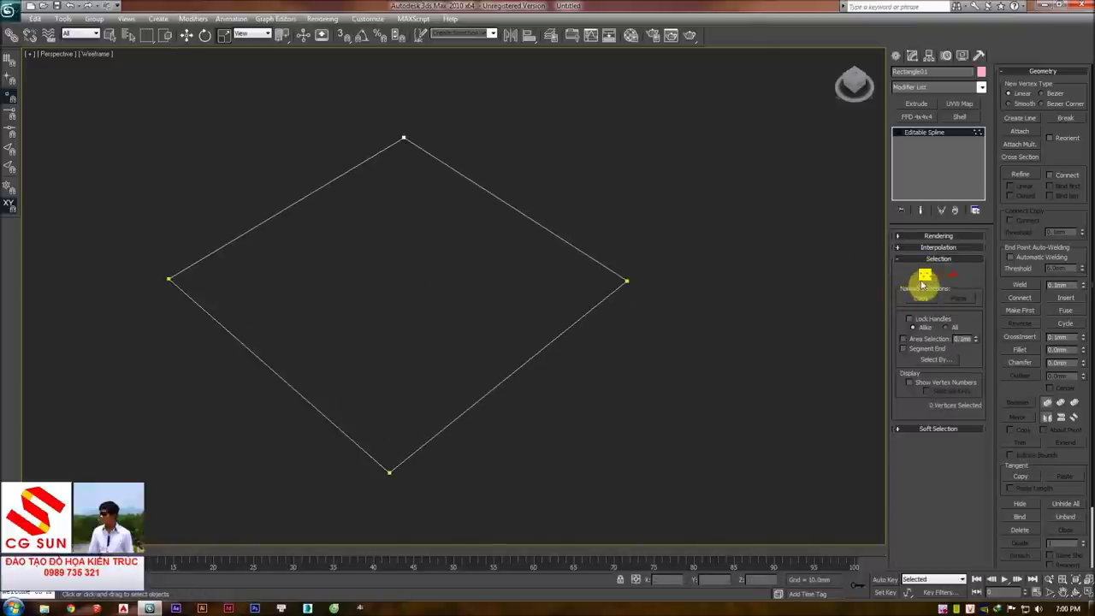
click(924, 279)
click(923, 279)
click(923, 278)
click(924, 279)
click(923, 279)
click(924, 279)
click(924, 279)
click(924, 279)
click(923, 279)
click(923, 279)
click(923, 279)
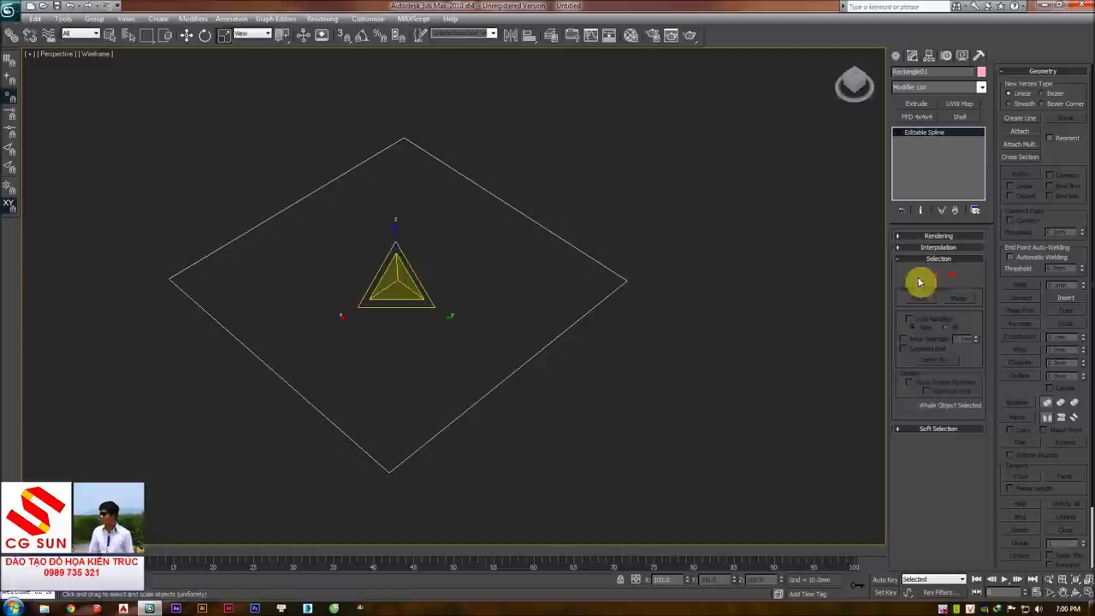
click(924, 278)
- Orbit lower and switch the rectangle from Vertex to Segment sub-object level
alt+middle_drag(821, 261, 685, 227)
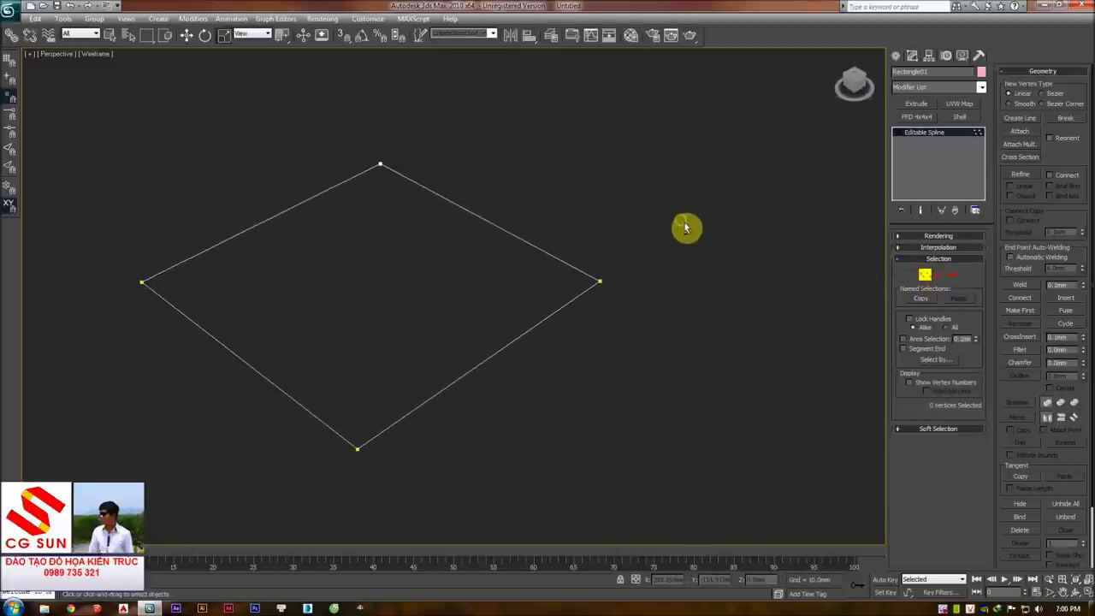
click(917, 282)
click(927, 276)
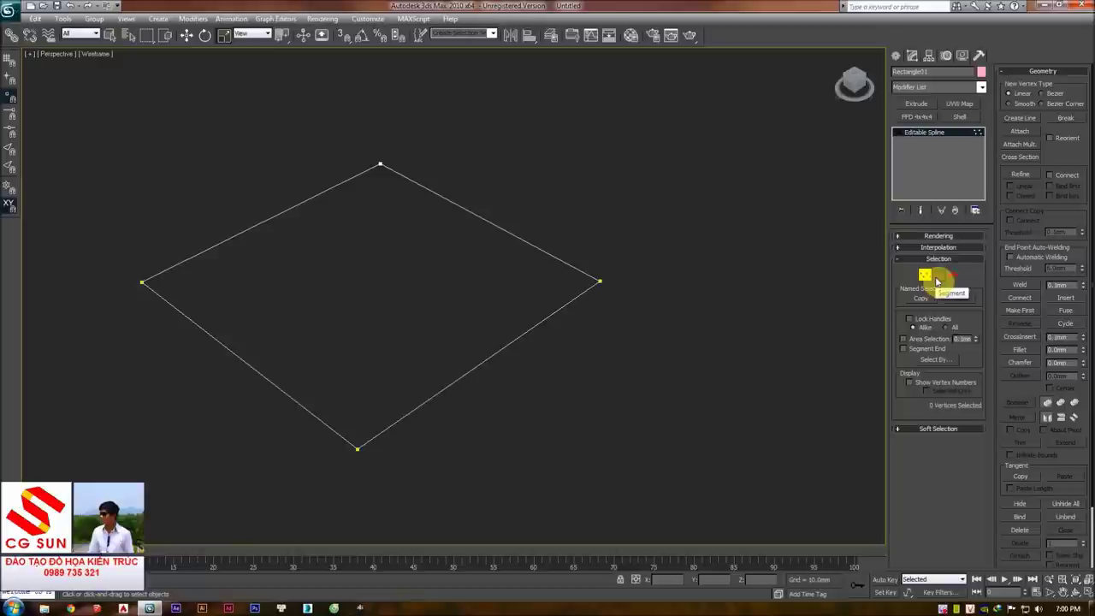
click(938, 280)
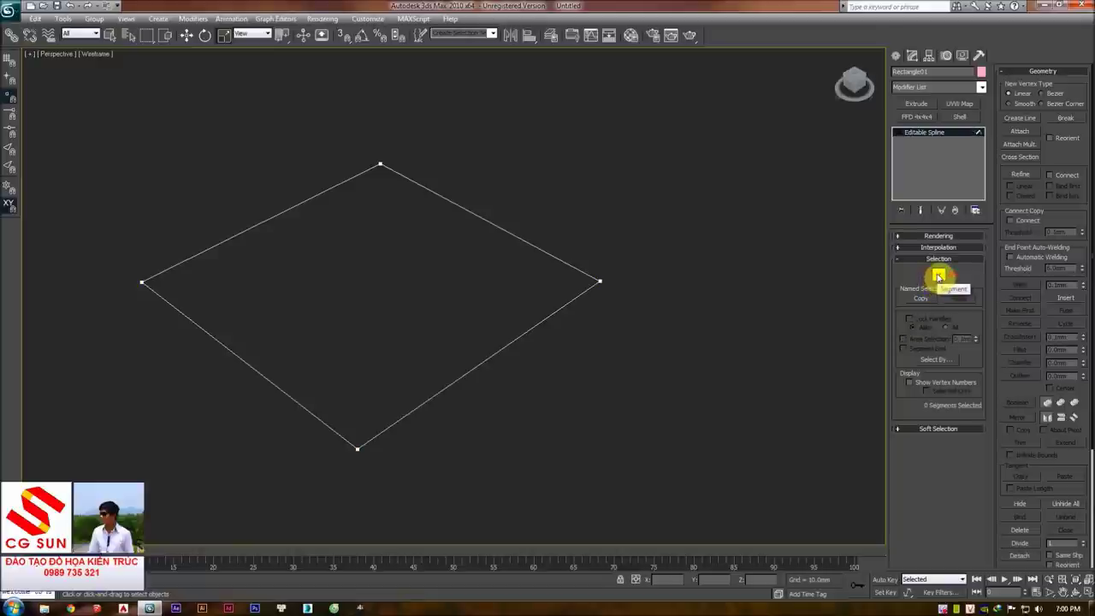
click(449, 205)
click(498, 200)
click(518, 233)
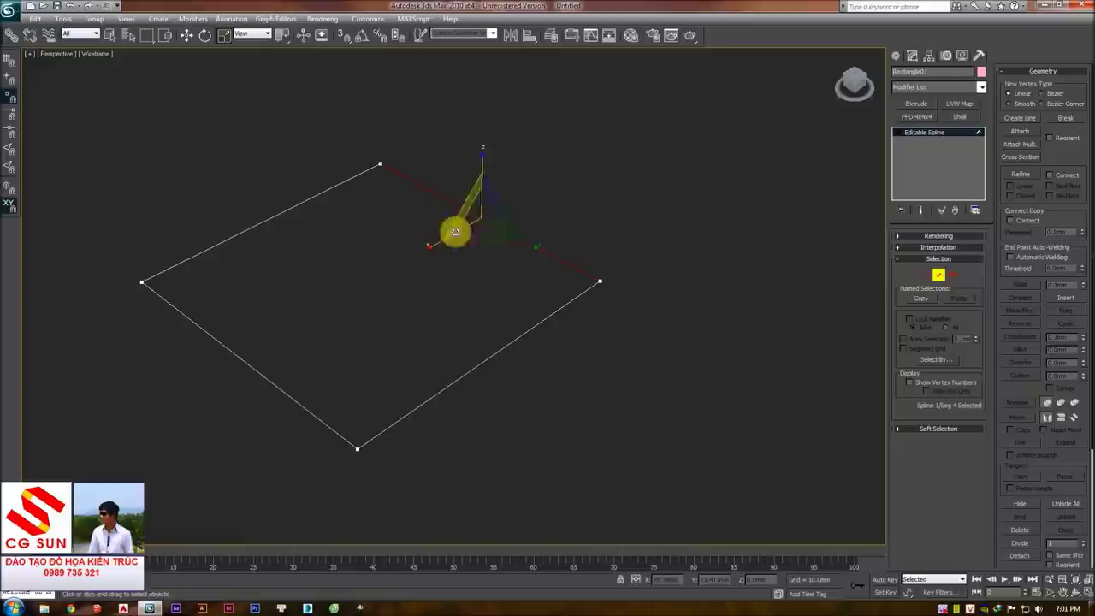
key(2)
key(2)
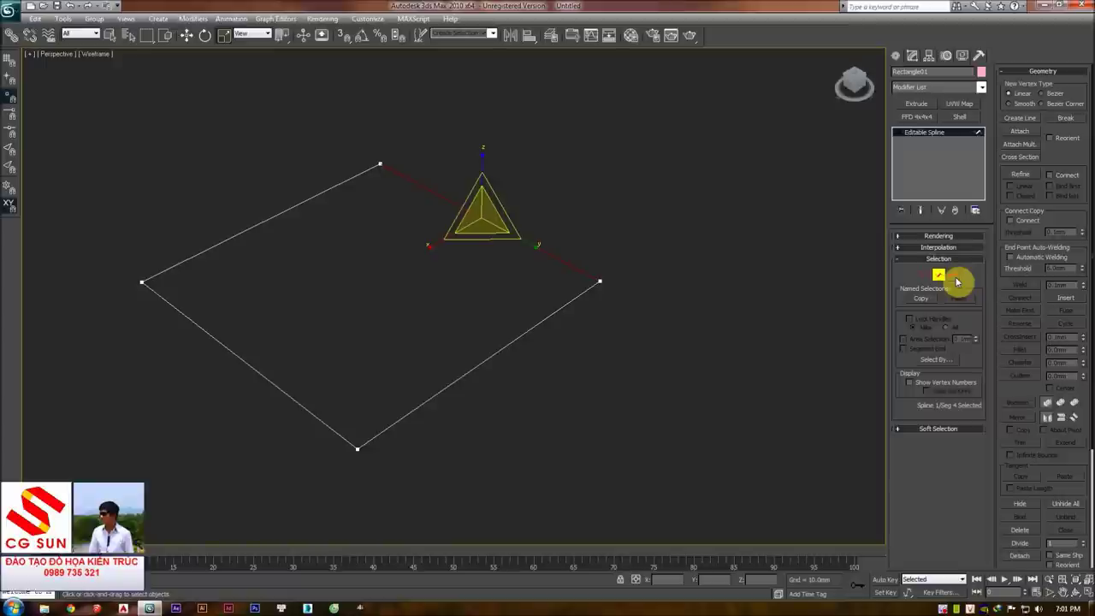
click(745, 260)
click(498, 225)
mouse_move(389, 267)
alt+middle_down()
mouse_move(433, 257)
mouse_move(420, 259)
mouse_move(432, 212)
alt+middle_up()
click(411, 247)
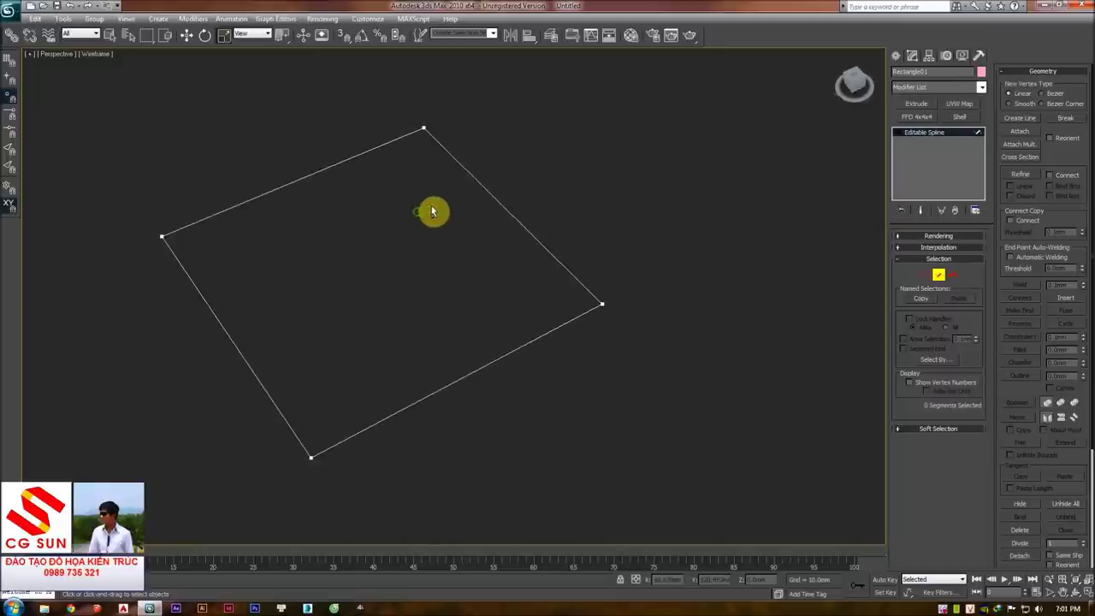
click(505, 214)
click(588, 239)
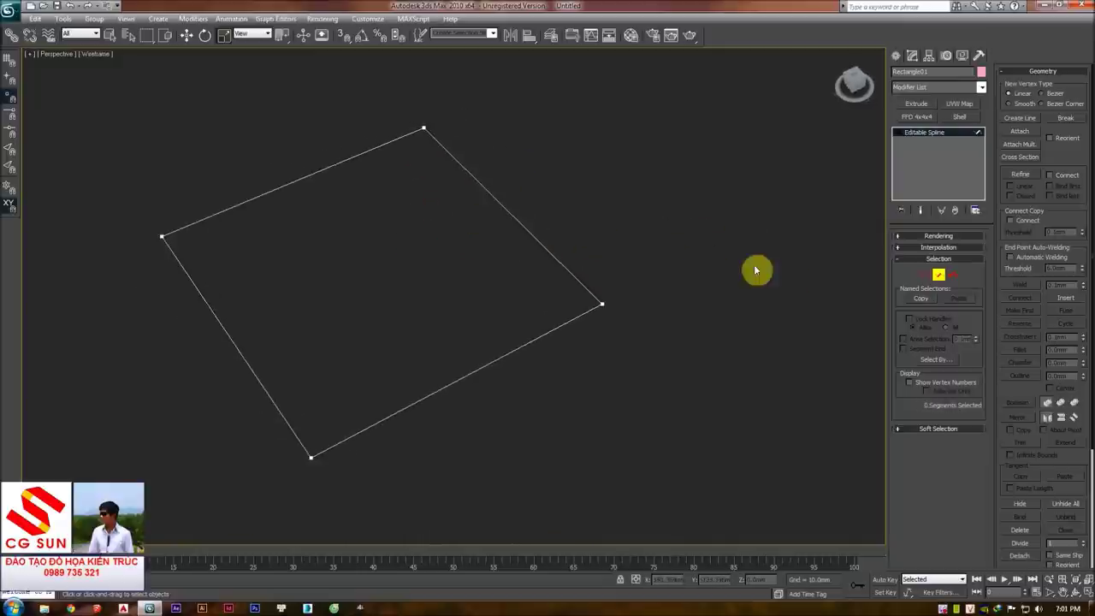
- Cycle the spline through Vertex, Segment and Spline sub-object levels using keys 1, 2 and 3
scroll(755, 272, down, 1)
scroll(728, 257, down, 3)
key(1)
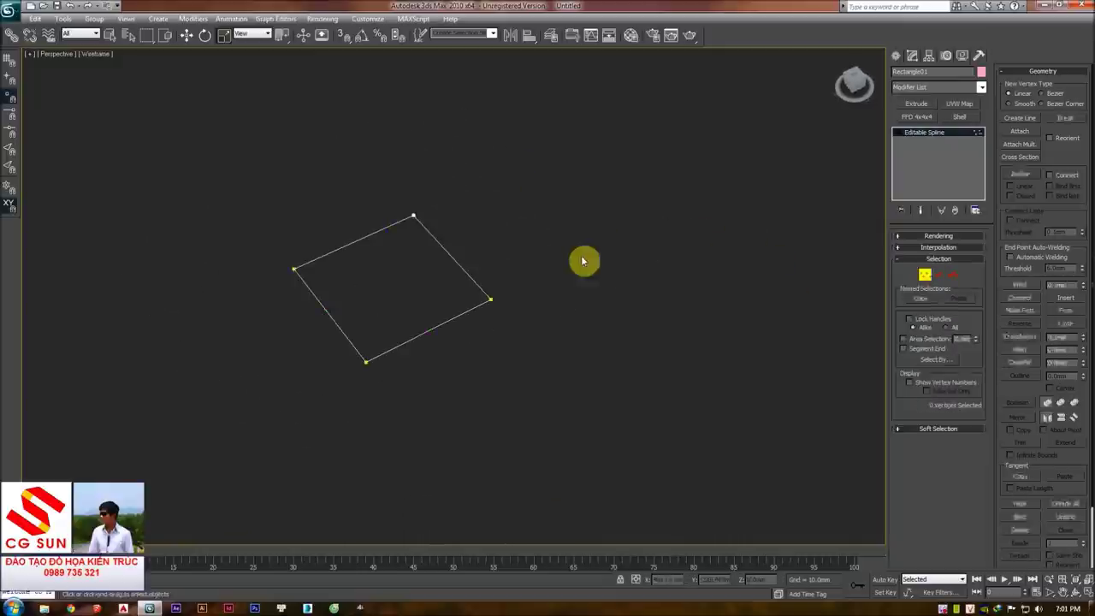
key(2)
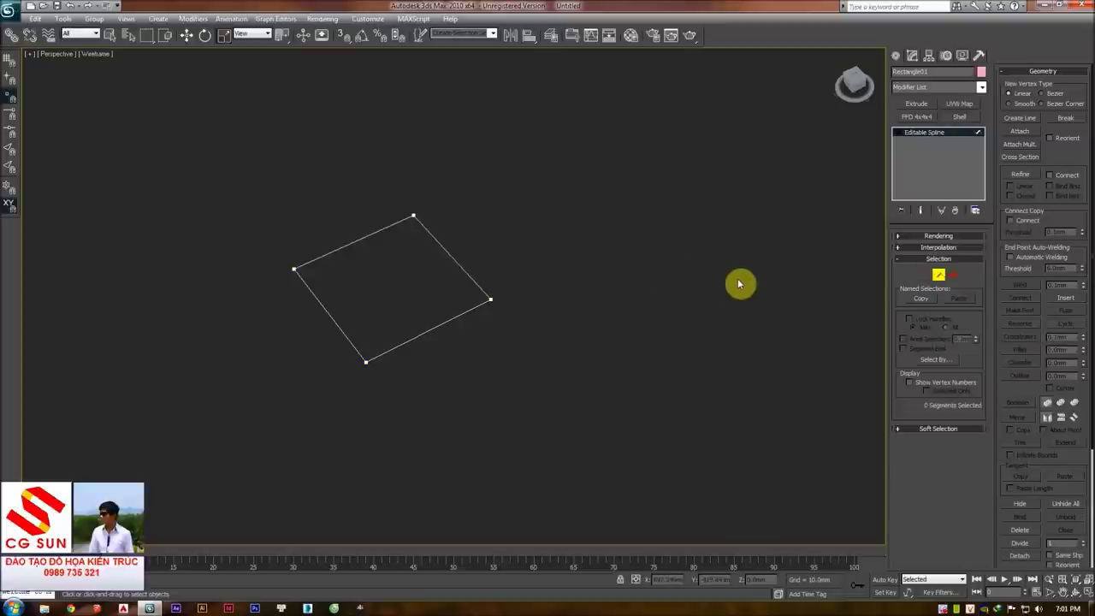
key(1)
key(2)
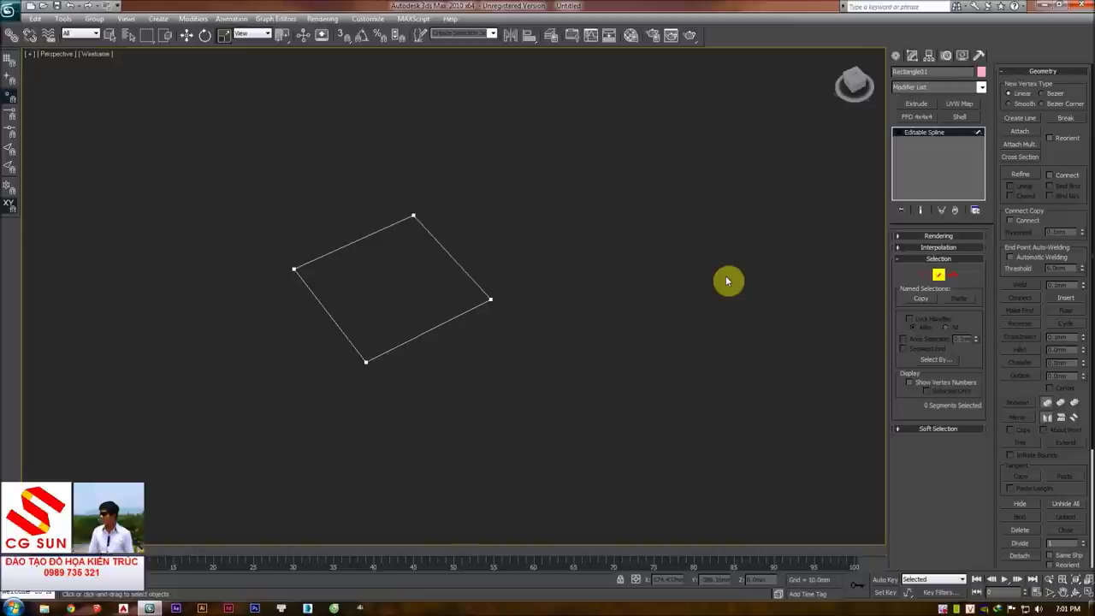
key(3)
key(1)
key(3)
key(1)
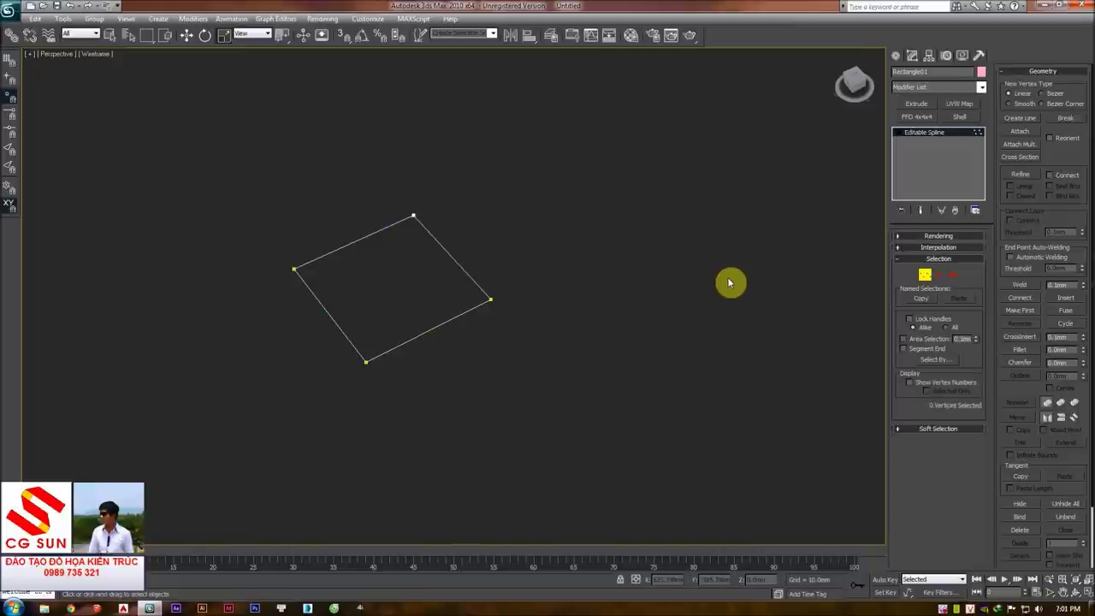
- Exit sub-object mode, box-select the rectangle and delete it
alt+middle_drag(726, 283, 674, 266)
key(1)
drag(557, 236, 441, 271)
key(Delete)
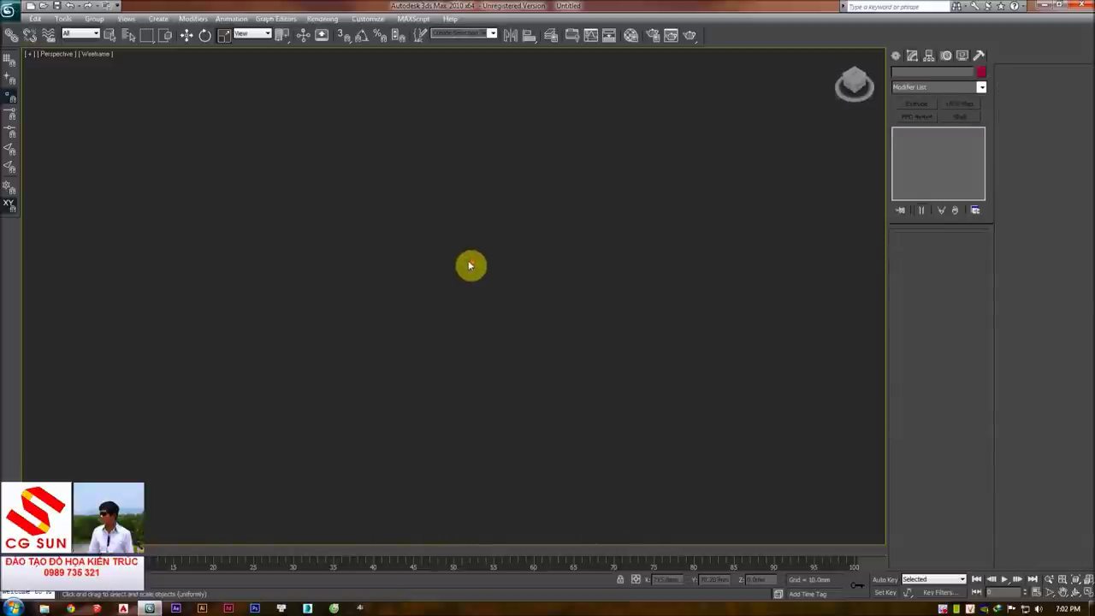
- Draw a new rectangle in the Top view
key(t)
click(895, 56)
click(913, 74)
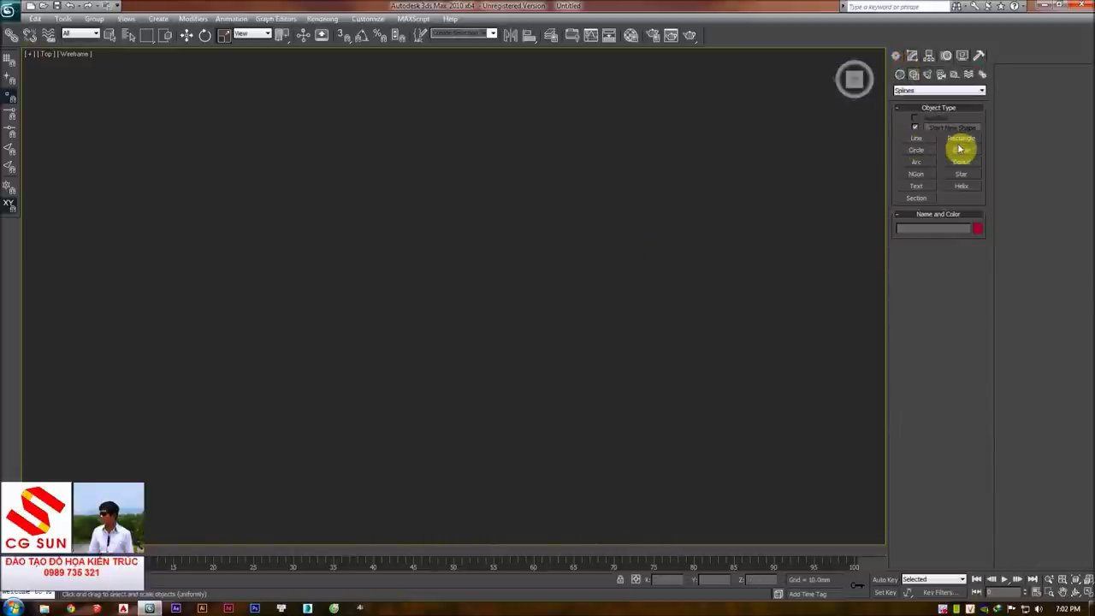
click(958, 142)
drag(310, 172, 648, 411)
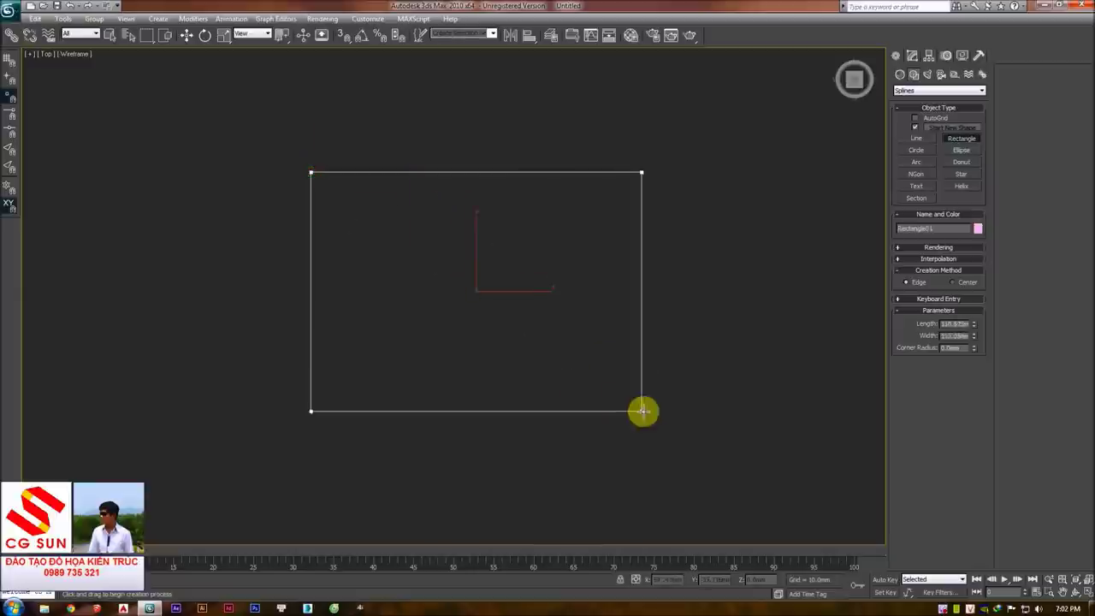
right_click(552, 349)
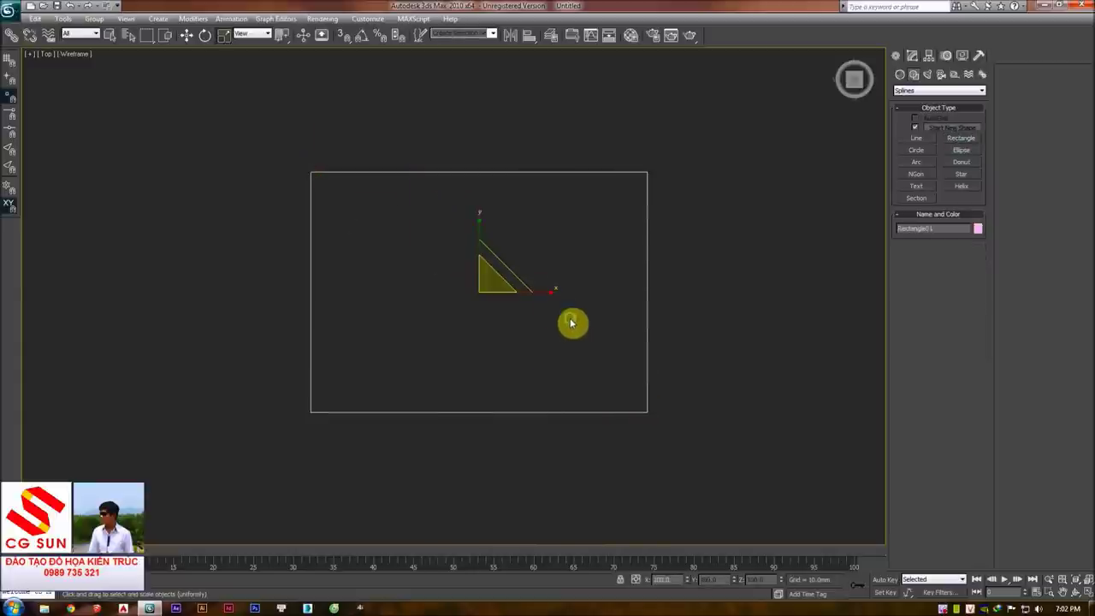
- Convert the rectangle to an Editable Spline and enter Vertex level
scroll(530, 308, down, 2)
right_click(484, 295)
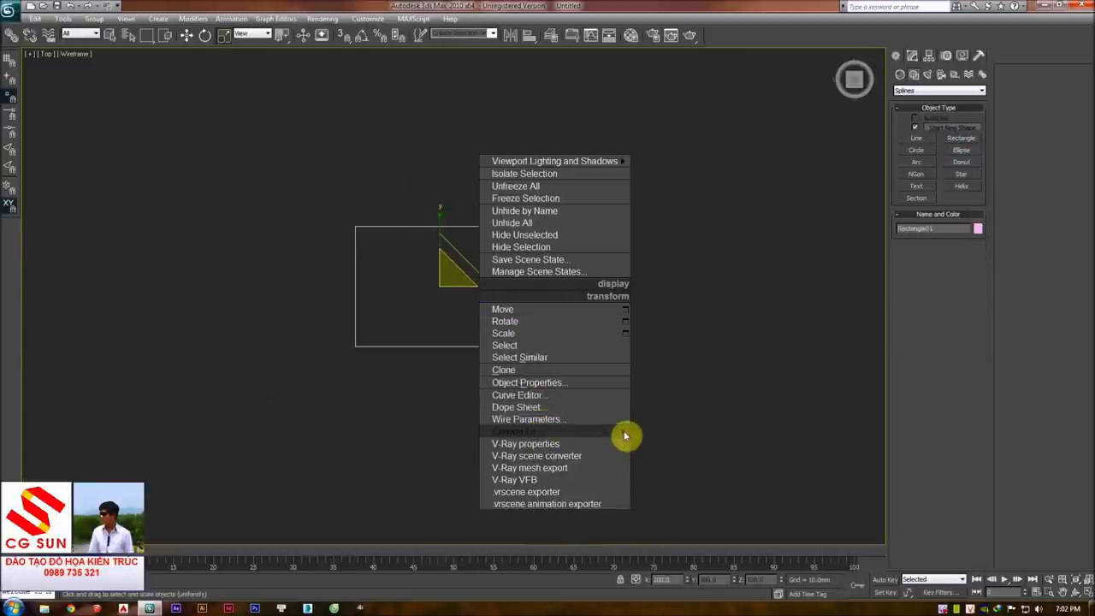
click(658, 434)
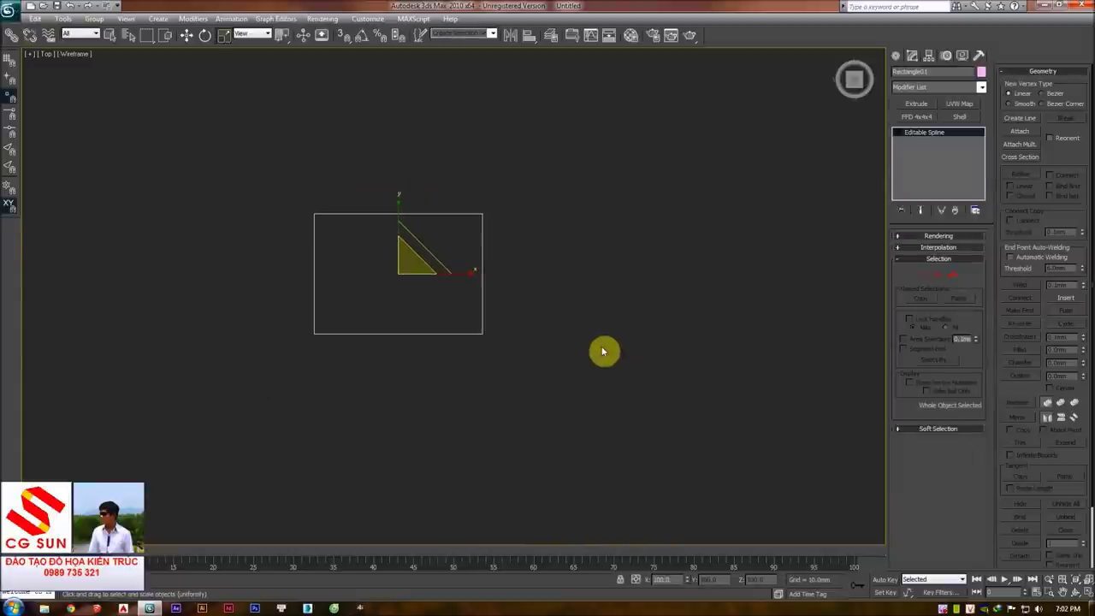
click(926, 275)
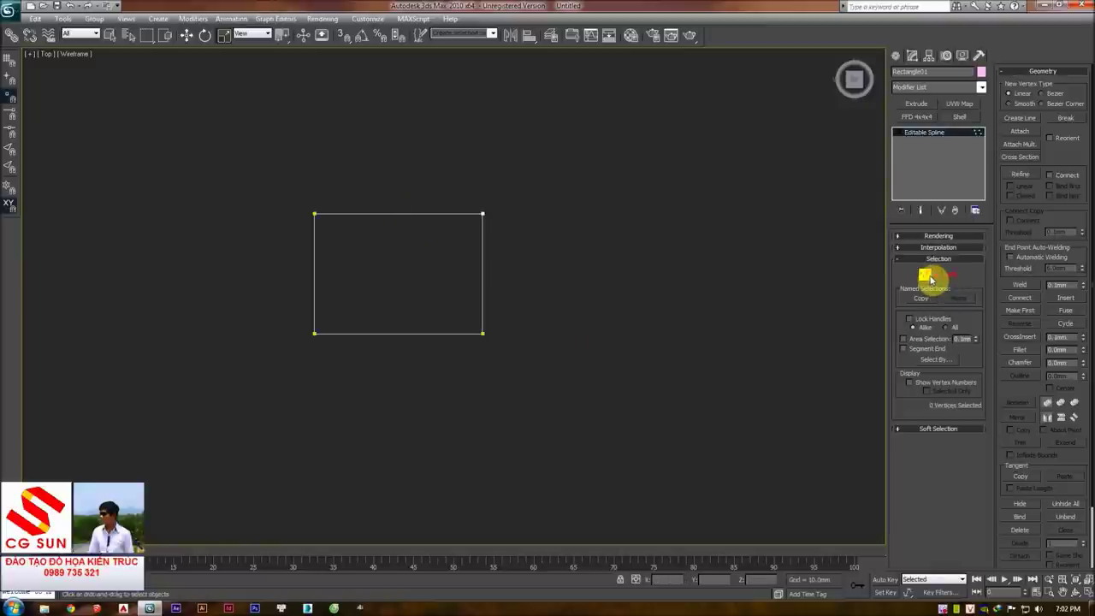
- Select the top-right corner vertex for moving, then deselect it
drag(527, 186, 411, 252)
click(187, 35)
scroll(526, 200, up, 2)
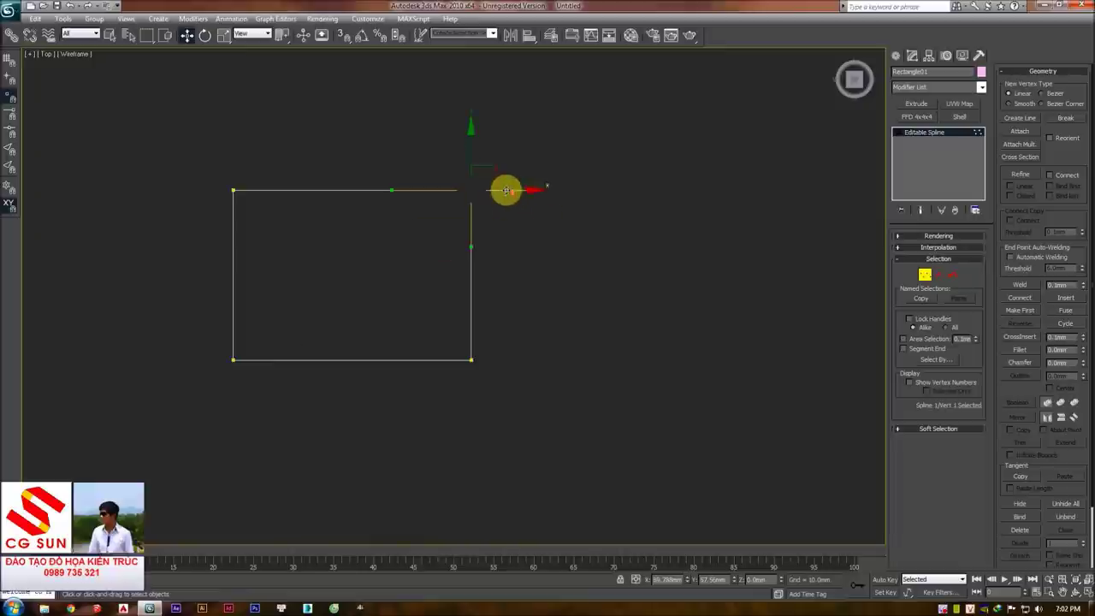
drag(1070, 156, 1073, 195)
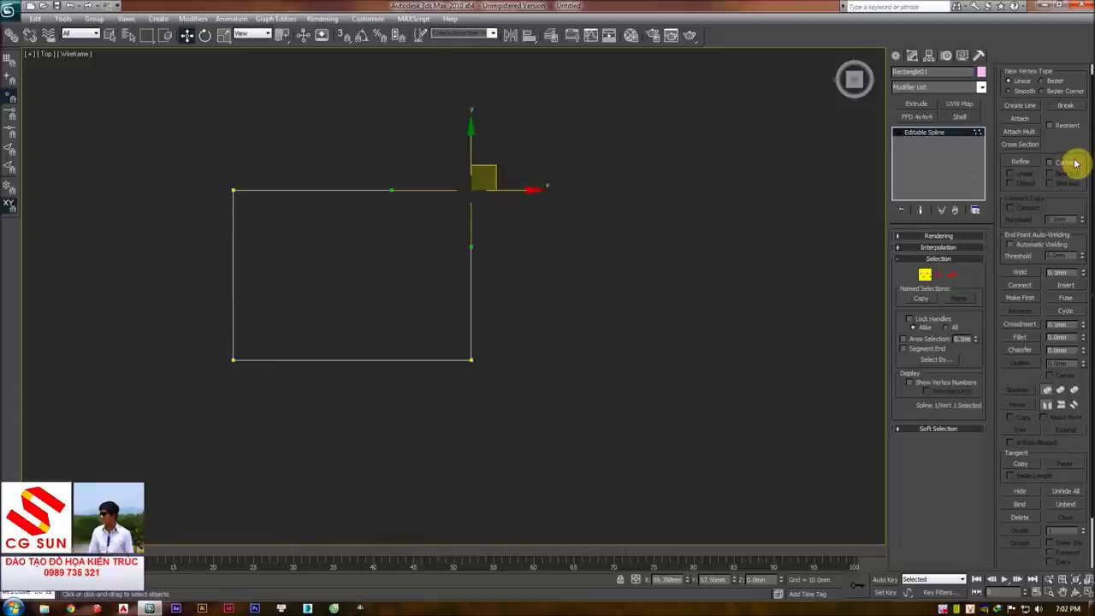
click(883, 181)
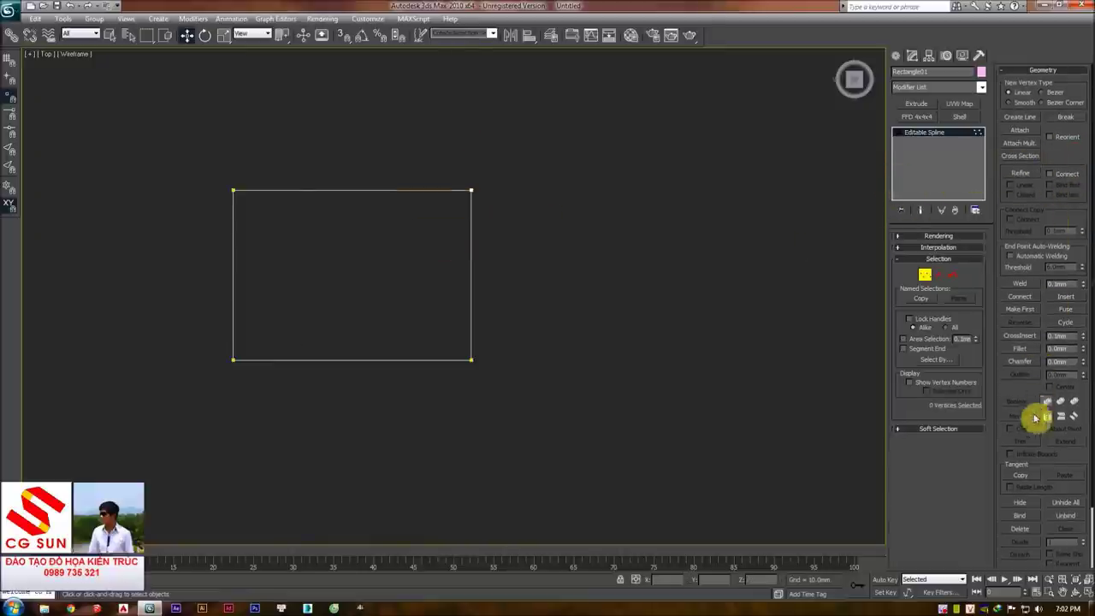
drag(1024, 379, 1022, 389)
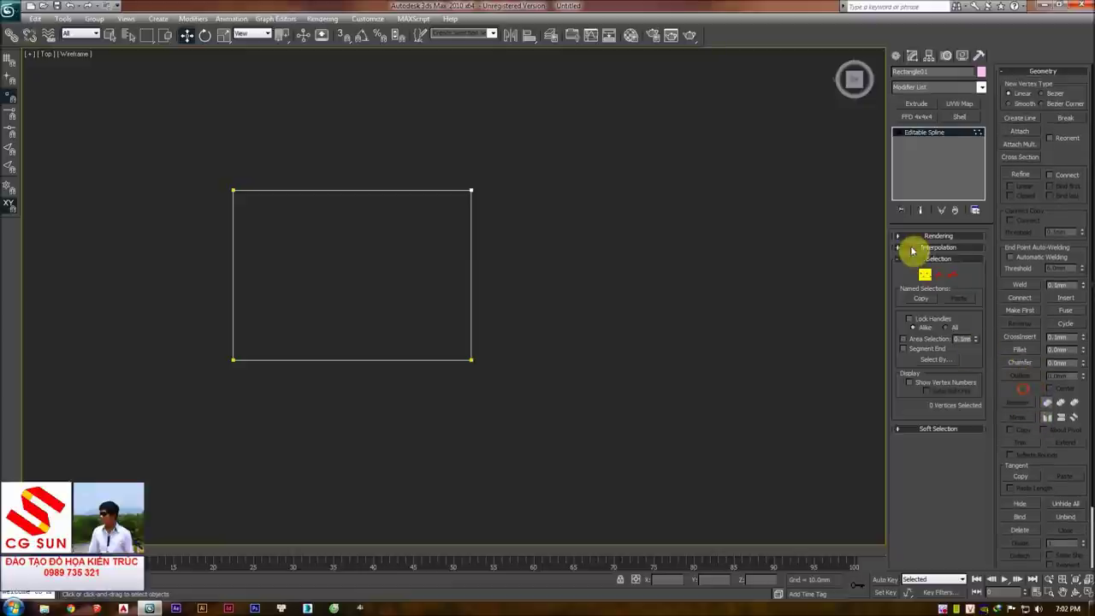
mouse_move(988, 218)
mouse_down()
mouse_move(1004, 221)
mouse_move(855, 222)
mouse_move(1037, 221)
mouse_up()
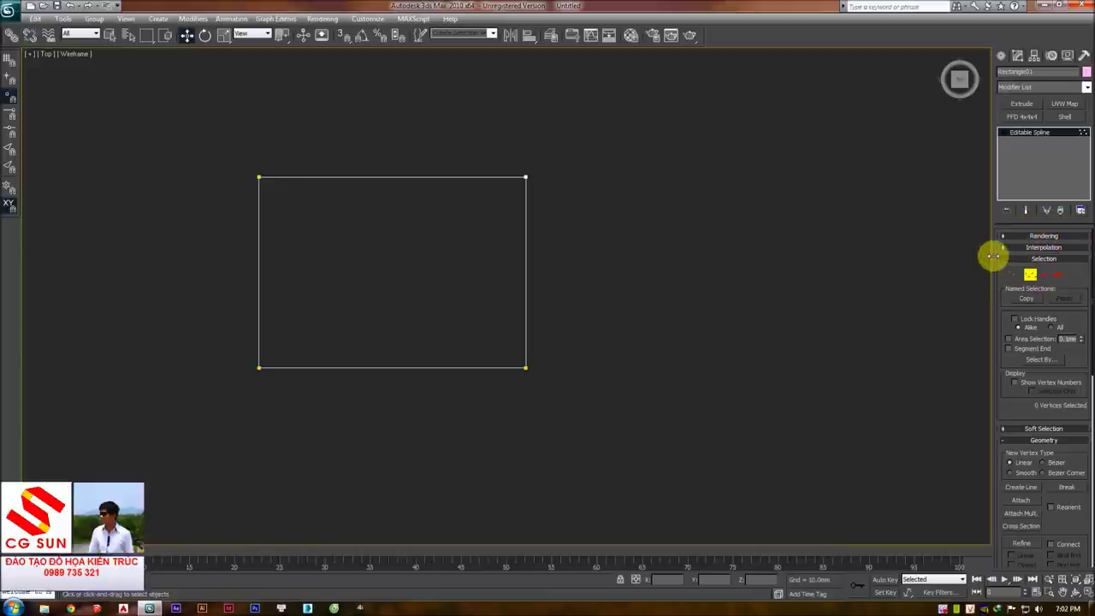
drag(992, 256, 958, 262)
scroll(1059, 214, down, 1)
scroll(1068, 229, down, 1)
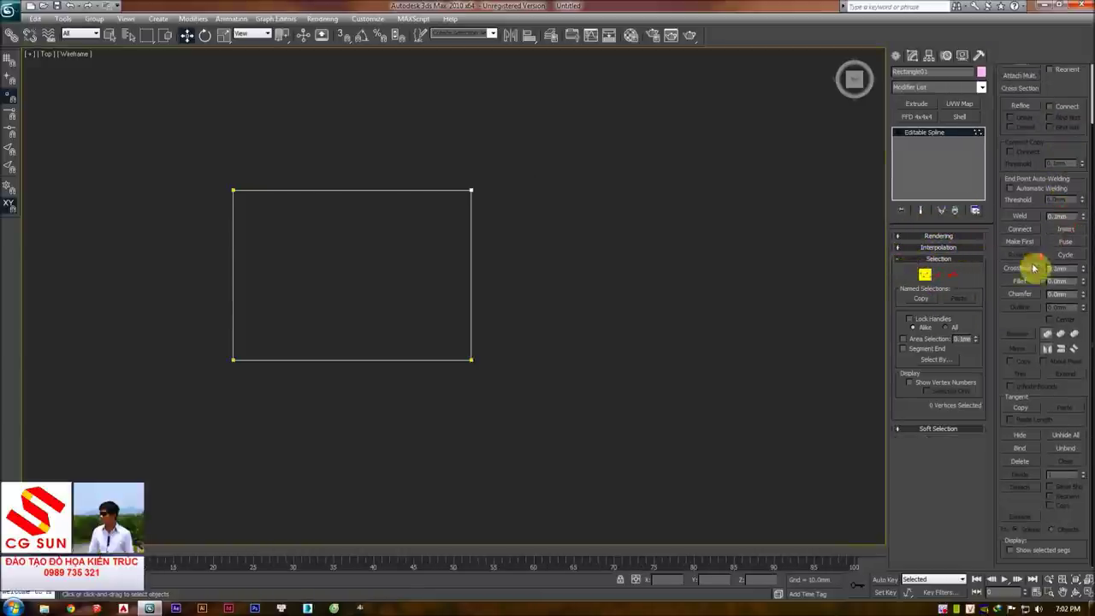
scroll(1036, 257, up, 1)
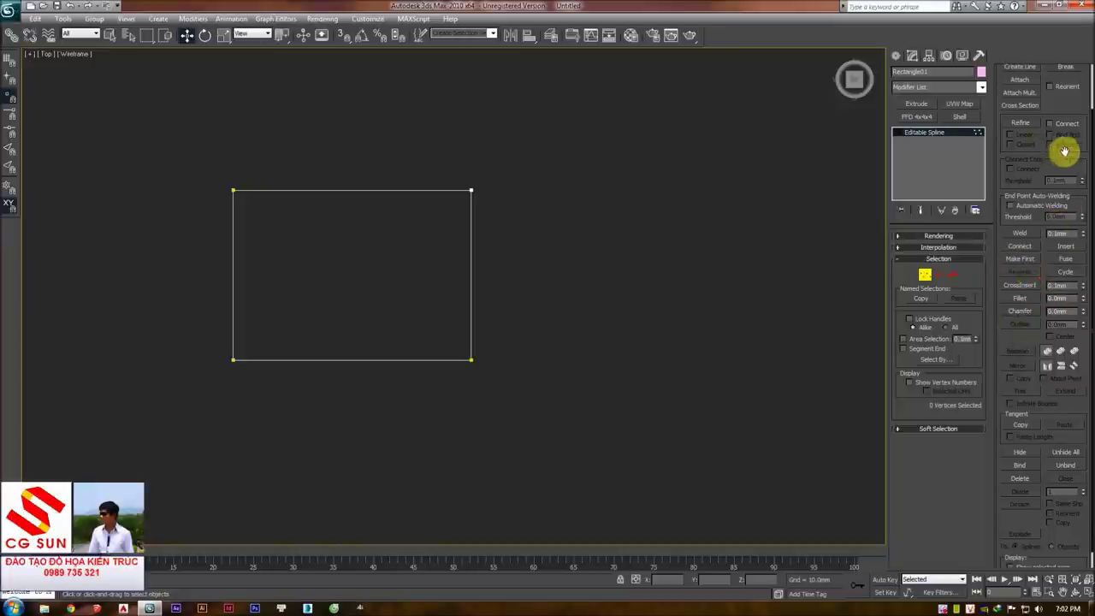
scroll(1064, 151, down, 1)
alt+middle_drag(713, 288, 719, 288)
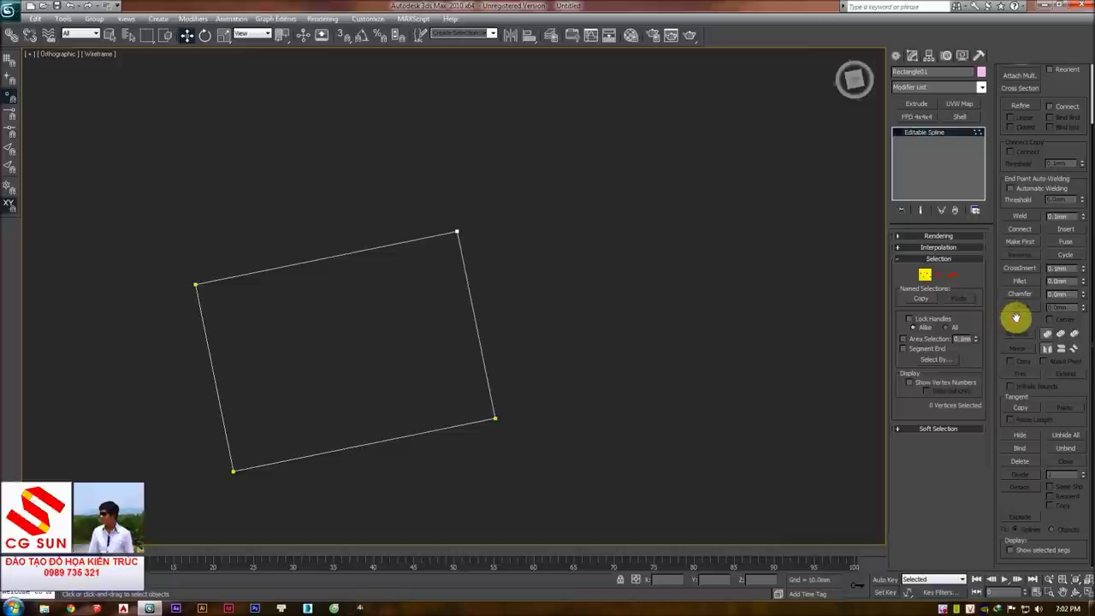
scroll(1066, 205, up, 2)
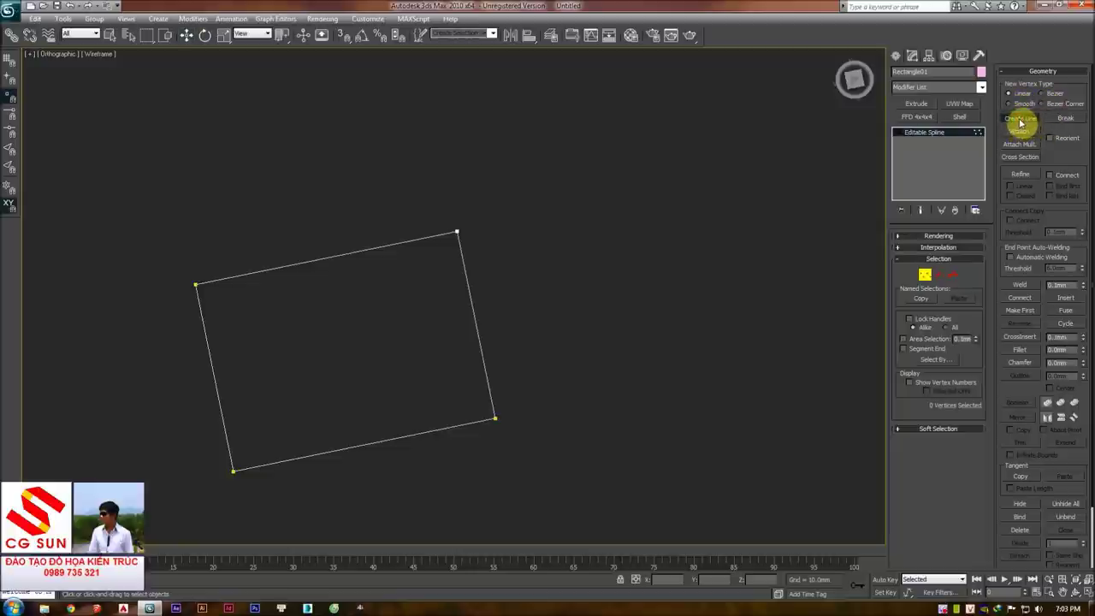
- Add a closed eight-point polygonal outline right of the rectangle with Create Line
click(1027, 122)
click(592, 201)
click(684, 177)
click(727, 232)
click(682, 269)
click(653, 309)
click(615, 296)
click(607, 260)
click(586, 231)
click(592, 201)
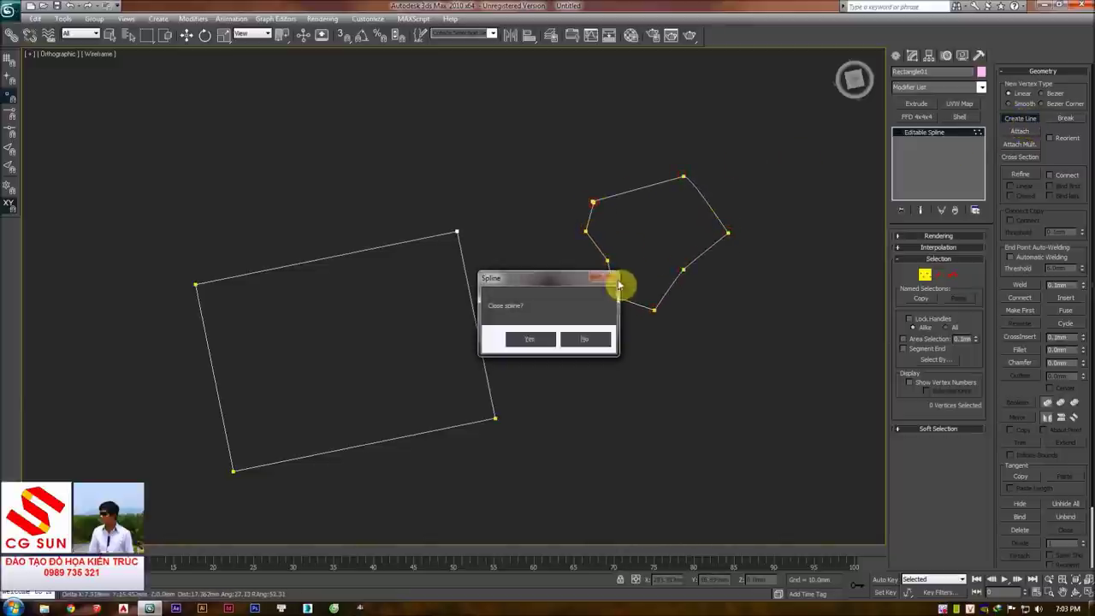
click(530, 341)
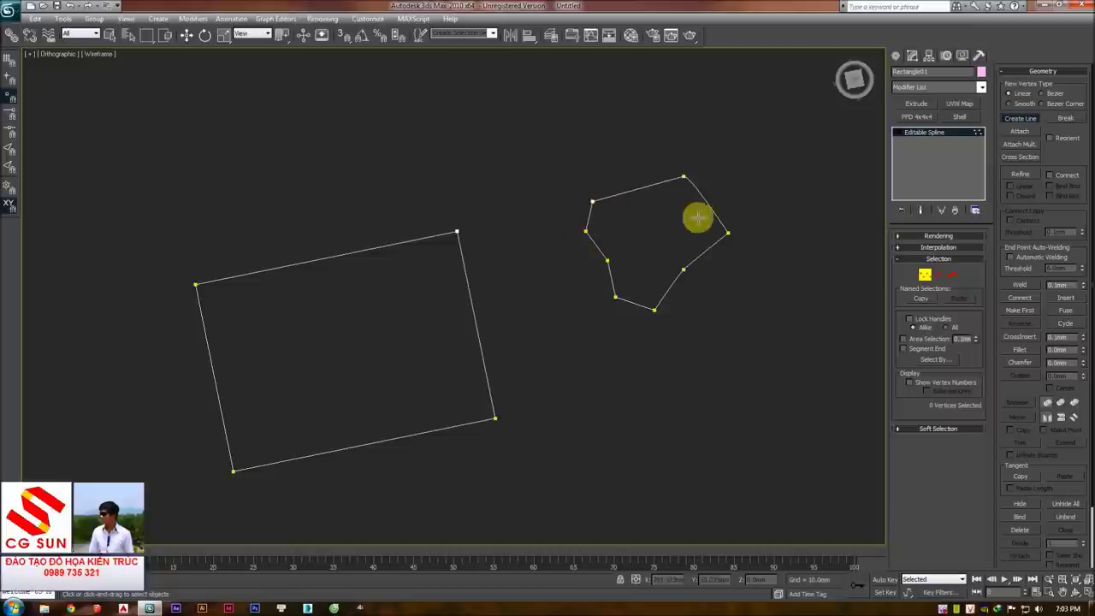
- Stop line drawing with W and pan the view so both outlines shift left
key(w)
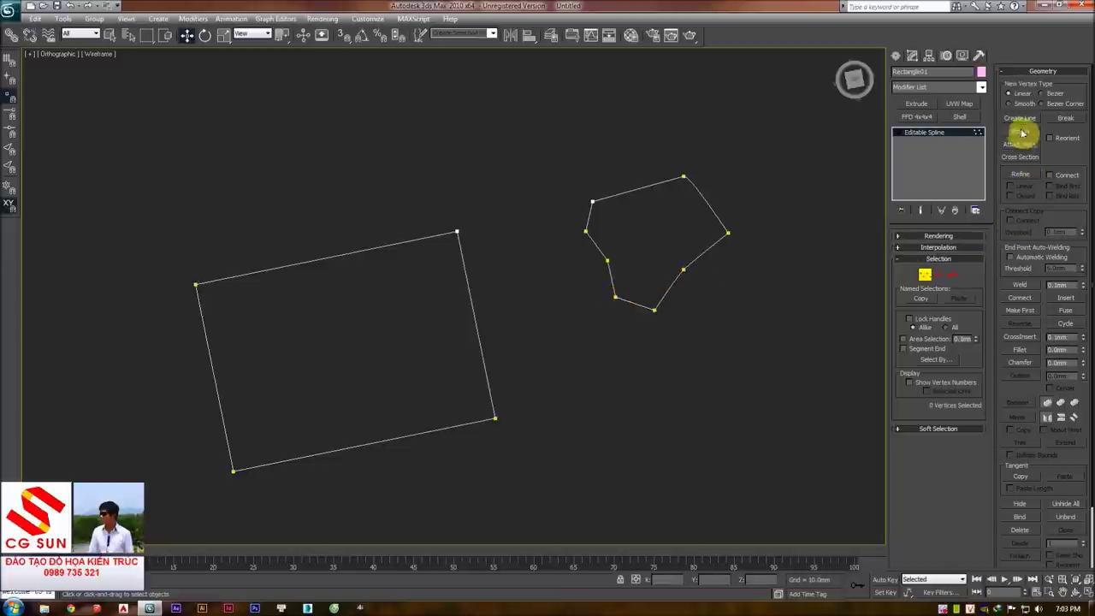
middle_drag(735, 161, 688, 174)
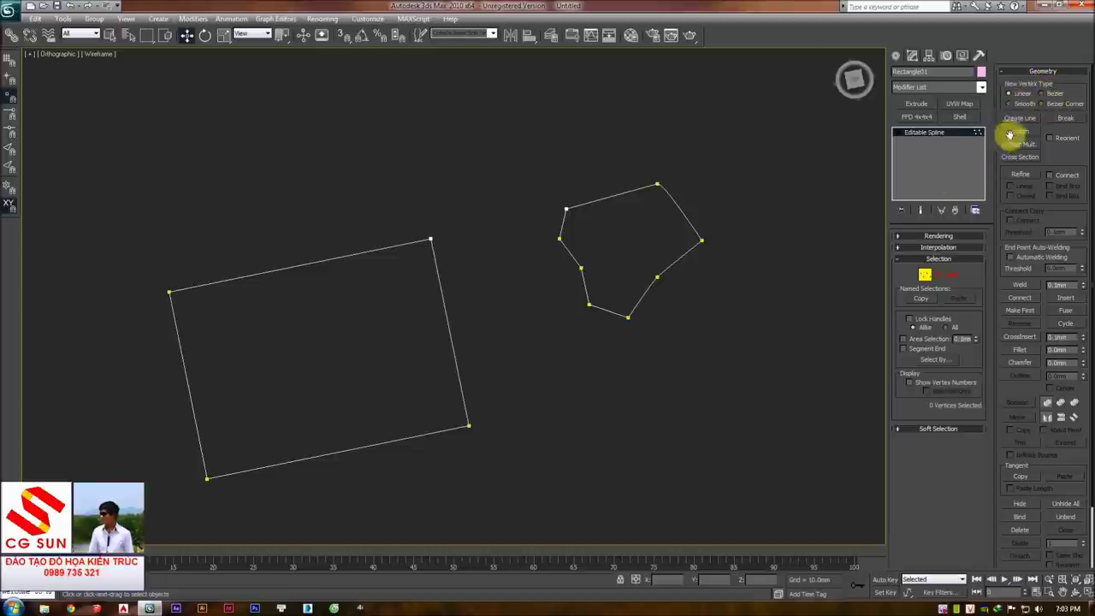
middle_drag(796, 166, 714, 195)
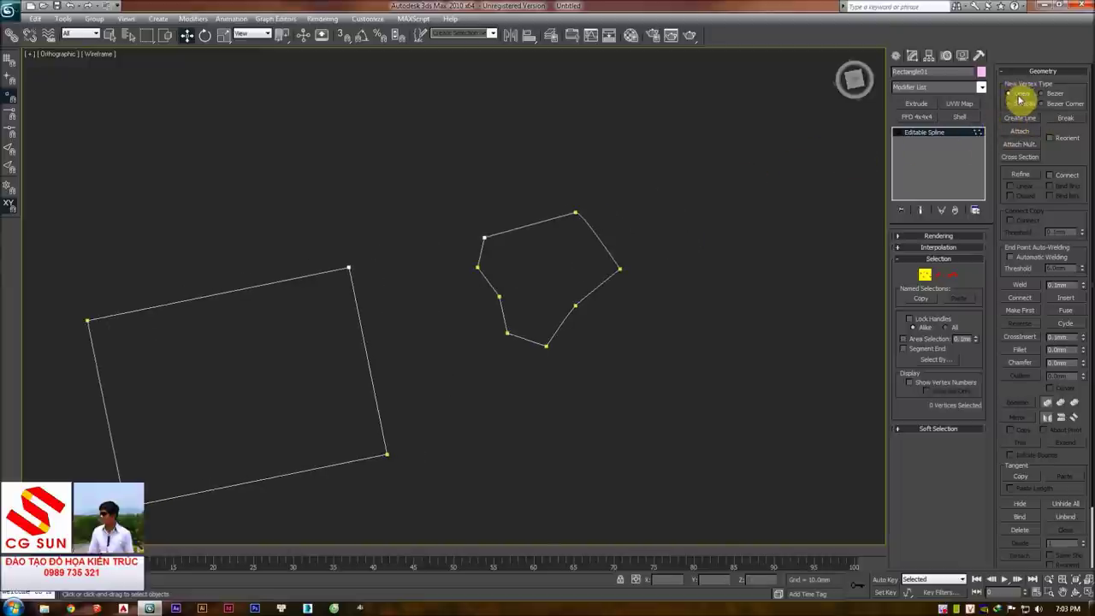
- Draw a closed four-sided outline at the right
click(1017, 122)
click(634, 168)
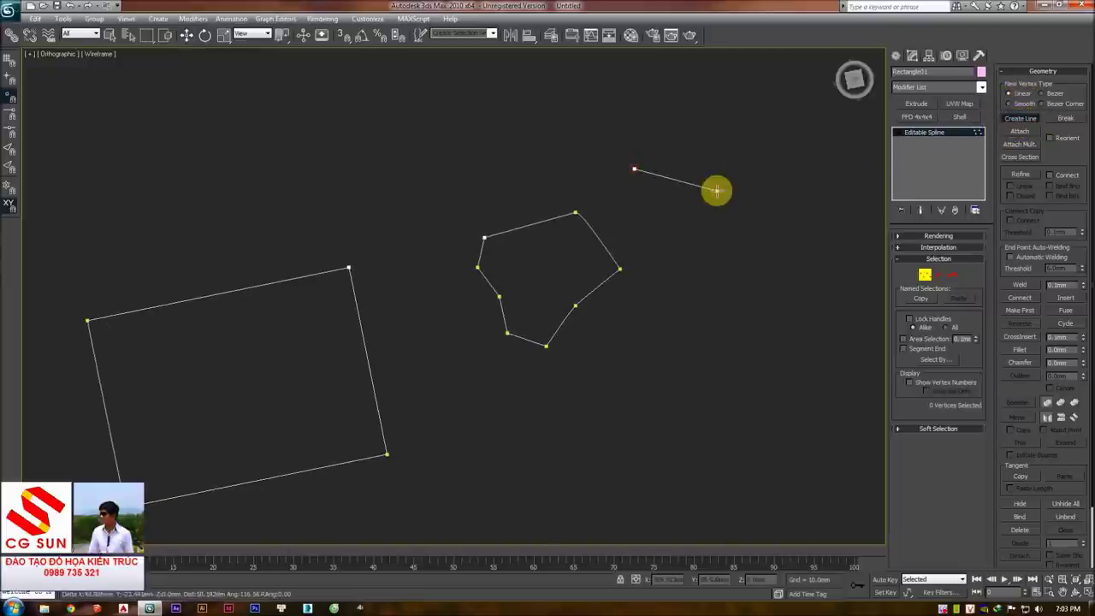
click(717, 191)
click(723, 257)
click(672, 238)
click(634, 169)
click(532, 341)
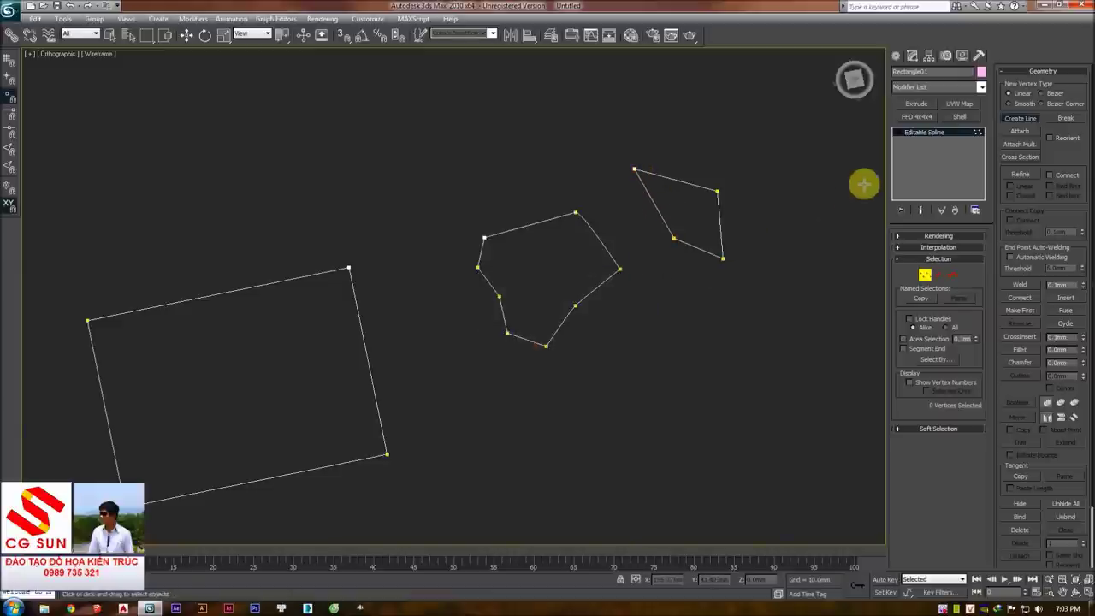
- Set New Vertex Type to Smooth and start a curved line above the pentagon
click(1029, 104)
click(495, 137)
drag(578, 105, 590, 140)
click(524, 167)
click(412, 162)
click(382, 232)
click(448, 220)
click(487, 199)
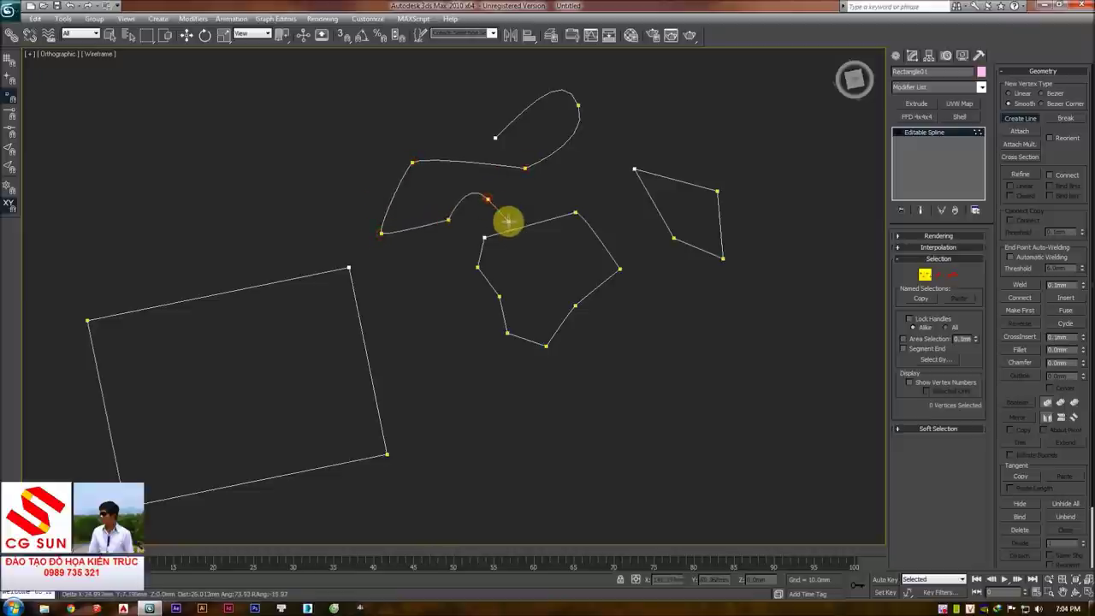
- Continue the curve into a small loop and finish it as an open line
click(449, 258)
click(415, 269)
click(424, 317)
click(462, 301)
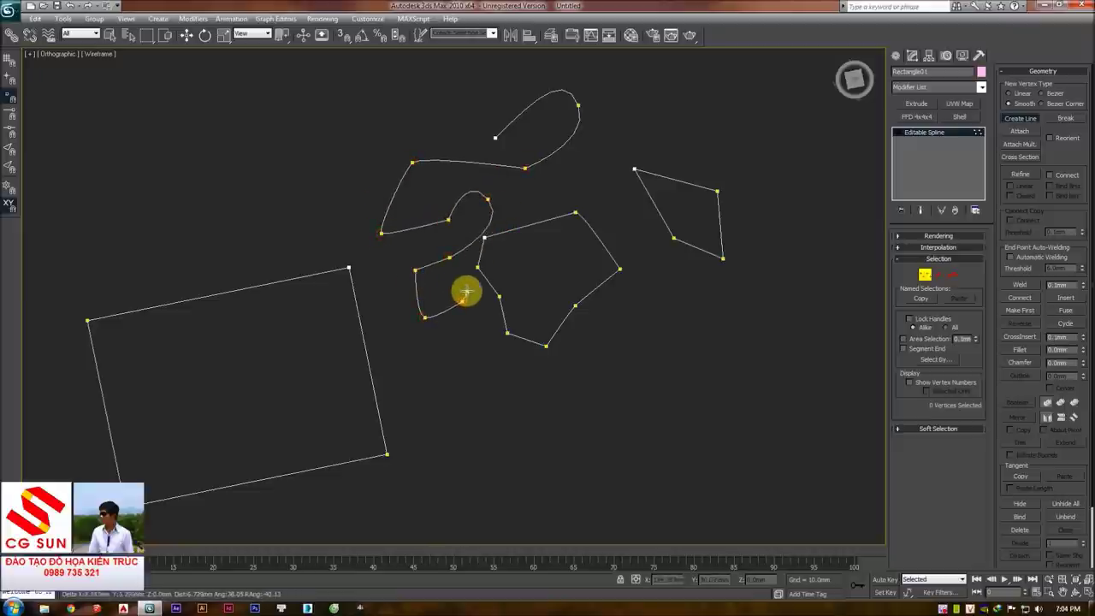
right_click(467, 284)
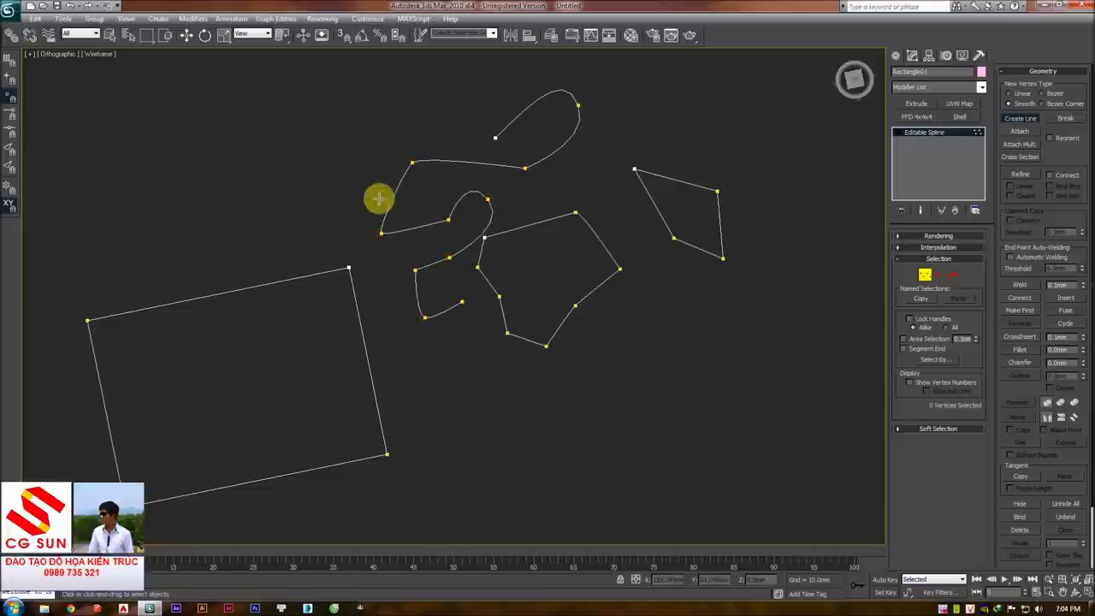
- Stop drawing lines and reshape the curve's top vertex
right_click(603, 96)
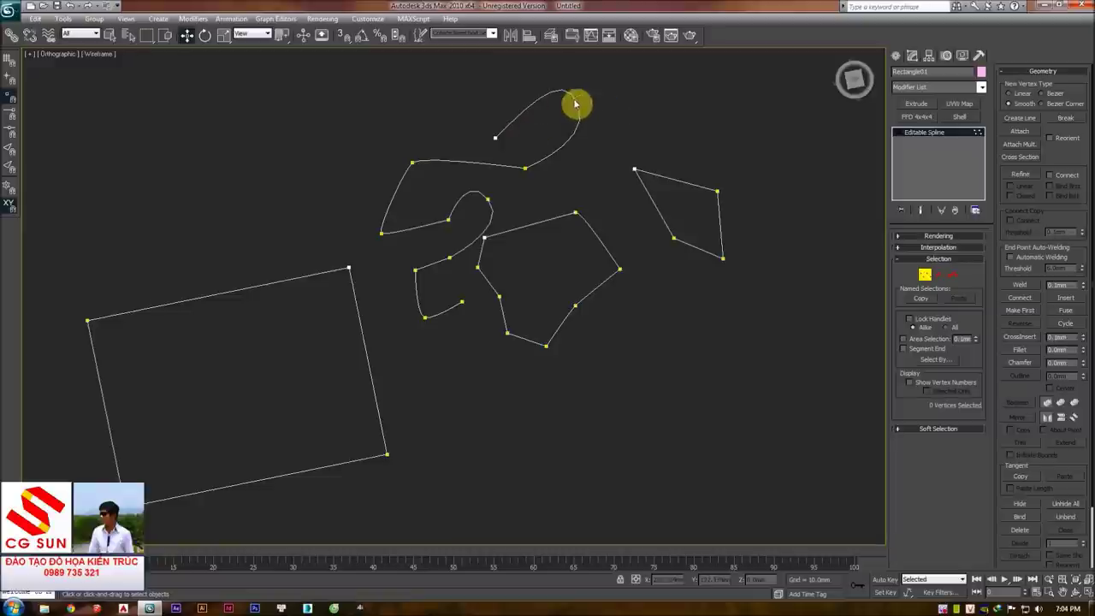
mouse_move(570, 95)
mouse_down()
mouse_move(604, 118)
mouse_move(589, 120)
mouse_move(616, 128)
mouse_move(604, 137)
mouse_up()
click(669, 128)
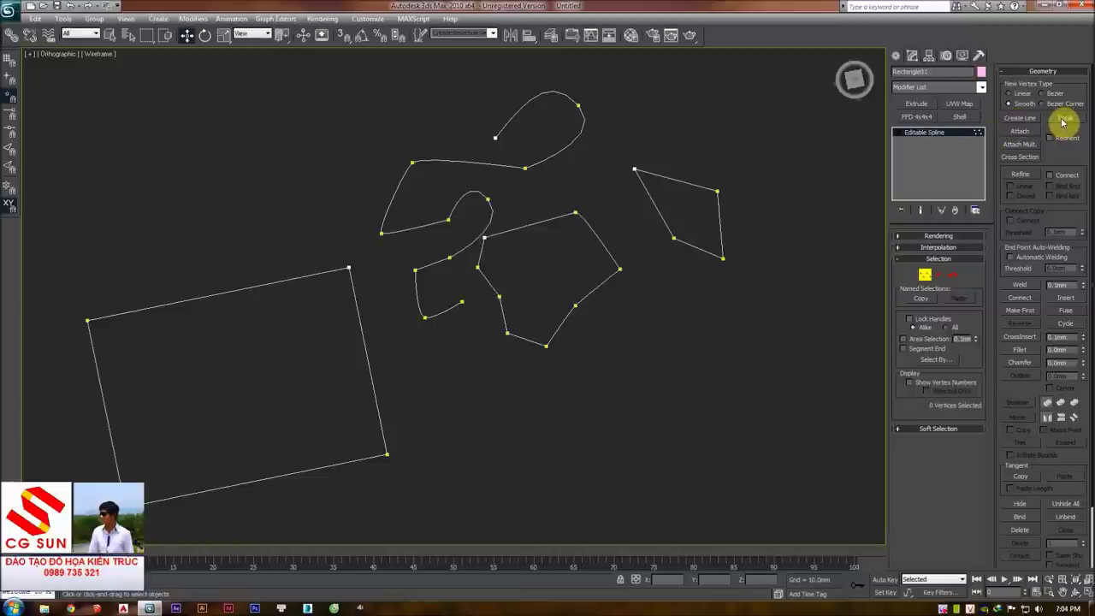
- Zoom in and select the rectangle's lower-right corner vertex
scroll(587, 171, up, 3)
scroll(430, 323, up, 3)
scroll(496, 316, up, 2)
click(502, 321)
alt+middle_drag(527, 295, 560, 288)
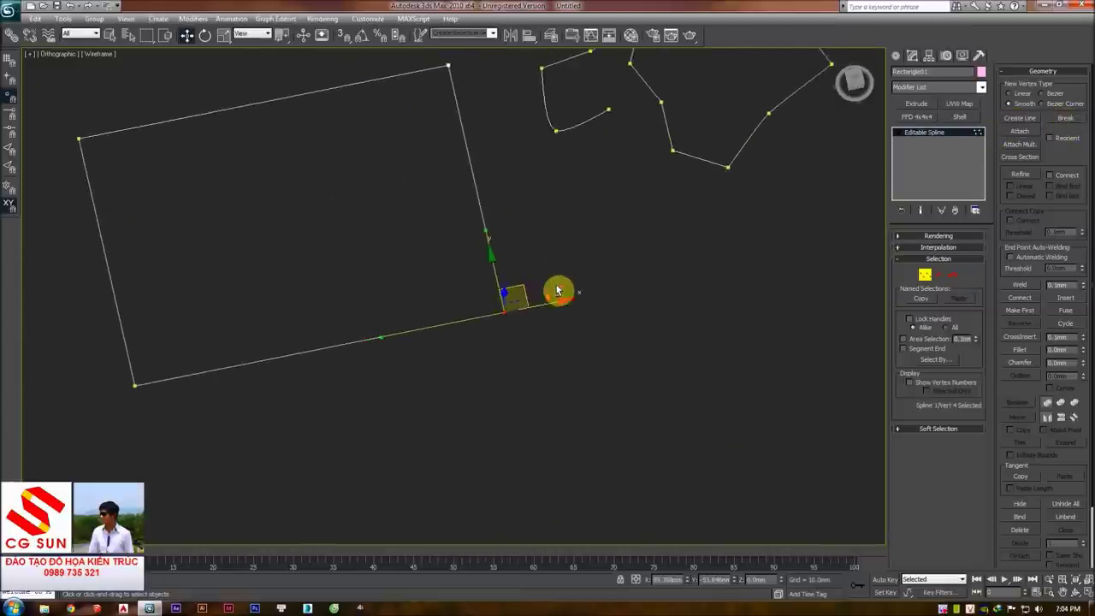
alt+middle_drag(640, 223, 583, 233)
click(583, 234)
click(547, 321)
mouse_move(606, 345)
middle_down()
mouse_move(556, 330)
mouse_move(573, 312)
middle_up()
mouse_move(550, 352)
alt+middle_down()
mouse_move(530, 348)
mouse_move(496, 293)
mouse_move(530, 244)
alt+middle_up()
drag(433, 282, 563, 341)
mouse_move(522, 283)
alt+middle_down()
mouse_move(565, 283)
mouse_move(565, 253)
mouse_move(601, 330)
mouse_move(640, 320)
mouse_move(487, 313)
mouse_move(521, 286)
mouse_move(422, 274)
mouse_move(553, 354)
mouse_move(584, 320)
mouse_move(520, 332)
alt+middle_up()
- In Perspective view, reselect the lower-right corner vertex and lift it upward
key(p)
click(578, 300)
click(468, 297)
drag(401, 254, 475, 301)
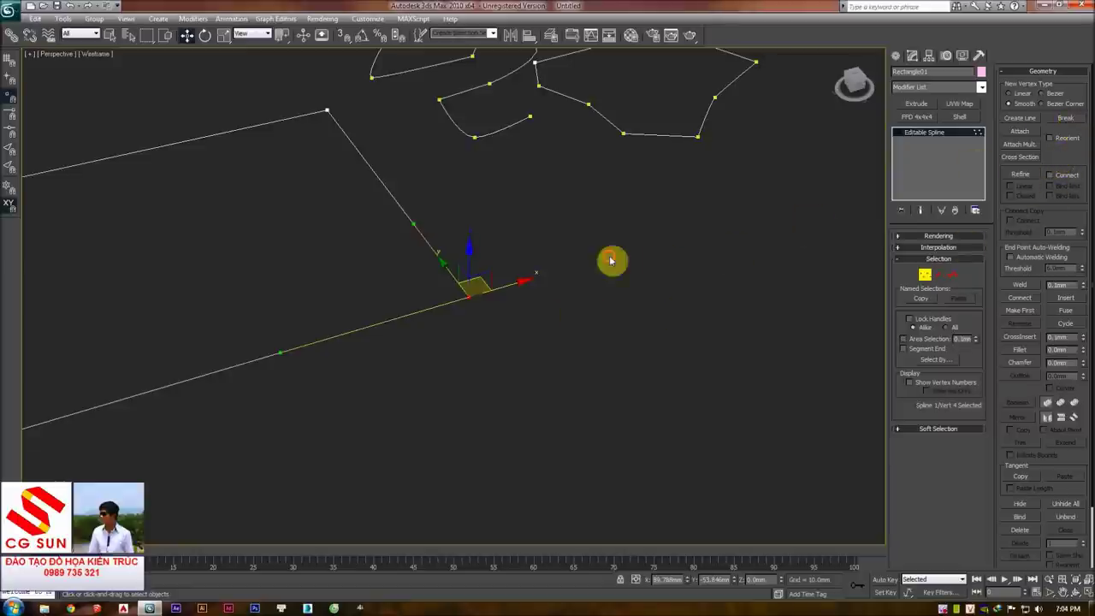
alt+middle_drag(416, 331, 521, 357)
click(458, 281)
click(535, 320)
click(583, 371)
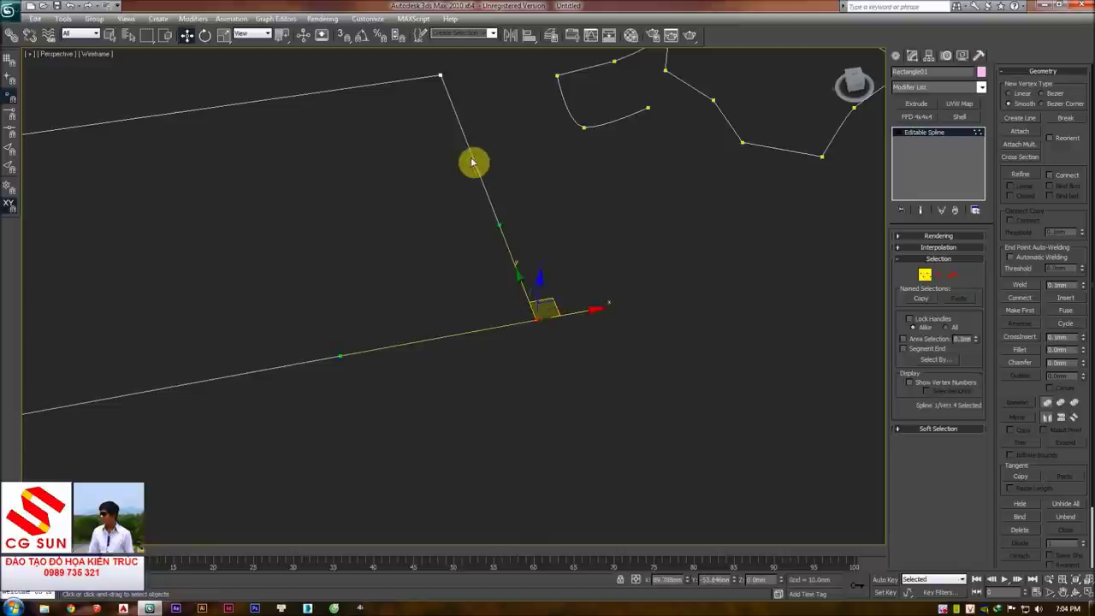
scroll(497, 254, down, 3)
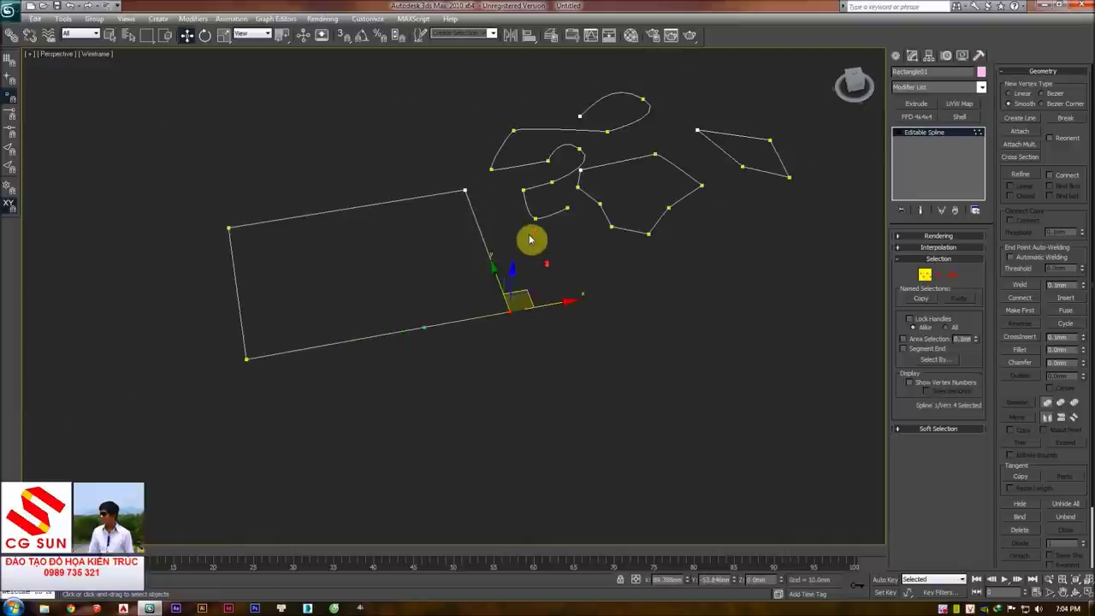
scroll(501, 283, up, 4)
scroll(580, 256, down, 3)
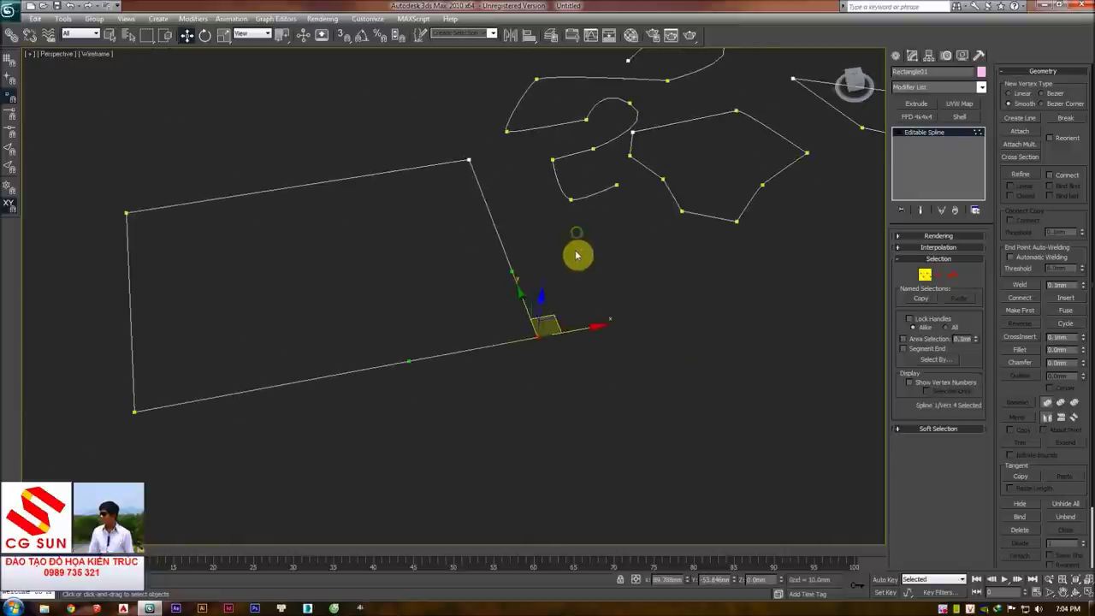
alt+middle_drag(551, 316, 542, 320)
mouse_move(553, 322)
mouse_down()
mouse_move(573, 255)
mouse_move(417, 301)
mouse_up()
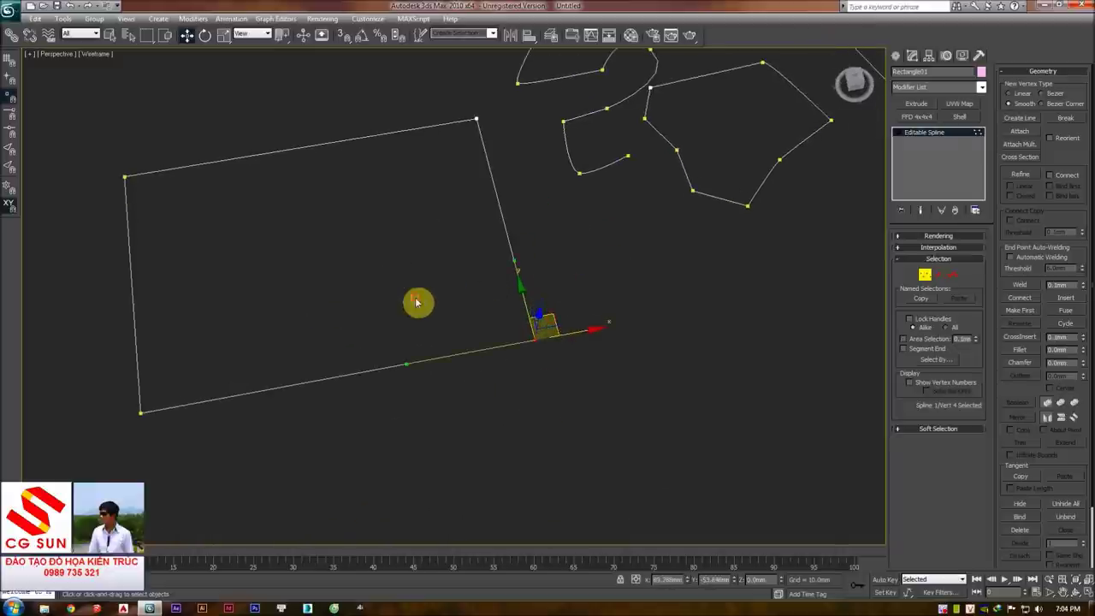
- Return to the Top view and cancel a trial move of the corner vertex
key(t)
mouse_move(488, 279)
middle_down()
mouse_move(487, 294)
mouse_move(550, 322)
middle_up()
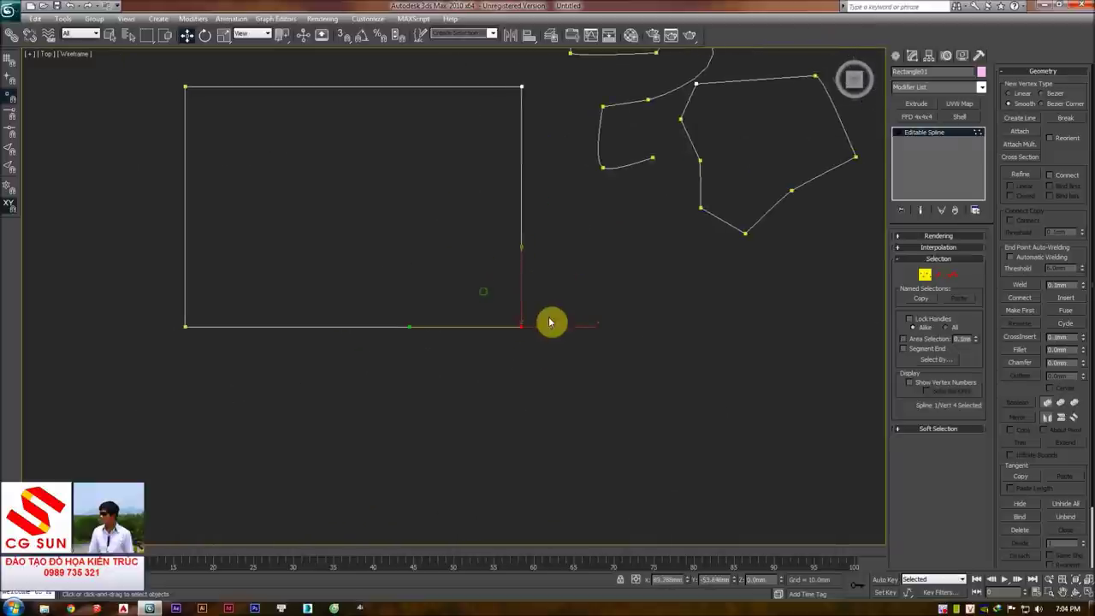
drag(519, 276, 567, 344)
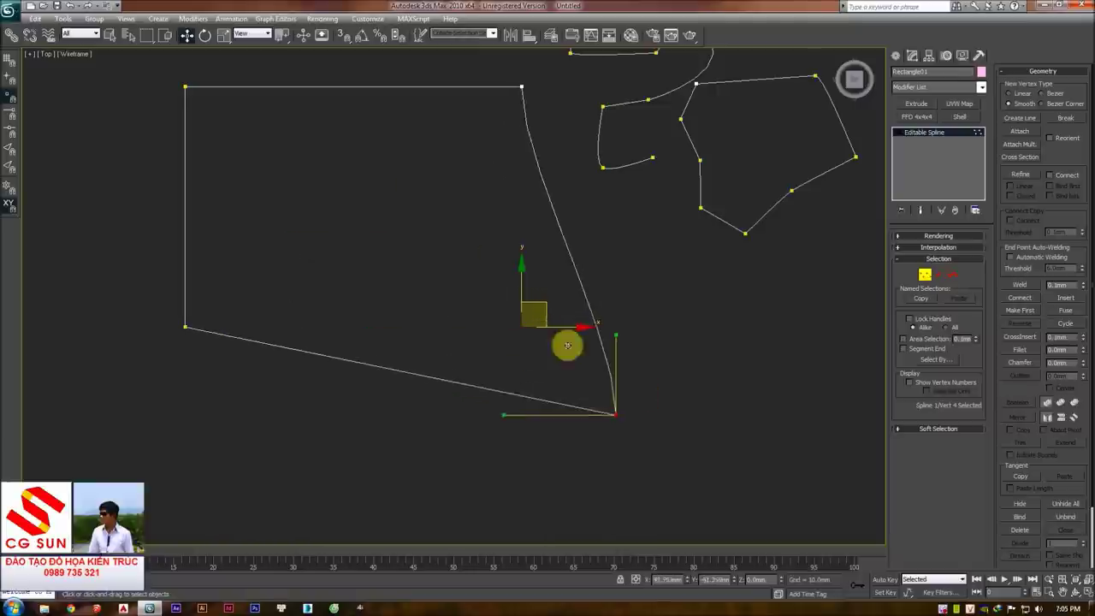
right_click(509, 316)
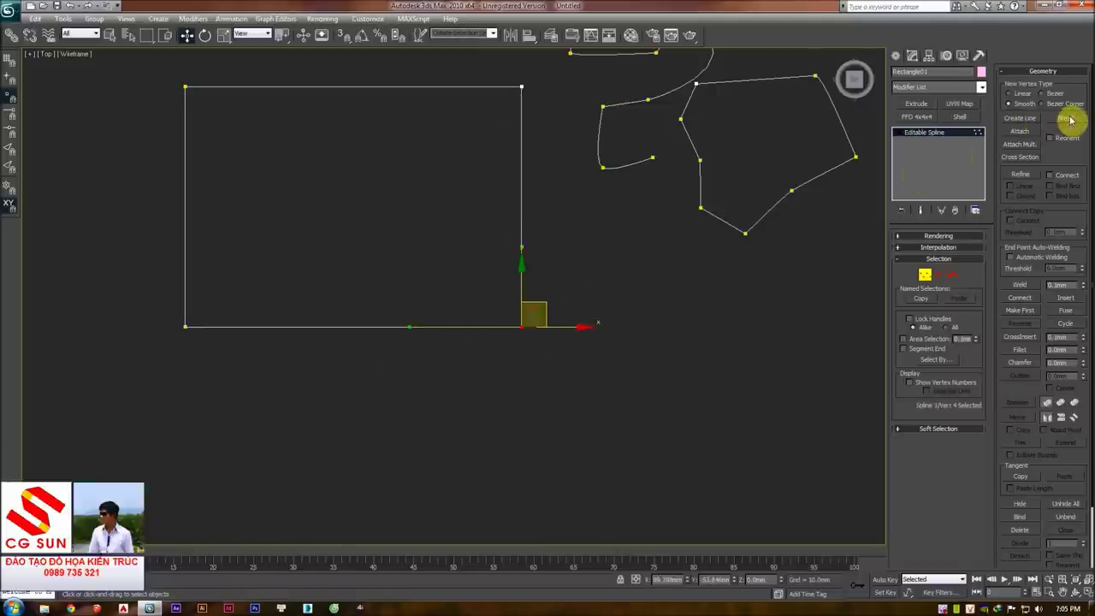
- Break the rectangle at the lower-right corner and pull the freed end down-left
click(1068, 118)
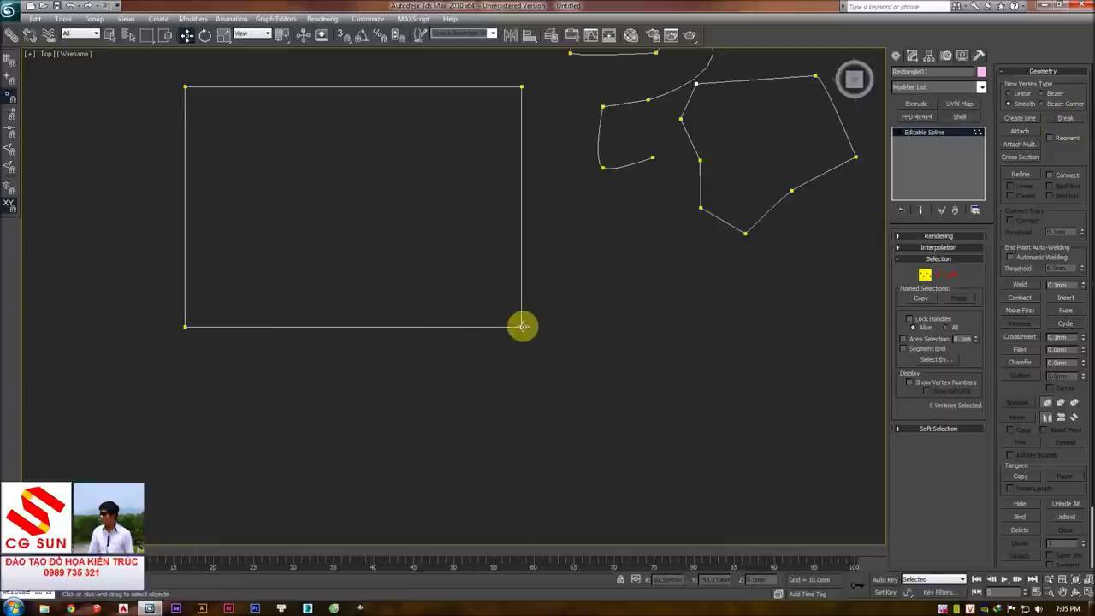
mouse_move(521, 325)
mouse_down()
mouse_move(540, 315)
mouse_move(520, 328)
mouse_up()
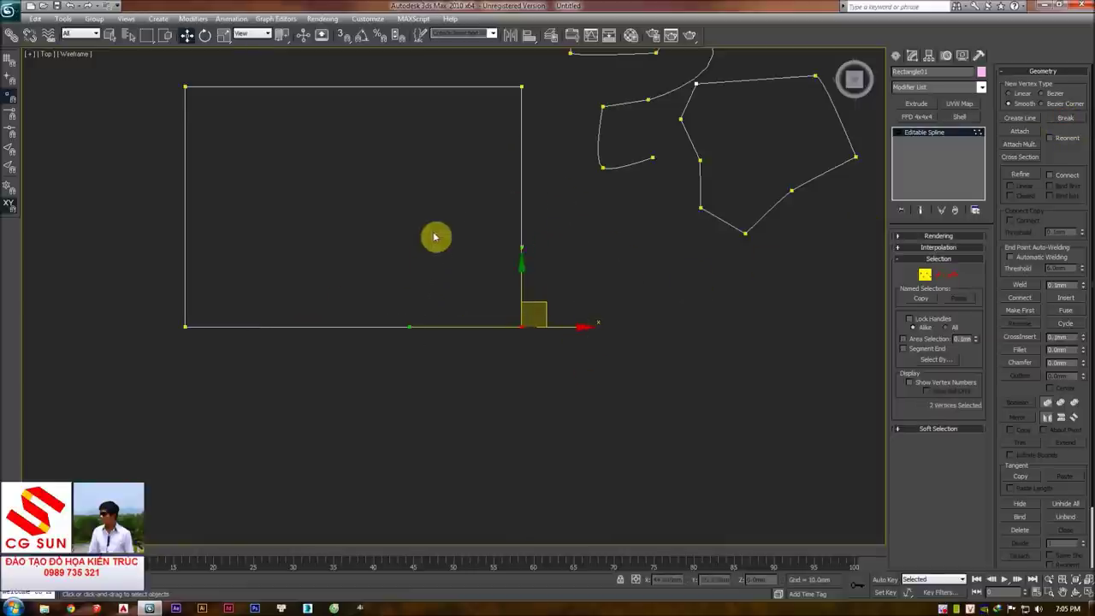
drag(522, 326, 501, 403)
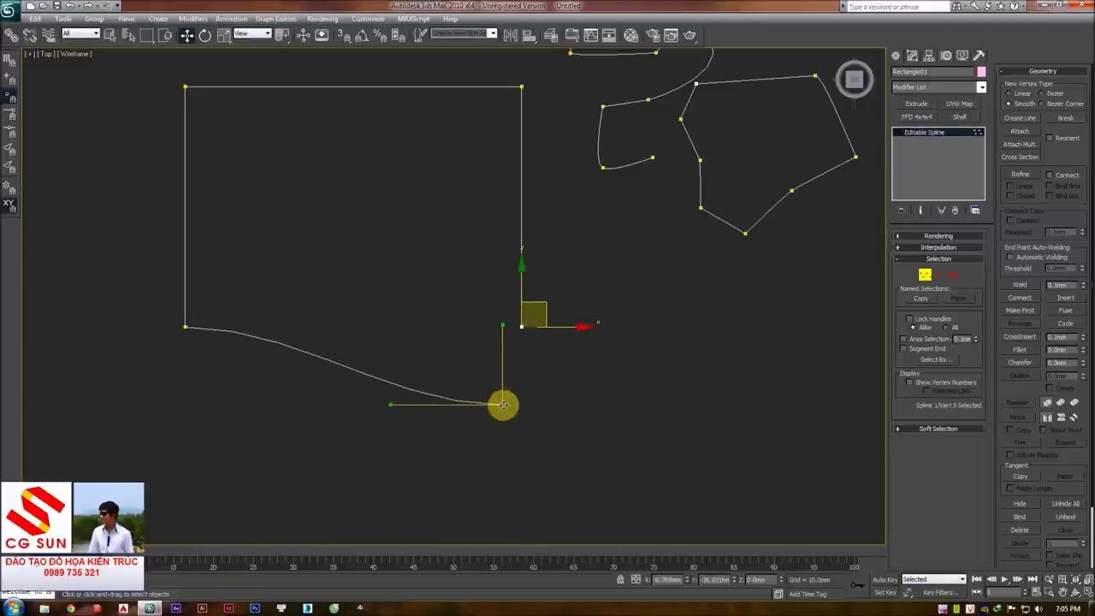
click(533, 386)
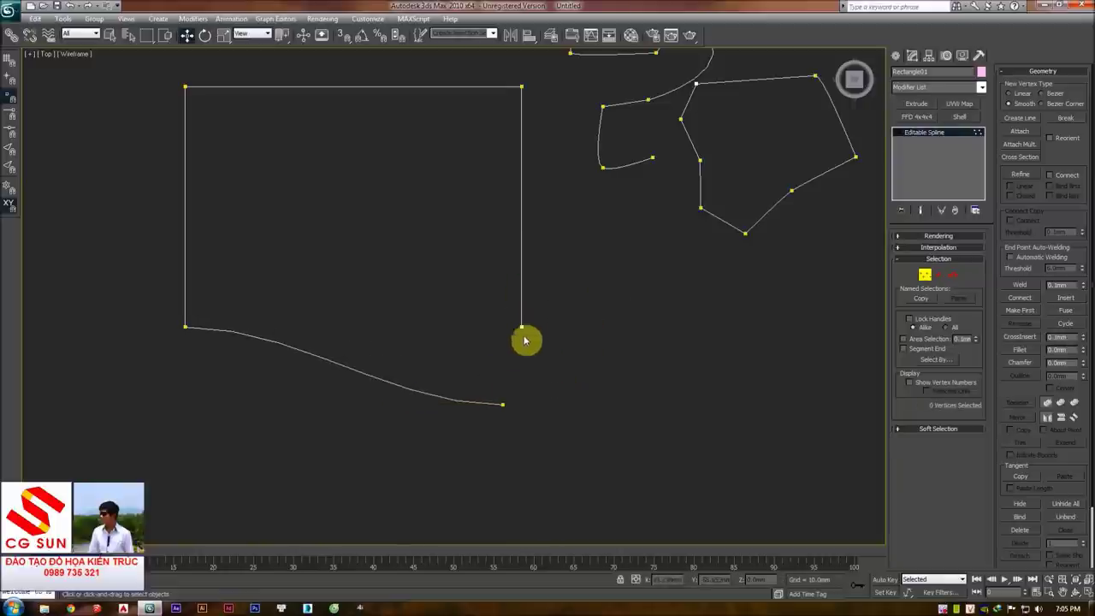
- Pull the bottom curve's end further down-left and exit Vertex level
middle_drag(533, 382, 550, 337)
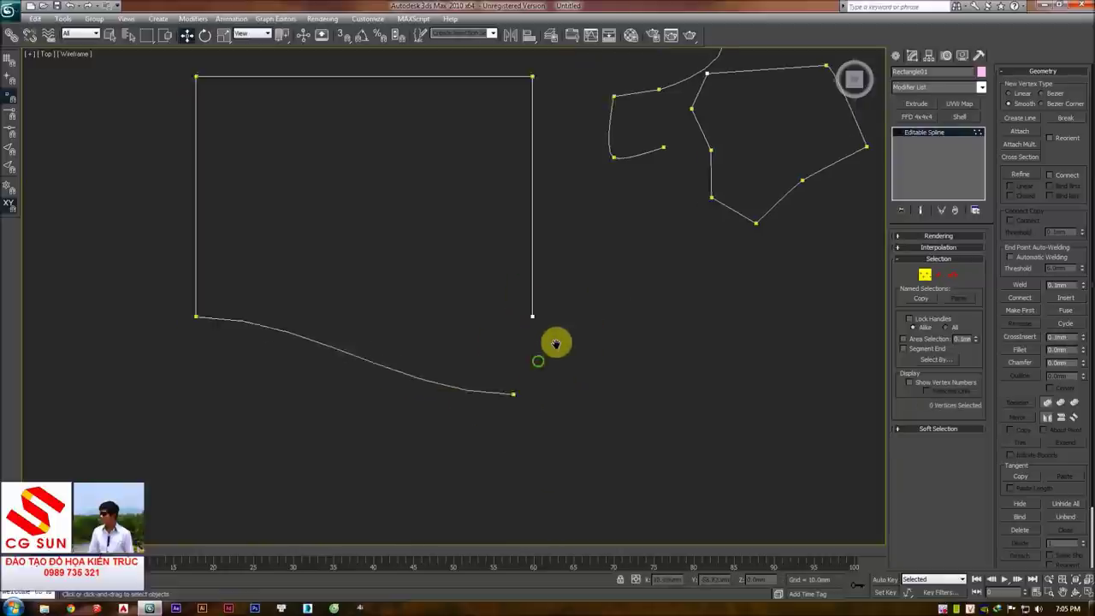
drag(537, 372, 467, 444)
click(594, 322)
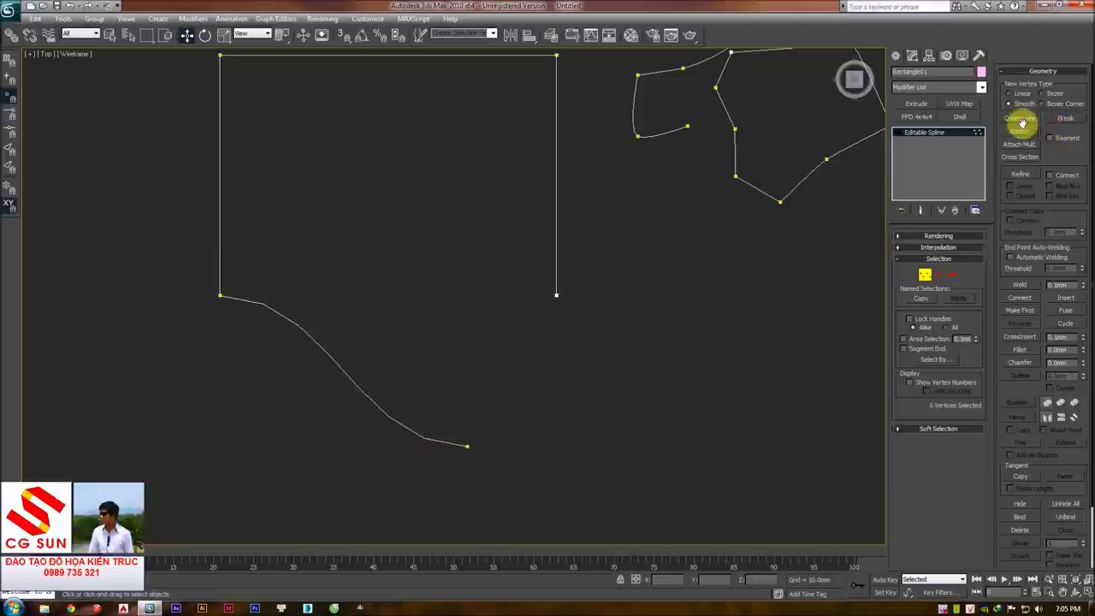
click(964, 147)
- Orbit the shapes in Perspective view, then return to the Top view
middle_drag(793, 181, 751, 217)
scroll(450, 291, down, 3)
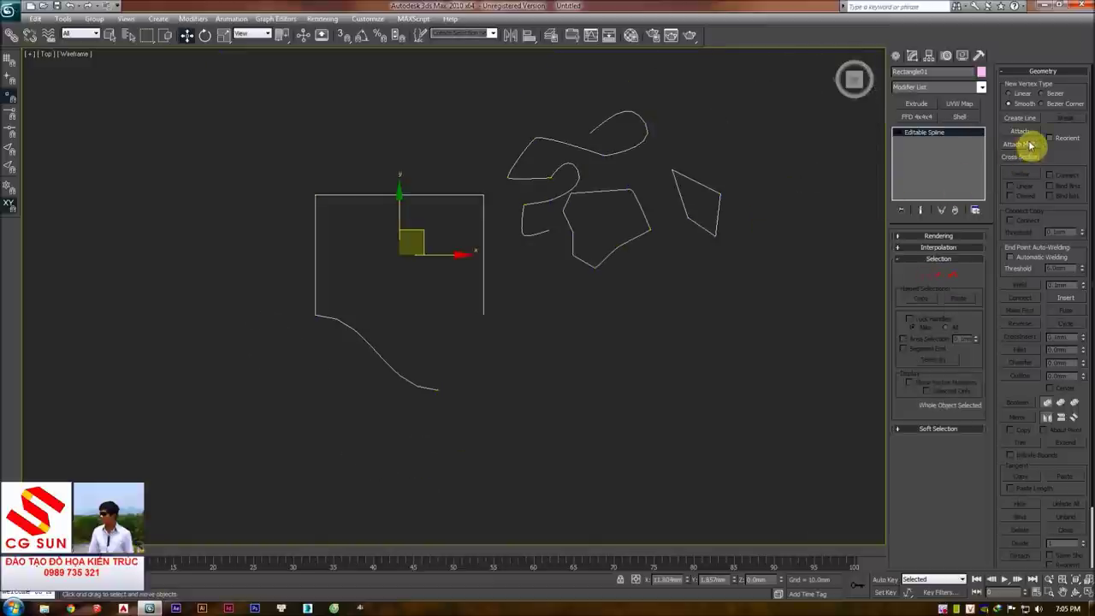
middle_drag(796, 225, 796, 242)
key(p)
mouse_move(704, 264)
alt+middle_down()
mouse_move(716, 248)
mouse_move(642, 235)
mouse_move(638, 266)
mouse_move(648, 214)
alt+middle_up()
key(t)
scroll(640, 262, up, 3)
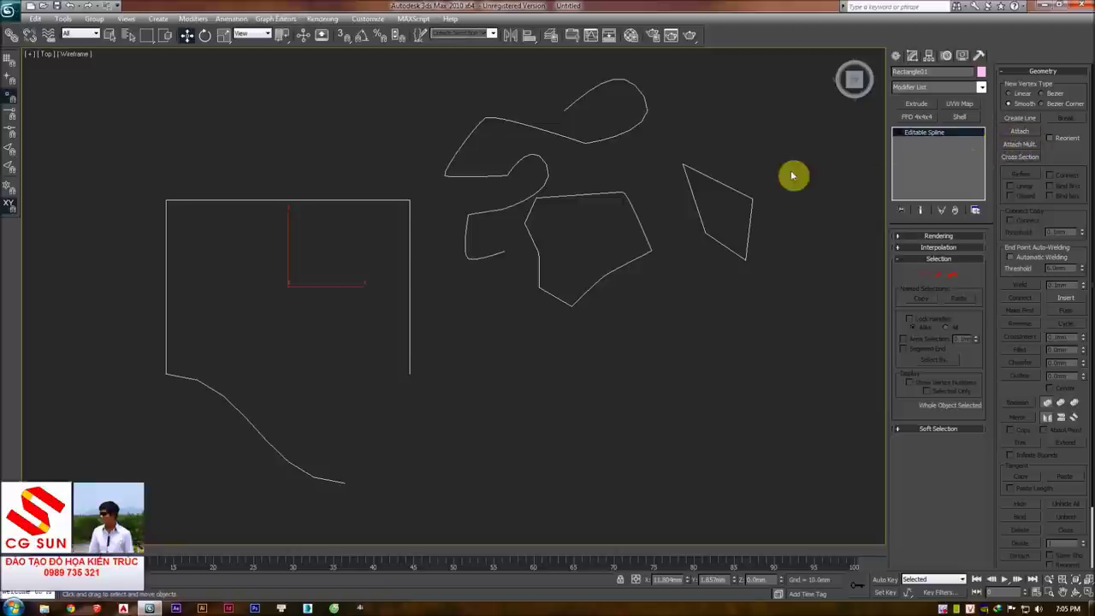
scroll(784, 171, down, 2)
- Deselect the spline and bring up the Create > Shapes > Splines options
click(785, 171)
click(895, 56)
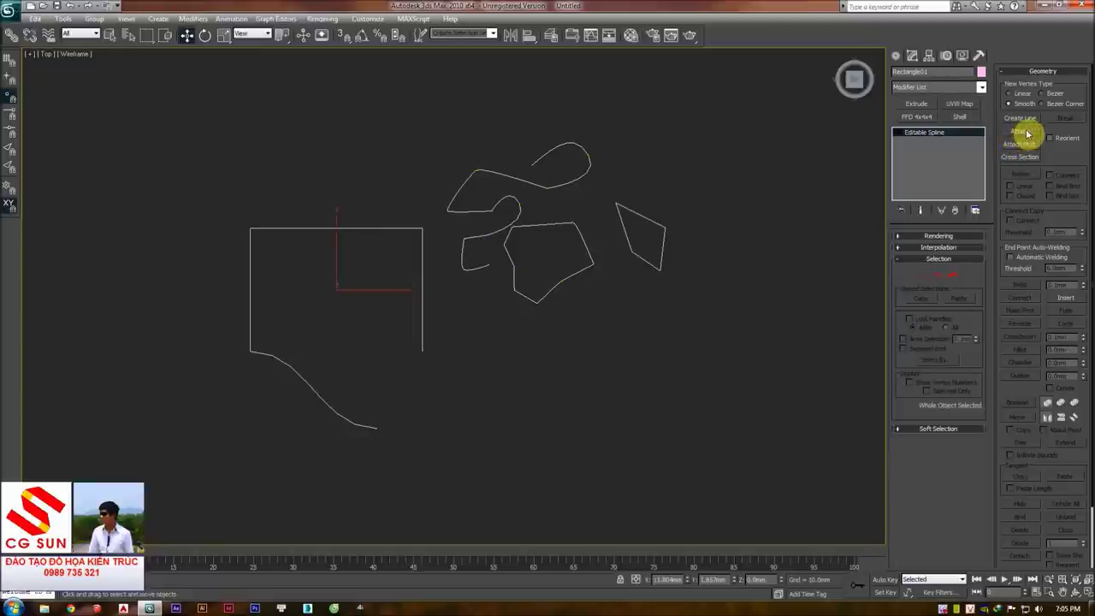
click(896, 56)
- Draw eleven rectangles of varying sizes scattered around the outlines
click(960, 139)
drag(743, 244, 811, 351)
drag(610, 386, 677, 431)
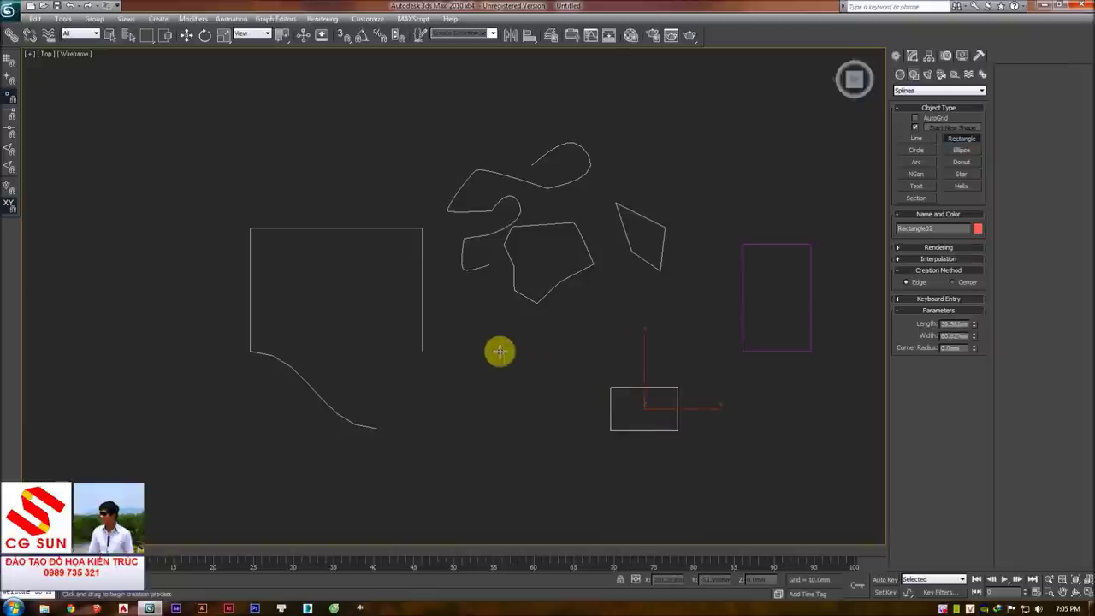
drag(334, 122, 408, 157)
drag(638, 107, 715, 170)
drag(515, 89, 554, 109)
drag(212, 126, 257, 180)
drag(153, 215, 186, 299)
drag(191, 358, 243, 416)
drag(426, 377, 498, 434)
drag(532, 332, 583, 364)
drag(633, 312, 685, 341)
key(w)
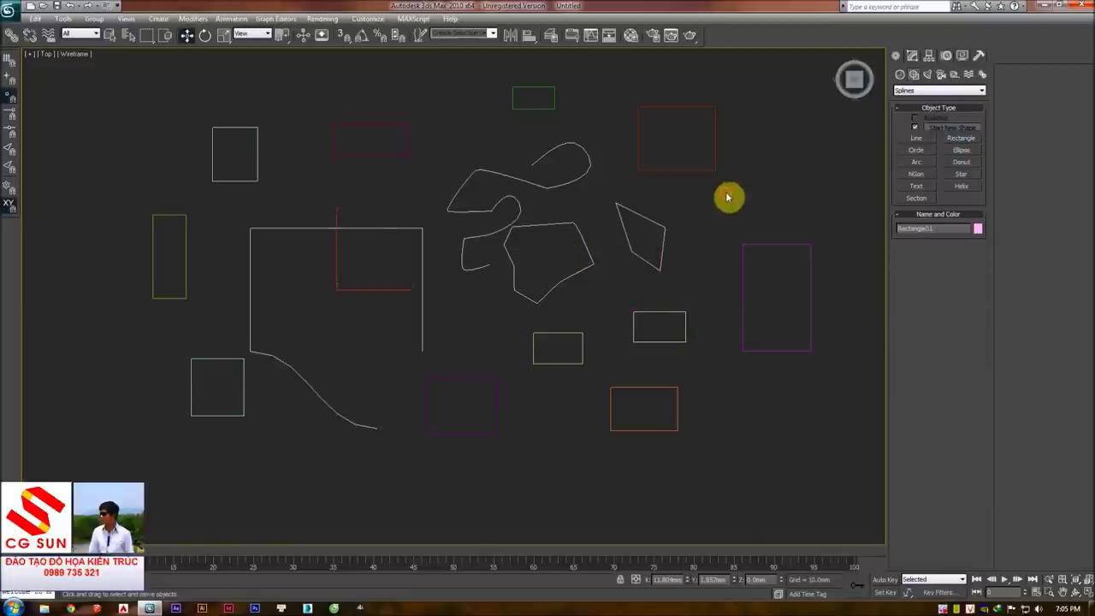
- Try moving the white outline right twice, undoing each move with Ctrl+Z
click(355, 230)
drag(359, 268, 409, 258)
key(ctrl+z)
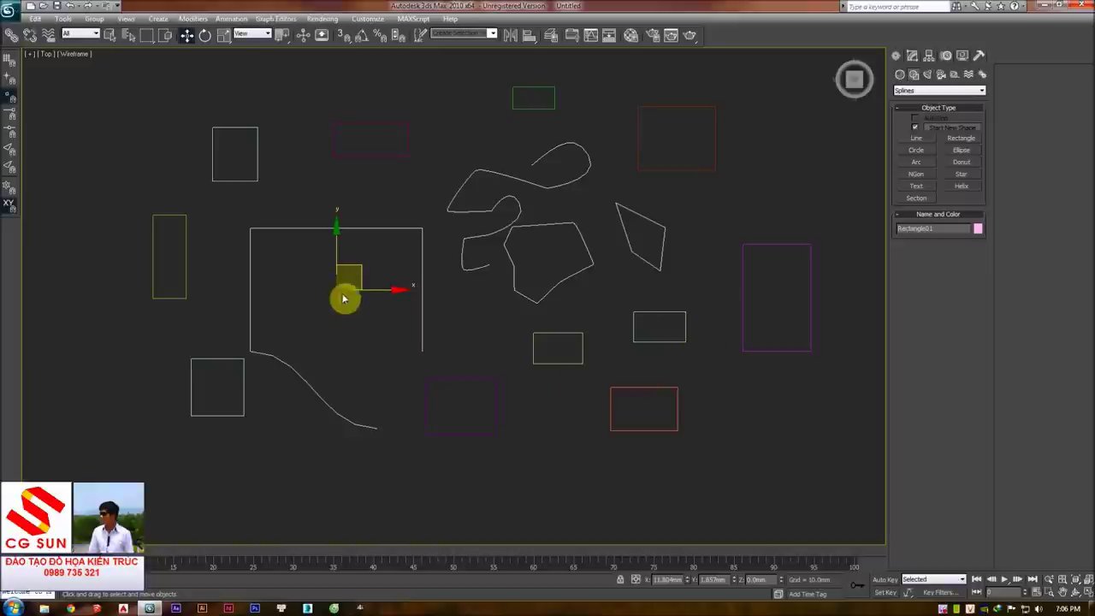
drag(344, 253, 359, 256)
key(ctrl+z)
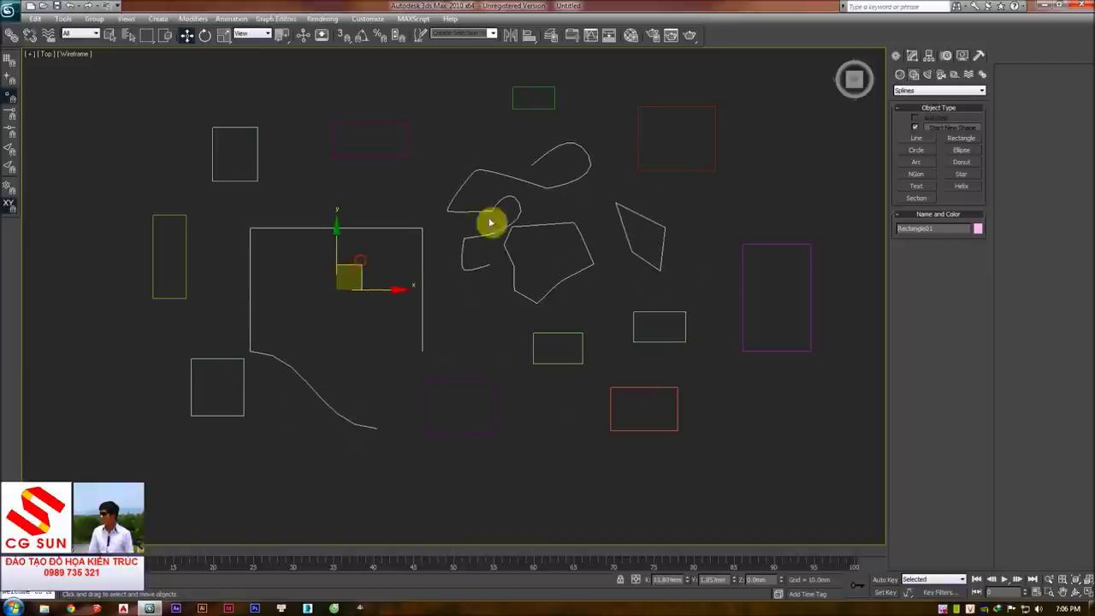
- Select all the shapes, then select only the reshaped outline object
drag(672, 142, 190, 415)
click(785, 95)
drag(808, 100, 162, 432)
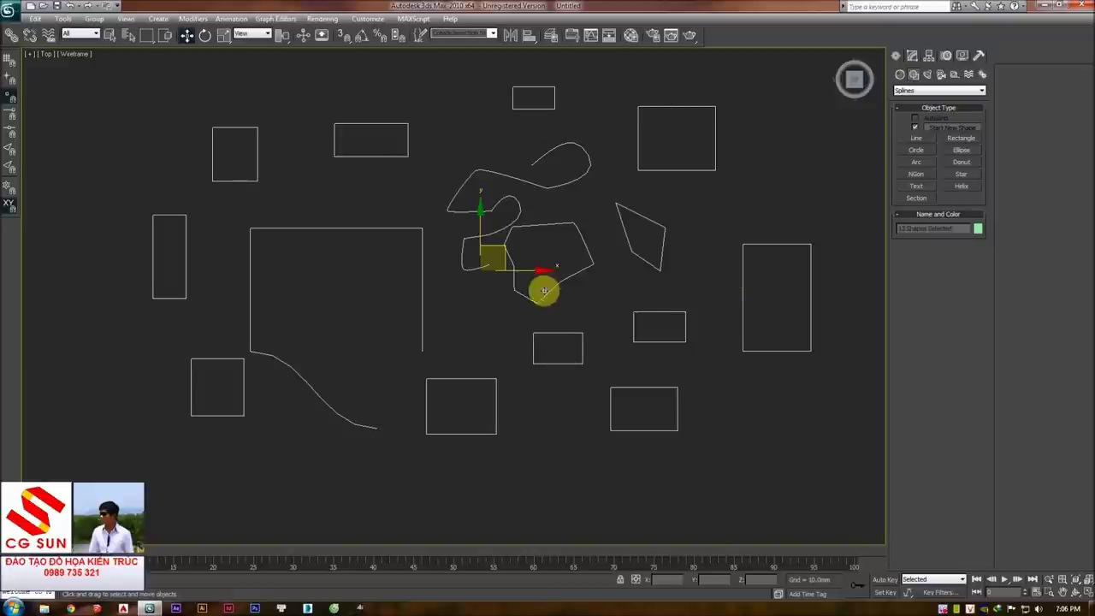
click(456, 190)
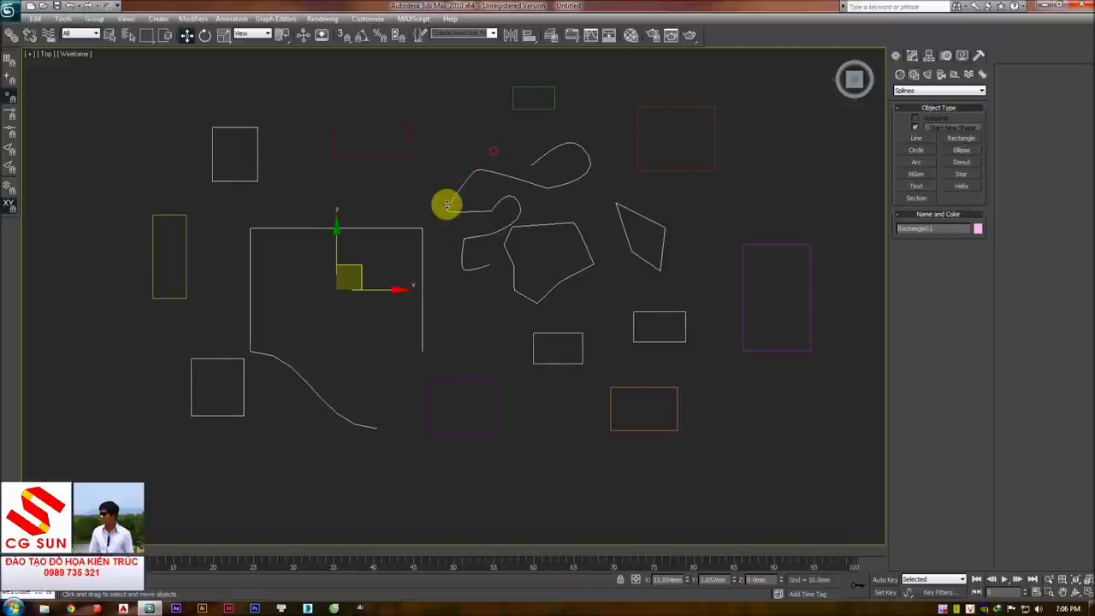
- Bring up Rectangle01's Editable Spline in the Modify panel
click(911, 57)
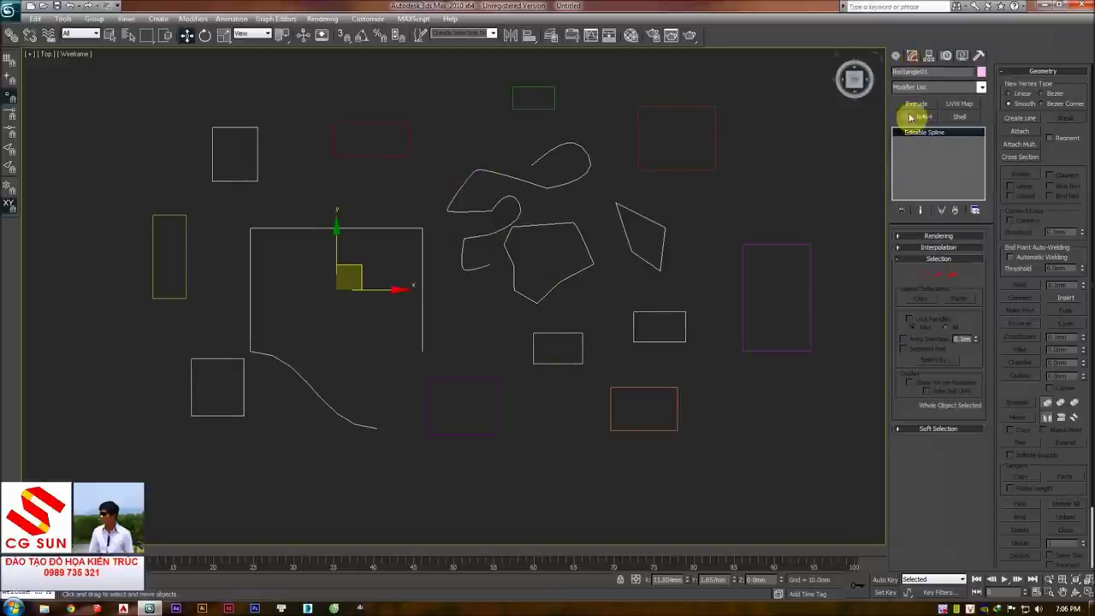
click(670, 212)
click(318, 274)
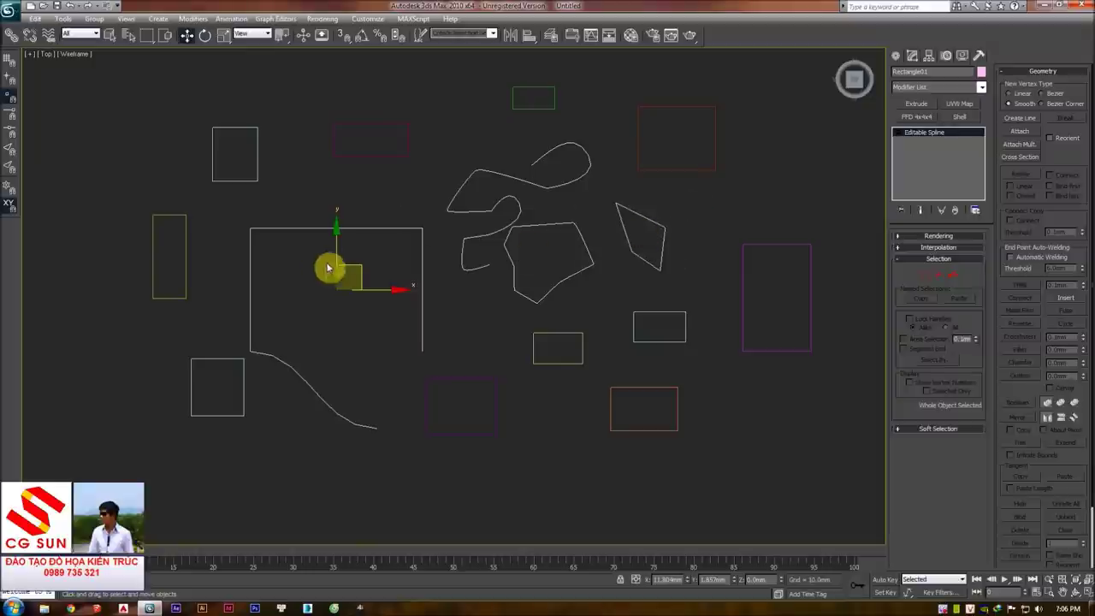
click(617, 206)
click(421, 237)
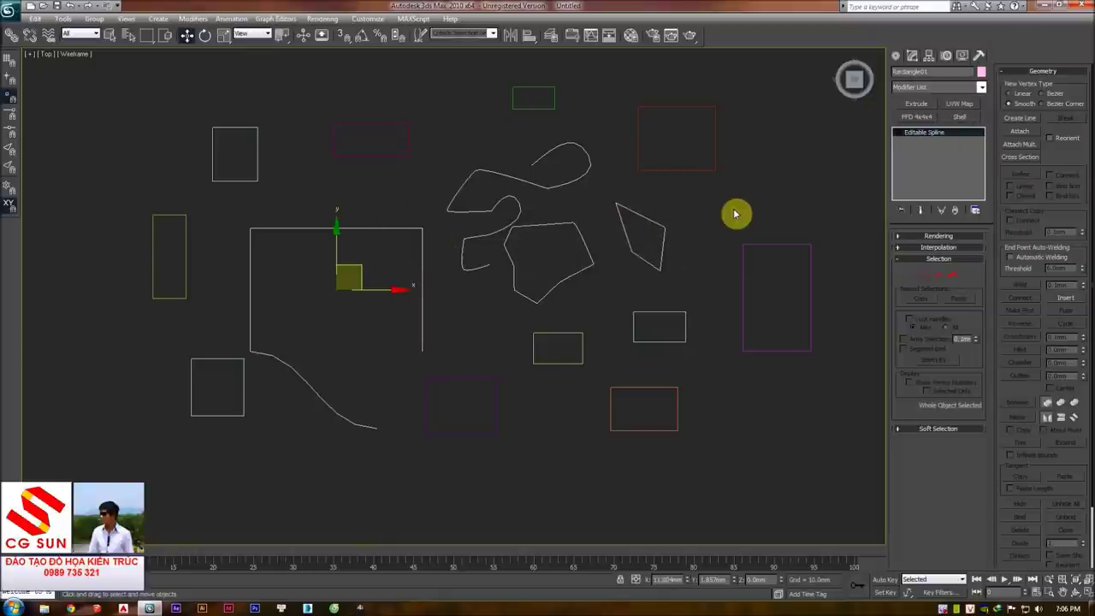
- Attach the red upper-right, small top and wide top rectangles, plus one more, to the spline
click(1026, 136)
click(1024, 137)
click(1024, 137)
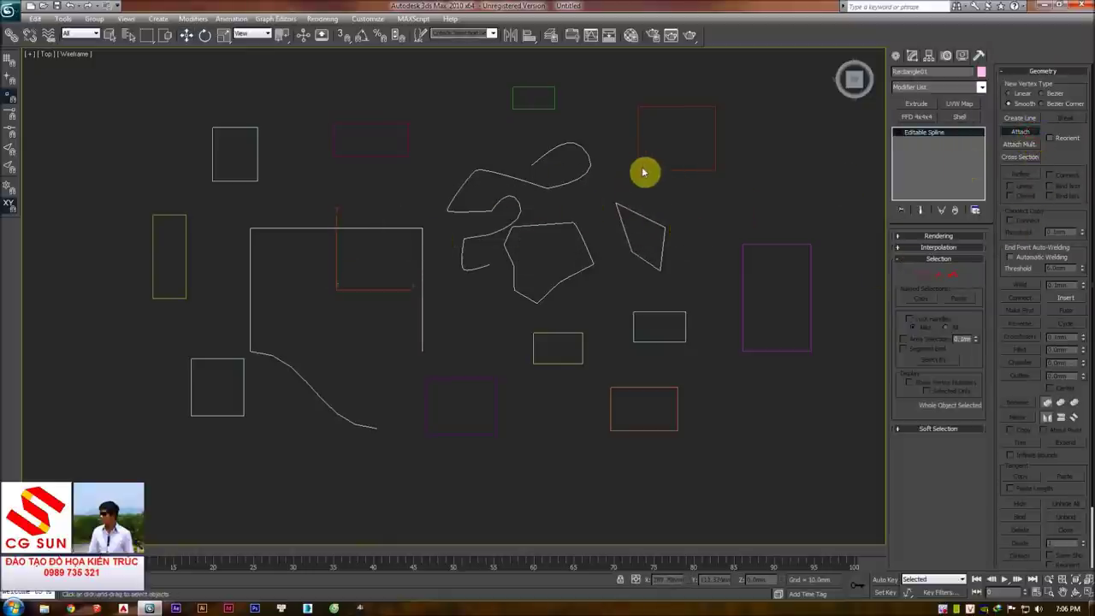
click(641, 167)
click(548, 107)
click(407, 124)
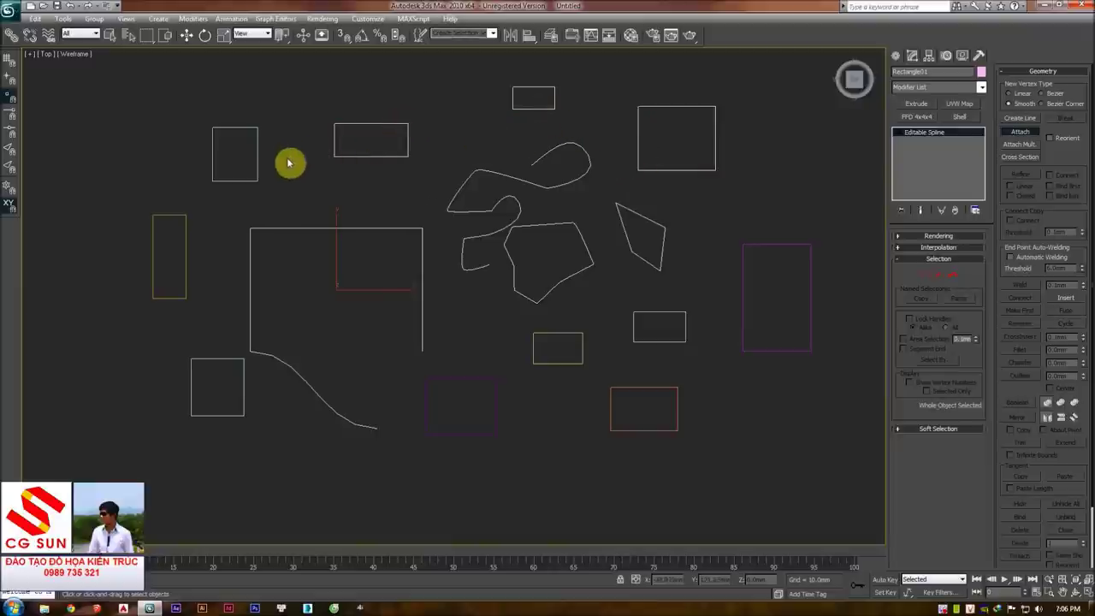
click(256, 166)
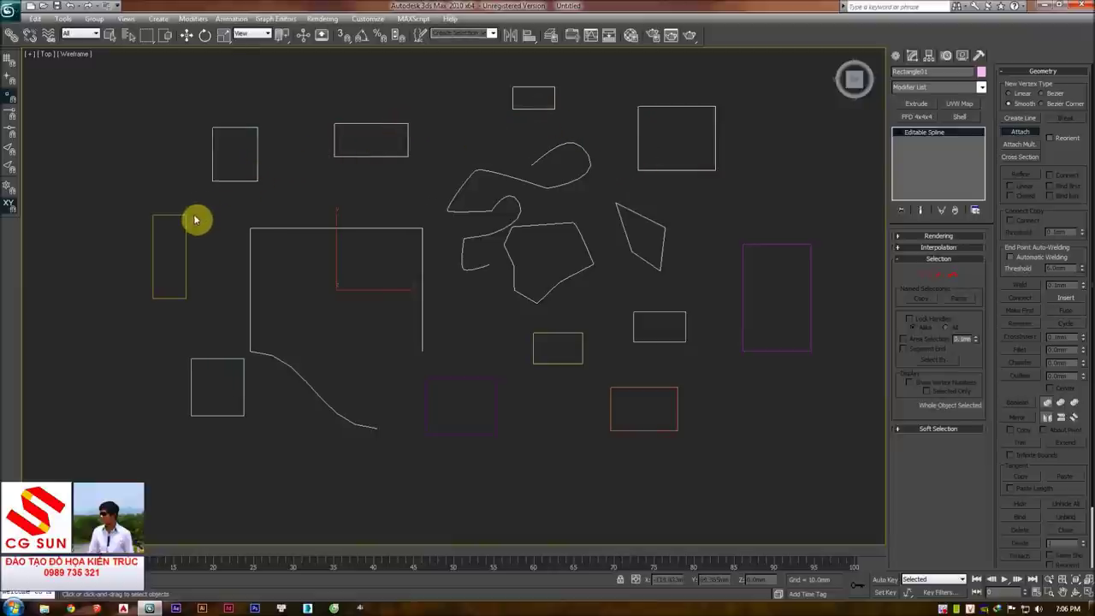
key(w)
- Reselect the combined spline, check its vertices, and return to object level
click(291, 207)
click(372, 237)
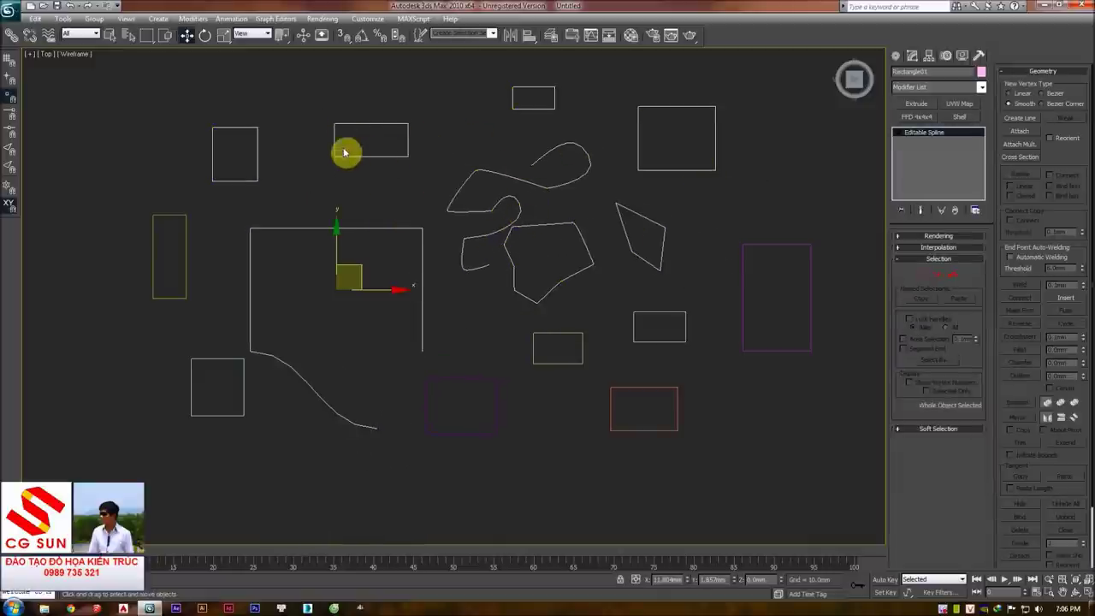
drag(660, 134, 619, 180)
click(919, 272)
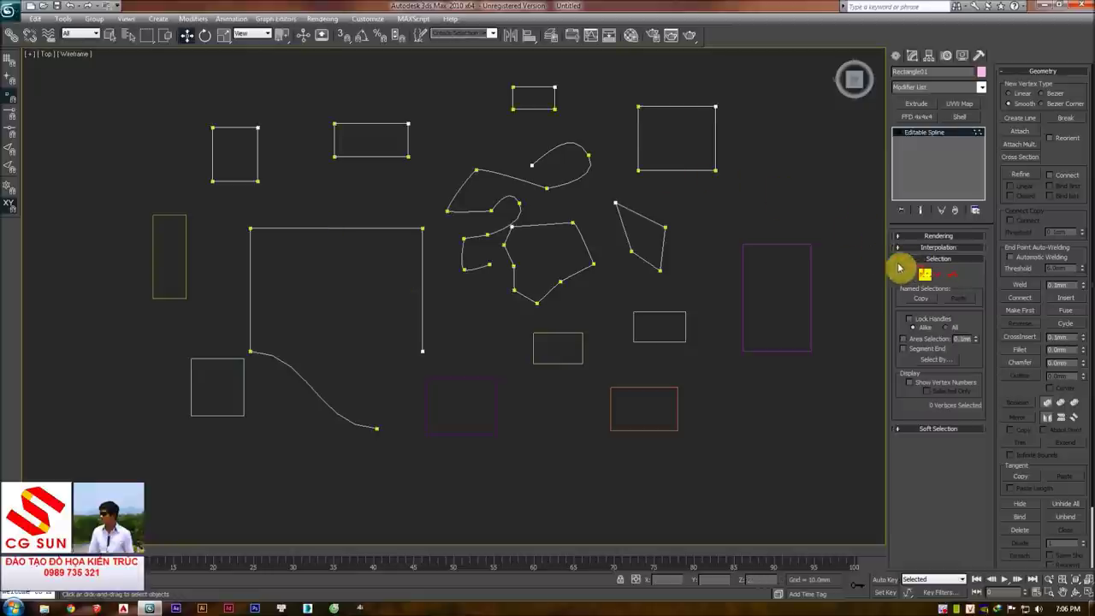
click(653, 166)
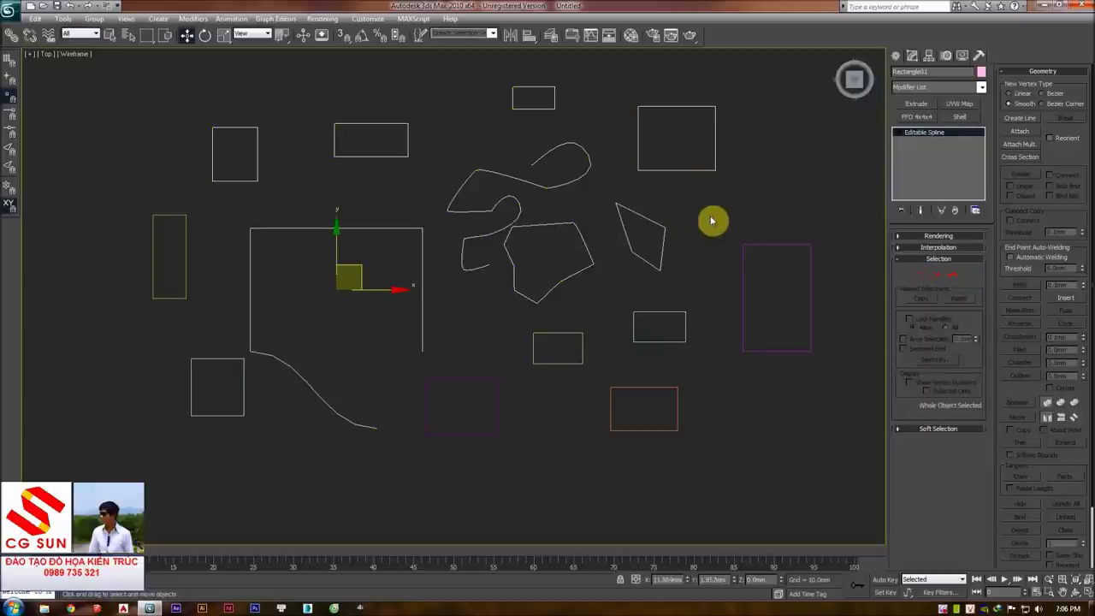
click(1035, 144)
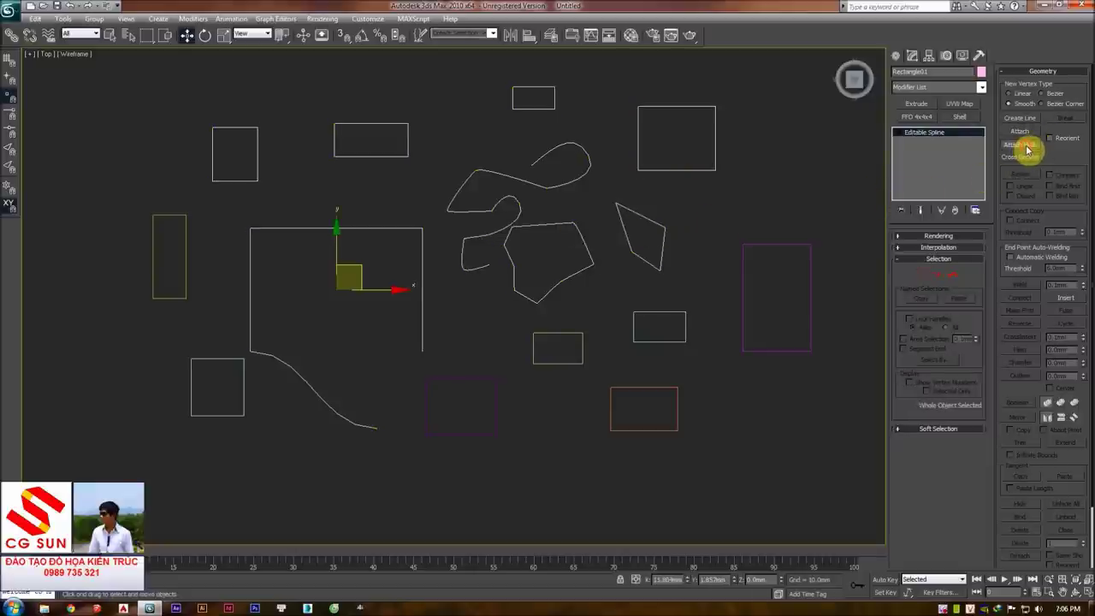
- Preview the Attach Multiple list, close it, and briefly inspect the spline's vertices
click(1027, 149)
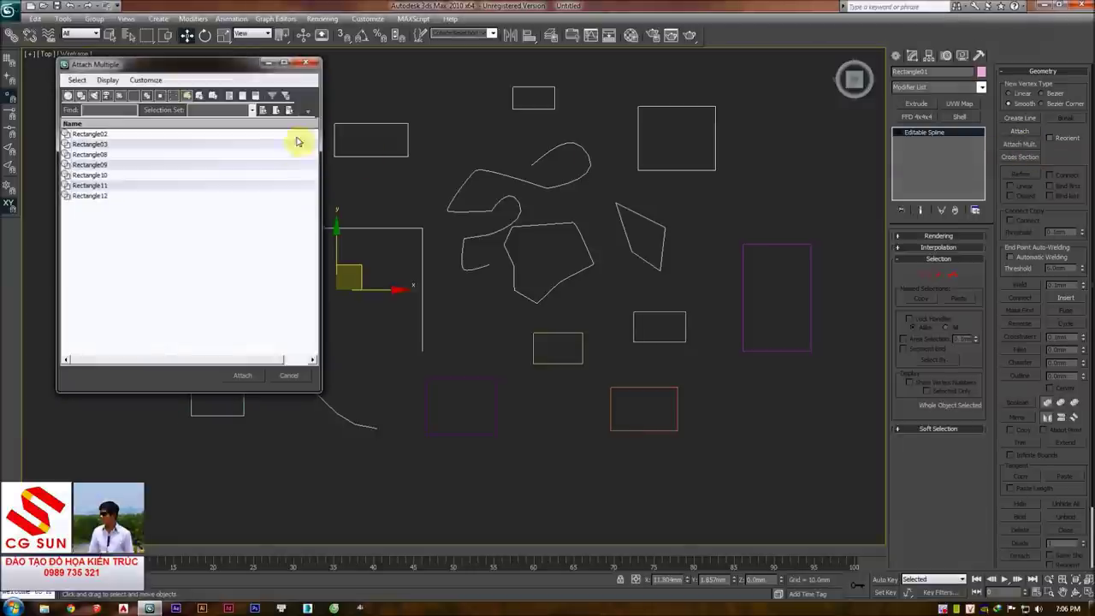
click(305, 63)
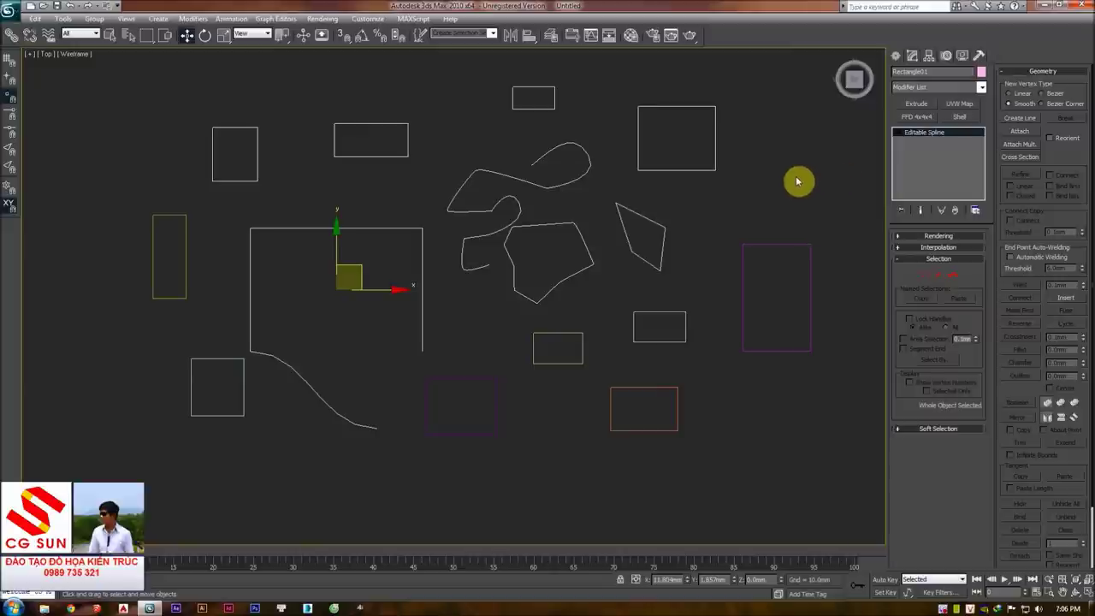
key(1)
key(1)
key(1)
drag(787, 144, 655, 186)
key(1)
key(1)
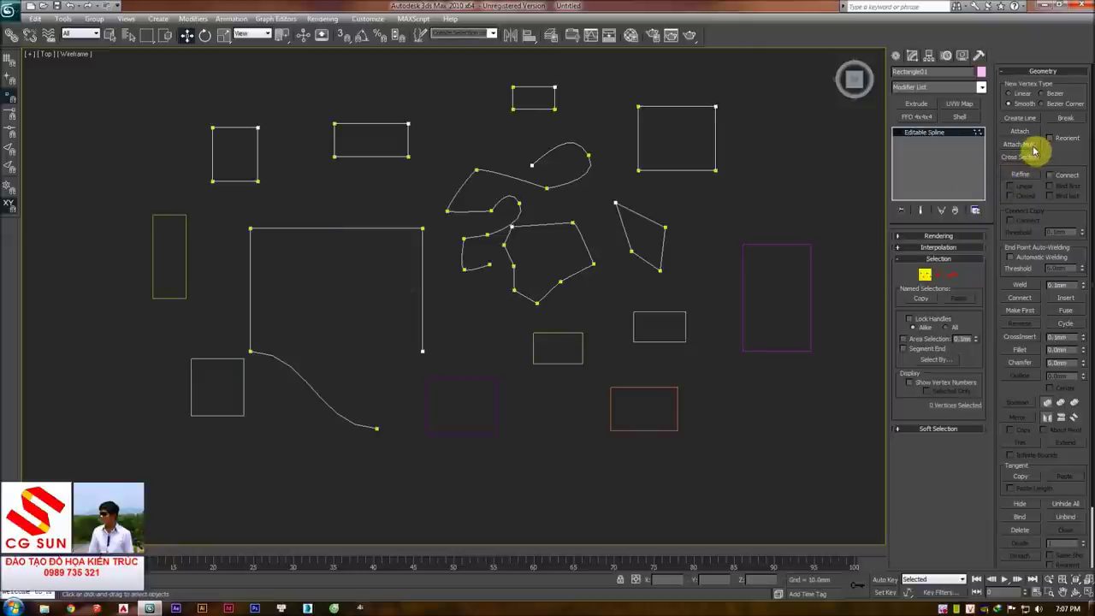
key(1)
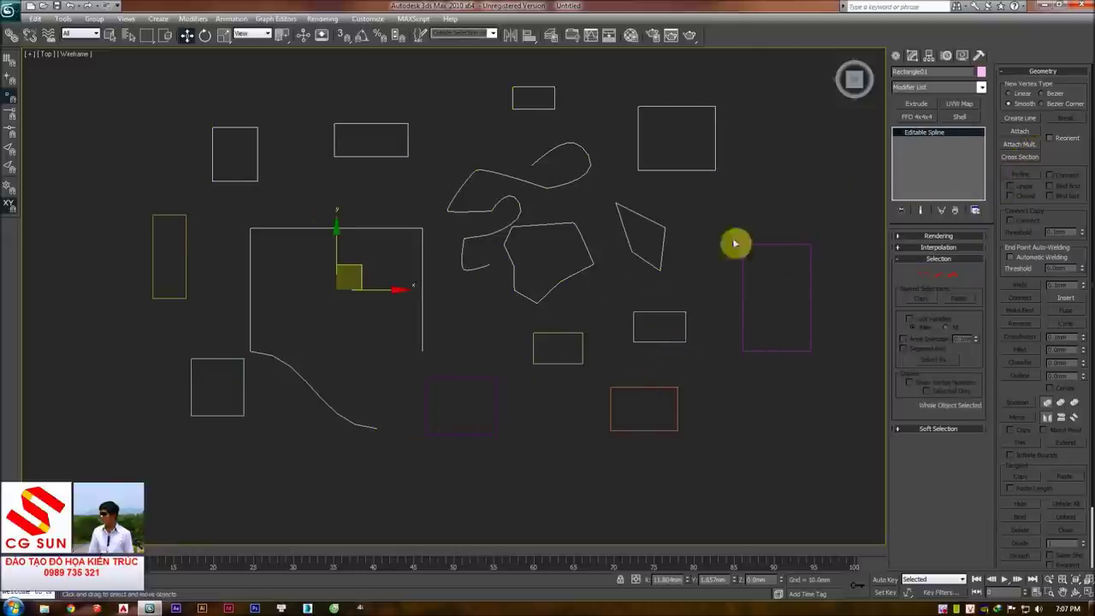
- Attach Rectangle02 through Rectangle12 with Attach Mult., then reselect the combined spline
click(1012, 153)
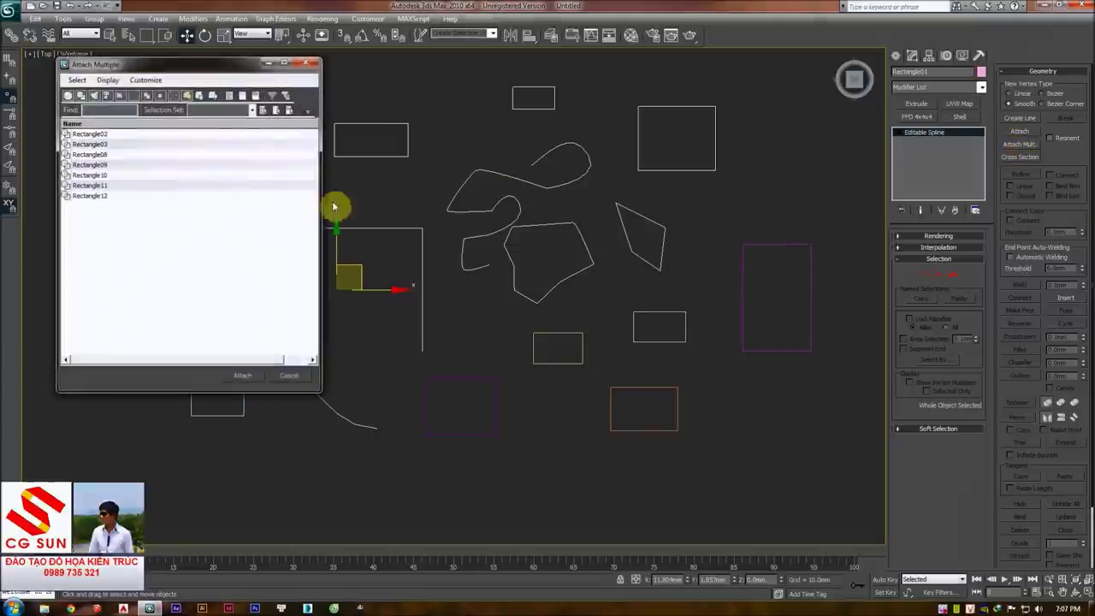
drag(123, 196, 100, 135)
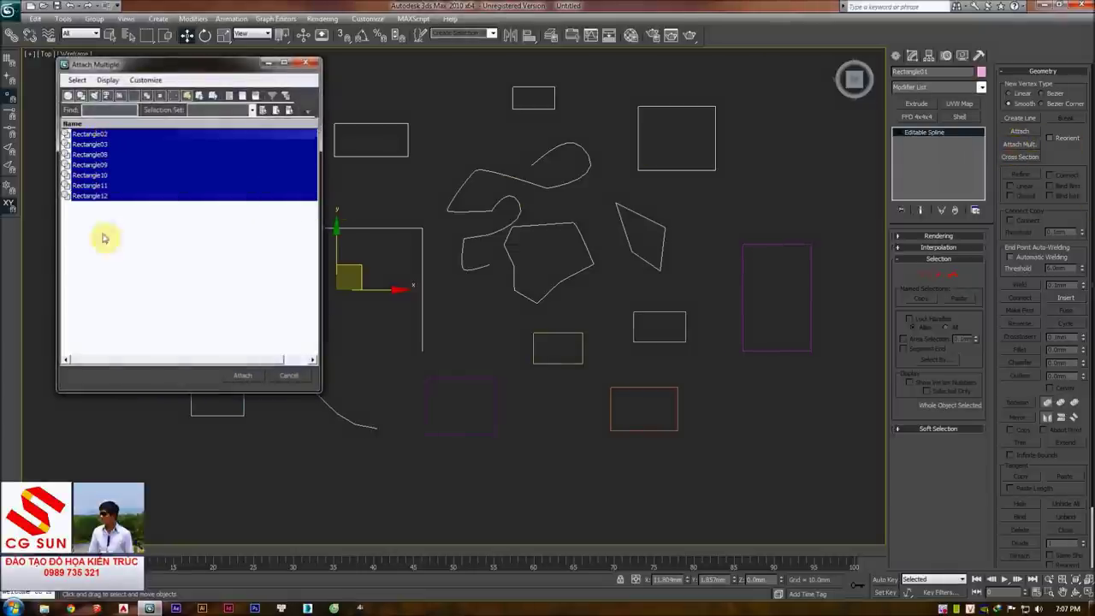
click(234, 376)
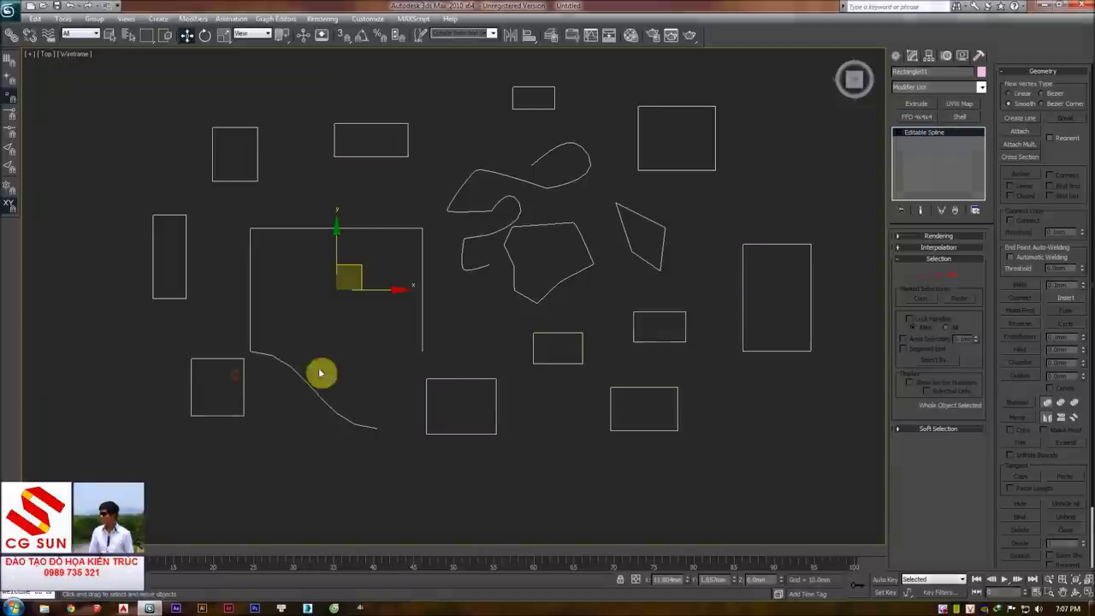
right_click(391, 340)
click(387, 197)
click(362, 236)
mouse_move(354, 265)
middle_down()
mouse_move(419, 300)
mouse_move(371, 286)
middle_up()
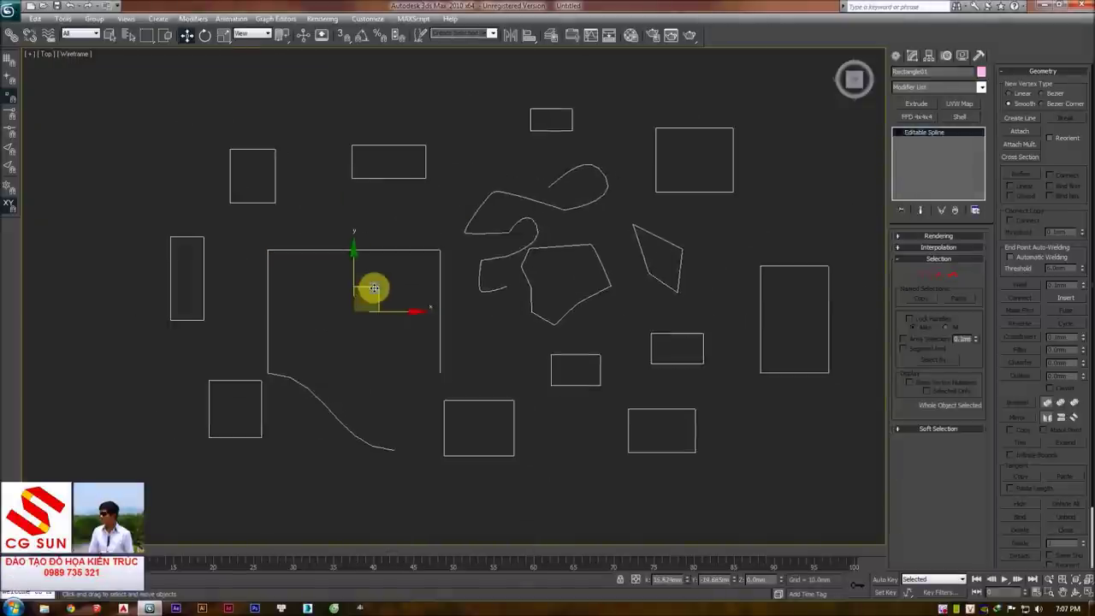
click(793, 189)
key(1)
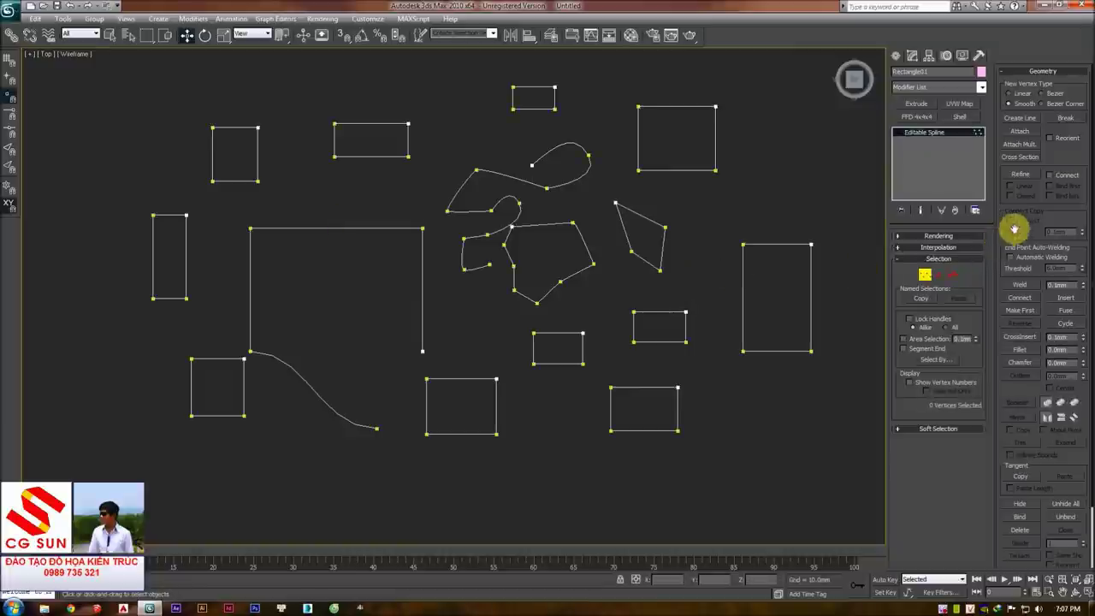
- Turn on Refine for the spline's vertices and frame the tall right-hand rectangle
mouse_move(1057, 159)
mouse_down()
mouse_move(1027, 146)
mouse_move(1038, 160)
mouse_up()
click(1019, 165)
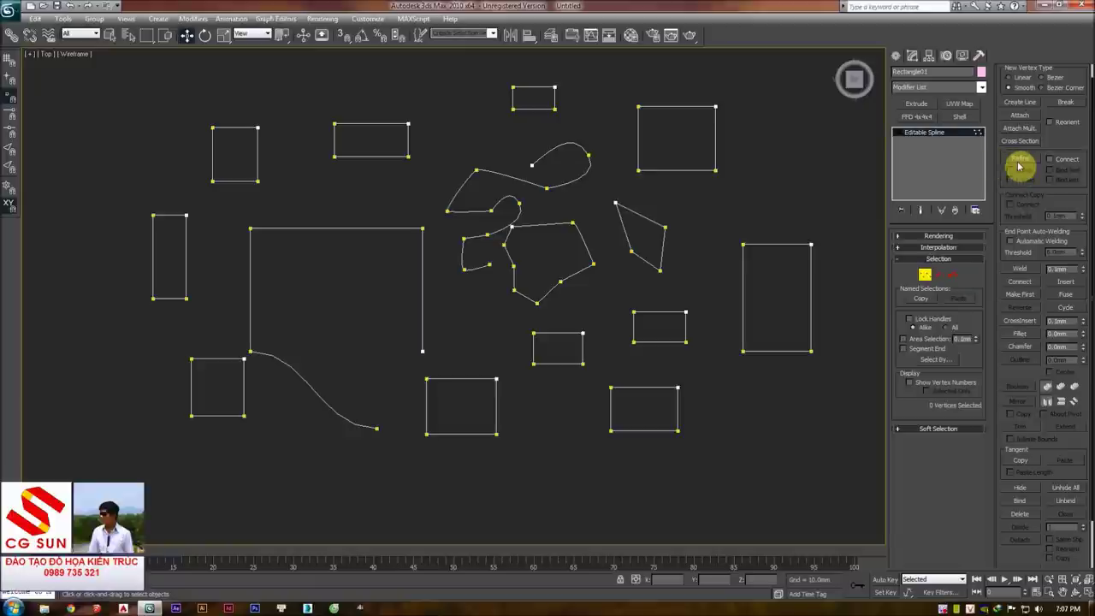
scroll(1052, 145, down, 2)
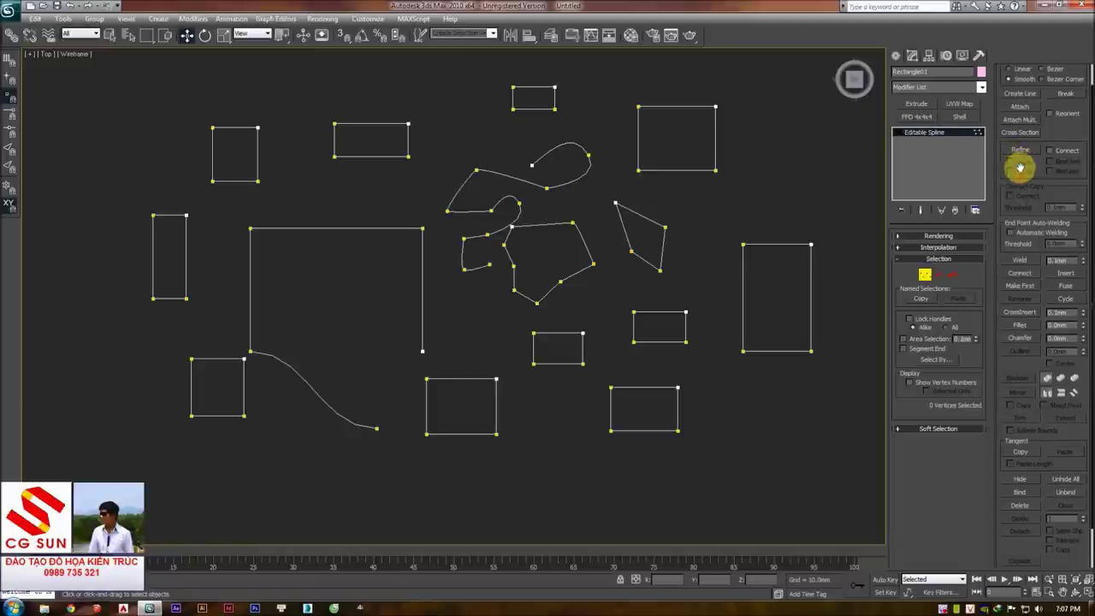
scroll(750, 211, up, 1)
scroll(728, 164, up, 1)
scroll(711, 177, up, 4)
scroll(614, 177, up, 4)
middle_drag(614, 177, 442, 237)
scroll(453, 214, down, 3)
middle_drag(464, 190, 431, 151)
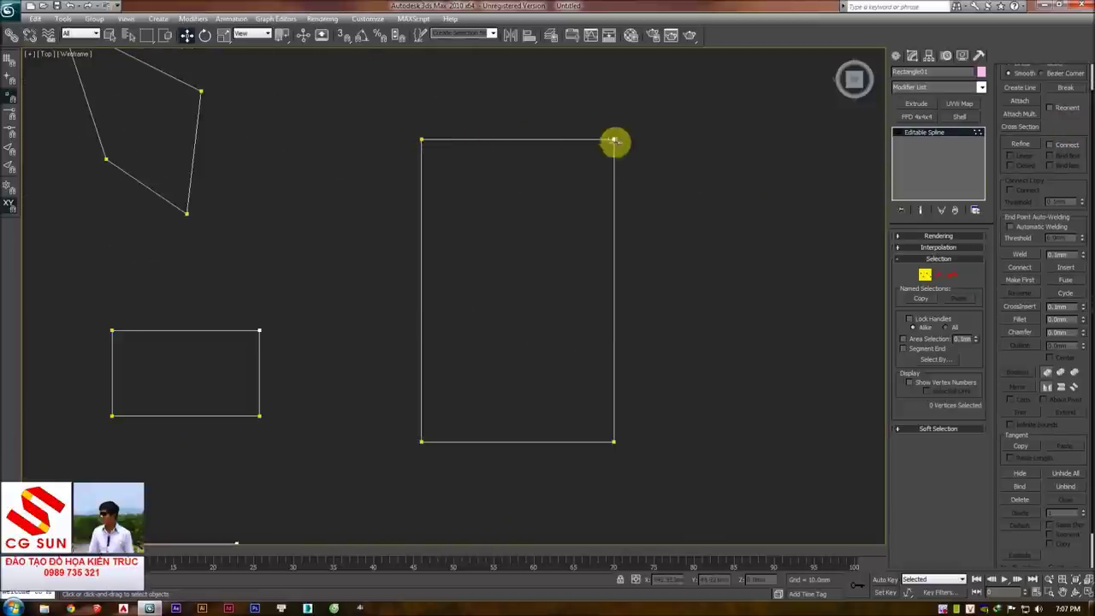
click(1018, 145)
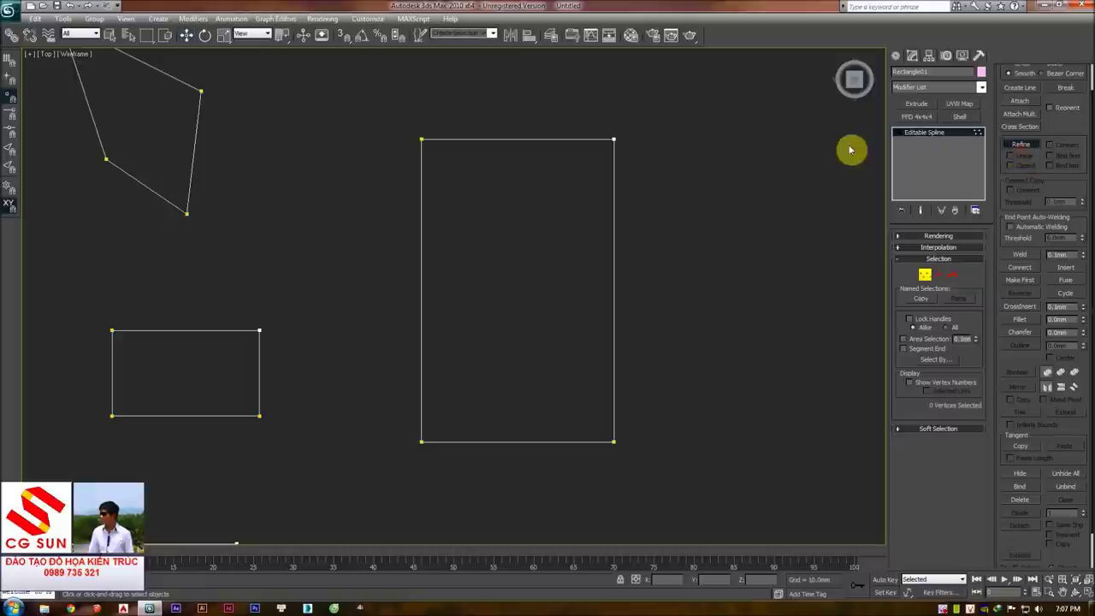
- Refine the tall rectangle with five new vertices on its top edge and five down its right edge
click(455, 139)
click(486, 139)
click(523, 139)
click(560, 138)
click(586, 138)
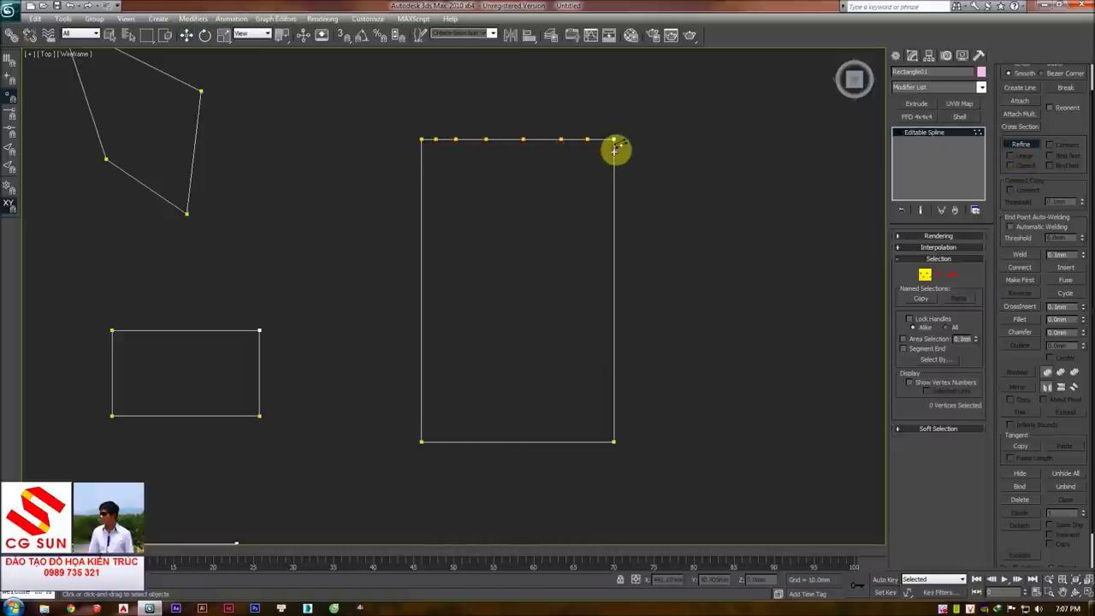
click(613, 178)
click(613, 212)
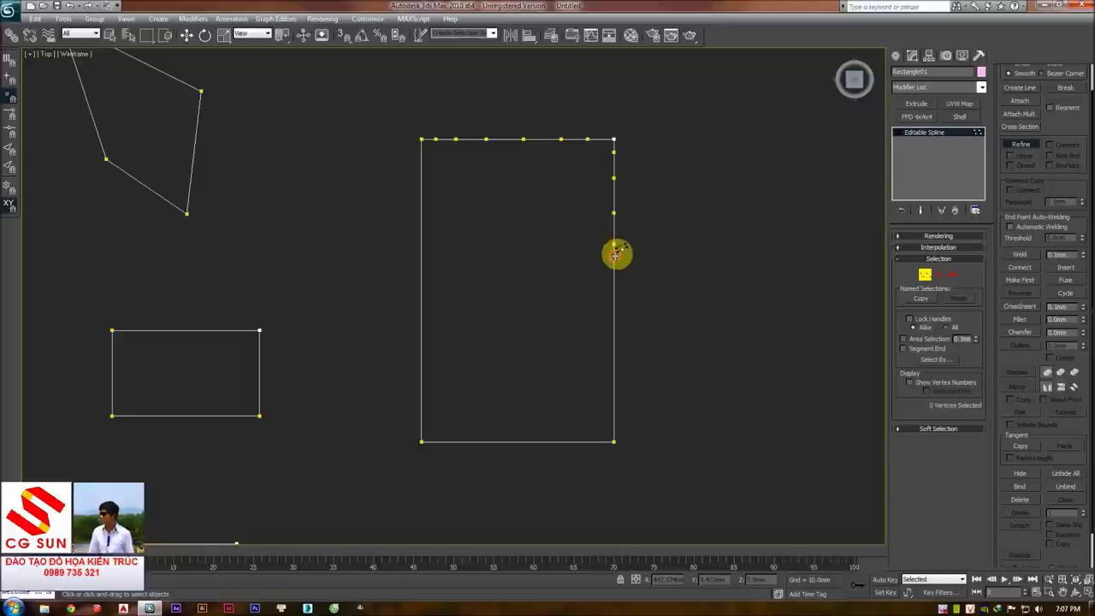
click(614, 276)
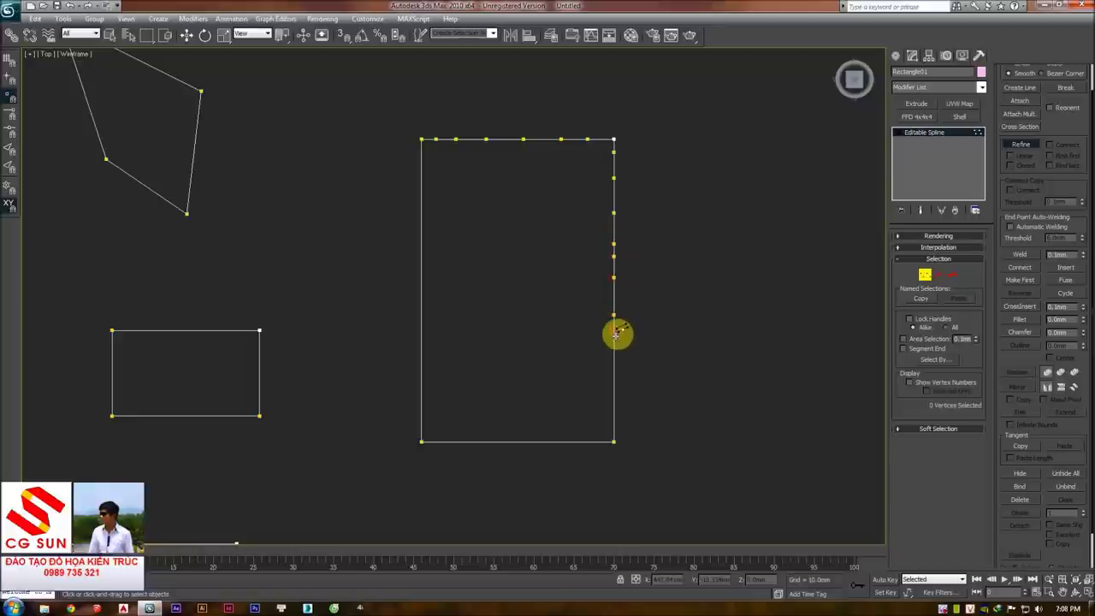
click(613, 389)
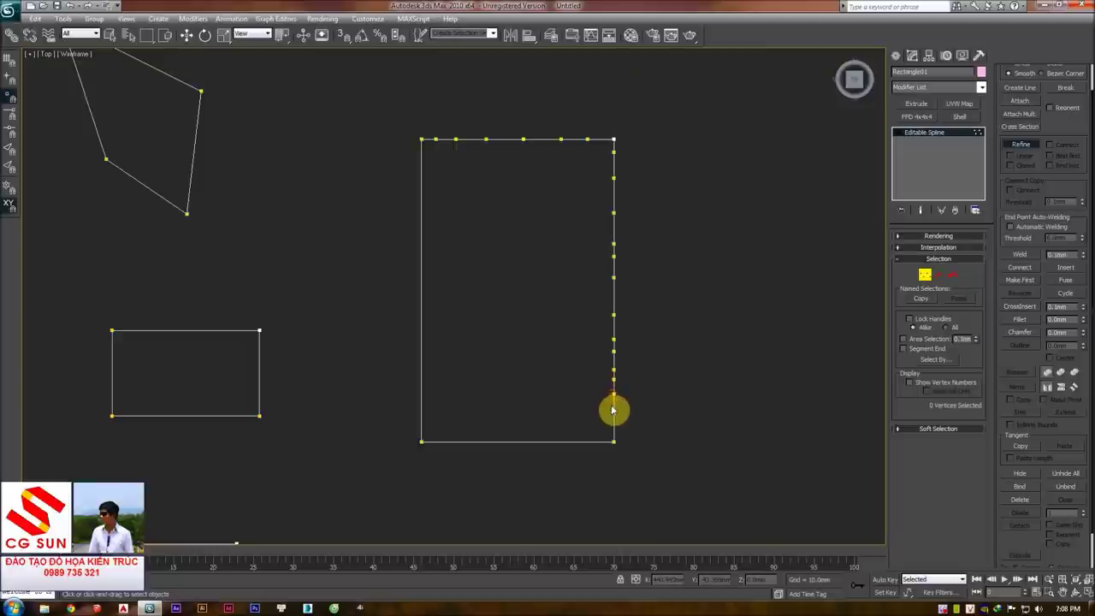
click(613, 415)
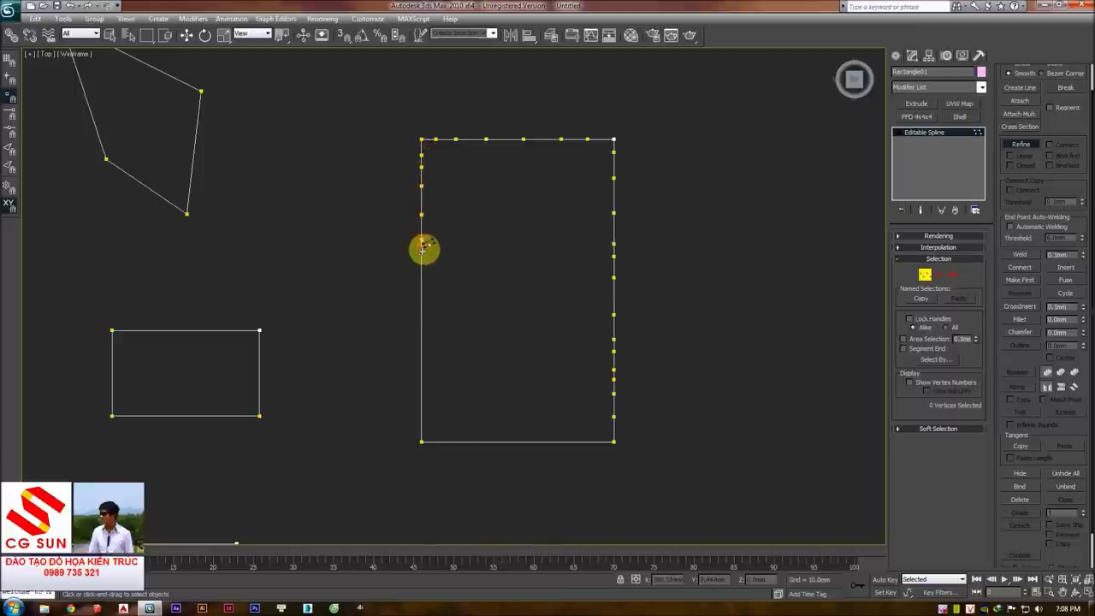
- Drag the vertex midway down the left edge inward to curve that side
scroll(428, 195, up, 3)
mouse_move(448, 274)
middle_down()
mouse_move(433, 151)
mouse_move(405, 188)
middle_up()
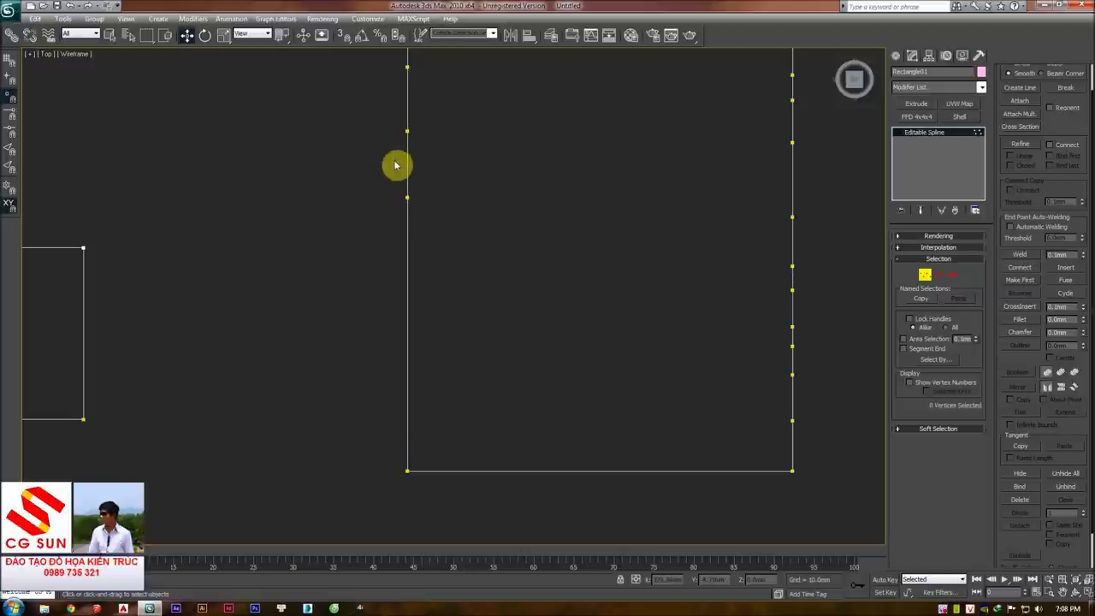
click(407, 197)
click(479, 200)
click(409, 197)
drag(424, 181, 557, 252)
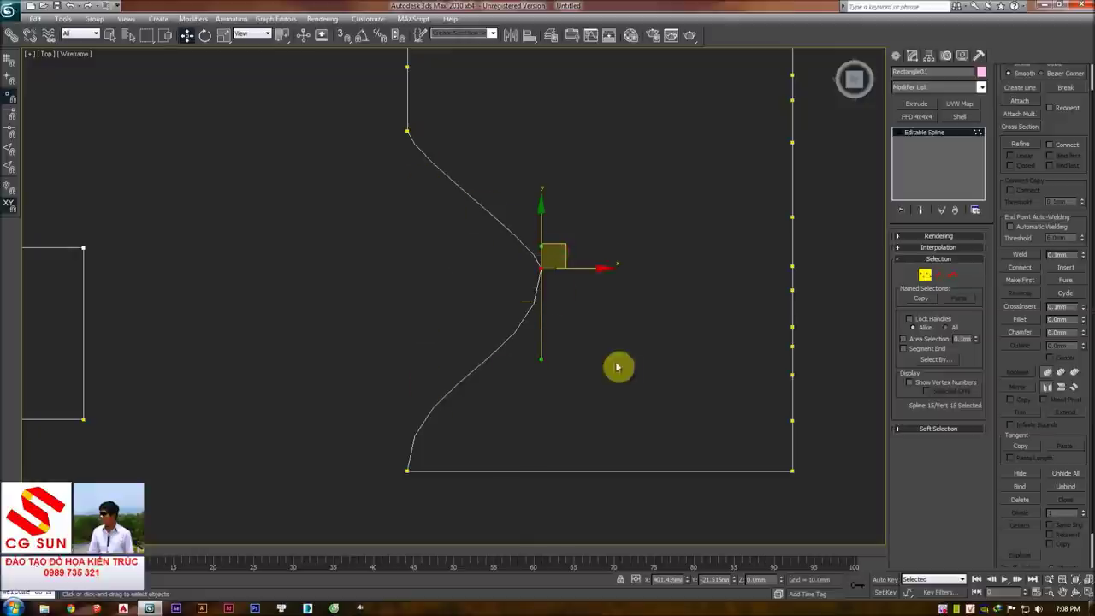
click(613, 301)
- Deselect the vertex and zoom out to view the reshaped rectangle
drag(511, 239, 601, 296)
scroll(591, 291, up, 2)
click(584, 289)
scroll(1071, 146, down, 1)
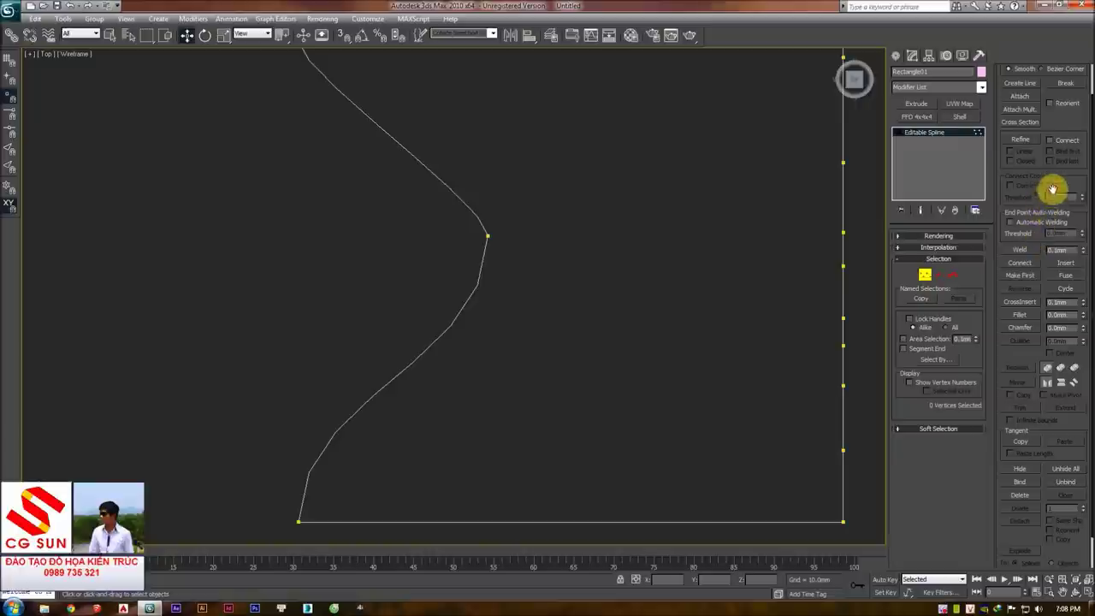
scroll(1046, 186, down, 2)
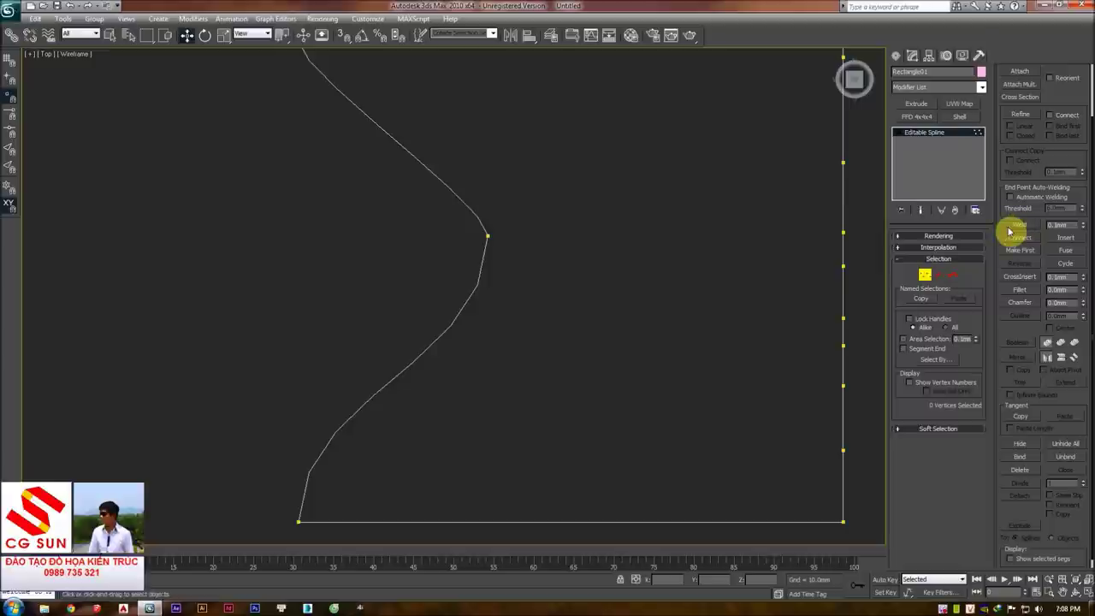
scroll(1052, 171, down, 1)
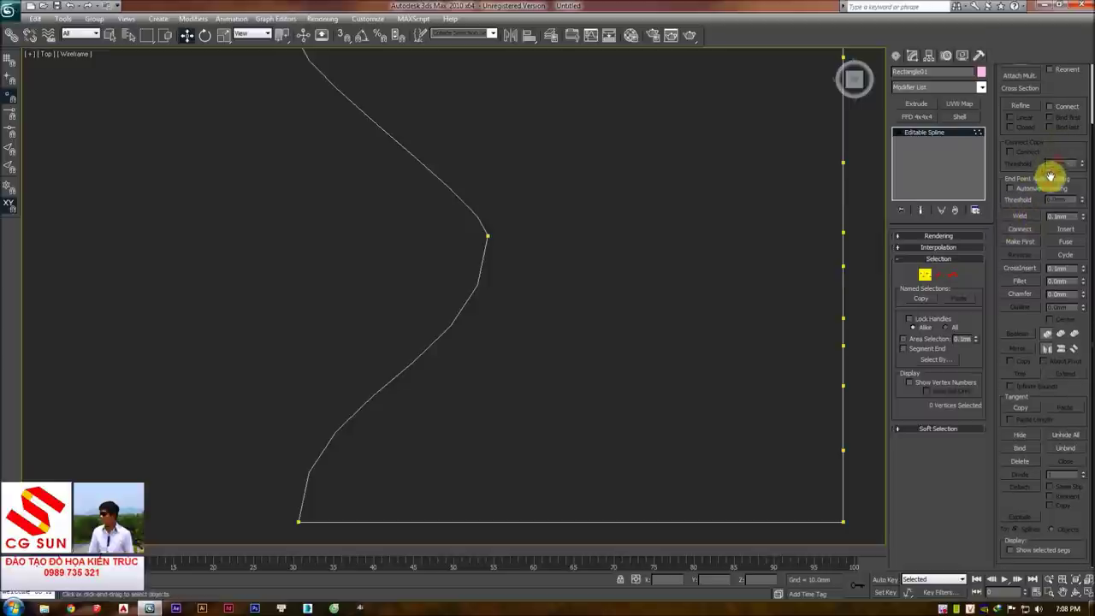
scroll(770, 190, down, 4)
scroll(685, 195, up, 1)
scroll(712, 196, down, 2)
scroll(710, 198, down, 2)
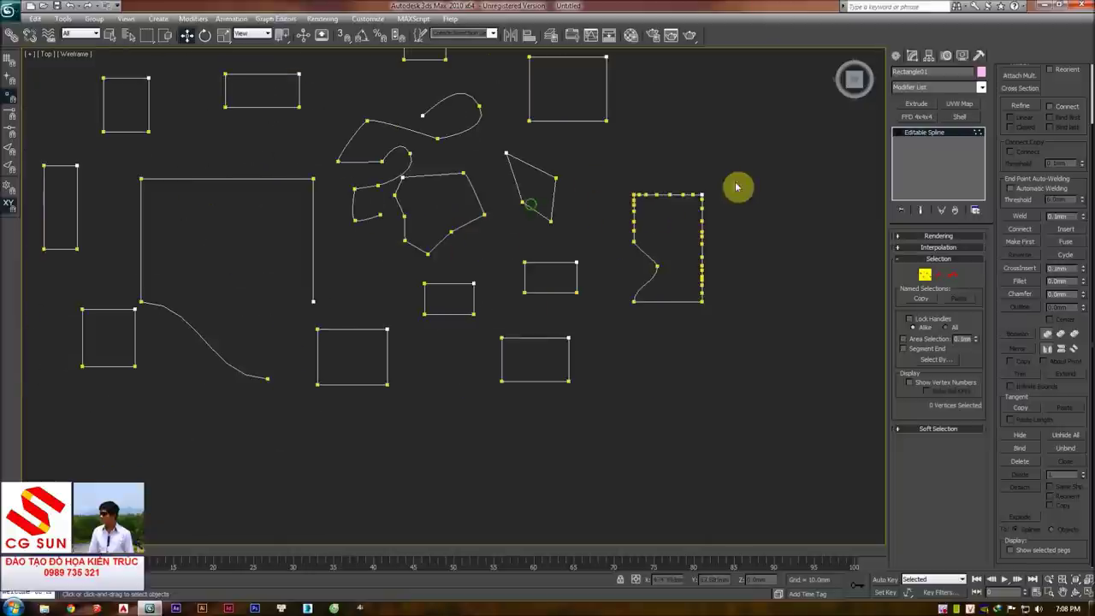
- Move the straight edge's free endpoint down toward the curve's end
click(313, 301)
mouse_move(330, 291)
mouse_down()
mouse_move(288, 314)
mouse_move(289, 338)
mouse_up()
middle_drag(306, 340, 381, 264)
click(322, 270)
drag(322, 269, 351, 316)
click(396, 273)
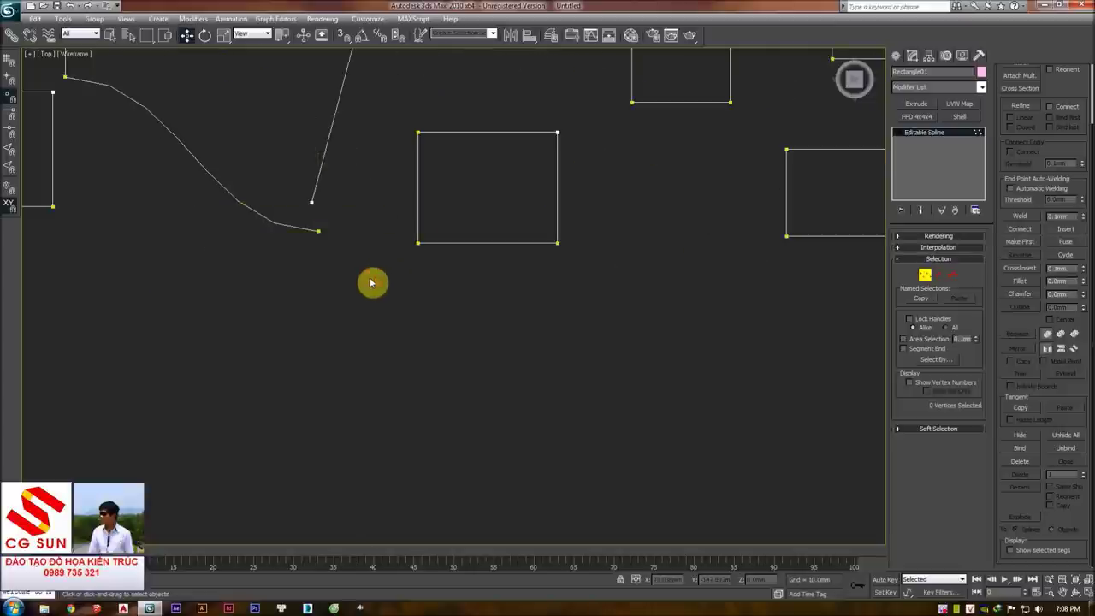
mouse_move(371, 282)
middle_down()
mouse_move(420, 247)
mouse_move(461, 303)
middle_up()
- Nudge that endpoint and adjust its tangent so it sits beside the curve's end
scroll(420, 248, up, 3)
click(371, 218)
drag(429, 258, 419, 255)
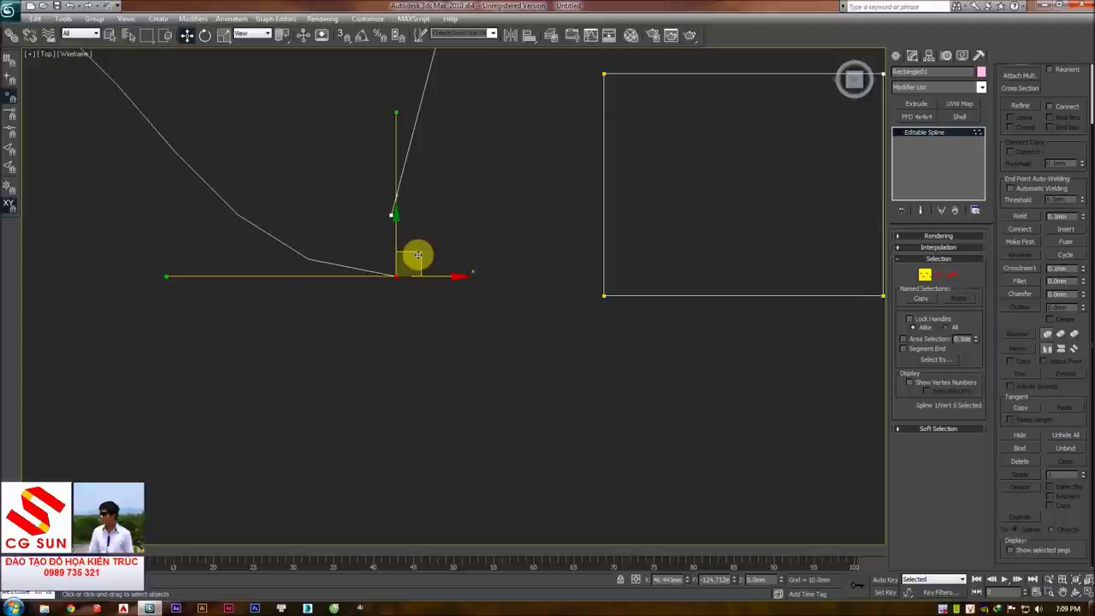
drag(396, 112, 342, 185)
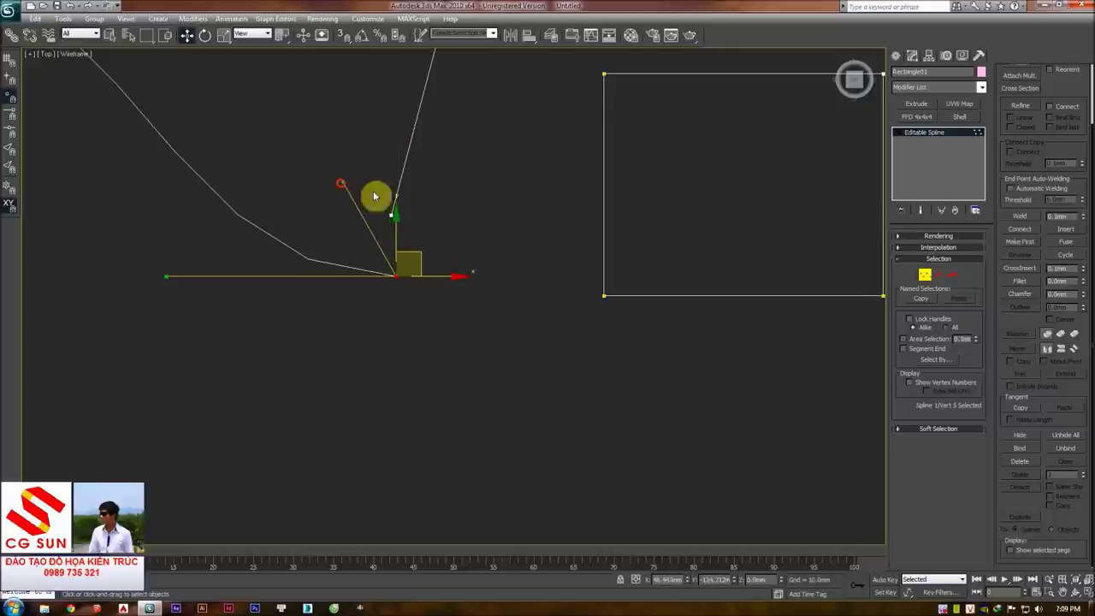
click(392, 212)
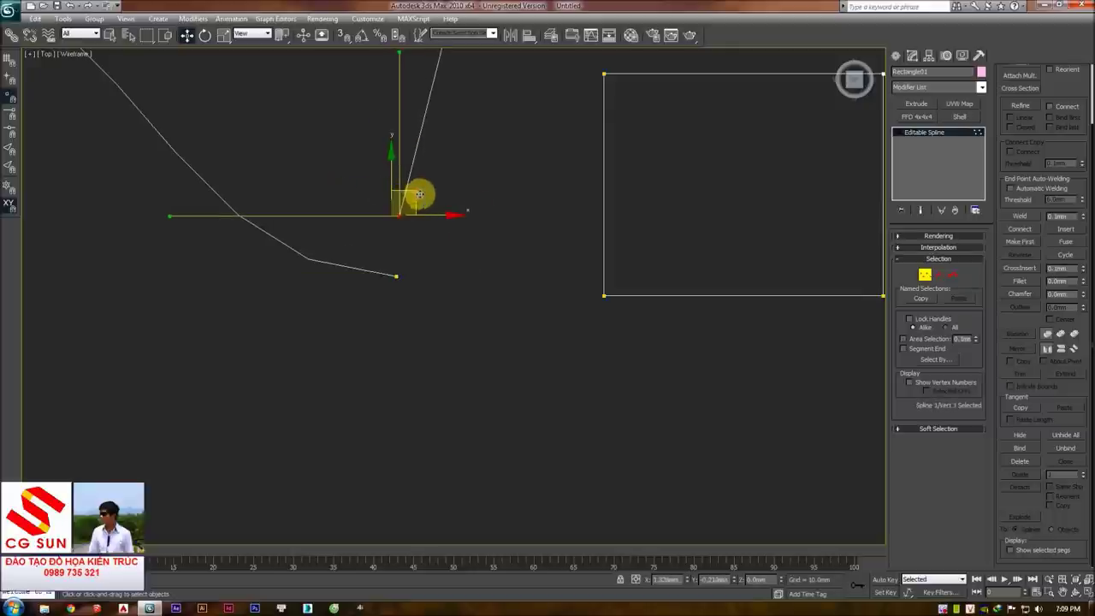
mouse_move(363, 192)
mouse_down()
mouse_move(493, 325)
mouse_move(496, 290)
mouse_up()
scroll(496, 317, down, 2)
scroll(502, 317, down, 5)
click(505, 334)
- Test-drag the nearby rectangle's top-right corner and cancel, keeping its shape
scroll(479, 302, up, 3)
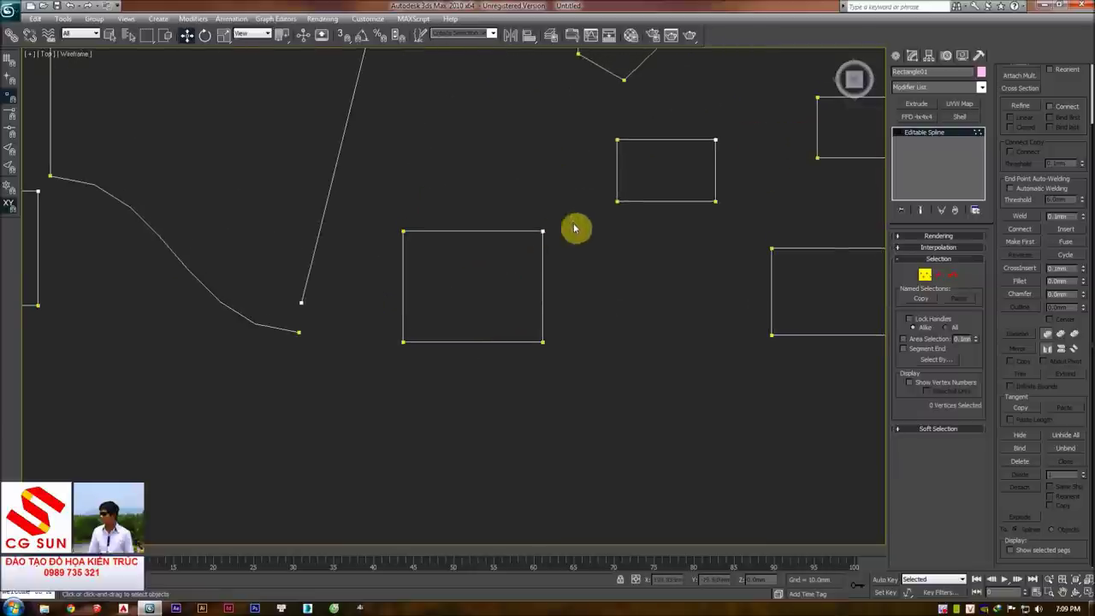
mouse_move(468, 242)
middle_down()
mouse_move(501, 266)
mouse_move(479, 253)
middle_up()
scroll(504, 270, up, 3)
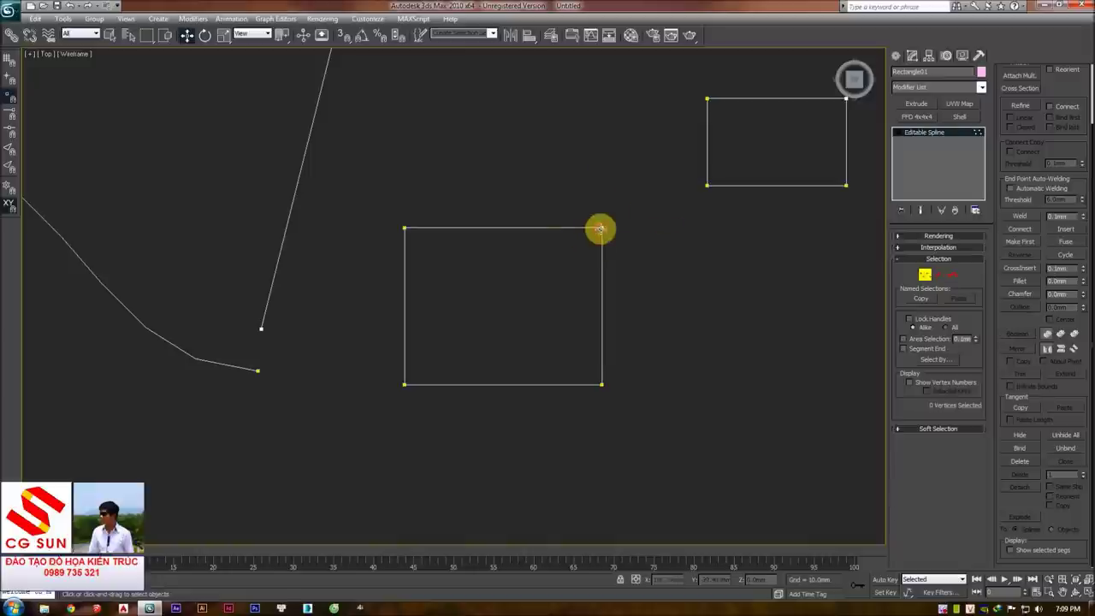
drag(601, 227, 586, 243)
right_click(586, 243)
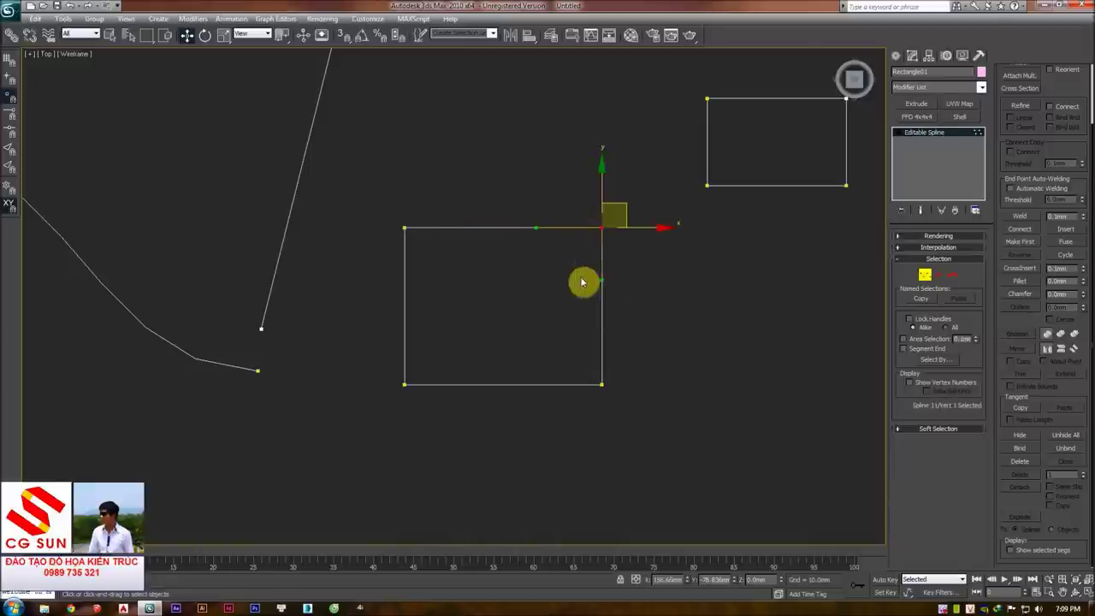
mouse_move(625, 210)
mouse_down()
mouse_move(684, 217)
mouse_move(570, 223)
mouse_move(606, 203)
mouse_up()
- Cancel the corner move and bring the curve's endpoints back into view
right_click(440, 279)
click(265, 295)
middle_drag(264, 295, 480, 280)
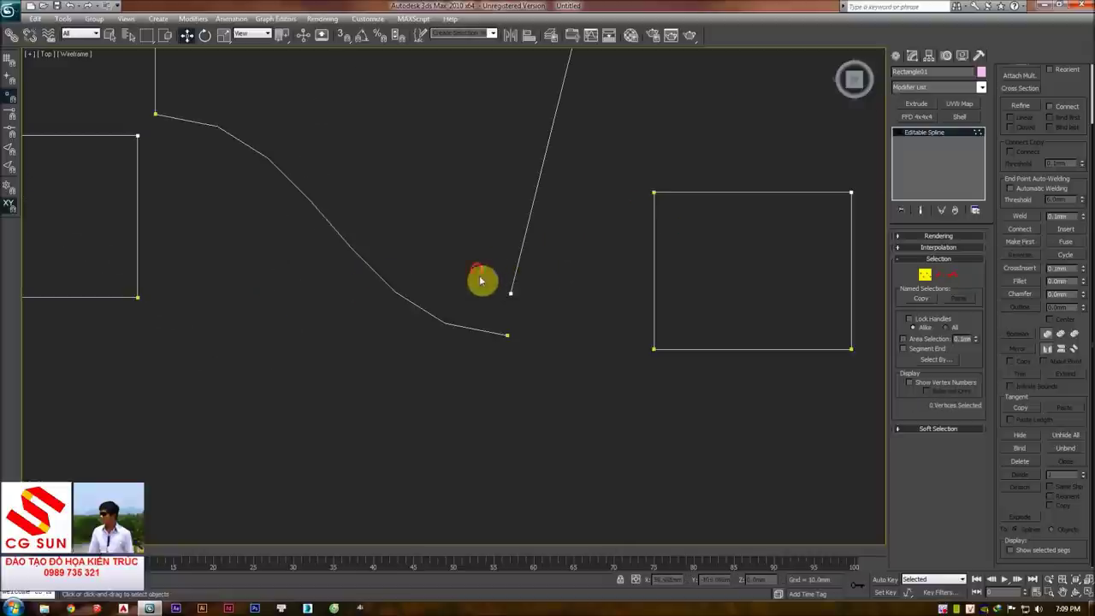
scroll(556, 351, up, 3)
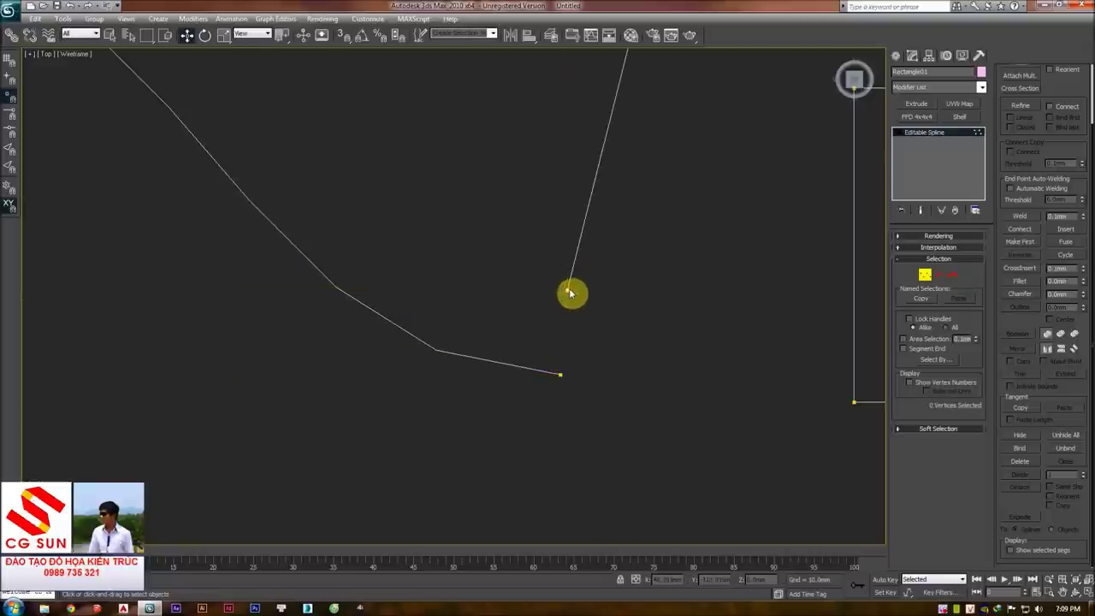
- Box-select both open endpoints and try Weld, which finds them too far apart
click(569, 293)
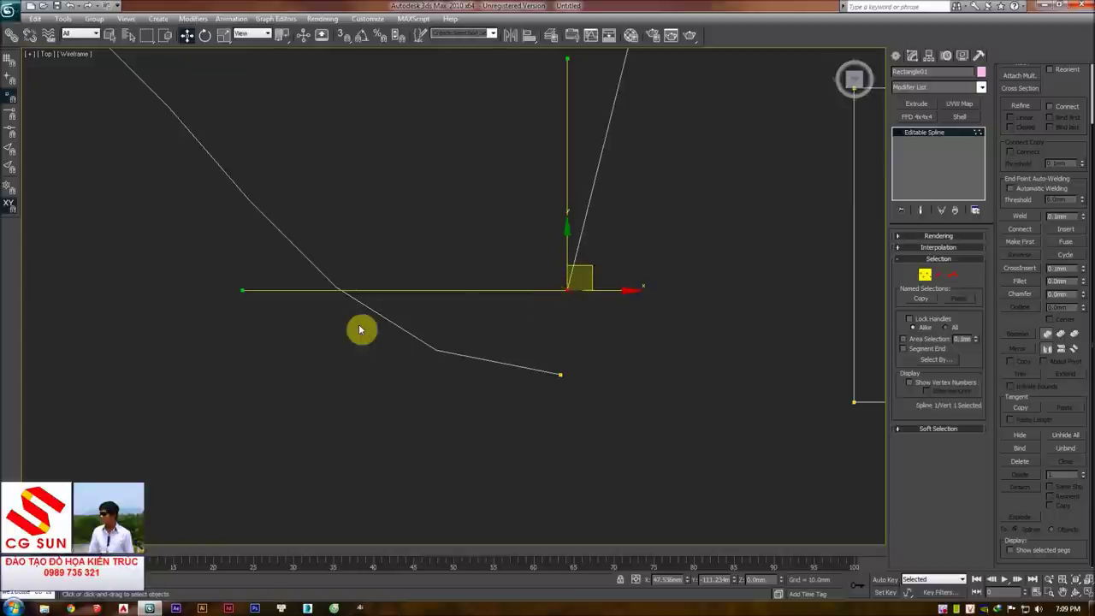
click(526, 288)
drag(531, 276, 648, 334)
click(533, 276)
drag(533, 277, 643, 447)
drag(567, 290, 560, 373)
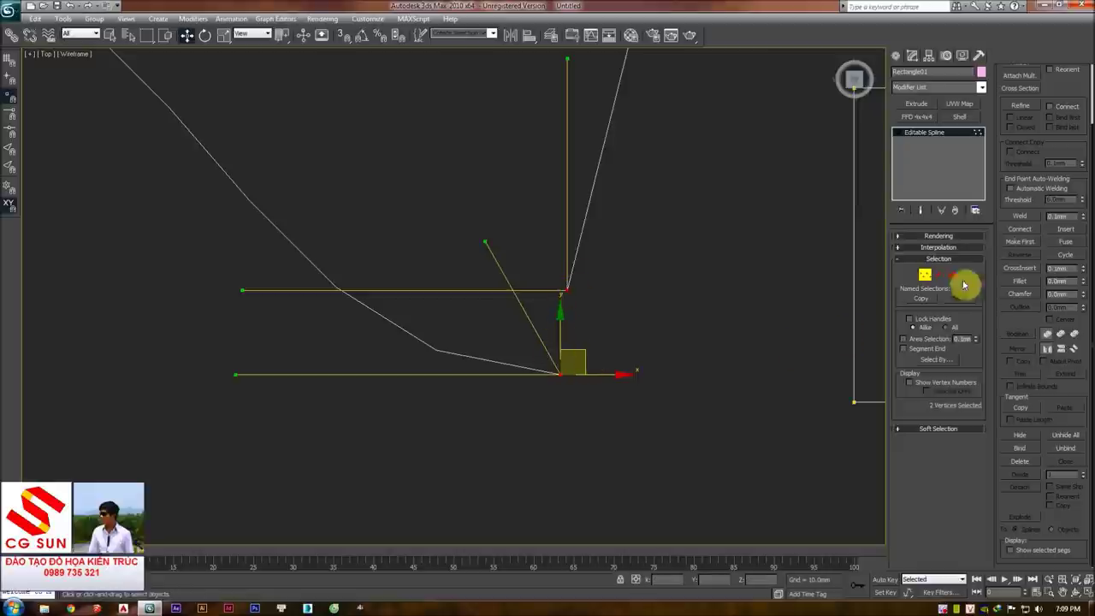
click(1021, 221)
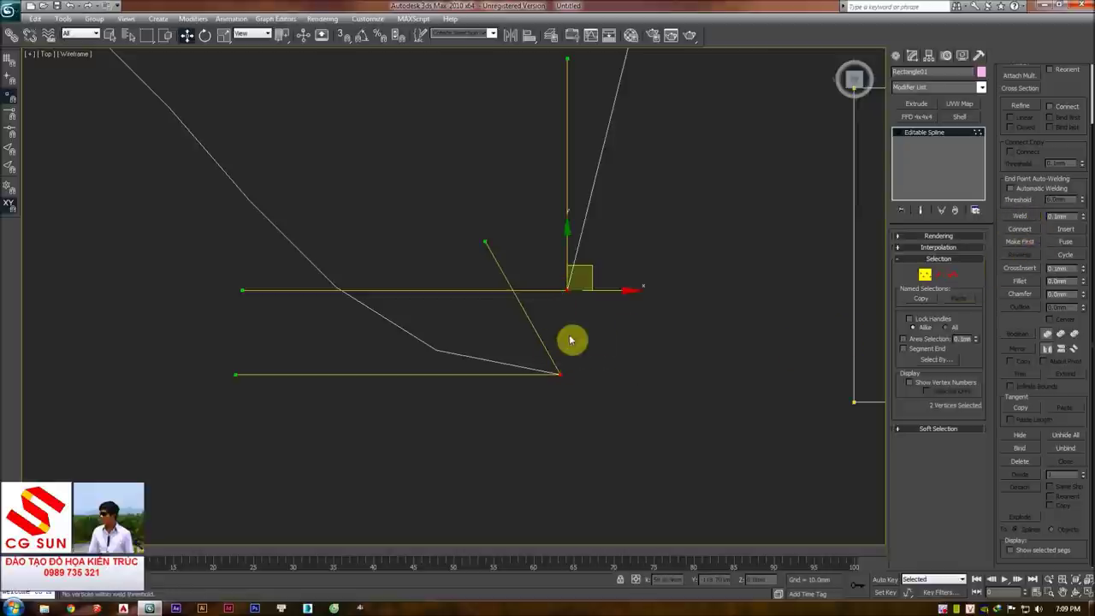
mouse_move(481, 245)
mouse_down()
mouse_move(656, 438)
mouse_move(692, 442)
mouse_up()
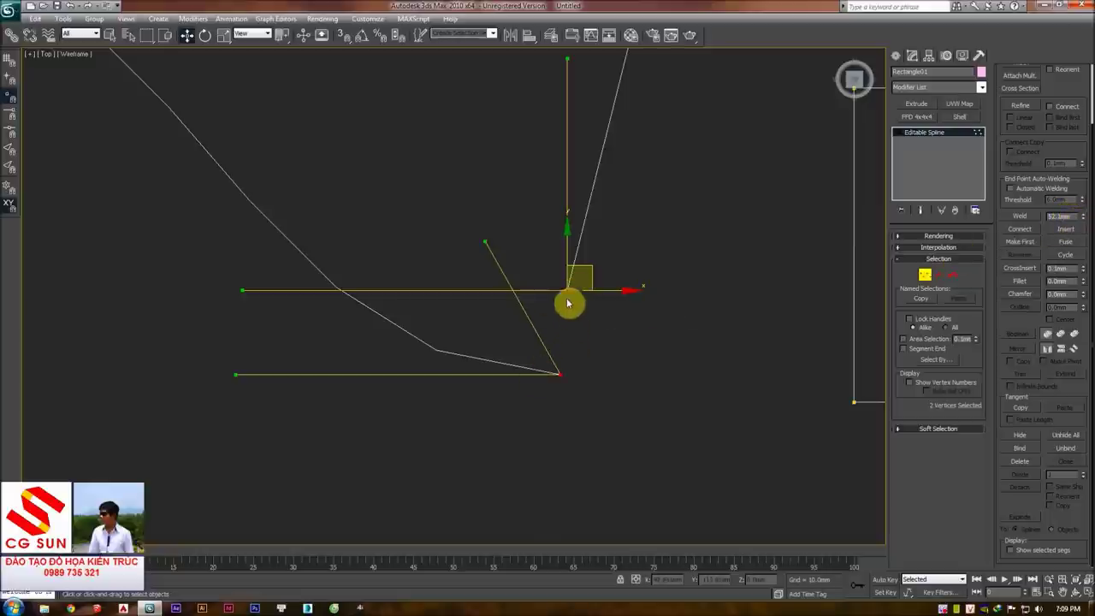
- Trial-weld the endpoints at a weld threshold of about 77 mm, undoing each attempt
click(1026, 219)
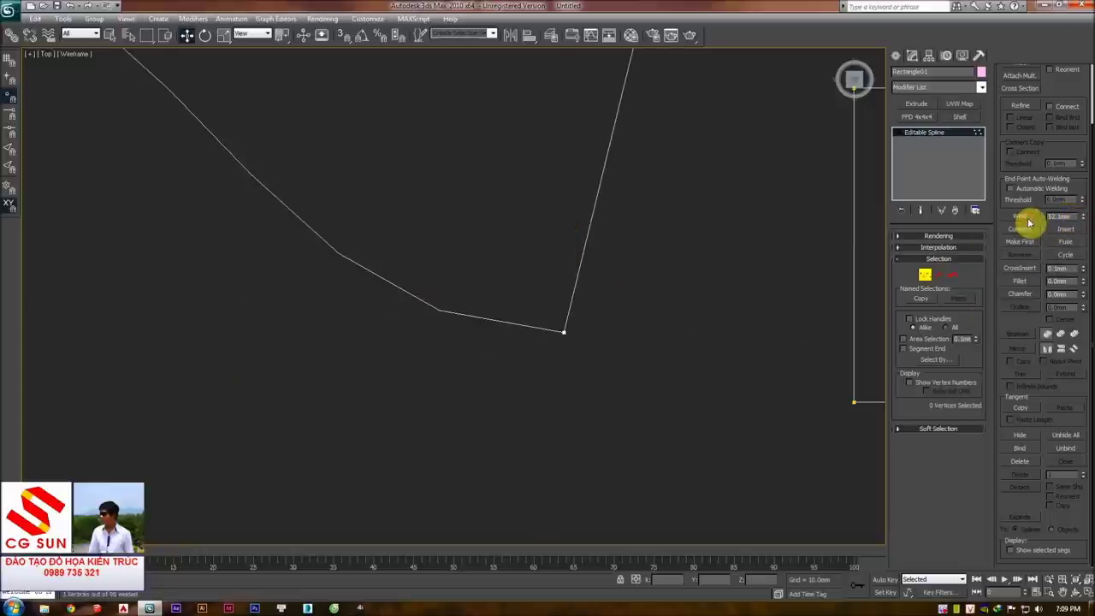
key(ctrl+z)
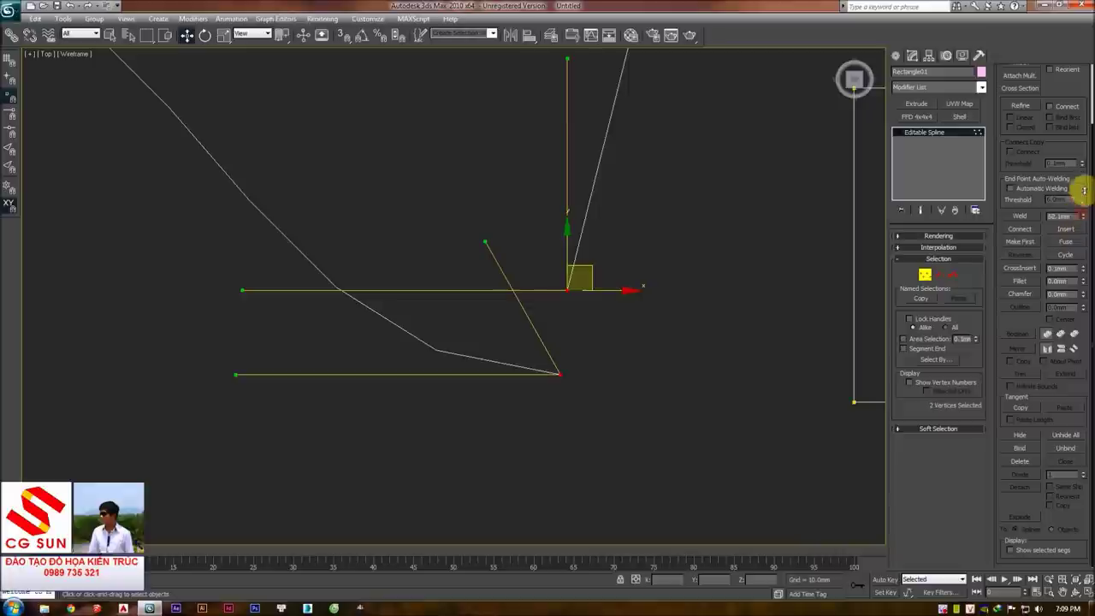
drag(1082, 218, 1039, 237)
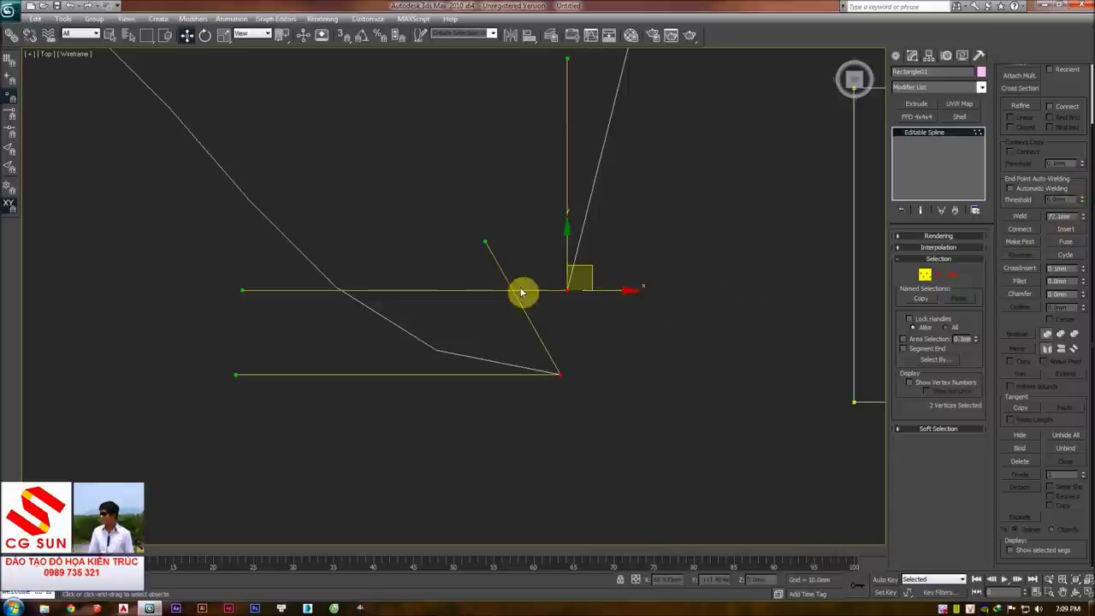
click(1015, 220)
key(ctrl+z)
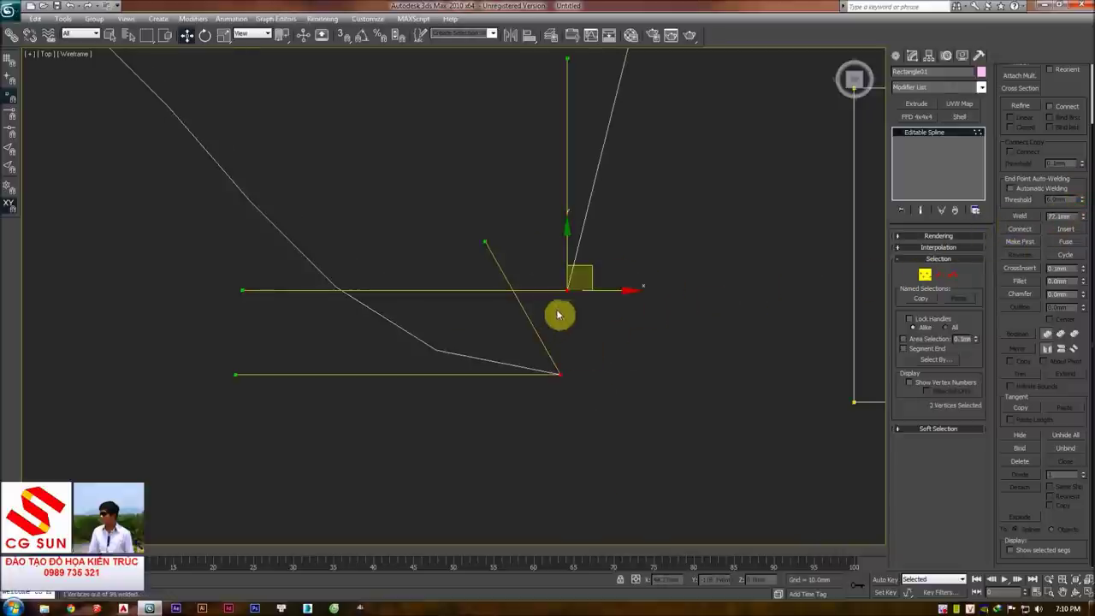
- Reselect the endpoints, isolate the straight edge's endpoint, then clear the selection
click(689, 320)
drag(525, 261, 568, 381)
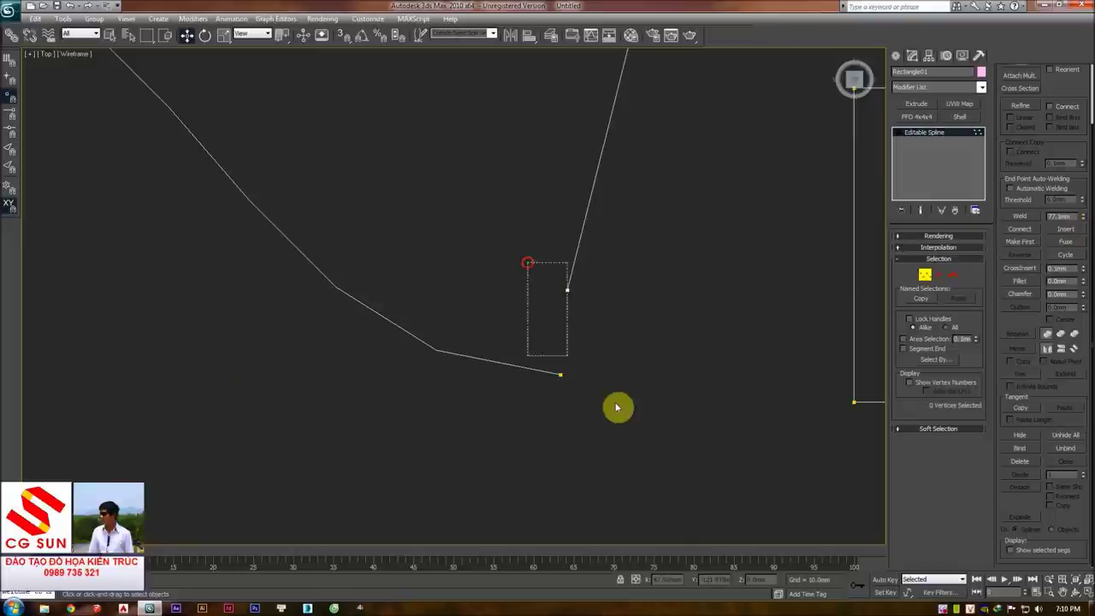
click(577, 335)
drag(556, 277, 611, 316)
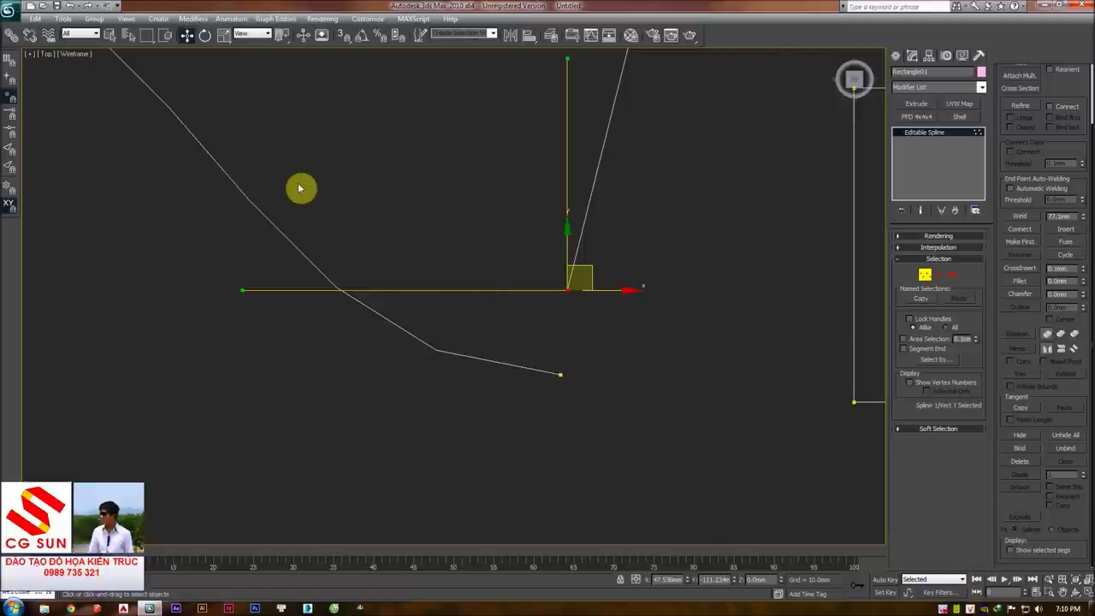
click(341, 40)
- With 2.5D Snap on, snap the straight edge's end onto the curve's end and weld them
click(482, 225)
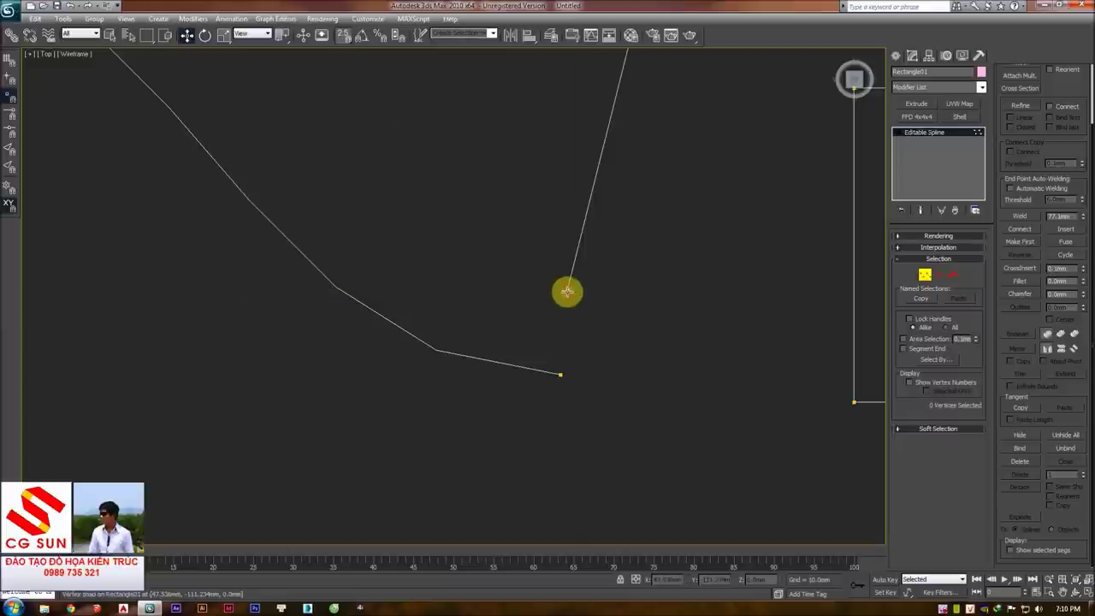
drag(567, 292, 560, 374)
drag(657, 430, 442, 306)
click(1022, 224)
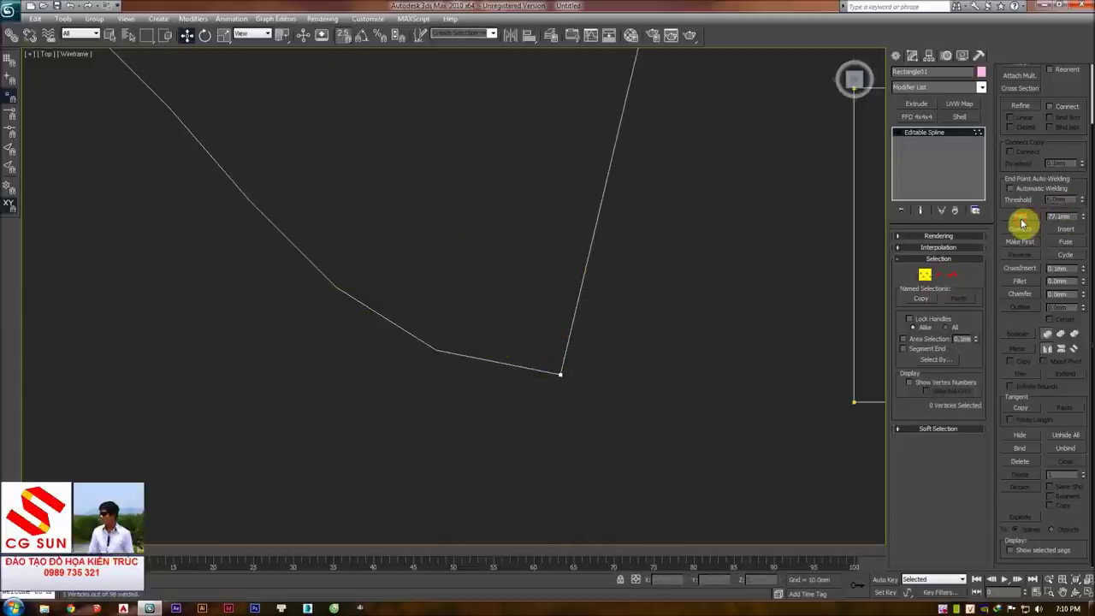
middle_drag(667, 331, 677, 308)
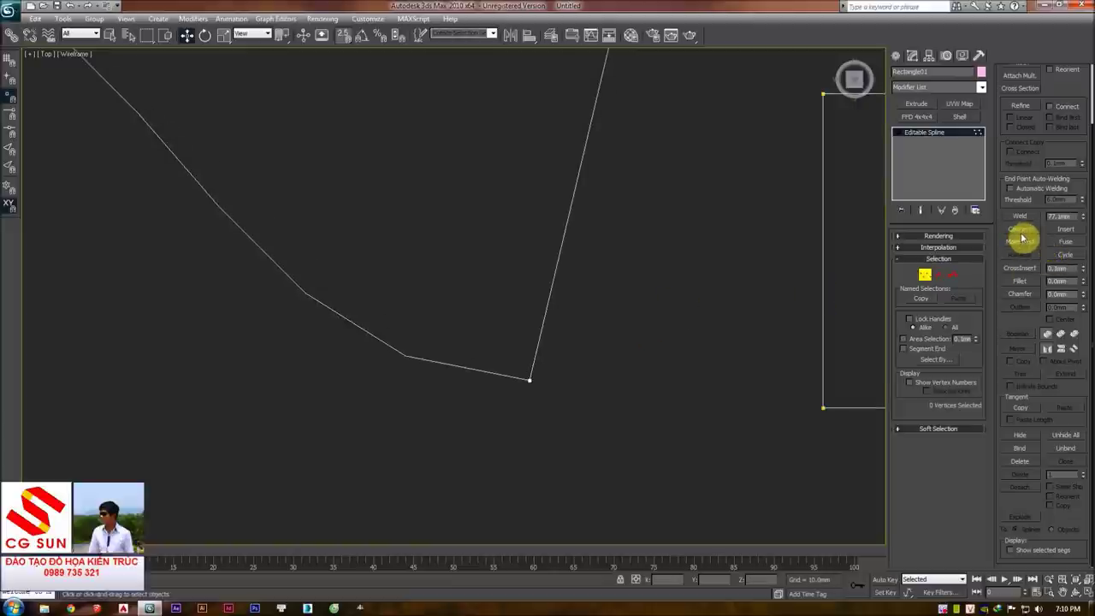
scroll(753, 270, down, 3)
- Break another rectangle at its top-left corner and pull the freed end up-right into a curve
mouse_move(558, 246)
middle_down()
mouse_move(572, 282)
mouse_move(625, 252)
middle_up()
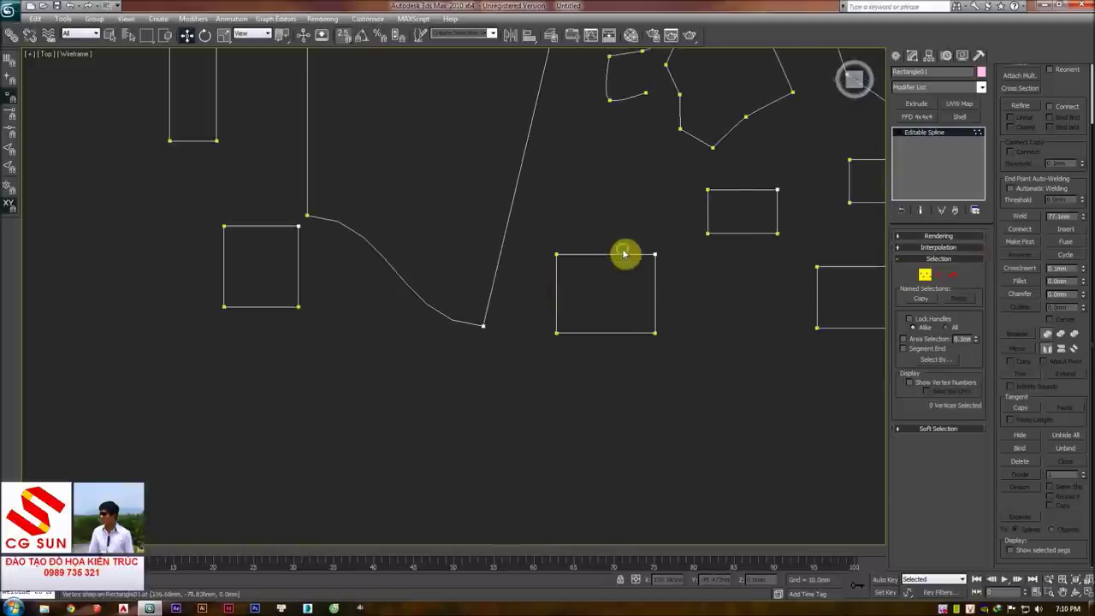
scroll(625, 252, up, 2)
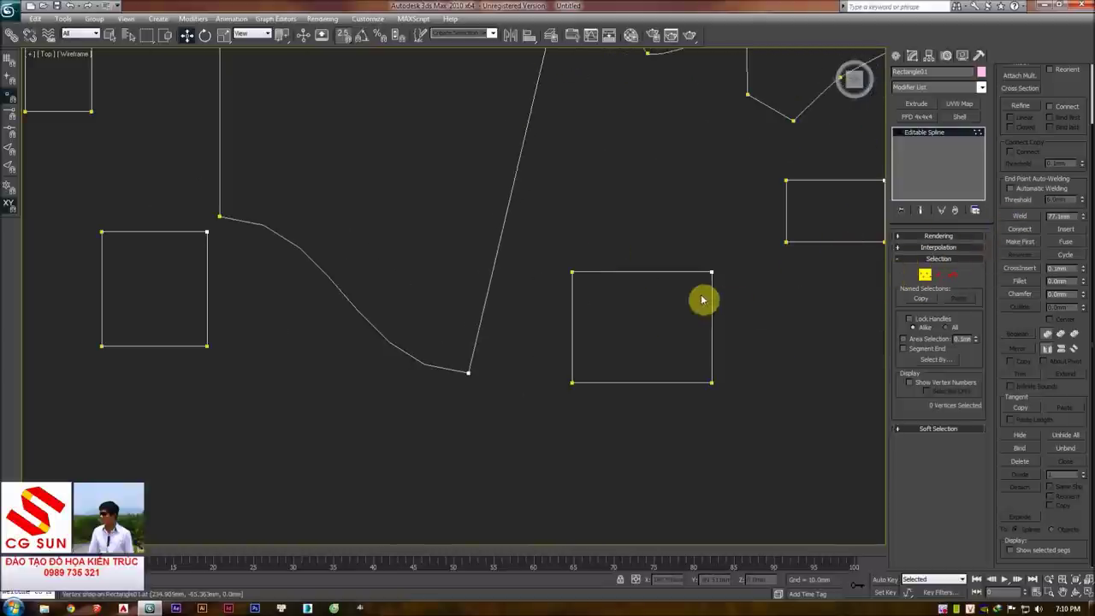
click(572, 273)
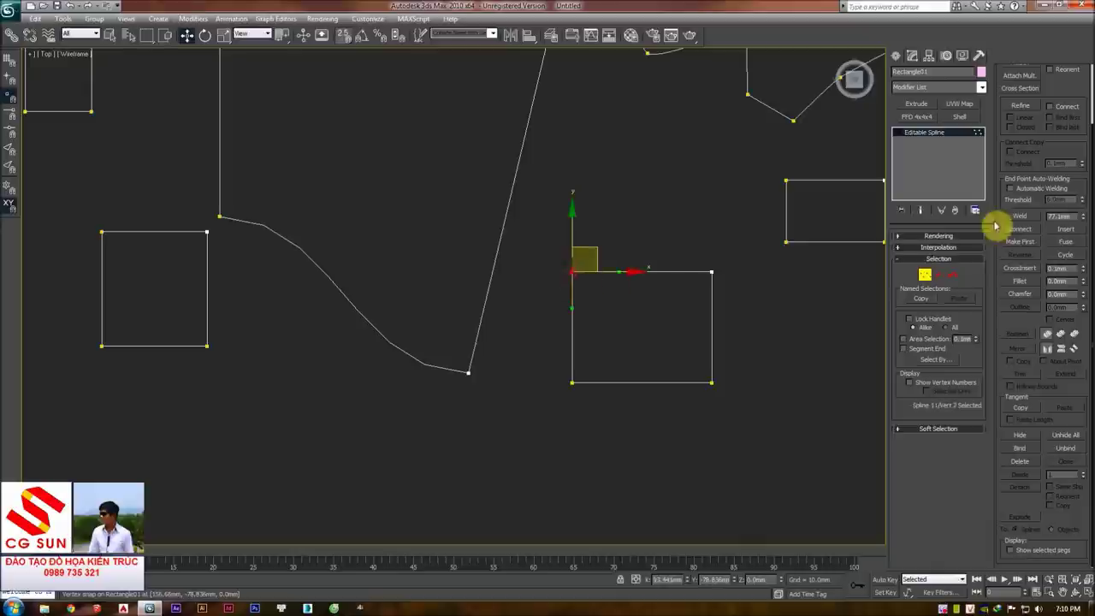
scroll(1062, 96, up, 1)
scroll(1062, 96, up, 1)
click(1062, 92)
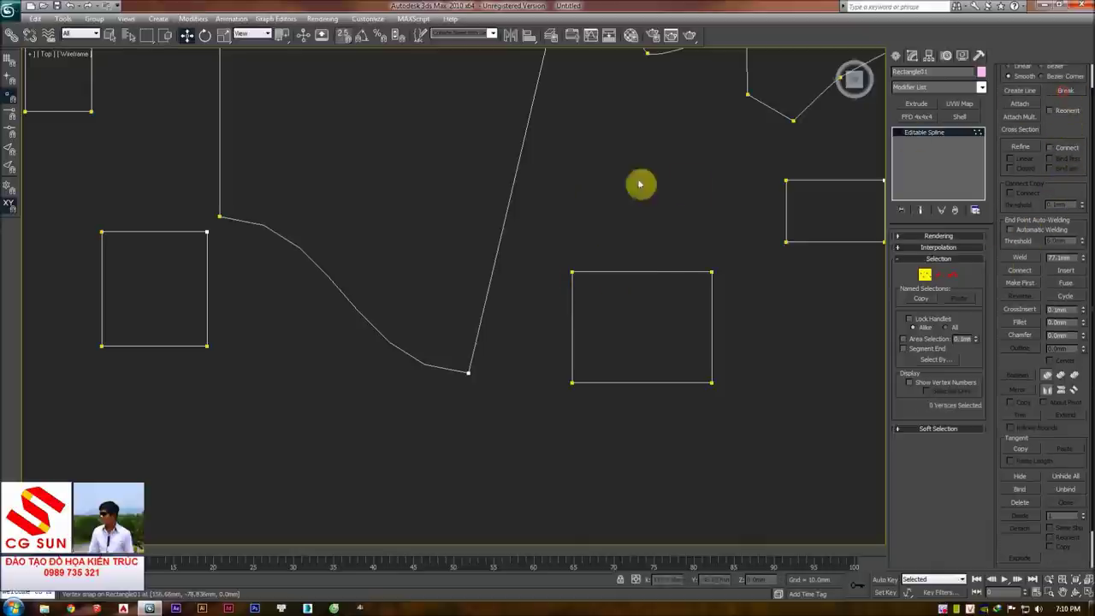
drag(572, 272, 605, 288)
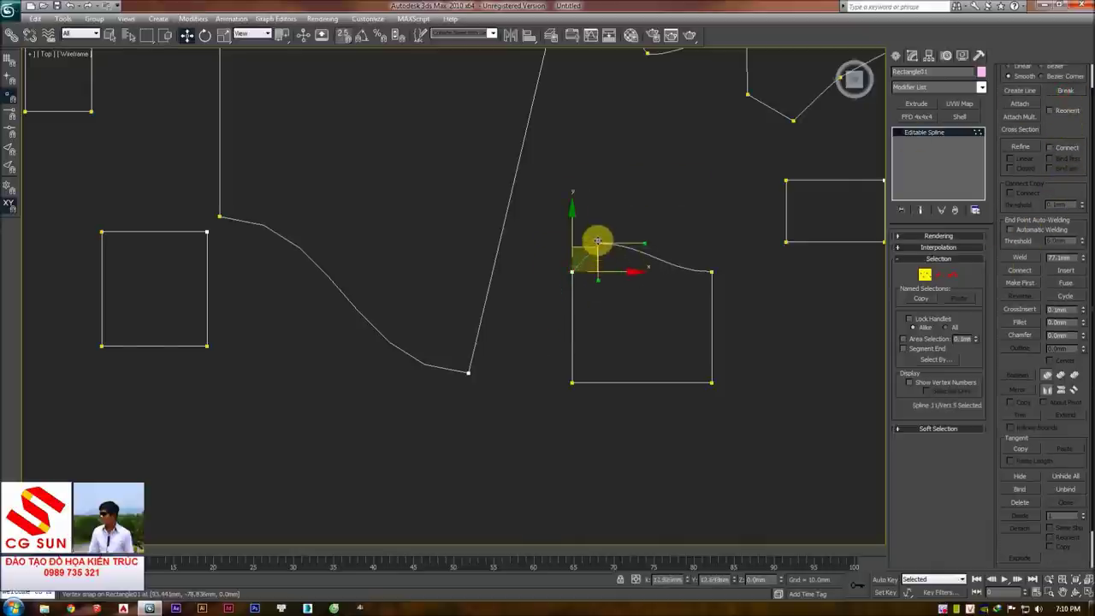
middle_drag(622, 238, 616, 244)
scroll(565, 253, up, 3)
middle_drag(515, 254, 538, 251)
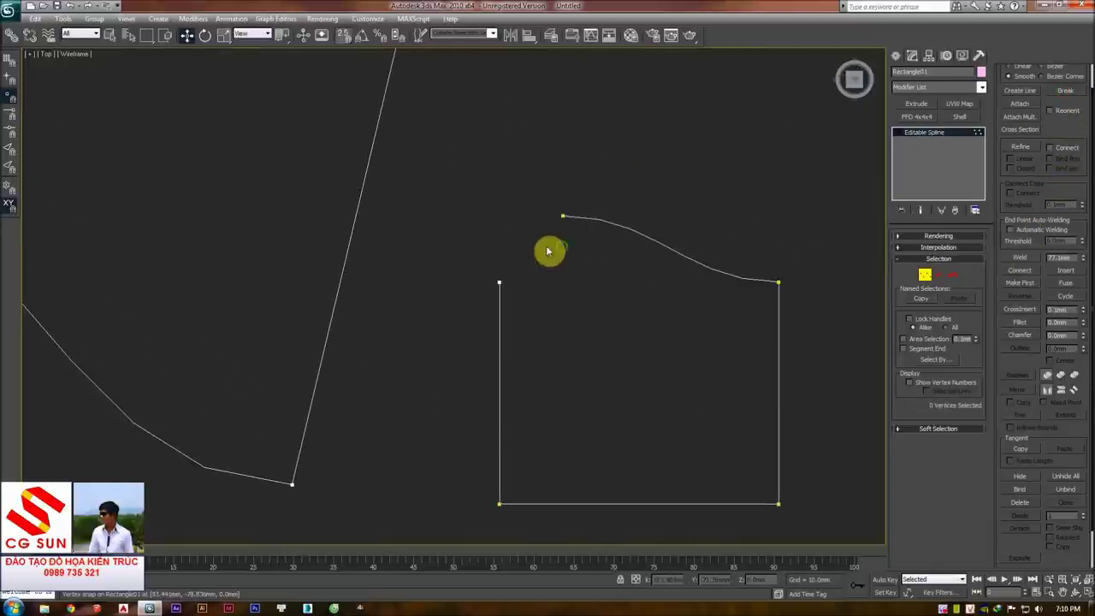
- Select the curve's free endpoint, try moving it down, and cancel the move
middle_drag(552, 247, 539, 245)
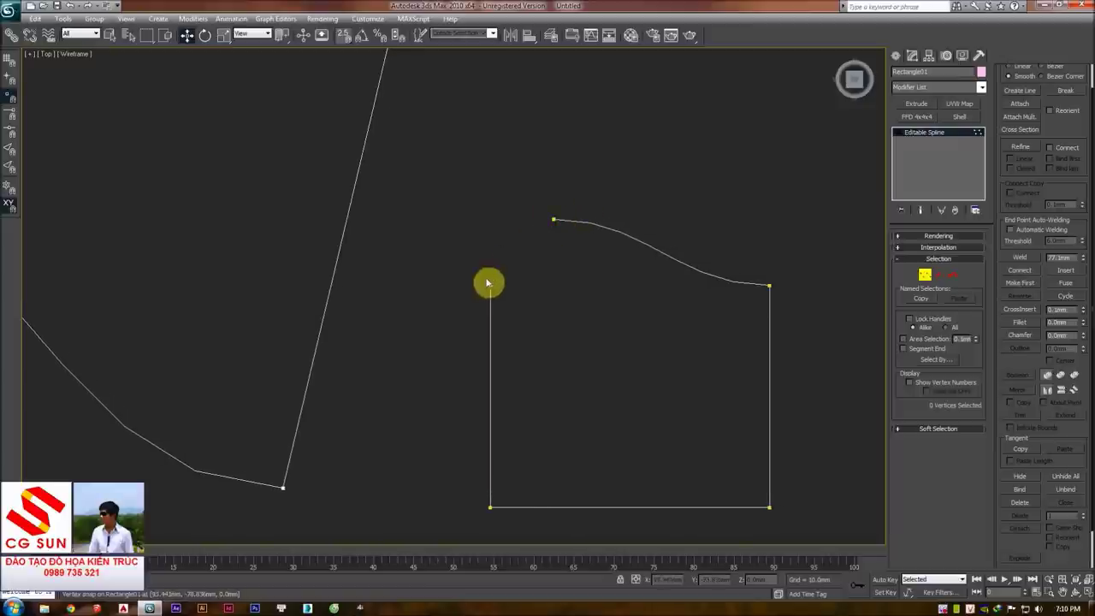
drag(513, 207, 564, 267)
click(573, 271)
mouse_move(555, 220)
mouse_down()
mouse_move(508, 273)
mouse_move(562, 269)
mouse_up()
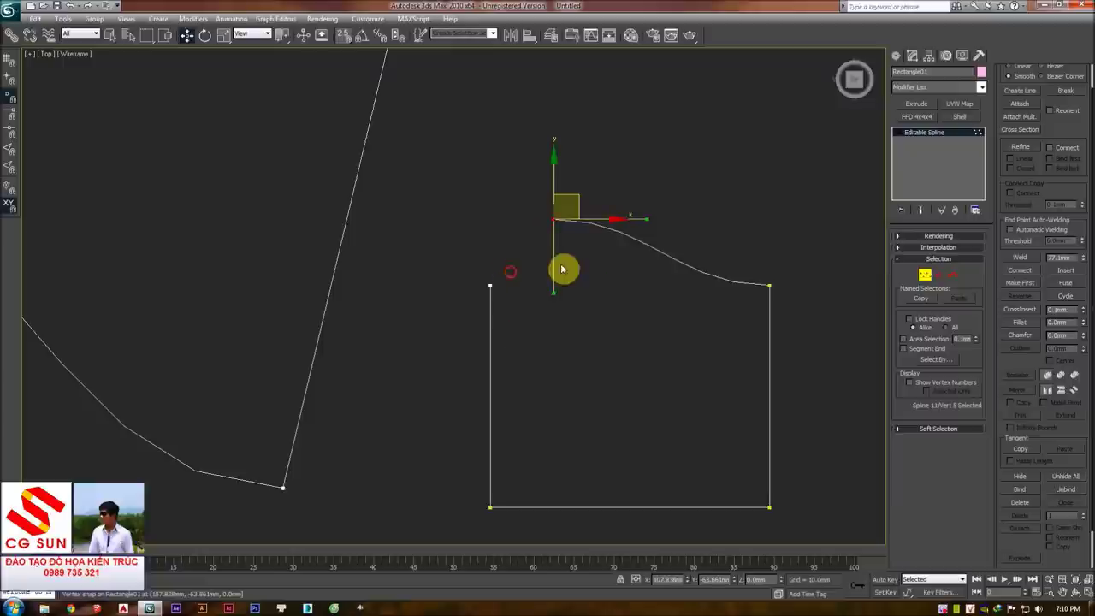
right_click(565, 264)
scroll(554, 227, up, 2)
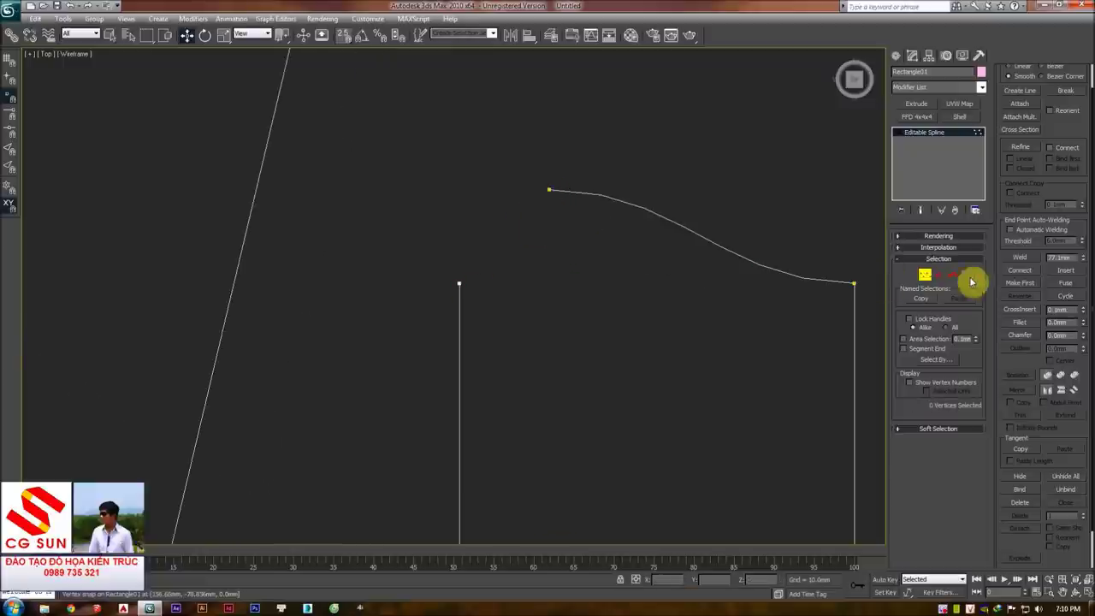
click(1015, 274)
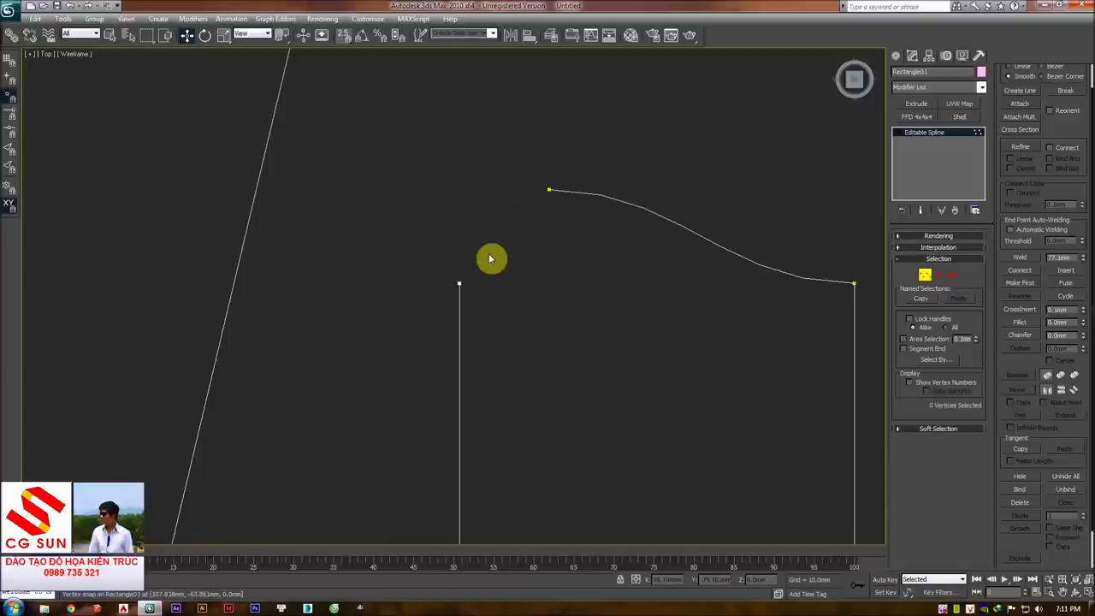
click(1018, 271)
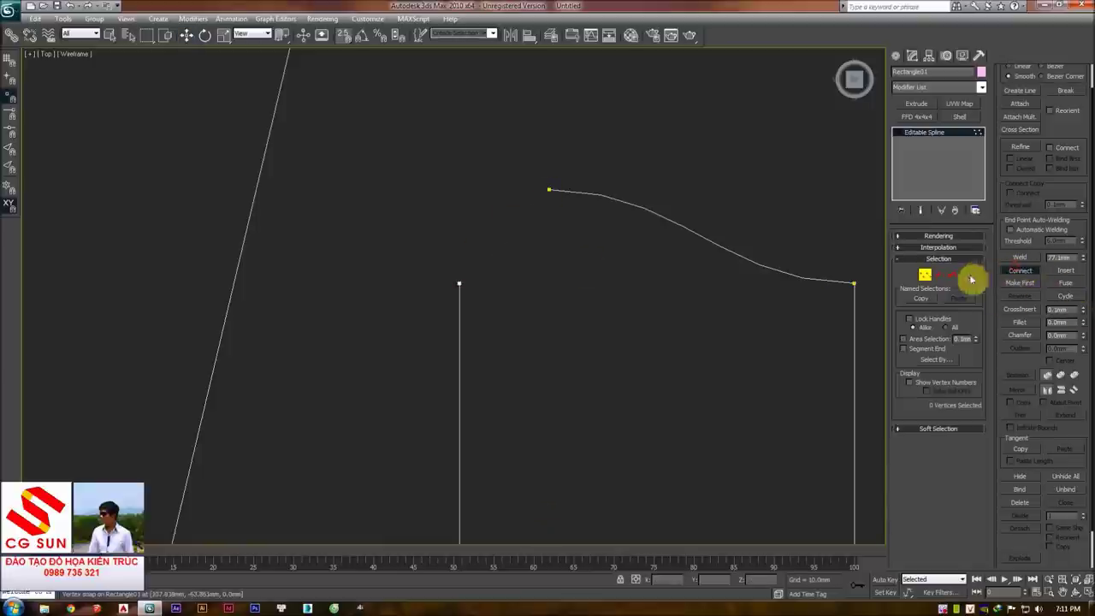
- Connect the curved outline's left end to the corner so the outline is closed again
drag(548, 189, 485, 268)
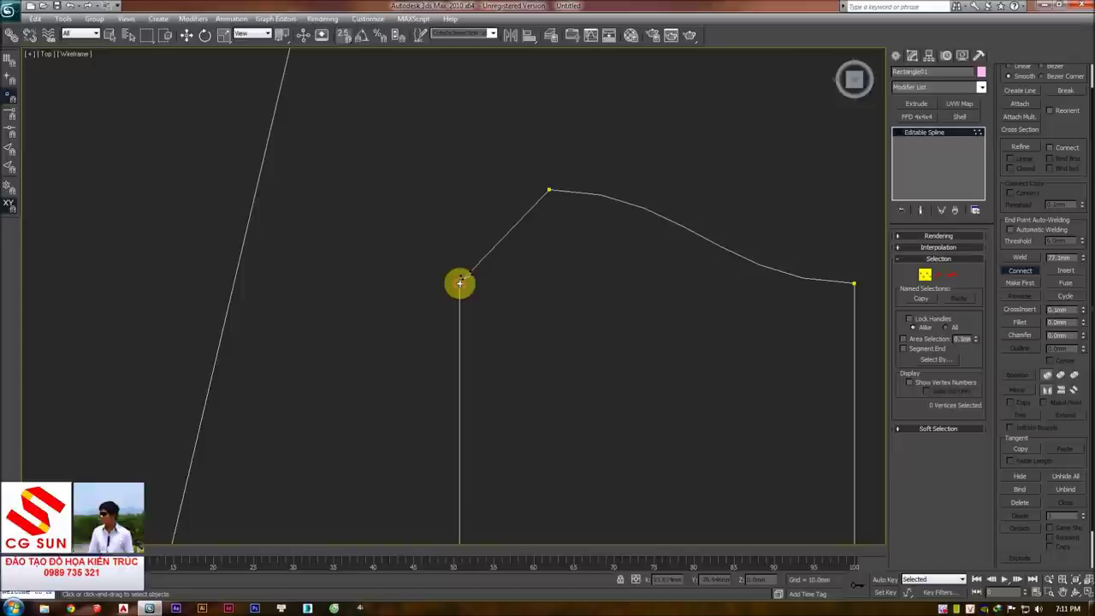
drag(524, 233, 471, 276)
right_click(630, 299)
- Delete the small rectangle's left segment in Segment mode
scroll(447, 282, down, 2)
mouse_move(582, 296)
middle_down()
mouse_move(447, 282)
mouse_move(508, 289)
middle_up()
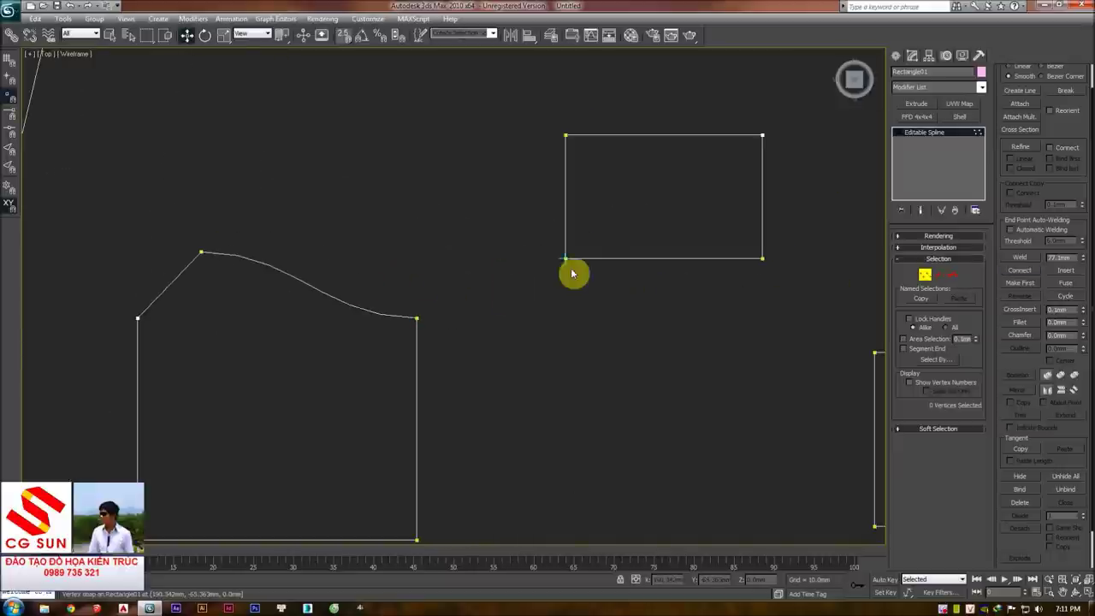
scroll(526, 281, up, 2)
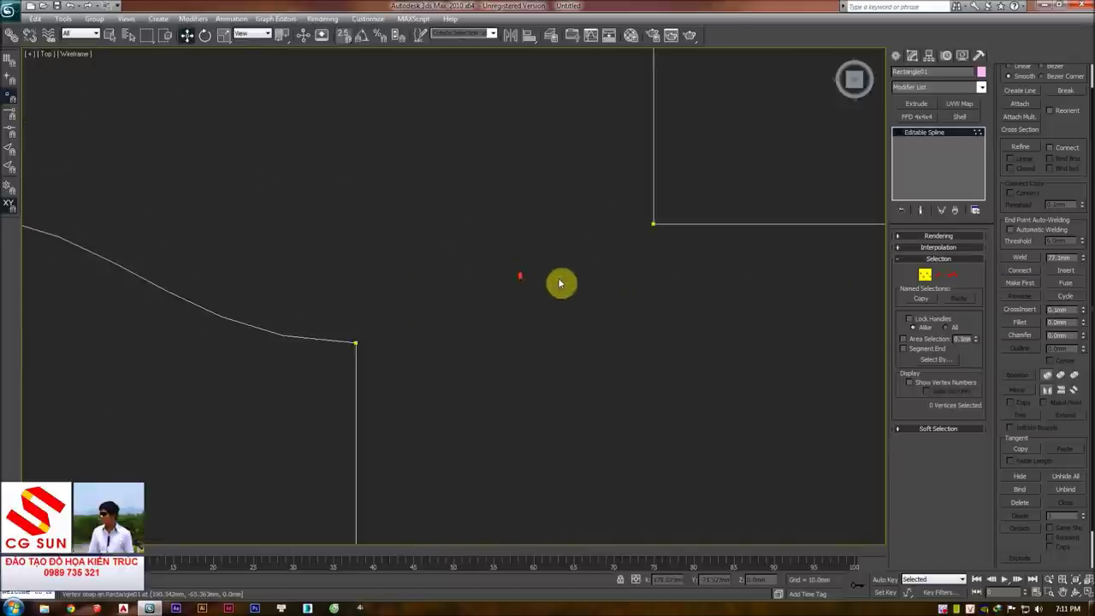
click(1020, 271)
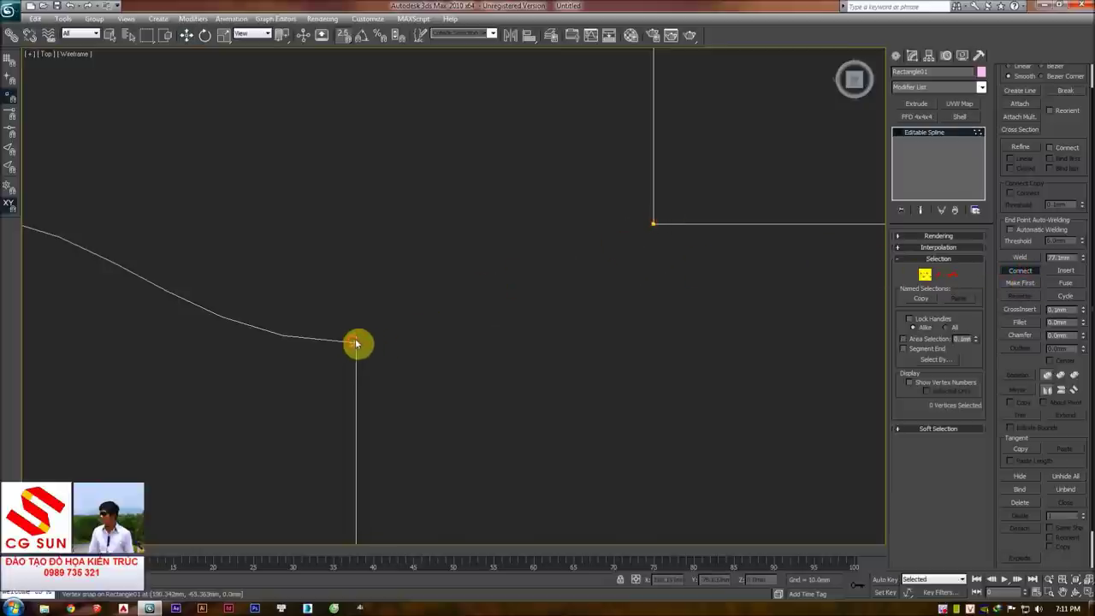
right_click(633, 240)
scroll(590, 250, down, 1)
scroll(627, 235, down, 3)
click(938, 273)
click(511, 252)
key(Delete)
- Connect the rectangle's top-left and bottom-left open endpoints with a new segment
scroll(466, 271, up, 2)
scroll(445, 274, up, 1)
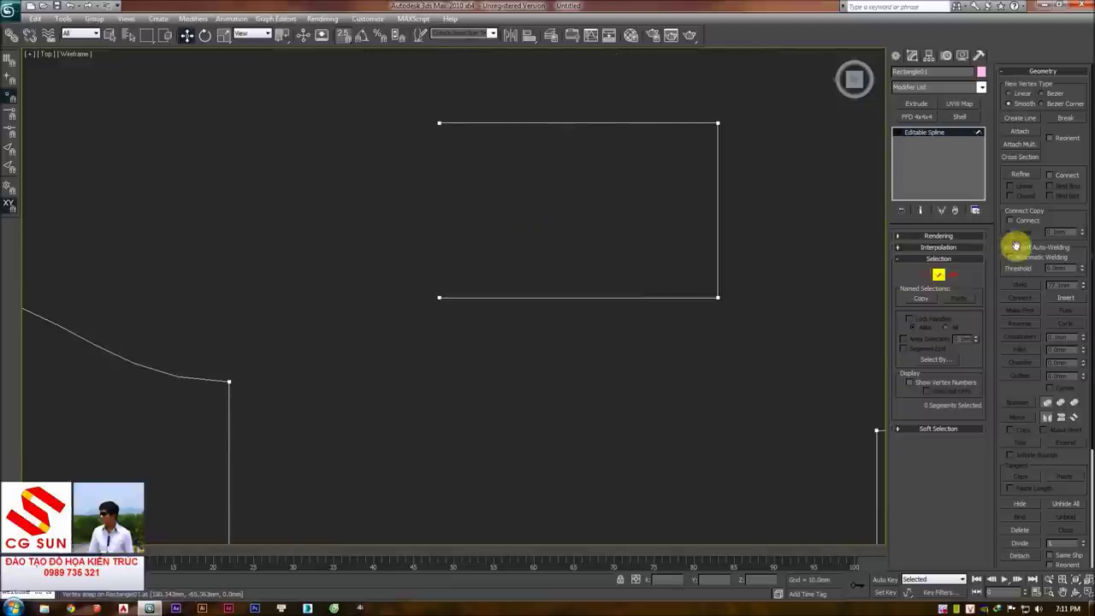
key(1)
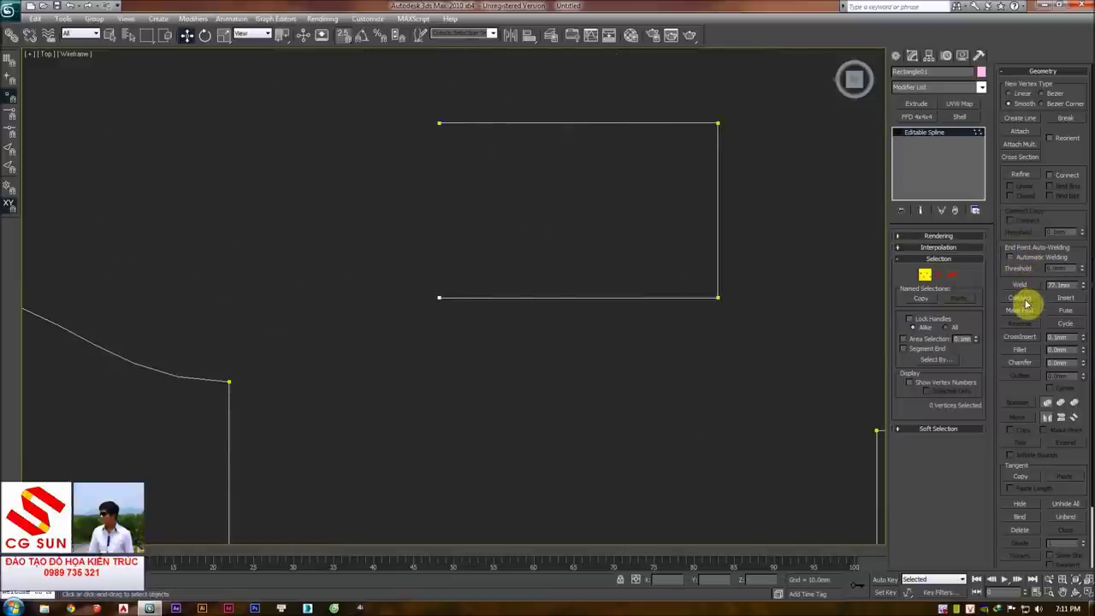
click(1018, 298)
middle_drag(439, 127, 445, 137)
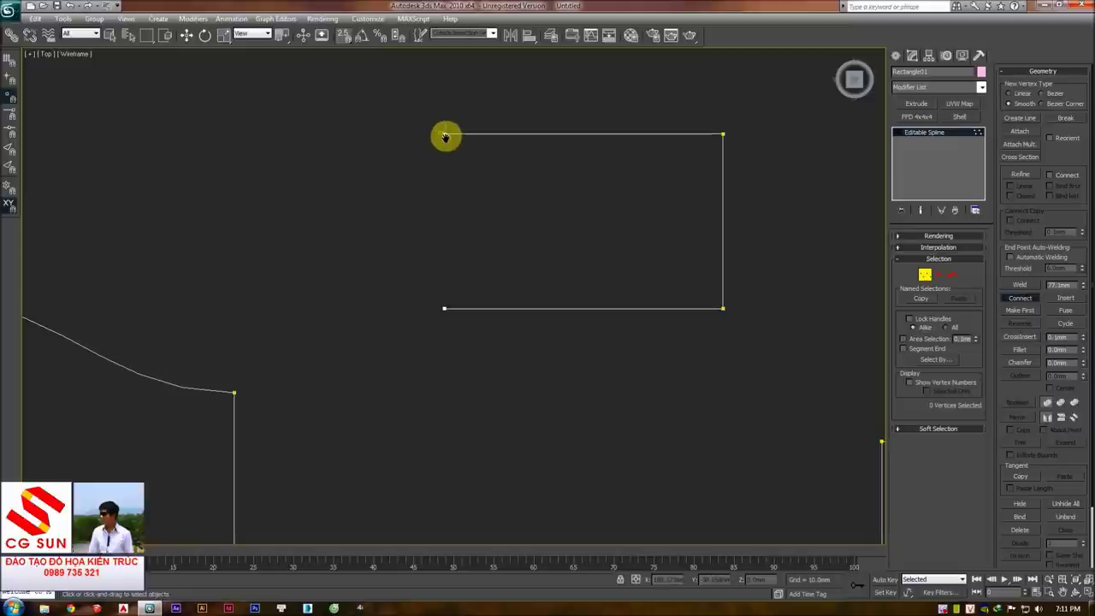
drag(445, 151, 448, 289)
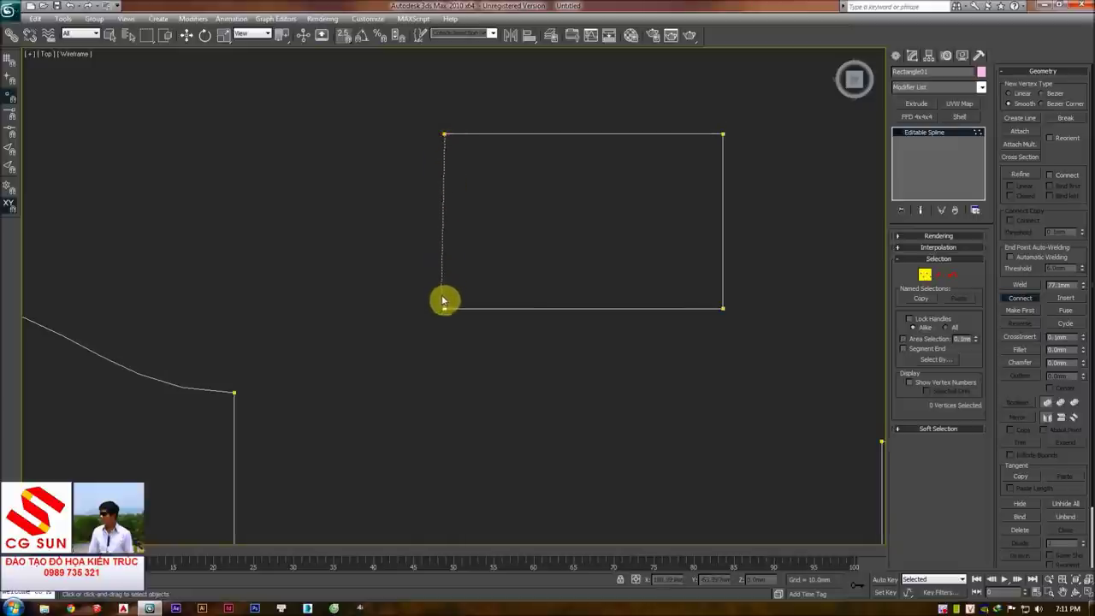
drag(446, 305, 444, 305)
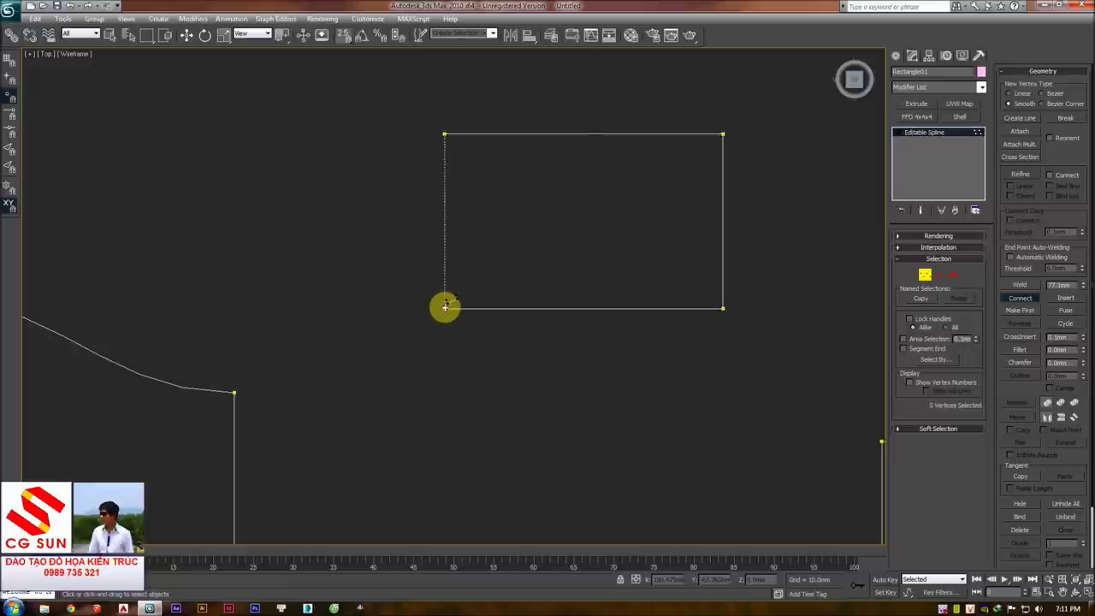
drag(454, 306, 454, 306)
right_click(531, 221)
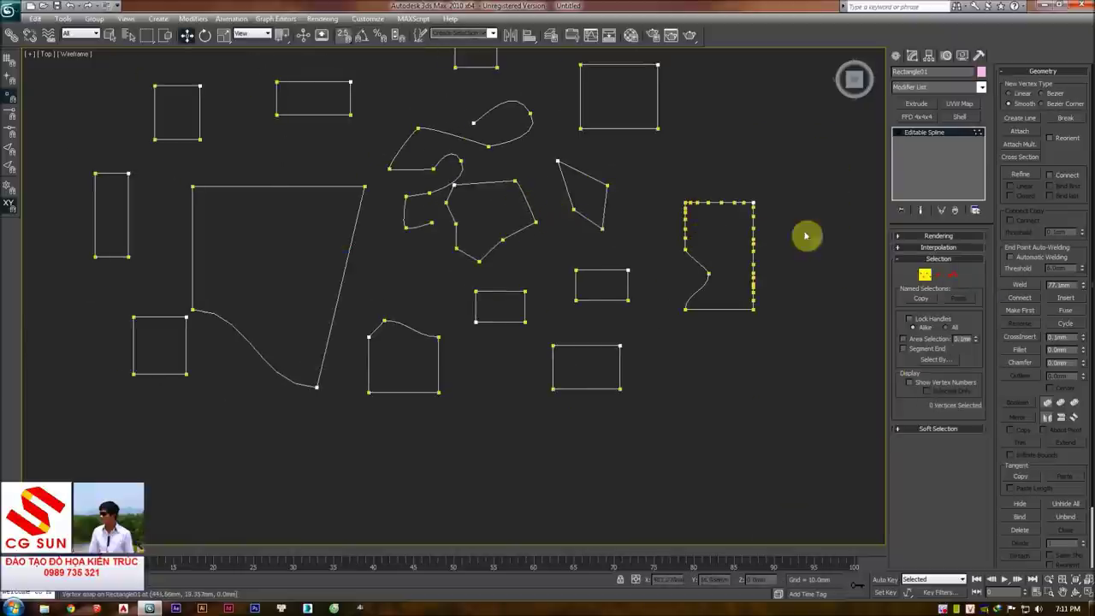
- Insert a vertex on the shape's right edge and pull it inward into a notch
scroll(1058, 161, down, 1)
scroll(1060, 257, down, 1)
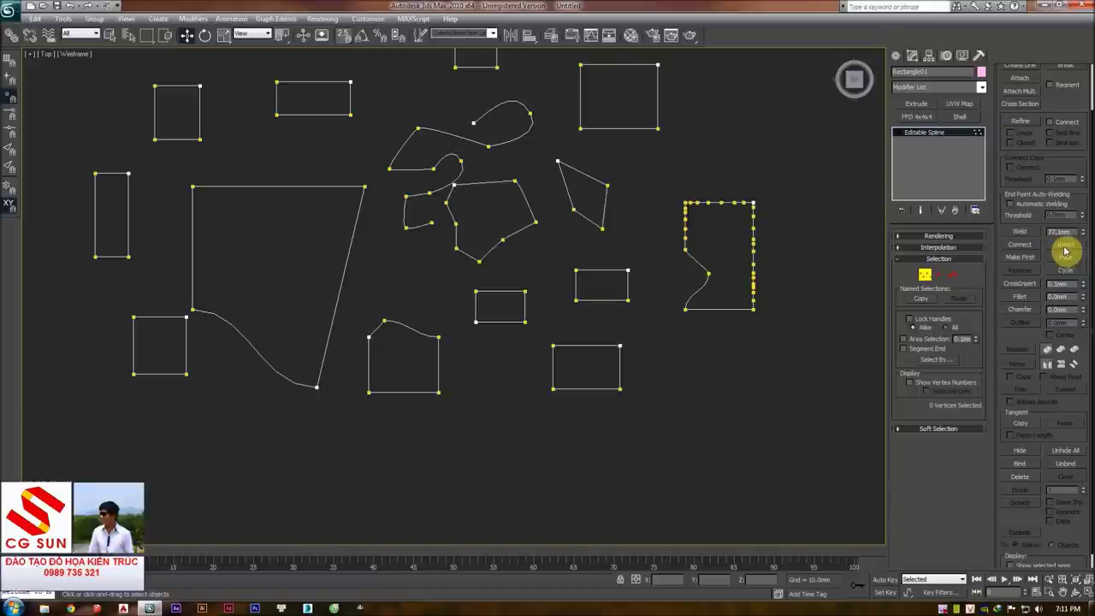
click(1065, 248)
scroll(514, 291, up, 3)
scroll(462, 278, up, 2)
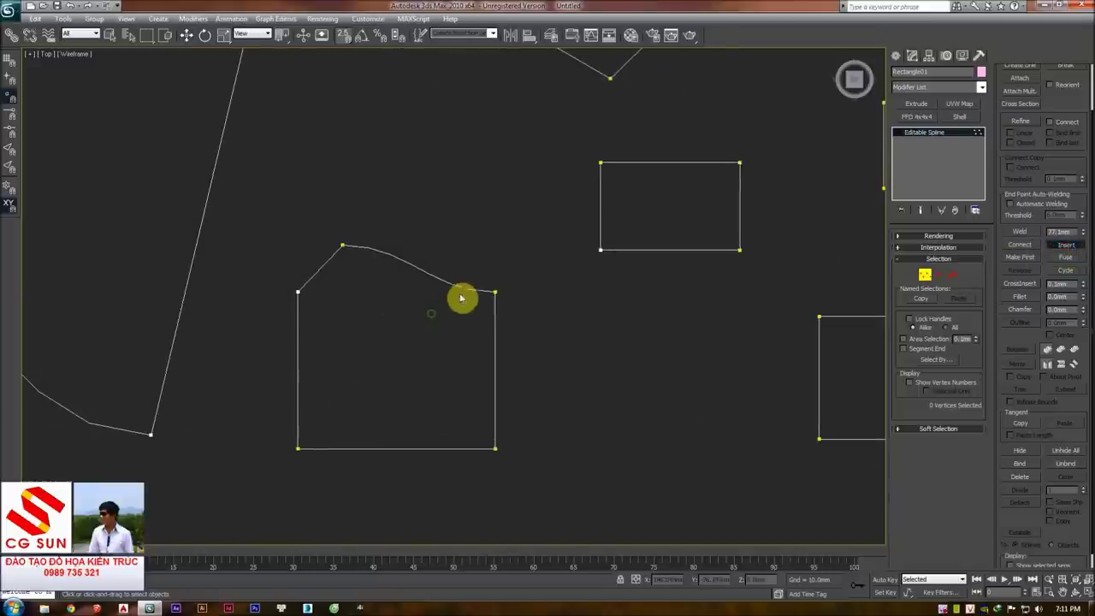
click(495, 309)
drag(506, 327, 467, 333)
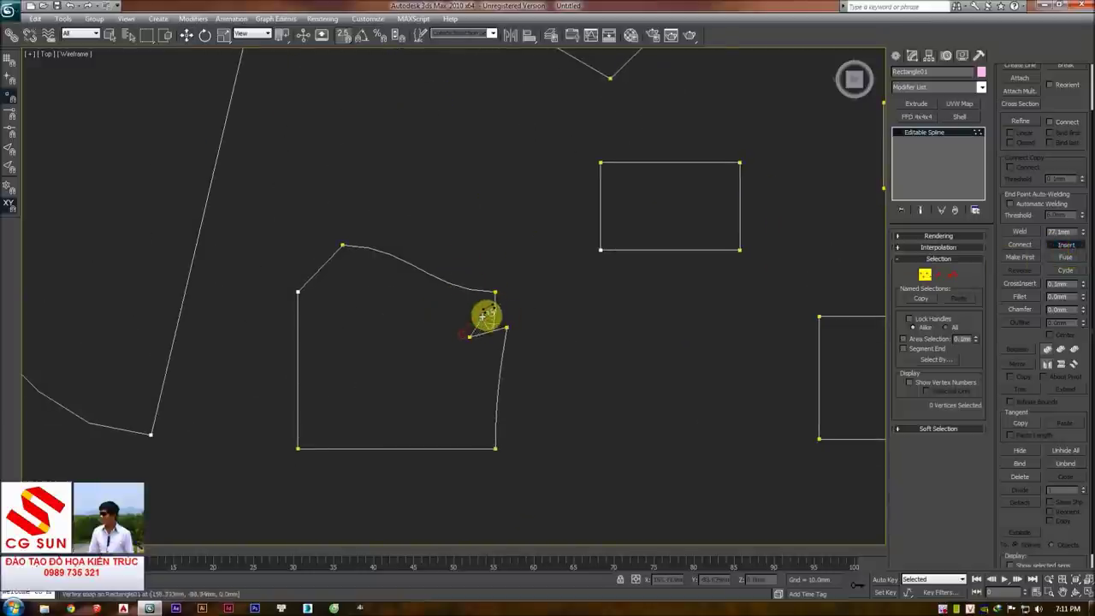
- Insert ten zigzag vertices along the outline's bottom edge up to the bottom-right corner
middle_drag(519, 306, 489, 244)
scroll(484, 247, up, 2)
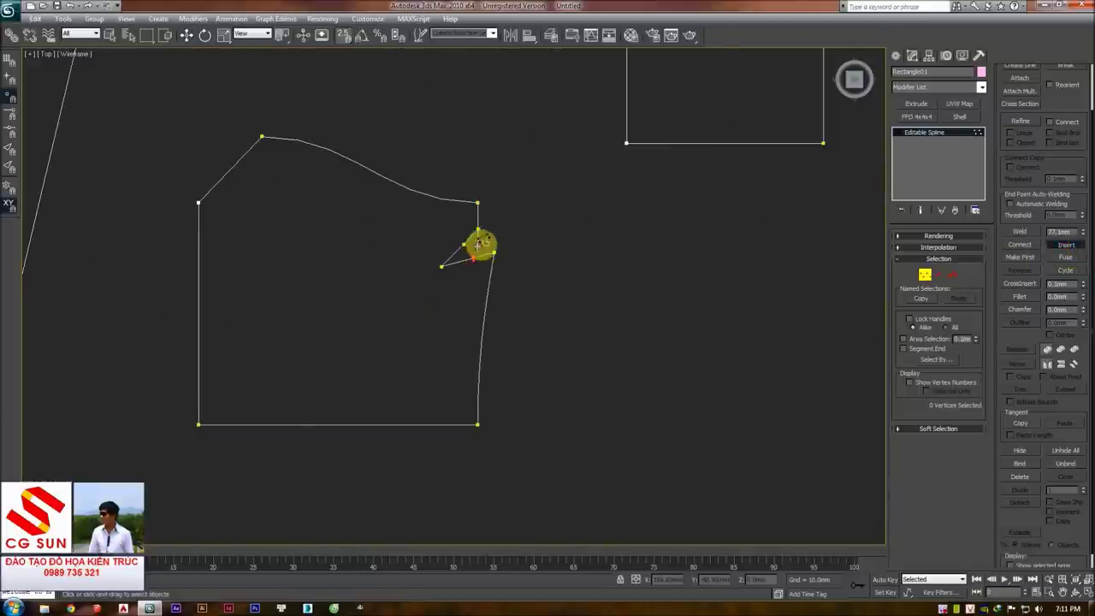
middle_drag(294, 384, 323, 357)
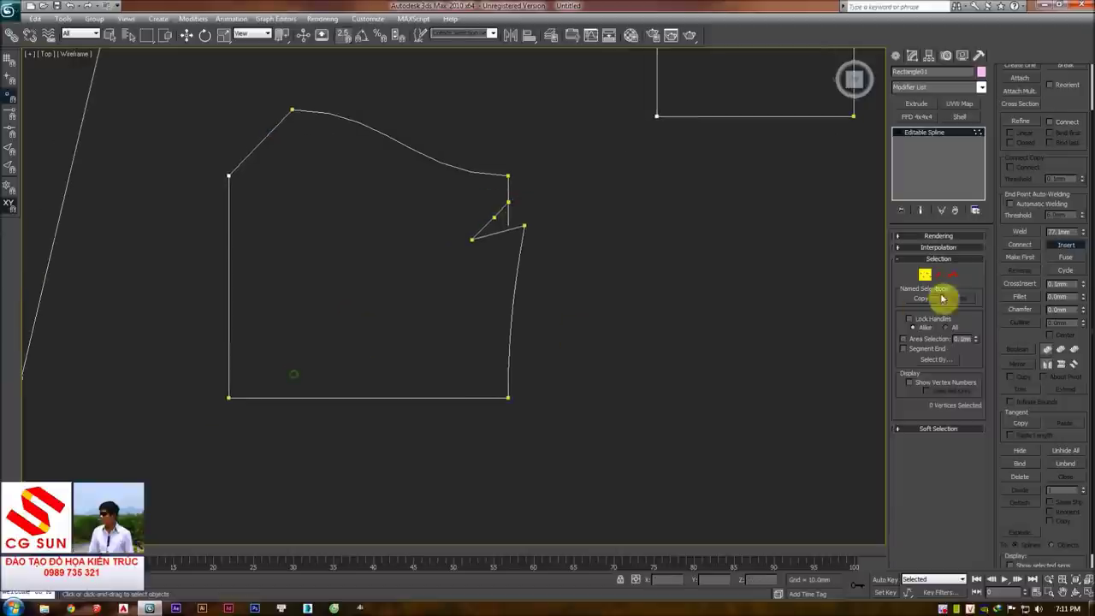
click(1065, 248)
click(248, 399)
click(281, 375)
click(304, 342)
click(318, 366)
click(328, 334)
click(332, 382)
click(360, 369)
click(370, 358)
click(403, 352)
click(409, 382)
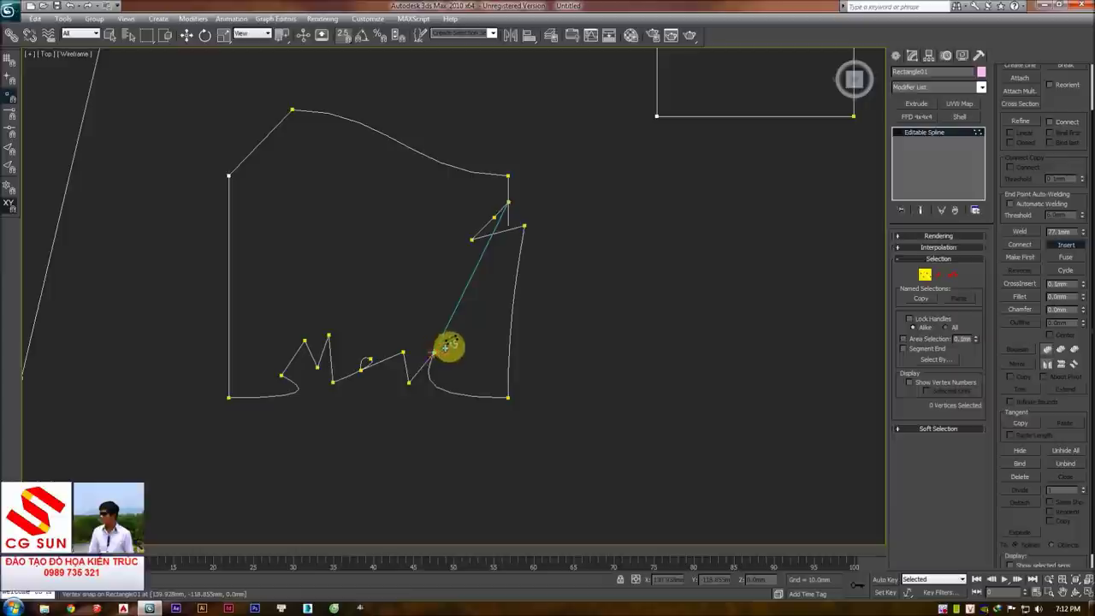
- Insert five zigzag vertices up the outline's right side
middle_drag(500, 333, 511, 336)
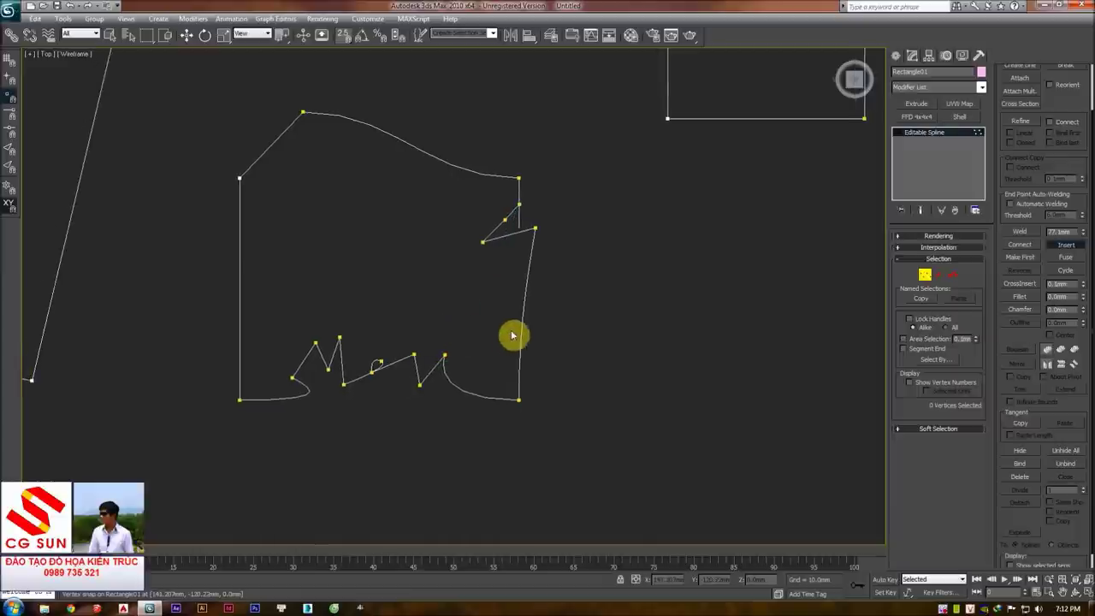
click(526, 321)
click(507, 321)
click(538, 296)
click(508, 279)
click(530, 268)
right_click(547, 256)
- Insert zigzag vertices along the small rectangle's bottom edge, ending at its corner
middle_drag(482, 266, 493, 269)
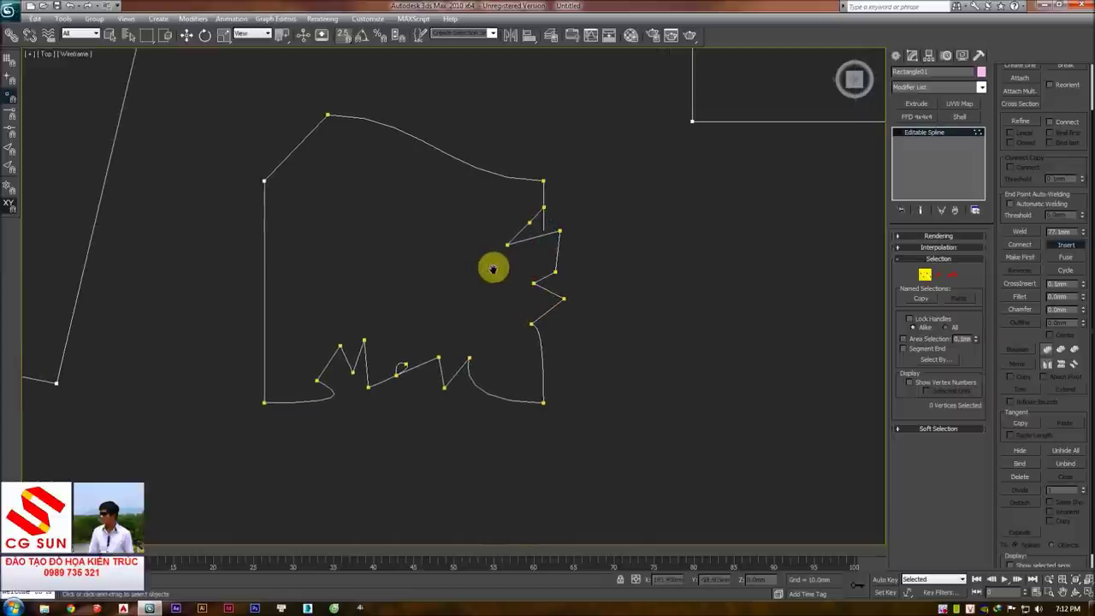
click(266, 362)
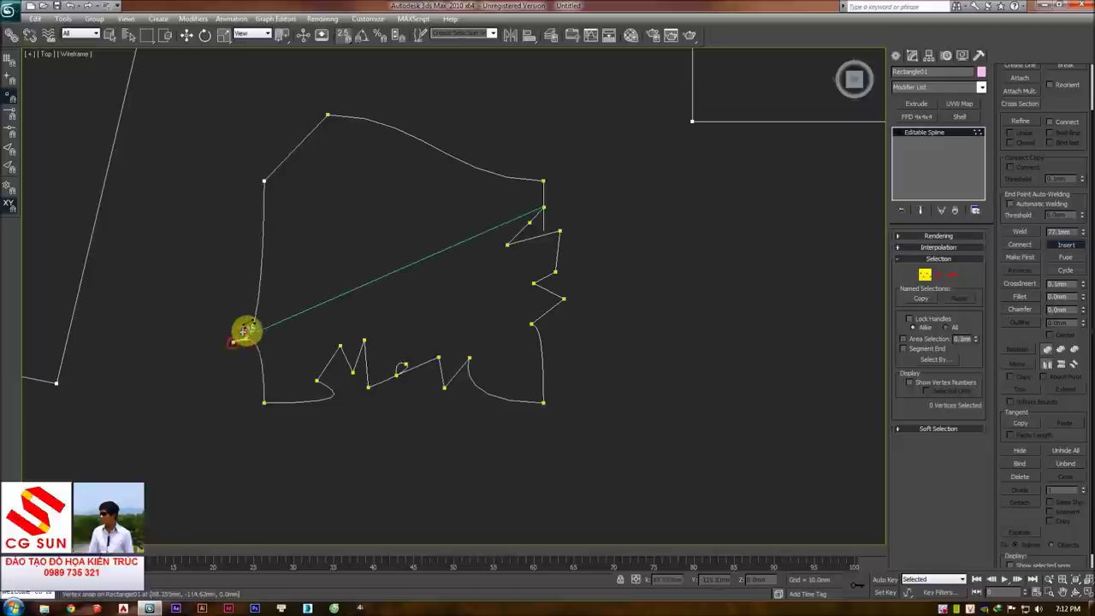
middle_drag(330, 275, 338, 288)
scroll(338, 288, down, 3)
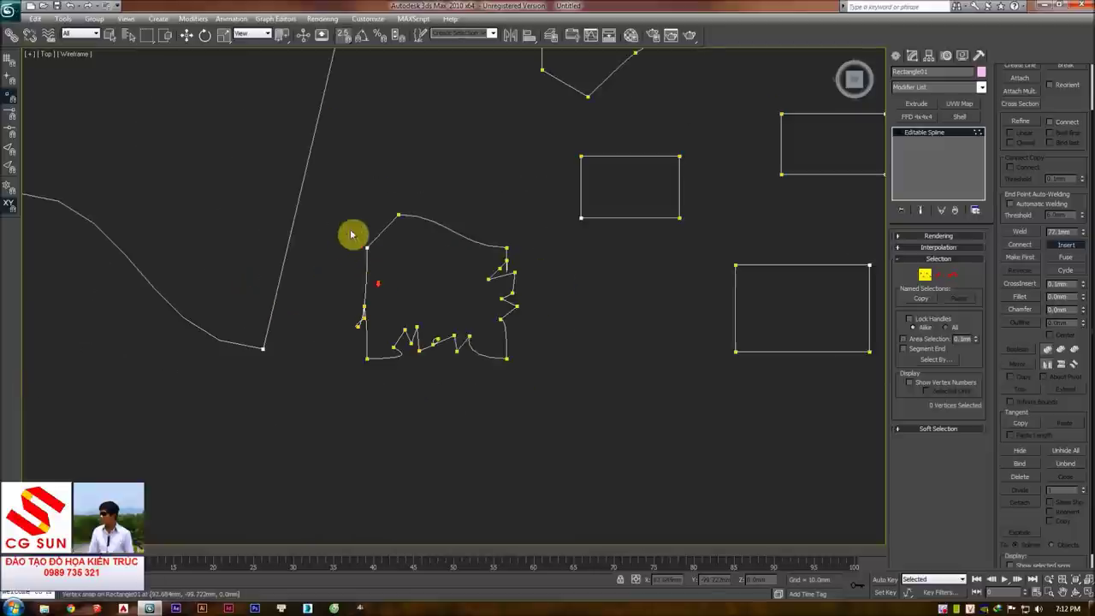
middle_drag(448, 291, 313, 343)
scroll(548, 252, up, 5)
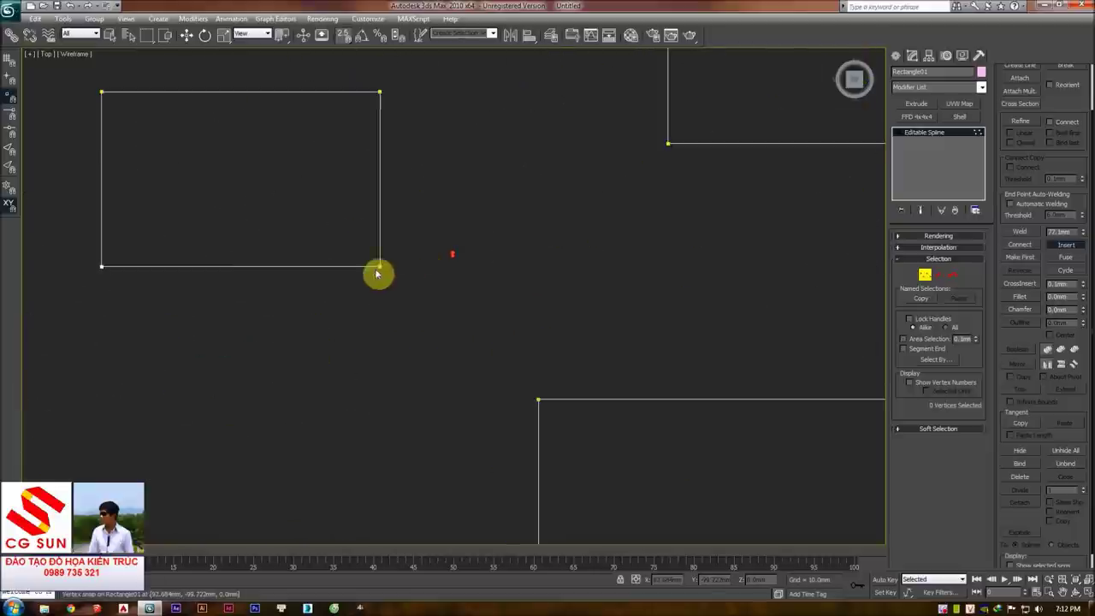
middle_drag(379, 274, 452, 281)
click(373, 280)
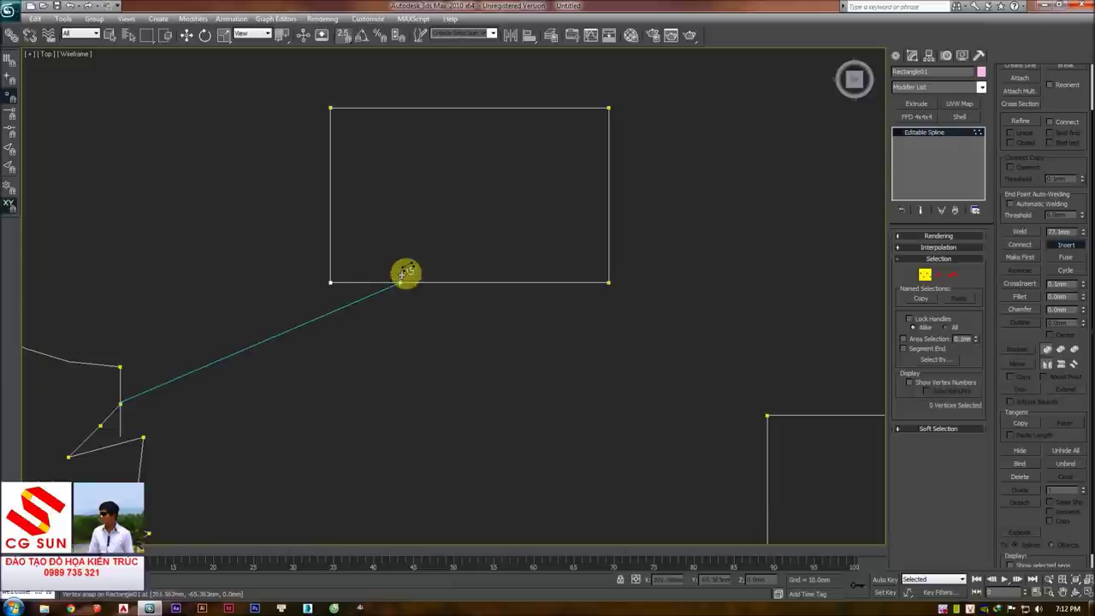
click(355, 341)
click(421, 300)
click(443, 346)
click(469, 289)
click(508, 332)
click(523, 281)
right_click(564, 312)
- Use Refine to add a single vertex on the rectangle's edge
middle_drag(662, 288, 618, 296)
scroll(1056, 190, up, 1)
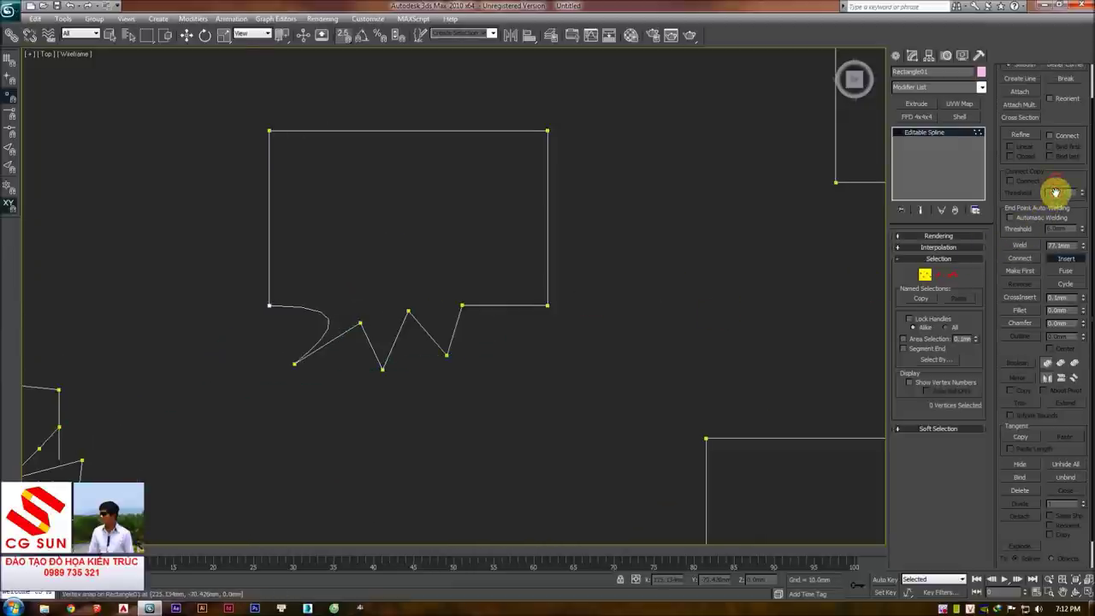
click(1020, 136)
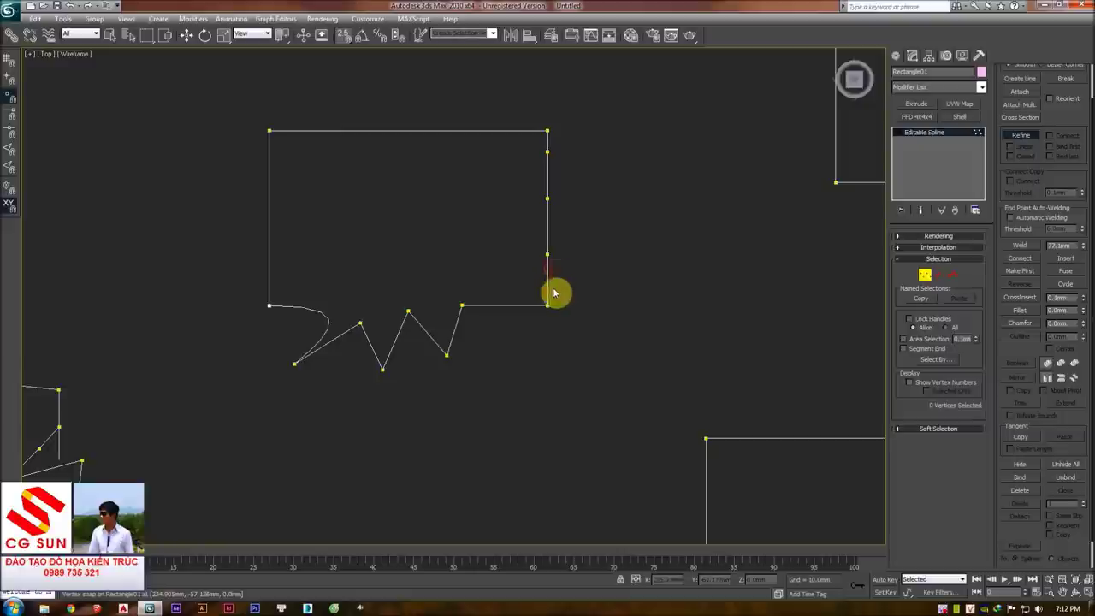
click(516, 304)
right_click(750, 310)
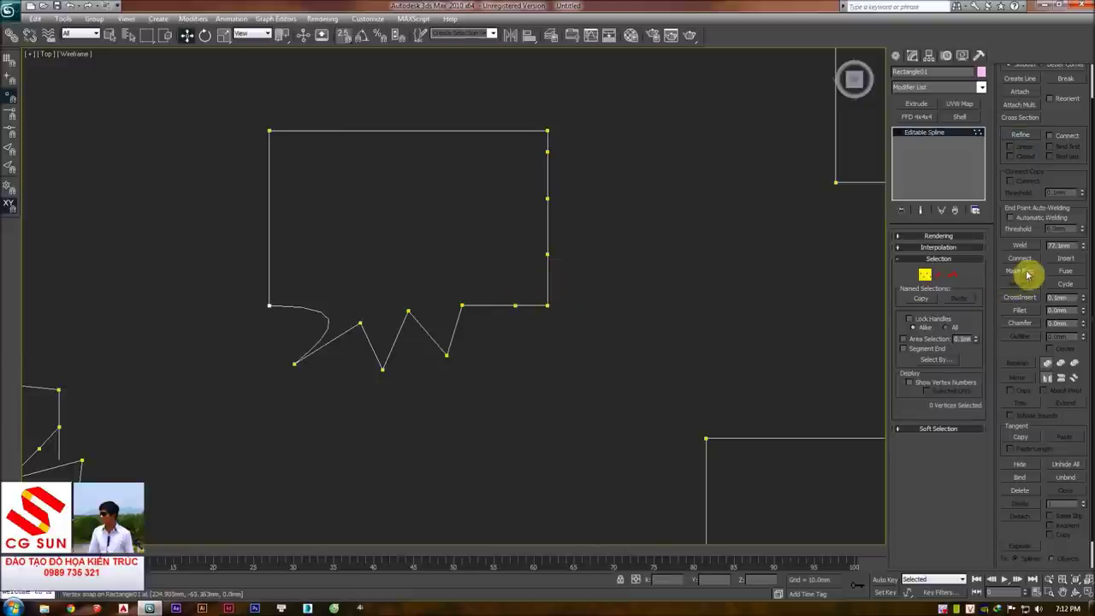
- Insert vertices into the lower rectangle's top edge to twist it into a curly loop
click(1066, 259)
mouse_move(527, 322)
middle_down()
mouse_move(499, 311)
mouse_move(453, 345)
middle_up()
click(452, 349)
click(477, 272)
click(566, 300)
click(536, 352)
click(447, 325)
click(504, 386)
click(547, 415)
click(497, 451)
click(459, 425)
right_click(469, 380)
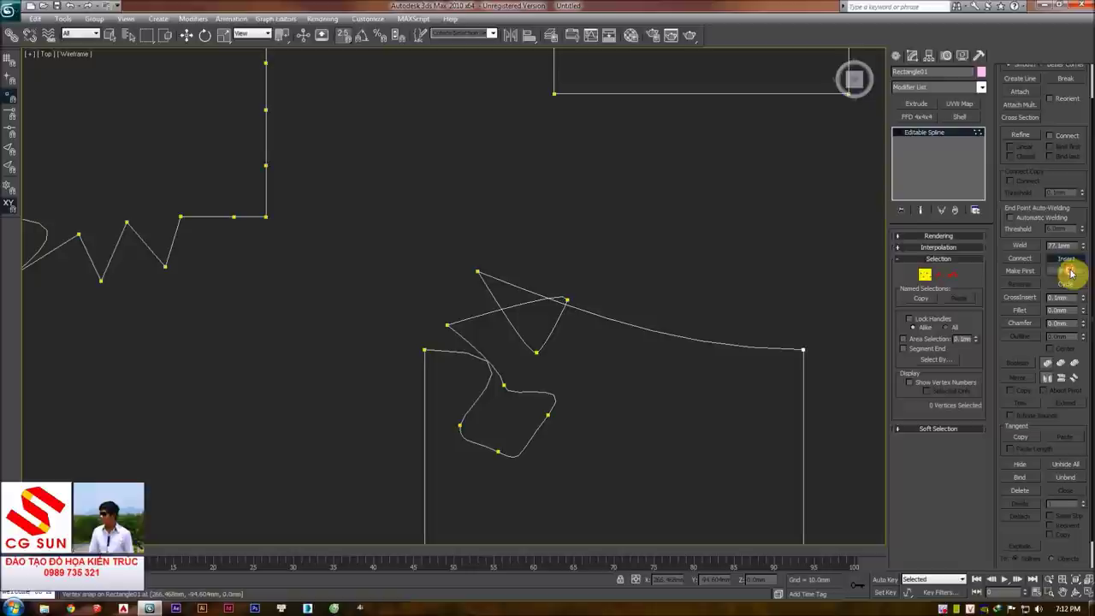
scroll(612, 247, down, 2)
scroll(589, 259, down, 4)
scroll(560, 266, up, 3)
middle_drag(559, 266, 660, 252)
scroll(489, 268, down, 3)
scroll(479, 310, up, 2)
scroll(508, 303, down, 3)
scroll(509, 303, down, 1)
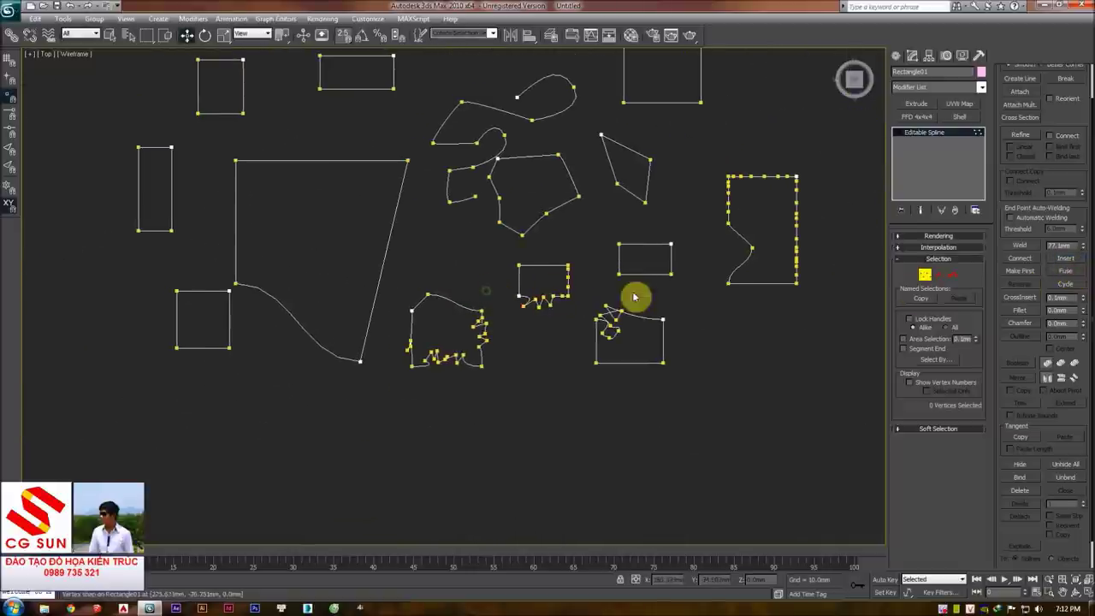
- Box-select the lower-right junction vertices and merge them into one point
scroll(638, 296, up, 1)
middle_drag(736, 298, 615, 296)
scroll(556, 282, up, 3)
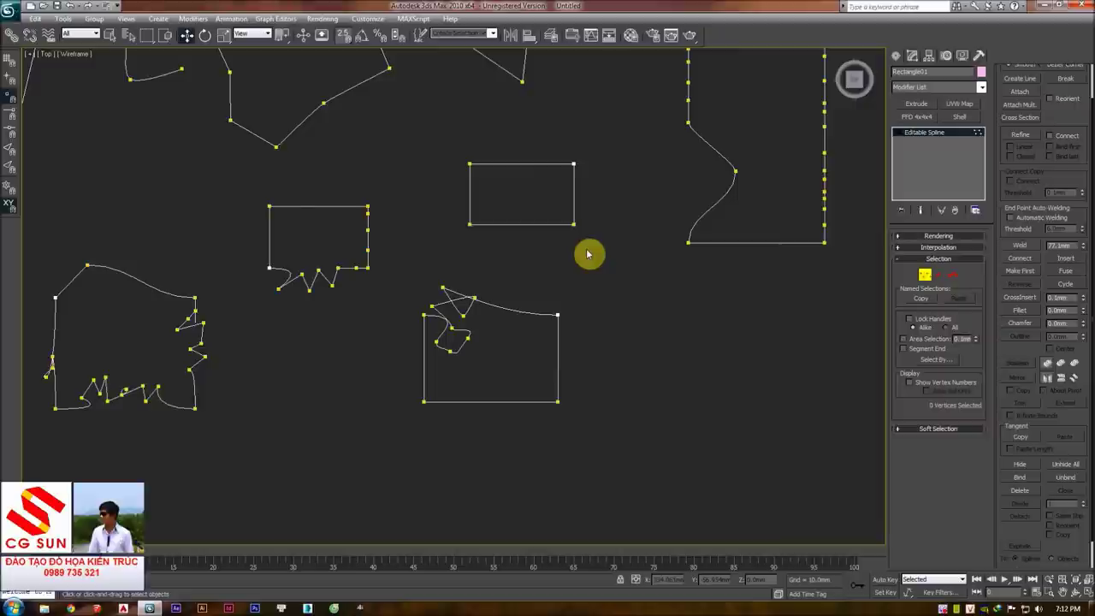
scroll(588, 254, up, 2)
drag(567, 173, 809, 398)
drag(579, 171, 809, 393)
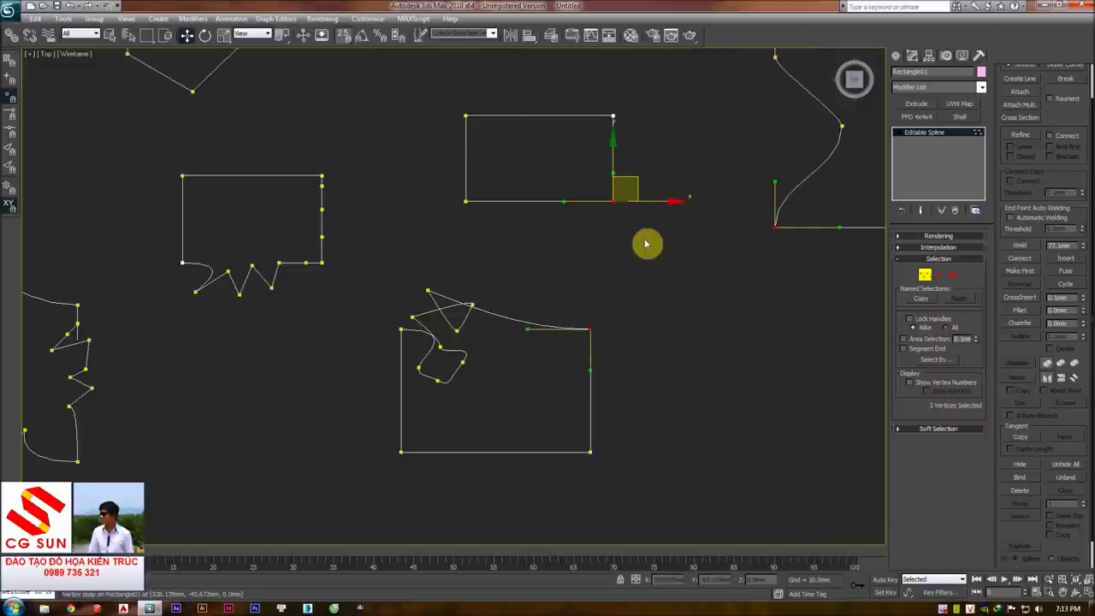
click(1068, 275)
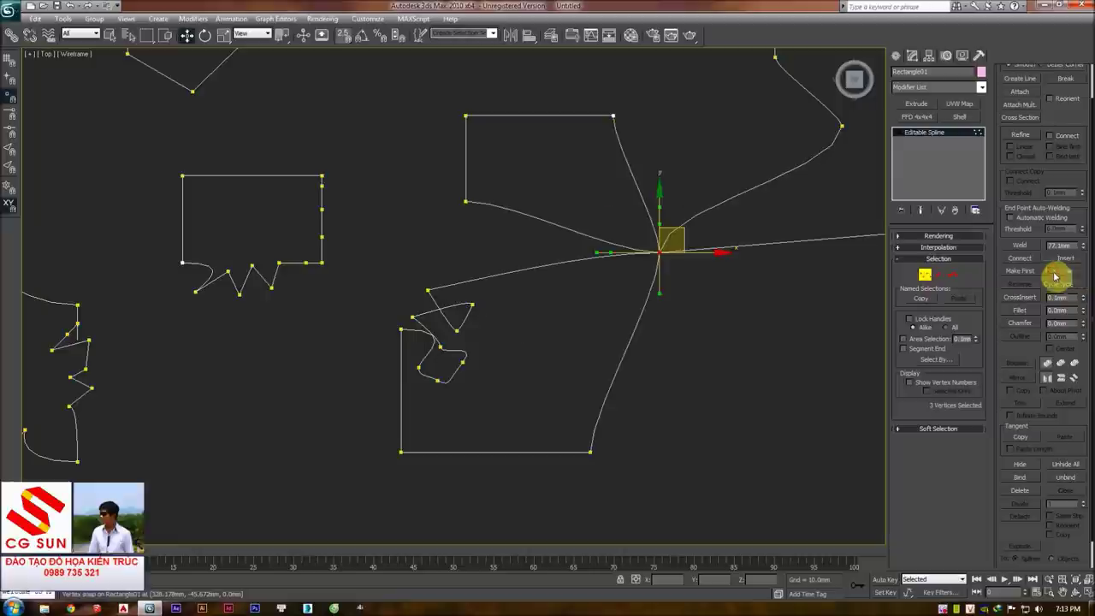
click(677, 274)
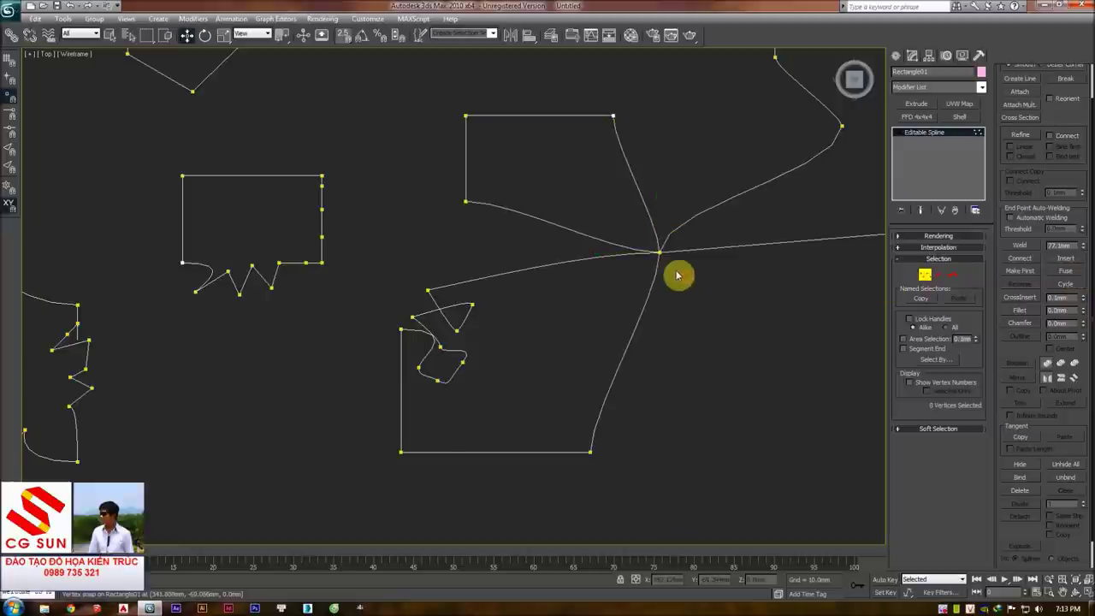
- Try pulling one spline end away from the junction, then undo the move
scroll(638, 276, up, 4)
middle_drag(587, 282, 552, 311)
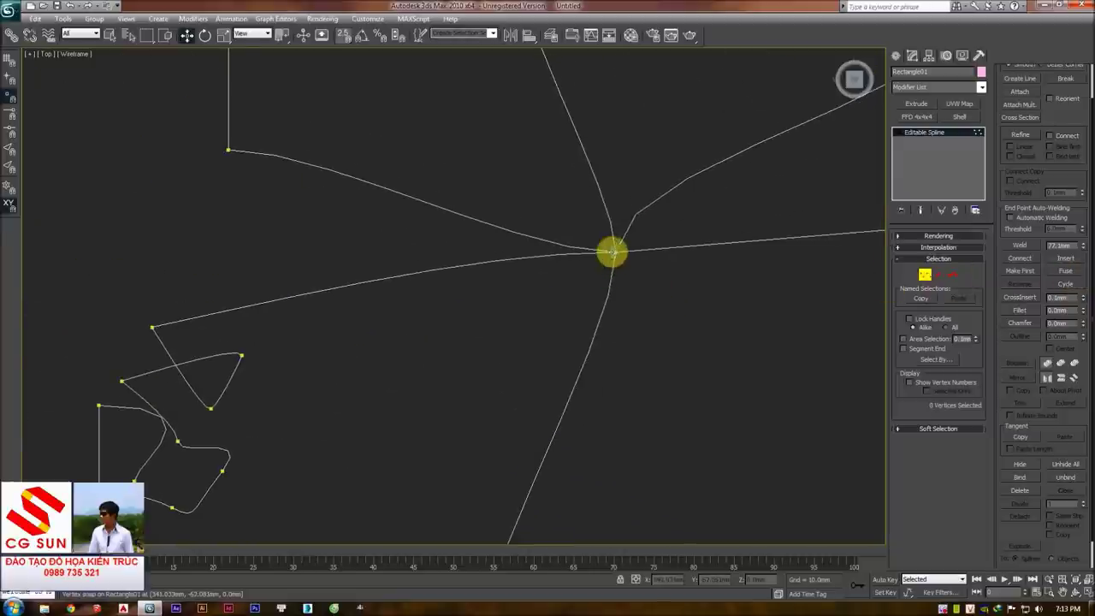
drag(613, 254, 578, 299)
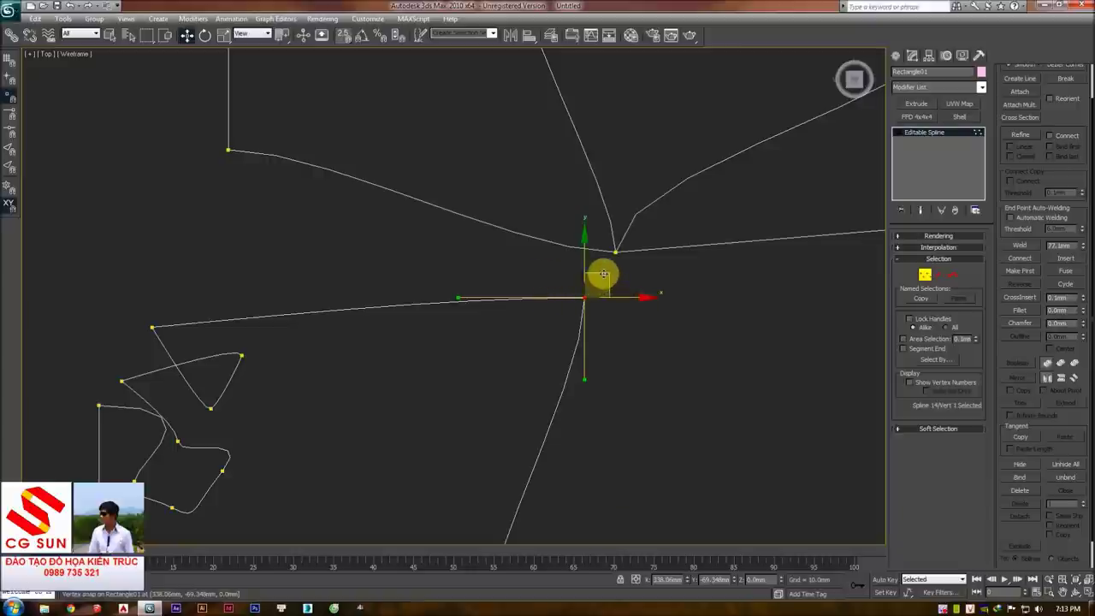
key(ctrl+z)
click(587, 245)
scroll(525, 236, down, 3)
- Select the junction vertex and move it down and left, pulling the ends apart
click(534, 273)
scroll(565, 265, up, 4)
click(615, 252)
click(616, 252)
mouse_move(630, 234)
mouse_down()
mouse_move(635, 281)
mouse_move(647, 281)
mouse_up()
click(623, 258)
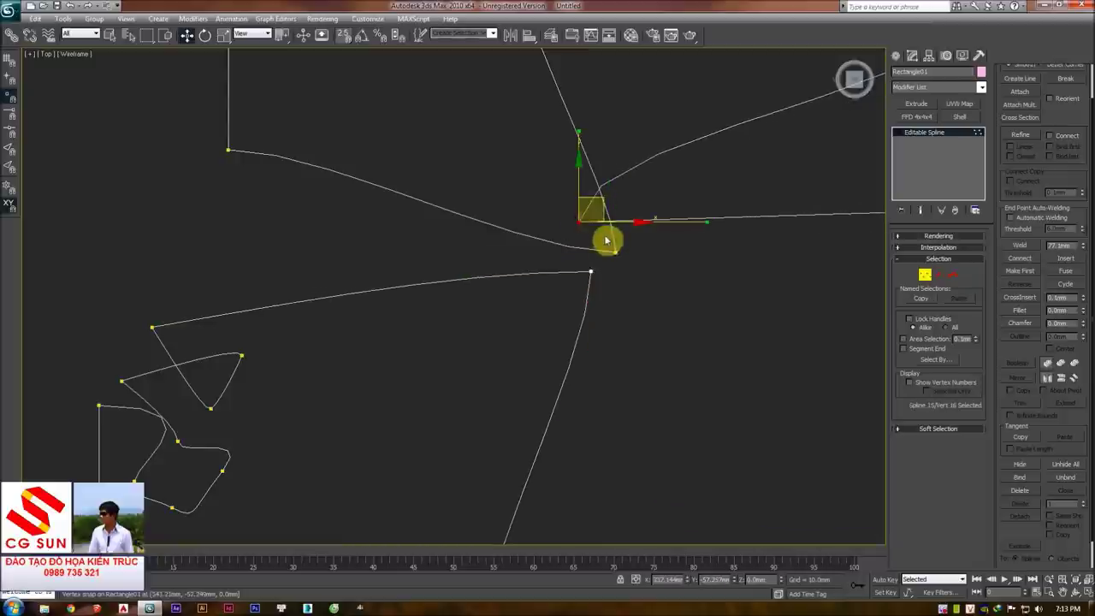
click(668, 335)
scroll(668, 335, down, 5)
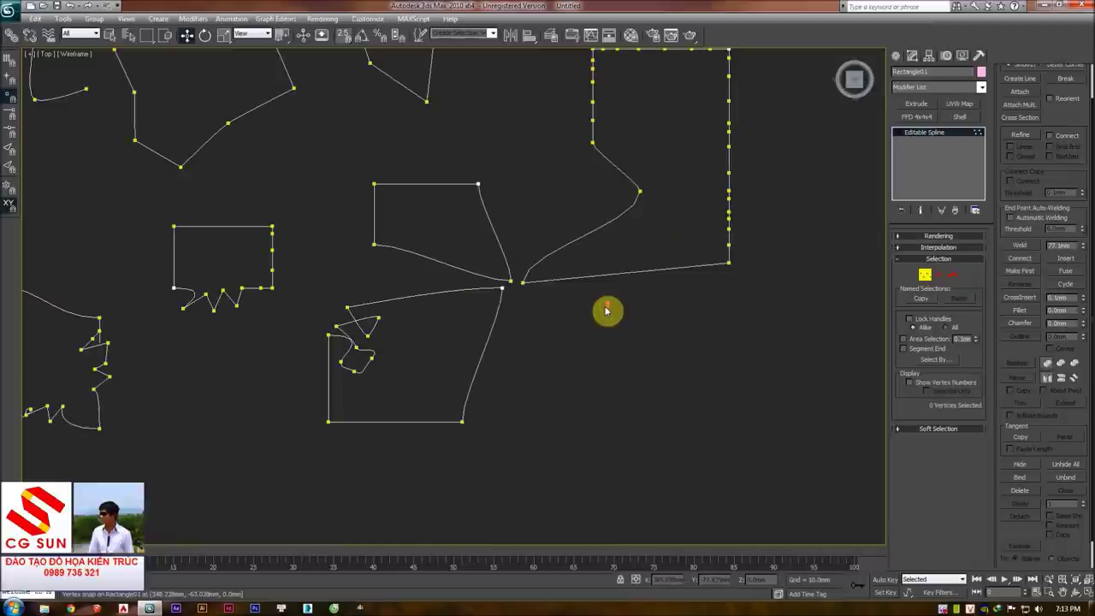
middle_drag(606, 311, 542, 323)
- Window-select the small square's two right corners and Fuse them into a single tip
scroll(318, 285, down, 2)
middle_drag(91, 324, 300, 300)
middle_drag(674, 325, 751, 332)
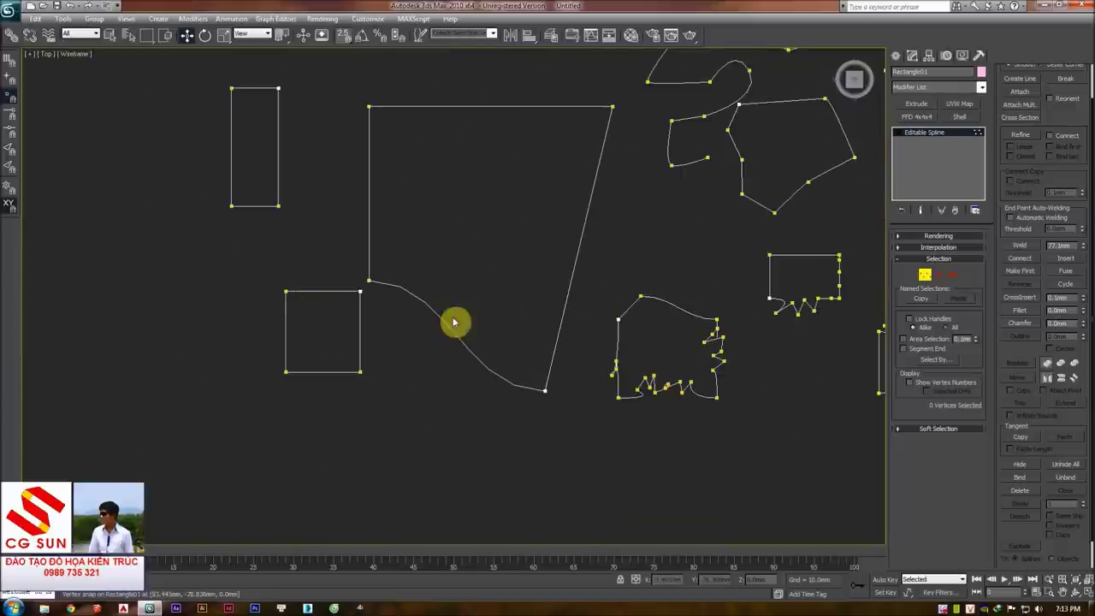
key(2)
click(352, 333)
key(1)
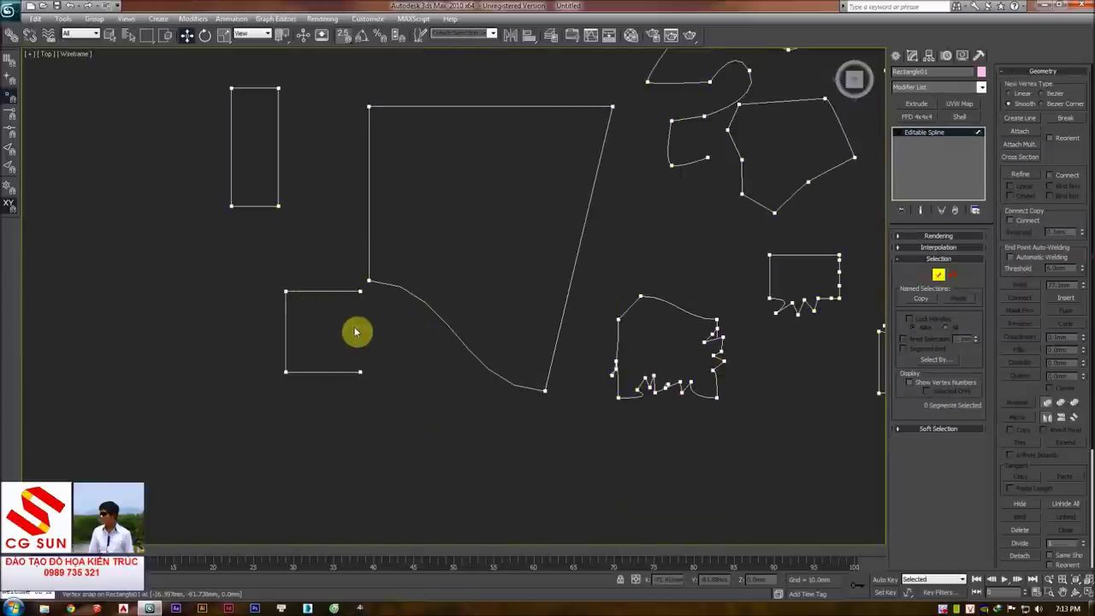
scroll(365, 308, up, 3)
drag(298, 266, 362, 460)
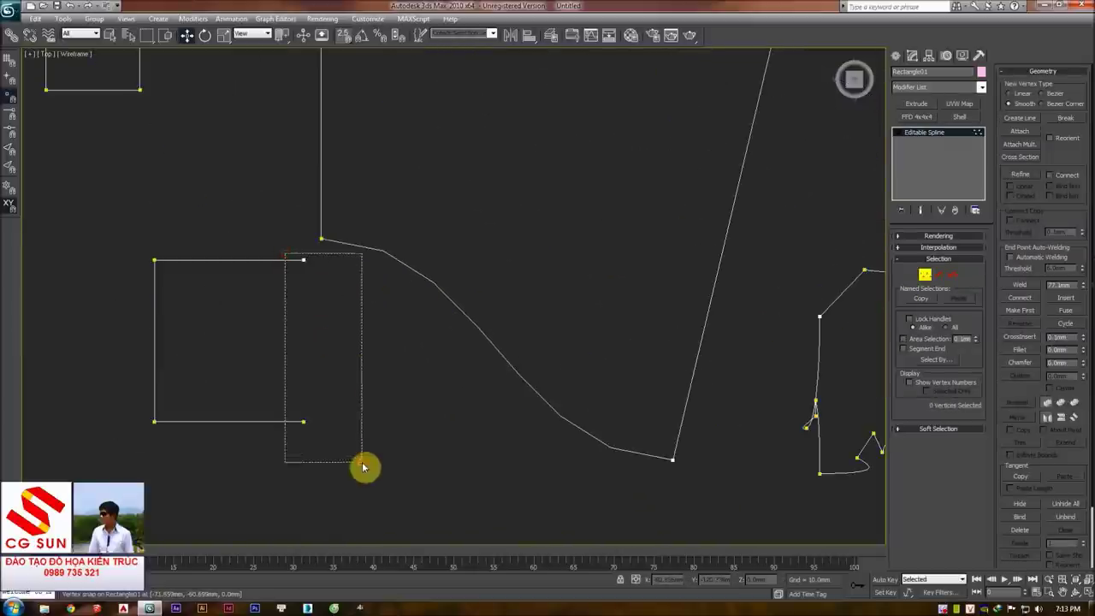
click(1063, 311)
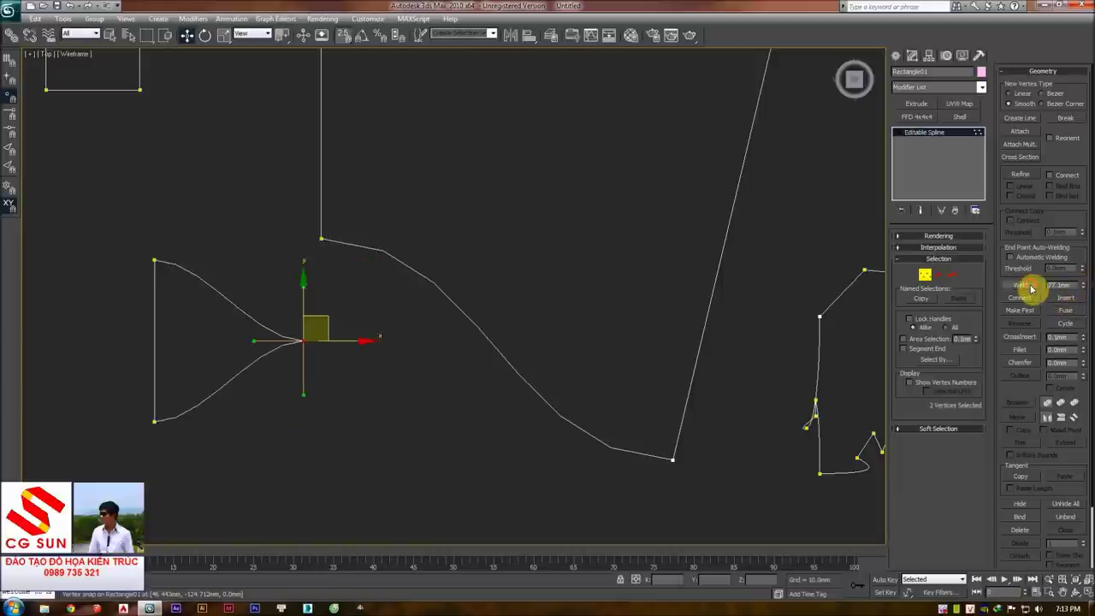
drag(267, 324, 448, 420)
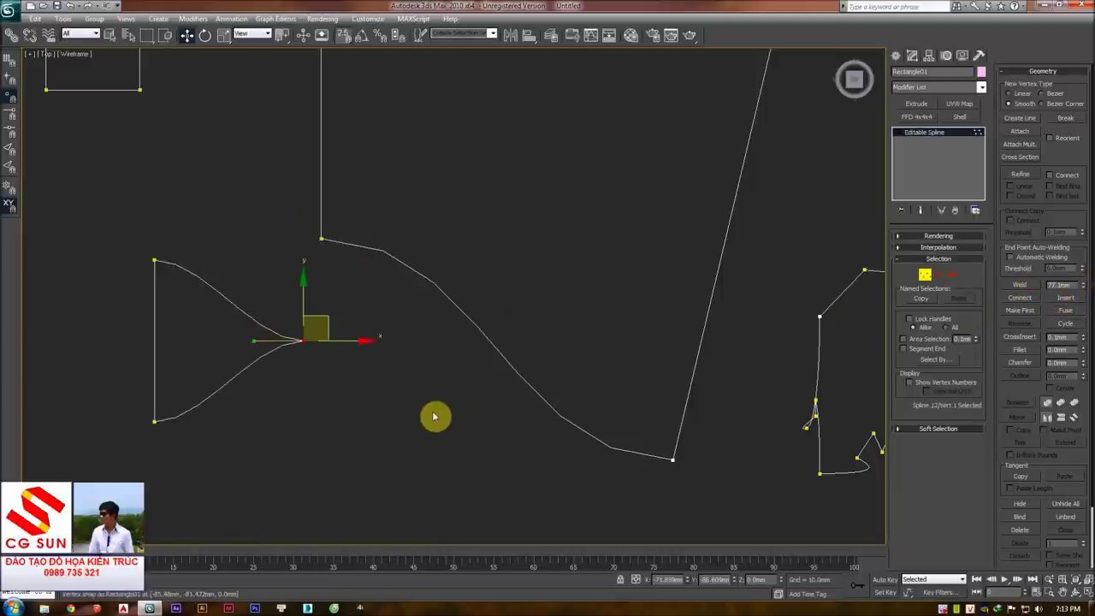
click(418, 408)
scroll(530, 359, down, 3)
middle_drag(619, 318, 587, 324)
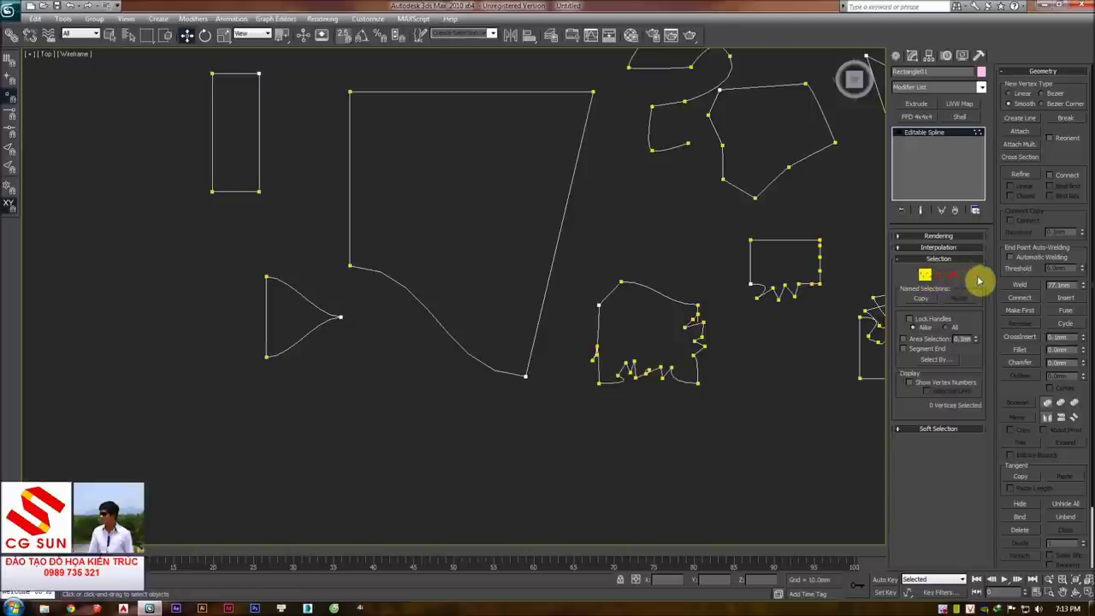
- Pan and zoom the Top view to fit the outlines, leaving empty space below for a new Line
click(897, 58)
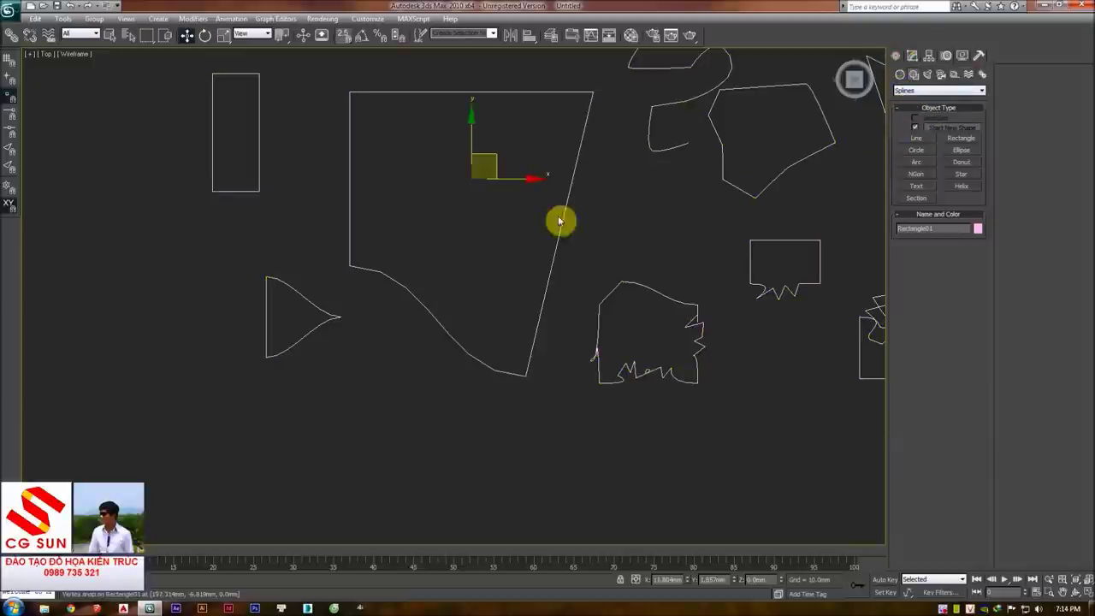
middle_drag(733, 201, 591, 161)
scroll(583, 162, down, 4)
click(916, 138)
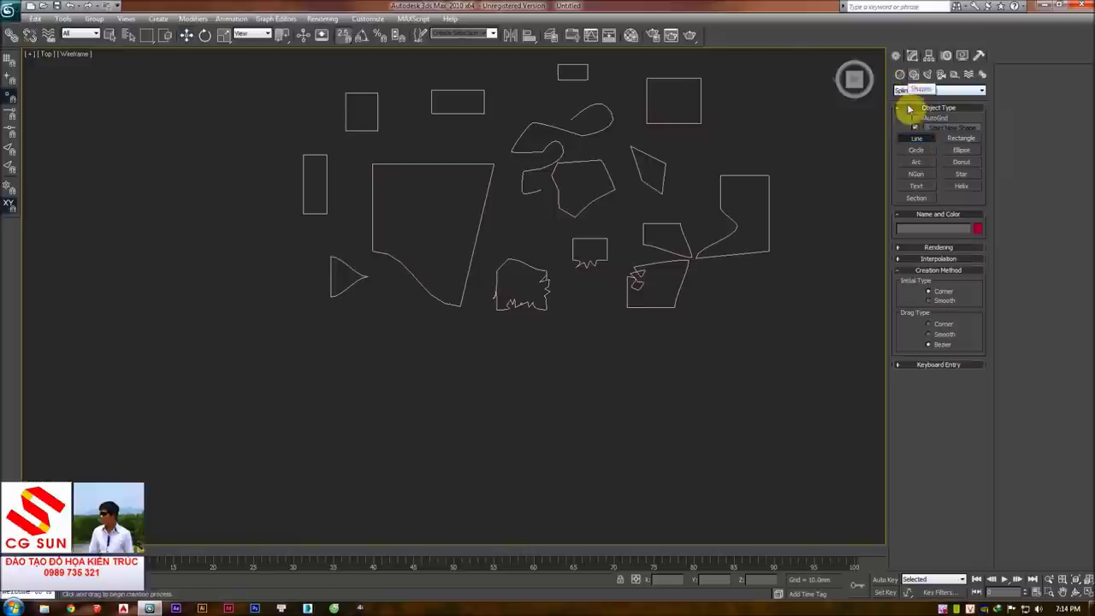
middle_drag(576, 274, 543, 259)
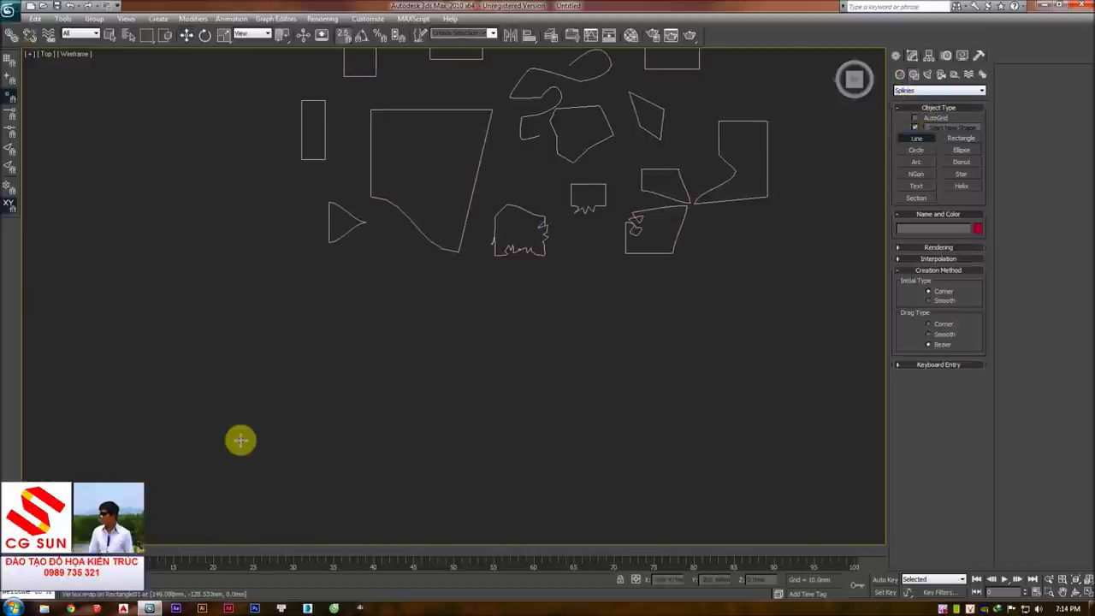
- Draw a nine-point open zigzag line left to right beneath the outlines
click(195, 440)
click(343, 322)
click(421, 435)
click(506, 341)
click(587, 423)
click(634, 342)
click(700, 419)
click(737, 341)
click(774, 412)
right_click(766, 376)
right_click(758, 342)
- Select the new zigzag Line01 and bring it up for editing
click(704, 316)
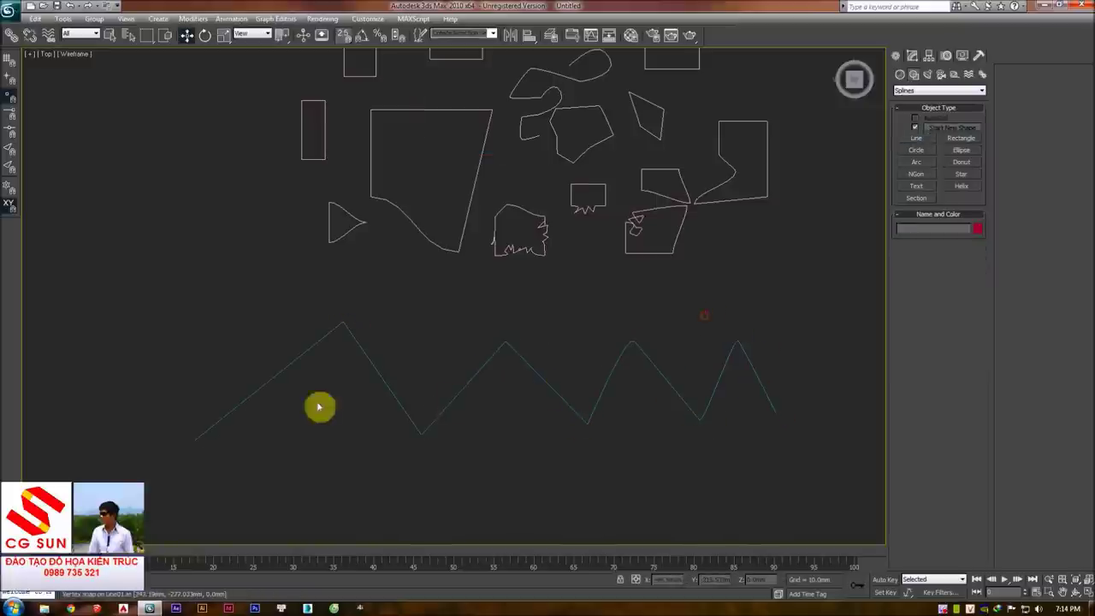
click(201, 439)
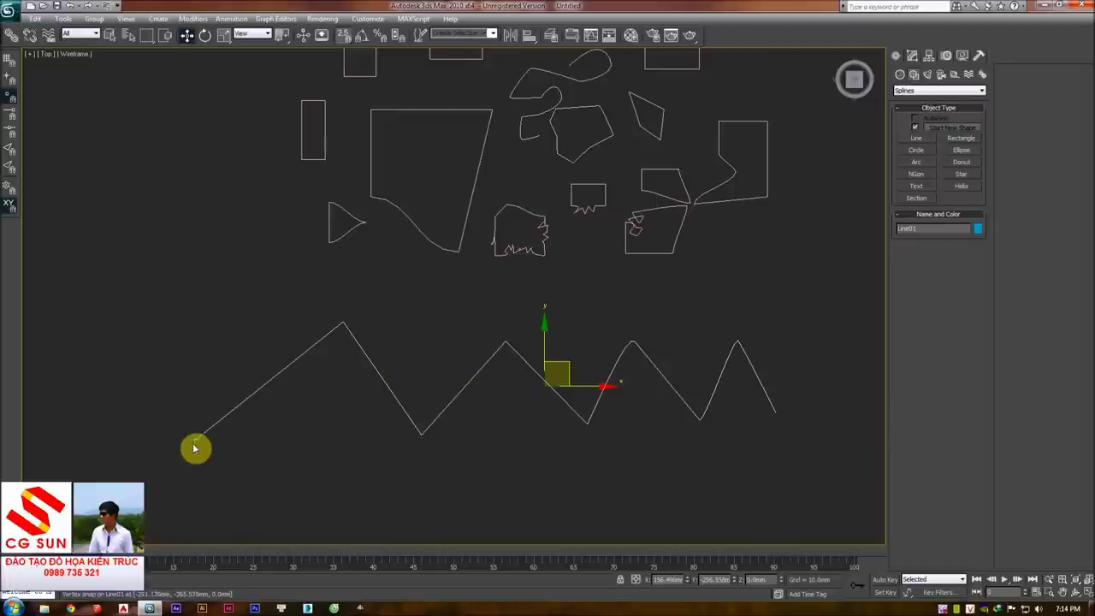
right_click(248, 446)
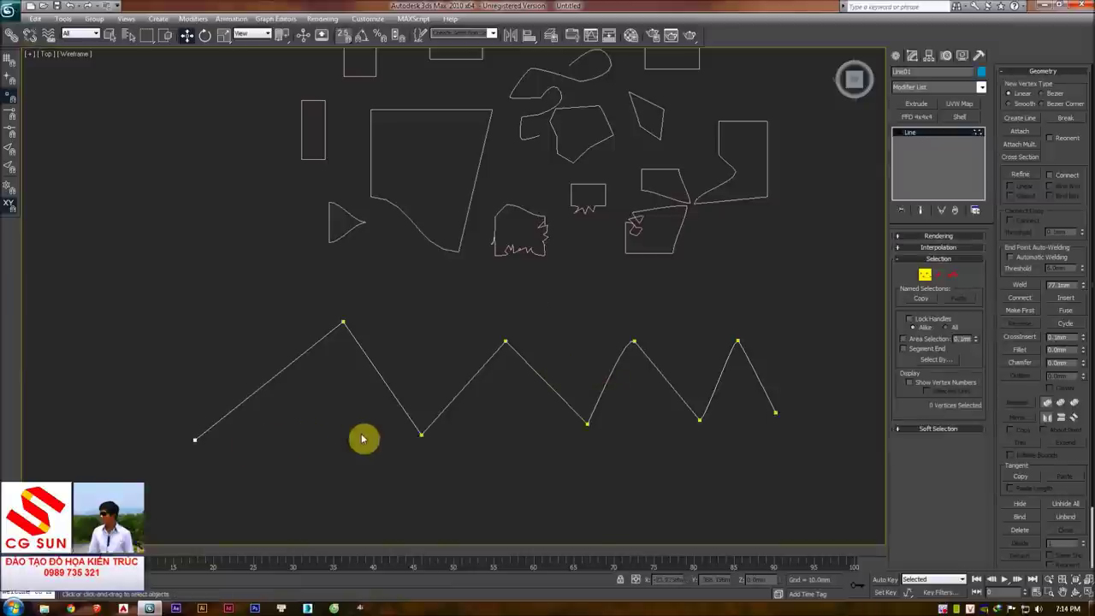
- At vertex level, make the zigzag's right-hand end vertex its first vertex
key(1)
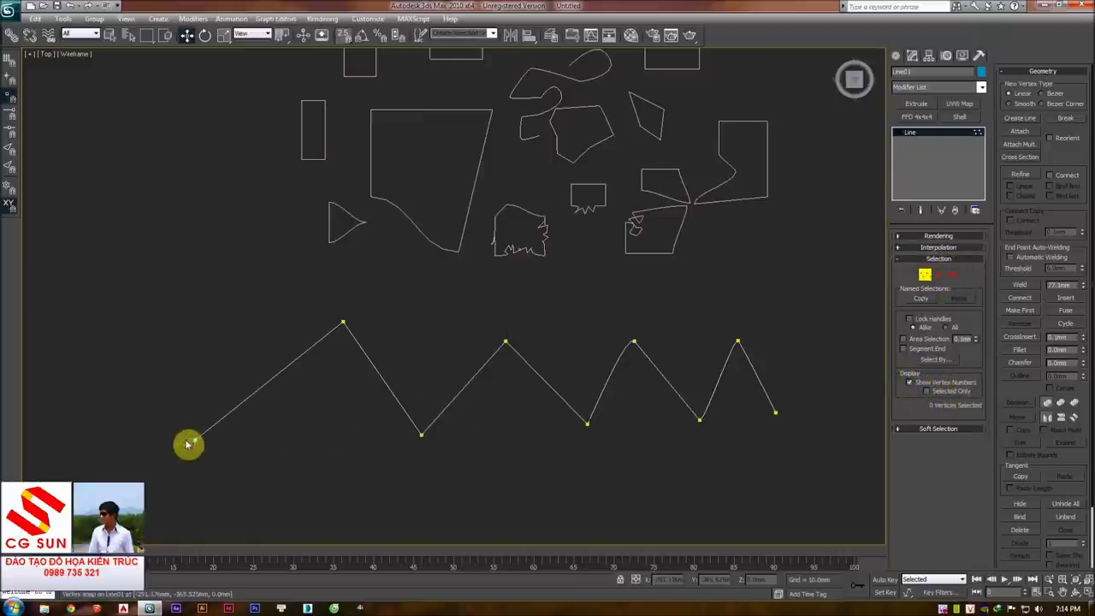
click(775, 412)
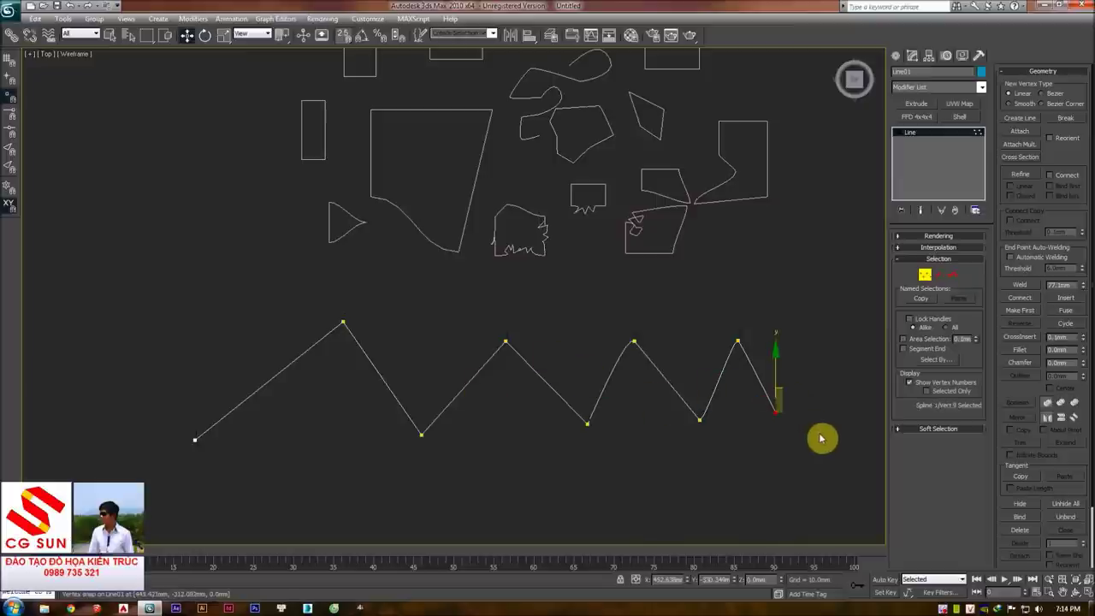
scroll(746, 346, up, 2)
scroll(739, 320, down, 2)
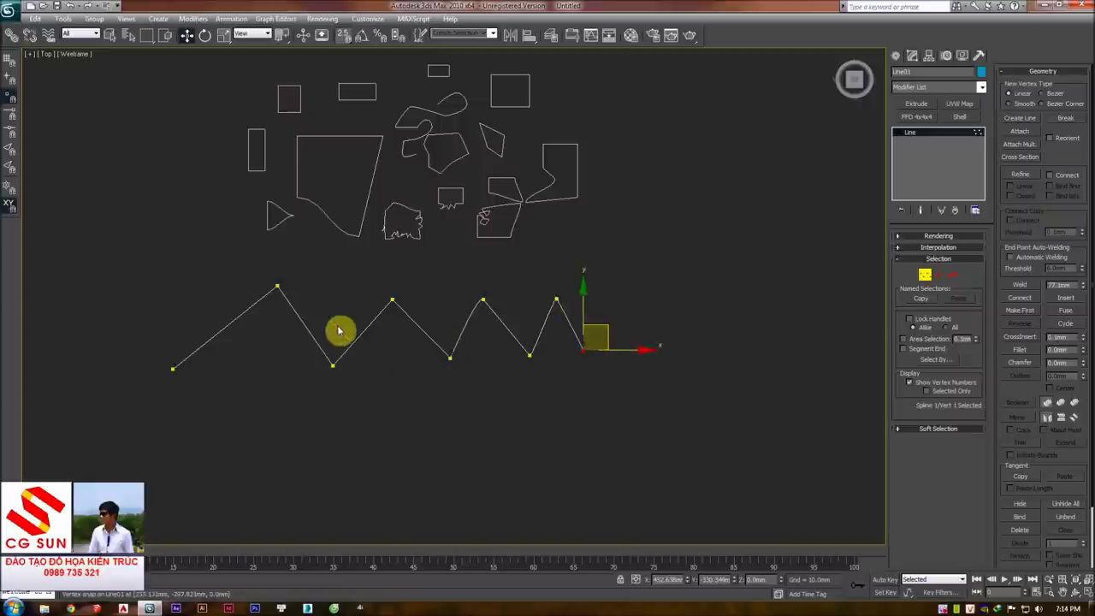
click(1011, 310)
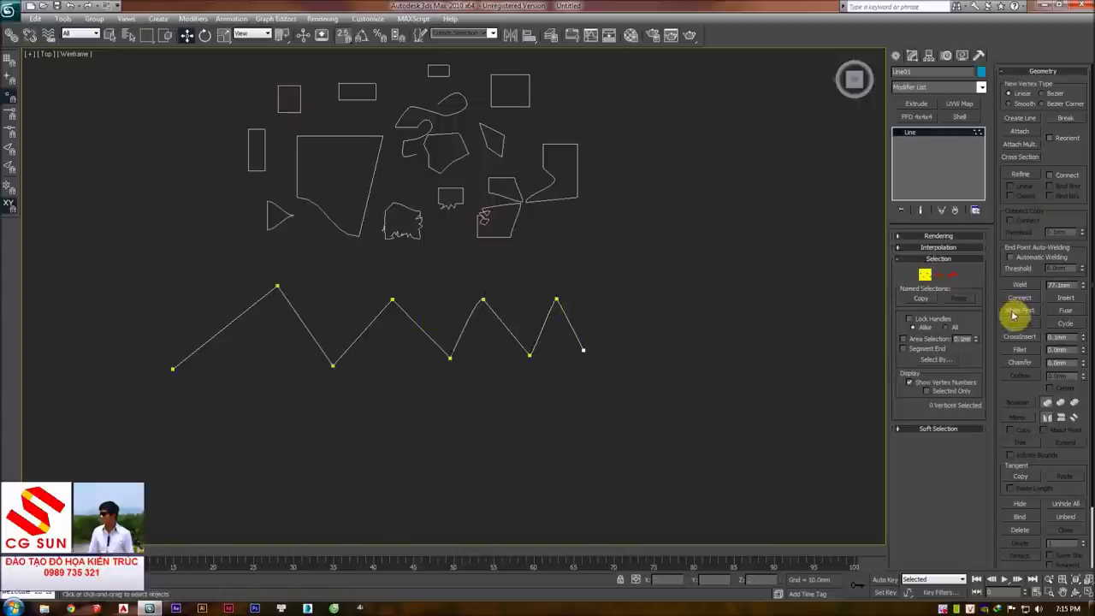
scroll(1058, 225, down, 1)
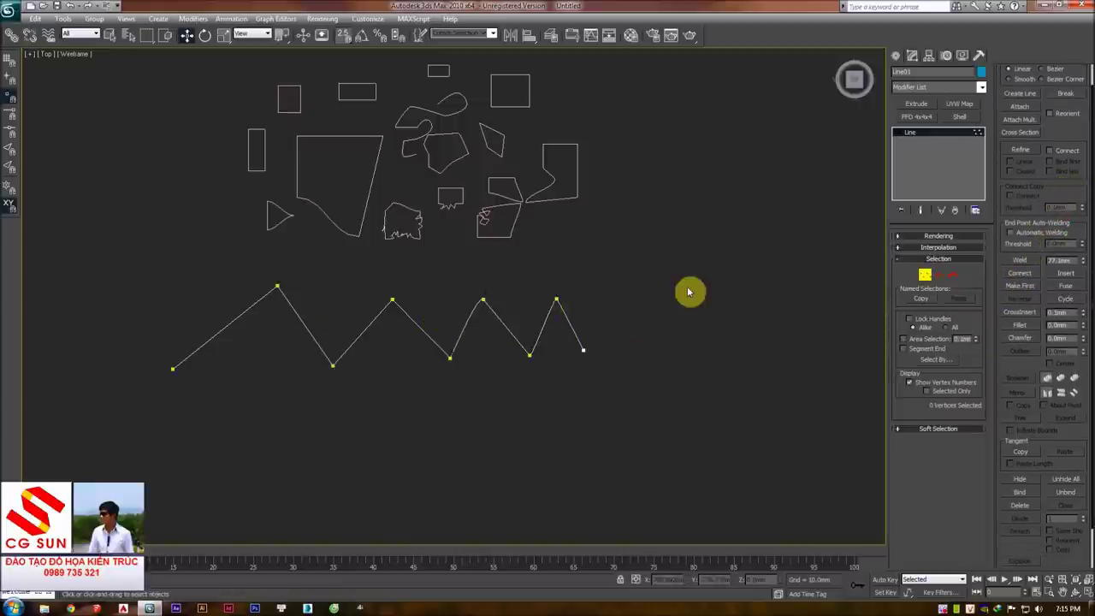
scroll(627, 313, up, 3)
- Return to vertex level on the zigzag and pan the view right and up
key(1)
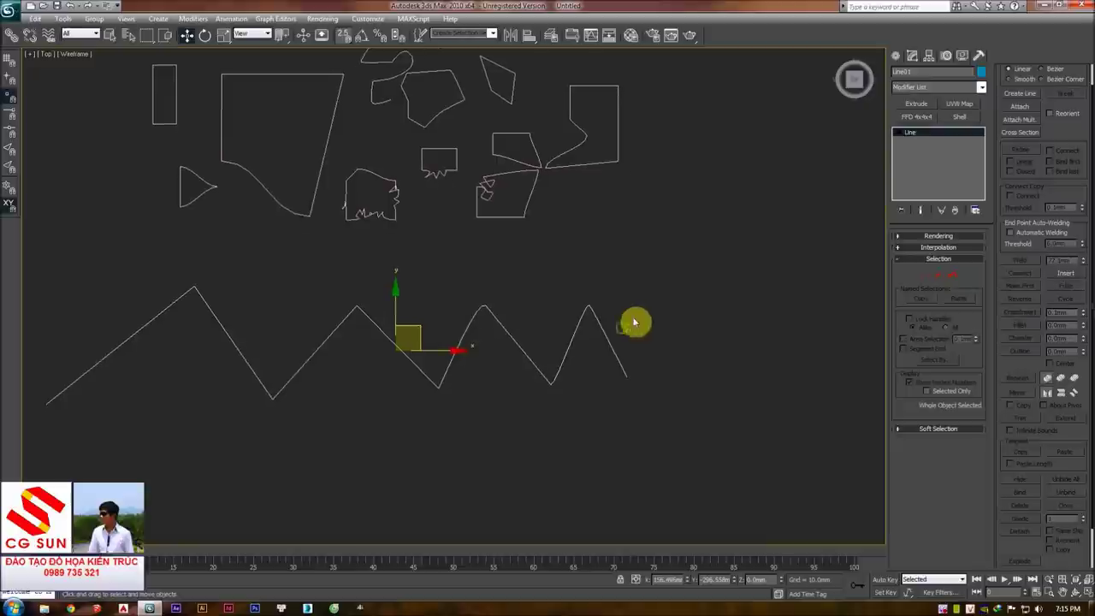
key(1)
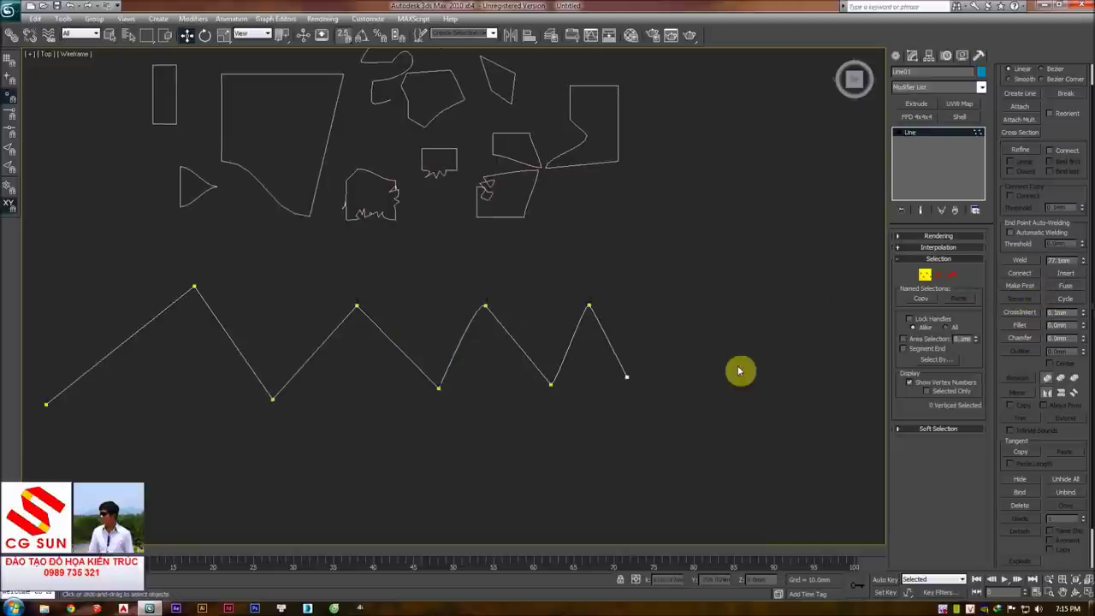
middle_drag(691, 351, 743, 325)
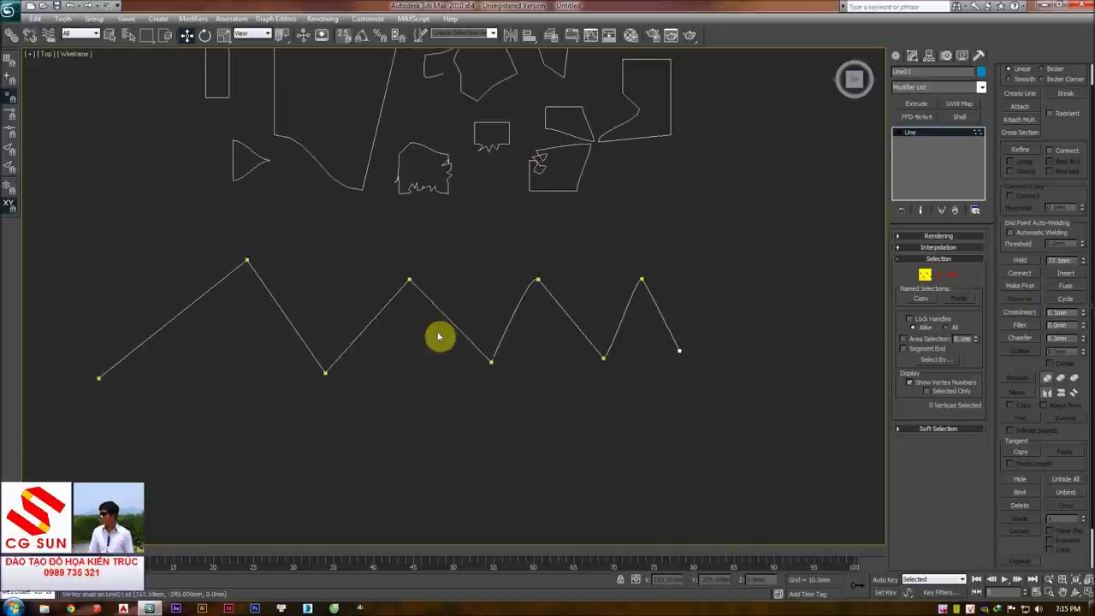
drag(1026, 360, 1026, 349)
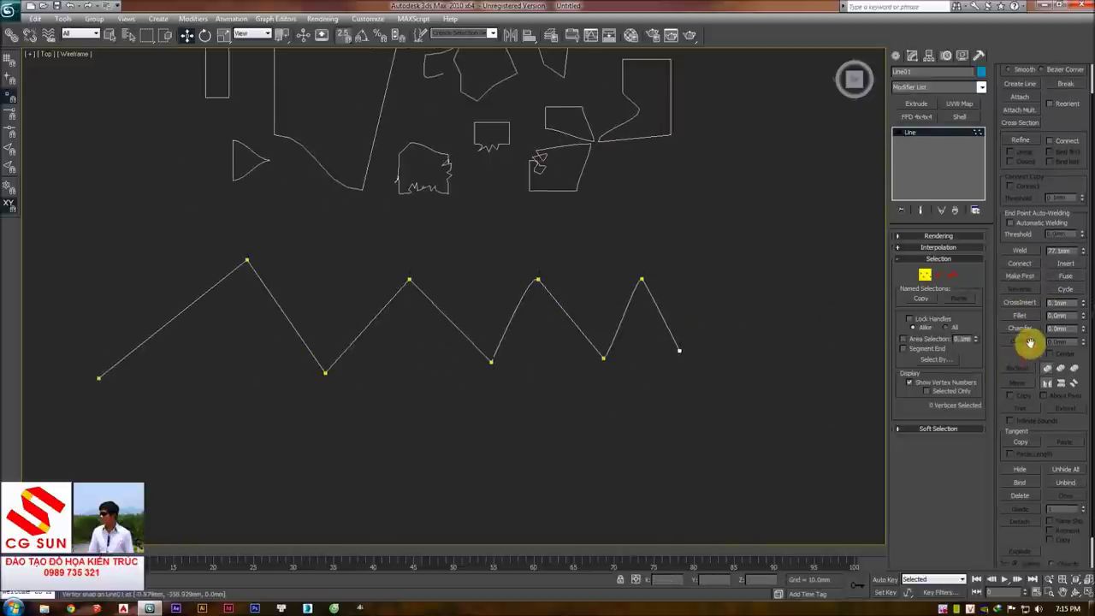
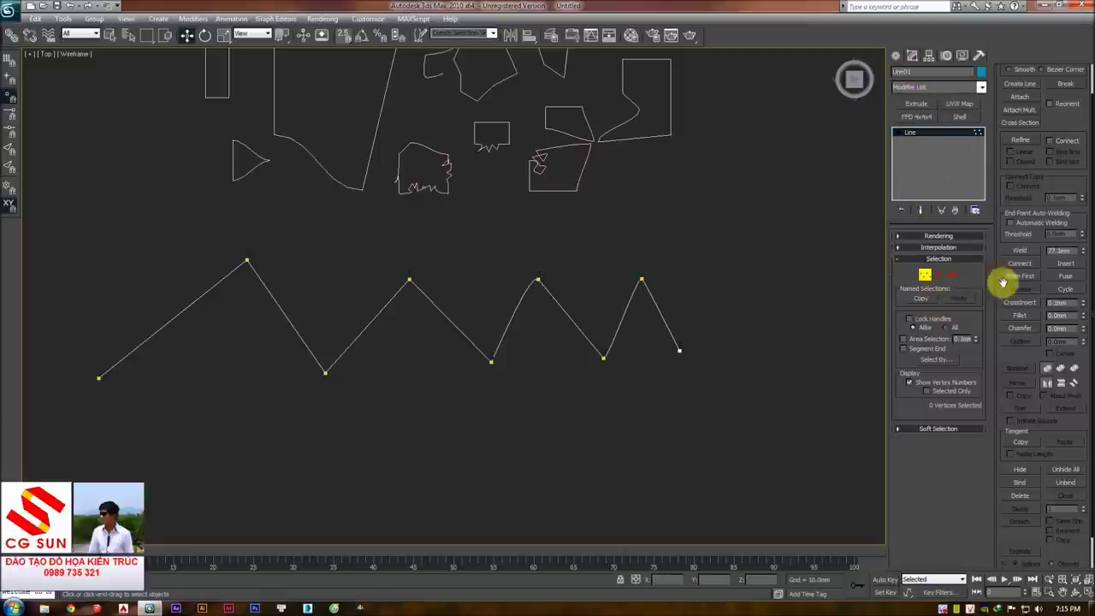
- Draw a first straight two-point line in the empty space right of the zigzag
click(896, 55)
middle_drag(787, 160, 572, 157)
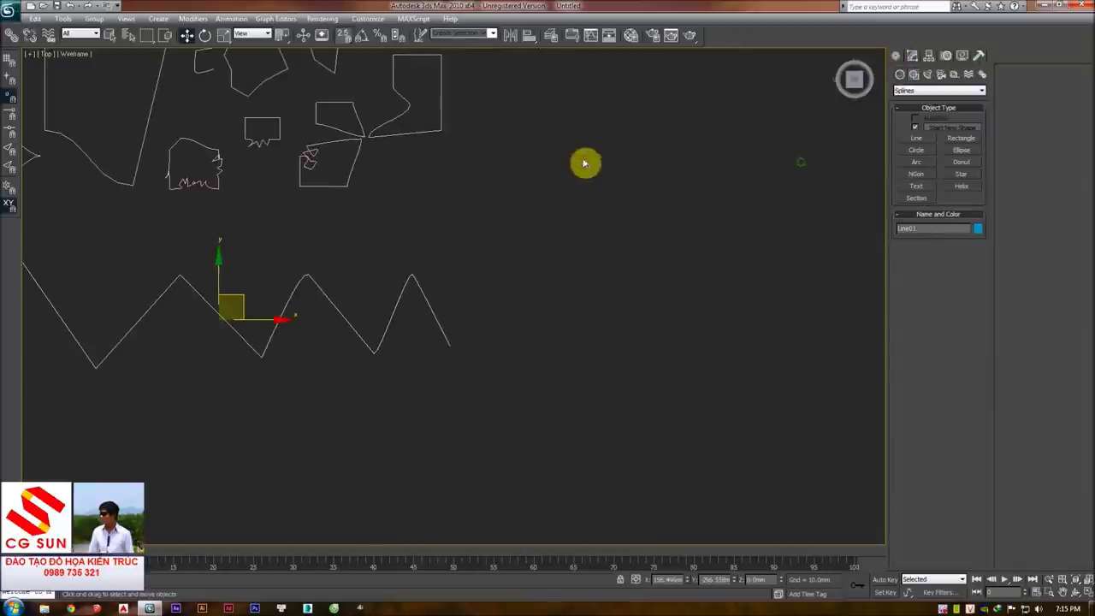
click(693, 210)
click(916, 137)
click(538, 212)
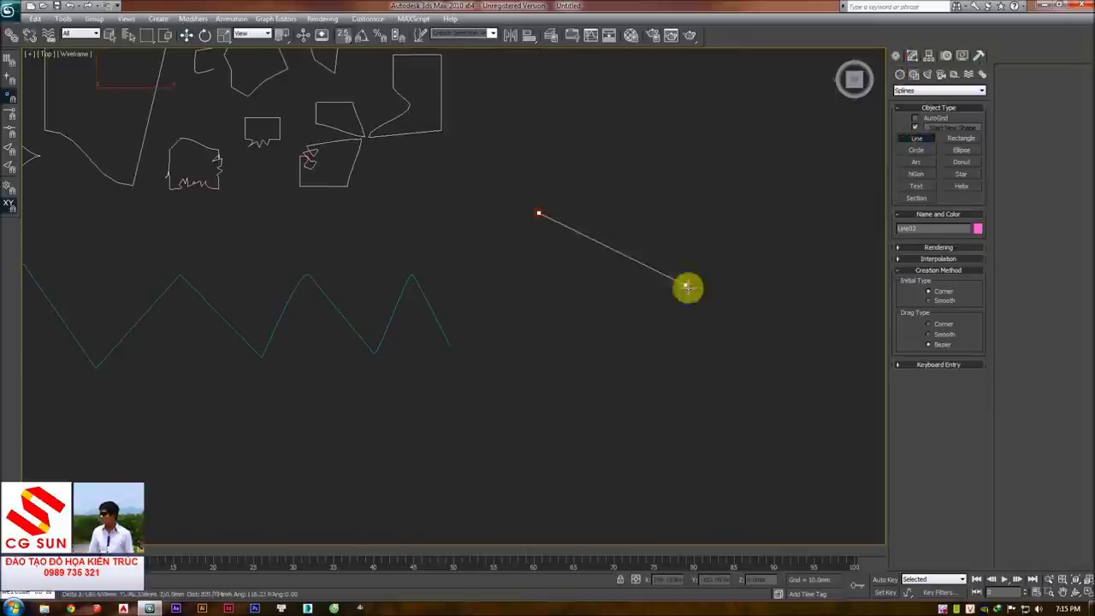
click(728, 335)
right_click(728, 334)
- Draw a second straight line crossing the first to form an X
click(688, 216)
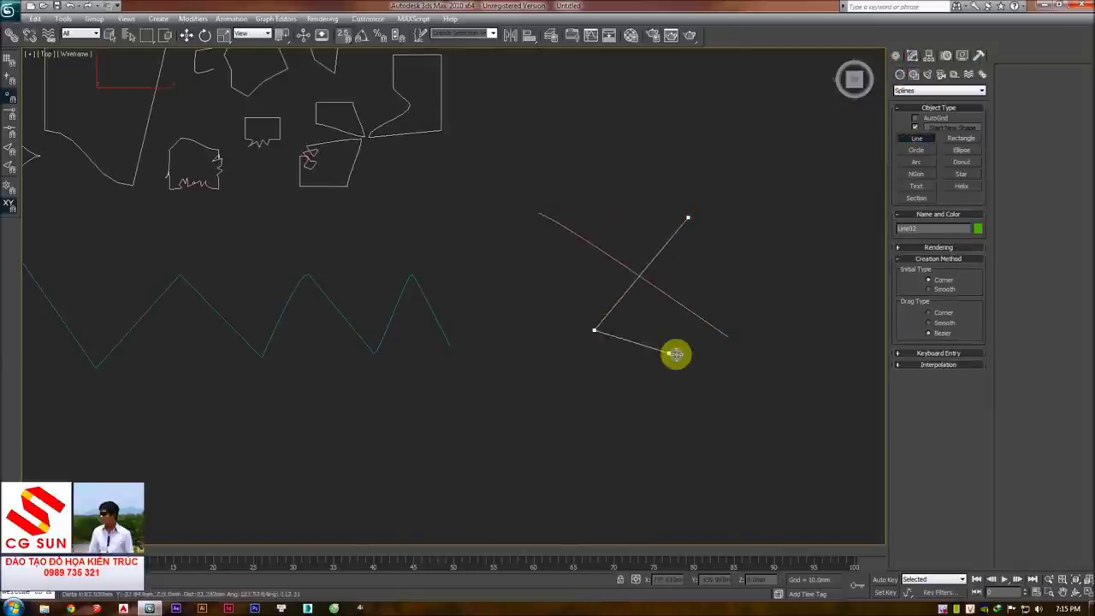
click(638, 344)
right_click(695, 329)
scroll(644, 259, up, 2)
scroll(621, 244, up, 2)
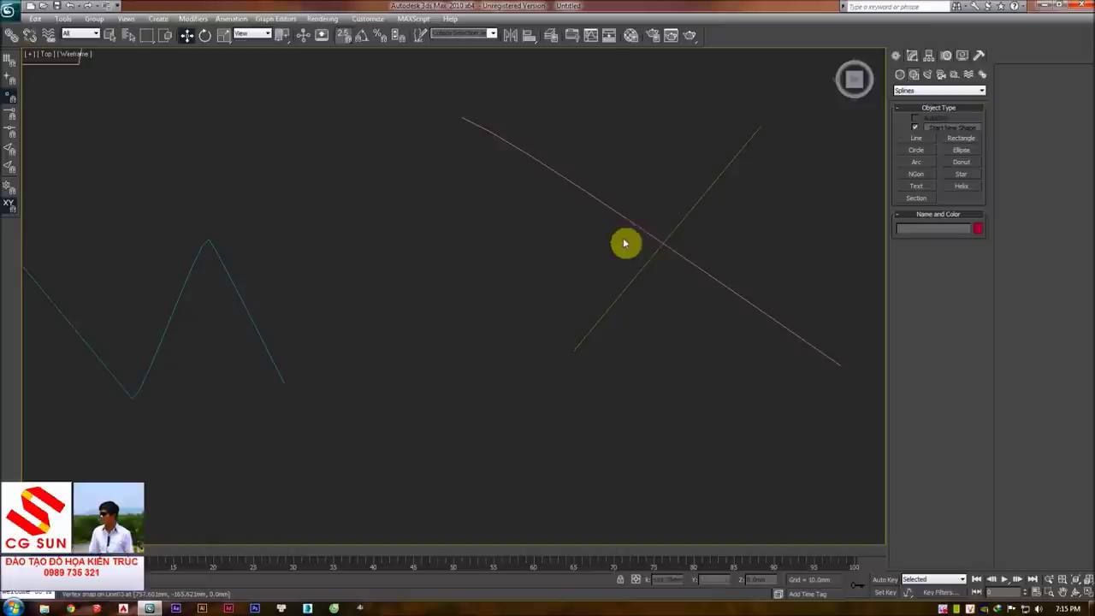
click(918, 138)
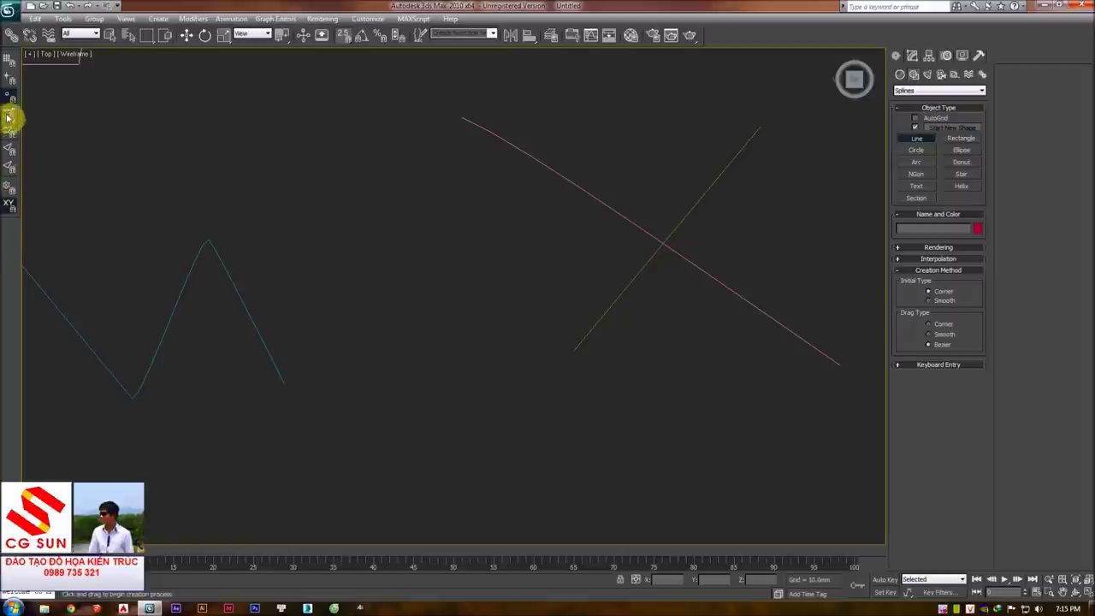
- Select one crossing line and attach the pink line to it as one shape
key(w)
click(661, 241)
middle_drag(715, 225, 616, 240)
right_click(604, 251)
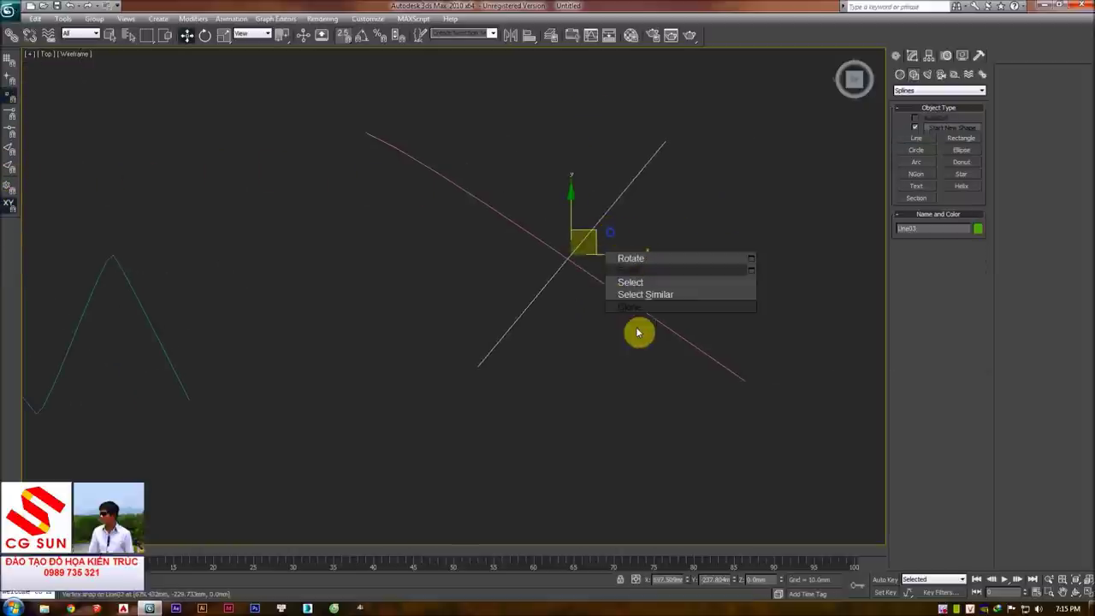
click(676, 215)
right_click(548, 240)
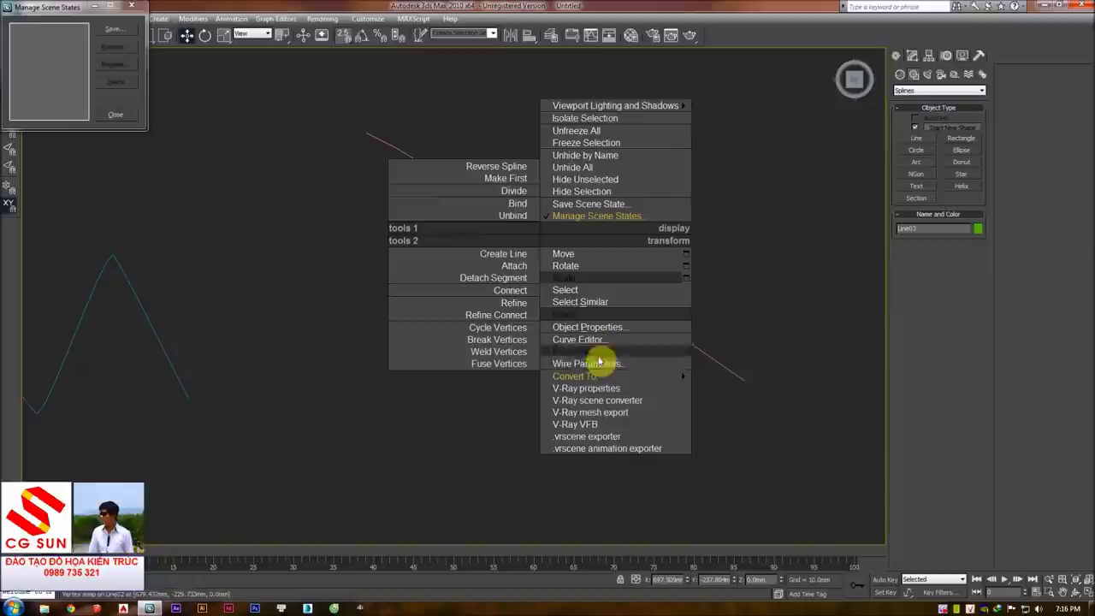
click(716, 379)
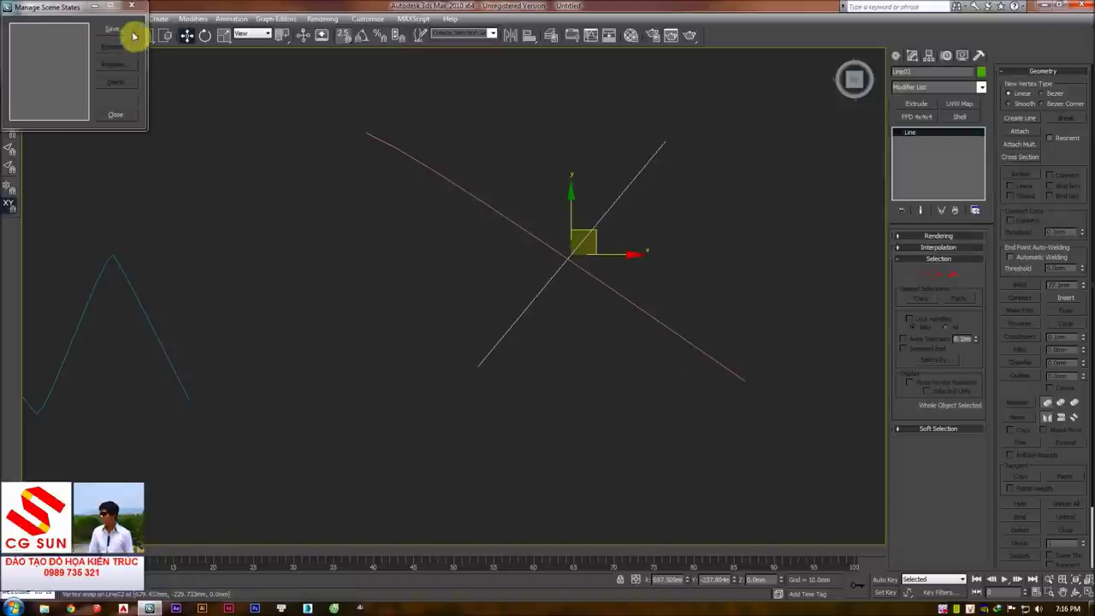
click(130, 6)
key(1)
key(1)
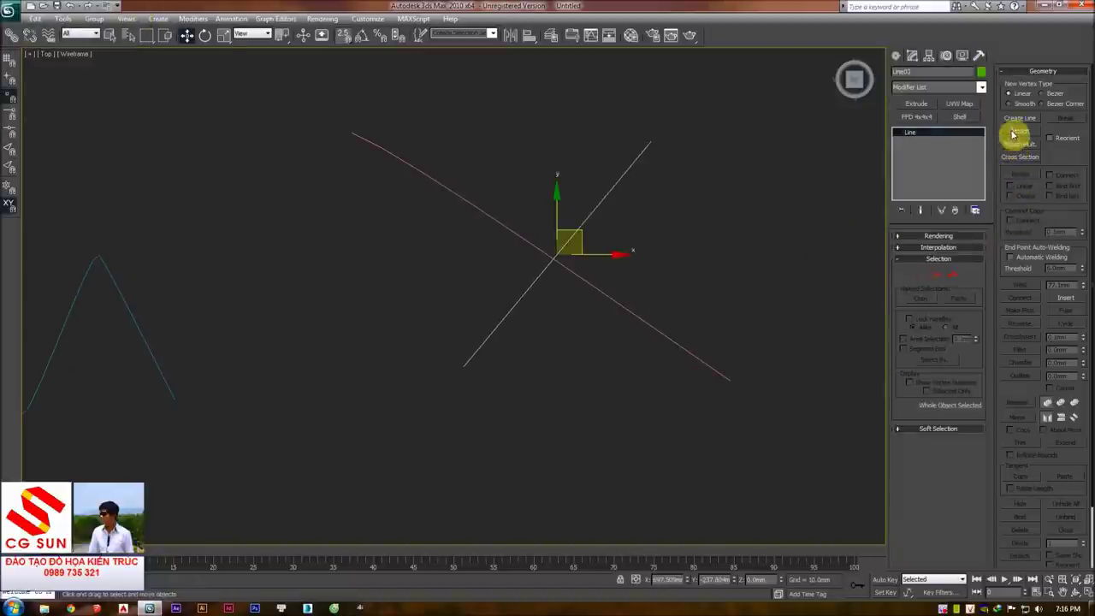
click(597, 291)
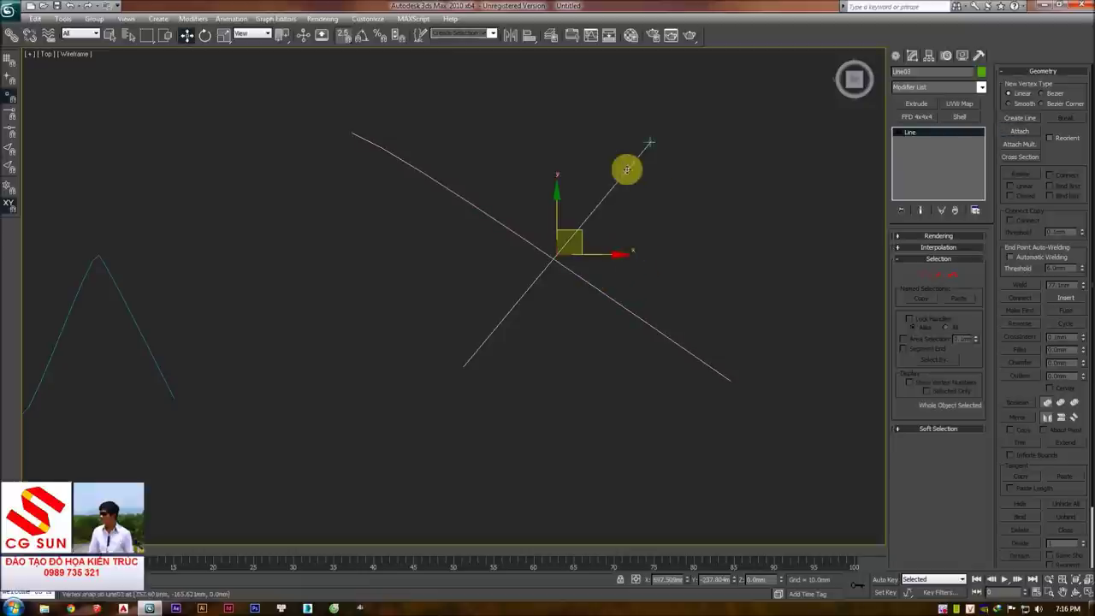
- At Vertex level, use CrossInsert to add a vertex where the two lines intersect
click(926, 279)
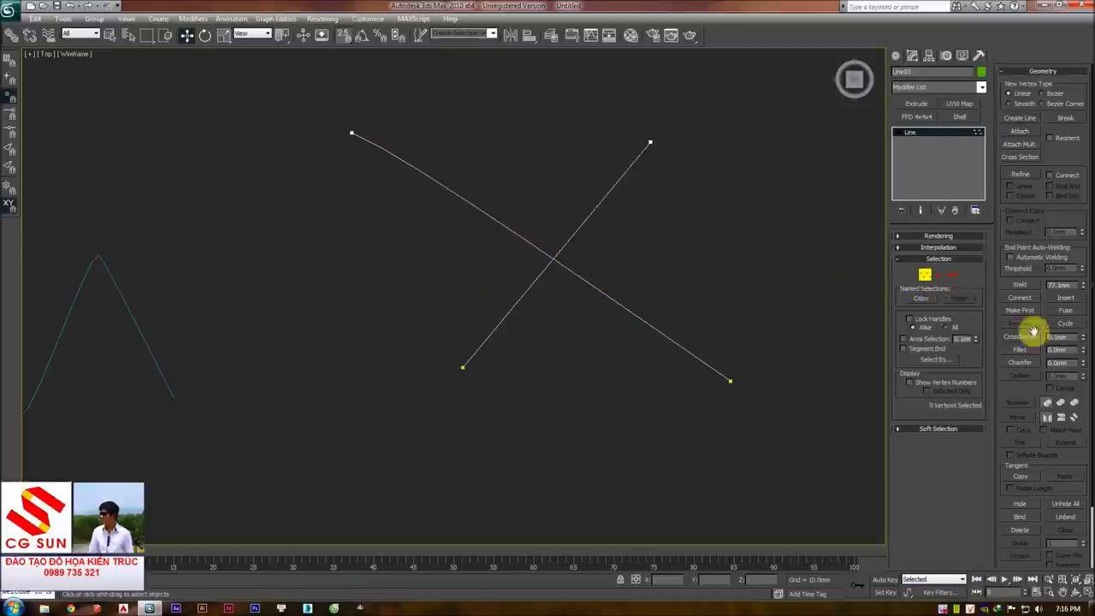
scroll(1065, 227, down, 2)
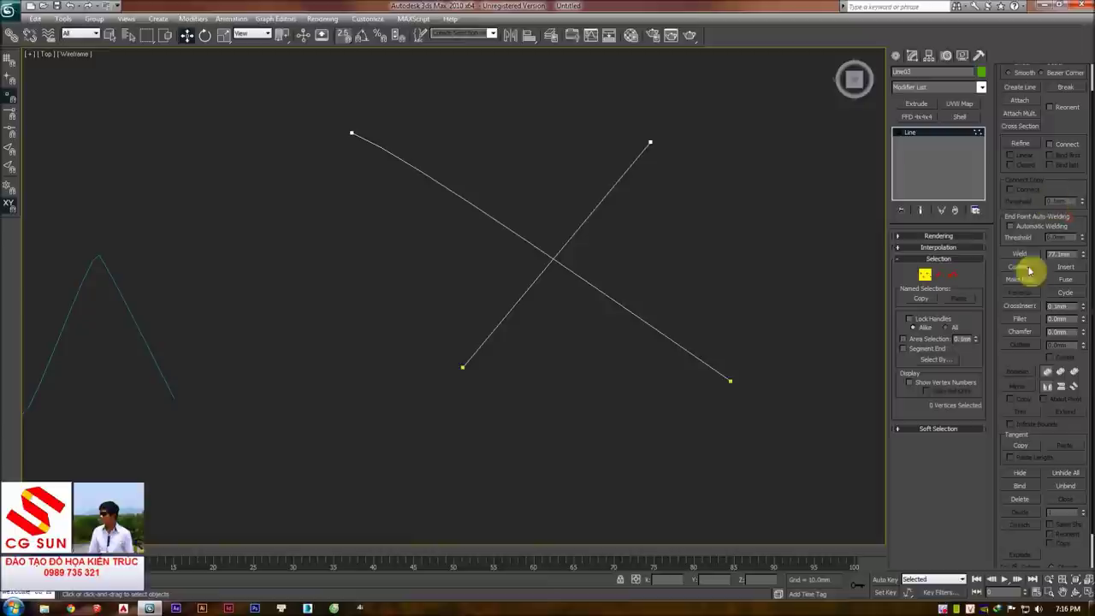
click(1014, 306)
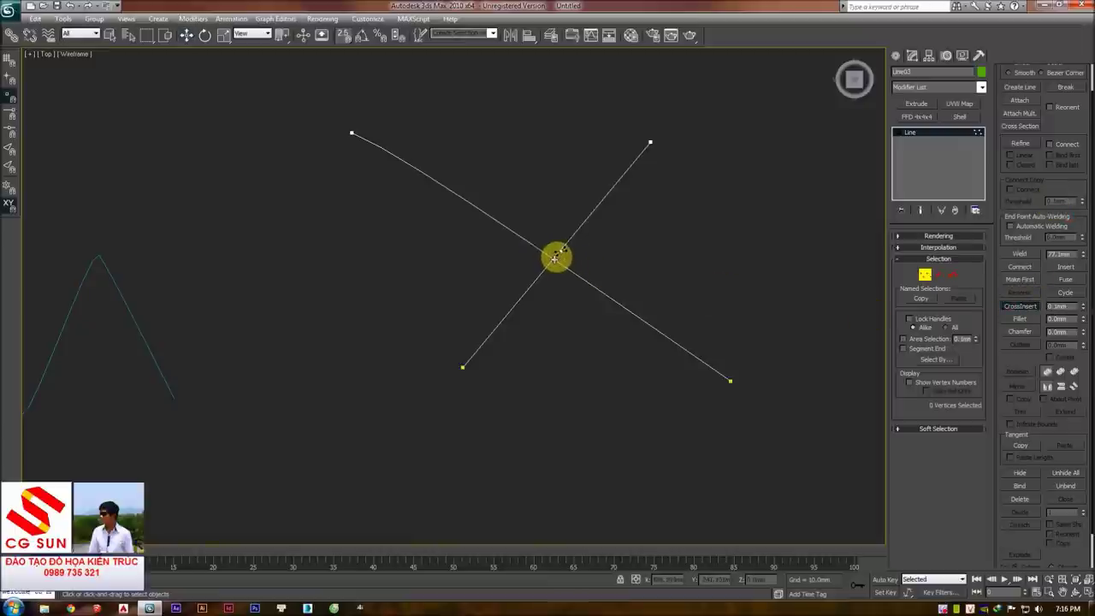
click(555, 257)
right_click(554, 259)
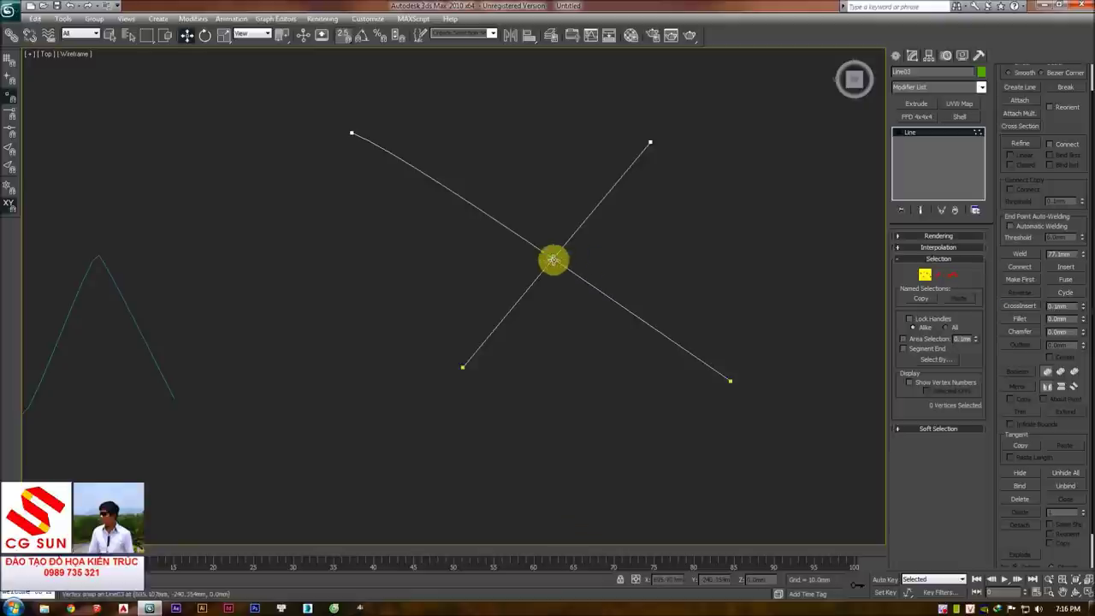
click(926, 275)
click(860, 299)
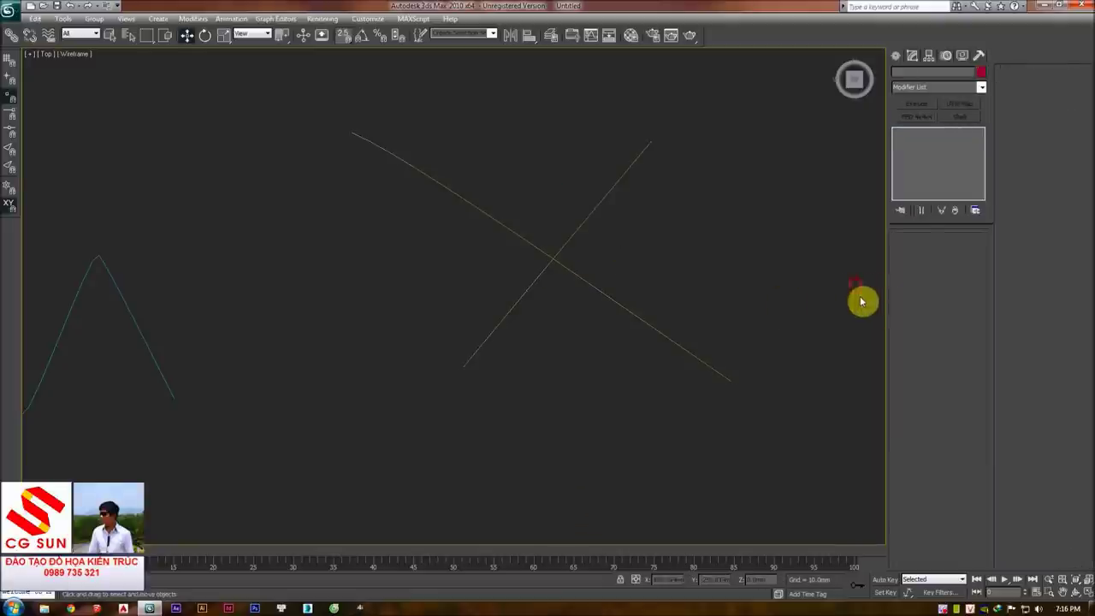
click(895, 57)
click(913, 138)
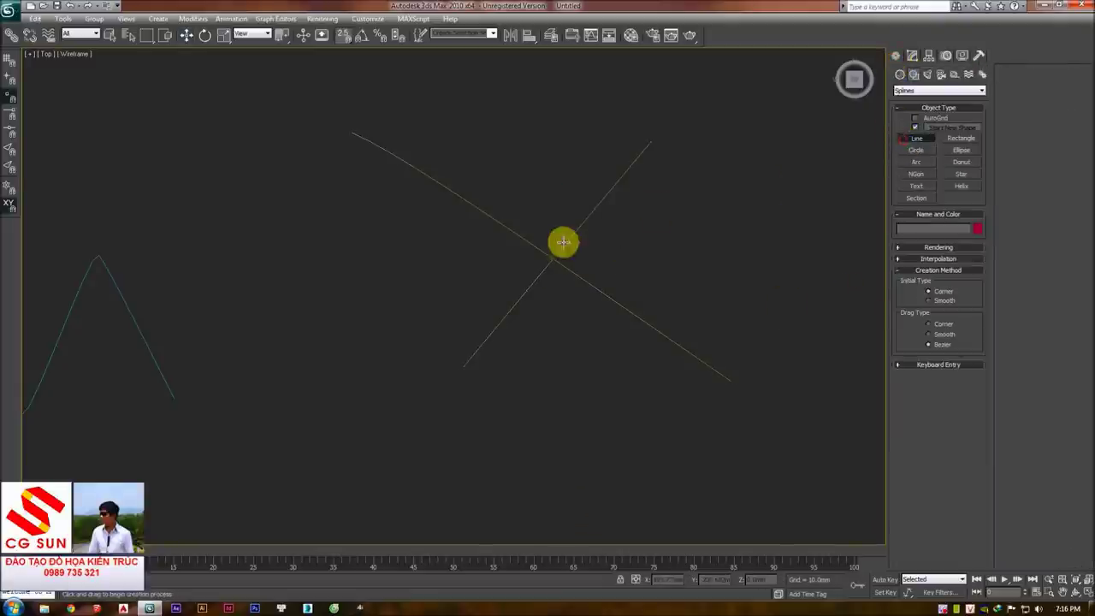
click(554, 259)
click(789, 248)
right_click(799, 288)
key(w)
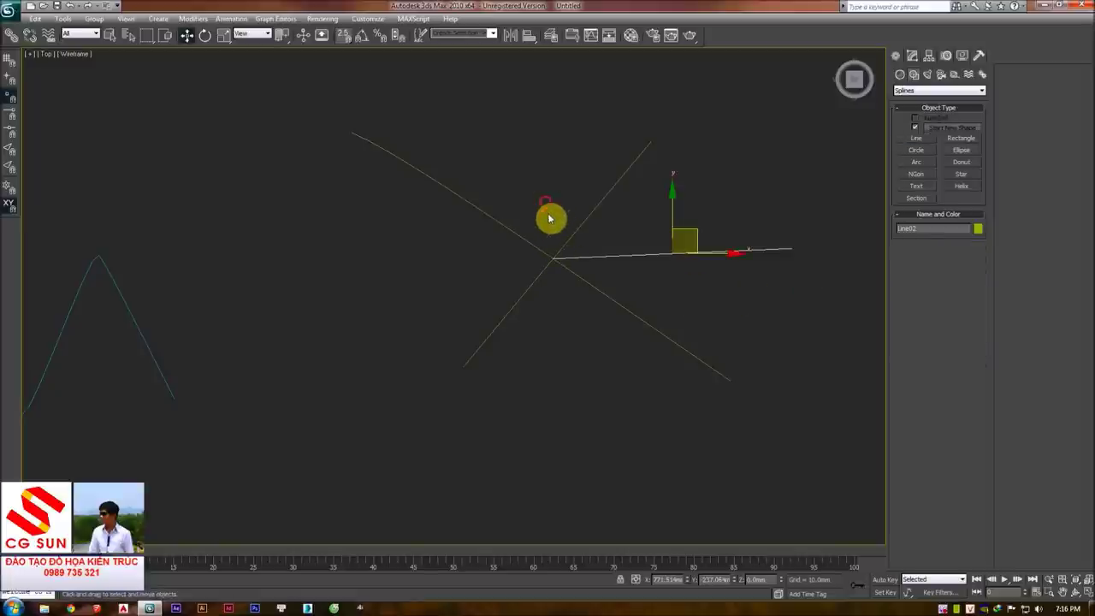
scroll(559, 259, up, 3)
scroll(596, 247, down, 1)
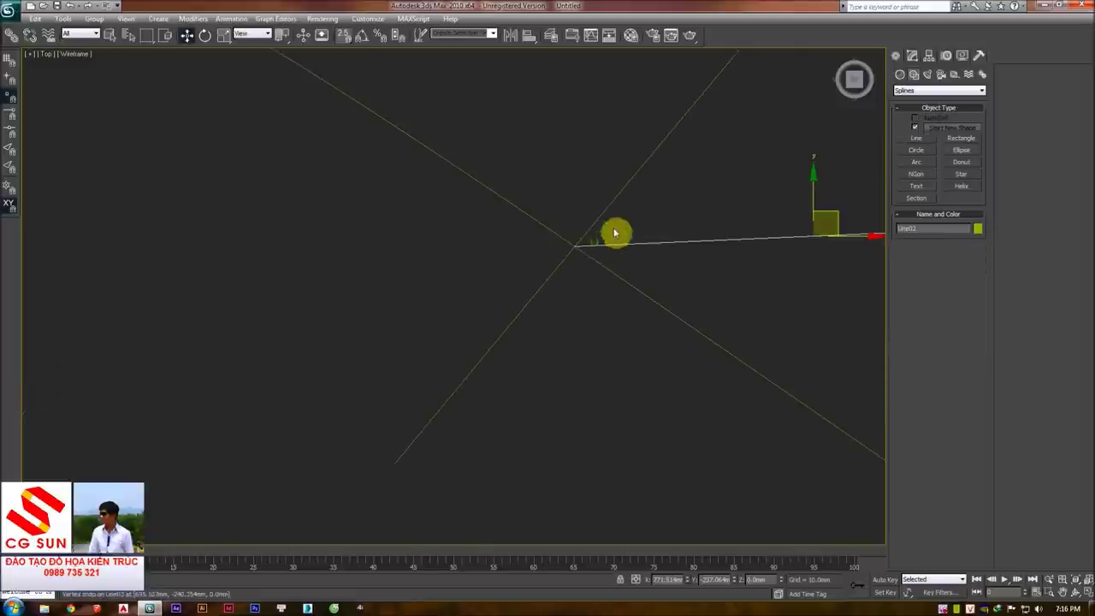
key(Delete)
click(584, 235)
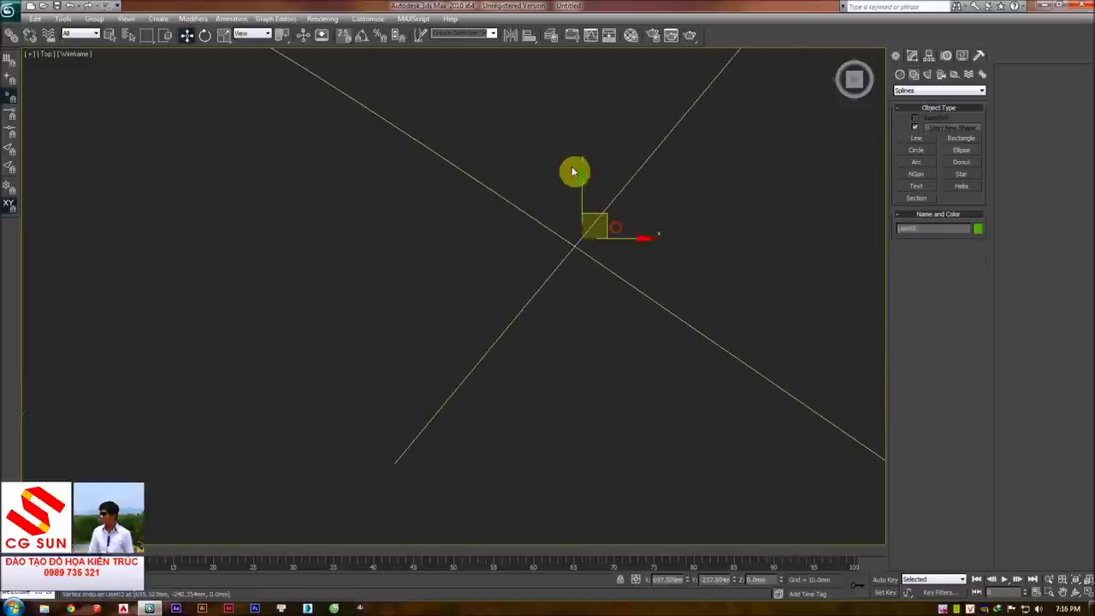
key(1)
click(575, 247)
drag(575, 247, 599, 306)
key(ctrl+z)
scroll(650, 248, down, 3)
click(895, 54)
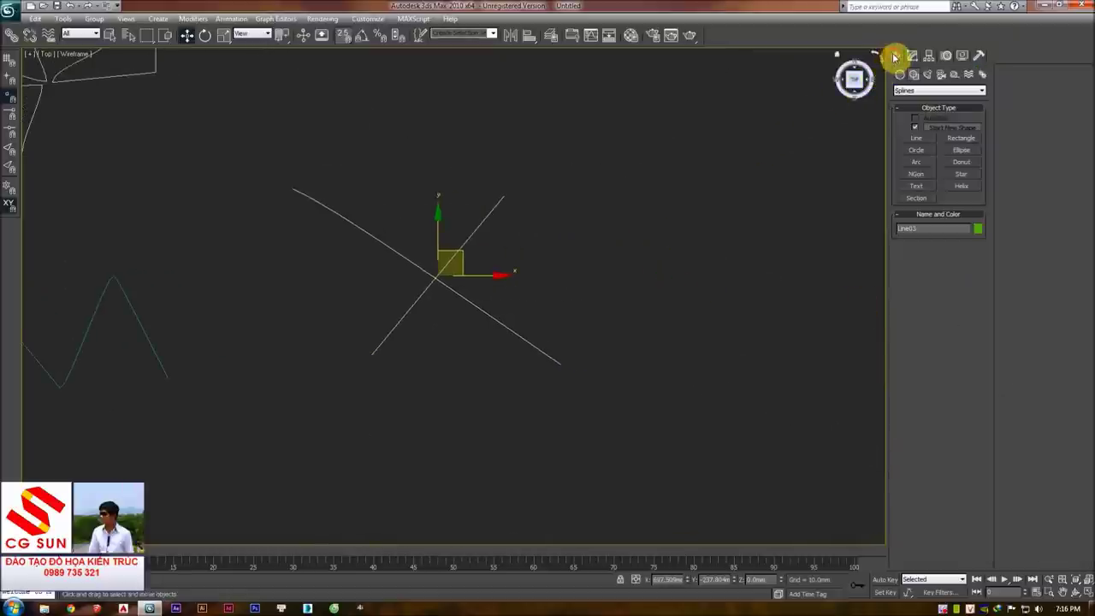
- Select all of the zigzag's vertices and set them to Corner type
middle_drag(514, 203, 761, 207)
click(362, 283)
key(1)
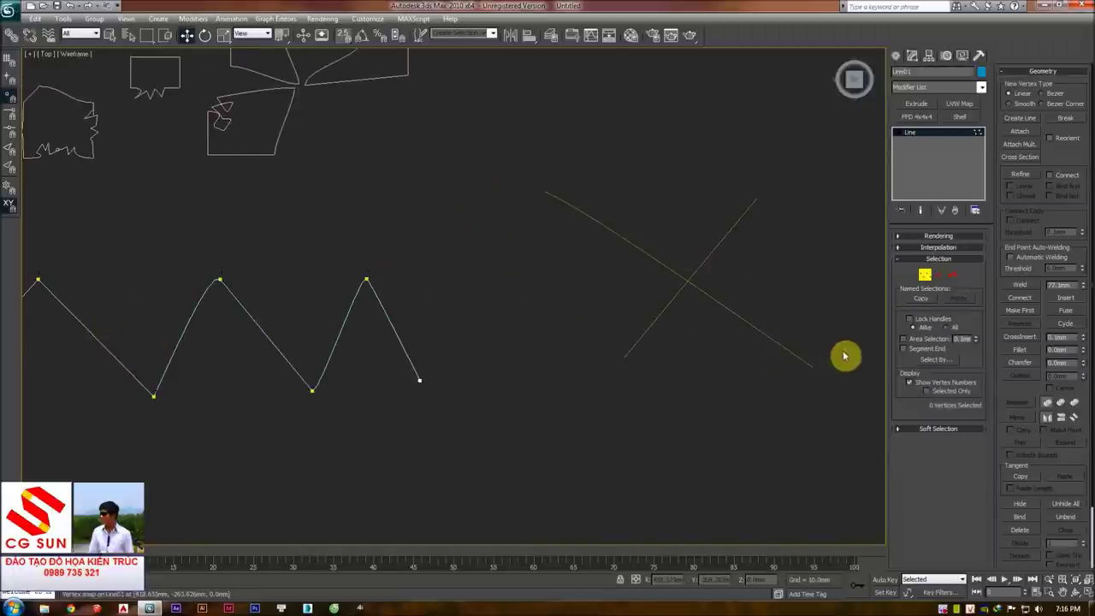
middle_drag(603, 304, 718, 296)
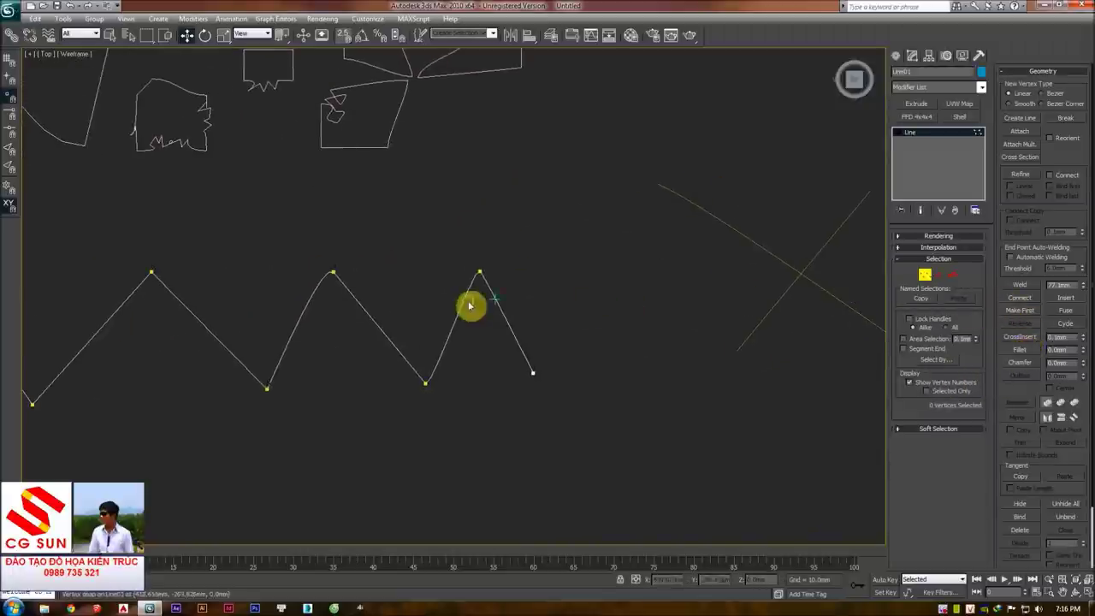
middle_drag(469, 302, 616, 259)
key(ctrl+a)
right_click(581, 243)
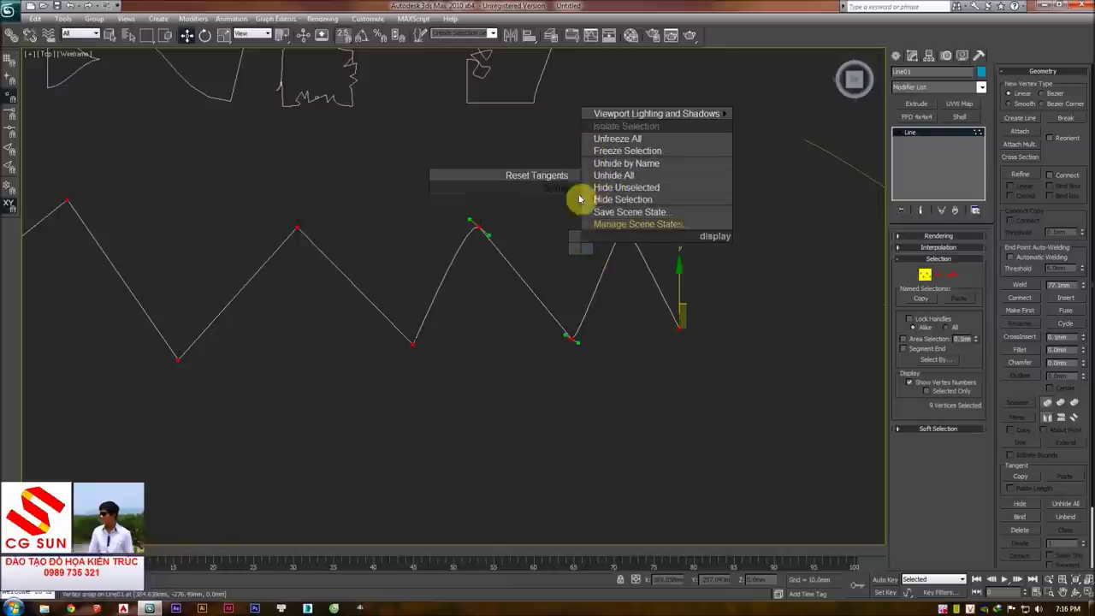
right_click(545, 241)
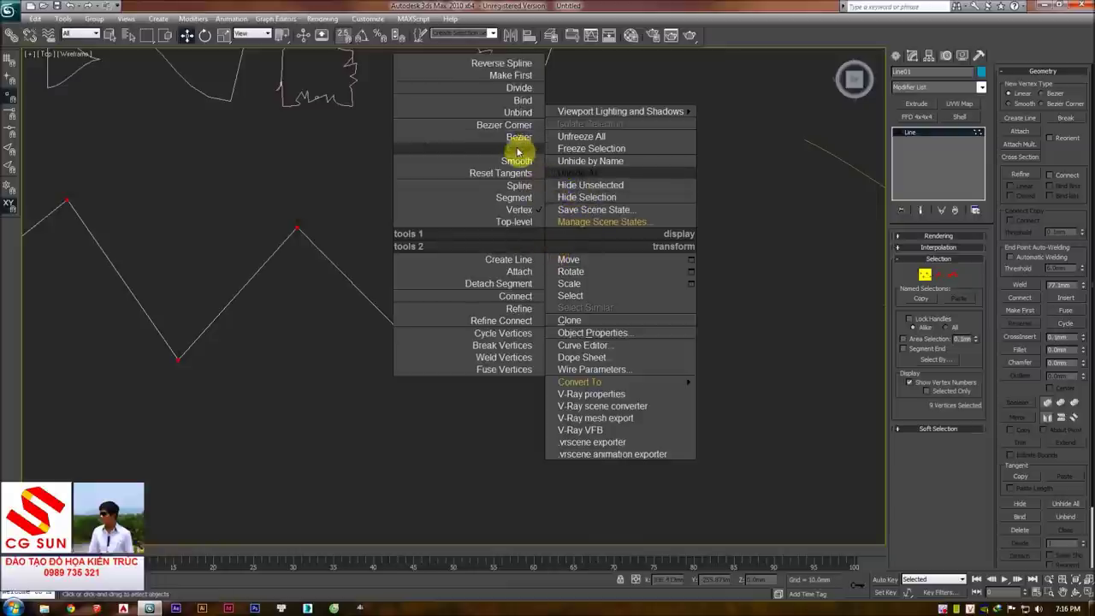
click(518, 152)
click(556, 214)
- Select the middle upper peak vertex and apply a 76mm fillet to it
middle_drag(452, 256, 506, 278)
scroll(479, 284, up, 2)
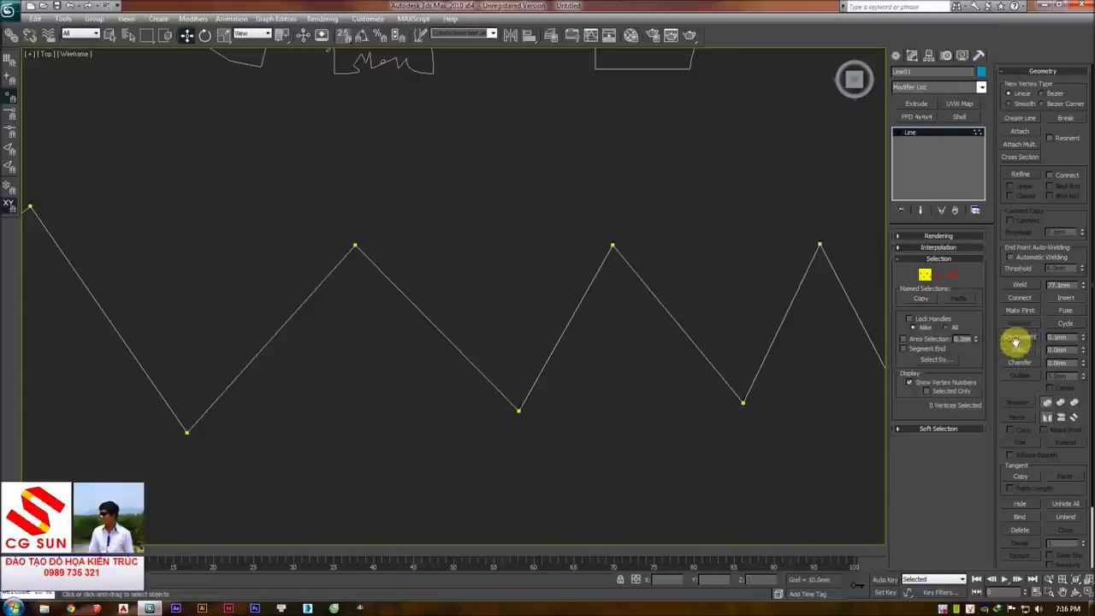
middle_drag(750, 293, 569, 299)
drag(363, 195, 747, 311)
drag(337, 208, 453, 256)
click(501, 290)
mouse_move(355, 213)
mouse_down()
mouse_move(447, 261)
mouse_move(355, 200)
mouse_move(419, 253)
mouse_up()
mouse_move(508, 288)
mouse_down()
mouse_move(367, 232)
mouse_move(528, 293)
mouse_move(362, 229)
mouse_move(423, 311)
mouse_up()
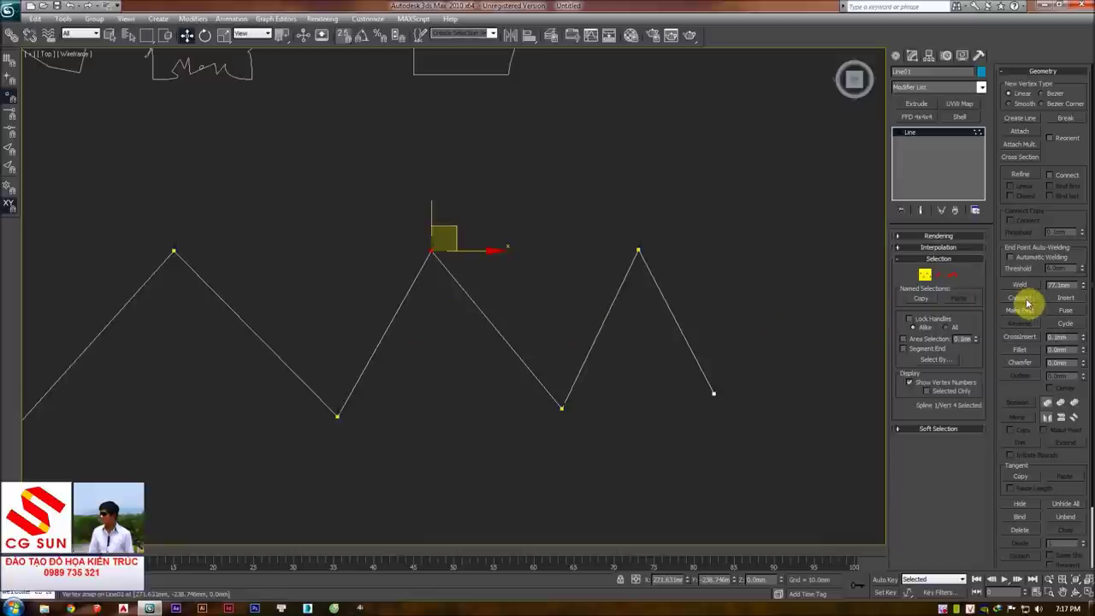
mouse_move(1083, 354)
mouse_down()
mouse_move(1079, 301)
mouse_move(1068, 362)
mouse_move(1051, 254)
mouse_move(1058, 354)
mouse_up()
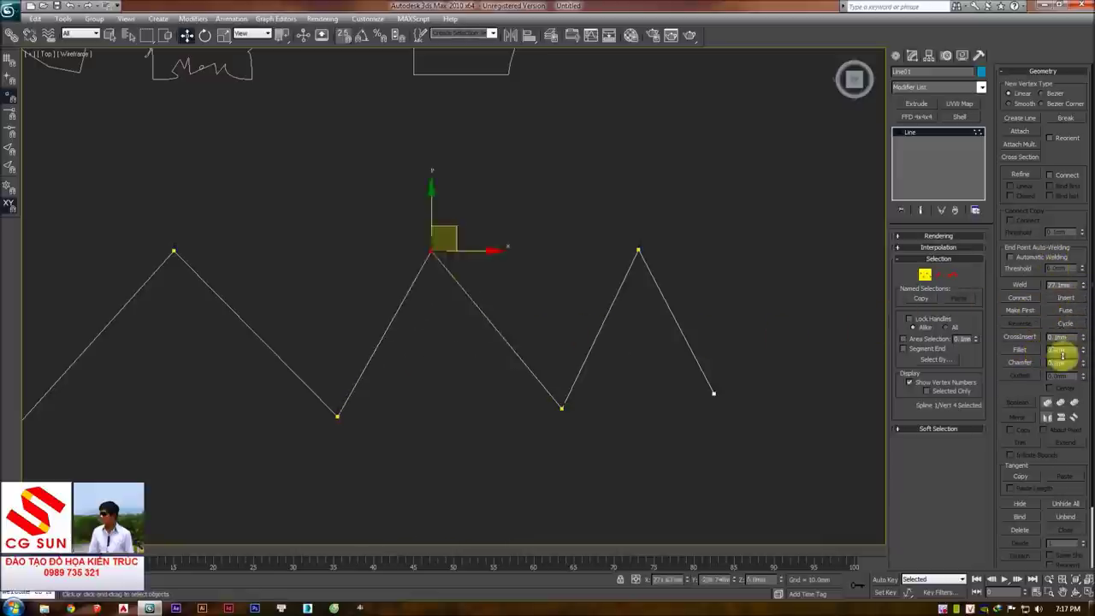
click(752, 257)
middle_drag(501, 222, 571, 224)
key(ctrl+z)
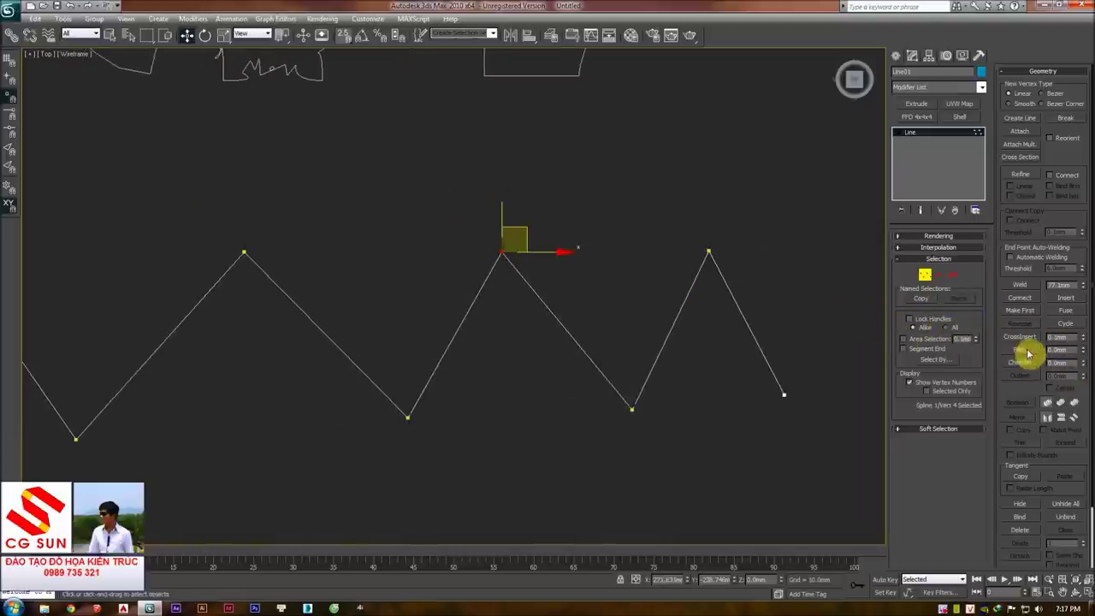
drag(1086, 355, 1085, 333)
key(ctrl+z)
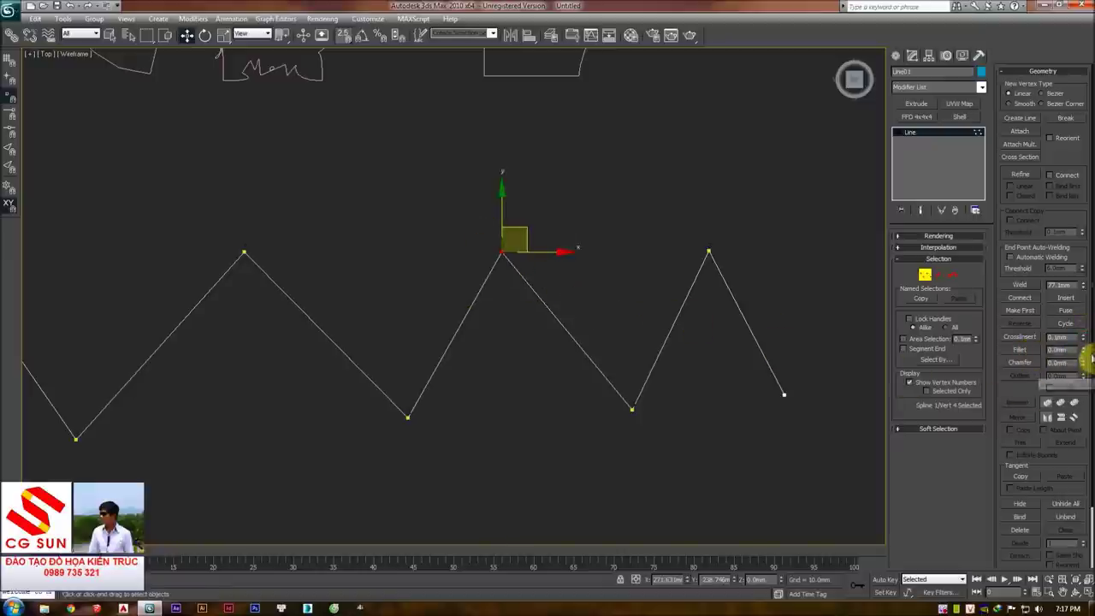
drag(1086, 354, 1084, 338)
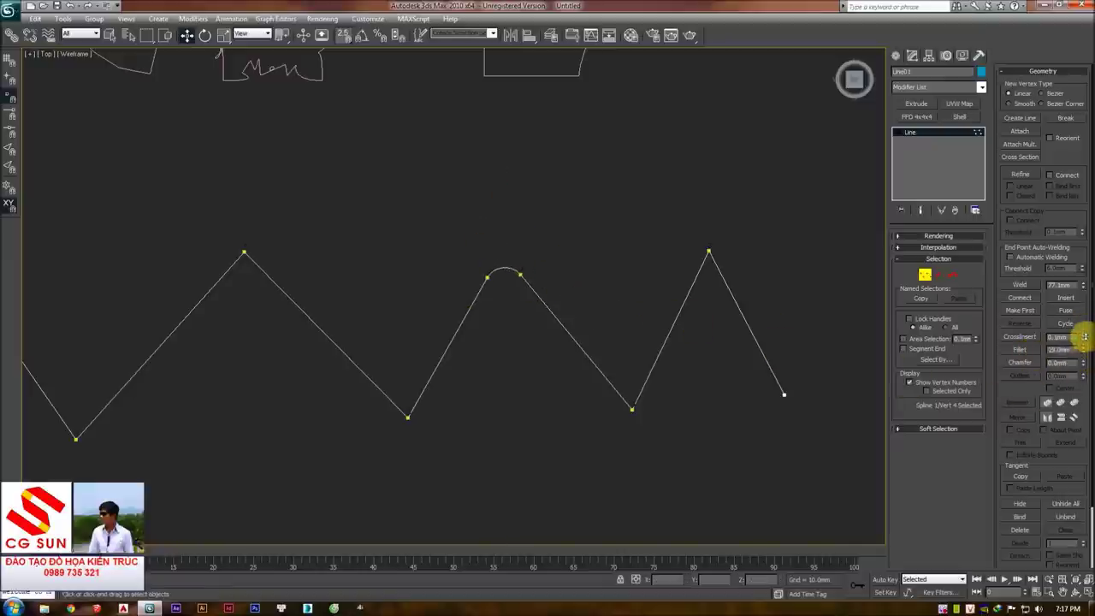
right_click(1078, 311)
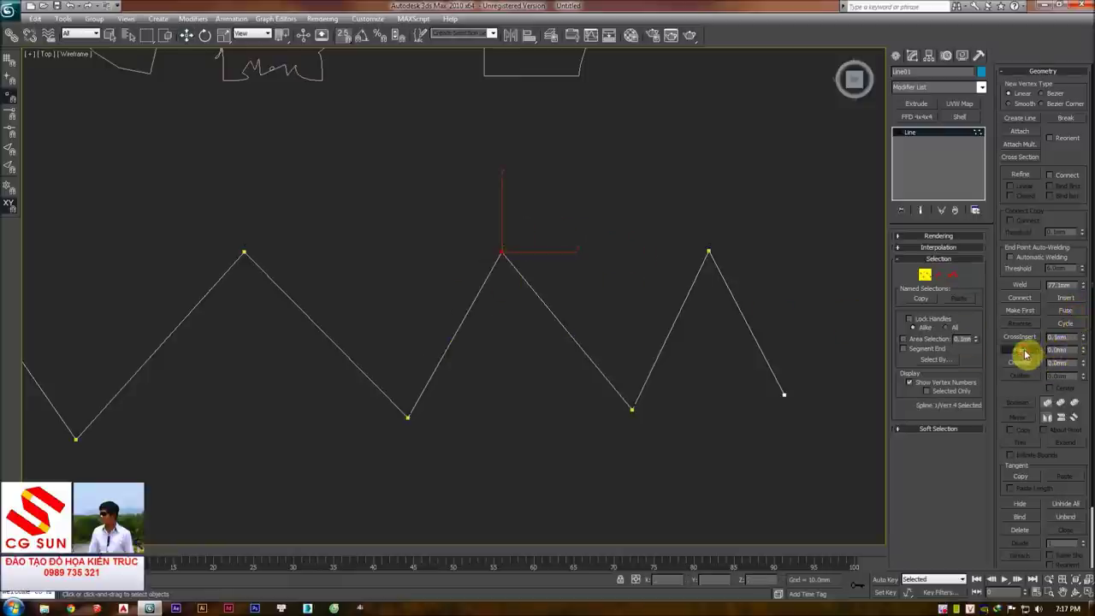
click(1020, 351)
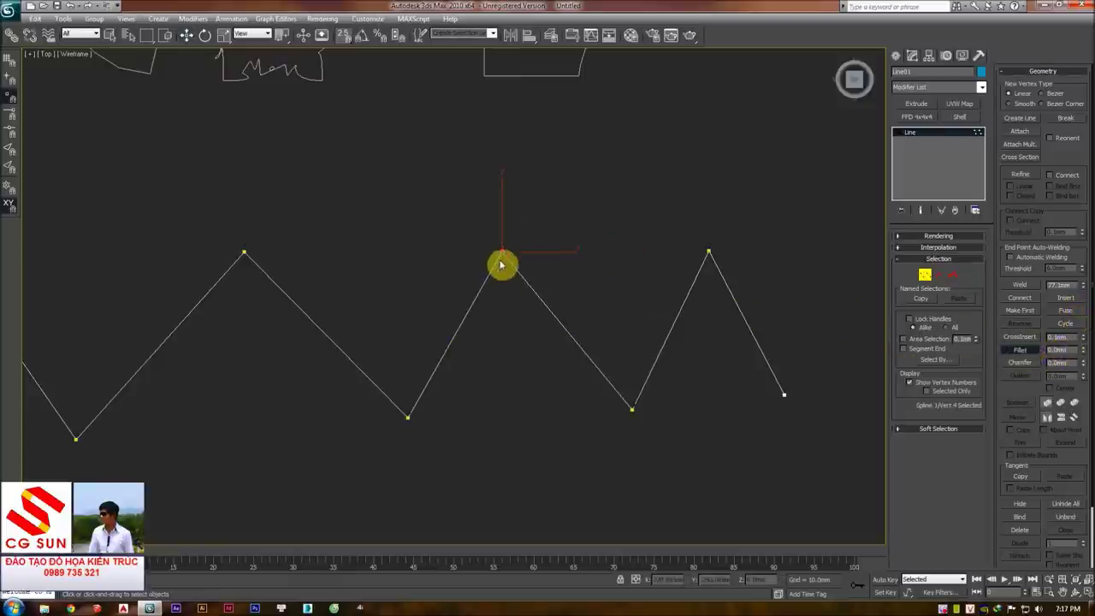
mouse_move(502, 235)
mouse_down()
mouse_move(517, 148)
mouse_move(537, 207)
mouse_move(533, 187)
mouse_up()
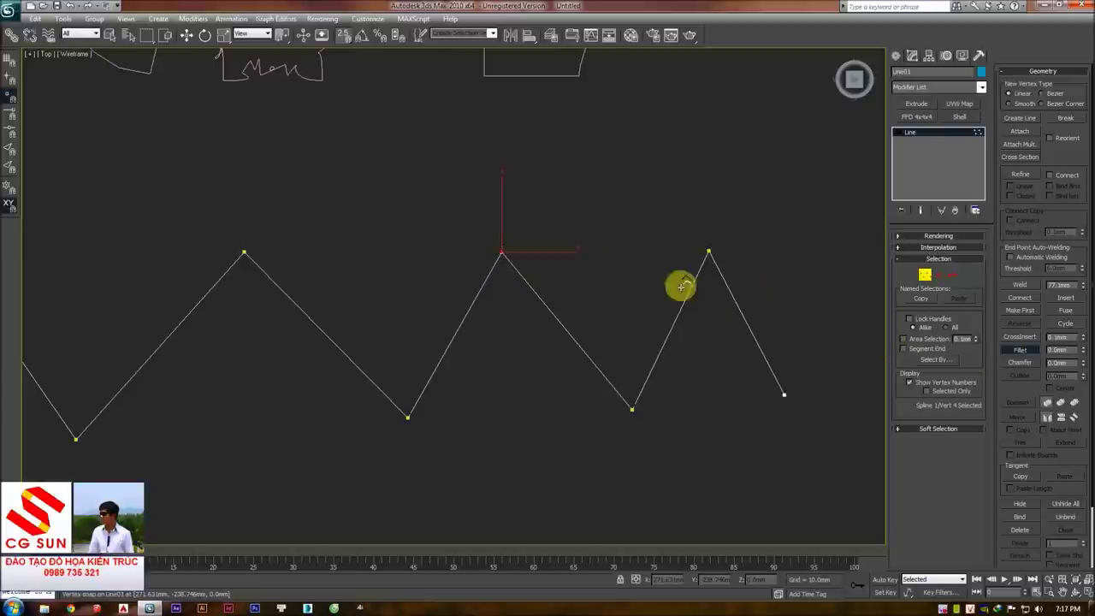
mouse_move(525, 189)
mouse_down()
mouse_move(567, 298)
mouse_move(491, 164)
mouse_move(496, 185)
mouse_move(638, 317)
mouse_up()
right_click(716, 300)
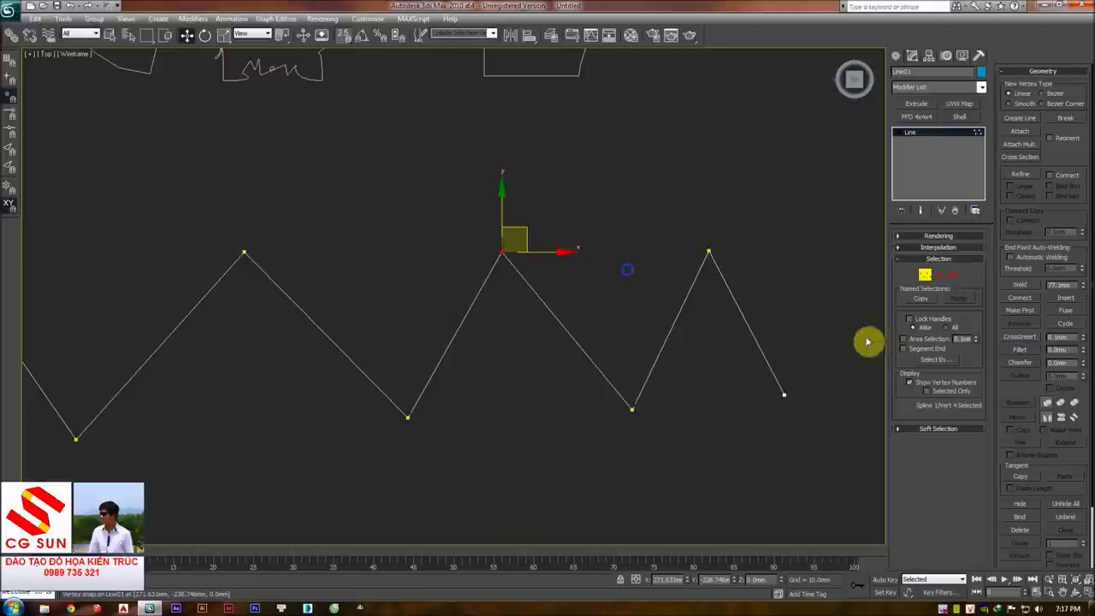
click(792, 261)
middle_drag(792, 262, 755, 220)
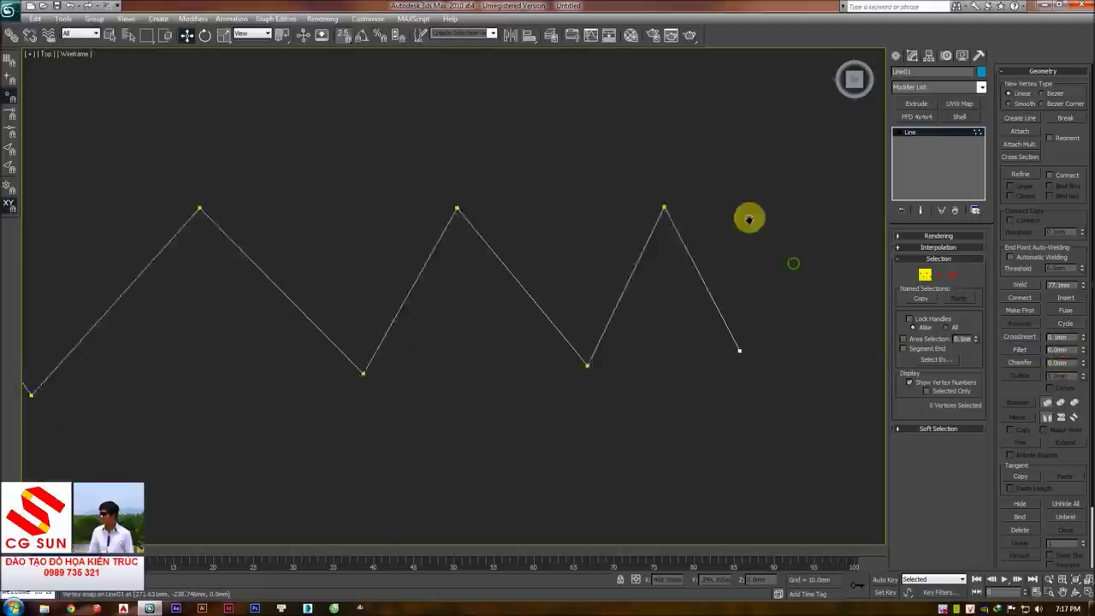
drag(358, 153, 707, 255)
middle_drag(519, 218, 525, 222)
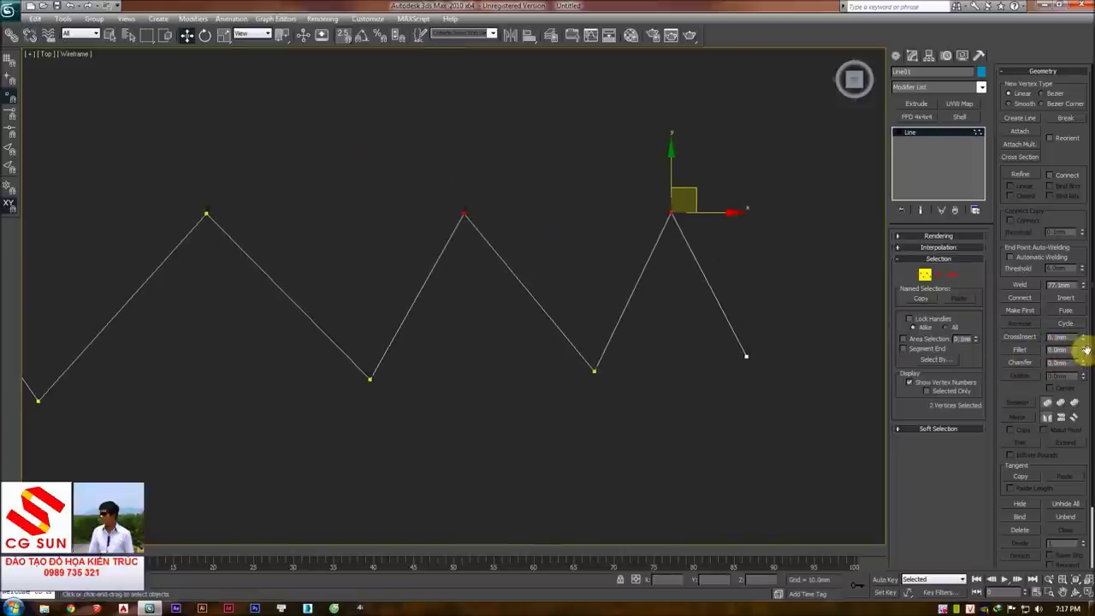
drag(1083, 352, 1075, 317)
right_click(1074, 316)
mouse_move(1081, 357)
mouse_down()
mouse_move(1075, 337)
mouse_move(1084, 371)
mouse_move(1076, 320)
mouse_move(1089, 400)
mouse_up()
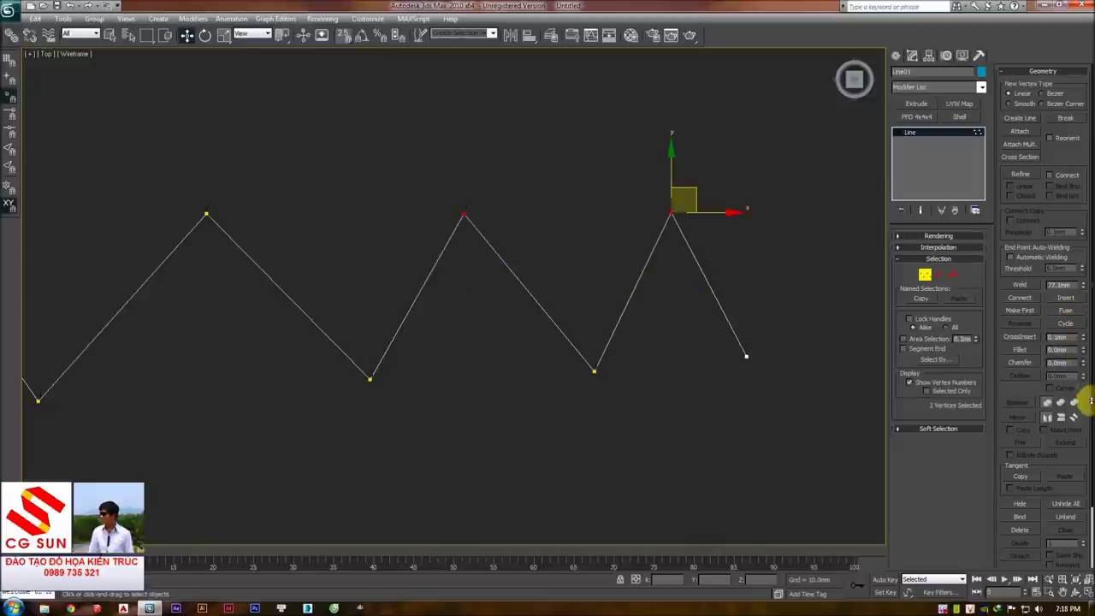
drag(1083, 351, 1081, 323)
right_click(1083, 327)
right_click(1082, 324)
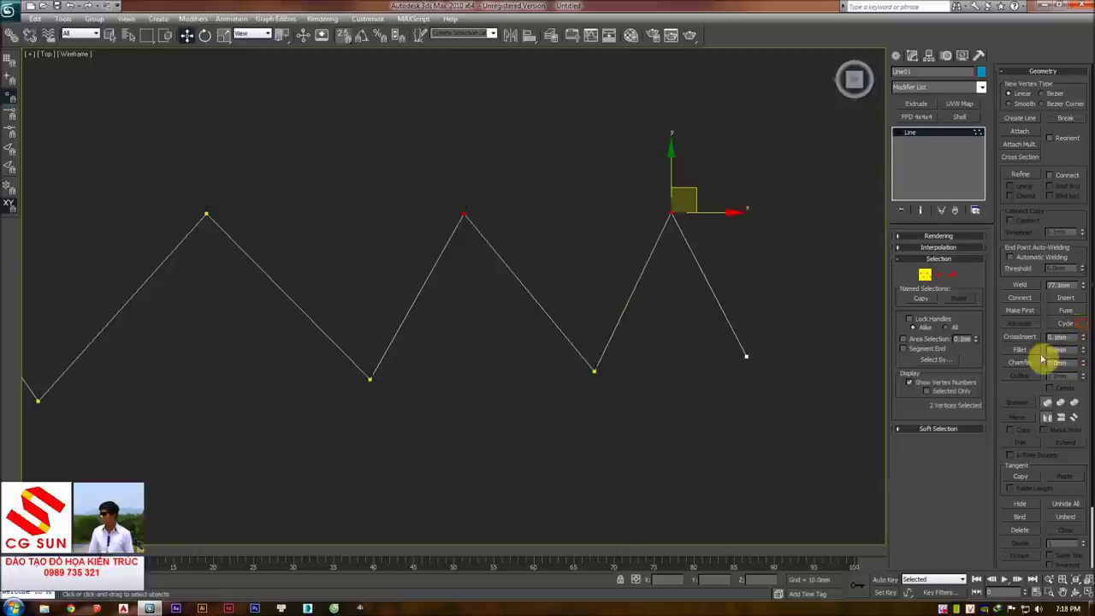
scroll(1029, 391, down, 2)
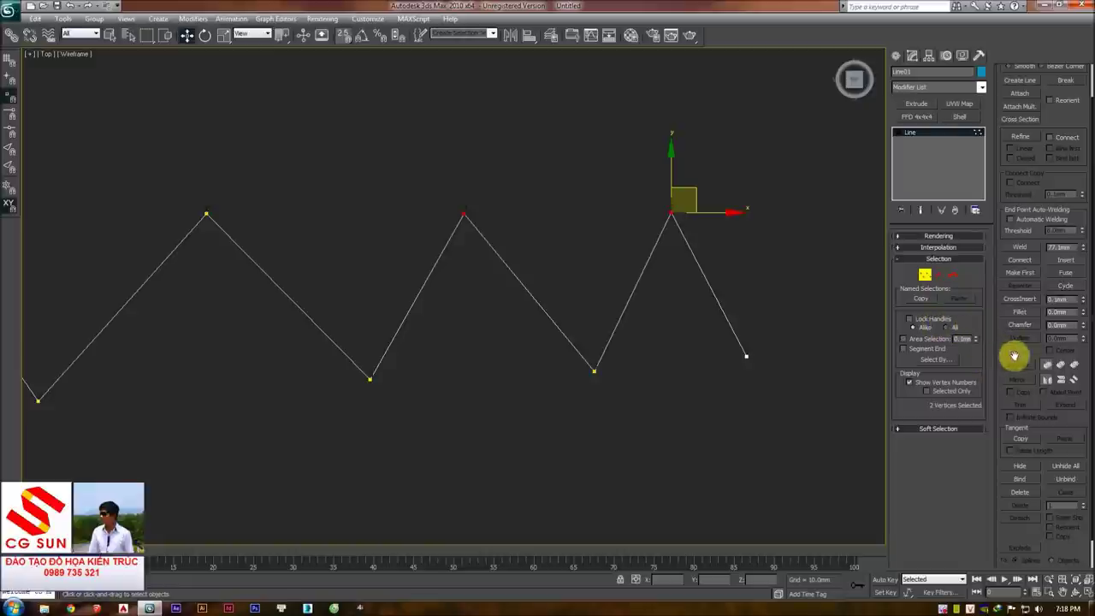
scroll(1015, 337, down, 1)
scroll(1015, 337, down, 1)
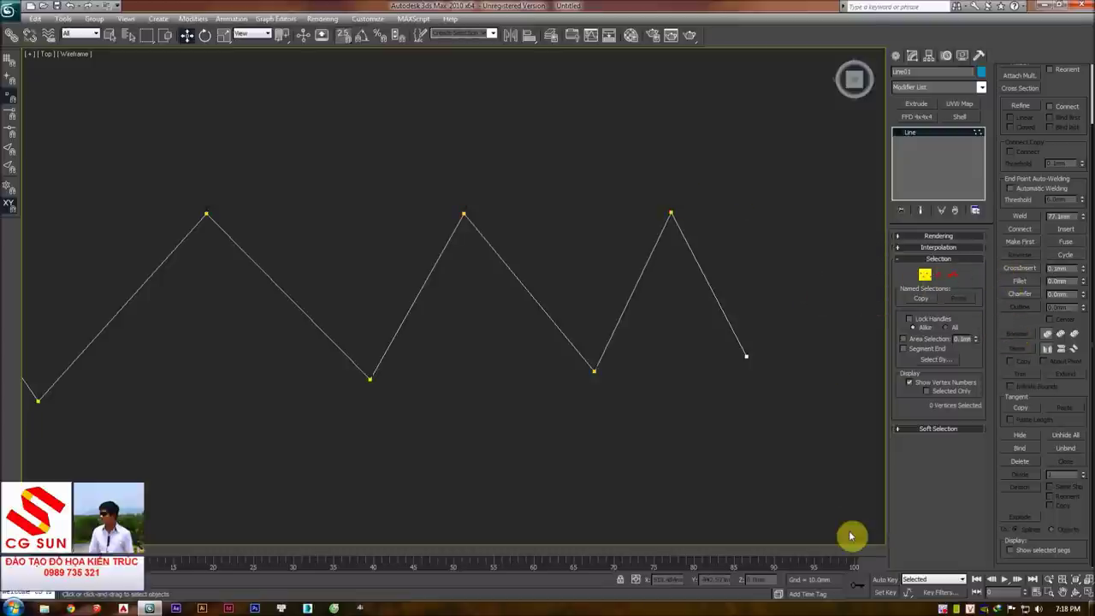
scroll(764, 390, down, 2)
scroll(745, 384, down, 3)
scroll(603, 313, up, 3)
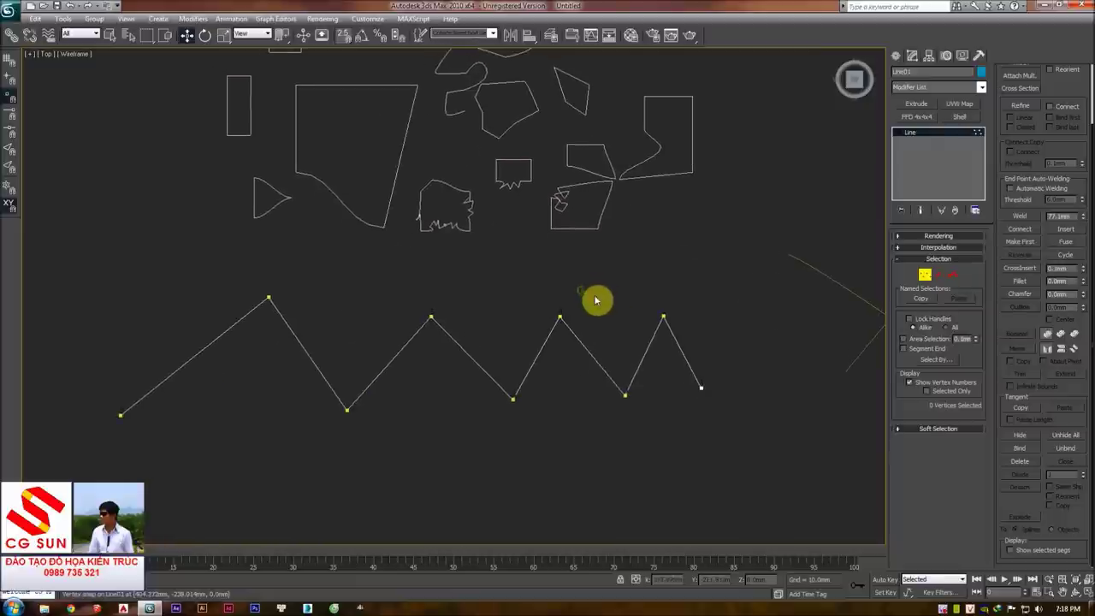
scroll(599, 295, down, 2)
key(1)
key(1)
drag(628, 287, 157, 452)
middle_drag(229, 381, 223, 363)
click(223, 363)
click(325, 281)
click(498, 350)
click(381, 359)
middle_drag(371, 372, 366, 383)
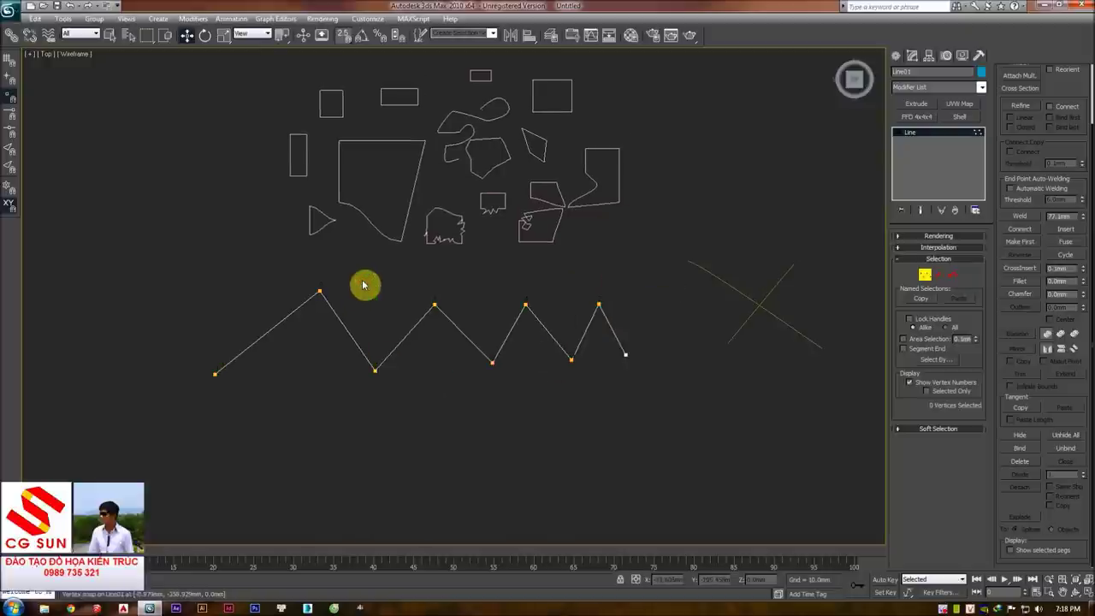
middle_drag(363, 285, 373, 277)
drag(90, 245, 679, 455)
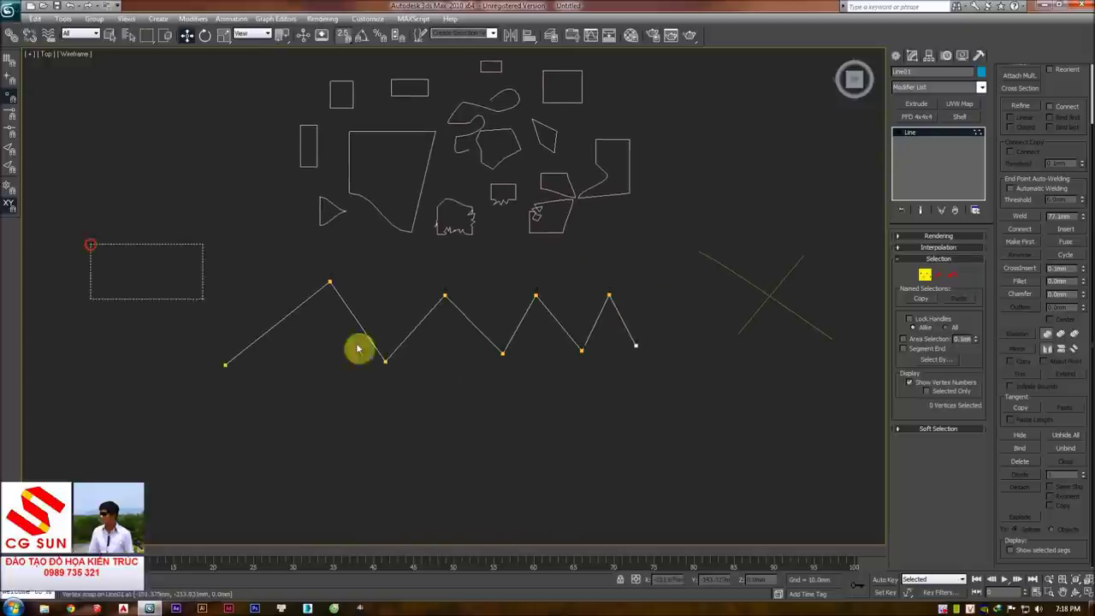
- Drag a window around the entire zigzag to select all nine of its vertices
click(650, 424)
drag(176, 258, 679, 442)
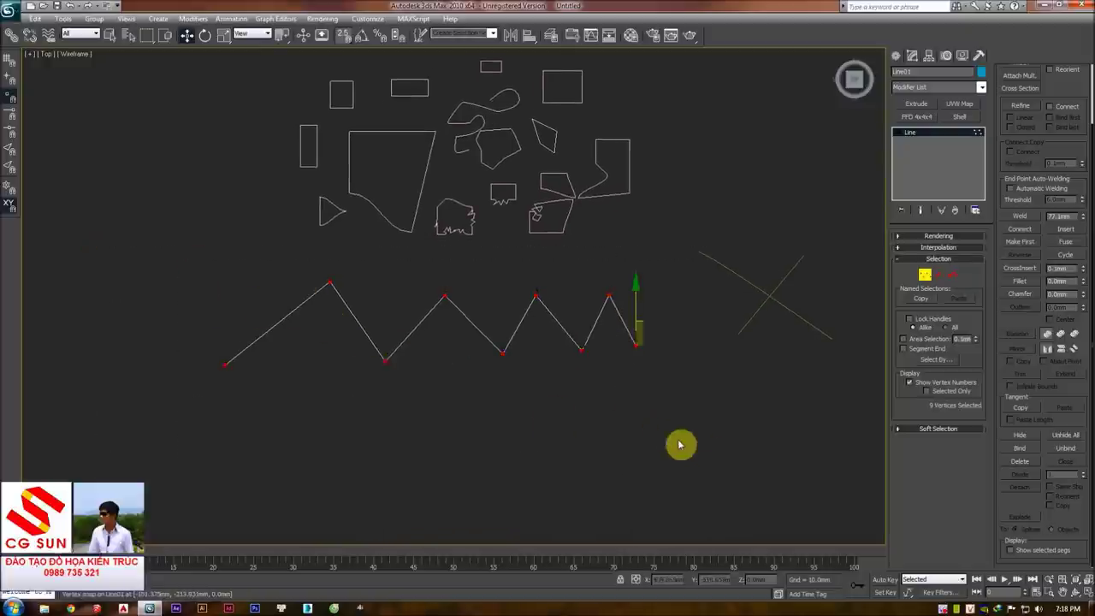
click(503, 354)
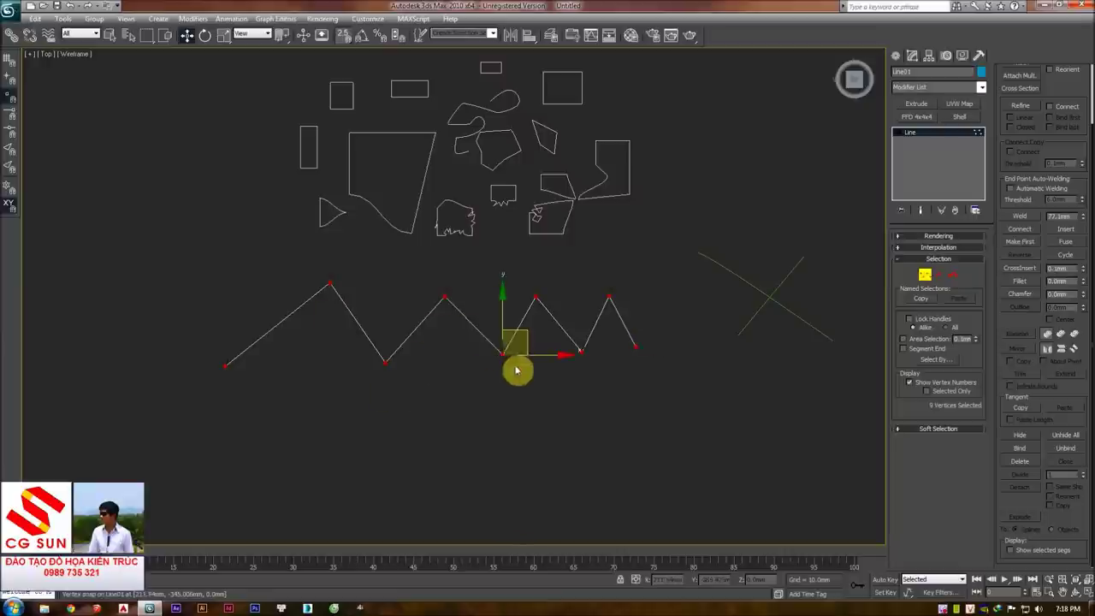
click(227, 365)
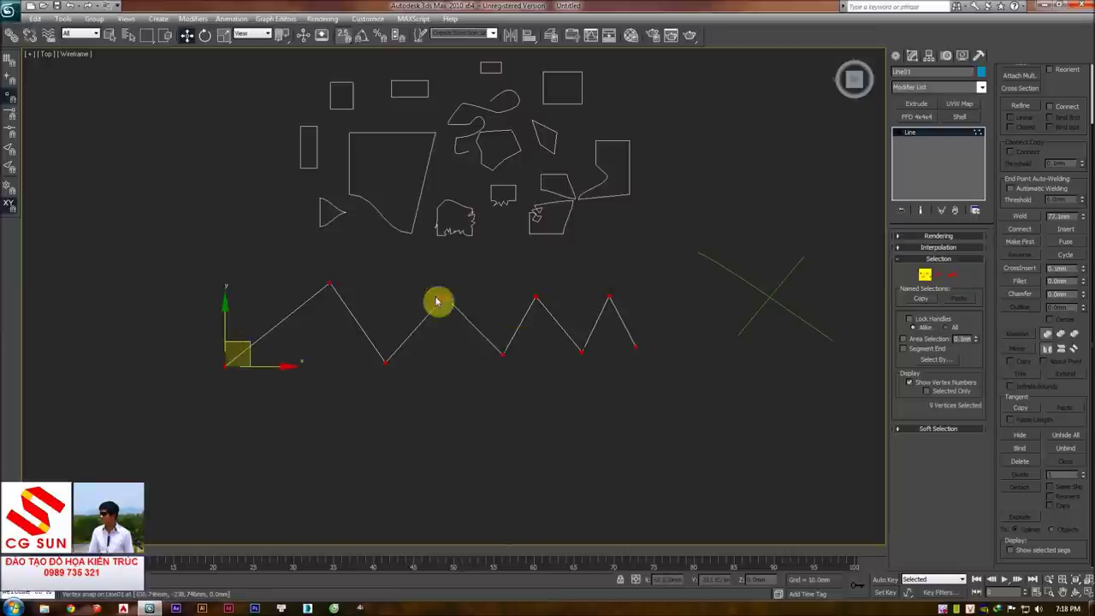
scroll(505, 318, up, 1)
scroll(381, 308, up, 1)
click(271, 272)
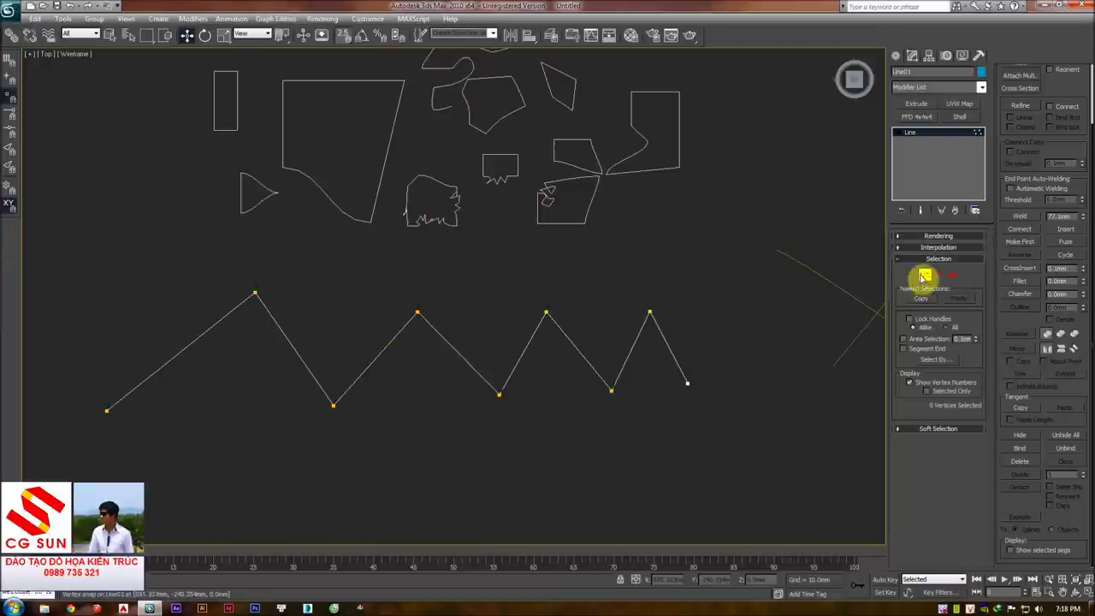
drag(727, 255, 59, 478)
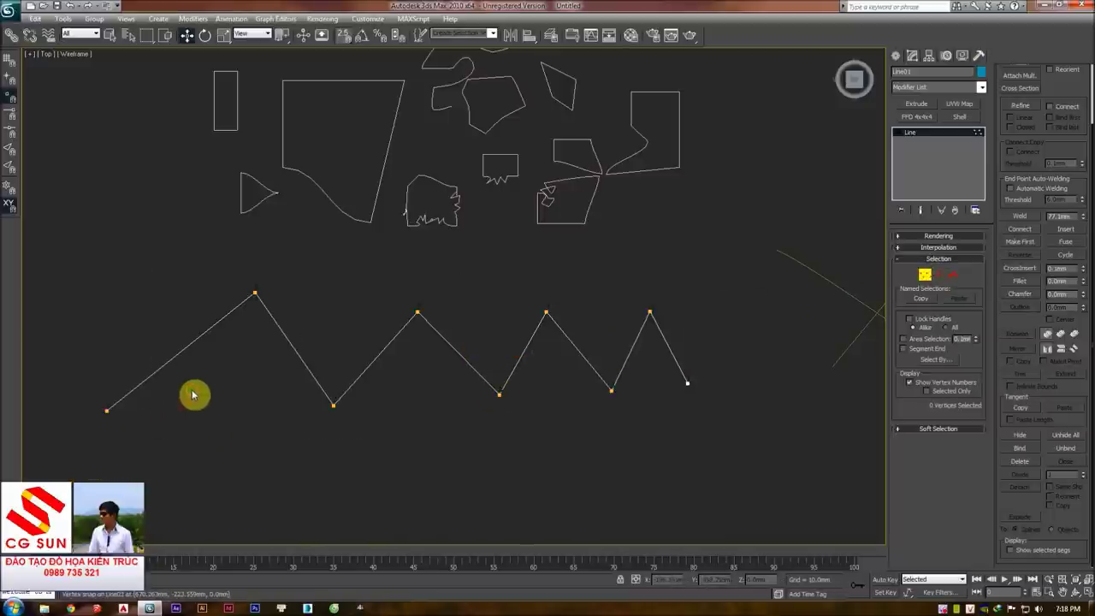
drag(49, 224, 767, 521)
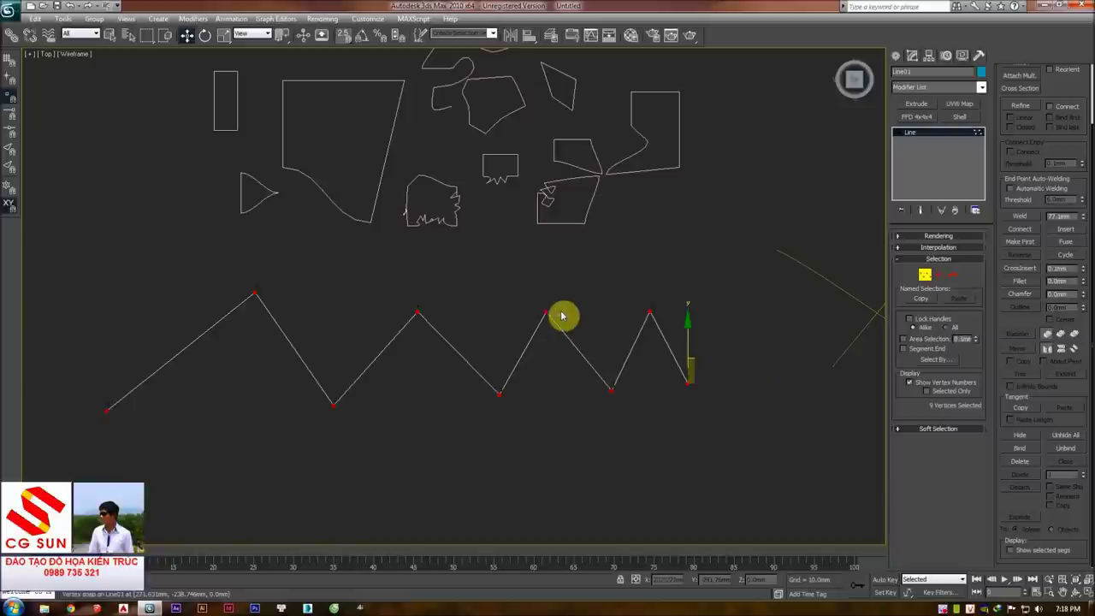
click(548, 311)
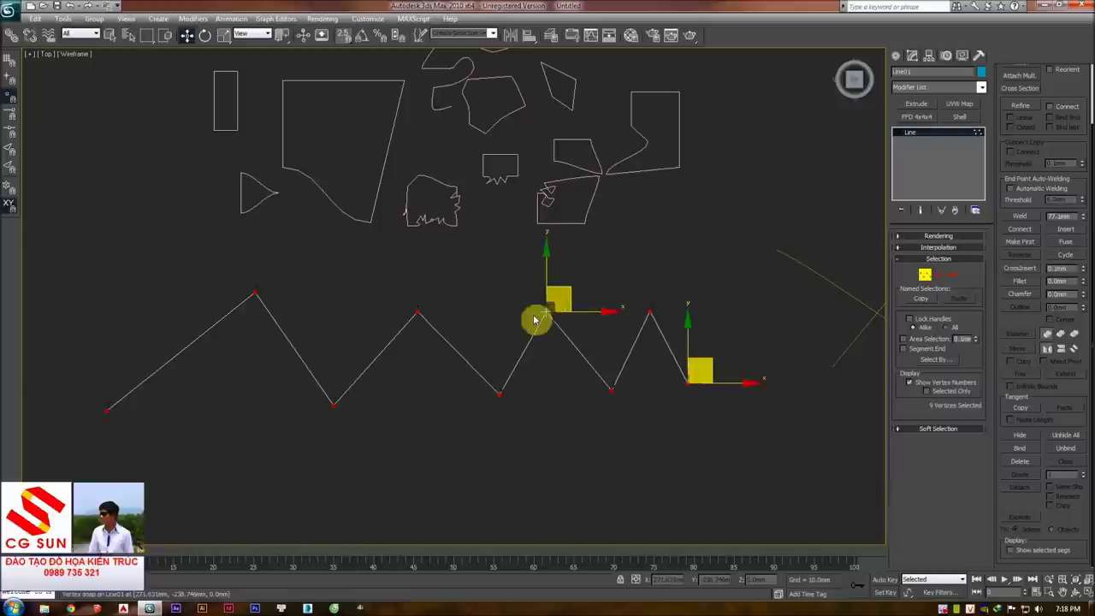
right_click(530, 315)
click(528, 318)
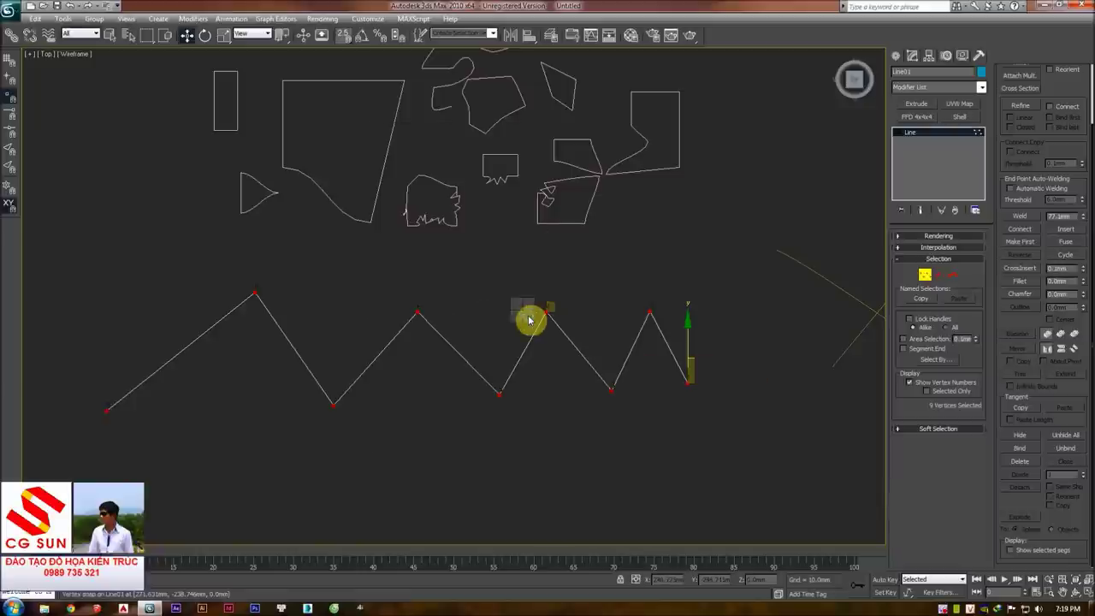
right_click(529, 319)
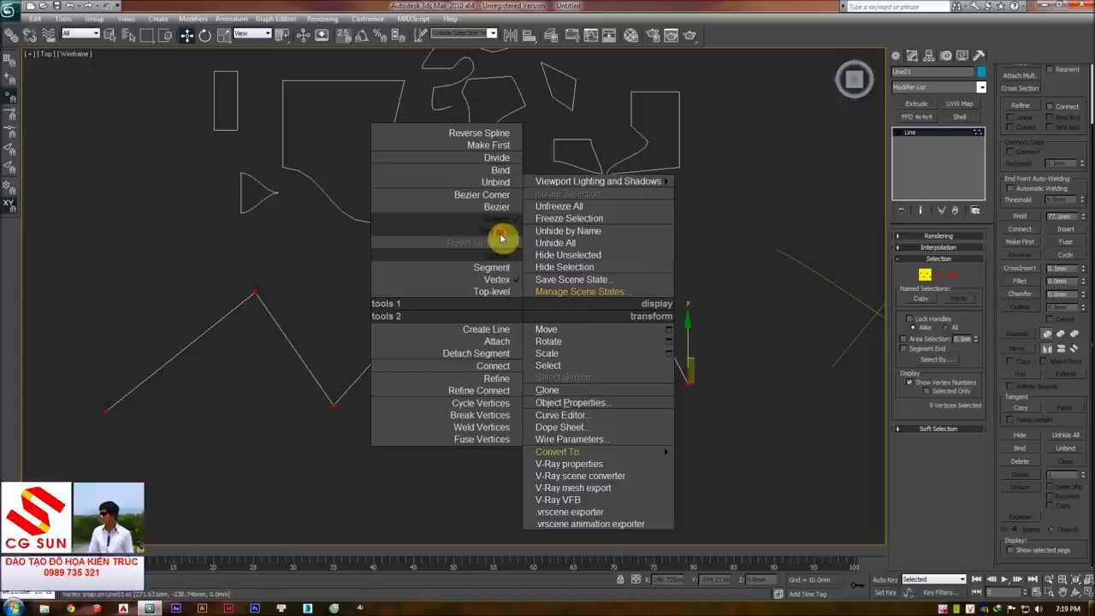
click(500, 239)
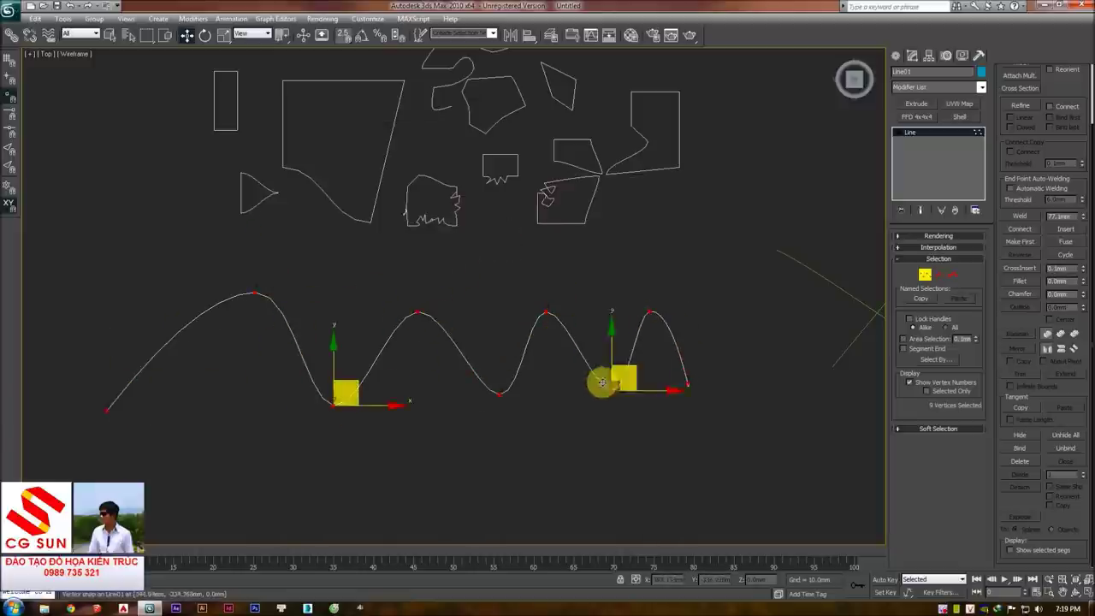
right_click(395, 309)
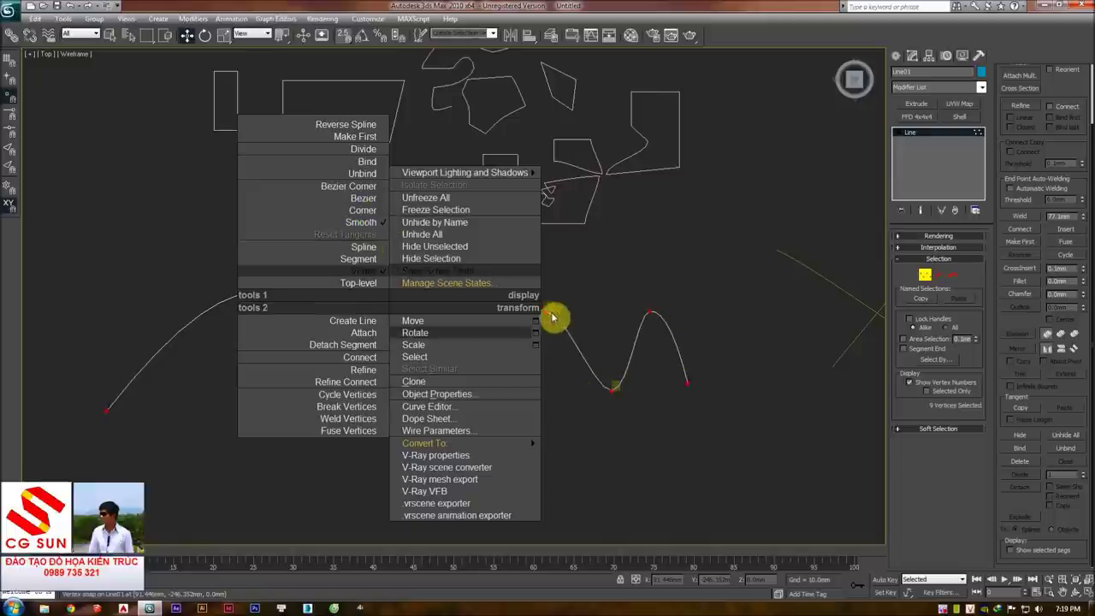
click(369, 214)
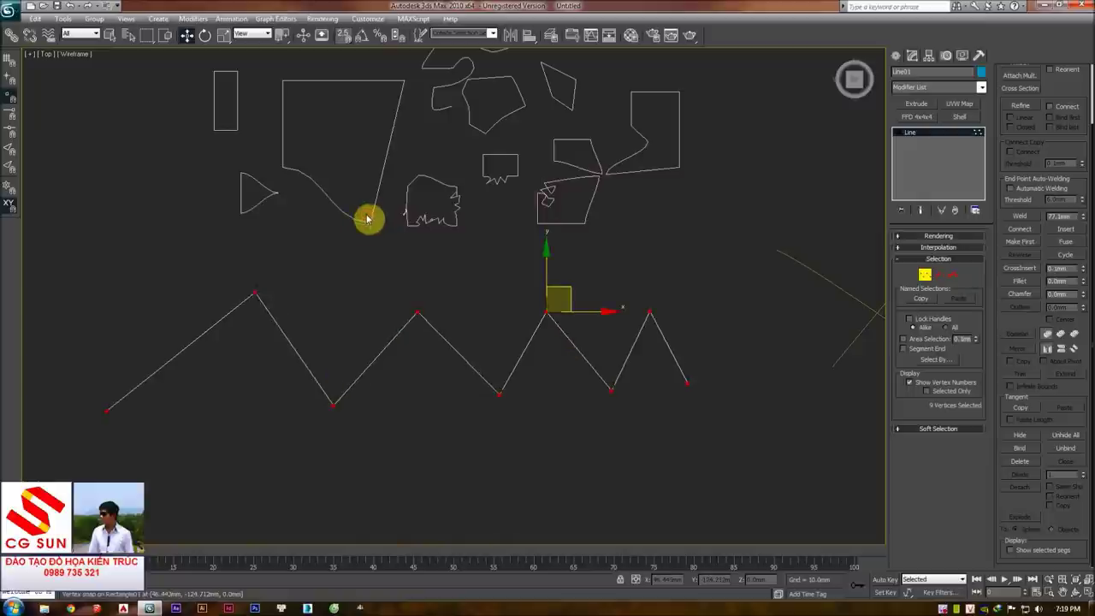
right_click(415, 313)
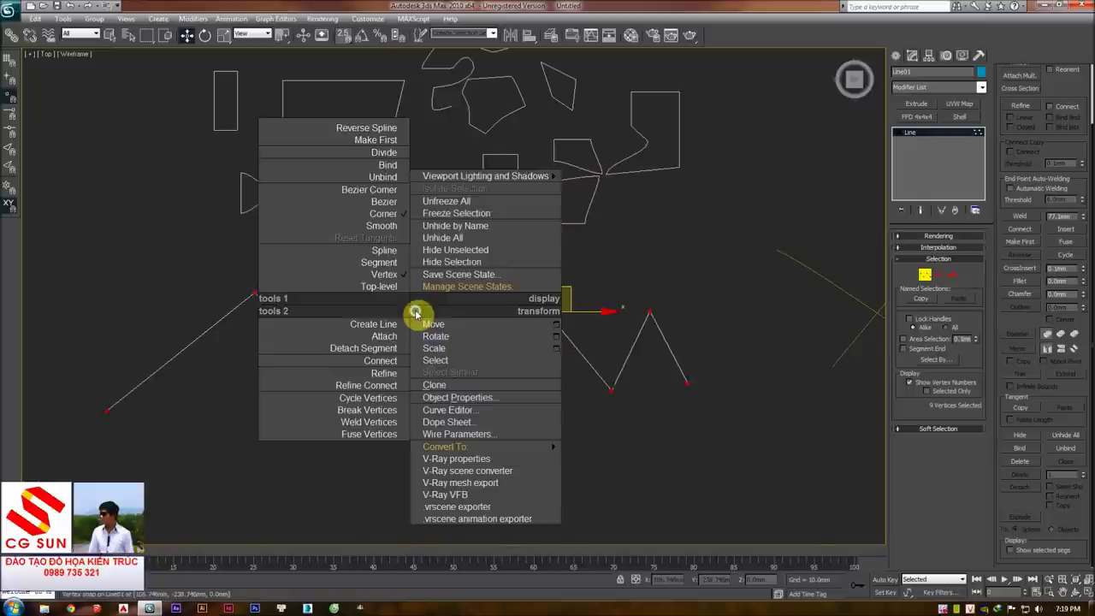
click(396, 204)
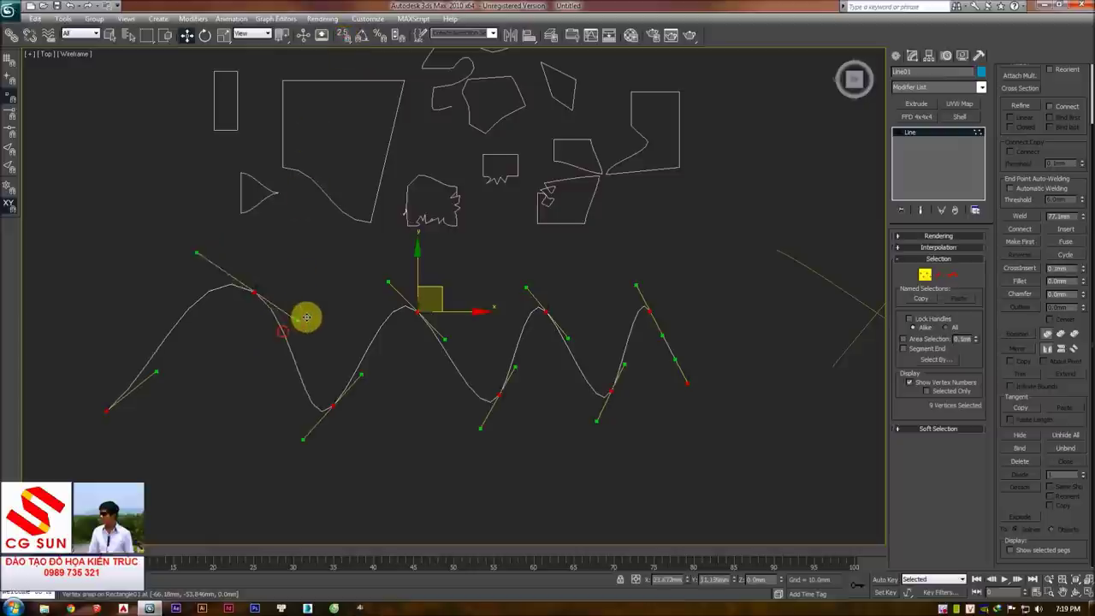
mouse_move(279, 333)
mouse_down()
mouse_move(244, 215)
mouse_move(326, 334)
mouse_up()
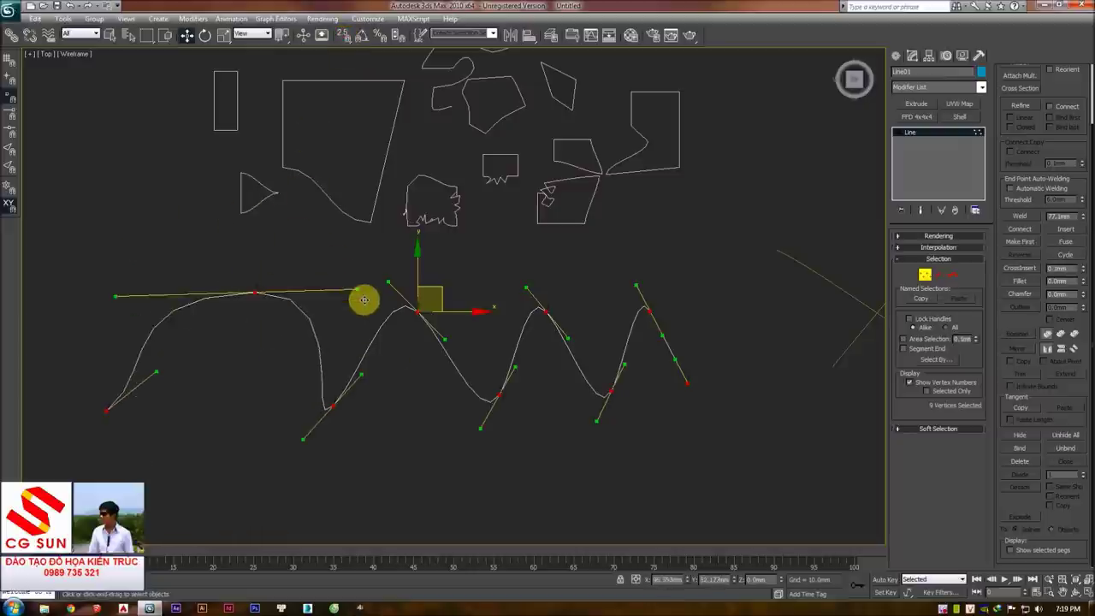
right_click(326, 321)
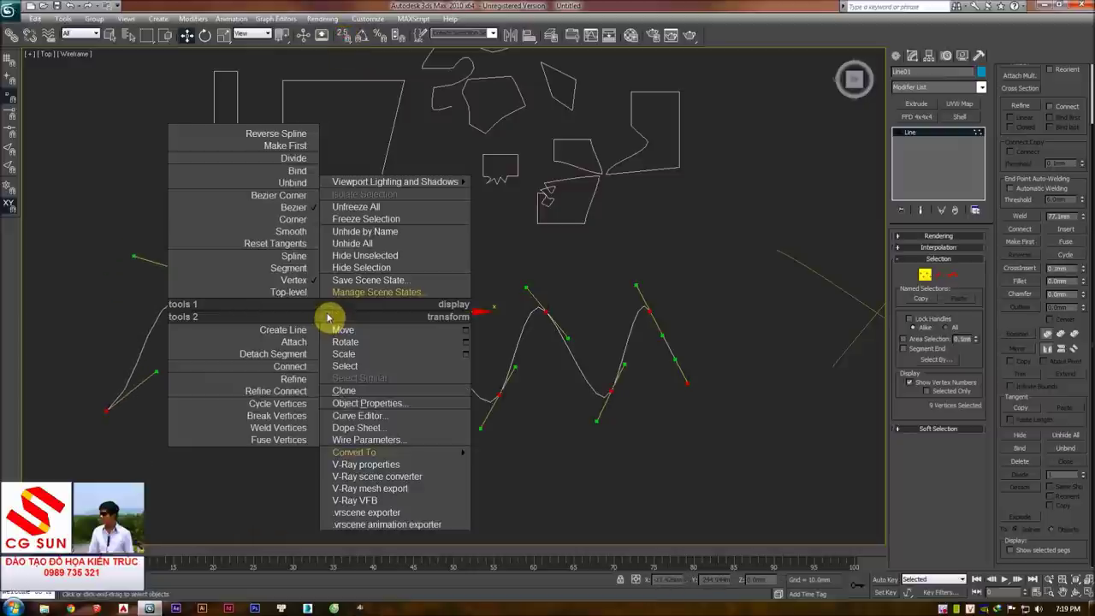
click(451, 153)
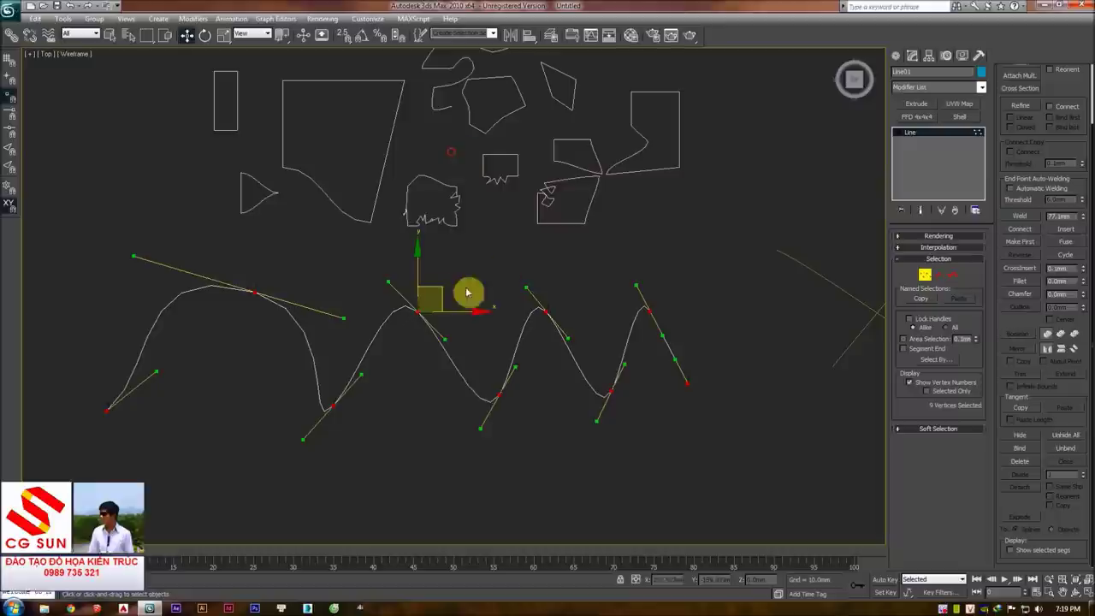
right_click(320, 286)
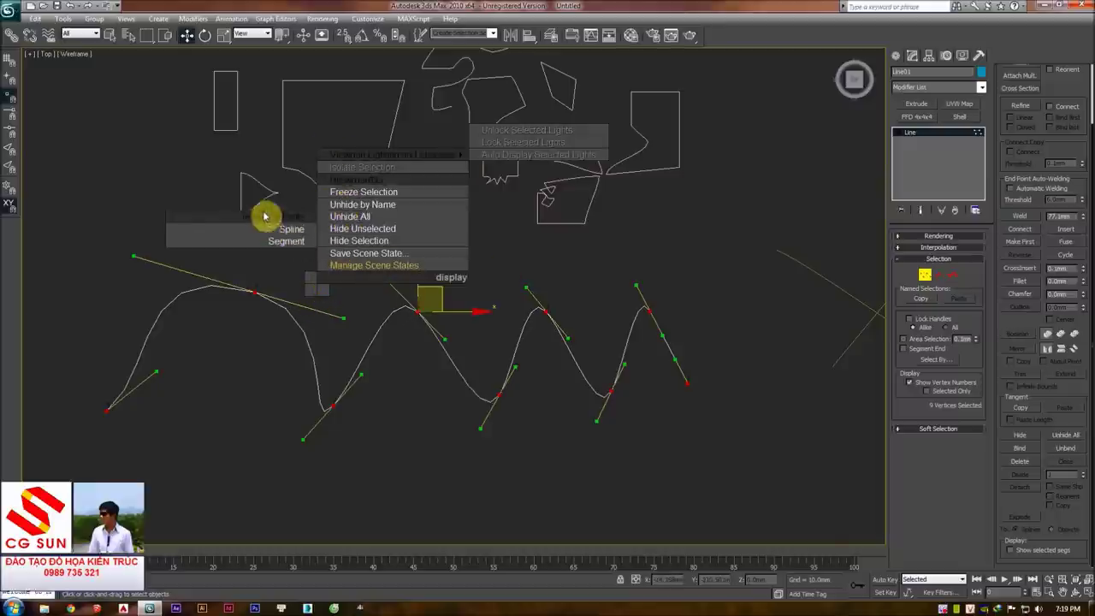
click(289, 192)
drag(203, 258, 357, 411)
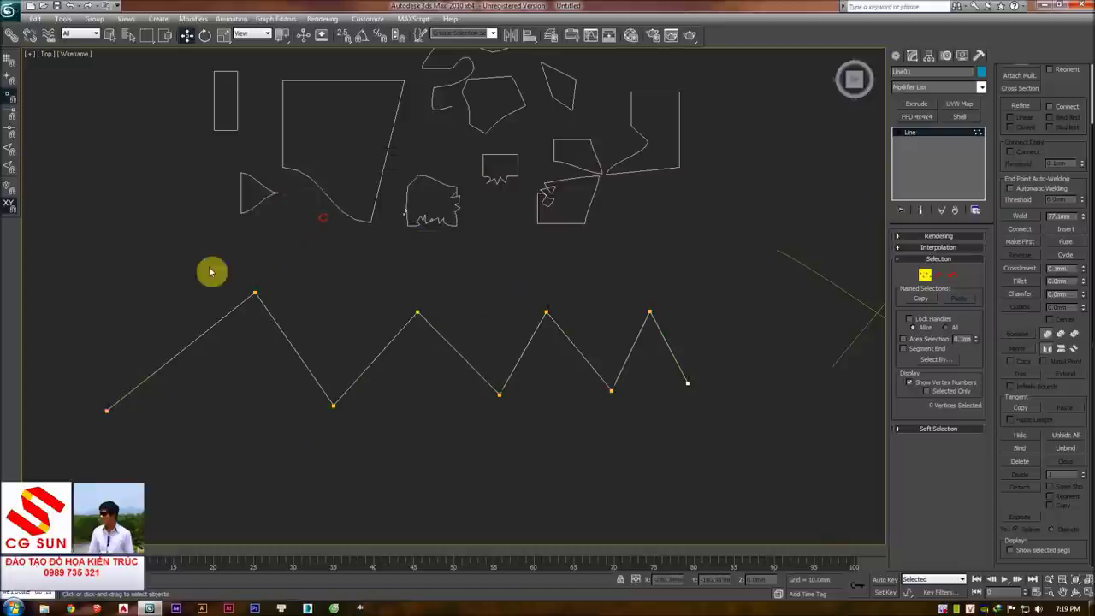
- Convert the two left vertices to Bezier and drag their tangents to curve the line
right_click(343, 301)
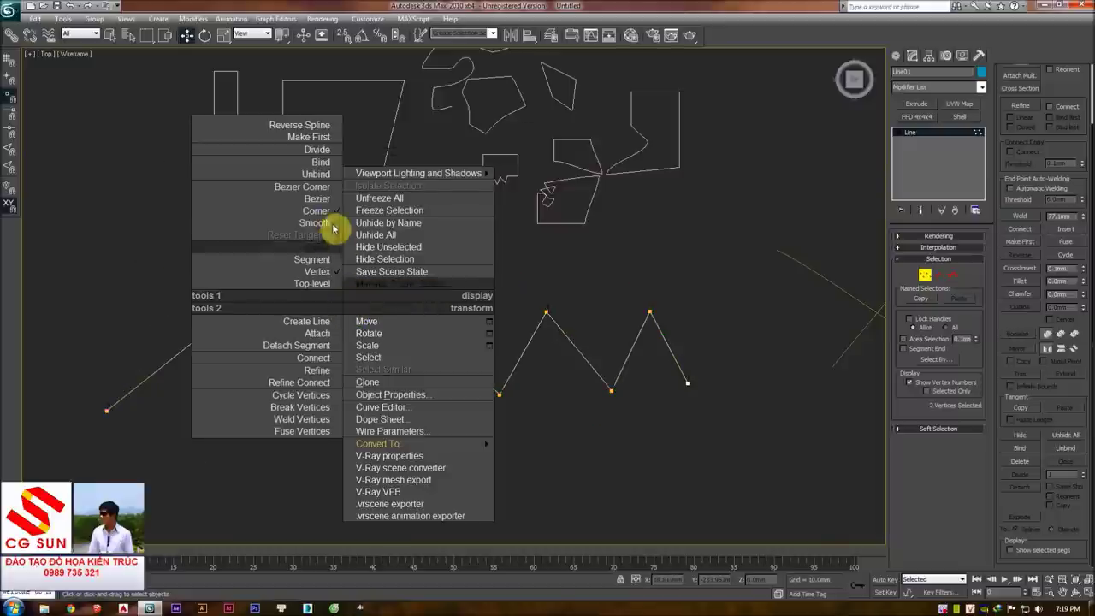
click(317, 198)
mouse_move(334, 315)
middle_down()
mouse_move(415, 276)
mouse_move(361, 297)
middle_up()
scroll(416, 276, up, 2)
mouse_move(358, 285)
mouse_down()
mouse_move(428, 234)
mouse_move(294, 172)
mouse_move(157, 185)
mouse_move(427, 247)
mouse_move(412, 257)
mouse_up()
drag(472, 349, 508, 445)
mouse_move(414, 258)
mouse_down()
mouse_move(501, 257)
mouse_move(380, 298)
mouse_move(266, 368)
mouse_move(433, 316)
mouse_move(450, 235)
mouse_move(342, 342)
mouse_move(455, 213)
mouse_move(474, 225)
mouse_move(466, 260)
mouse_move(400, 270)
mouse_up()
- Make the upper vertex Bezier Corner and swing its tangent handle to round the hump
click(175, 213)
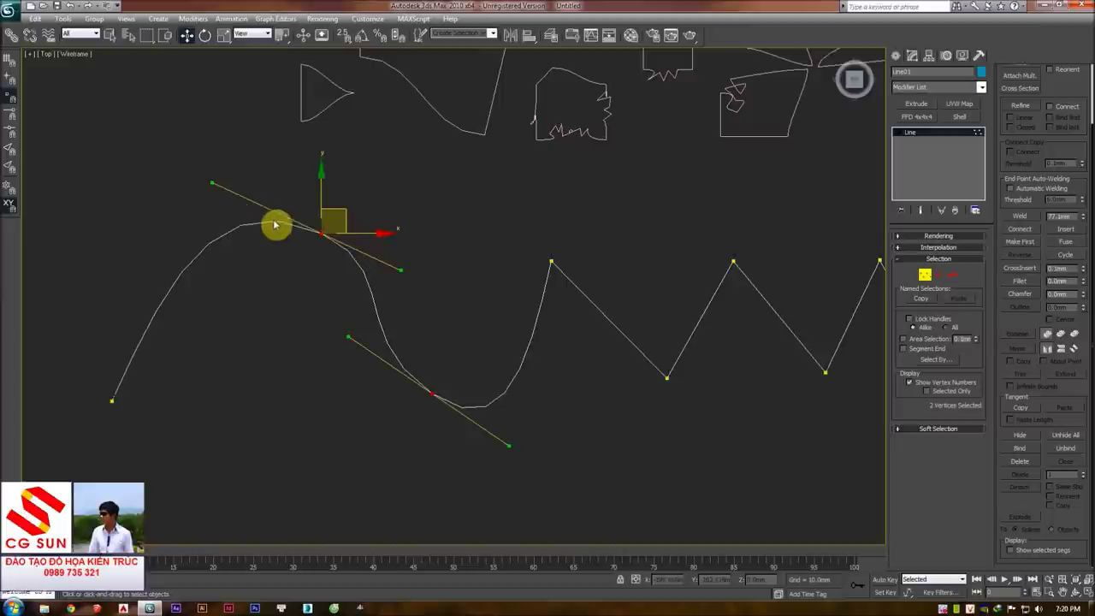
click(321, 234)
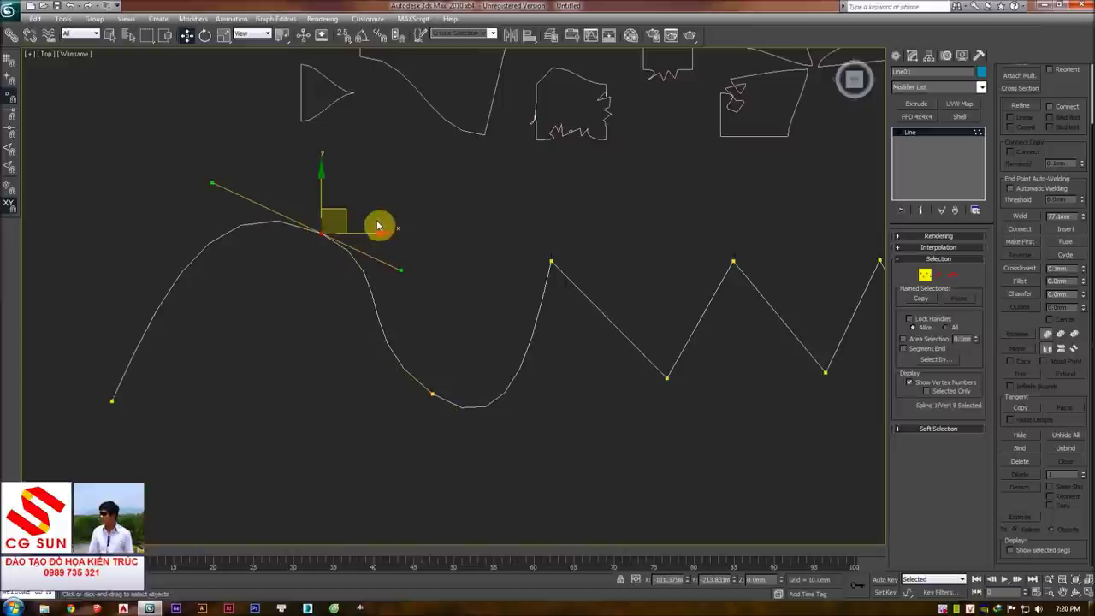
right_click(340, 234)
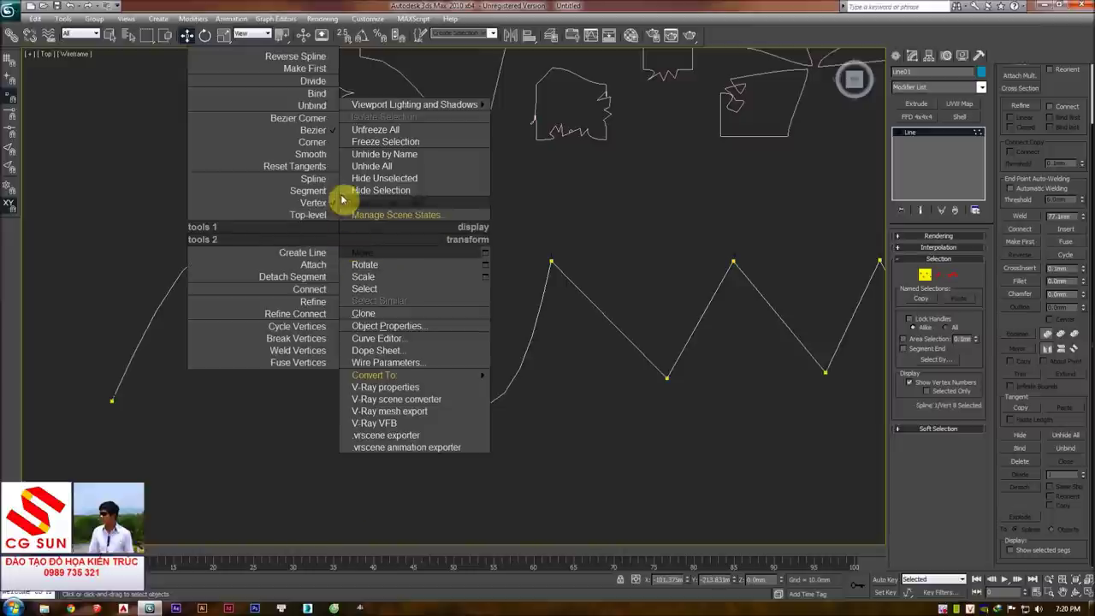
click(317, 119)
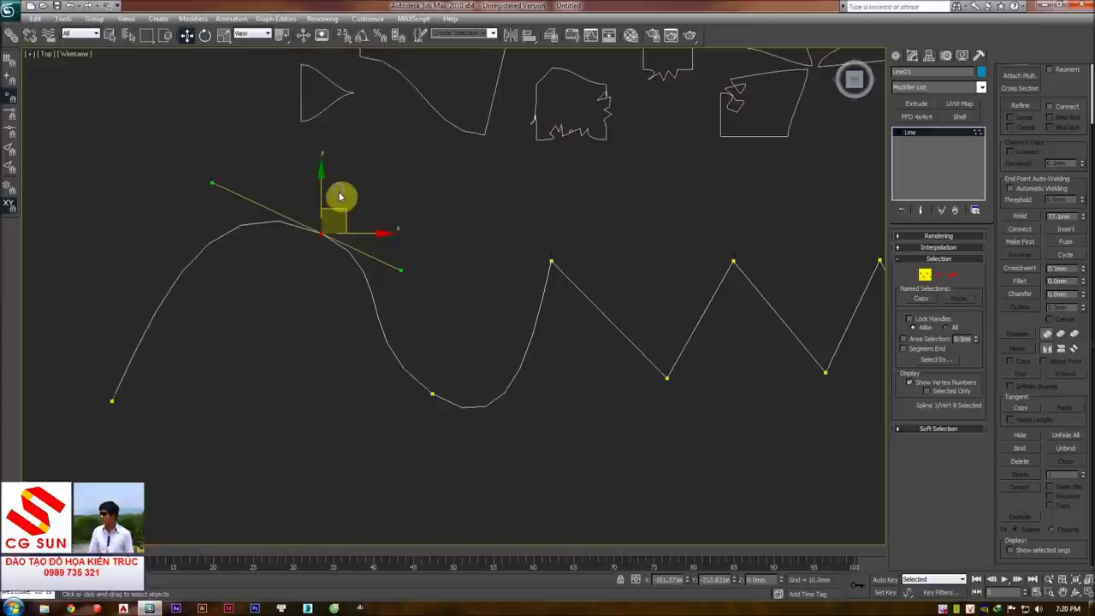
right_click(333, 188)
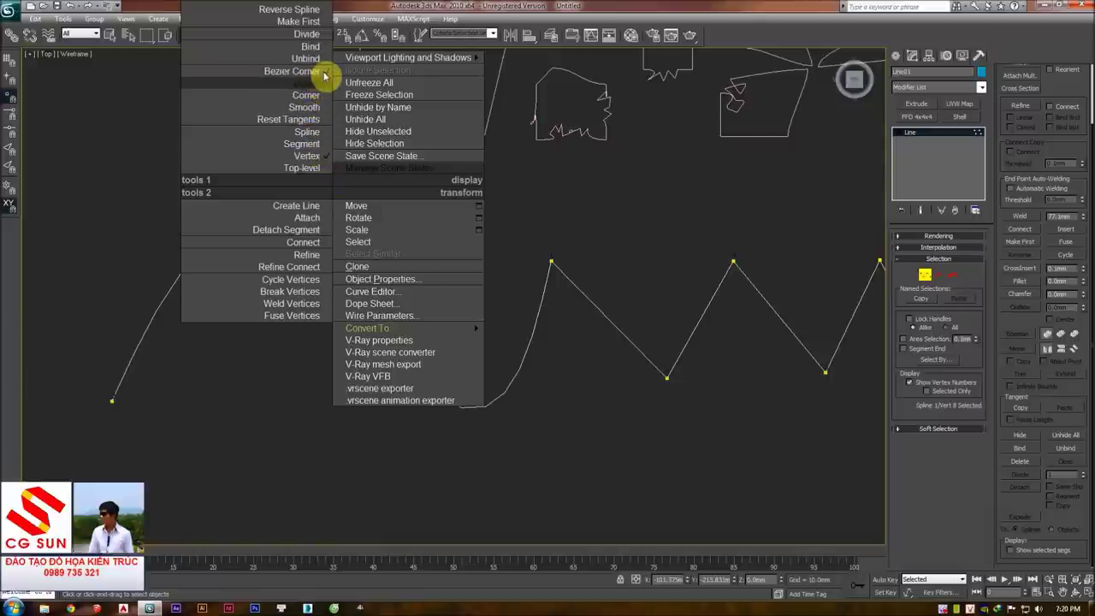
click(325, 76)
middle_drag(326, 180, 330, 190)
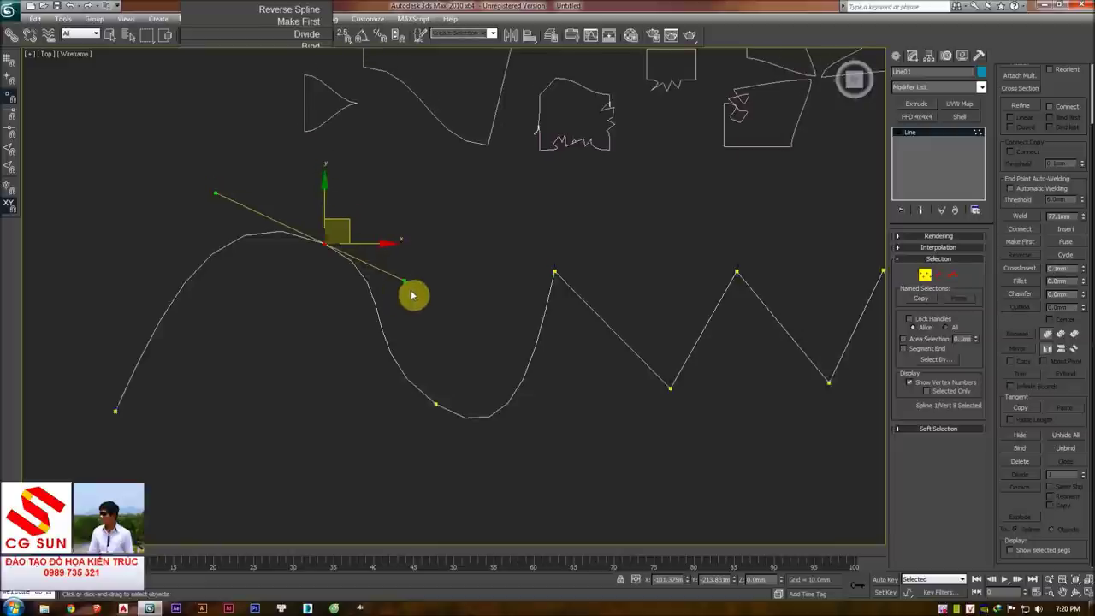
mouse_move(405, 281)
mouse_down()
mouse_move(262, 367)
mouse_move(440, 294)
mouse_move(372, 435)
mouse_move(367, 312)
mouse_up()
- Make the lower vertex Bezier Corner and adjust its tangent to shape the dip
click(436, 403)
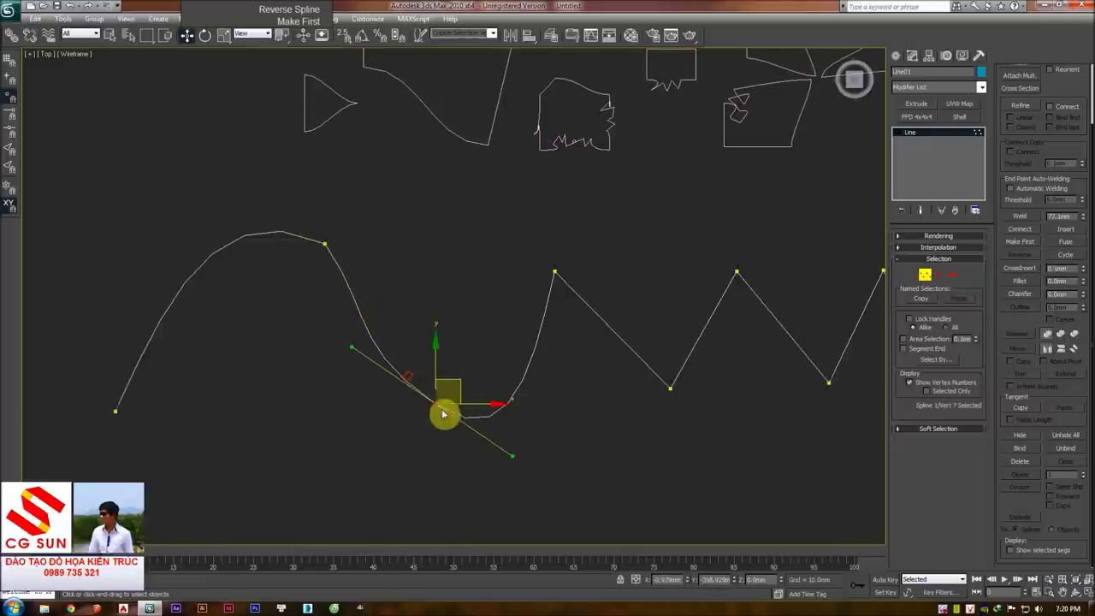
right_click(410, 336)
click(386, 213)
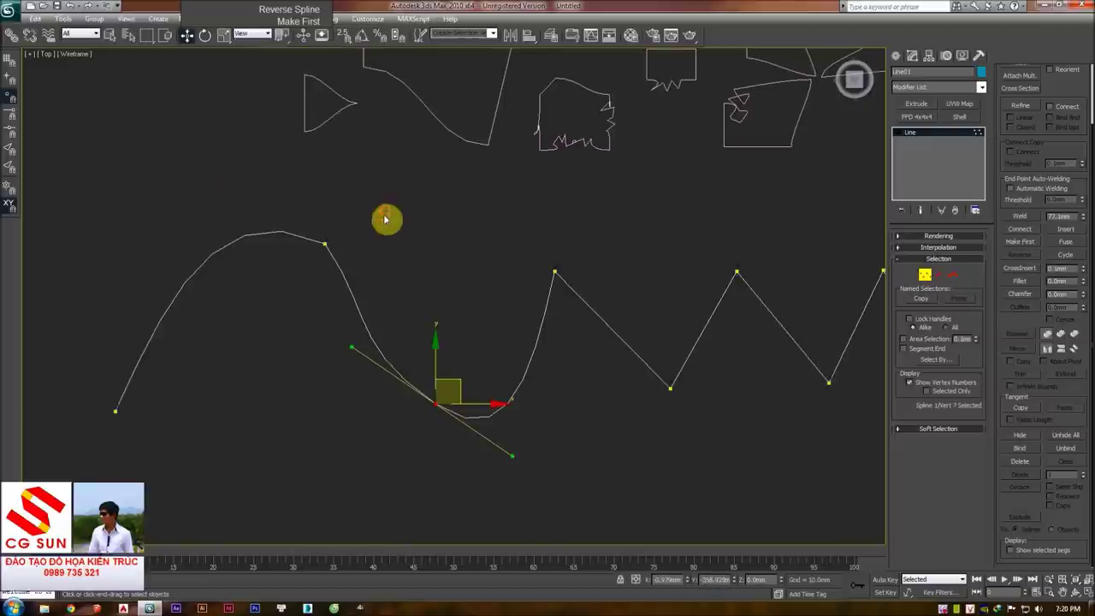
drag(351, 345, 368, 324)
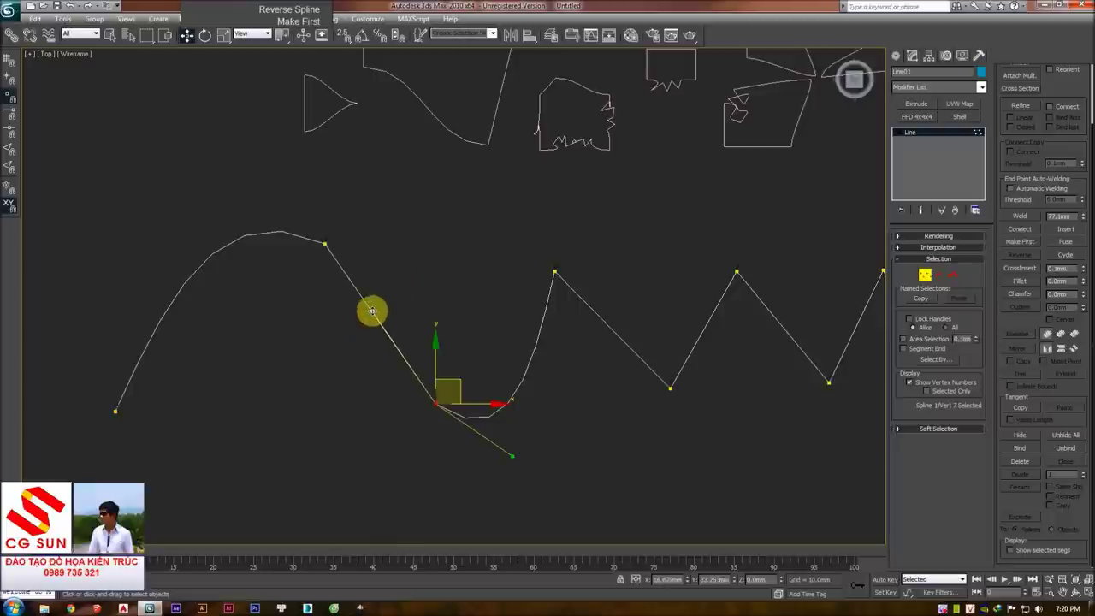
click(384, 311)
middle_drag(384, 312, 450, 276)
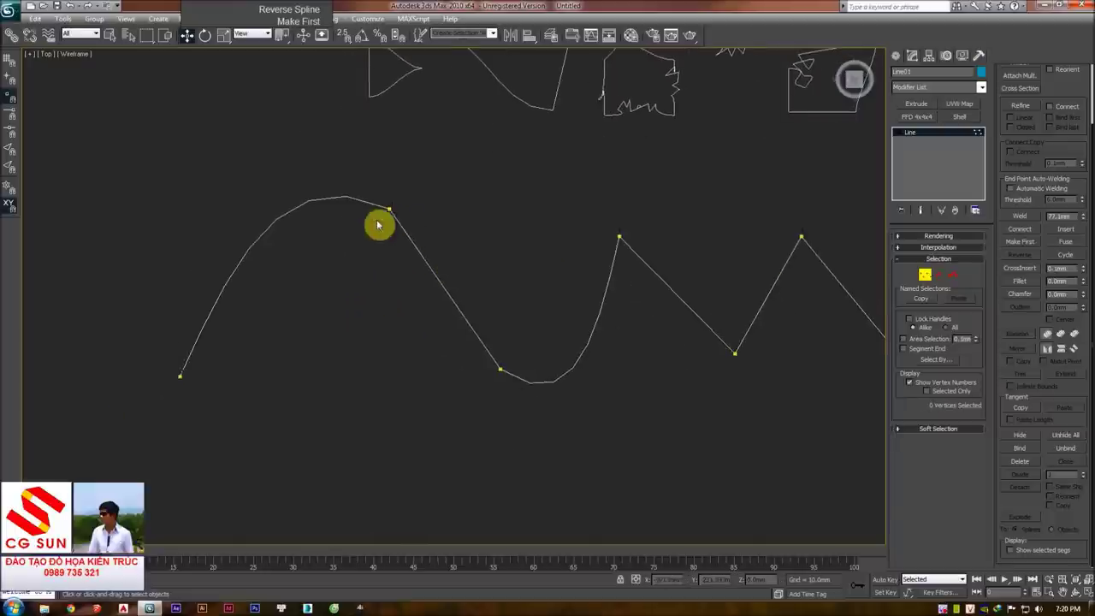
- Check the curve's top and lower vertices, then deselect and reframe the view
drag(373, 179, 479, 265)
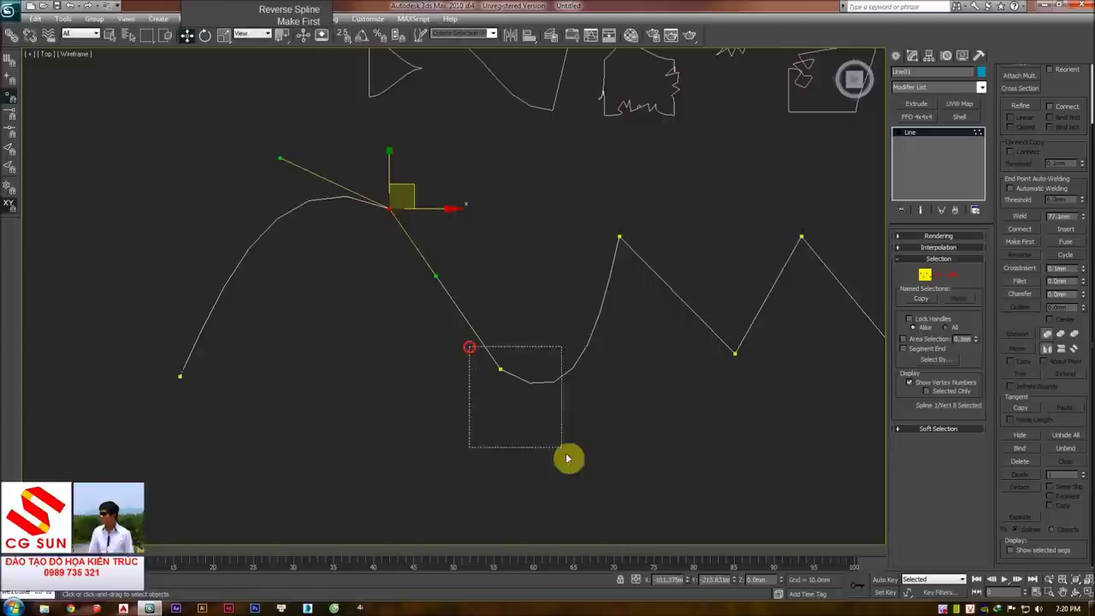
click(503, 369)
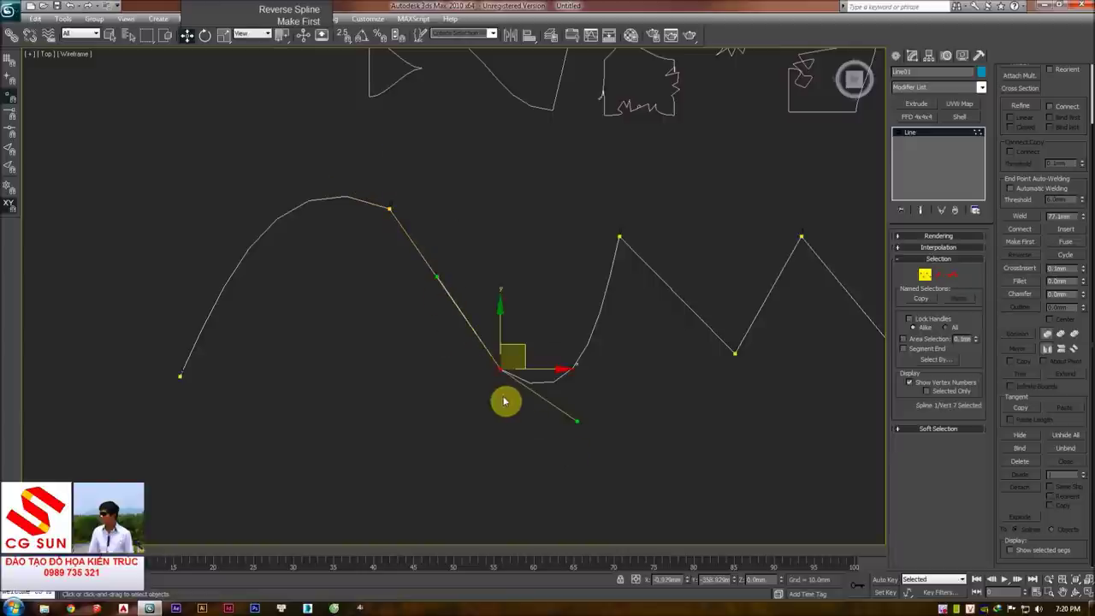
click(427, 244)
scroll(391, 281, down, 5)
middle_drag(391, 281, 362, 286)
scroll(351, 283, up, 2)
scroll(423, 320, up, 2)
scroll(389, 291, up, 1)
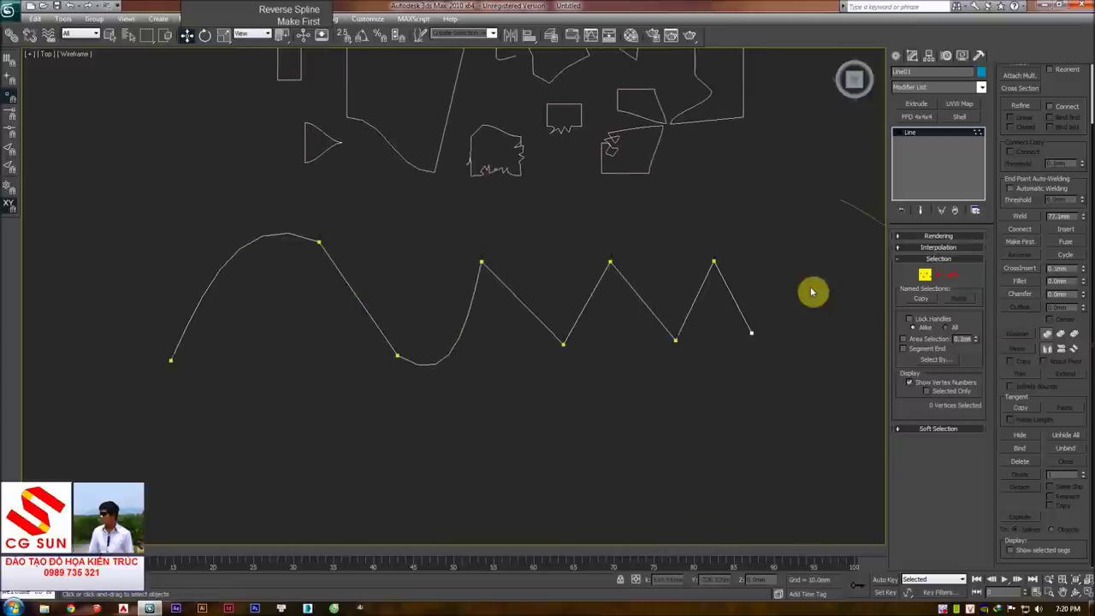
- Exit Vertex level and expand the line's Interpolation rollout showing Steps, Optimize and Adaptive
click(924, 275)
click(924, 274)
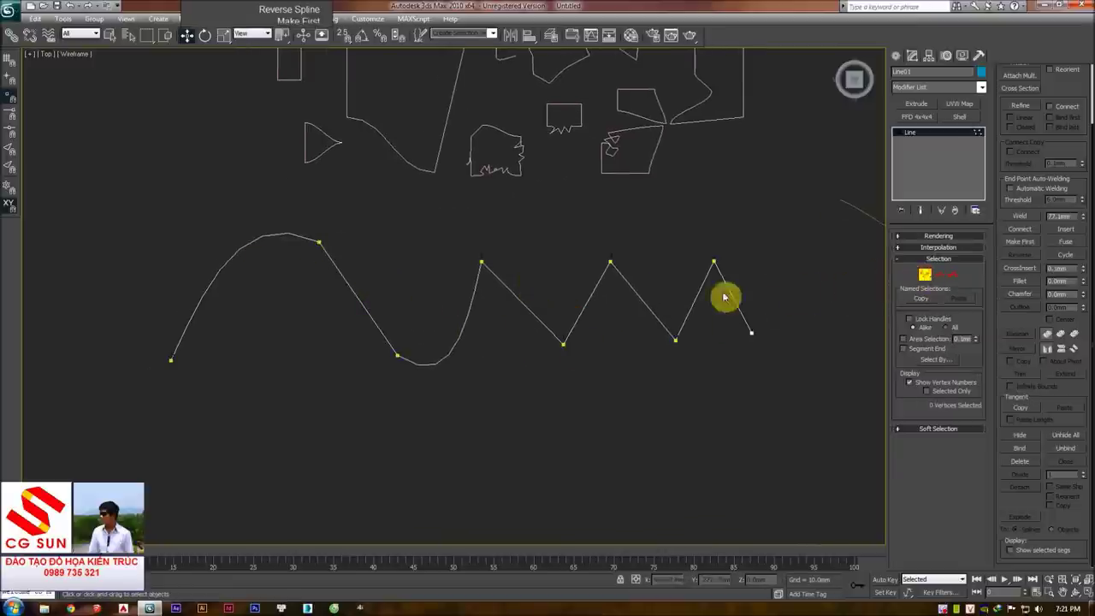
click(924, 275)
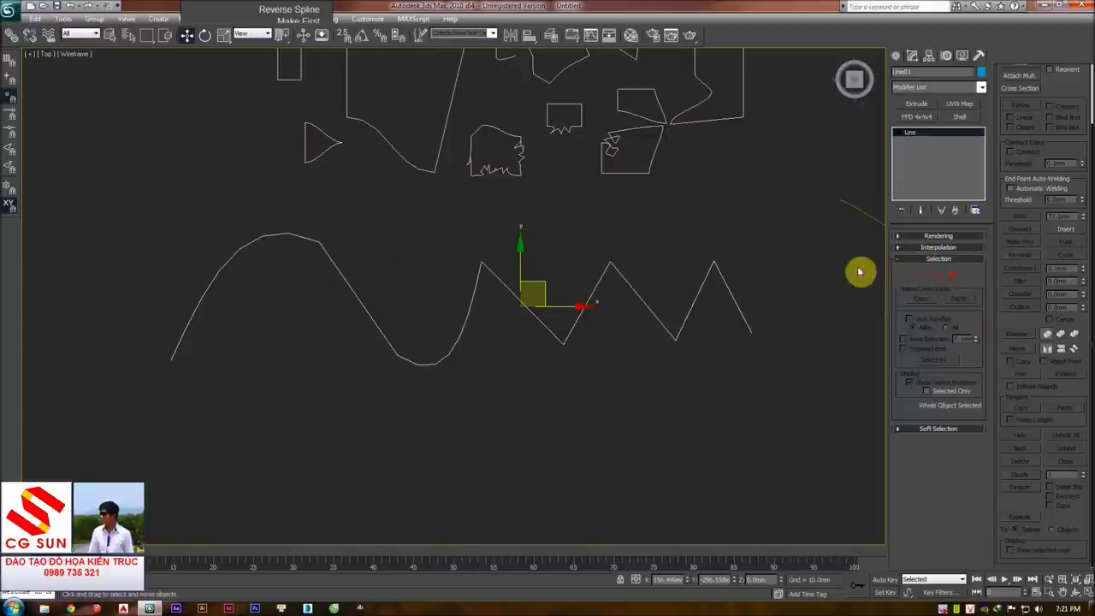
click(932, 247)
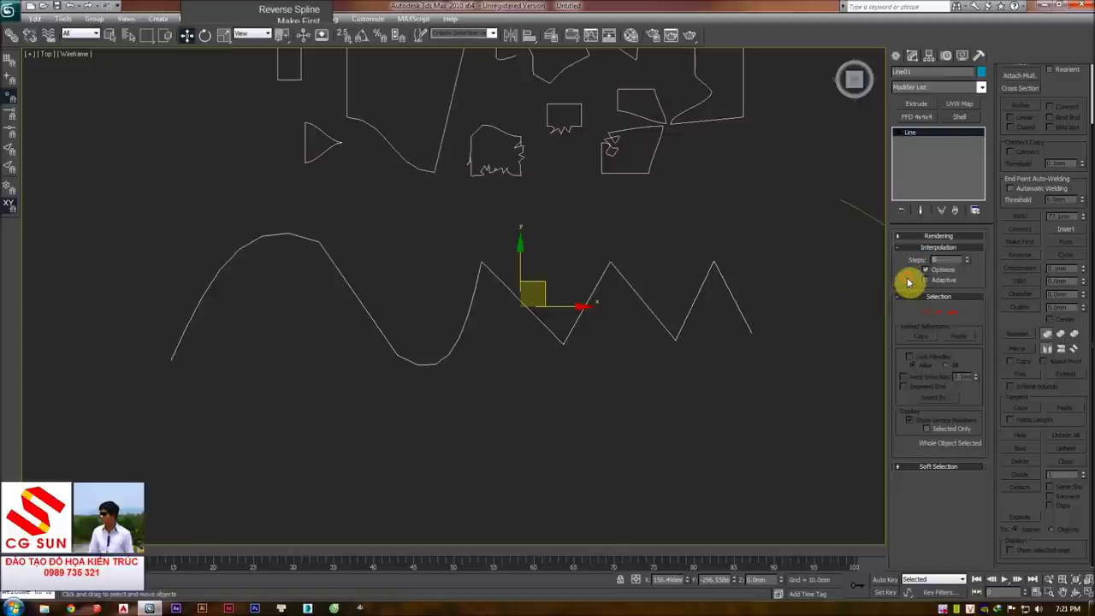
middle_drag(518, 265, 777, 286)
scroll(778, 285, up, 2)
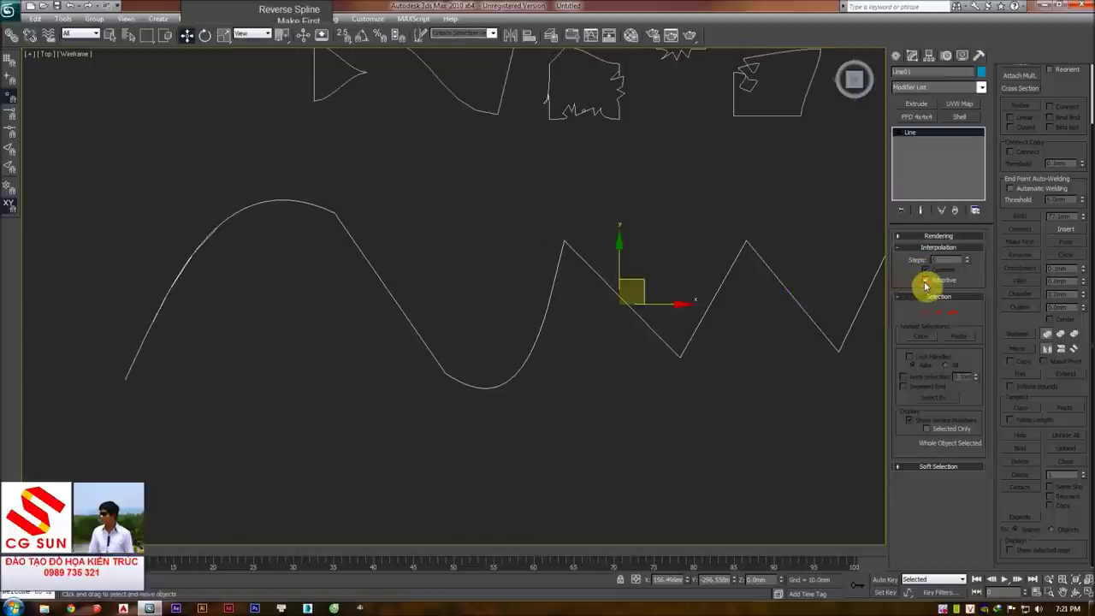
middle_drag(616, 278, 531, 280)
click(457, 210)
click(508, 247)
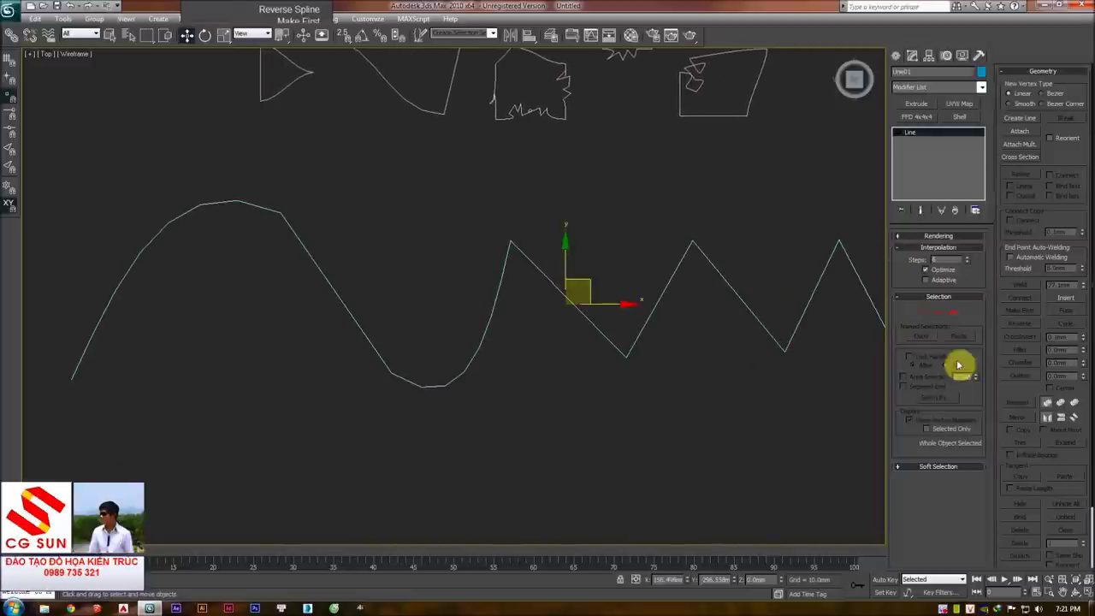
click(924, 312)
- Drag the Bezier tangent handles on the left hump vertices to round the hump
click(280, 212)
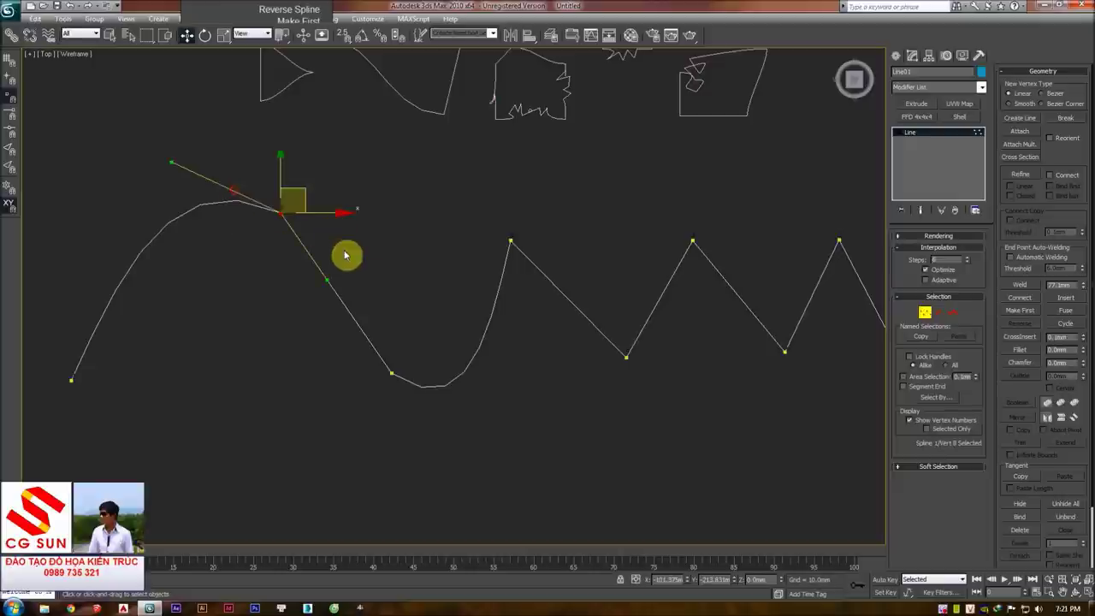
middle_drag(346, 255, 471, 254)
mouse_move(274, 171)
mouse_down()
mouse_move(210, 114)
mouse_move(154, 137)
mouse_up()
drag(125, 366, 206, 402)
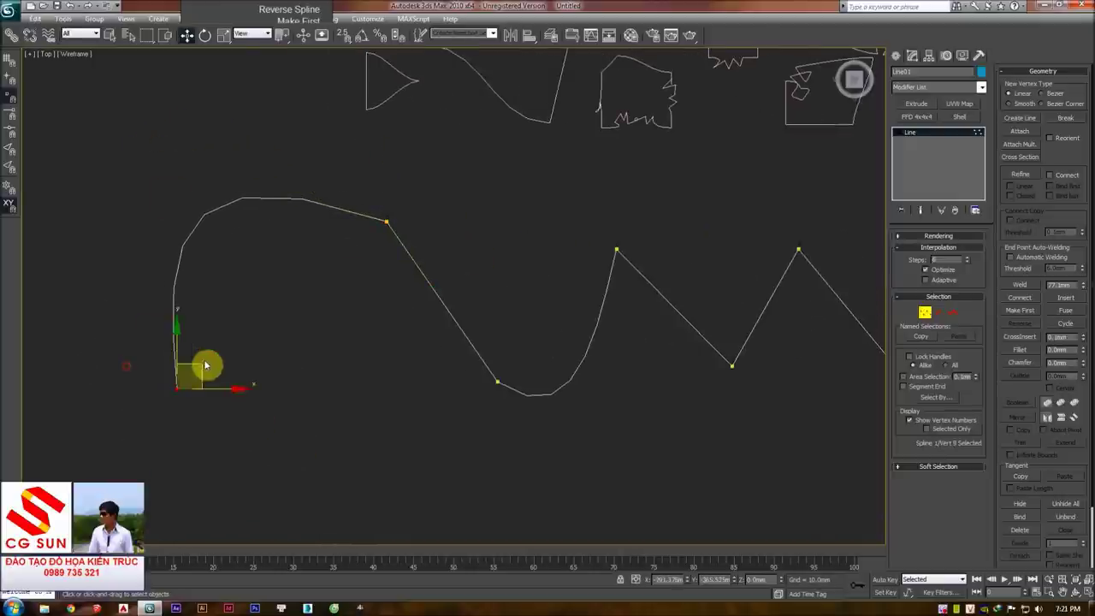
click(387, 221)
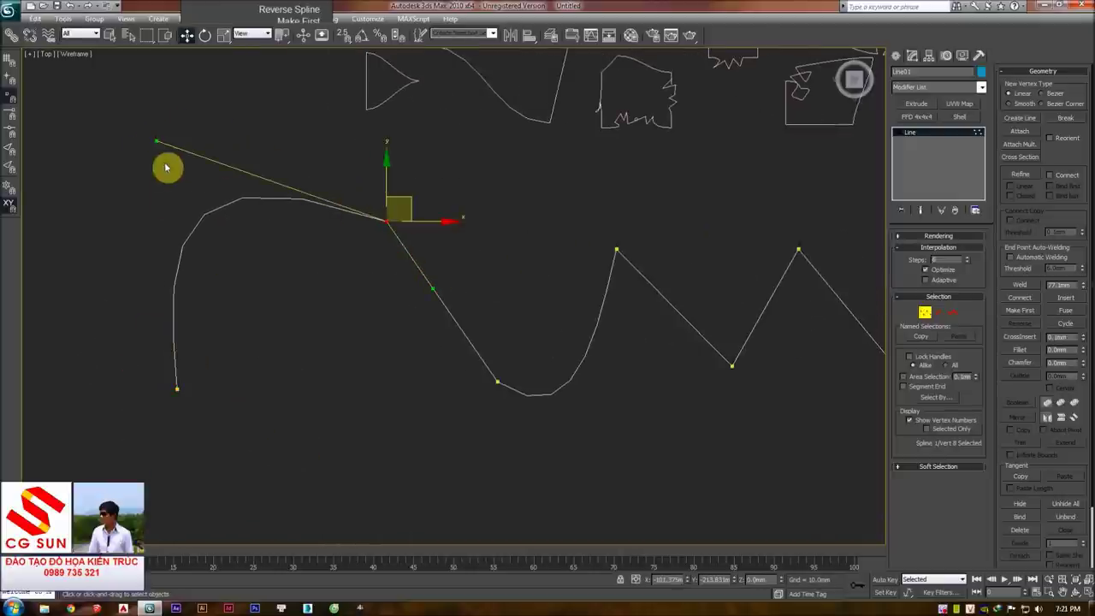
drag(157, 138, 185, 112)
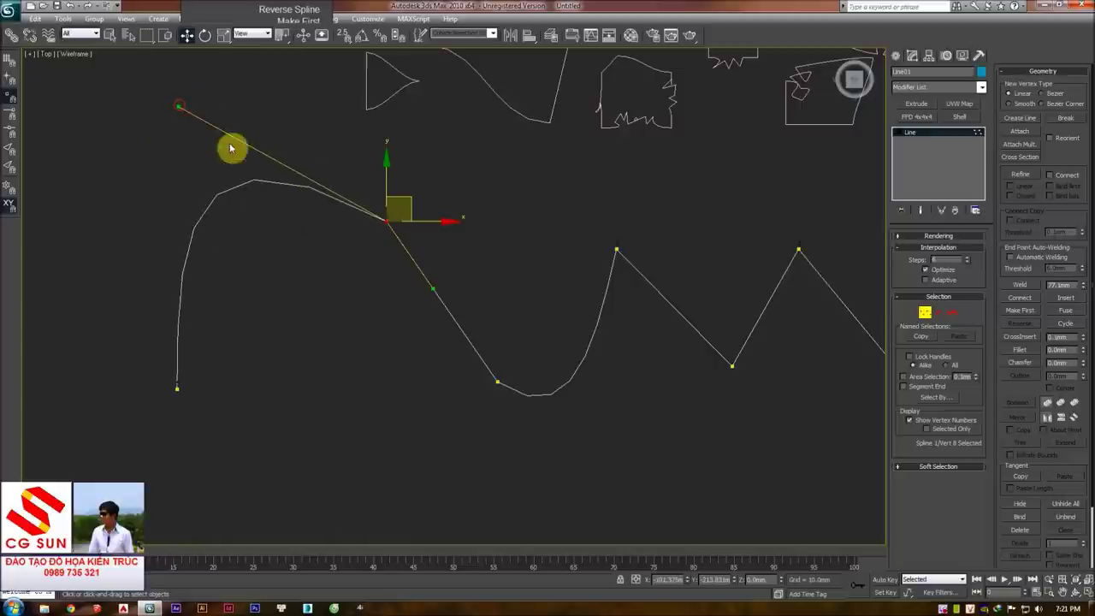
click(288, 196)
click(386, 221)
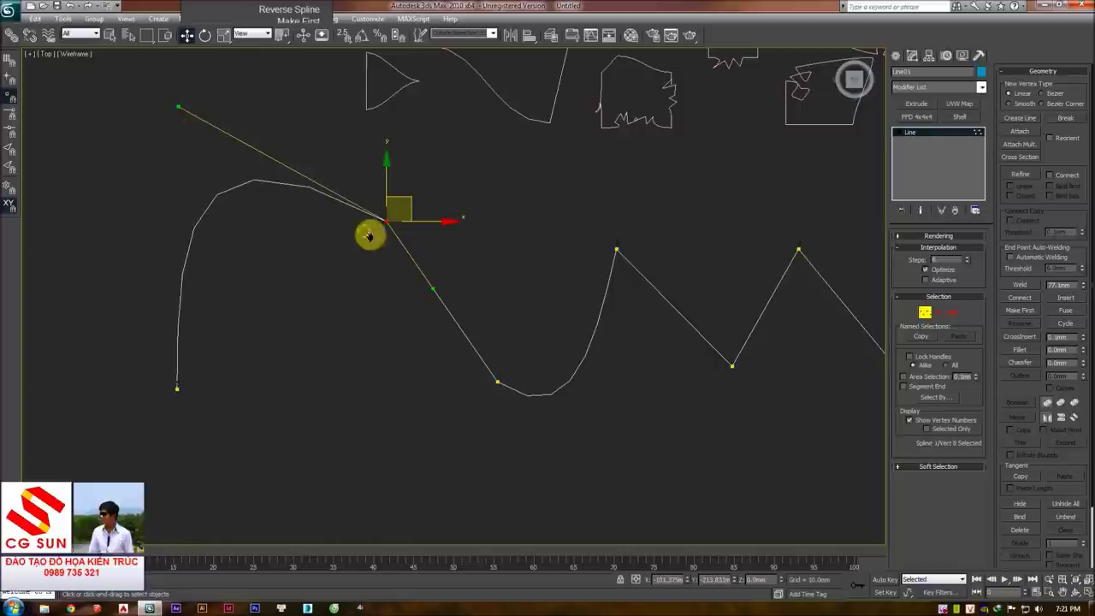
middle_drag(369, 235, 403, 277)
drag(241, 142, 226, 128)
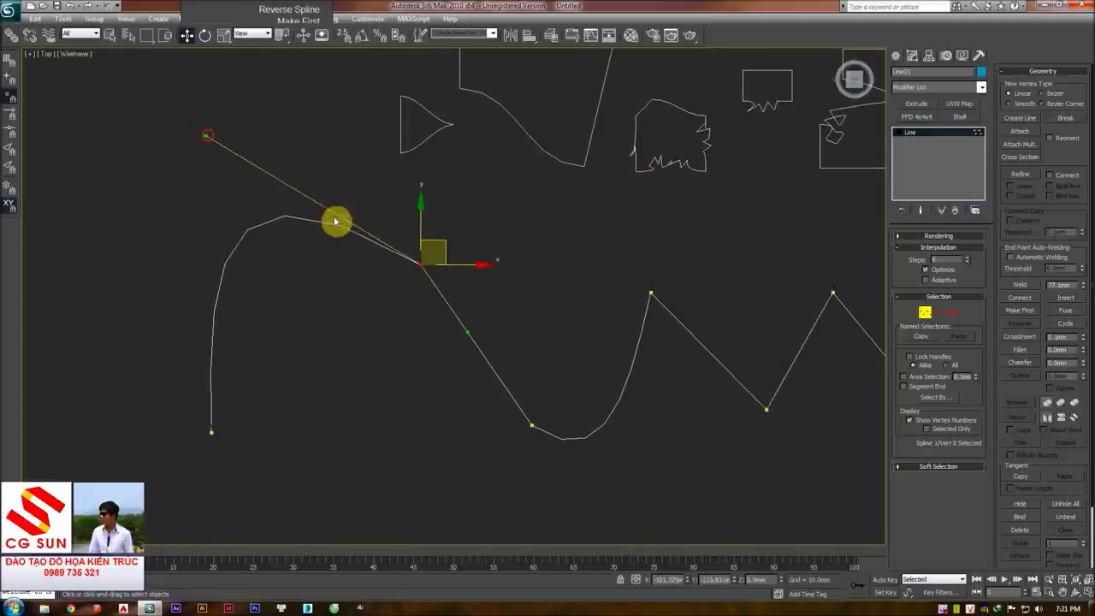
middle_drag(556, 293, 560, 287)
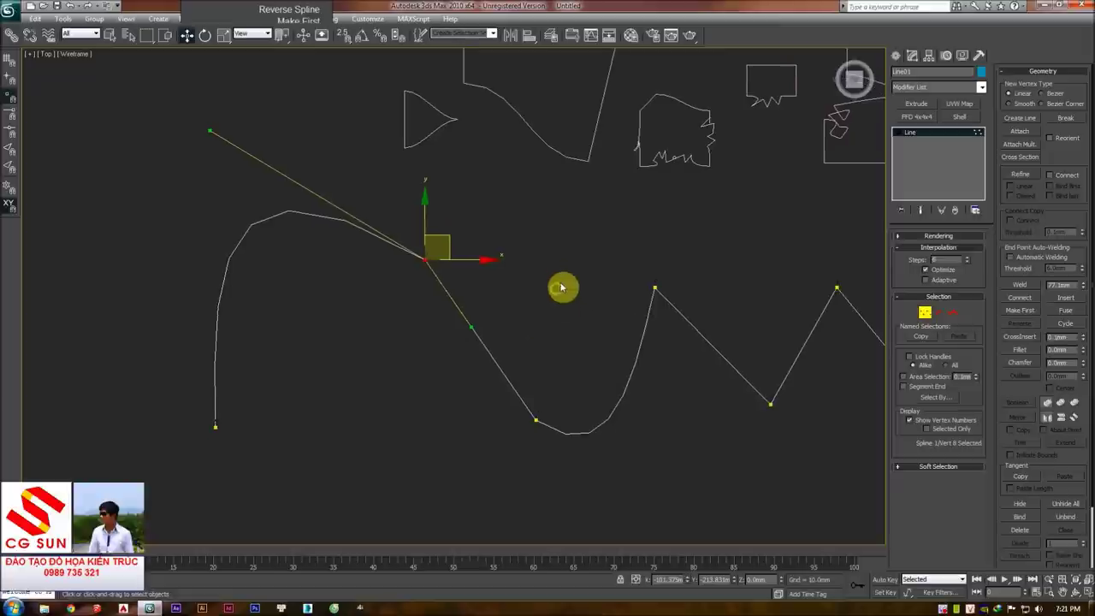
- Window-select the three vertices around the middle dip and set them to Smooth
drag(411, 240, 479, 308)
drag(325, 200, 737, 496)
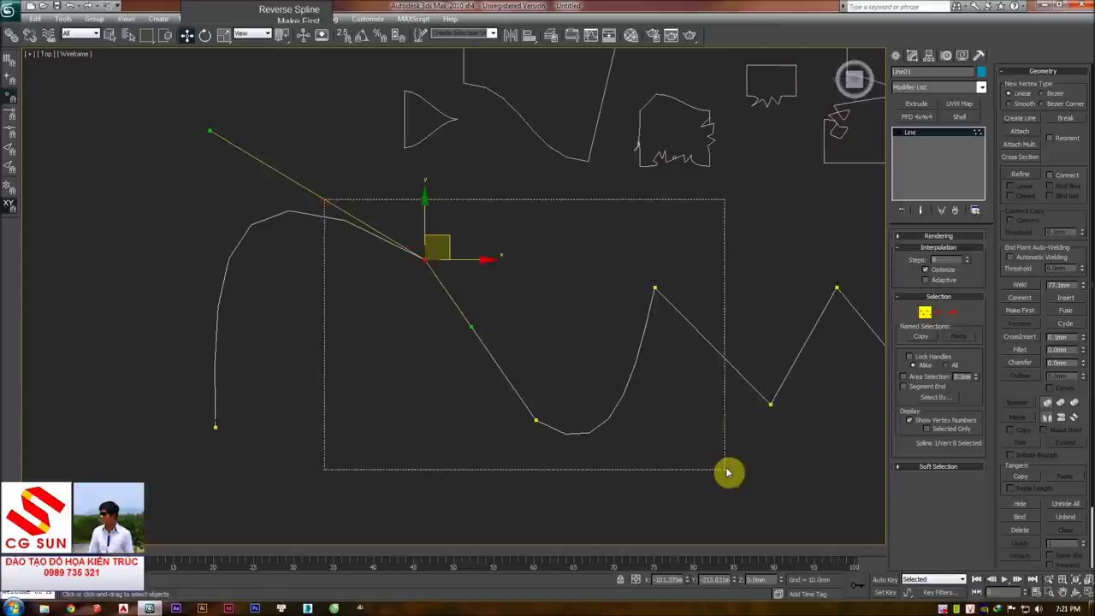
right_click(498, 211)
click(476, 195)
click(564, 209)
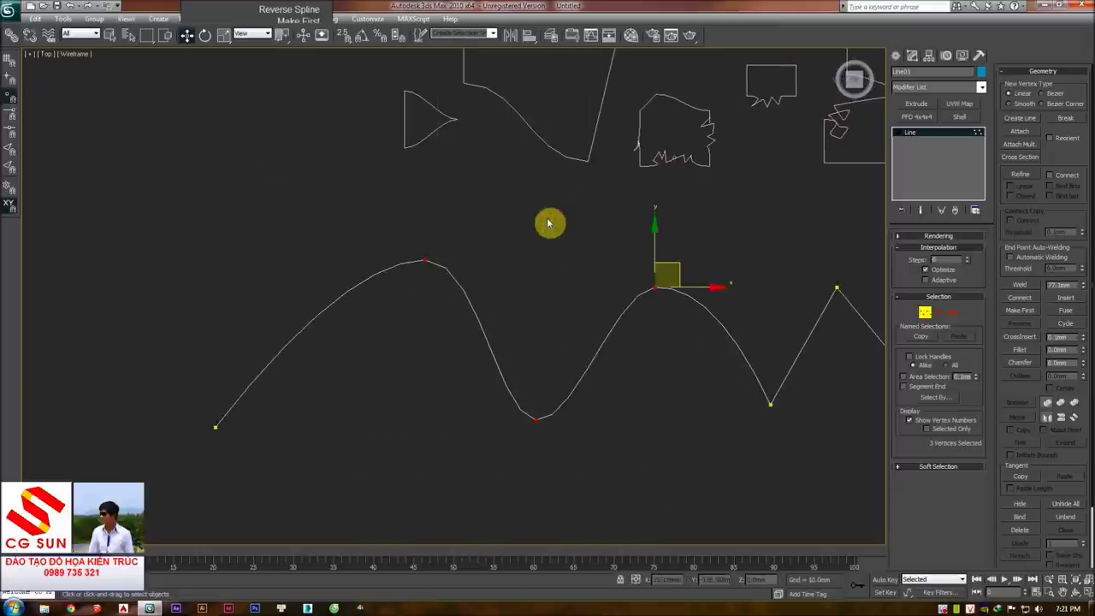
middle_drag(550, 232, 441, 202)
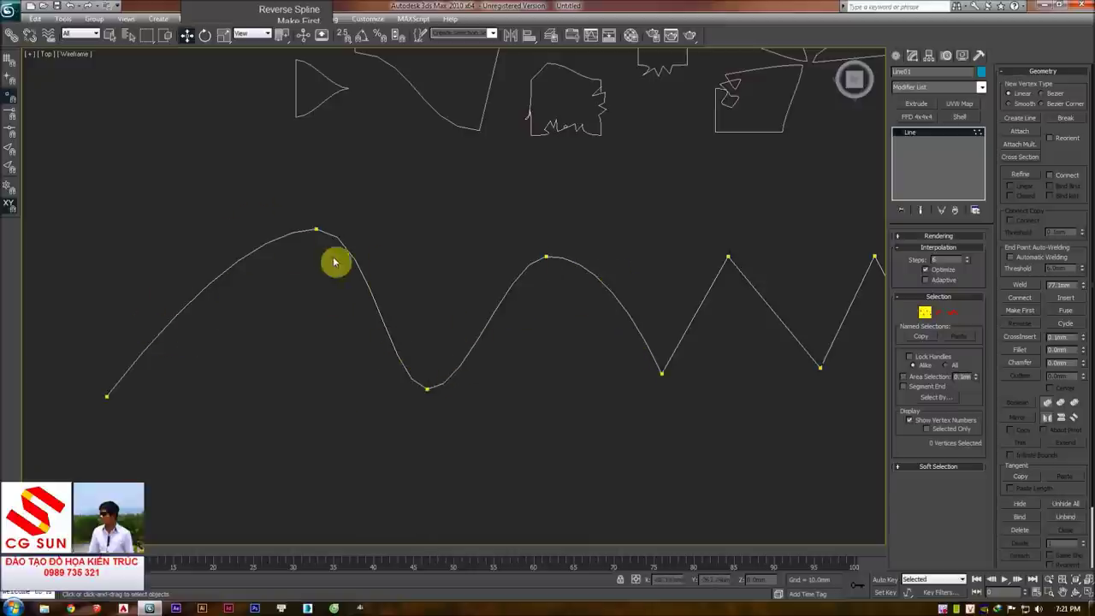
click(317, 229)
middle_drag(318, 231, 363, 258)
right_click(368, 254)
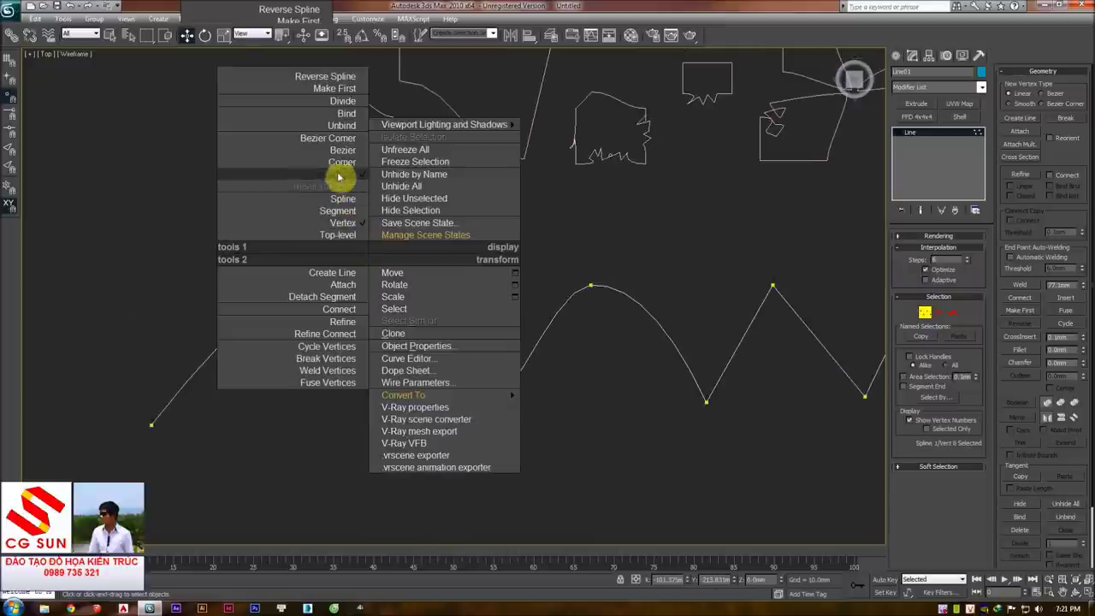
click(346, 155)
drag(305, 254, 235, 161)
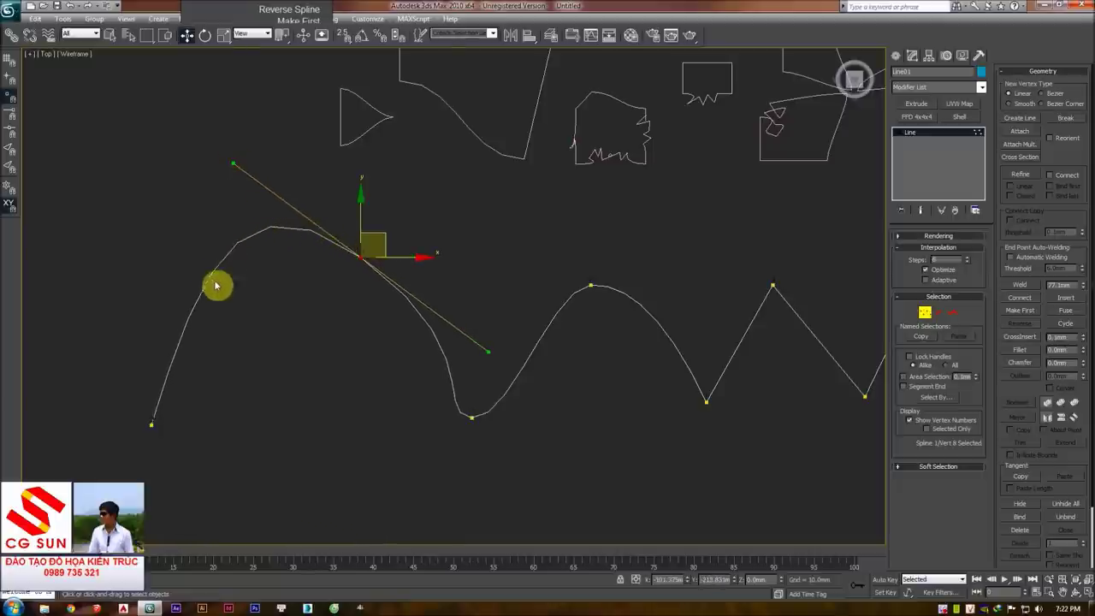
click(151, 423)
click(124, 396)
click(152, 422)
right_click(190, 377)
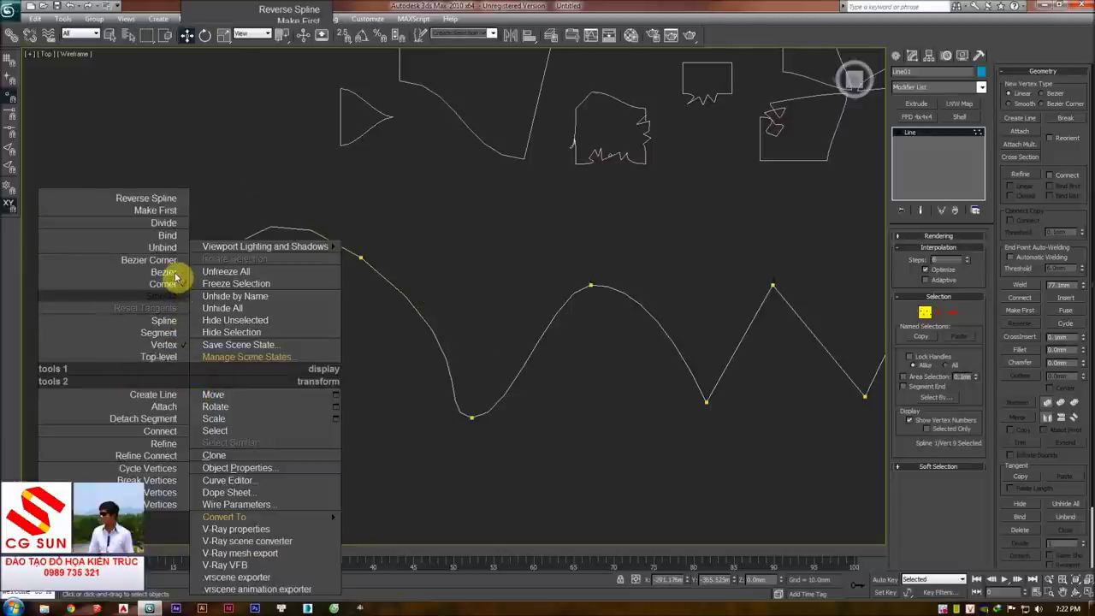
click(214, 218)
right_click(161, 368)
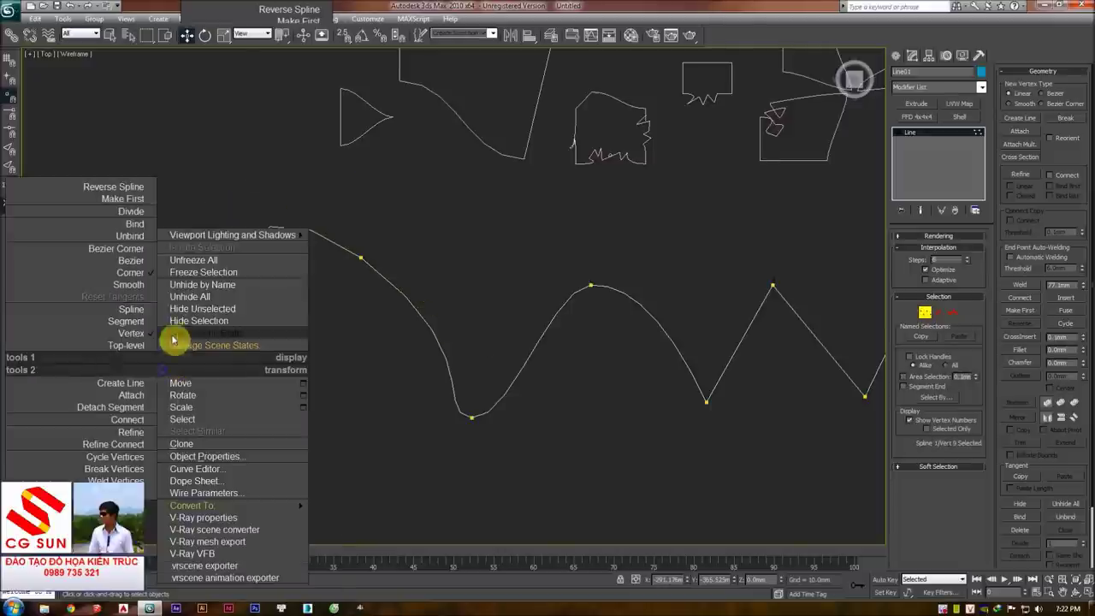
click(128, 284)
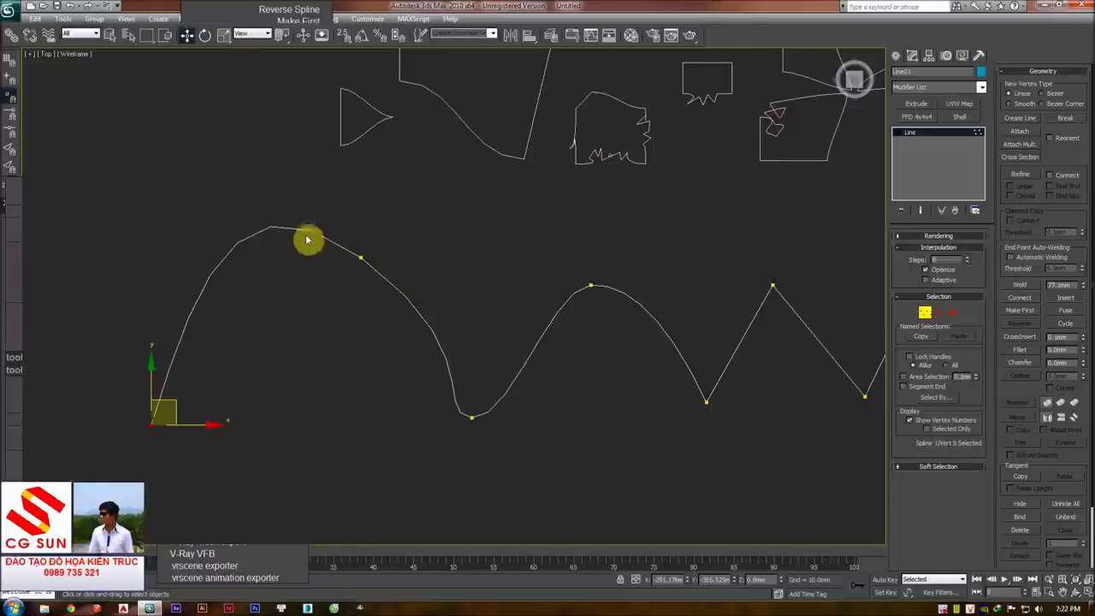
click(366, 257)
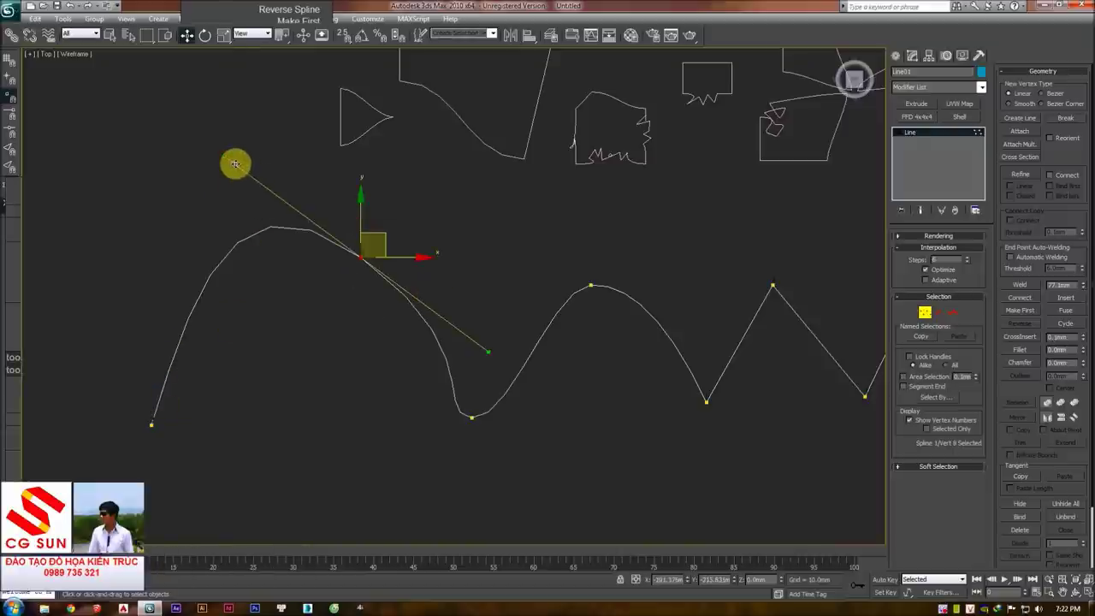
middle_drag(358, 243, 403, 240)
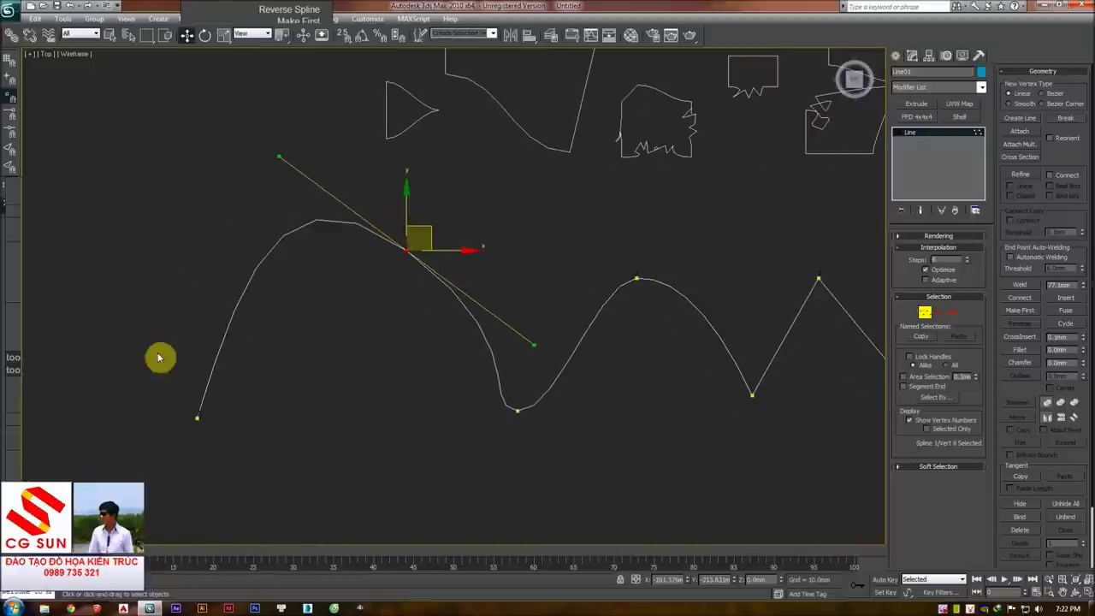
click(434, 294)
click(406, 250)
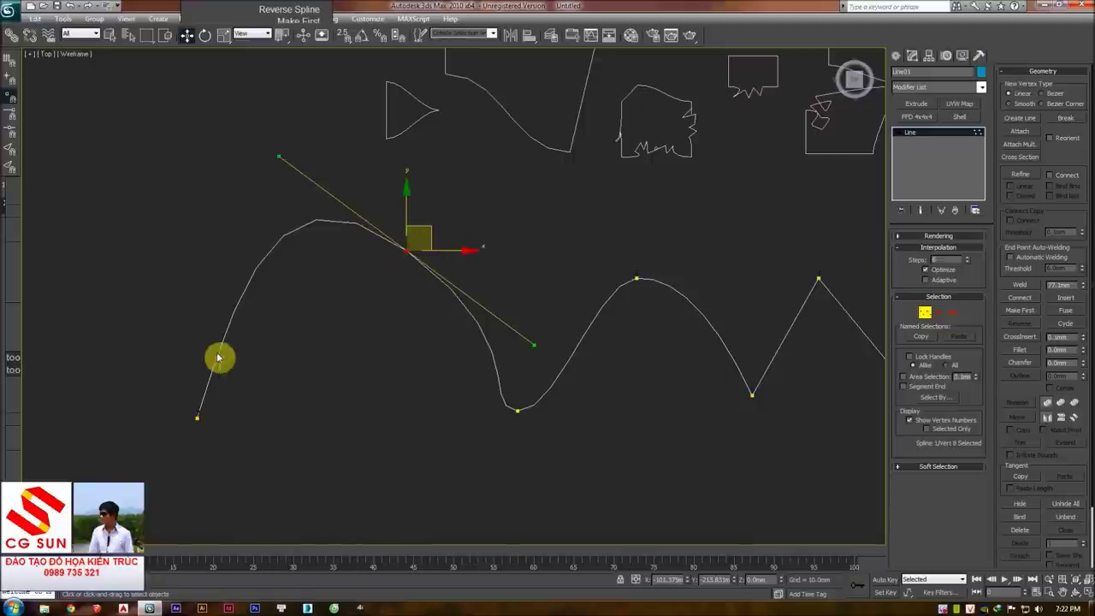
click(920, 248)
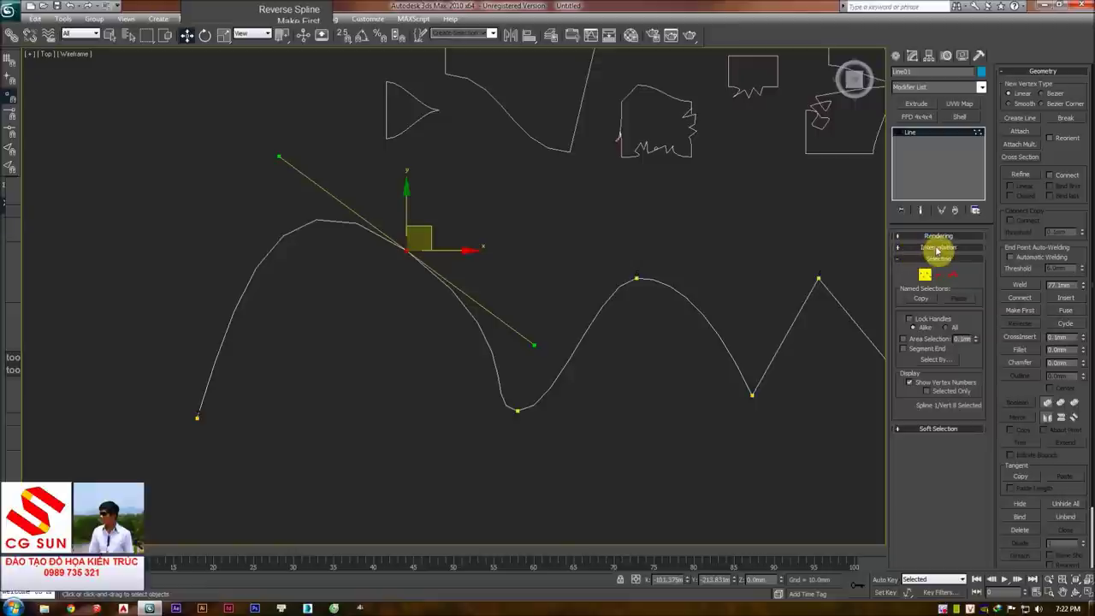
- Drop Interpolation Steps to 0 for straight segments, then raise them again
click(963, 252)
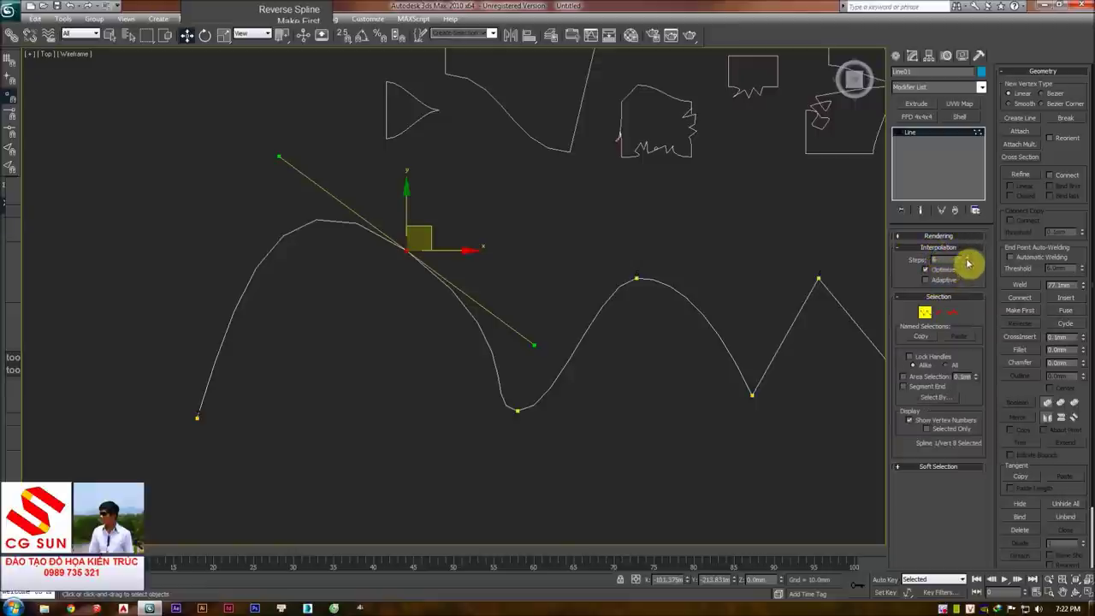
mouse_move(968, 253)
mouse_down()
mouse_move(965, 269)
mouse_move(970, 258)
mouse_up()
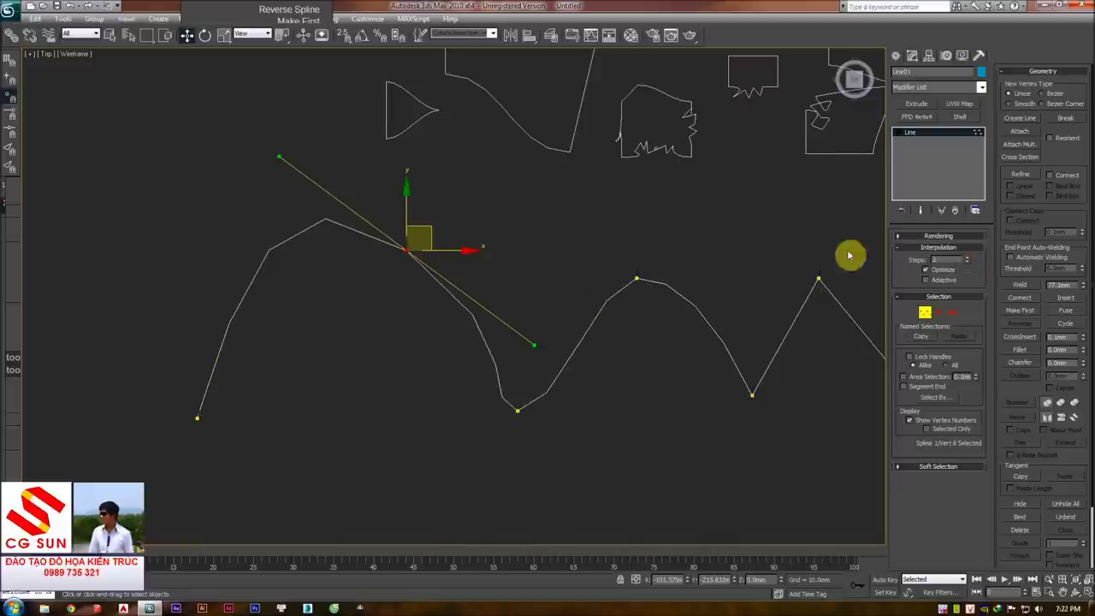
drag(967, 261, 966, 267)
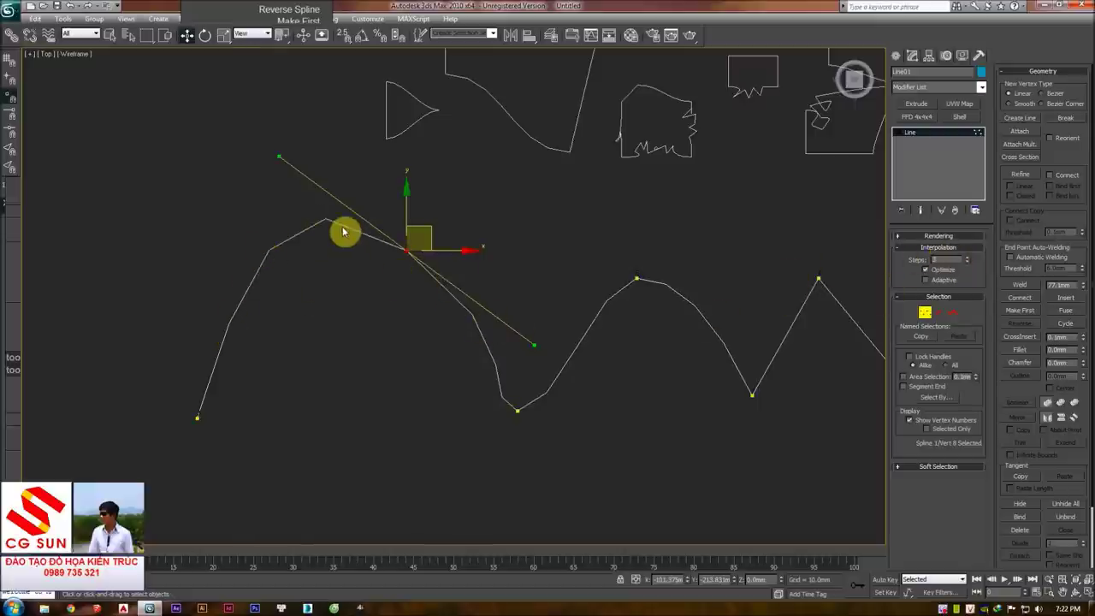
- Make the starting end vertex Bezier Corner and pull its tangent to curve a wide arc
click(196, 418)
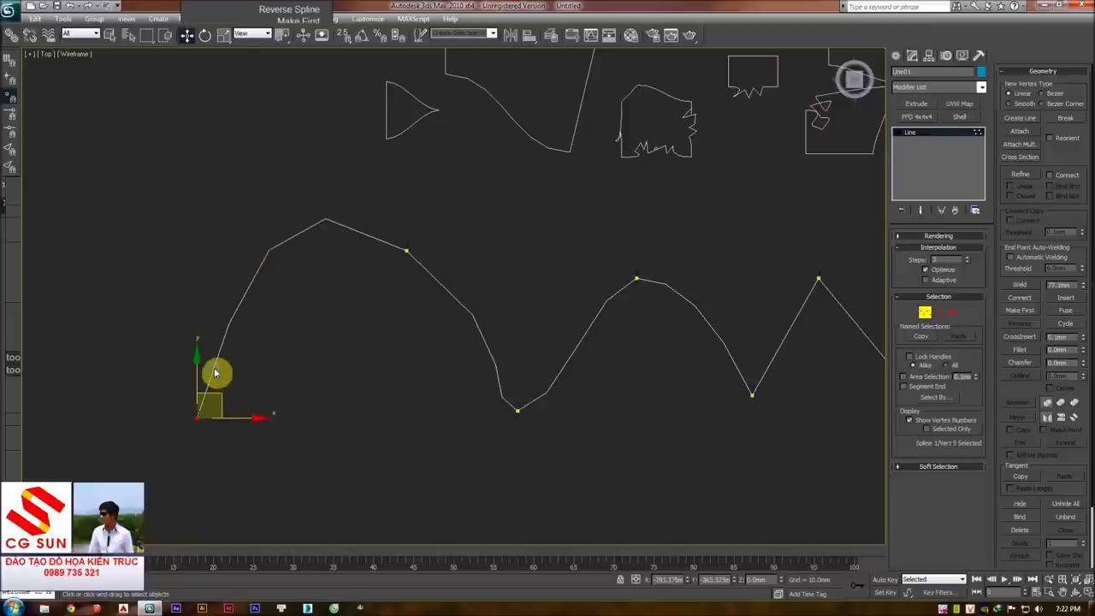
right_click(210, 366)
click(189, 249)
drag(238, 291, 123, 281)
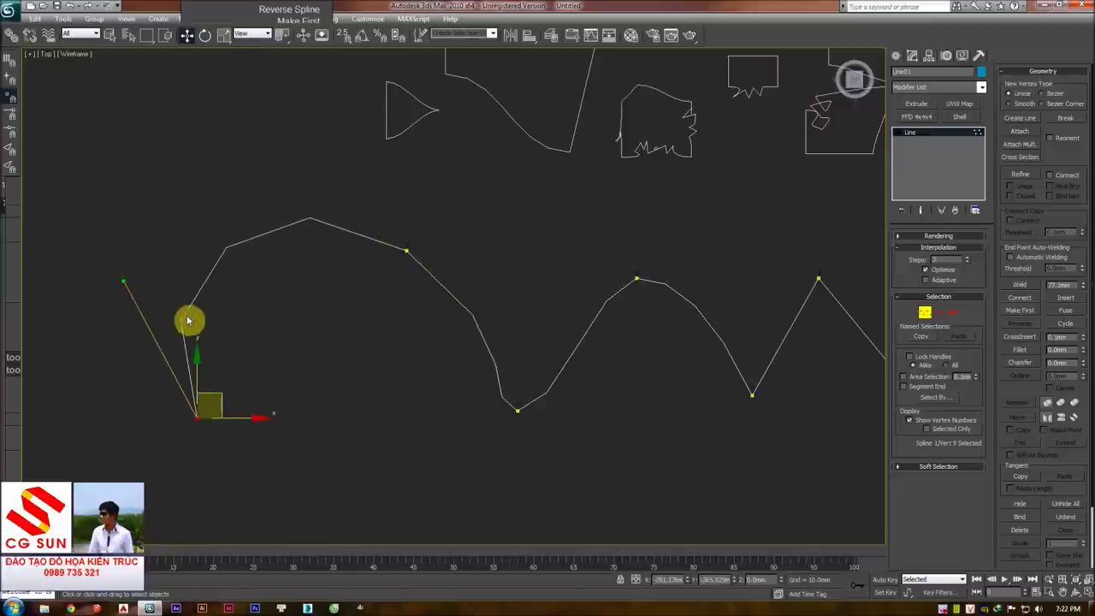
drag(69, 180, 419, 384)
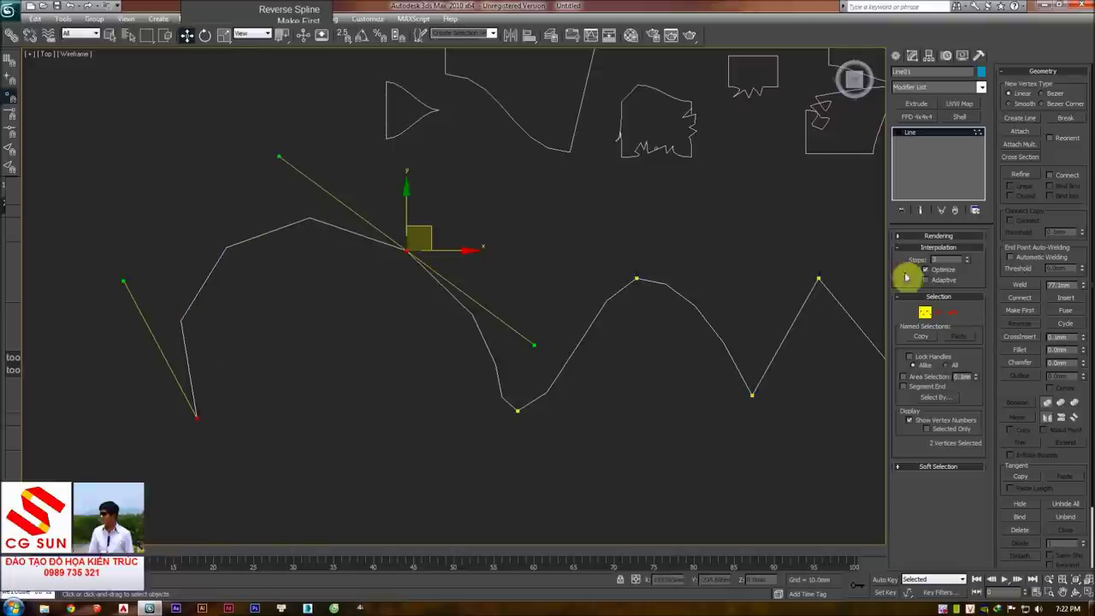
- Adjust Steps, then turn on Adaptive interpolation, comparing it off and on
click(969, 260)
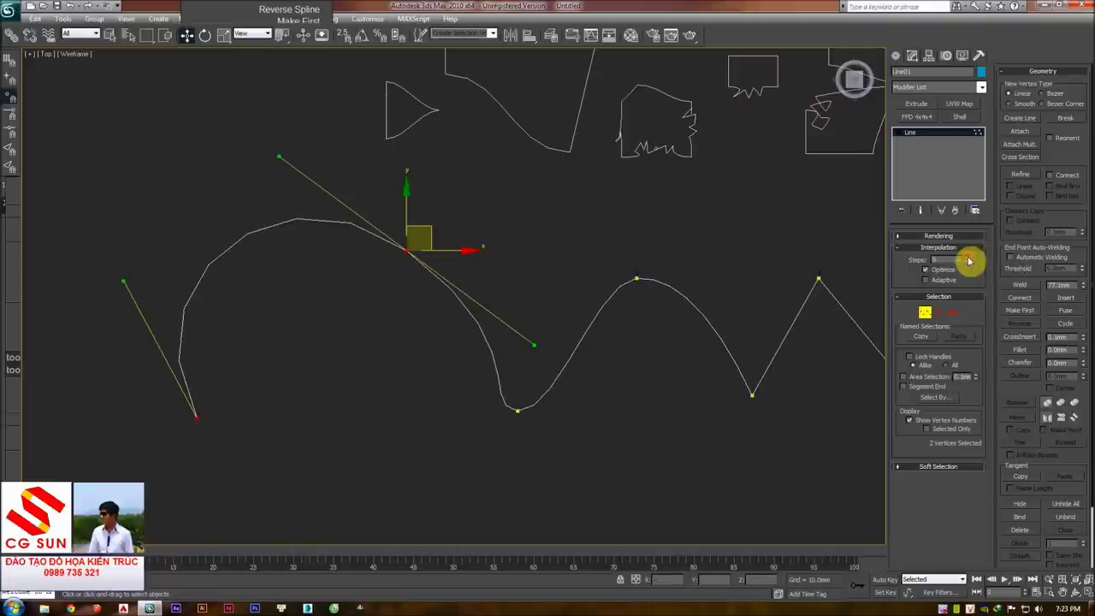
click(967, 265)
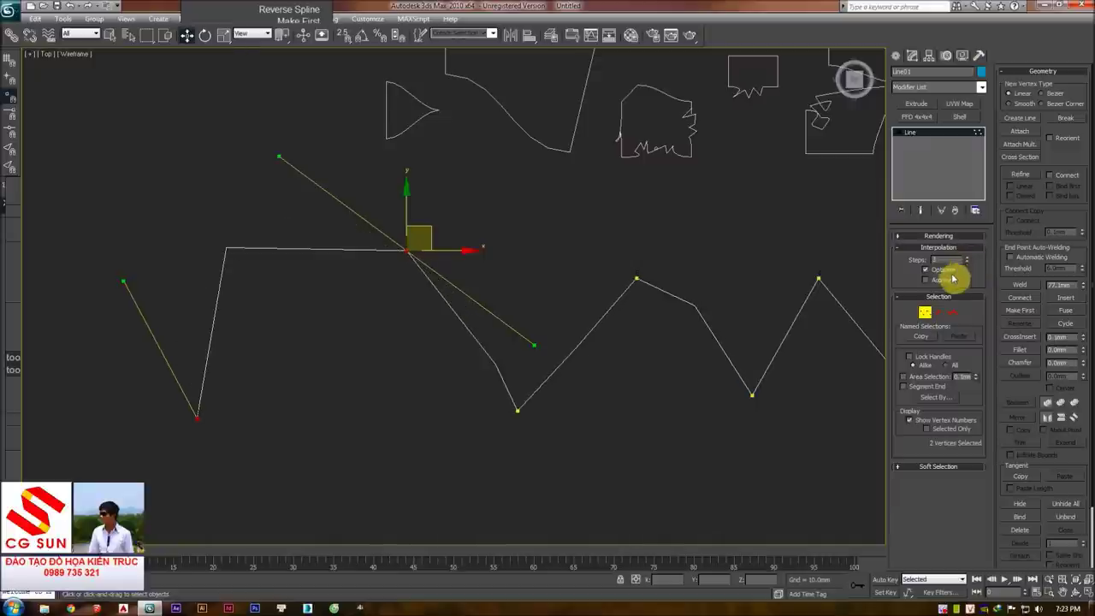
click(926, 281)
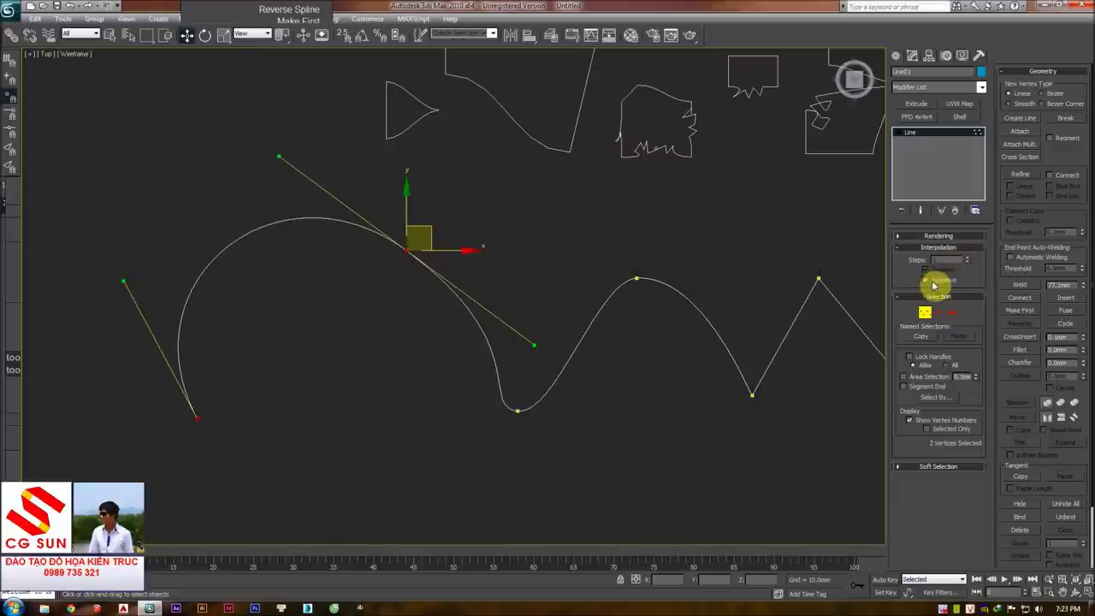
click(931, 283)
click(932, 284)
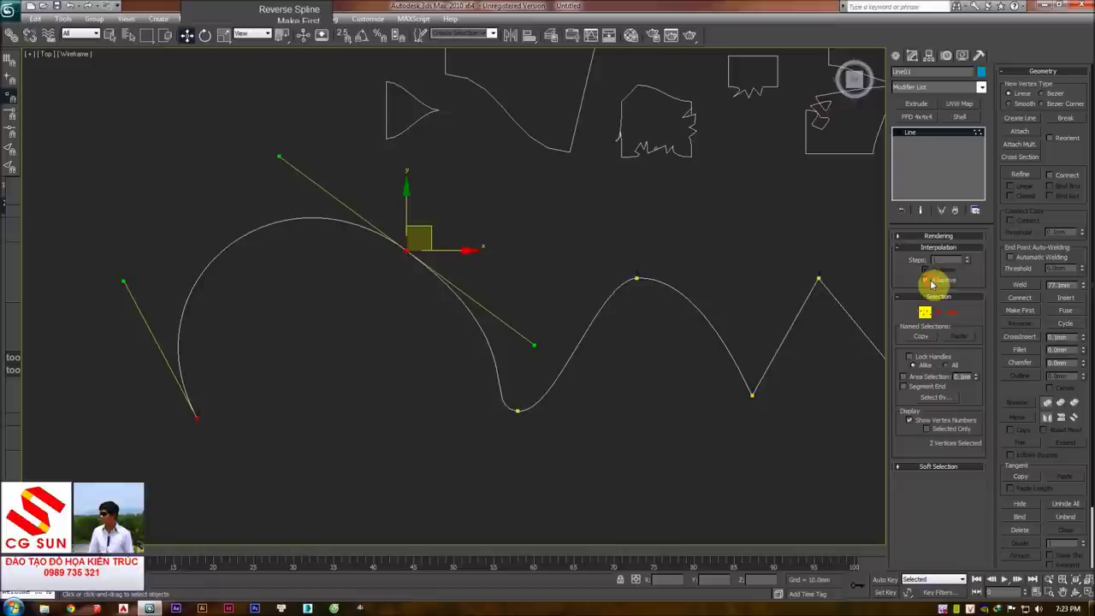
double_click(932, 284)
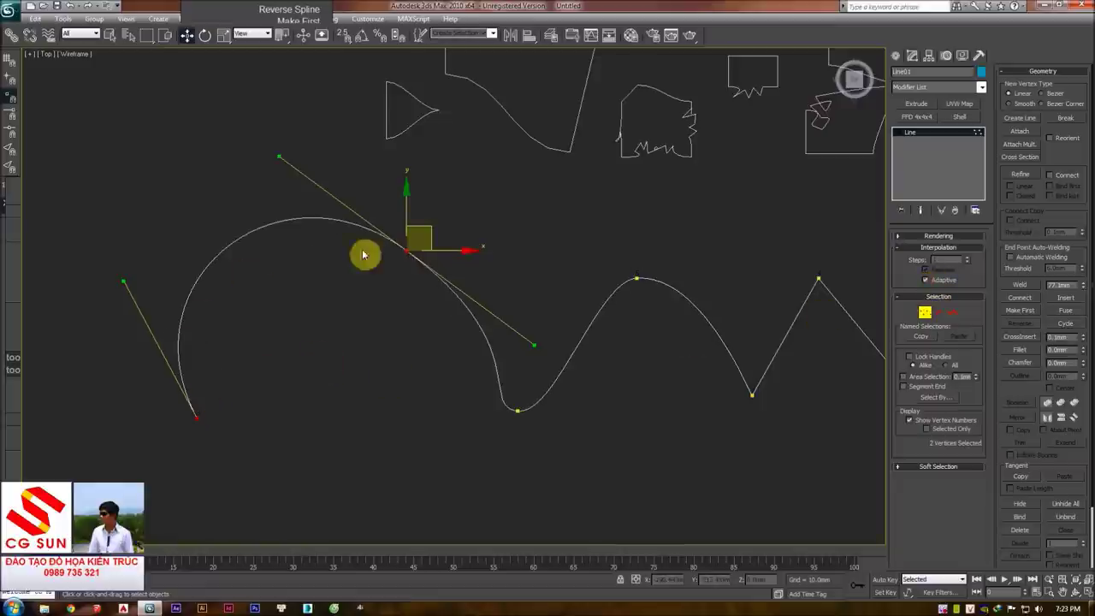
scroll(616, 296, down, 2)
click(289, 232)
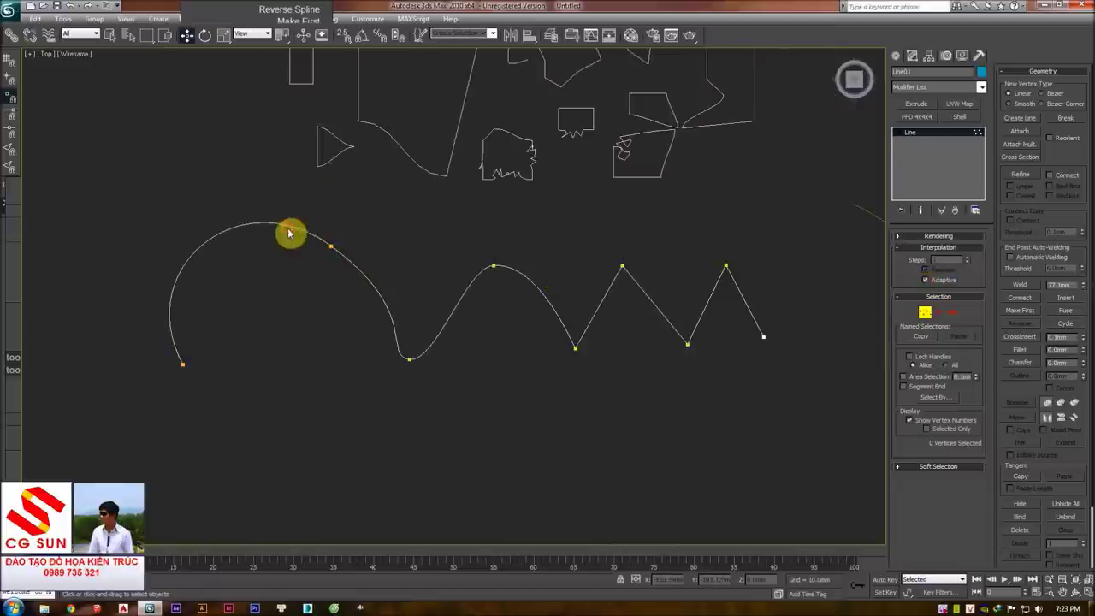
- Reshape vertex 8's Bezier tangent so the curve after the first arc drops more steeply
click(331, 246)
drag(262, 198, 265, 198)
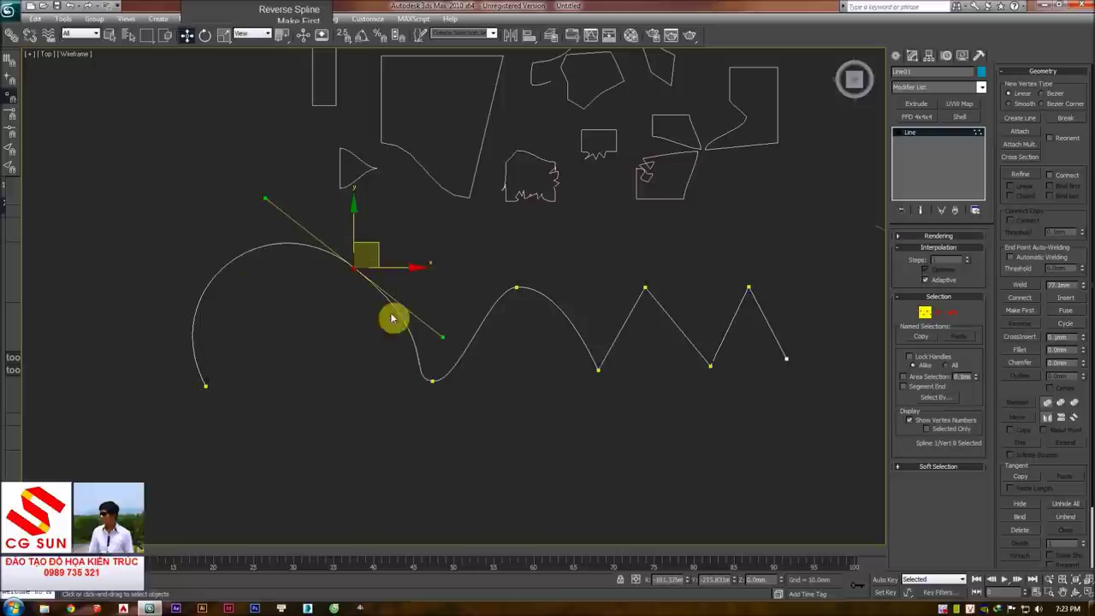
click(563, 265)
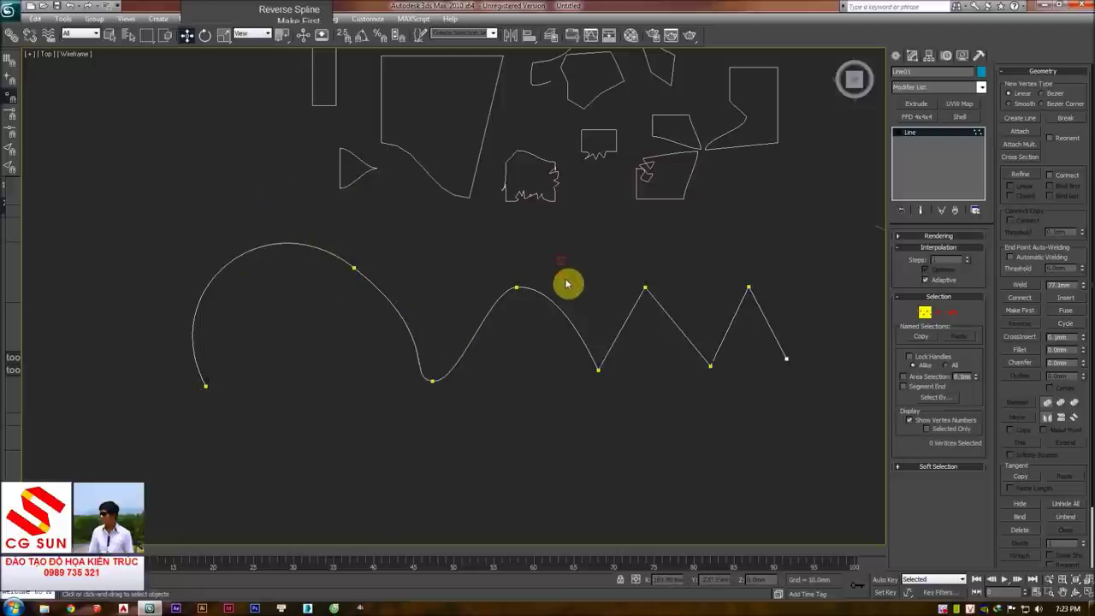
click(354, 267)
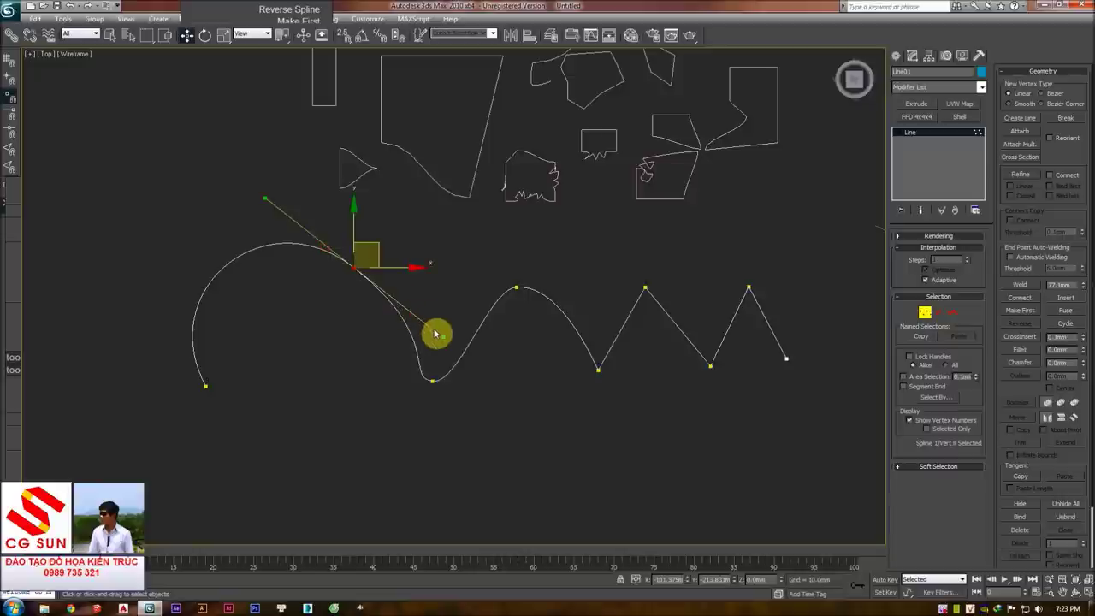
mouse_move(442, 334)
mouse_down()
mouse_move(433, 311)
mouse_move(404, 317)
mouse_move(374, 337)
mouse_move(376, 356)
mouse_up()
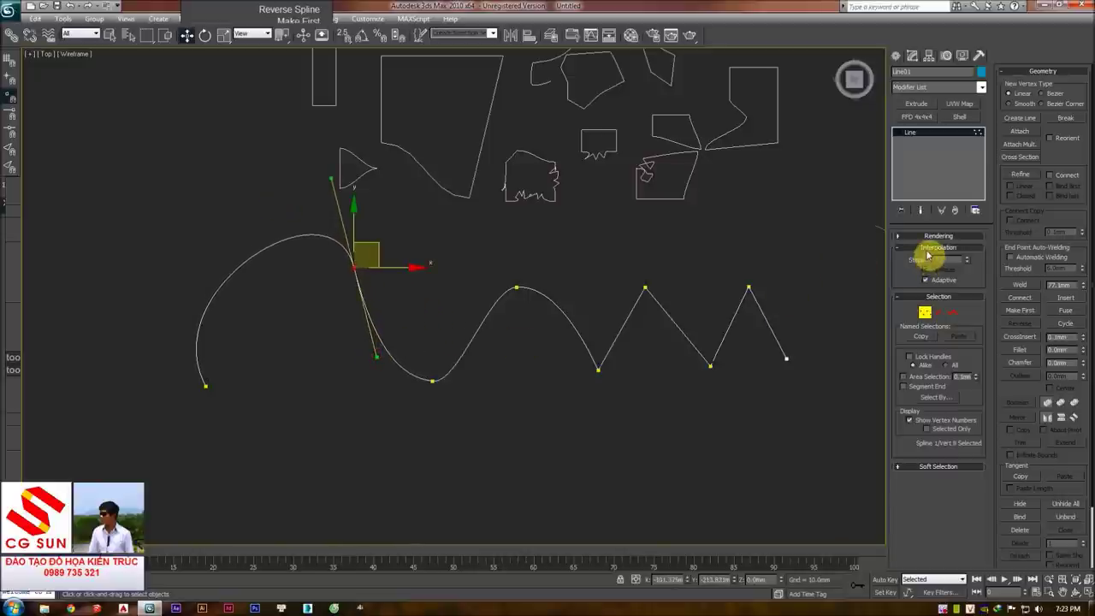
click(730, 274)
drag(325, 257, 393, 300)
drag(334, 174, 342, 180)
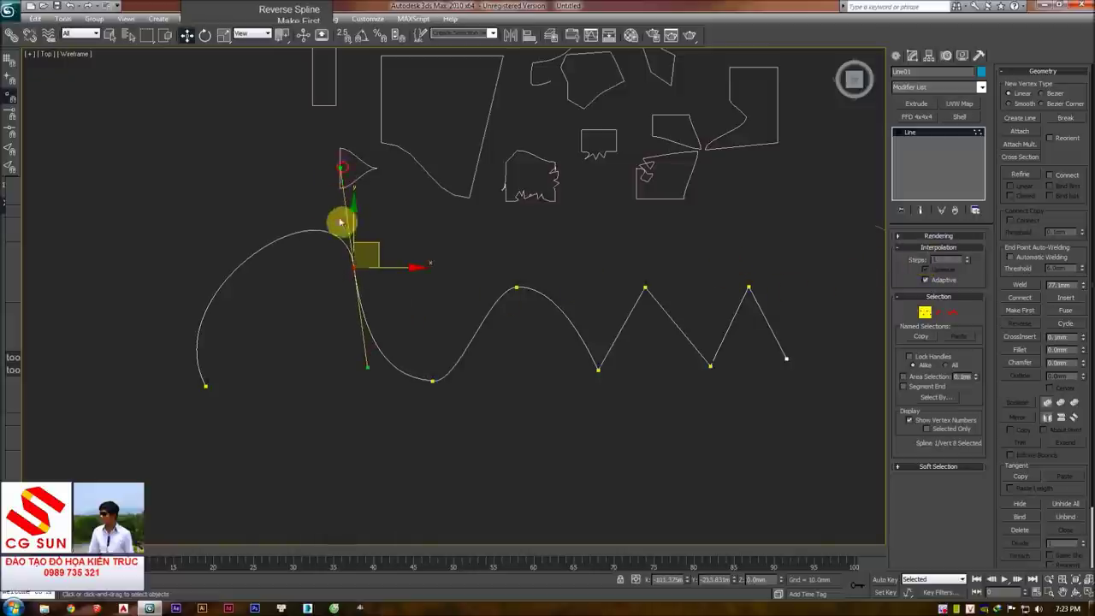
click(494, 265)
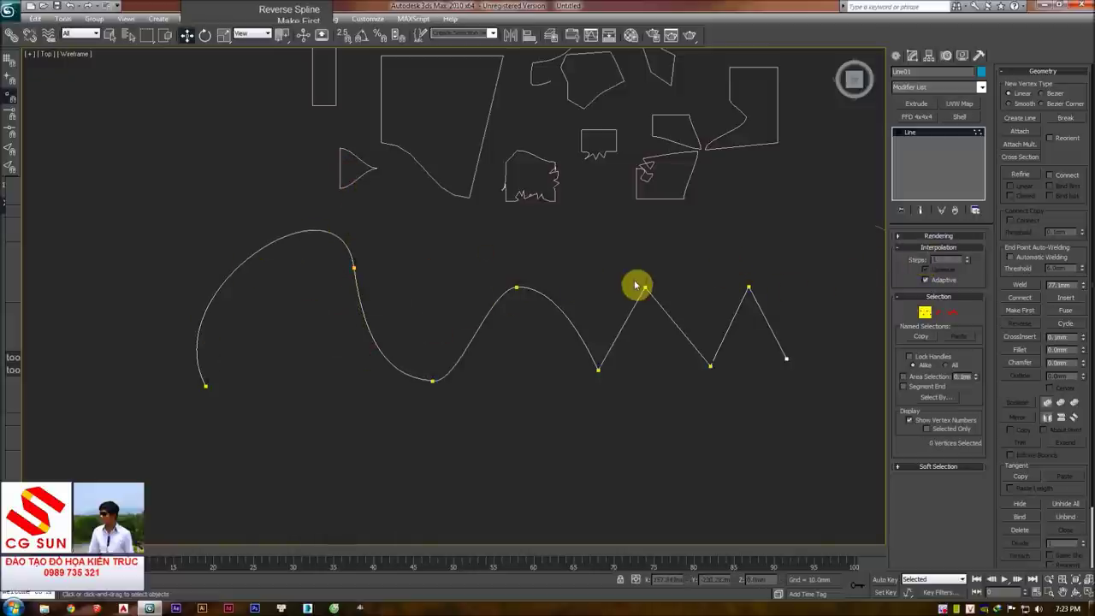
- Toggle Adaptive interpolation off and back on, then collapse the Interpolation rollout
click(927, 281)
click(928, 280)
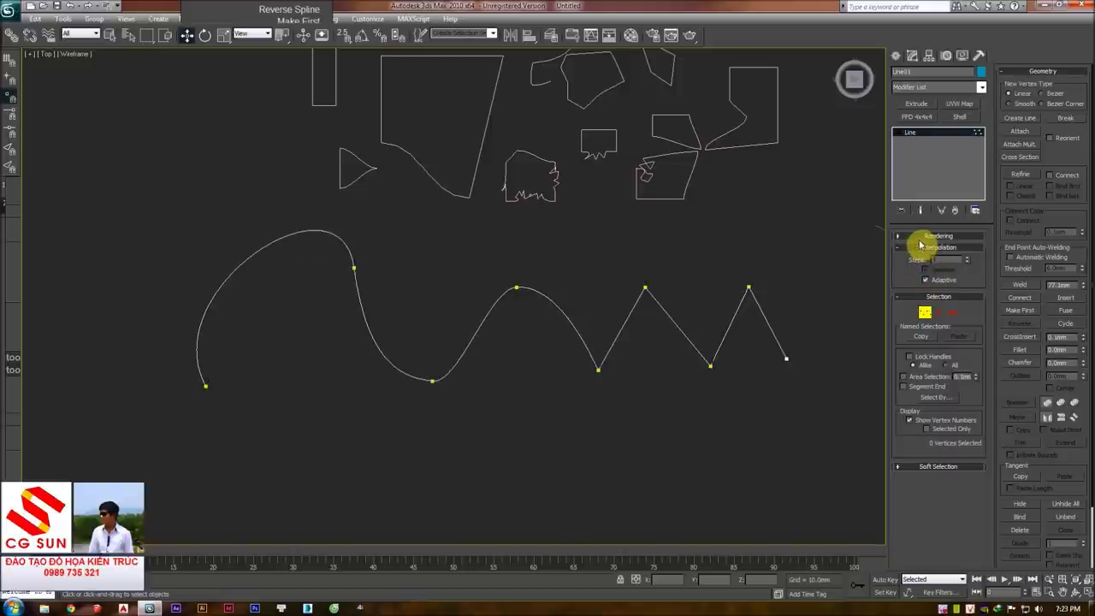
click(900, 249)
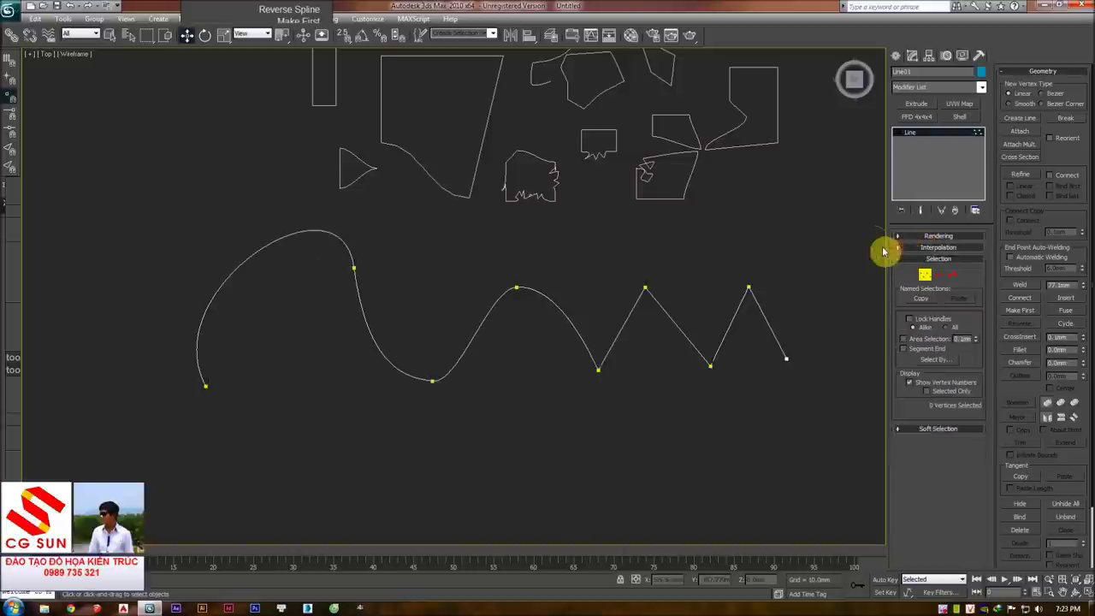
- Exit and re-enter Vertex sub-object mode, then switch to Segment sub-object level
click(924, 274)
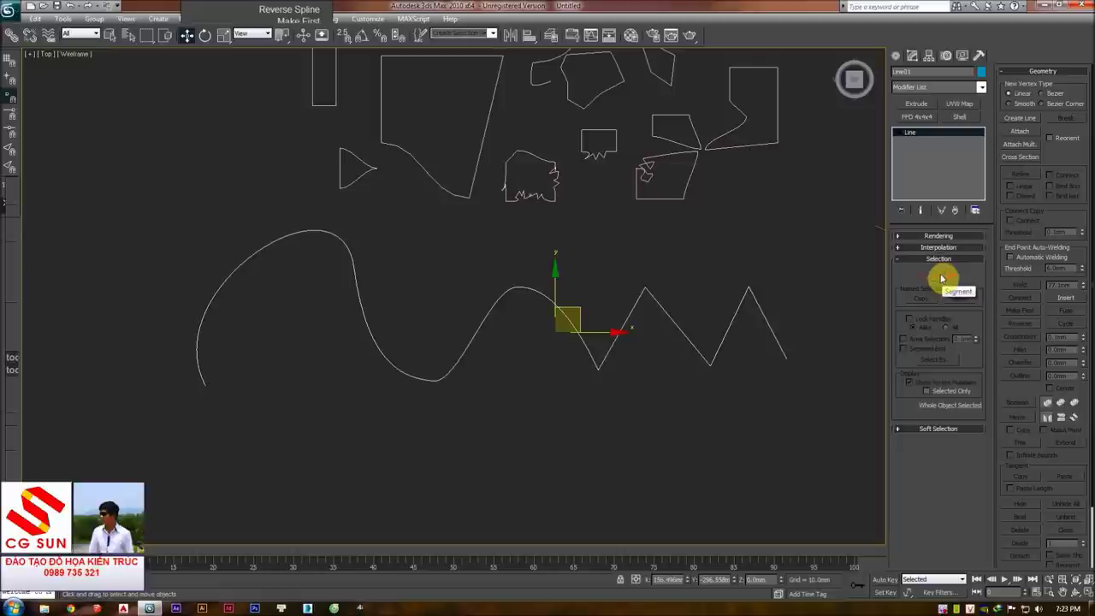
click(939, 276)
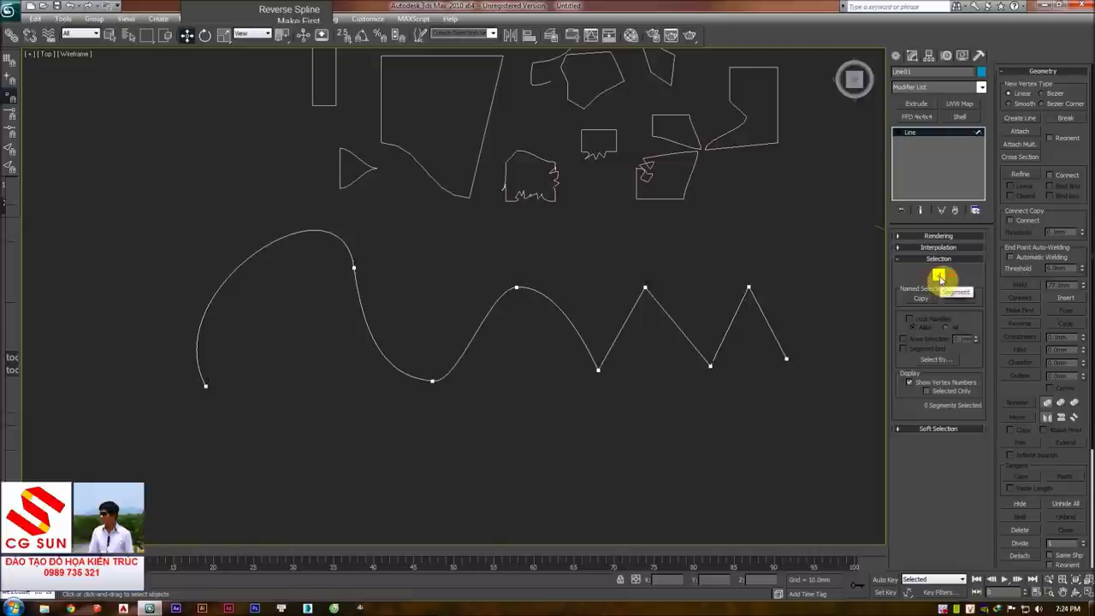
click(938, 278)
- Select the curved left segment of the line
drag(403, 301, 315, 336)
click(452, 233)
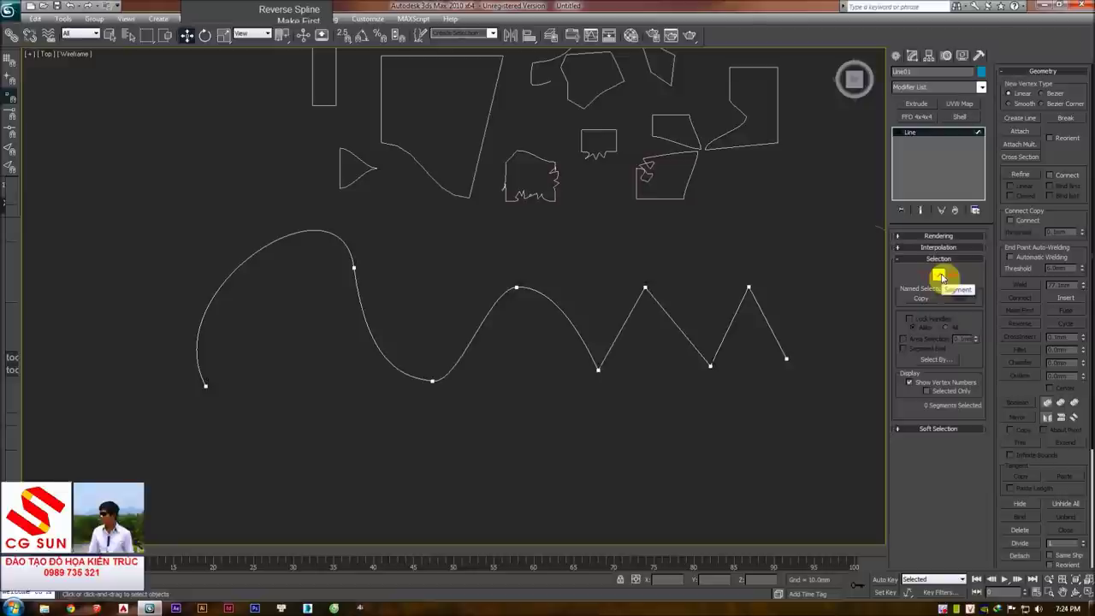
click(373, 313)
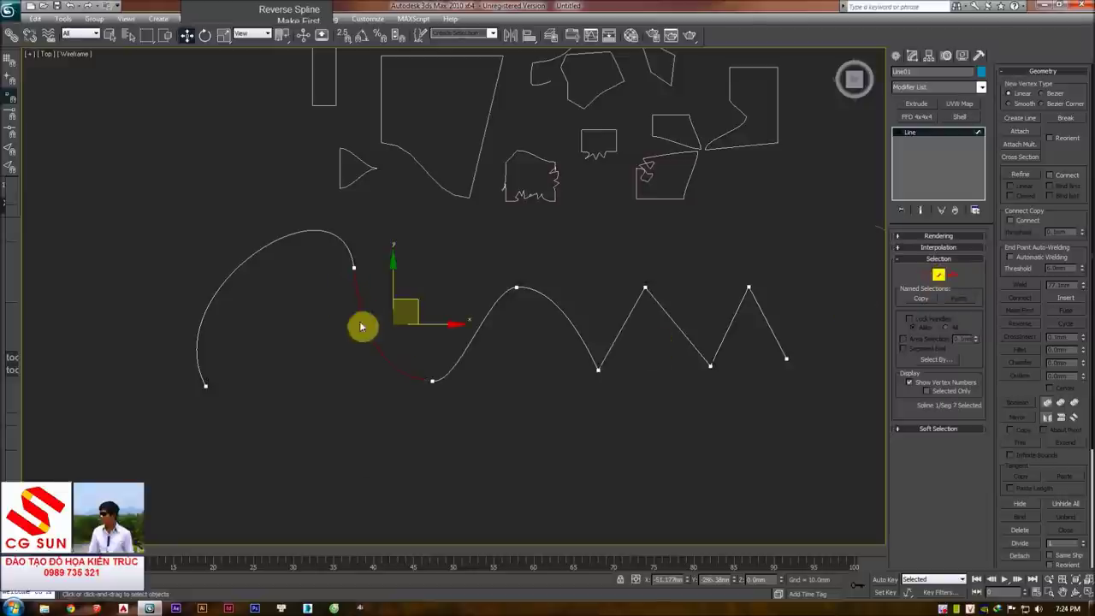
middle_drag(351, 286, 411, 301)
click(357, 287)
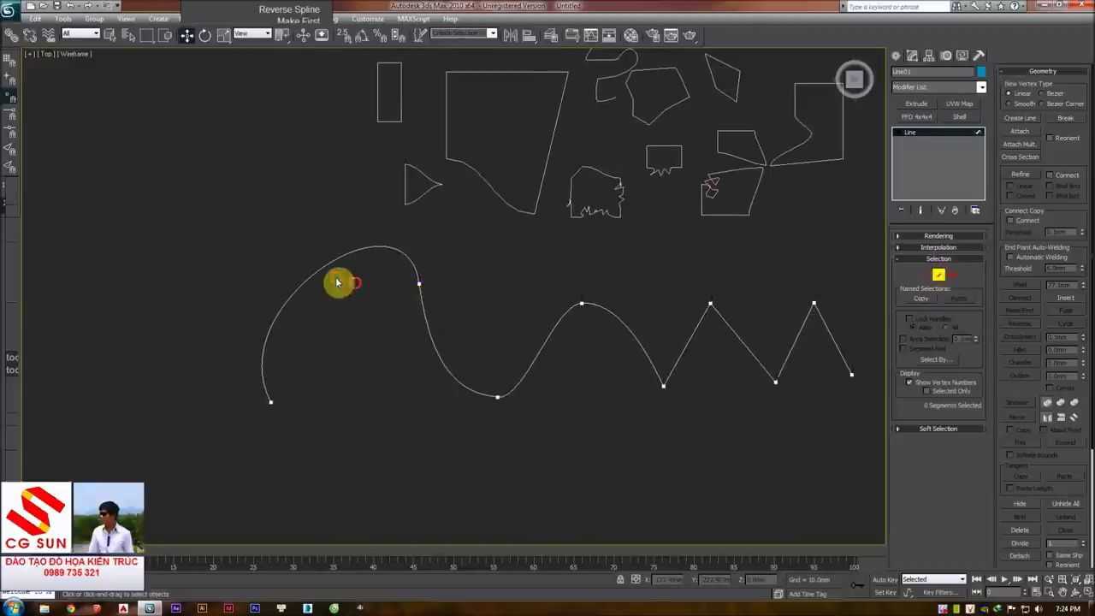
click(311, 252)
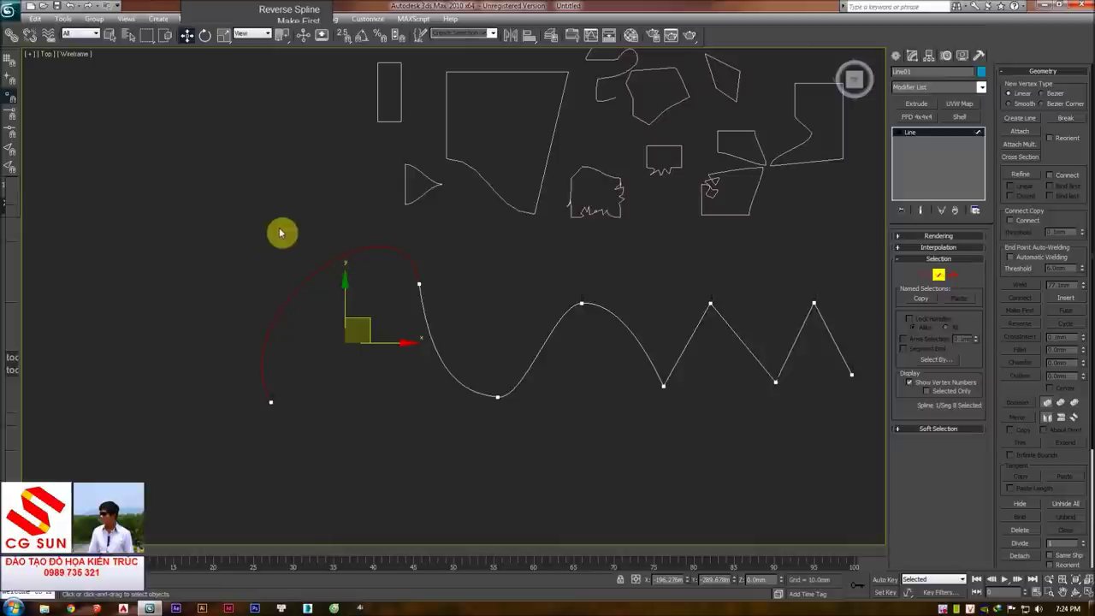
drag(332, 296, 237, 240)
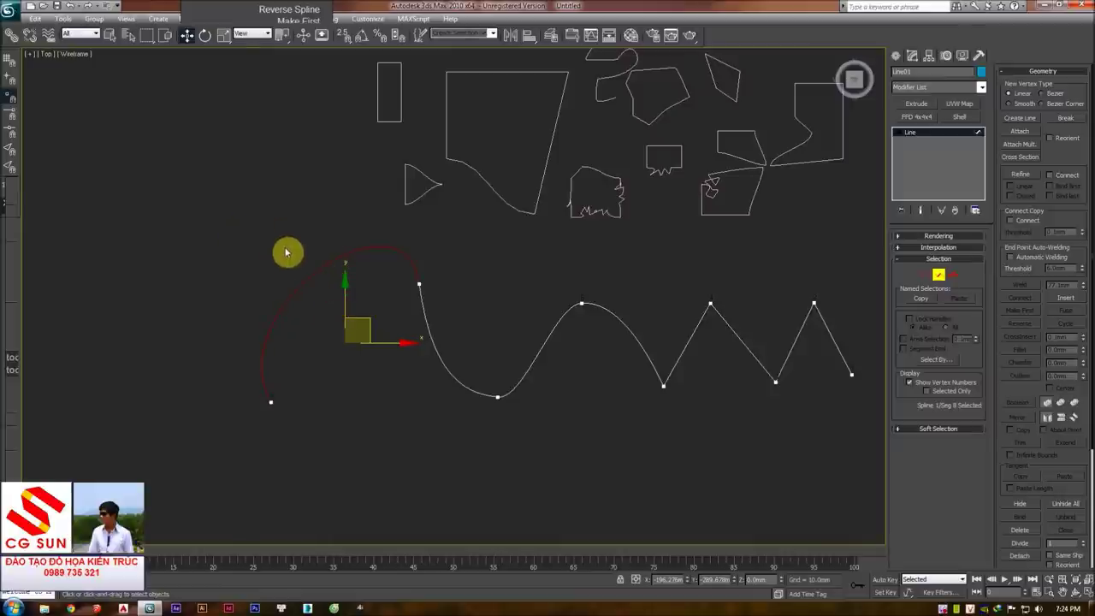
click(368, 269)
click(411, 253)
mouse_move(471, 252)
mouse_down()
mouse_move(414, 300)
mouse_move(436, 287)
mouse_move(403, 283)
mouse_up()
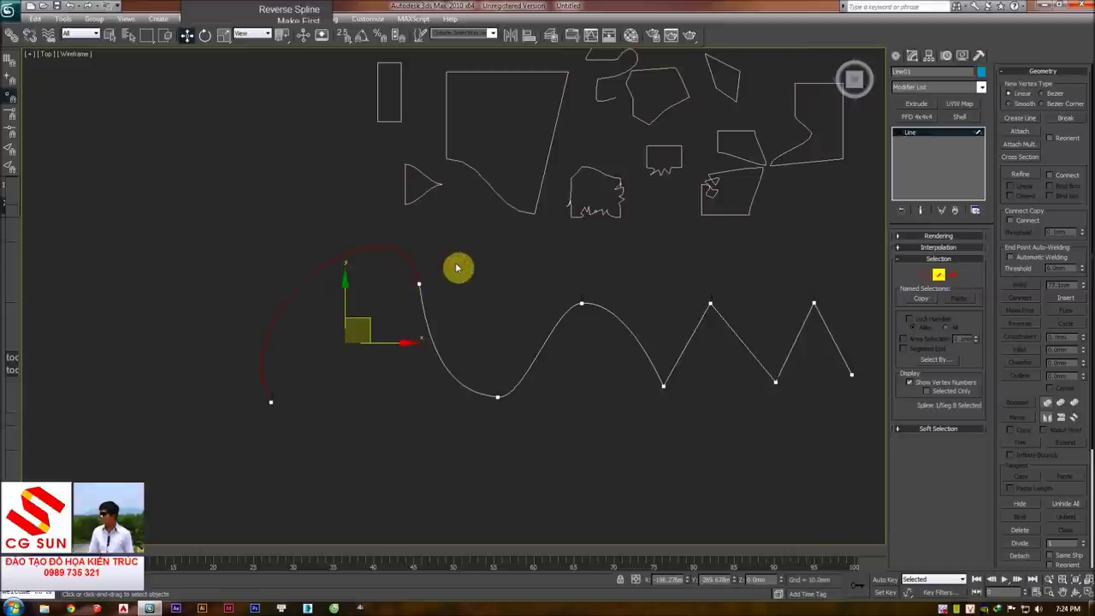
click(369, 271)
click(359, 271)
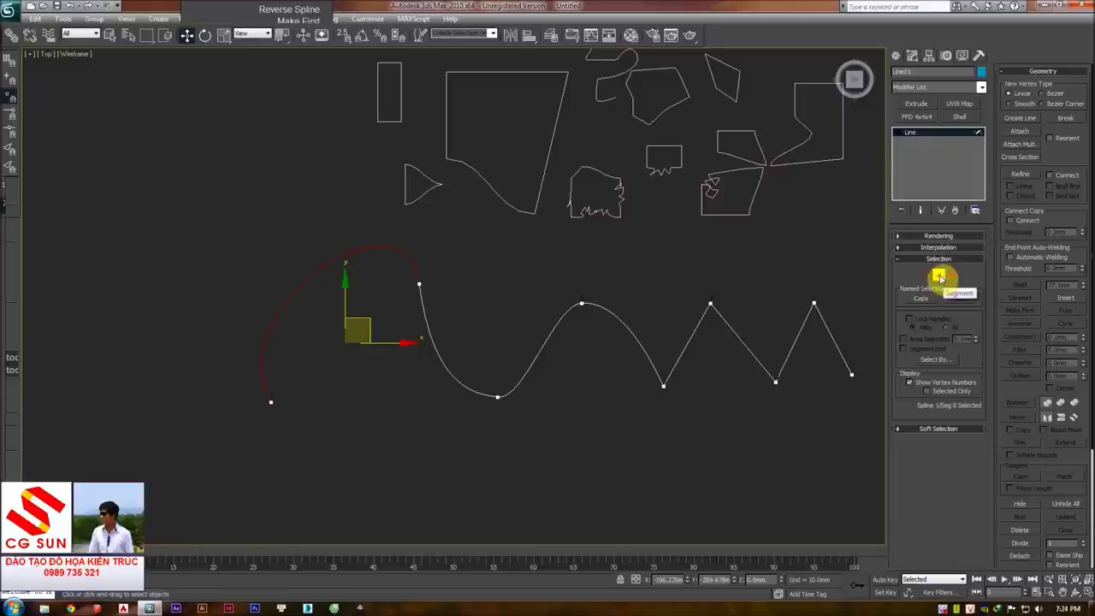
- Move the curved first segment further left, stretching the adjoining curve
drag(415, 261, 348, 257)
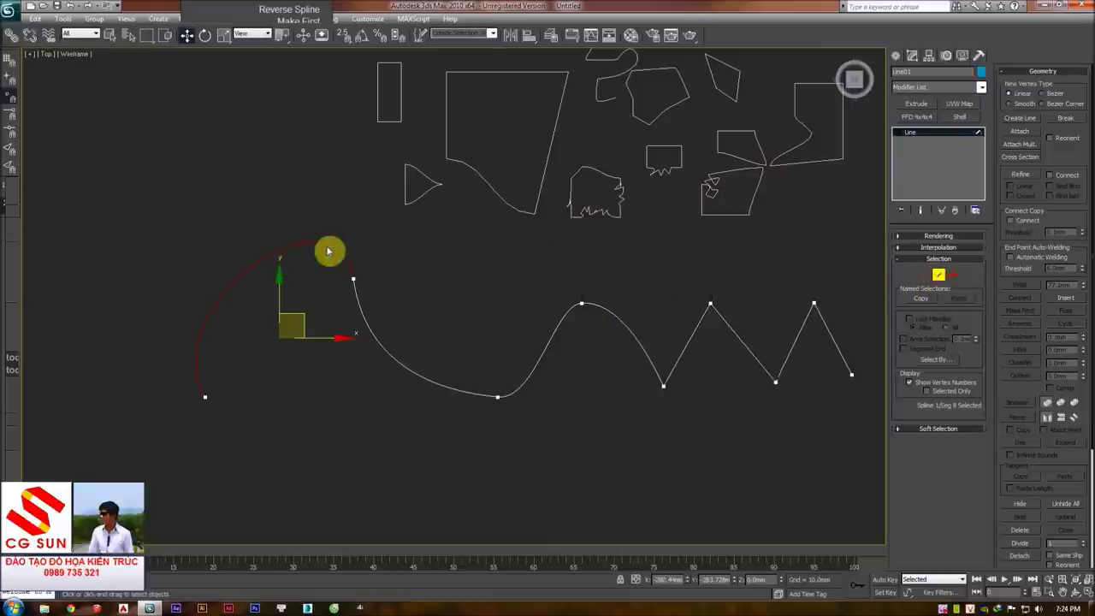
click(356, 246)
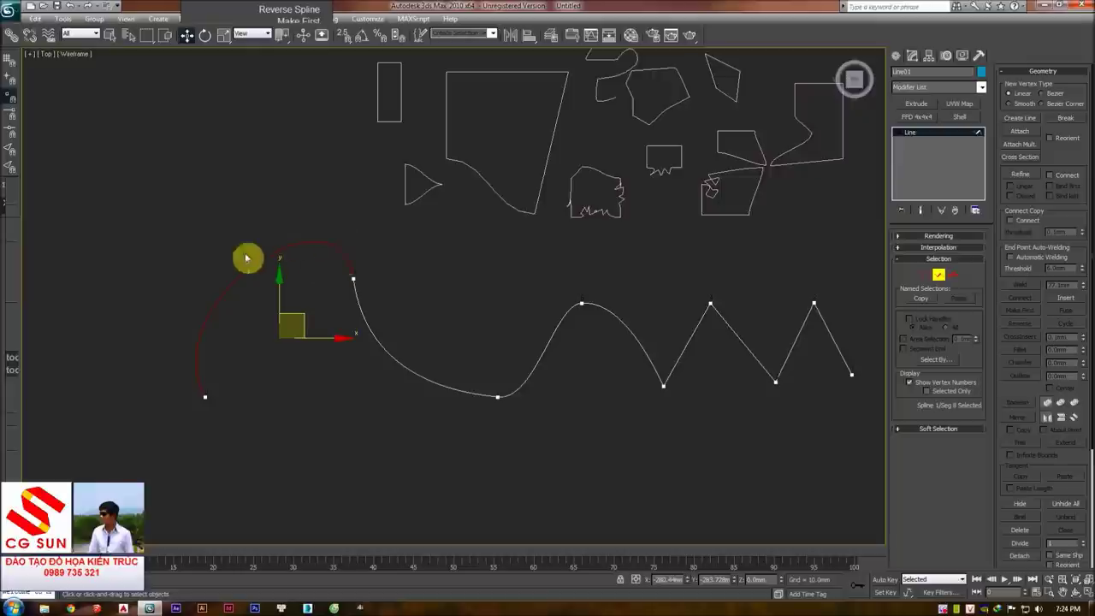
click(364, 250)
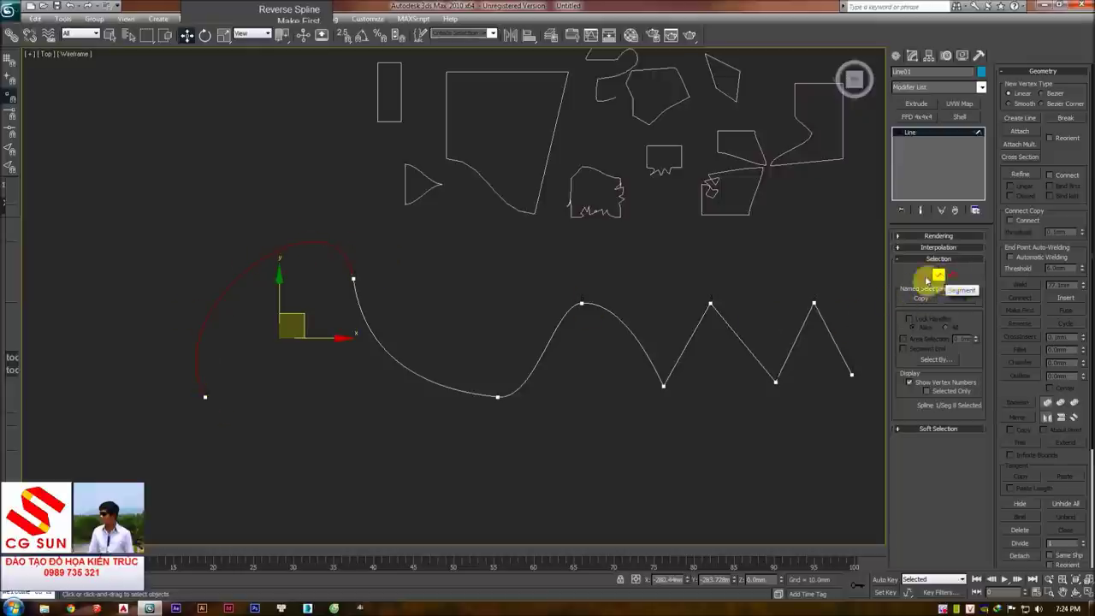
- Bring the line's zigzag right end into view and pick its last segment
key(i)
drag(579, 271, 517, 296)
scroll(560, 291, up, 2)
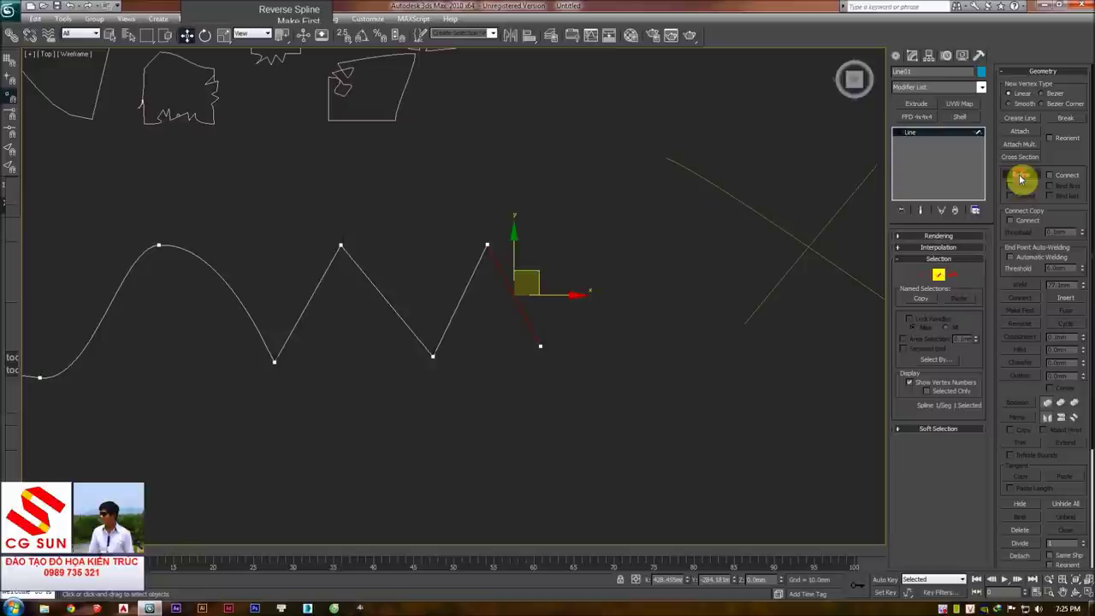
- Turn on Refine, then scroll the Geometry rollout down to Divide and Detach
click(1020, 177)
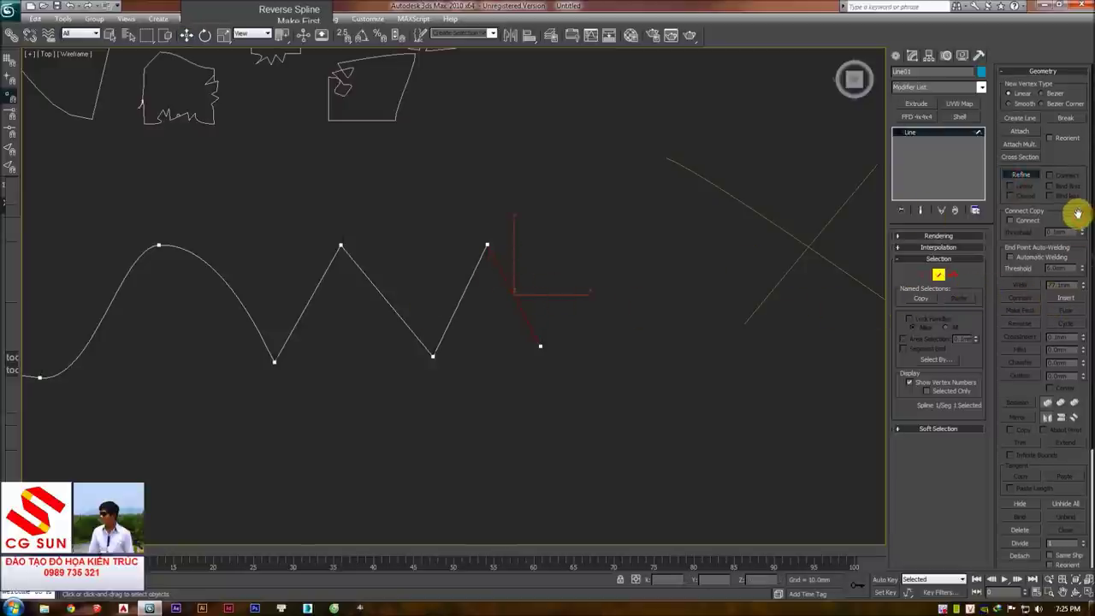
right_click(1052, 151)
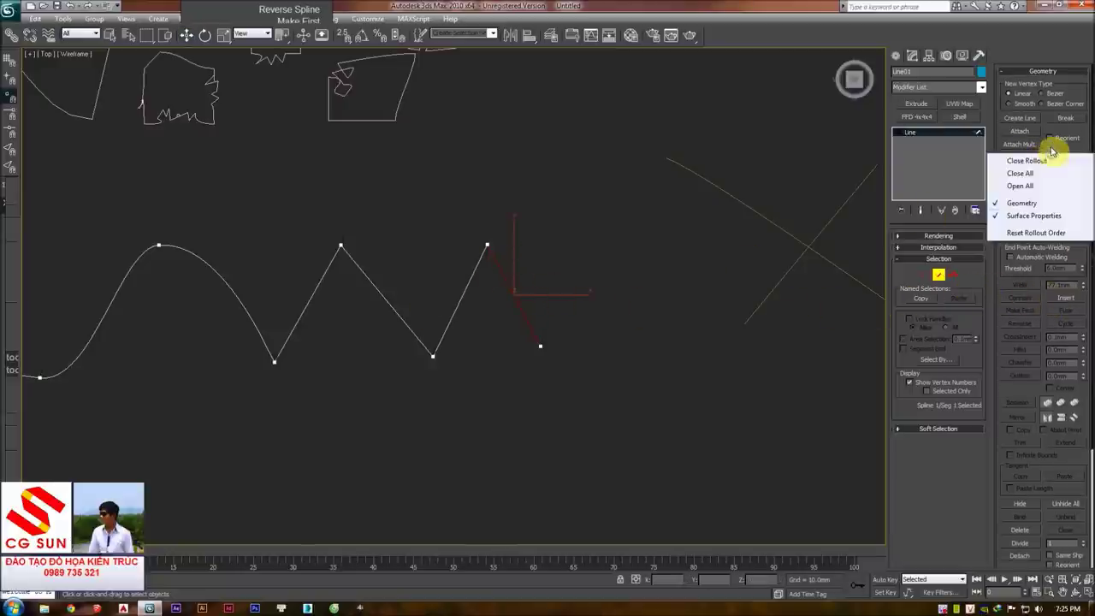
click(1085, 135)
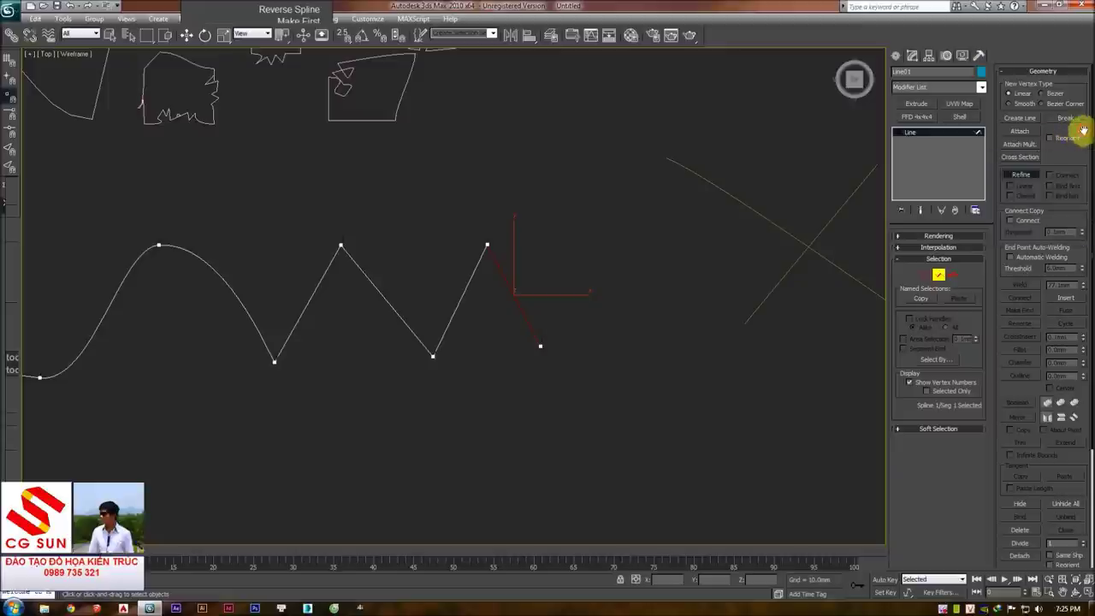
scroll(1014, 247, down, 4)
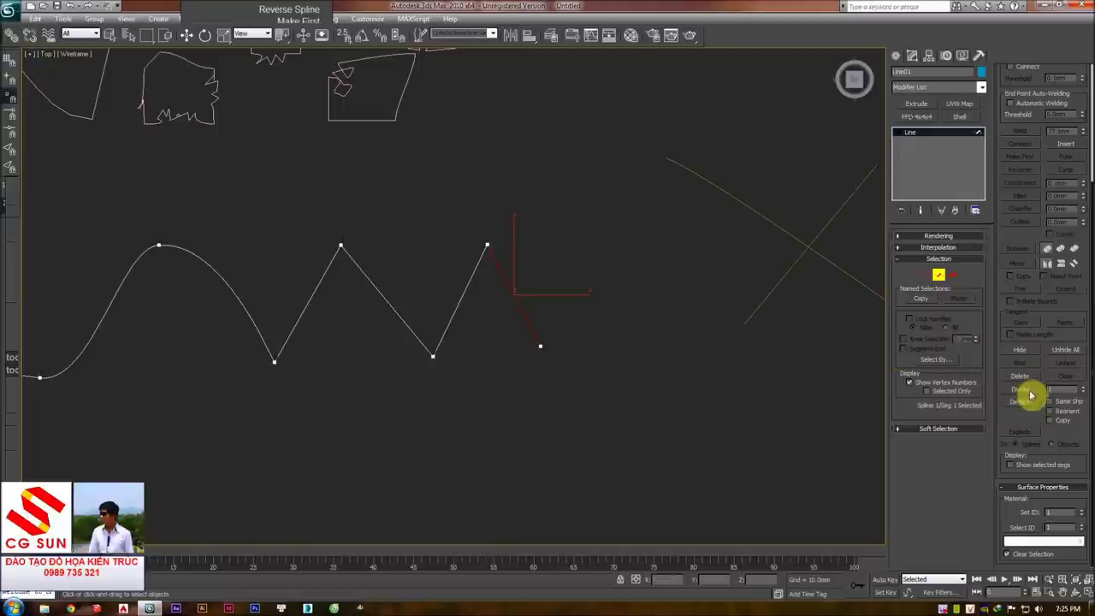
- Select only the rightmost straight segment of the zigzag line
key(w)
click(552, 311)
click(523, 312)
click(602, 311)
drag(557, 310, 408, 308)
click(512, 296)
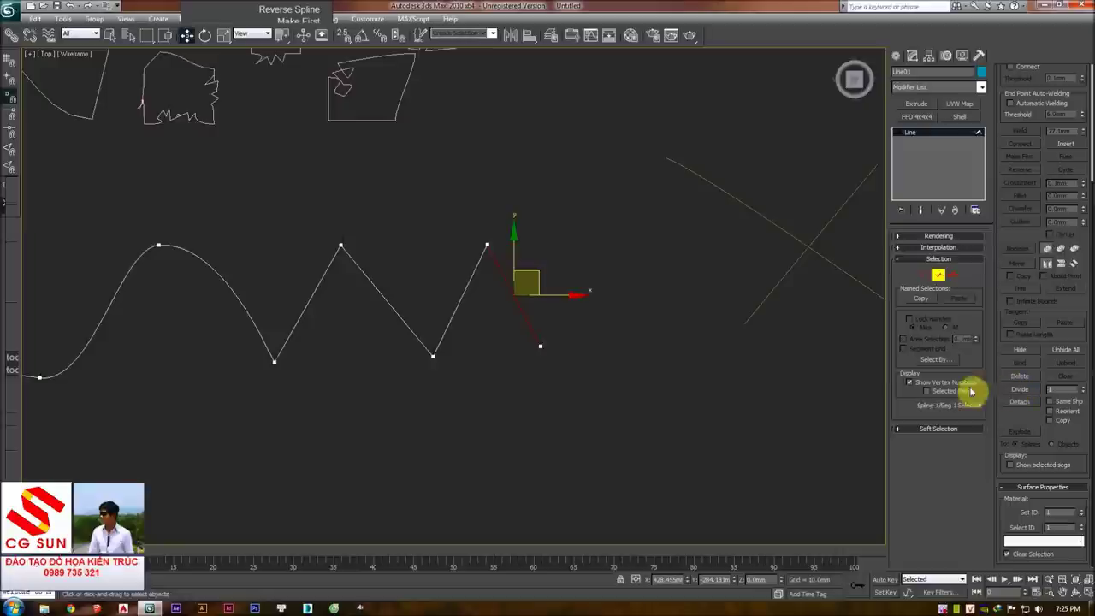
click(516, 300)
scroll(495, 306, up, 2)
scroll(508, 300, up, 1)
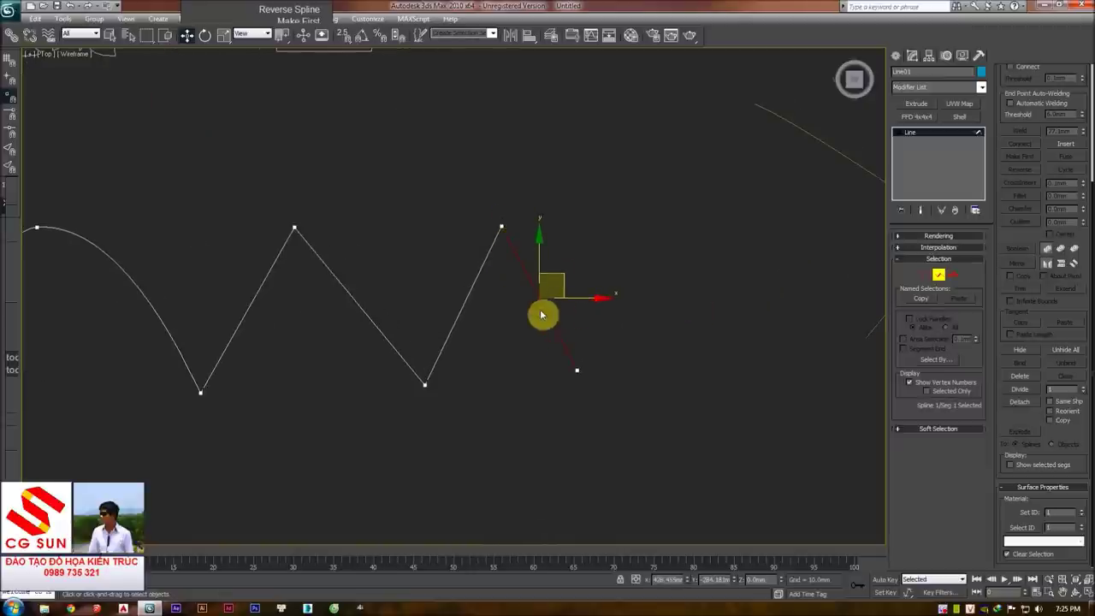
- Divide the selected segment with a Divide value of 4, making five parts
drag(1035, 237, 1025, 281)
scroll(1024, 281, up, 2)
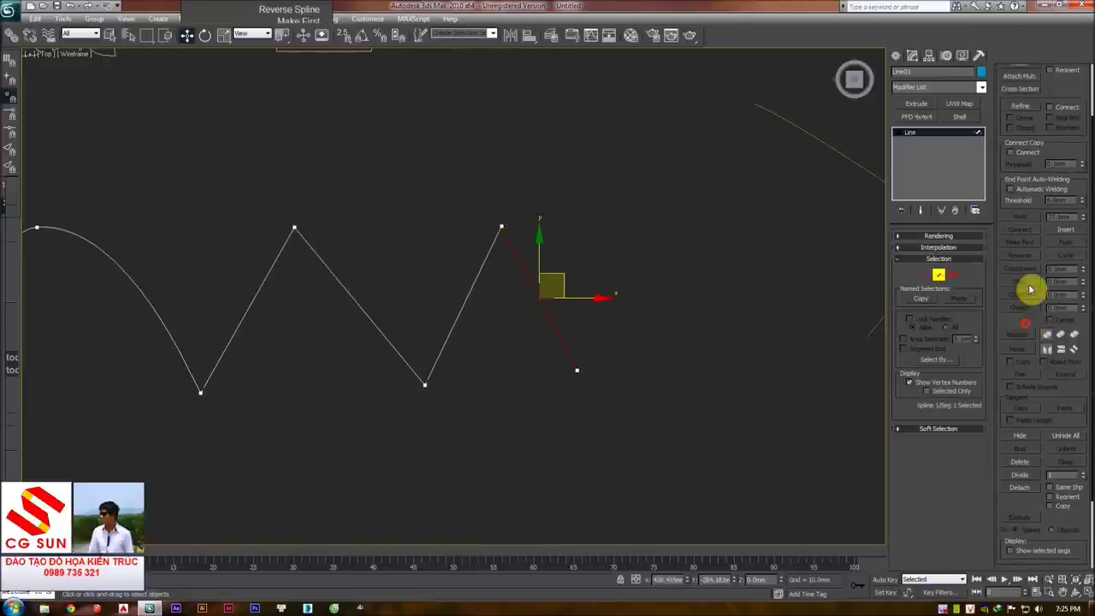
click(1022, 109)
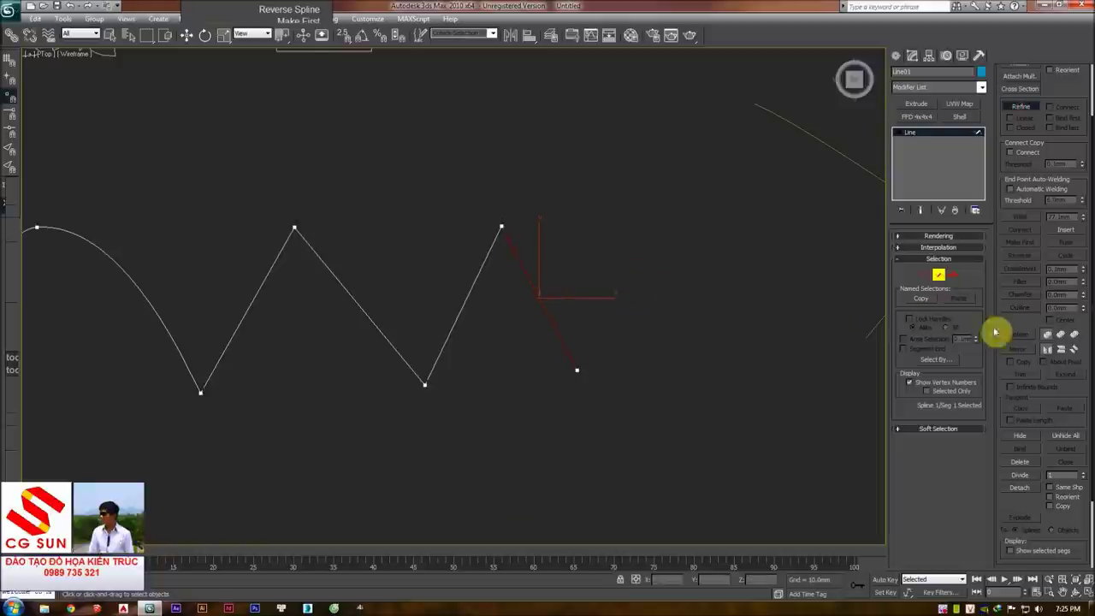
scroll(1033, 319, down, 3)
right_click(1024, 415)
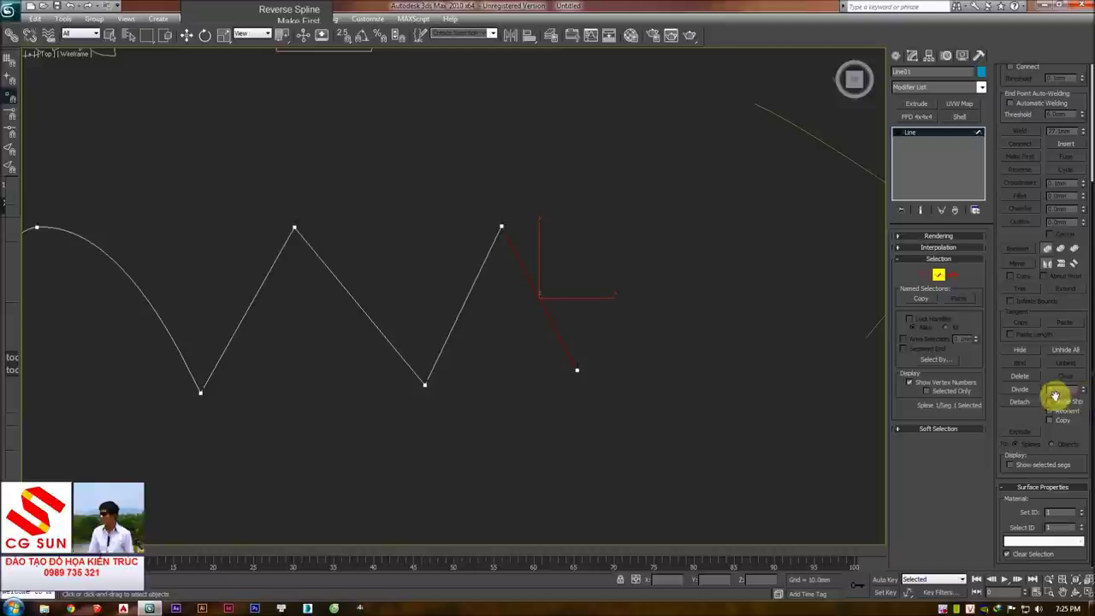
click(1018, 389)
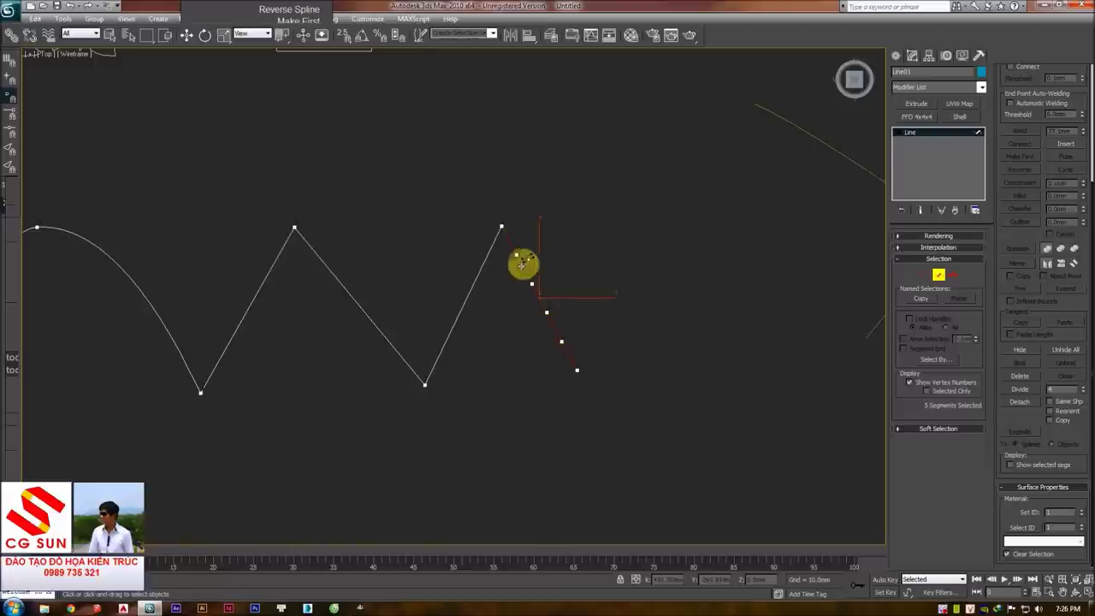
- Clear the selection and select the middle diagonal segment
key(w)
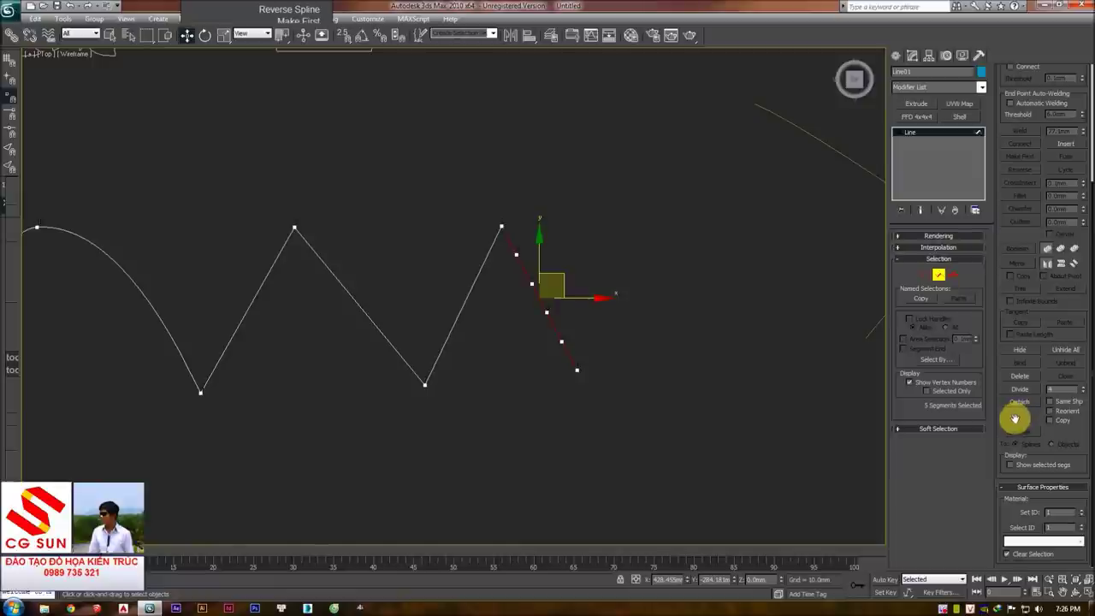
click(786, 386)
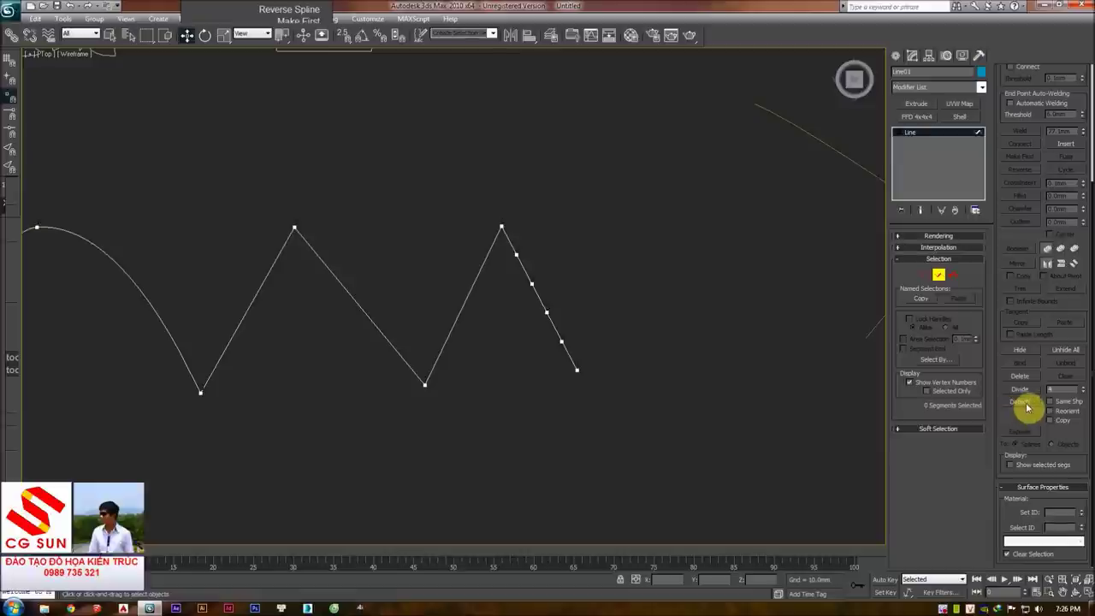
middle_drag(442, 312, 486, 311)
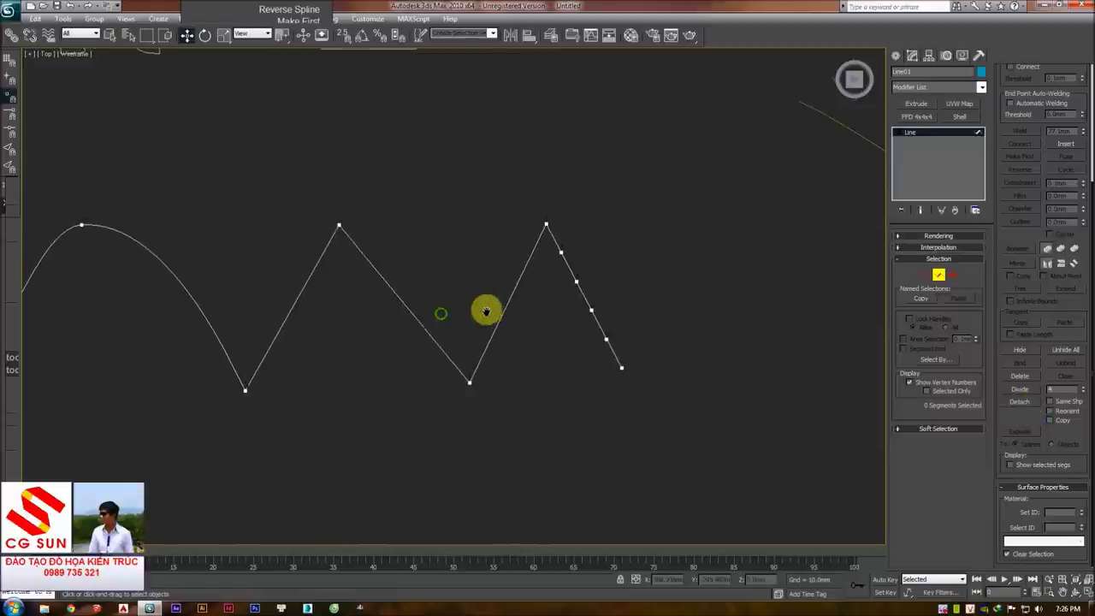
- Recentre the view and reselect the middle diagonal segment
click(410, 310)
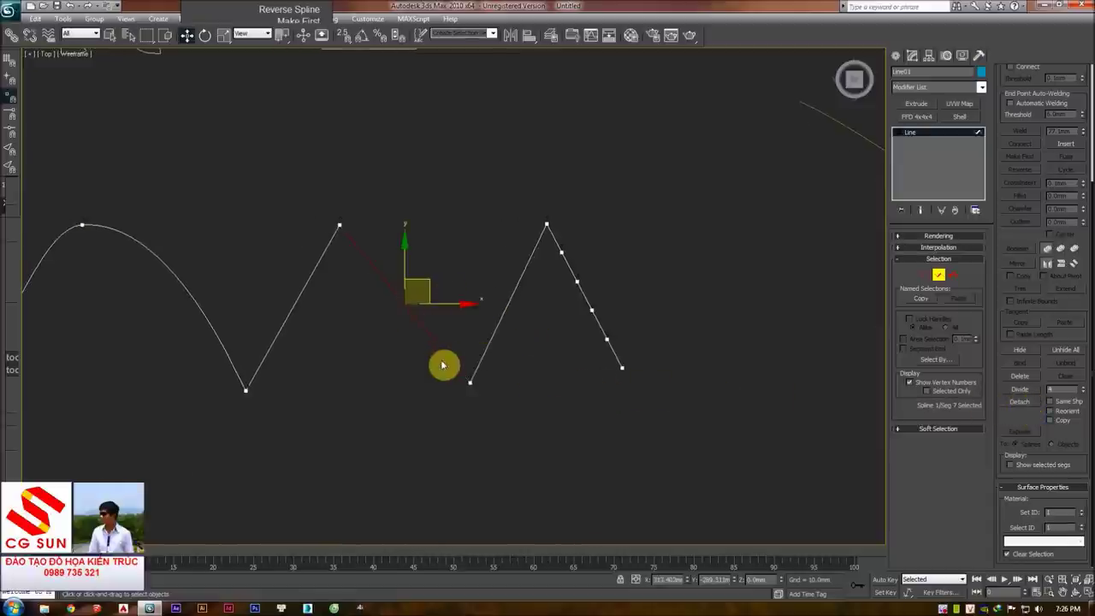
middle_drag(508, 330, 589, 328)
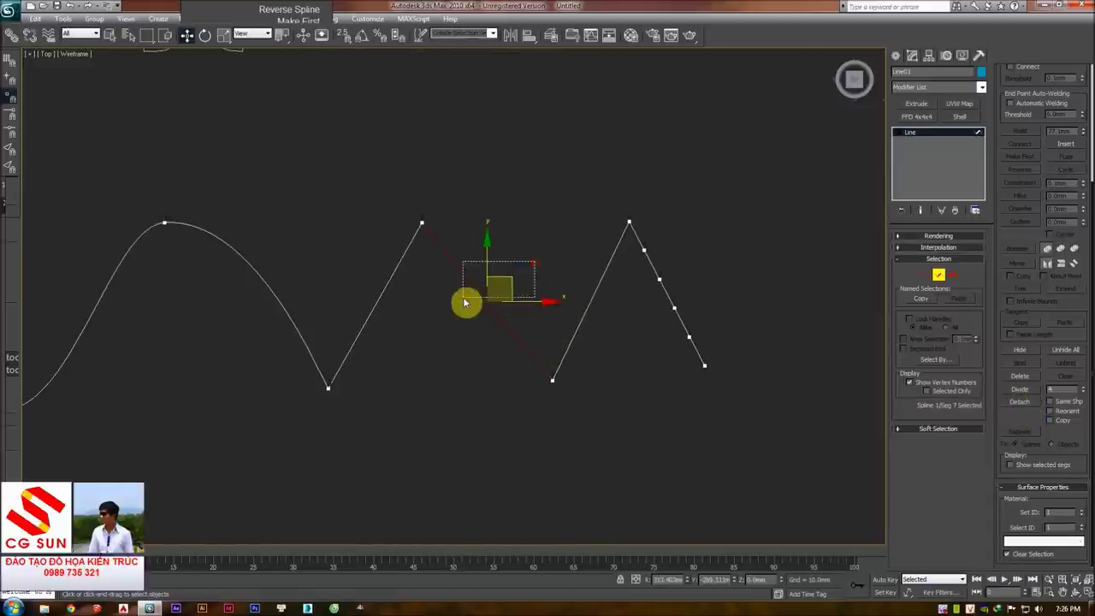
middle_drag(836, 236, 822, 269)
drag(1026, 243, 997, 372)
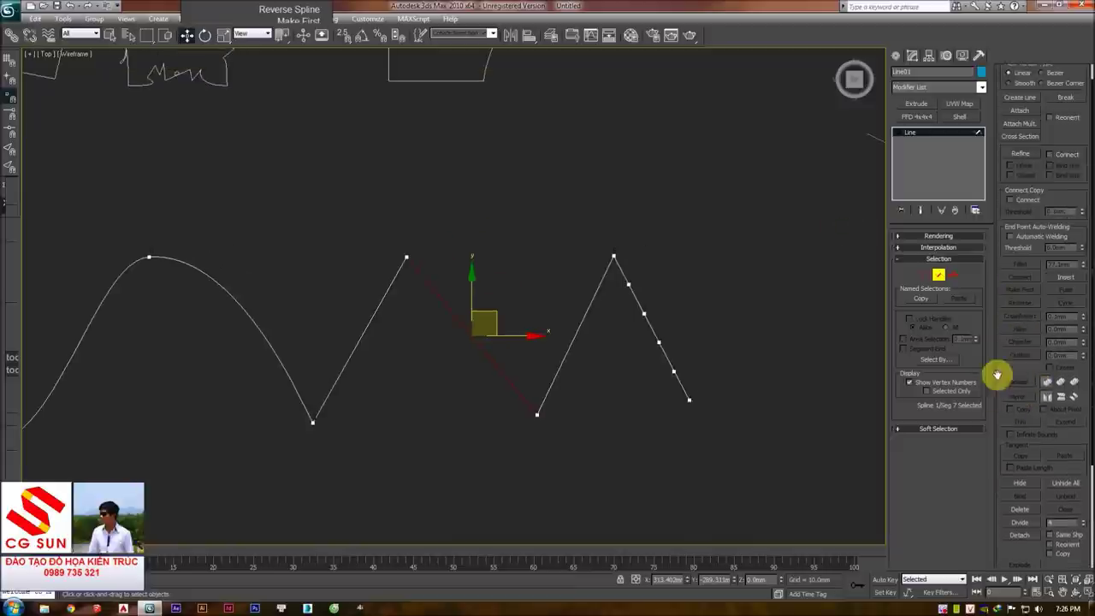
scroll(1051, 122, down, 2)
scroll(1018, 308, down, 3)
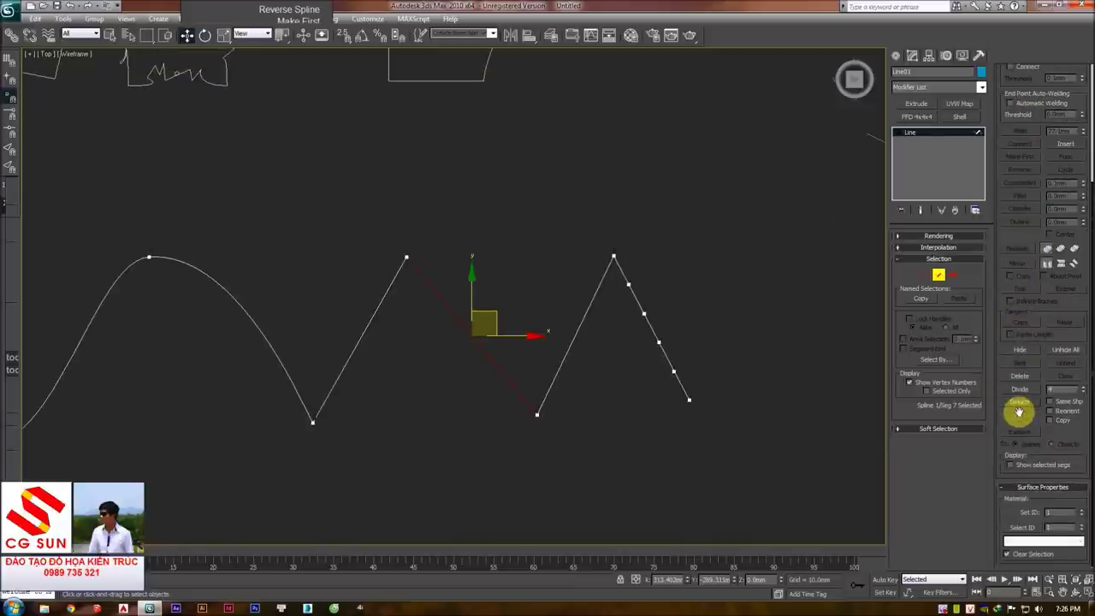
click(523, 296)
click(449, 308)
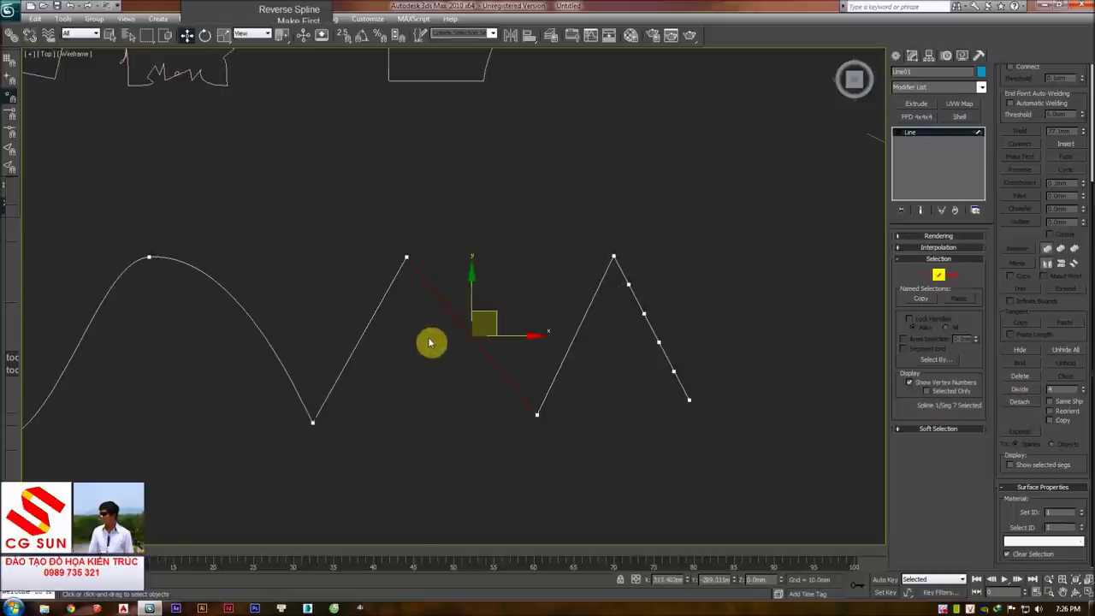
click(445, 362)
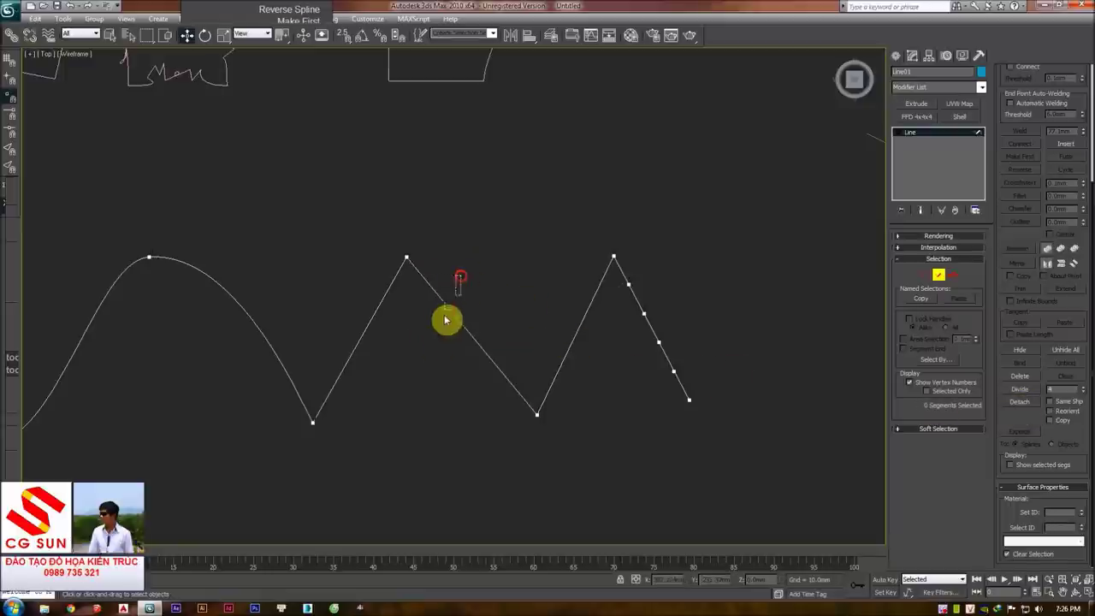
click(449, 310)
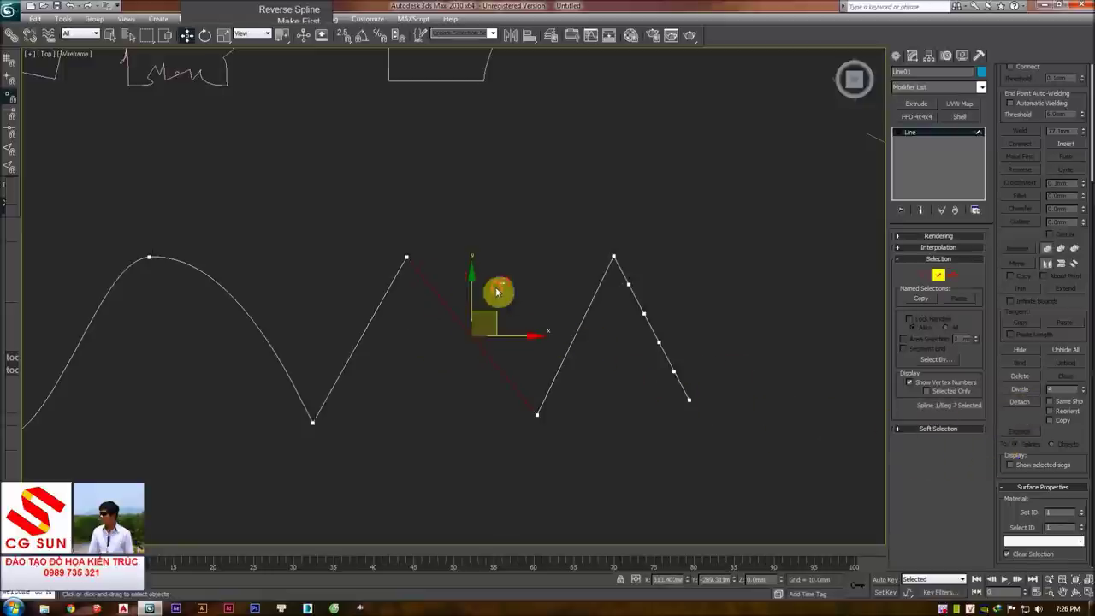
middle_drag(426, 370, 452, 364)
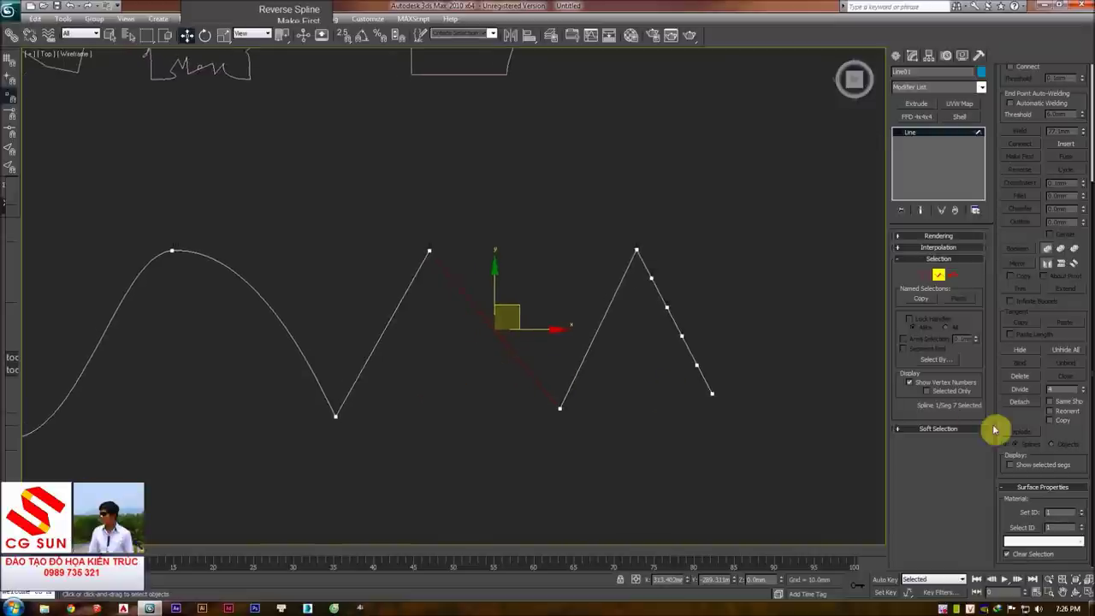
click(550, 274)
click(486, 323)
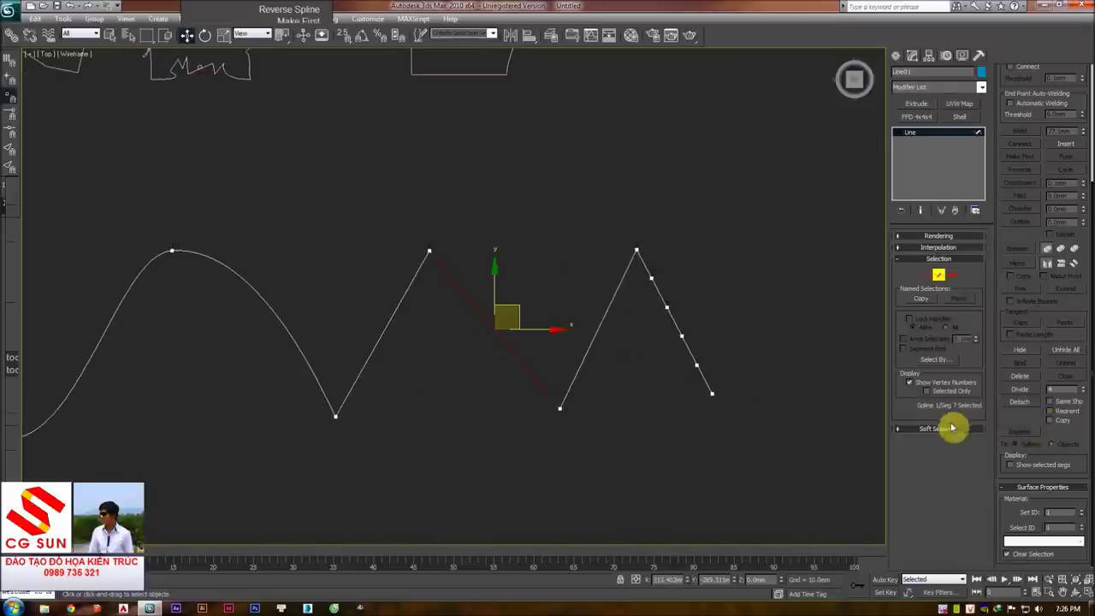
- Detach the middle diagonal segment as Shape01 and move it up and right
click(1019, 401)
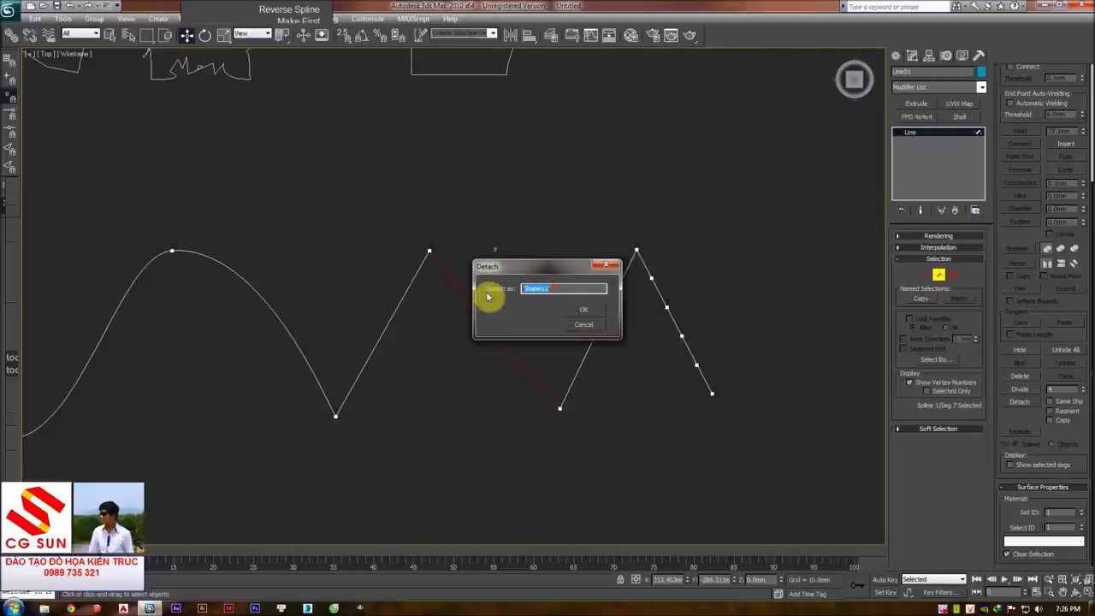
click(582, 315)
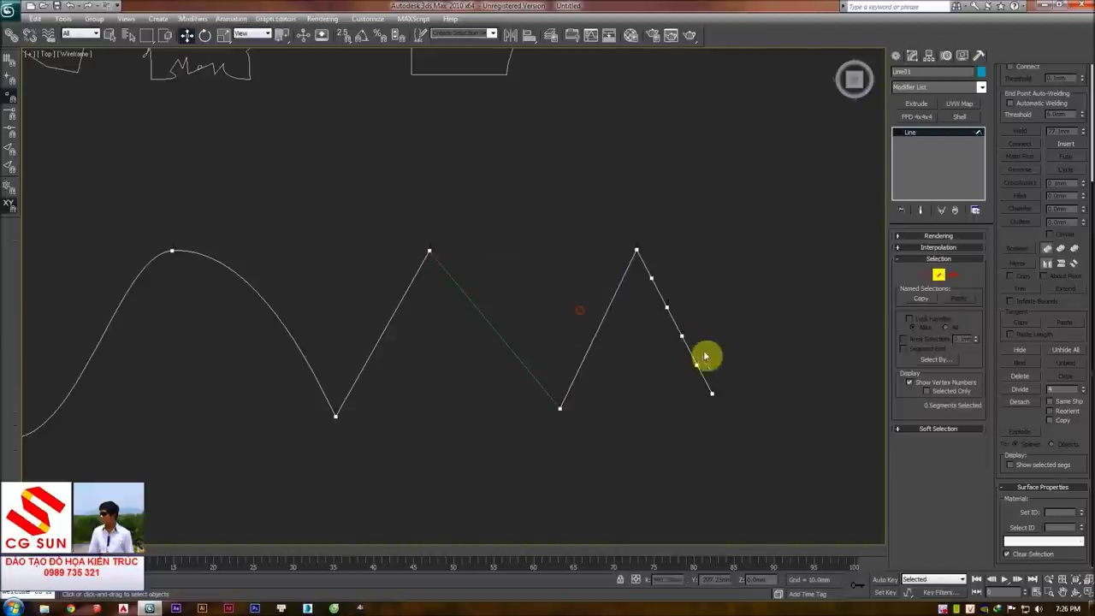
click(508, 212)
mouse_move(465, 291)
mouse_down()
mouse_move(658, 148)
mouse_move(575, 242)
mouse_move(562, 288)
mouse_up()
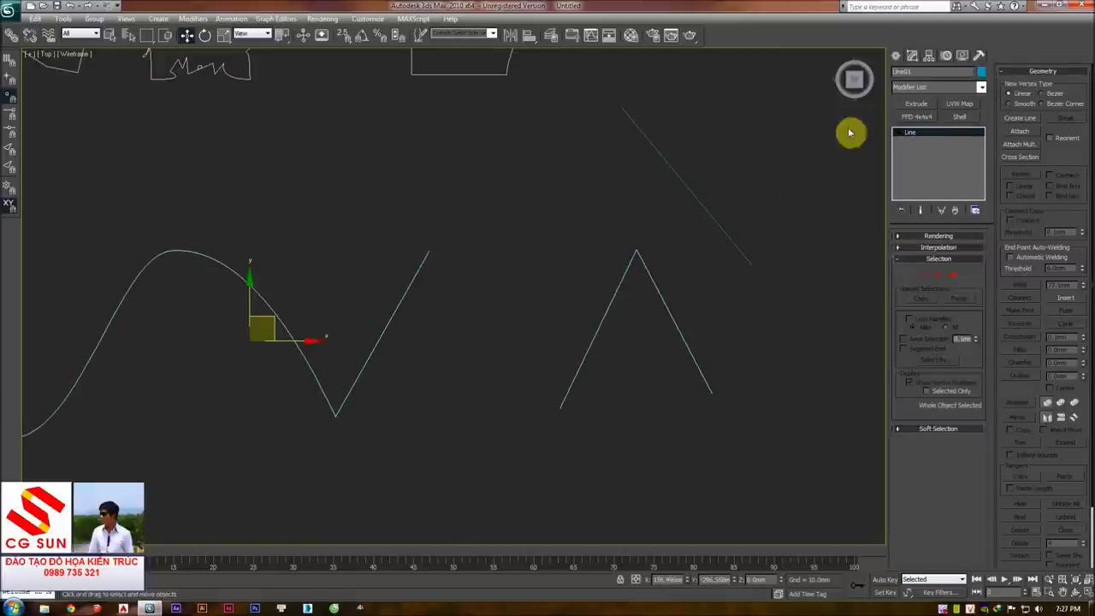
- Deselect the detached Shape01 line, zoom out, and select the wave curve
drag(751, 120, 604, 181)
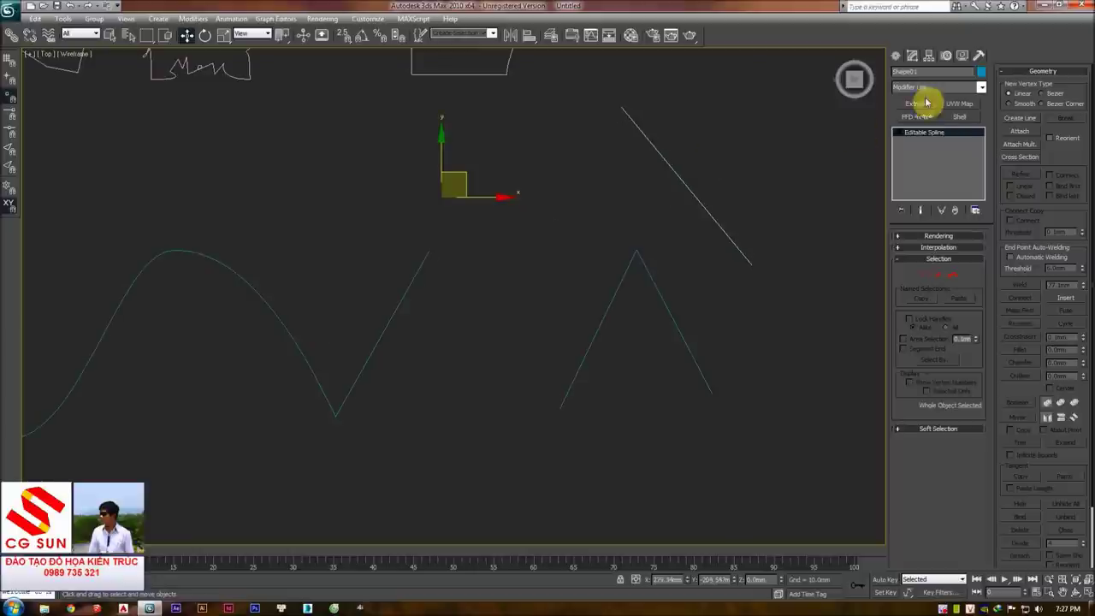
click(698, 151)
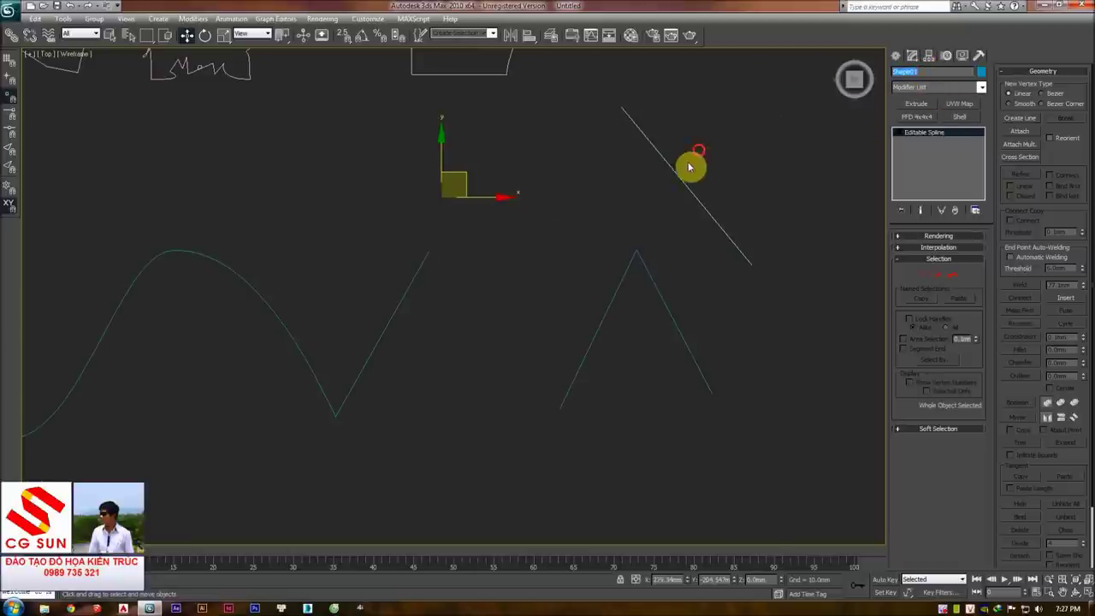
click(639, 177)
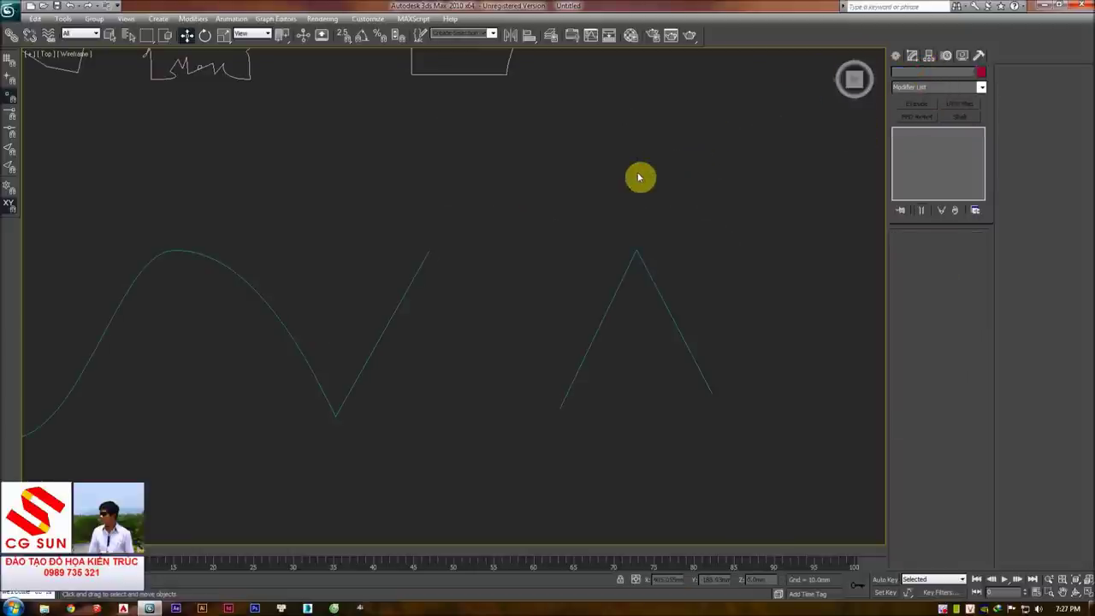
scroll(483, 283, down, 2)
scroll(453, 282, down, 3)
scroll(496, 271, up, 1)
scroll(505, 286, up, 2)
click(423, 314)
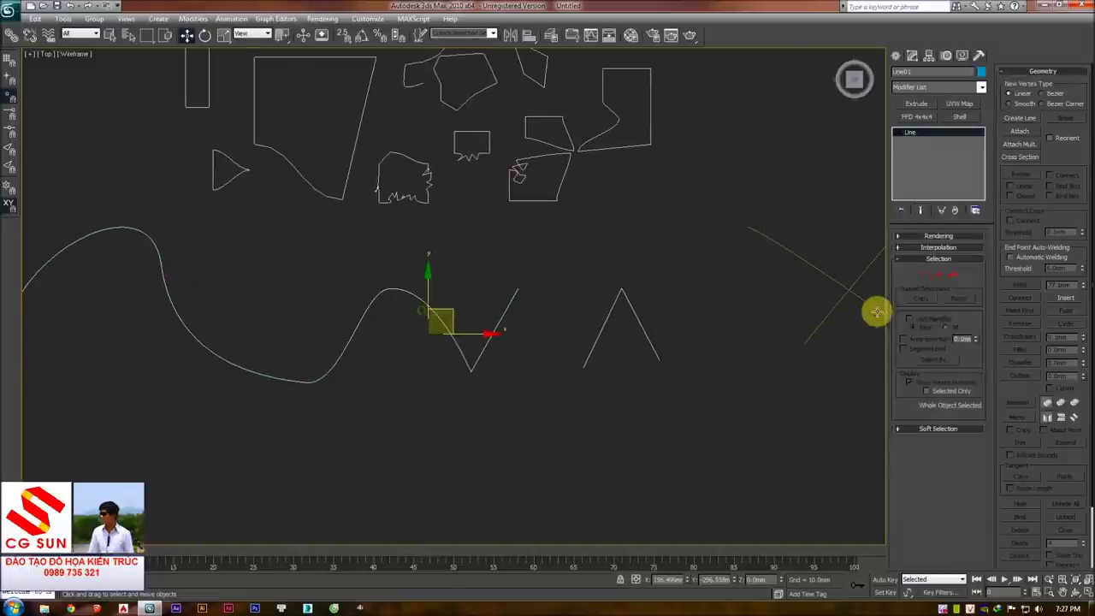
click(938, 274)
drag(416, 310, 411, 300)
scroll(410, 295, up, 1)
scroll(427, 299, up, 2)
scroll(1016, 394, down, 2)
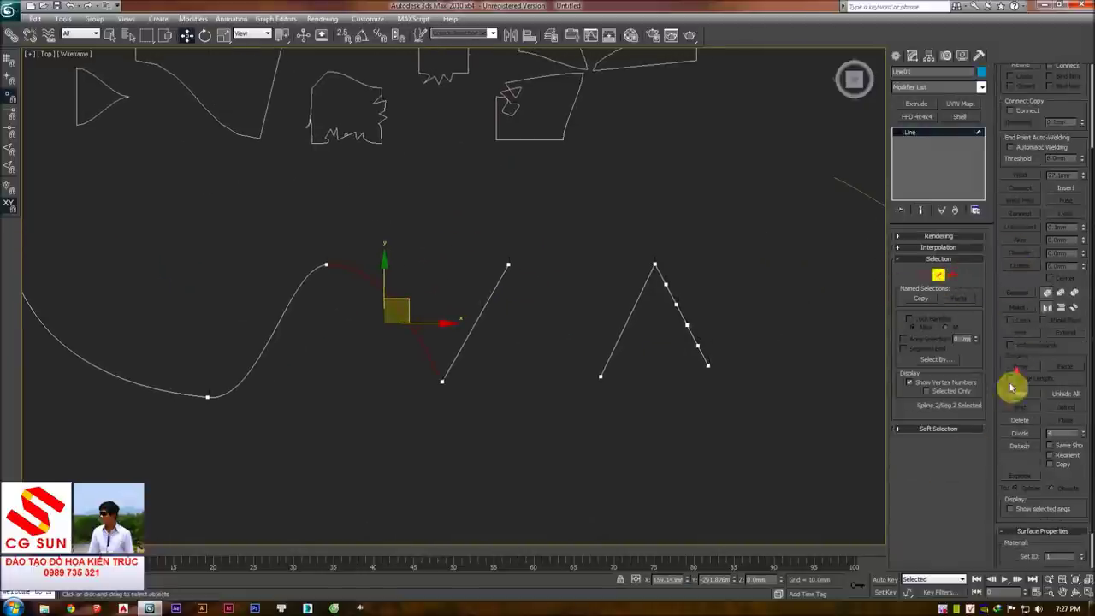
scroll(1010, 354, down, 1)
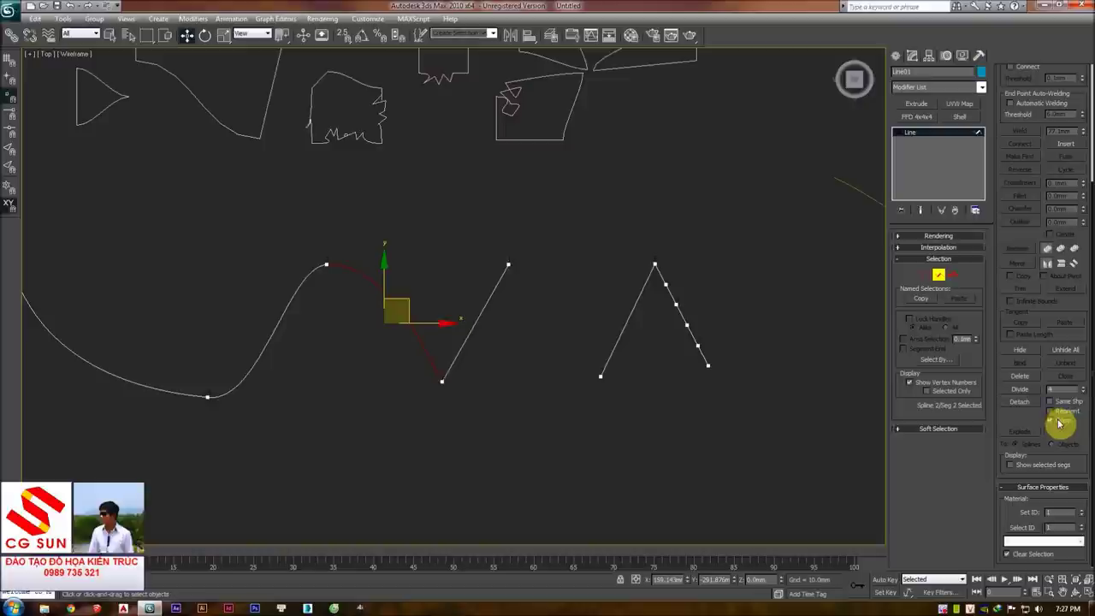
click(1019, 410)
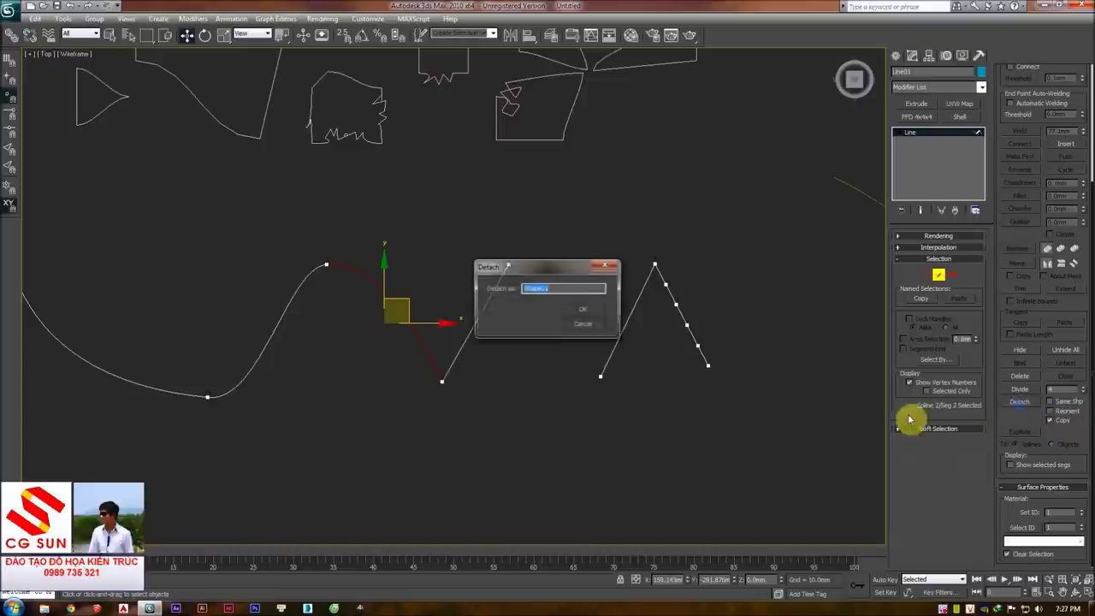
click(589, 313)
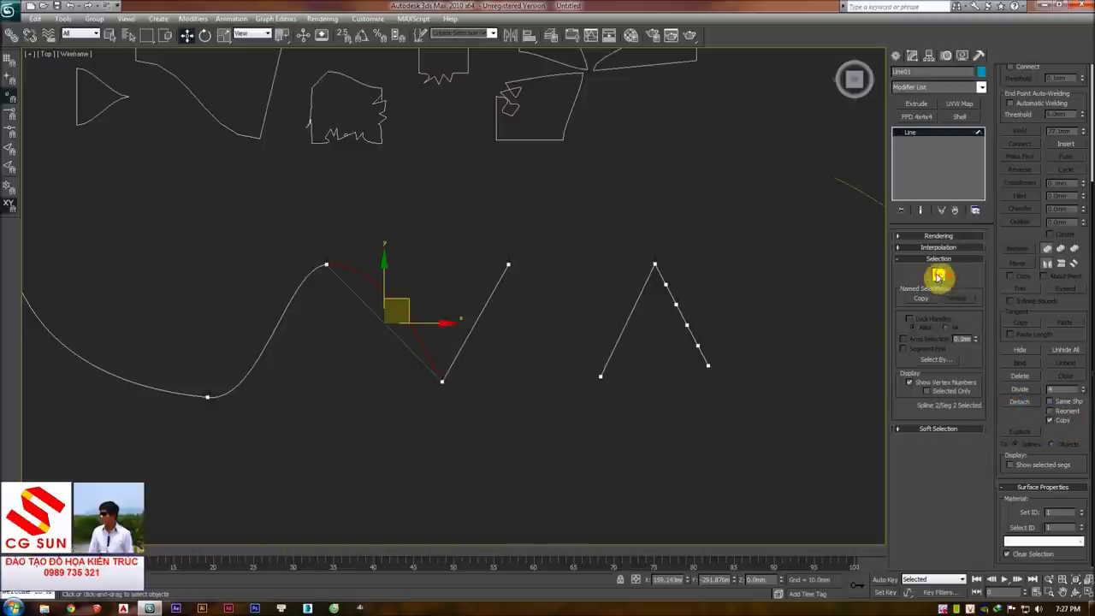
click(598, 221)
drag(374, 316, 520, 203)
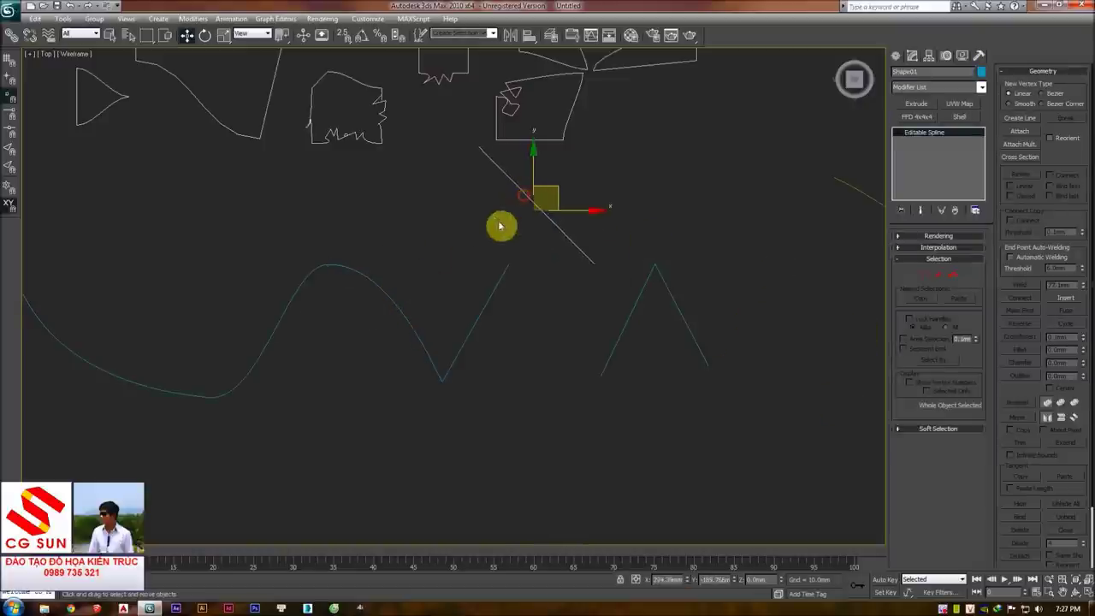
drag(415, 254, 354, 313)
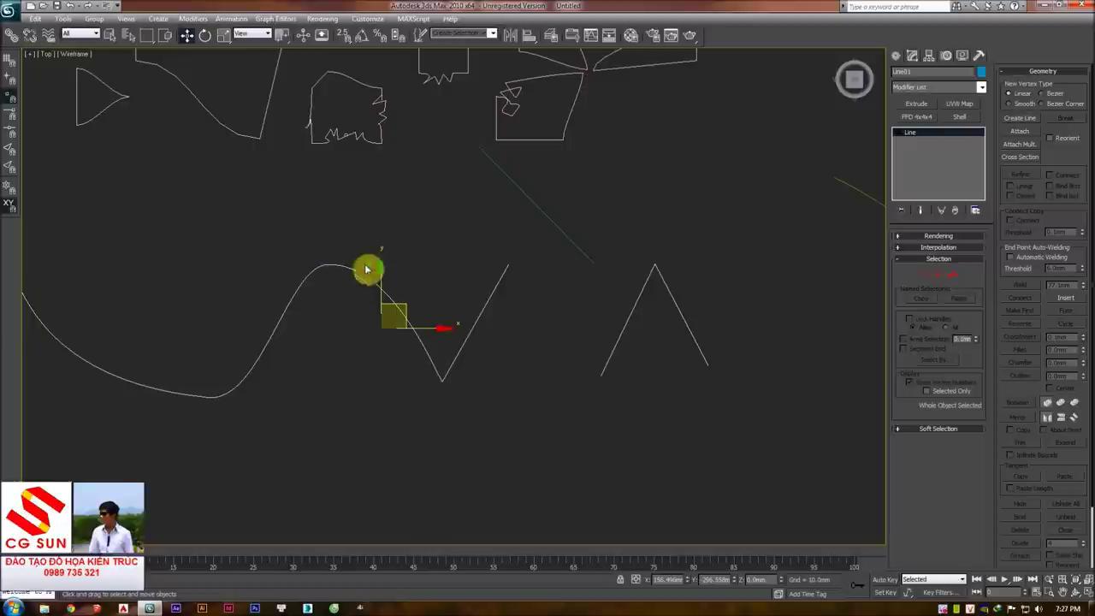
click(564, 233)
key(Delete)
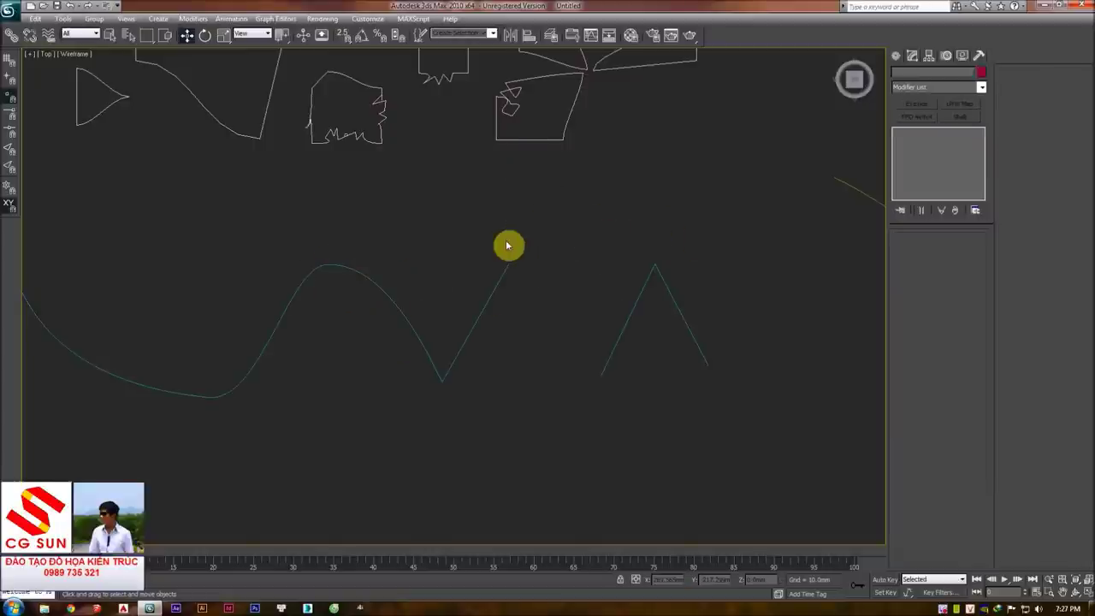
click(492, 301)
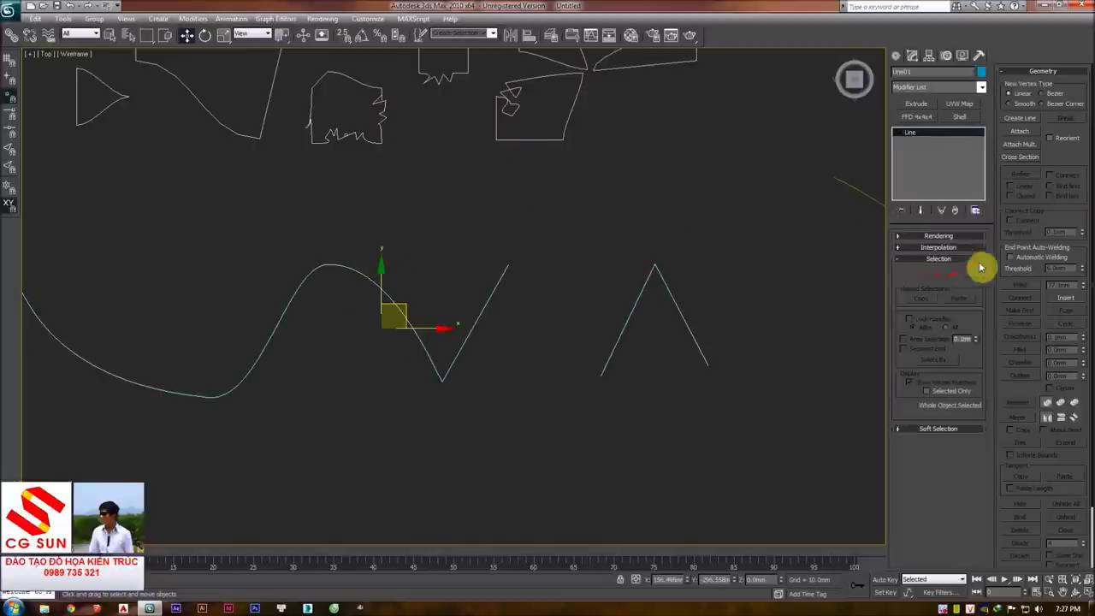
click(938, 274)
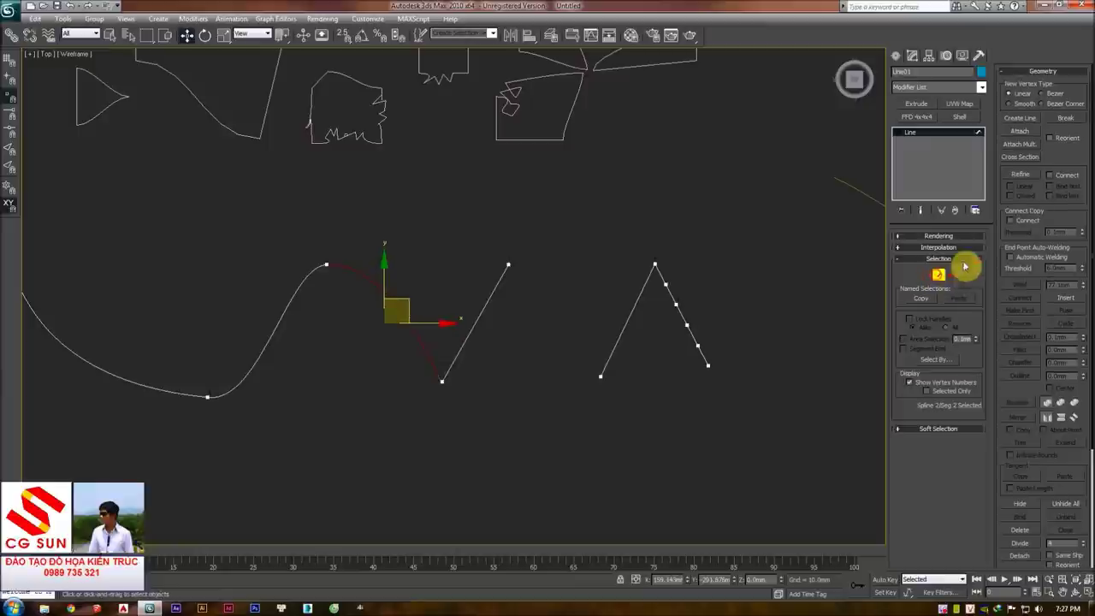
scroll(1044, 188, down, 3)
scroll(1001, 248, down, 2)
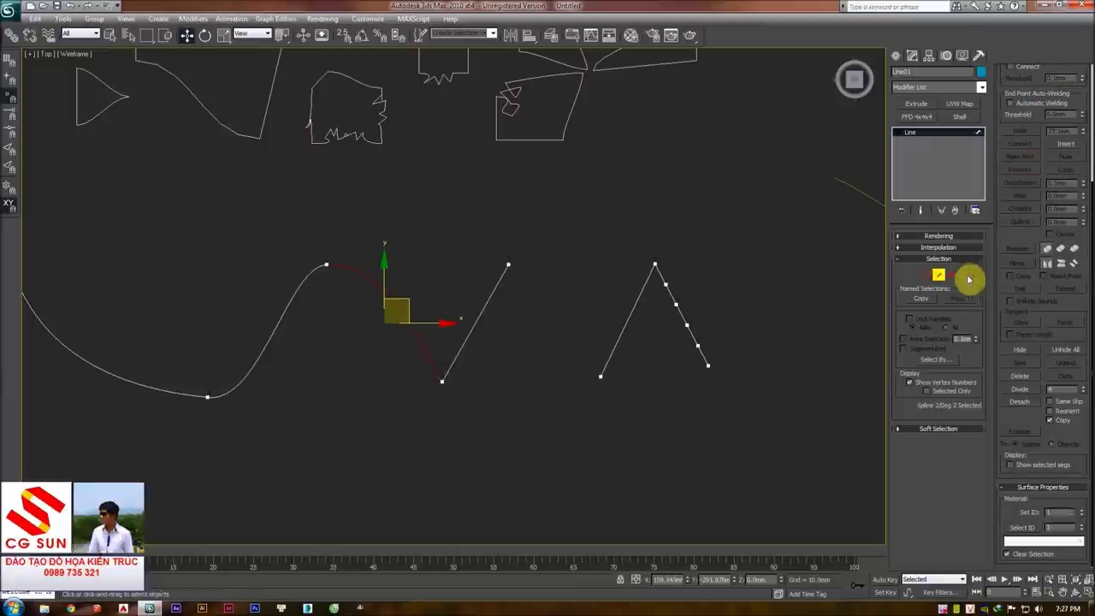
click(740, 325)
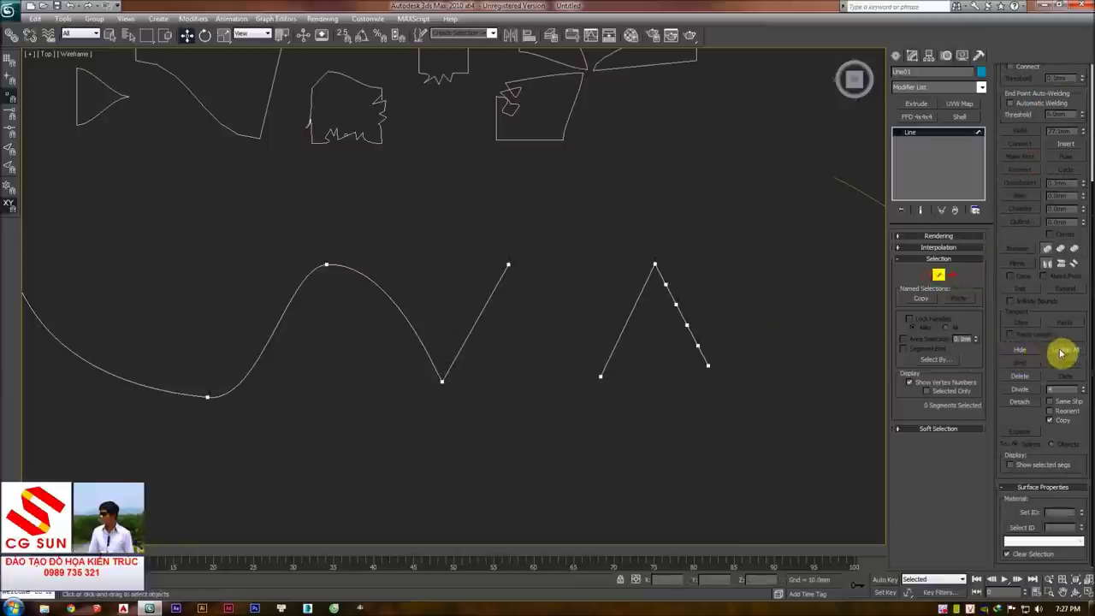
drag(613, 334, 454, 313)
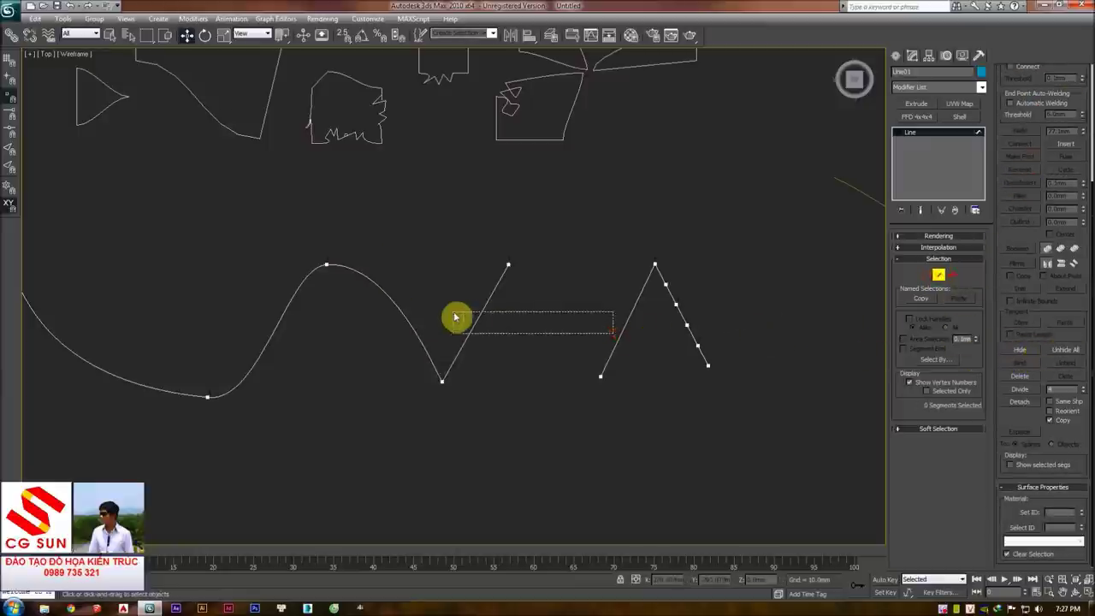
click(1029, 352)
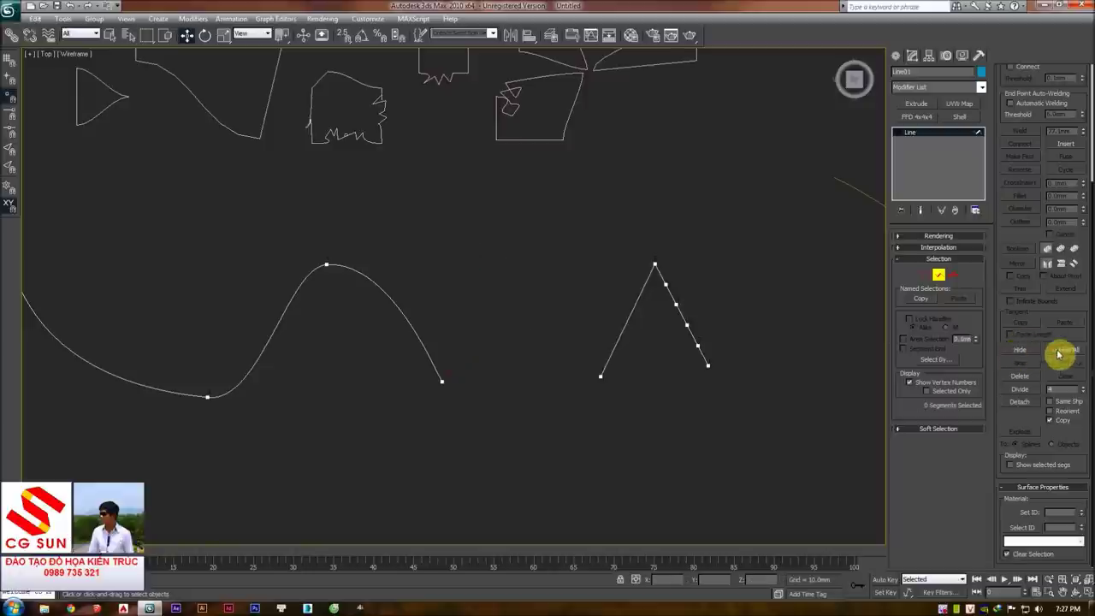
click(499, 300)
click(433, 250)
click(347, 284)
middle_drag(348, 286, 487, 301)
click(401, 312)
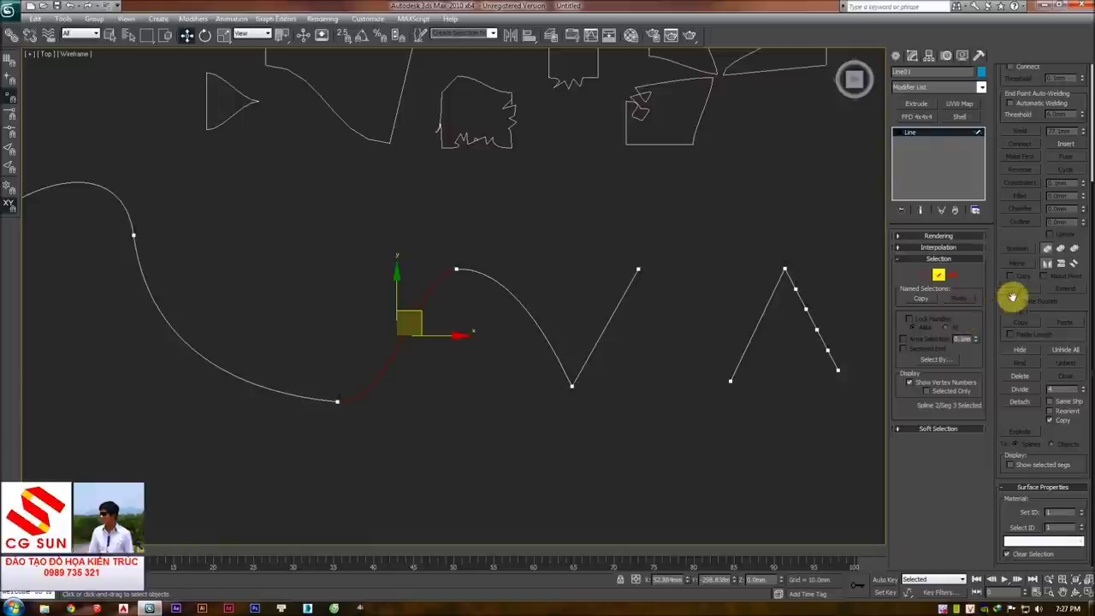
click(587, 241)
drag(538, 254, 434, 273)
drag(534, 258, 491, 321)
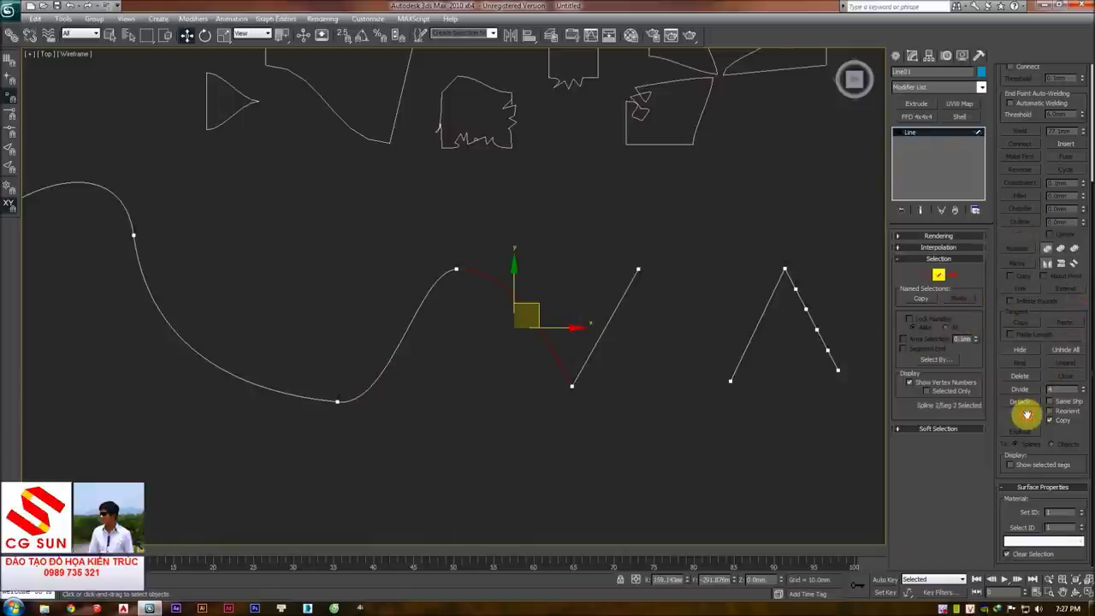
drag(519, 218, 267, 347)
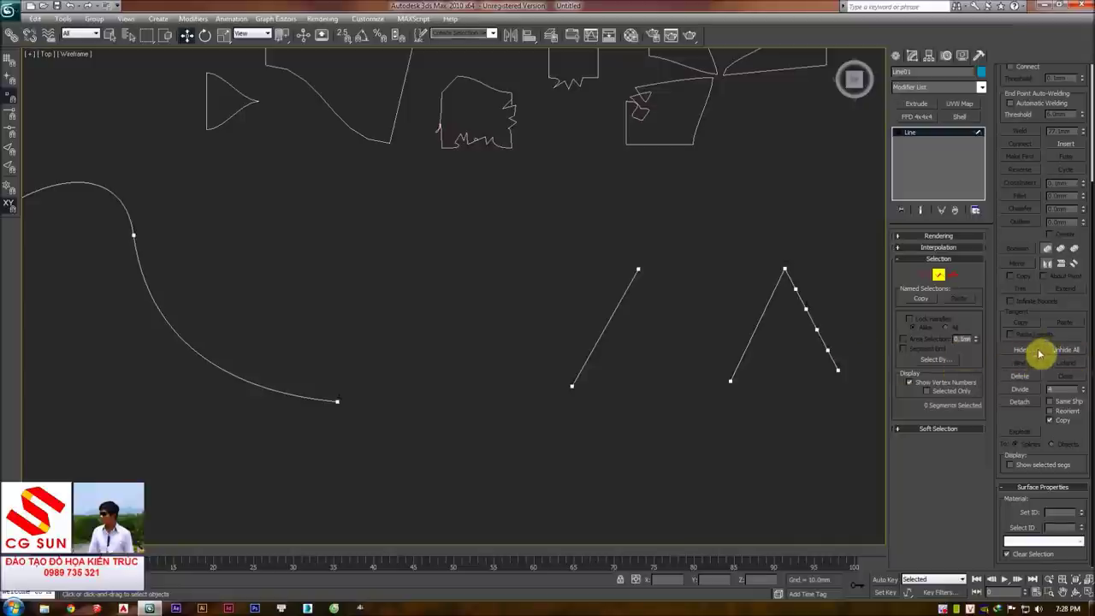
mouse_move(530, 274)
mouse_down()
mouse_move(388, 313)
mouse_move(402, 318)
mouse_up()
middle_drag(402, 319, 630, 327)
drag(659, 345, 286, 350)
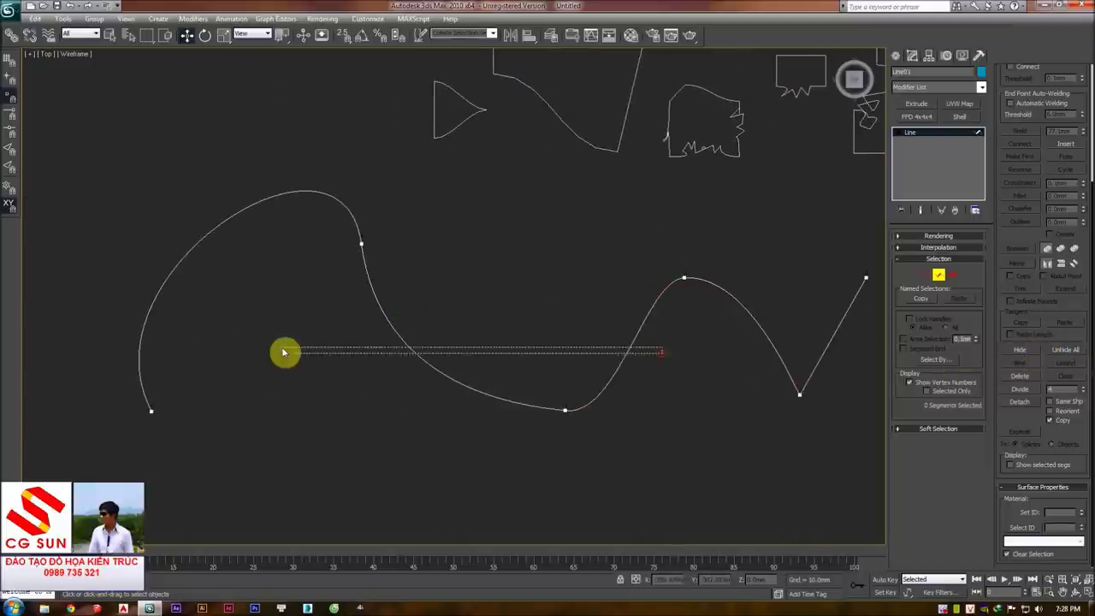
middle_drag(540, 410, 531, 249)
click(530, 249)
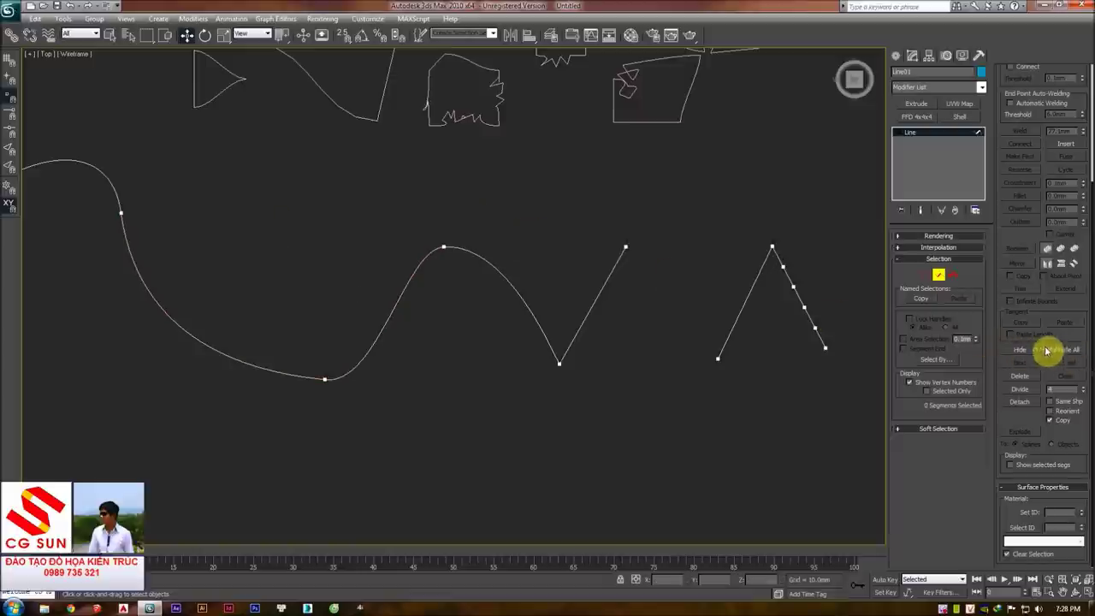
click(938, 274)
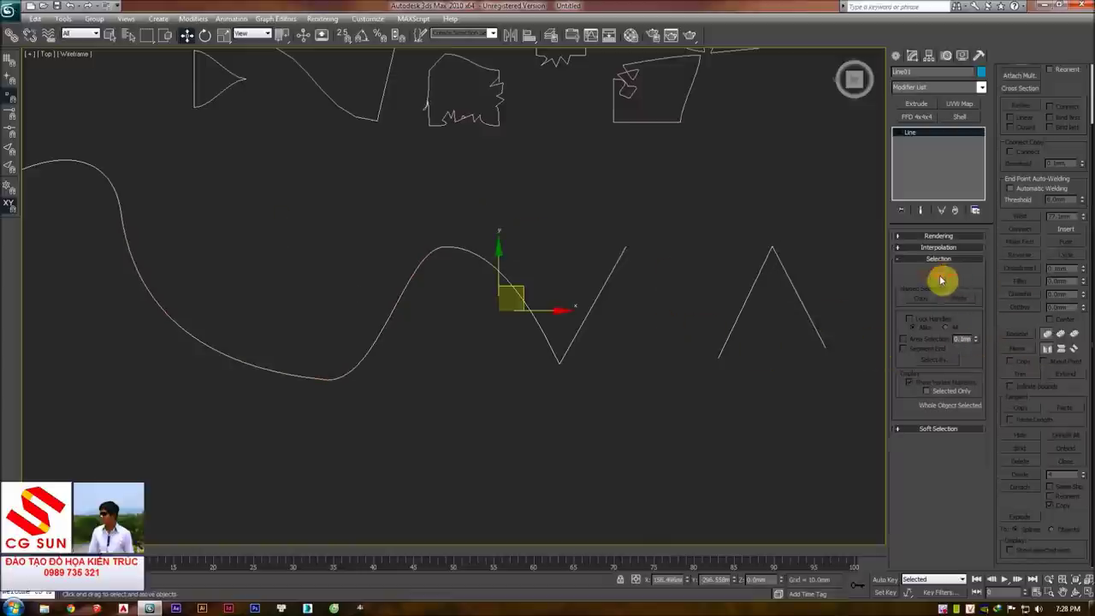
- Switch to Spline sub-object level and select the wave spline
click(952, 278)
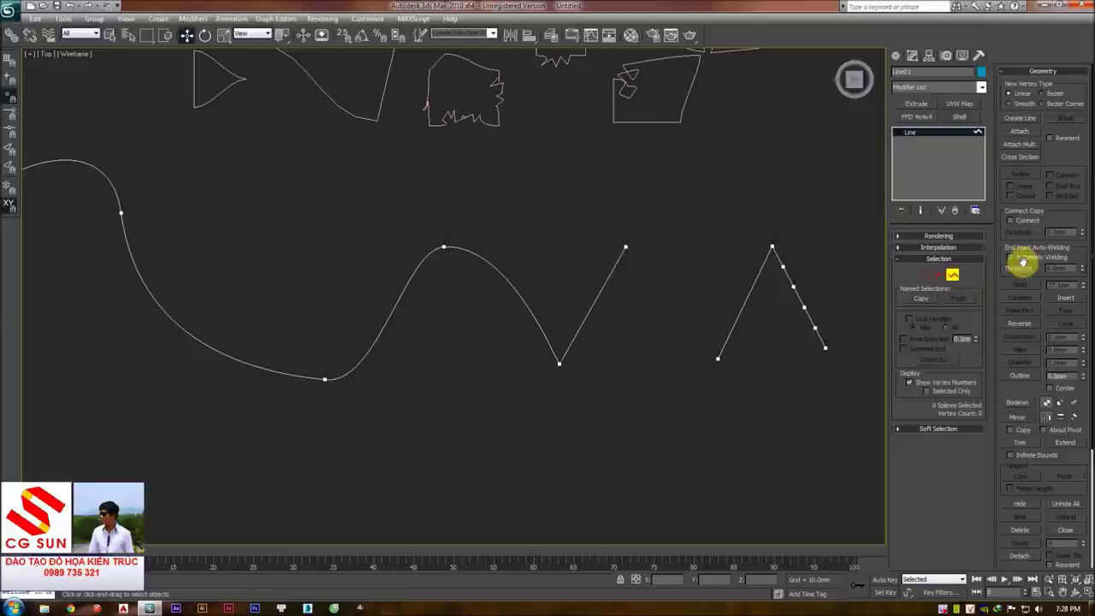
scroll(1046, 281, down, 3)
scroll(1041, 313, down, 2)
scroll(1041, 313, down, 1)
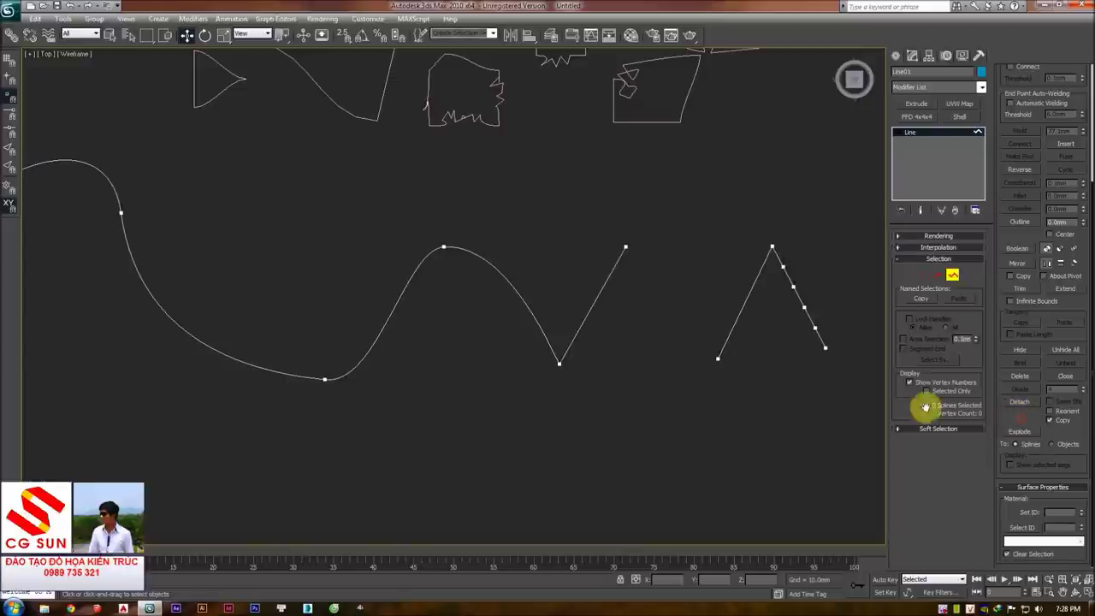
middle_drag(687, 322, 704, 329)
click(614, 302)
drag(536, 267, 493, 290)
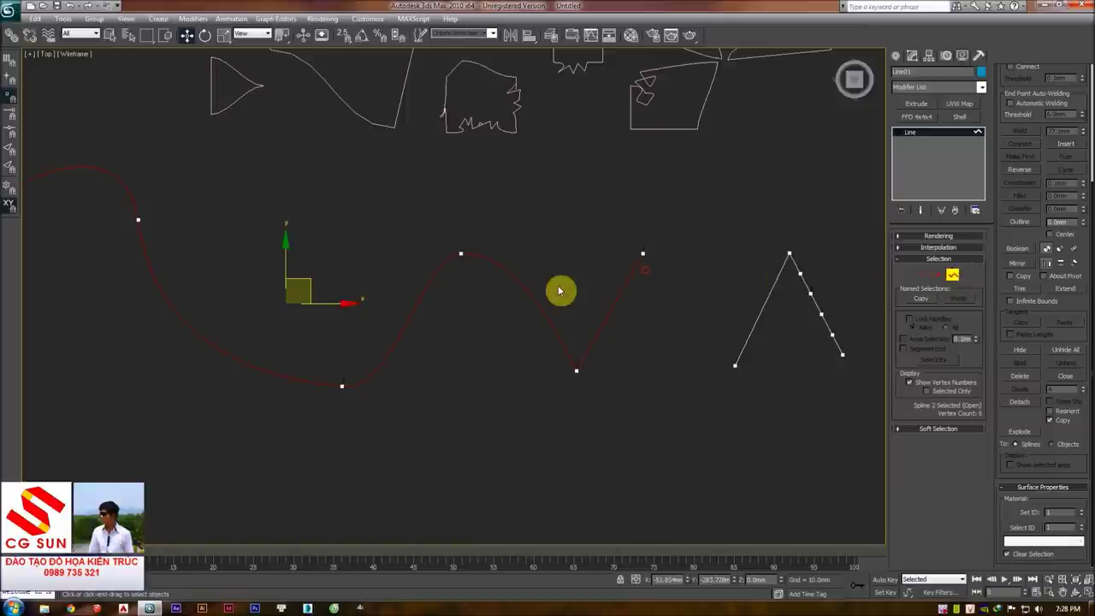
drag(463, 299, 381, 304)
scroll(470, 276, down, 3)
scroll(469, 296, up, 2)
mouse_move(470, 296)
middle_down()
mouse_move(548, 284)
mouse_move(462, 282)
middle_up()
scroll(548, 284, up, 3)
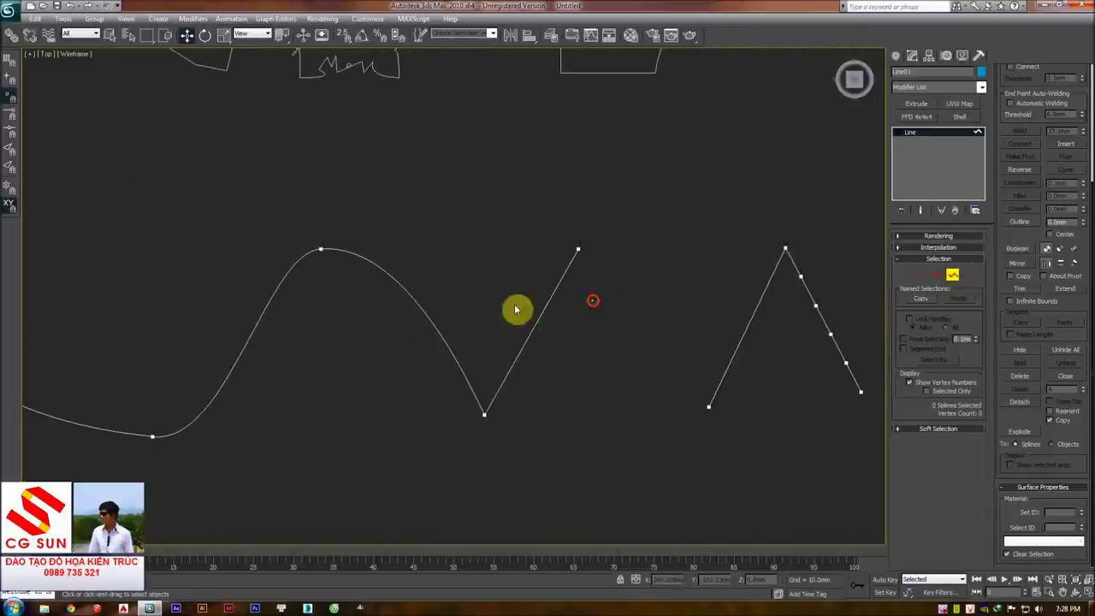
click(514, 308)
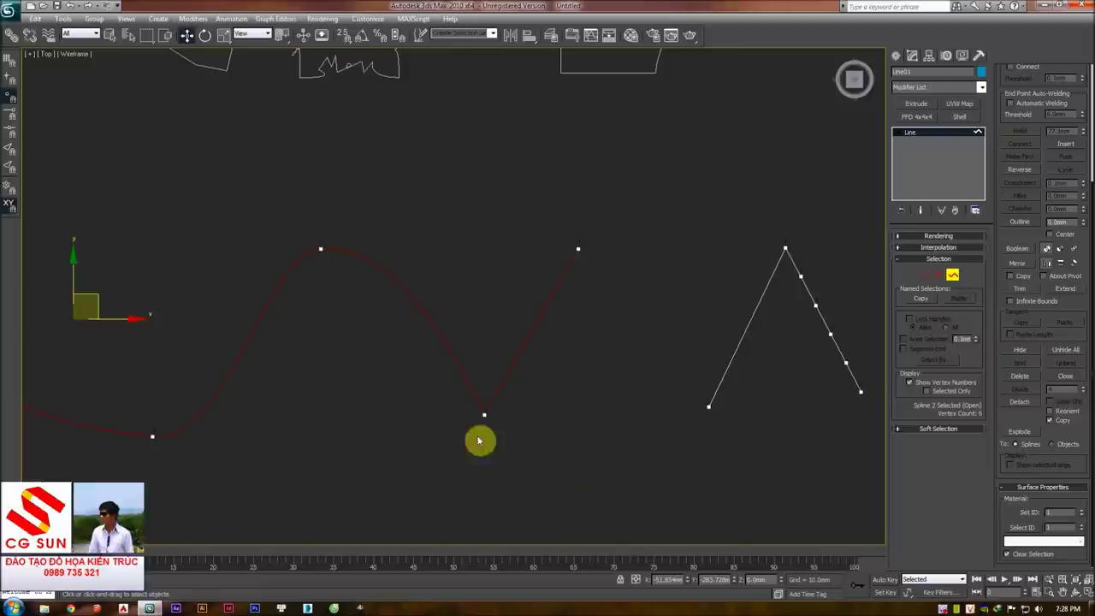
- Reframe the view, reselect the wave spline, and pick its low-dip vertex at Vertex level
middle_drag(492, 389, 659, 350)
scroll(582, 333, down, 3)
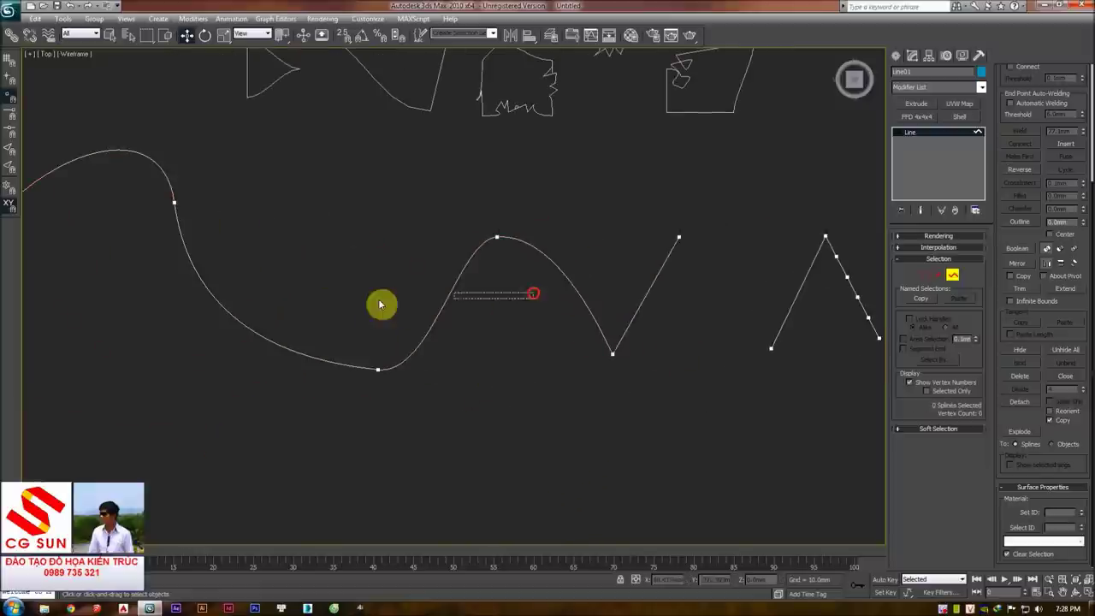
middle_drag(514, 293, 499, 297)
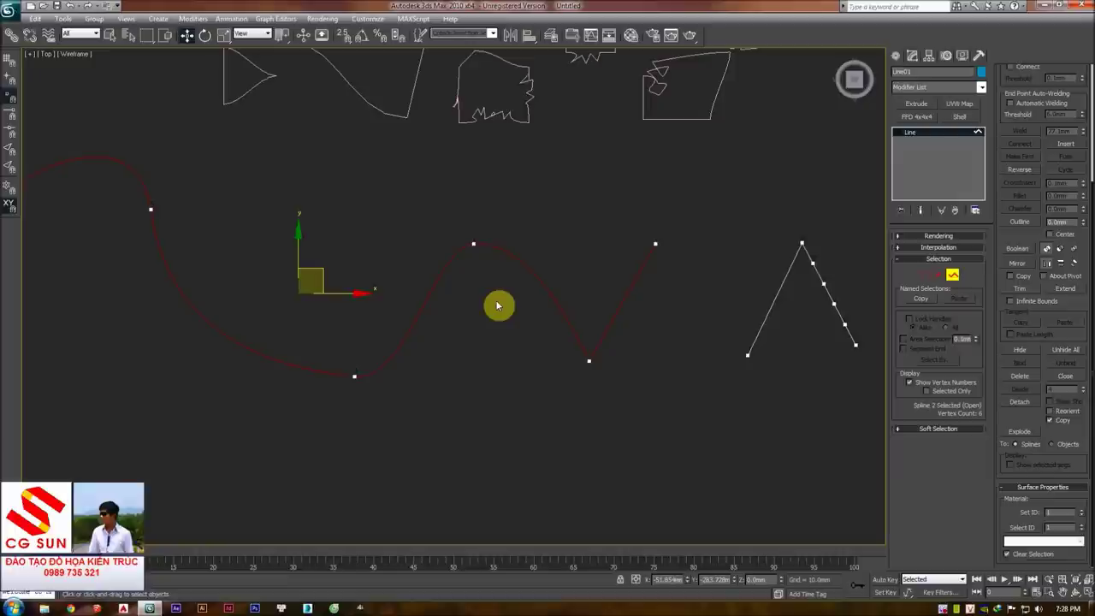
scroll(530, 308, down, 2)
scroll(566, 314, down, 2)
click(526, 321)
mouse_move(545, 272)
mouse_down()
mouse_move(514, 305)
mouse_move(530, 320)
mouse_up()
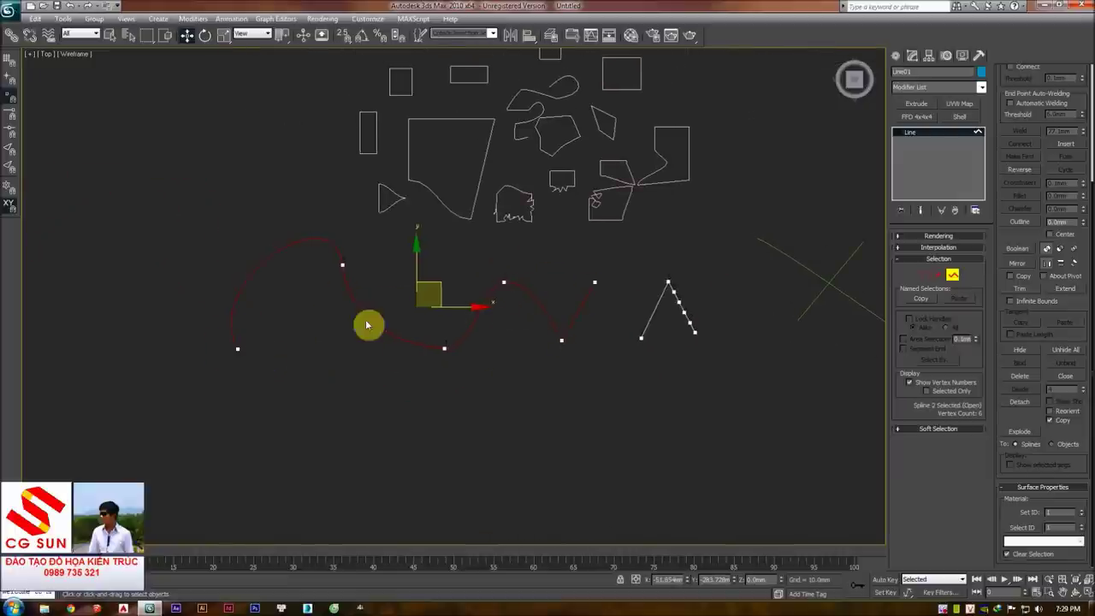
scroll(308, 294, up, 2)
scroll(350, 285, down, 1)
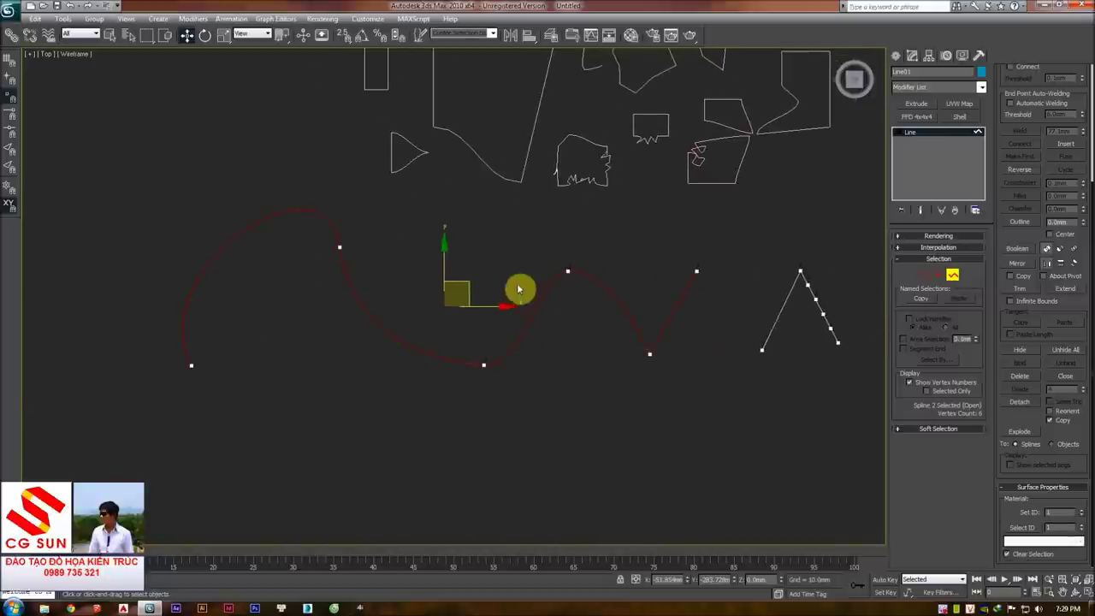
click(928, 276)
click(484, 365)
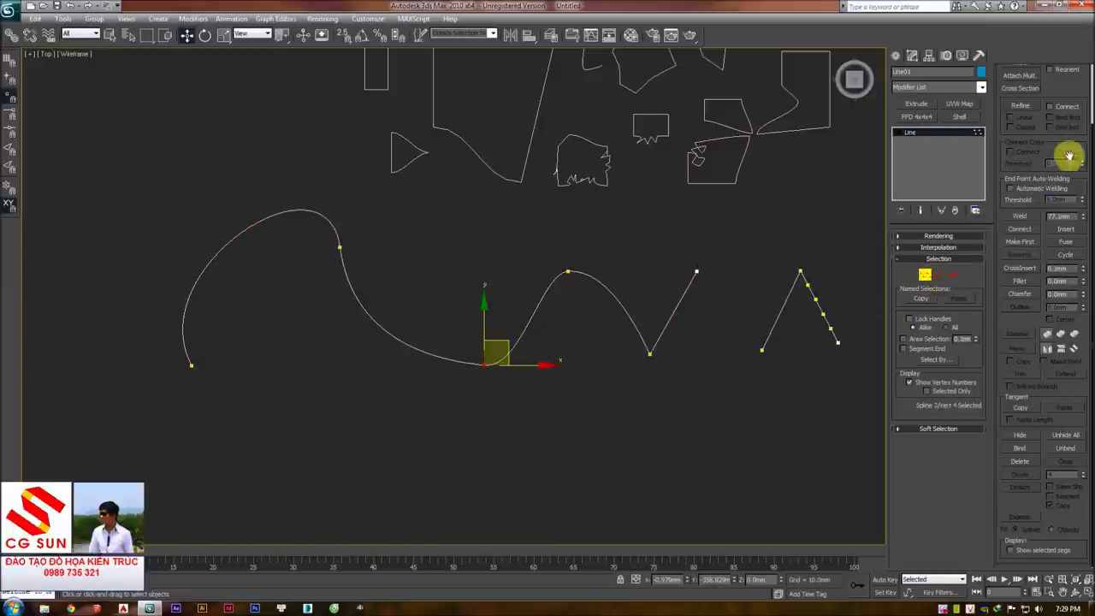
- At Spline level, move the middle arc spline up and right, clear of the left curve
scroll(1068, 155, up, 3)
click(1065, 118)
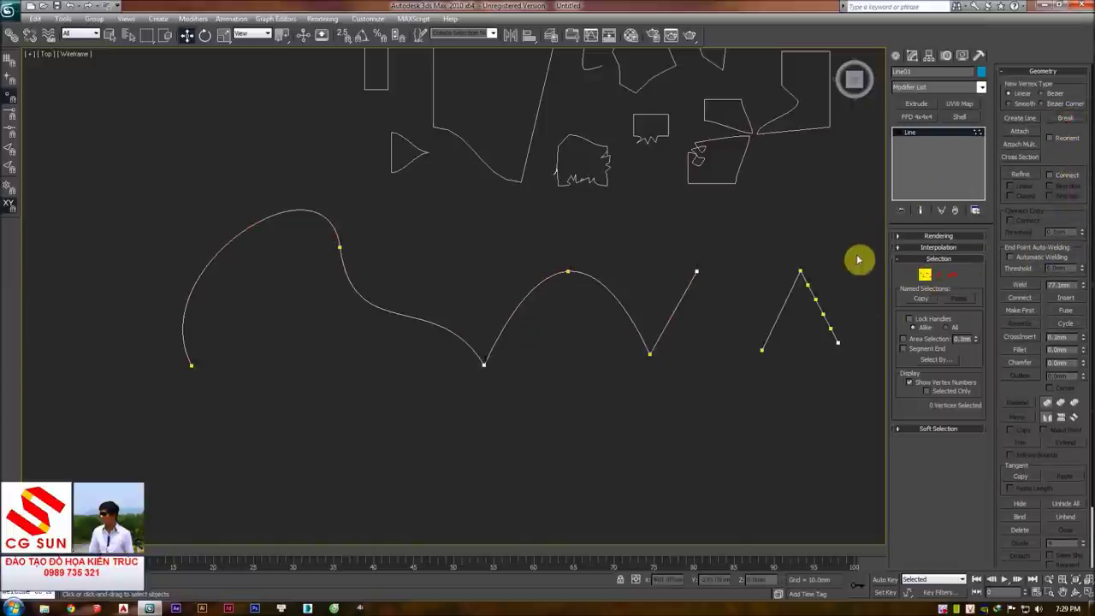
click(955, 278)
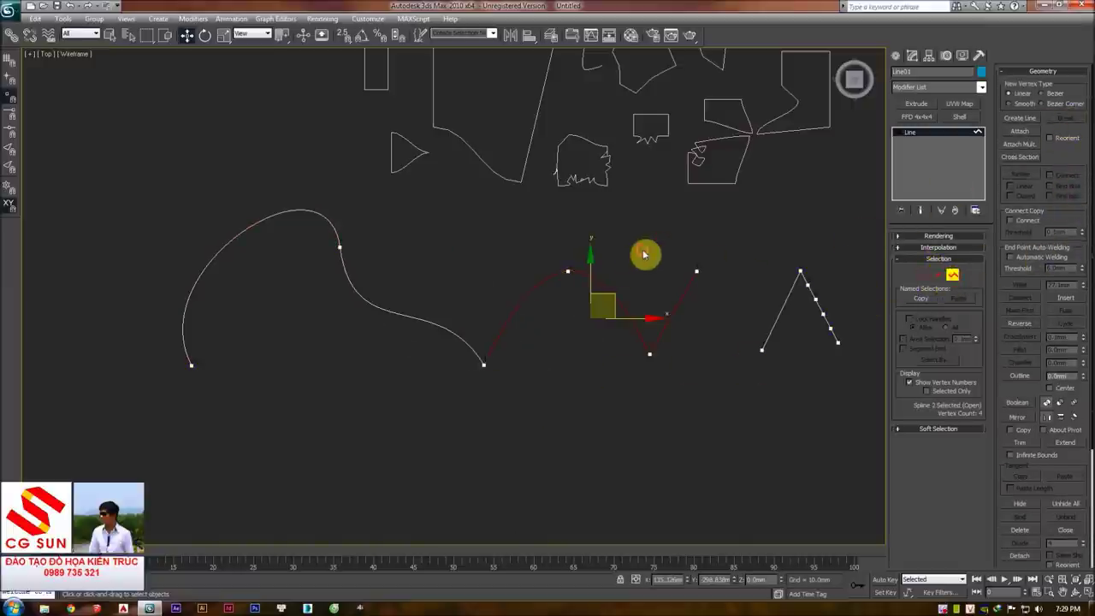
click(376, 297)
click(539, 292)
click(402, 308)
drag(498, 233, 291, 295)
click(530, 313)
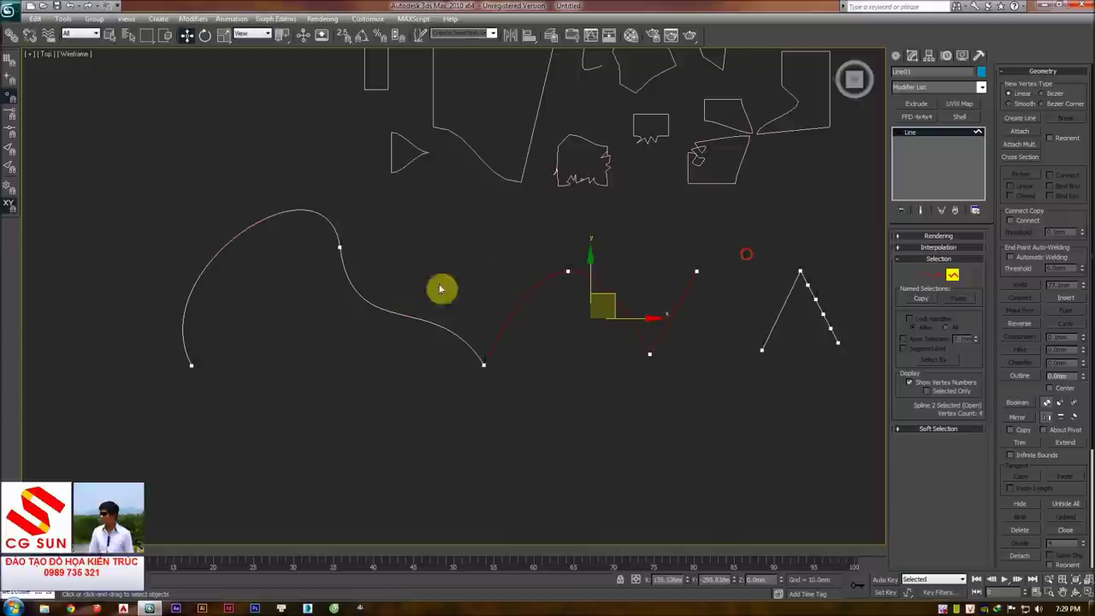
click(367, 296)
click(505, 292)
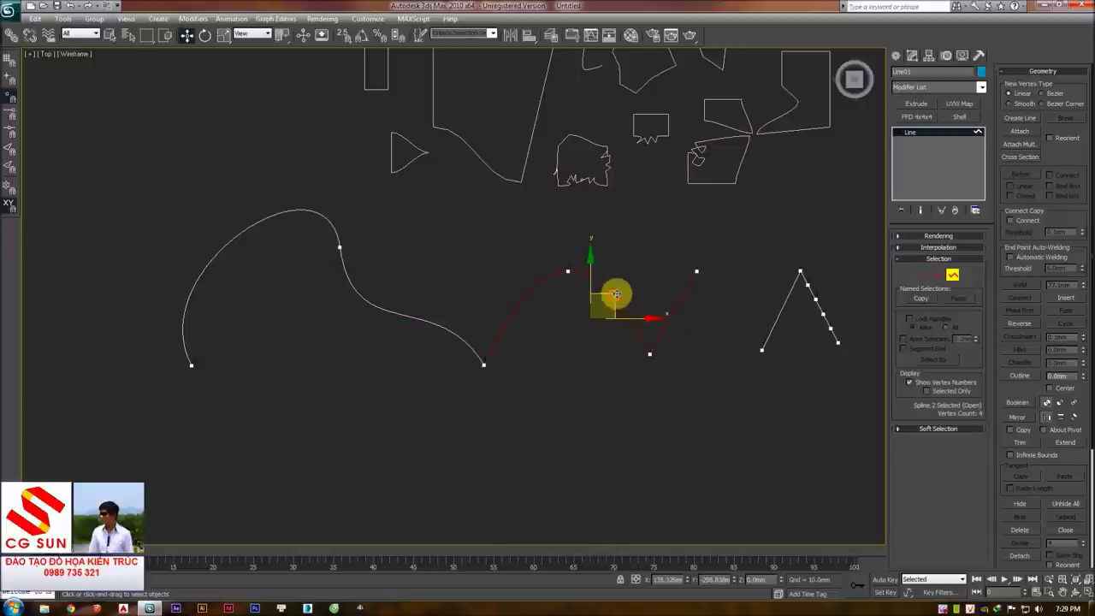
drag(616, 295, 659, 242)
- Delete the upper-right segment of the small angular spline on the right
middle_drag(701, 259, 657, 293)
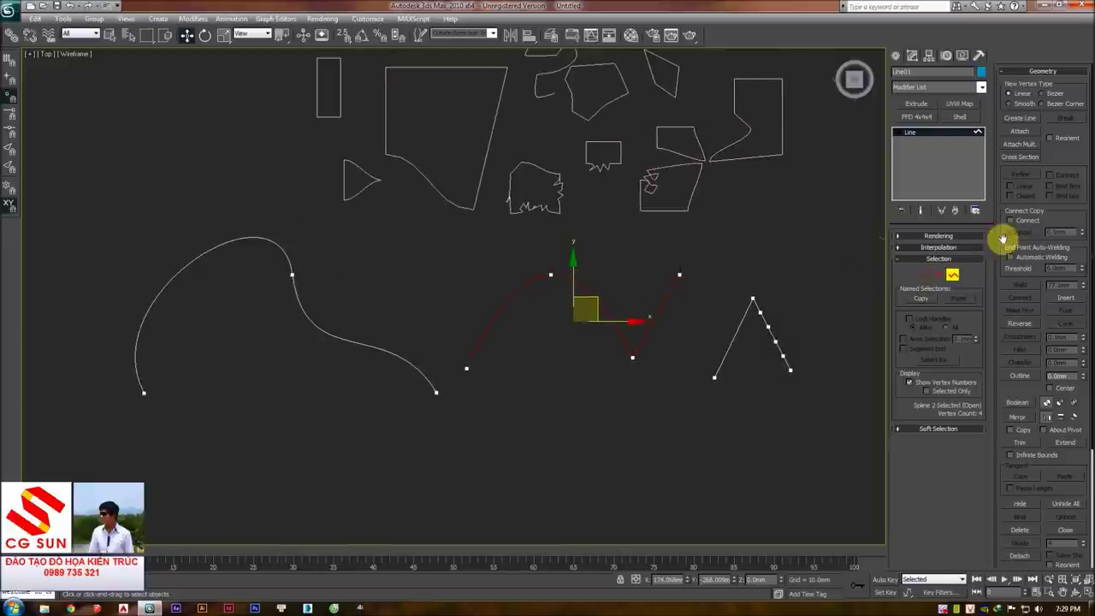
scroll(1068, 196, down, 2)
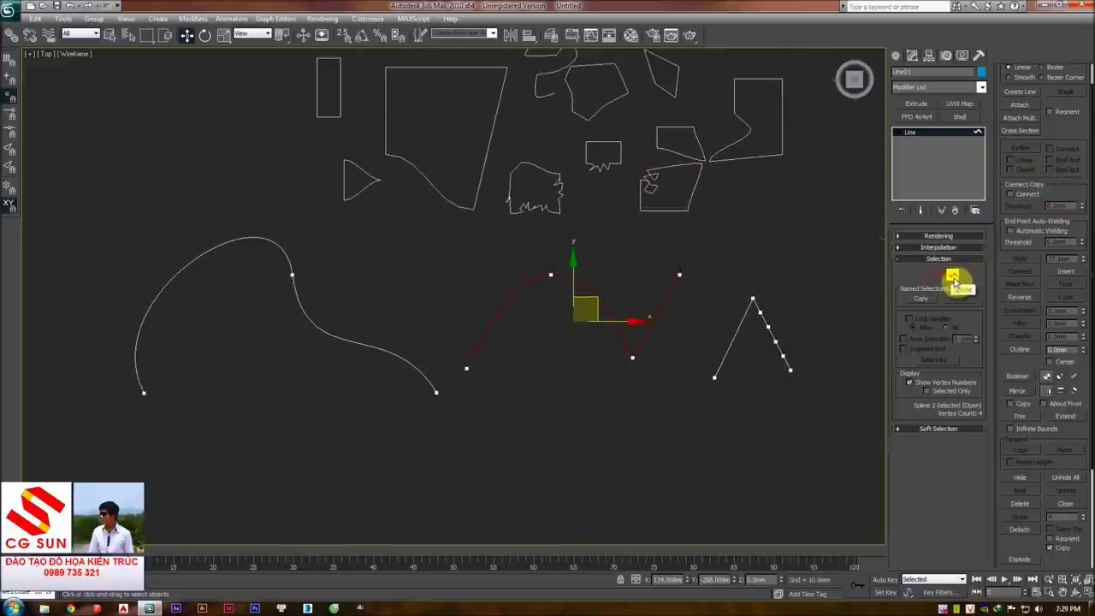
mouse_move(562, 330)
middle_down()
mouse_move(657, 296)
mouse_move(603, 310)
middle_up()
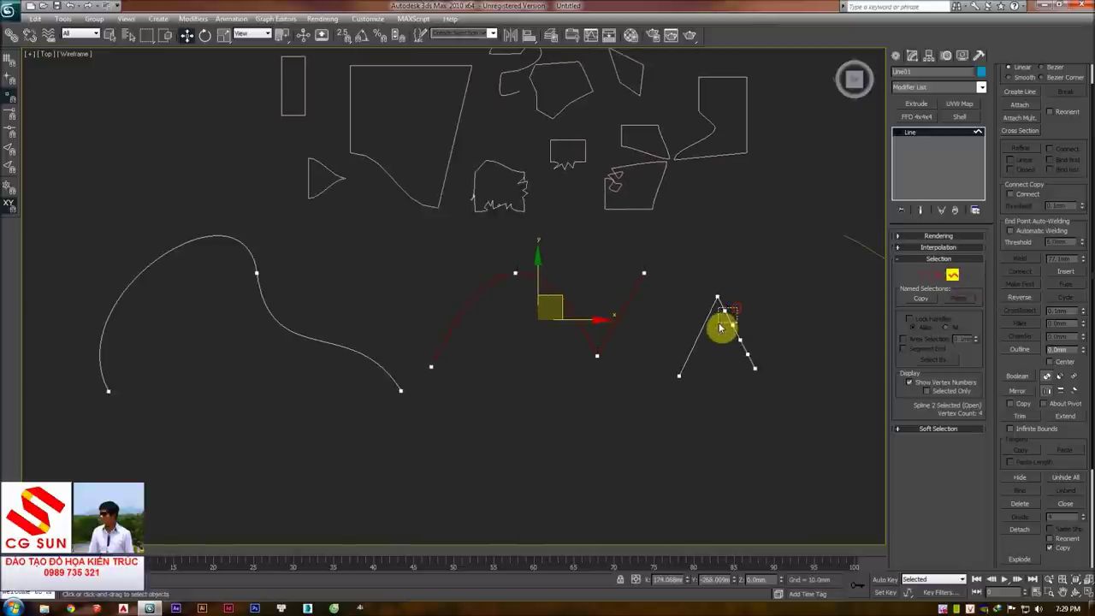
click(723, 325)
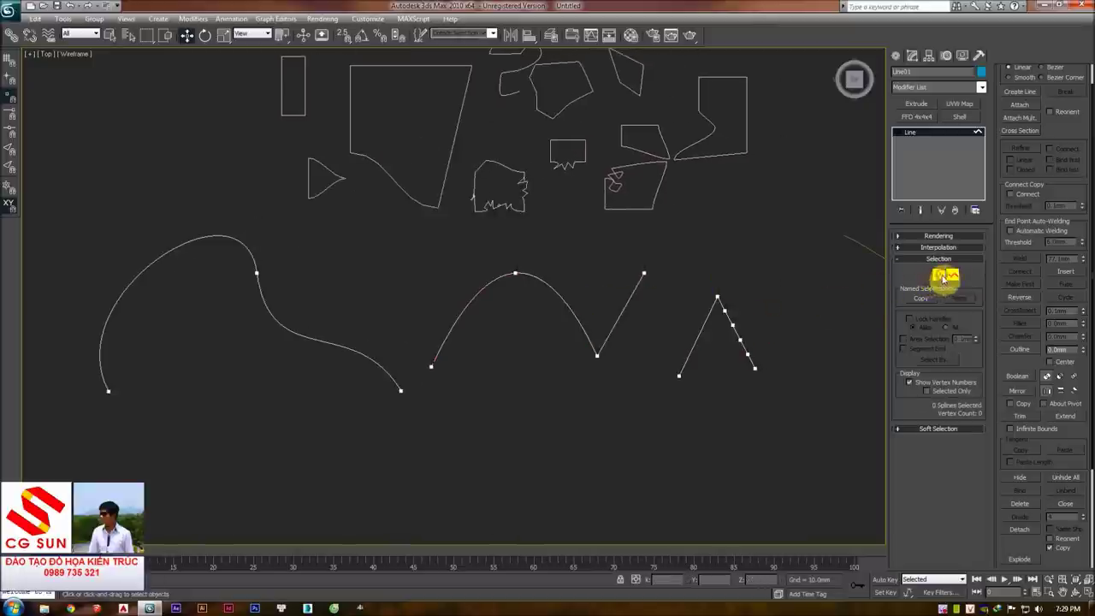
click(938, 274)
click(724, 312)
key(Delete)
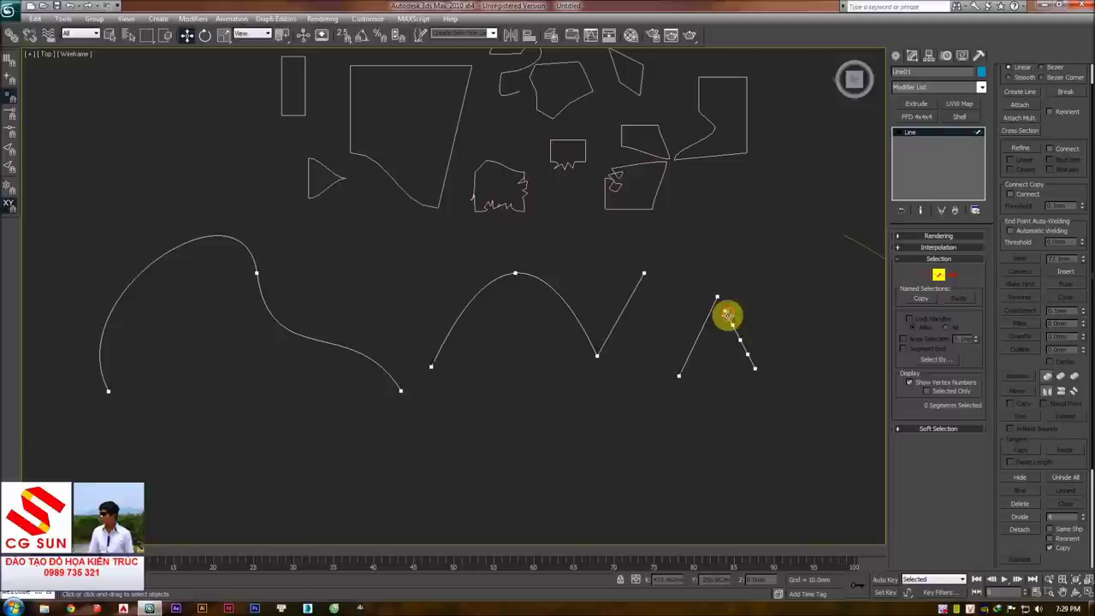
- Zoom in on the right-hand splines and select the lone diagonal line at Spline level
scroll(763, 312, up, 2)
middle_drag(864, 325, 757, 304)
click(724, 309)
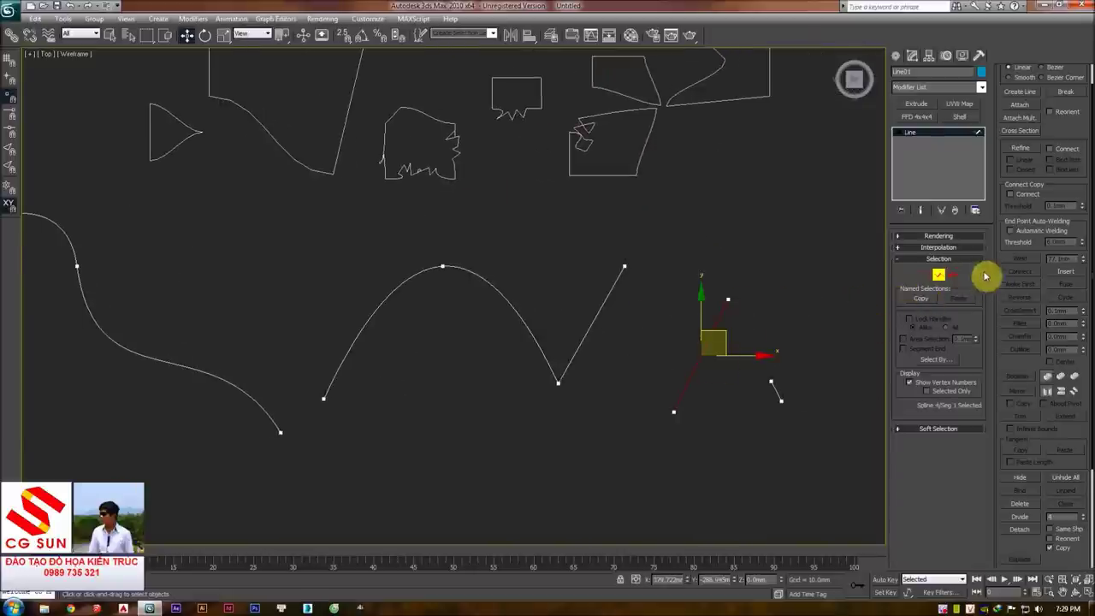
click(952, 274)
click(795, 313)
click(738, 324)
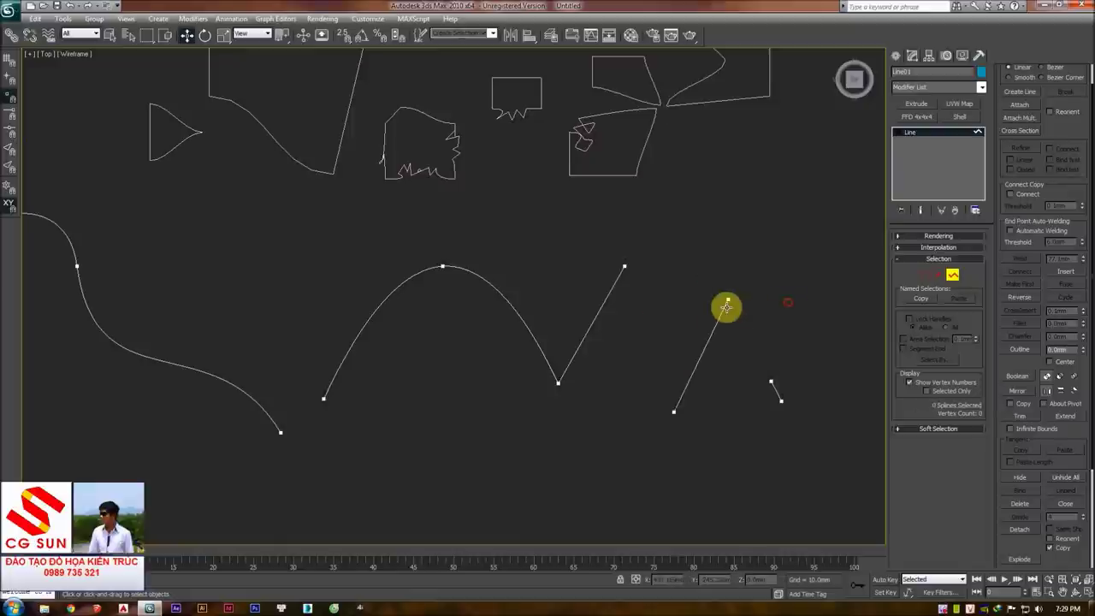
scroll(726, 305, down, 2)
click(520, 308)
click(600, 325)
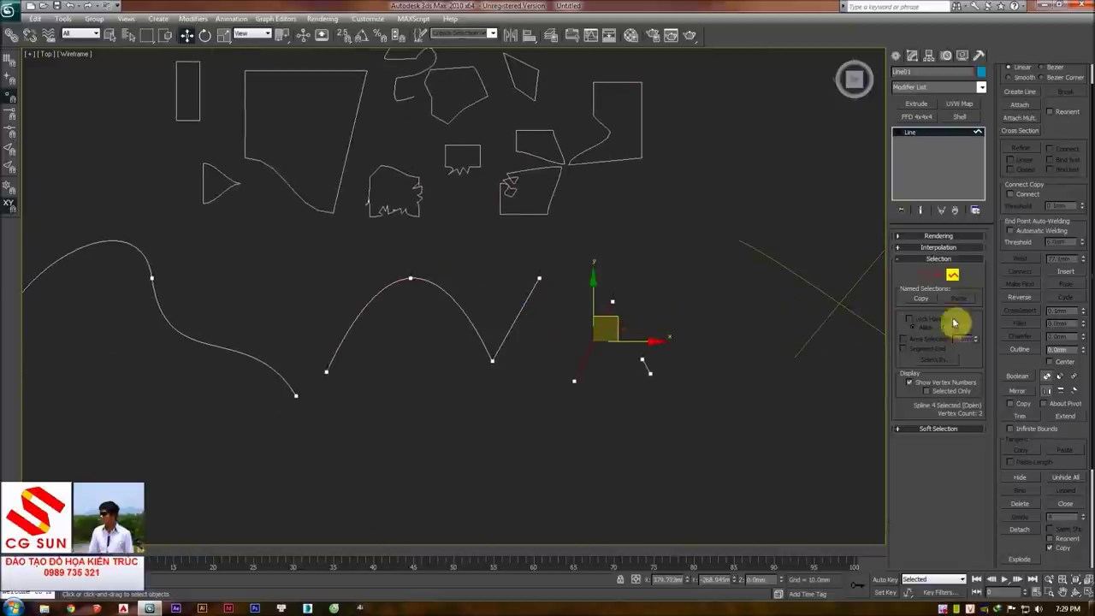
- Outline the diagonal spline into a closed strip
click(1022, 349)
drag(599, 327, 644, 285)
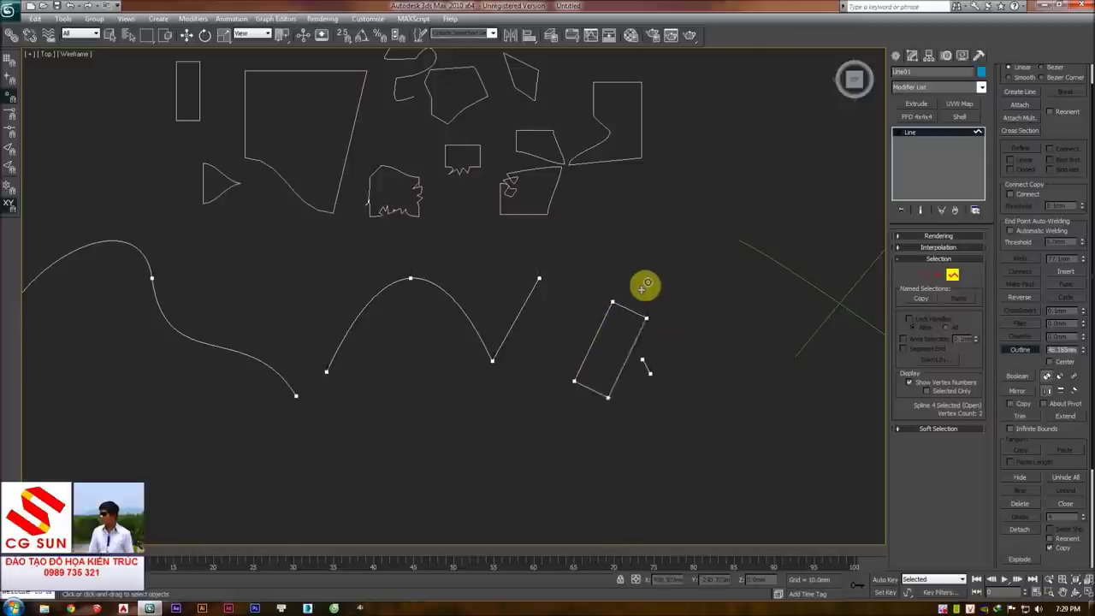
mouse_move(644, 285)
mouse_down()
mouse_move(665, 291)
mouse_move(589, 324)
mouse_up()
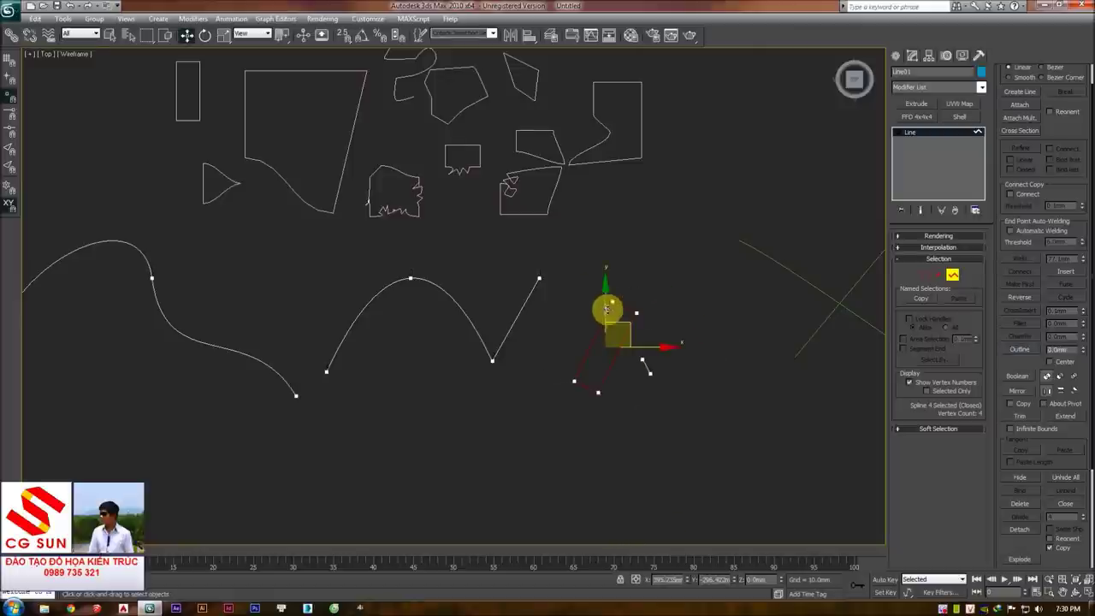
drag(651, 267, 590, 315)
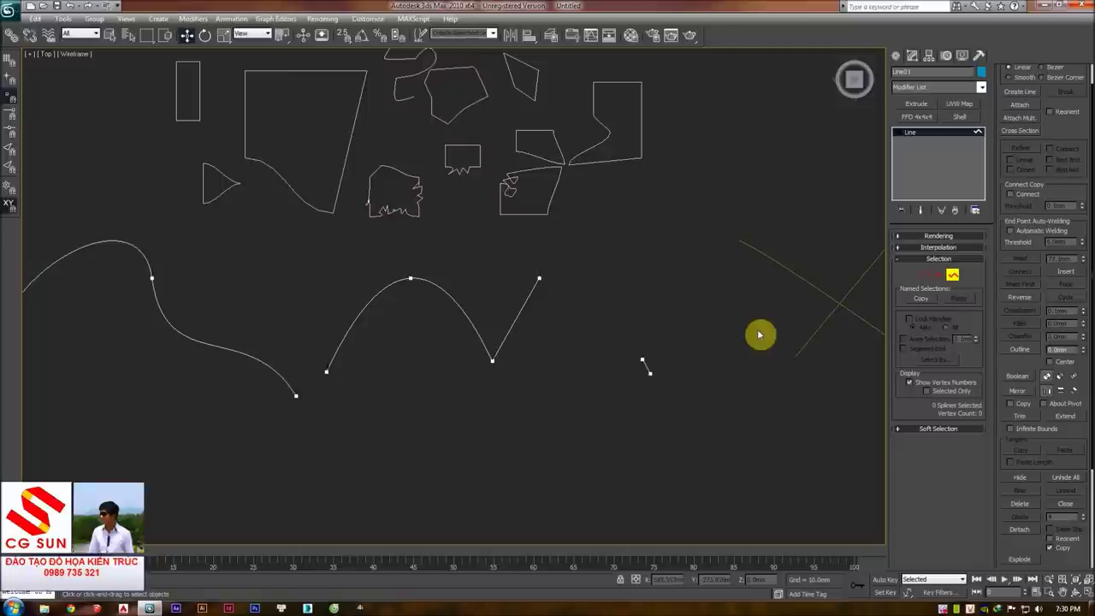
- Clear the spline selection, exit Spline sub-object mode and choose the Rectangle shape tool
click(540, 282)
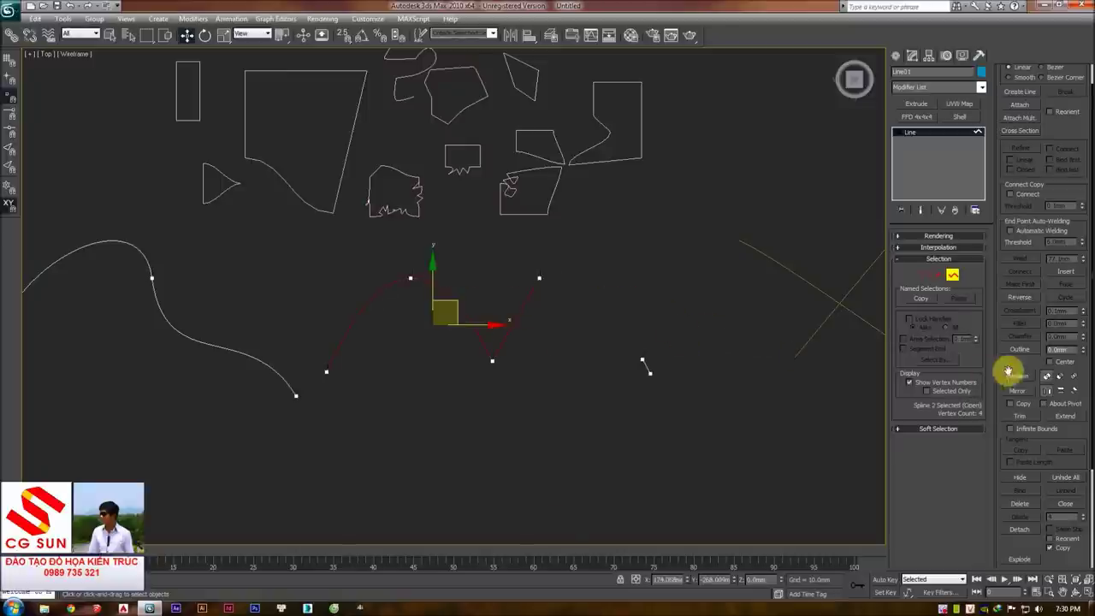
drag(1029, 364, 1030, 342)
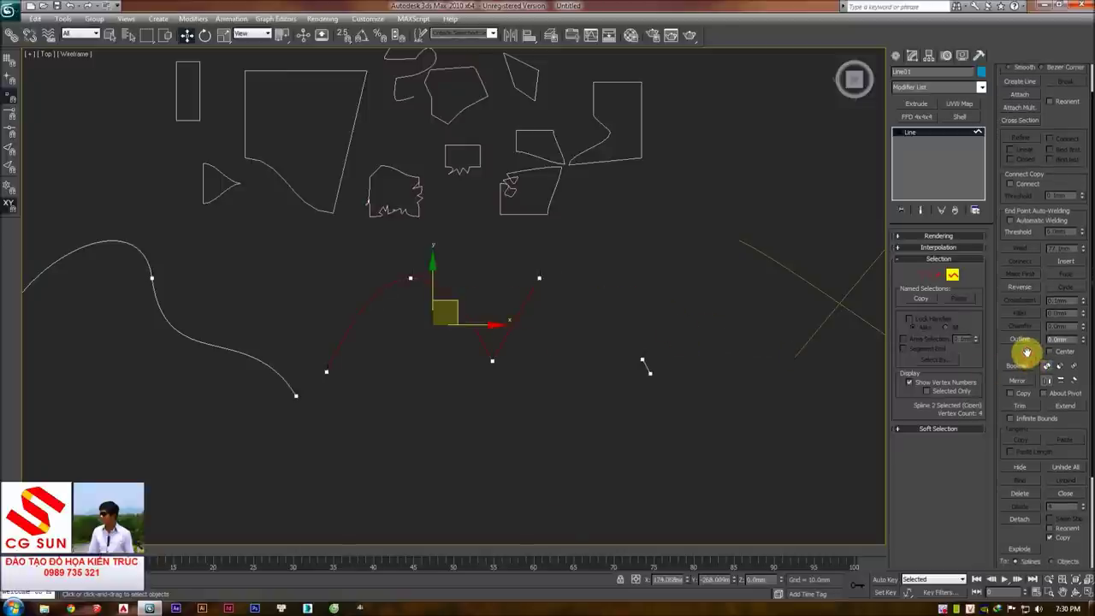
click(629, 313)
click(953, 274)
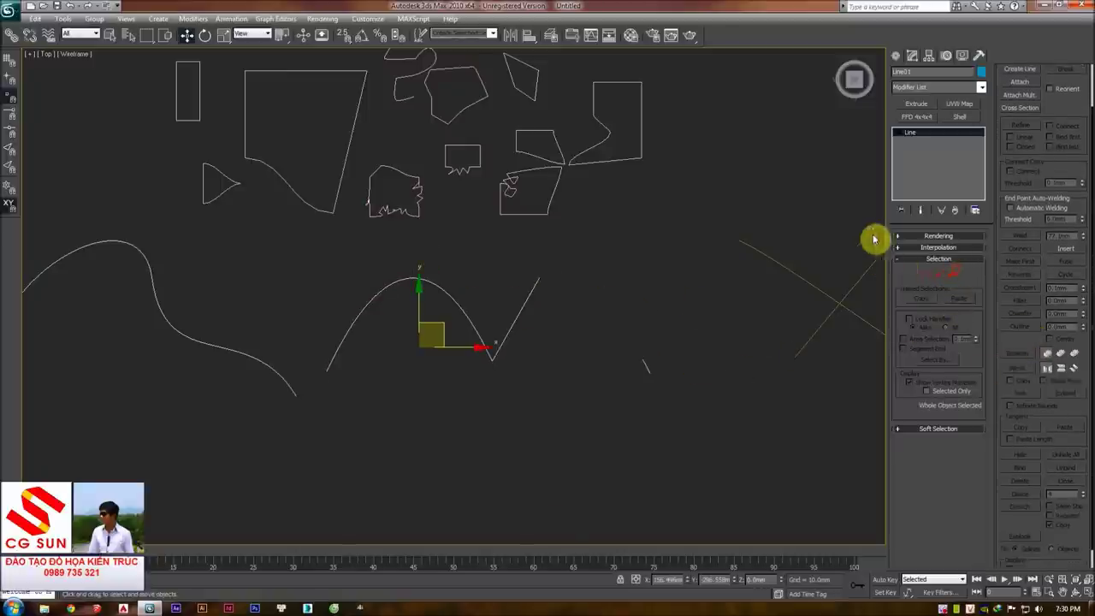
click(899, 59)
click(958, 138)
- Draw a new rectangle to the right and convert it to an editable spline
scroll(760, 213, down, 3)
scroll(676, 252, down, 2)
drag(637, 208, 746, 333)
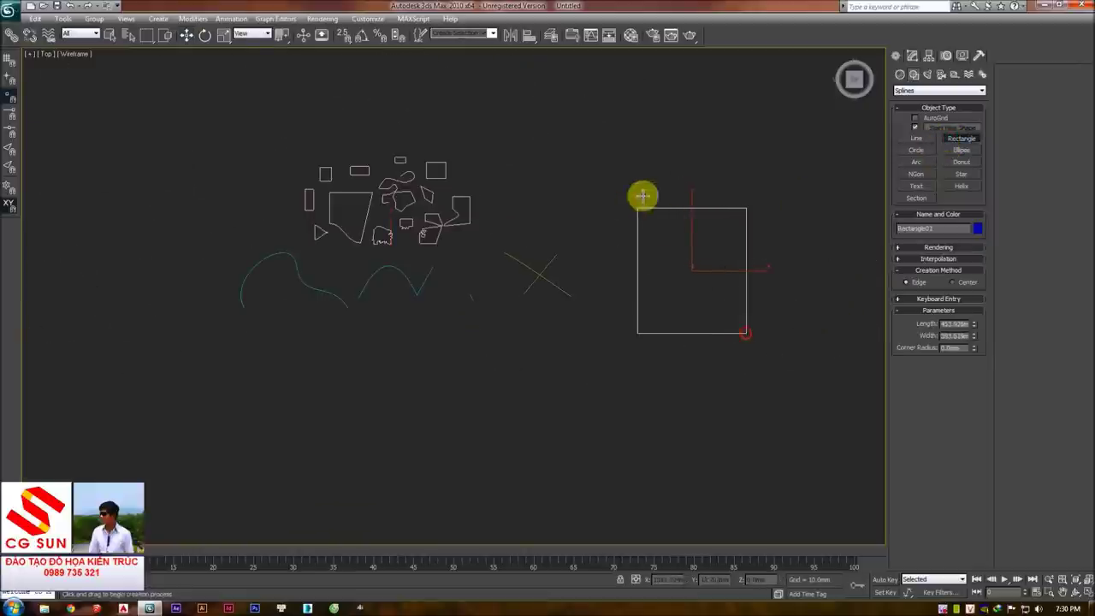
right_click(665, 176)
middle_drag(665, 177, 525, 196)
scroll(536, 213, up, 2)
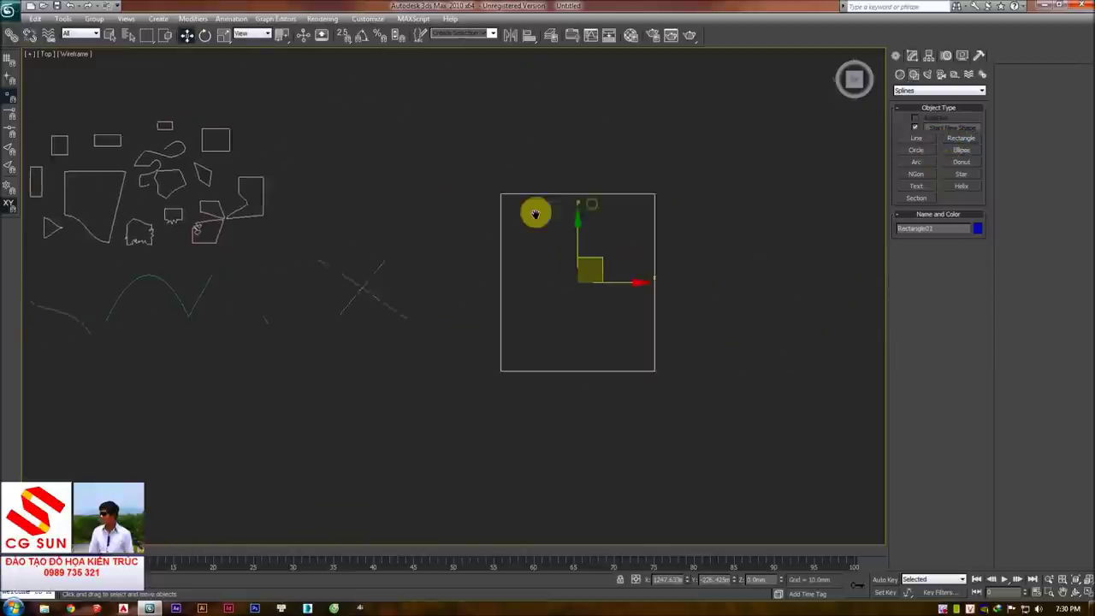
right_click(556, 225)
mouse_move(598, 362)
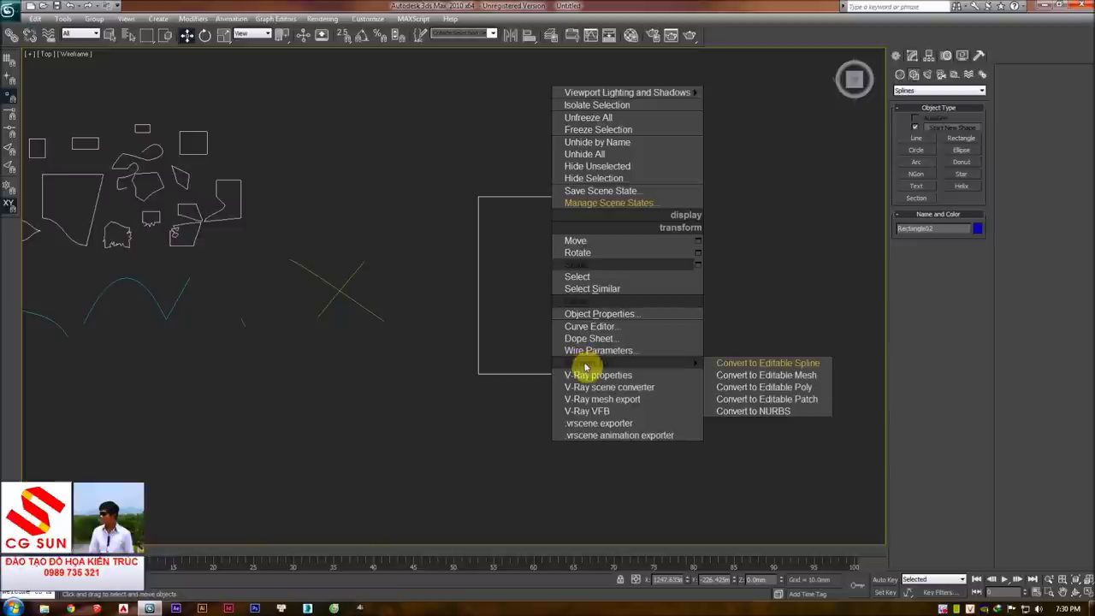
click(707, 368)
- At Spline sub-object level, preview outline offsets of the rectangle with the Outline spinner
click(952, 274)
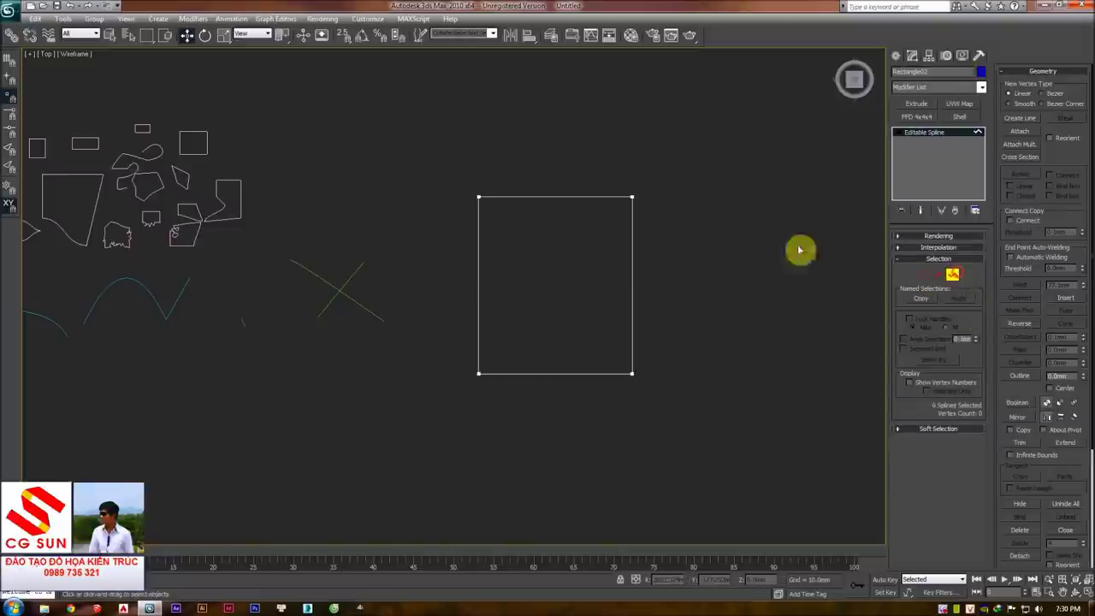
click(1065, 377)
drag(1082, 378, 1068, 391)
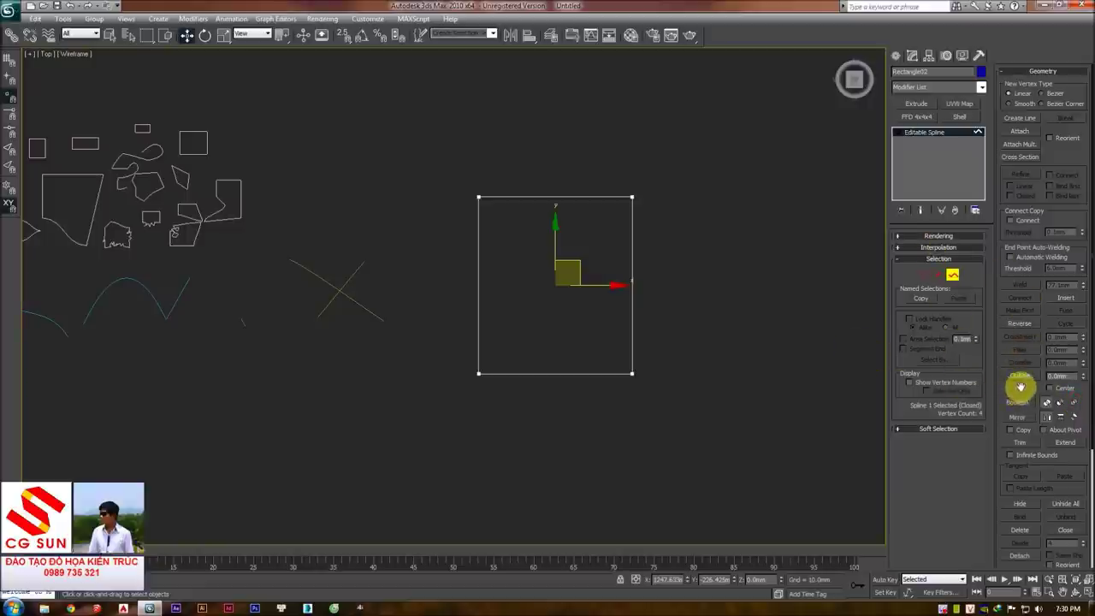
drag(1076, 377, 1059, 393)
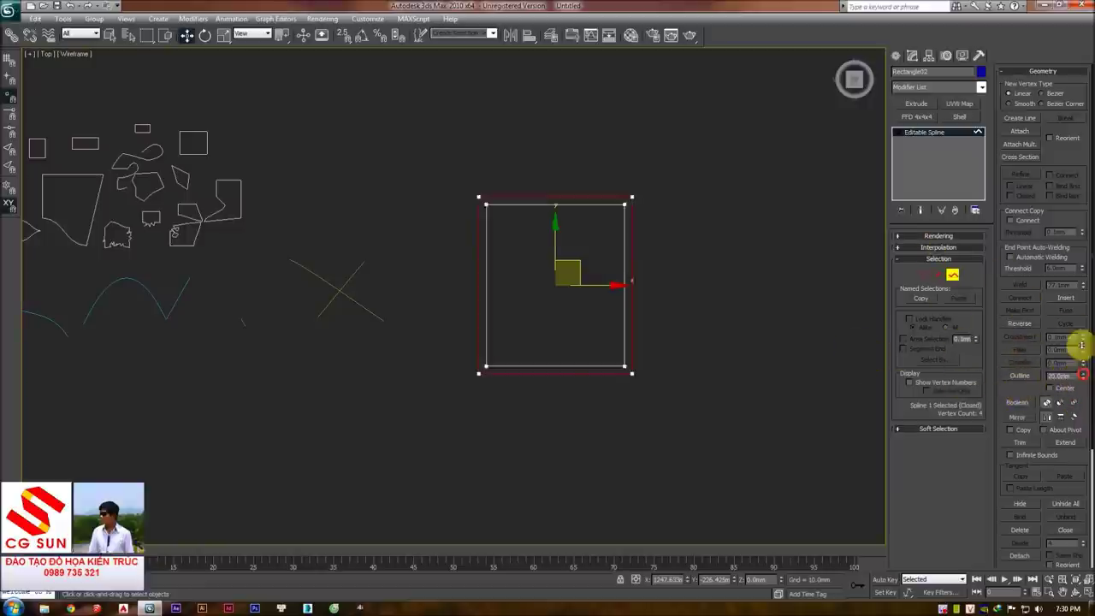
- Try an outline copy of the rectangle, then cancel it
click(1022, 376)
mouse_move(628, 195)
mouse_down()
mouse_move(624, 165)
mouse_move(616, 246)
mouse_up()
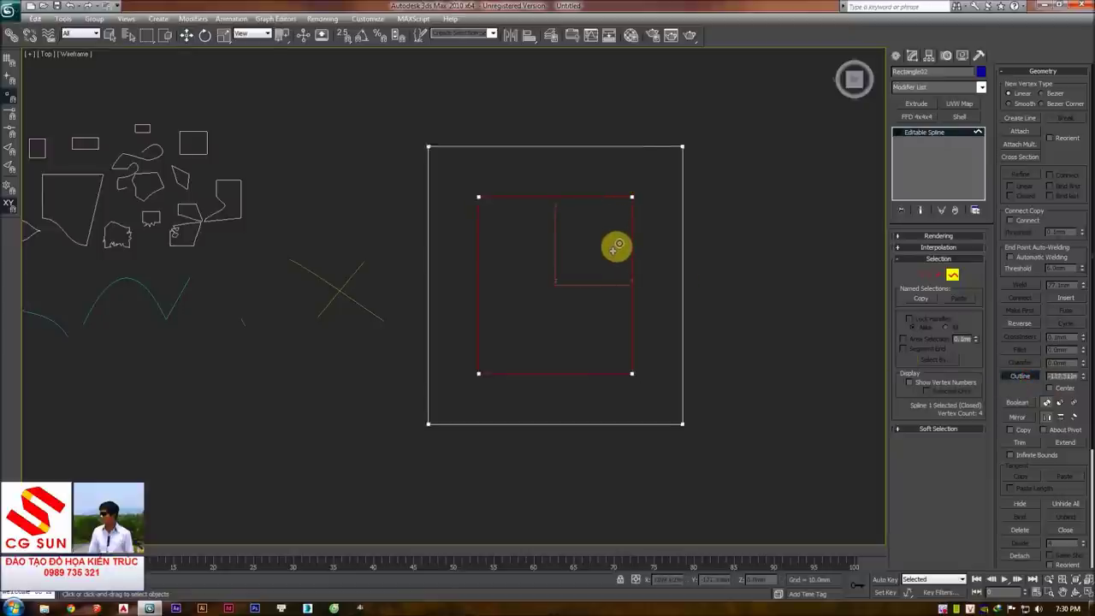
right_click(616, 246)
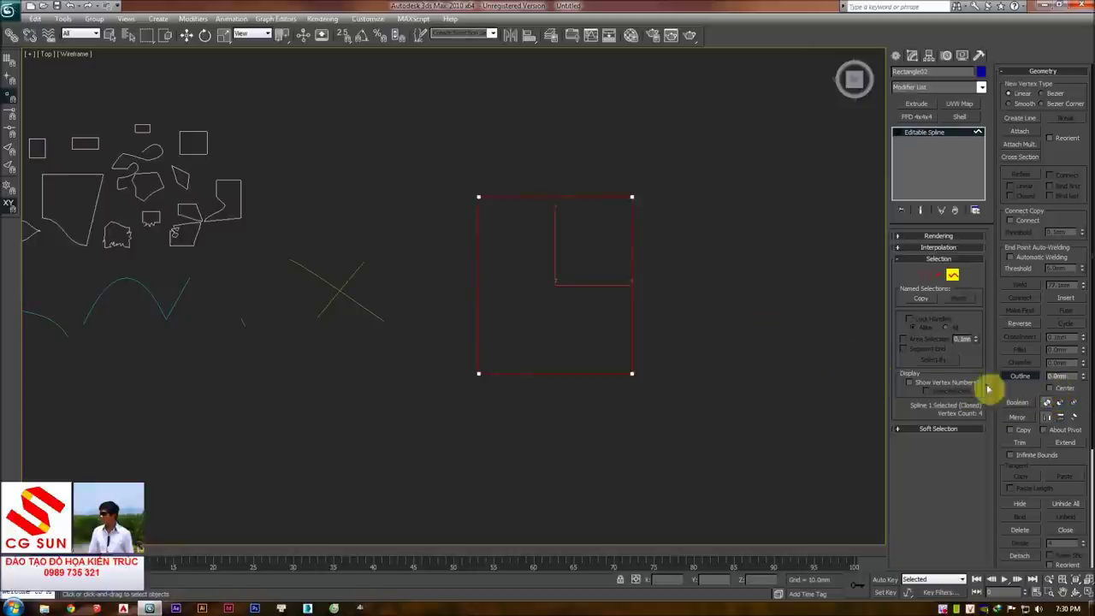
right_click(728, 337)
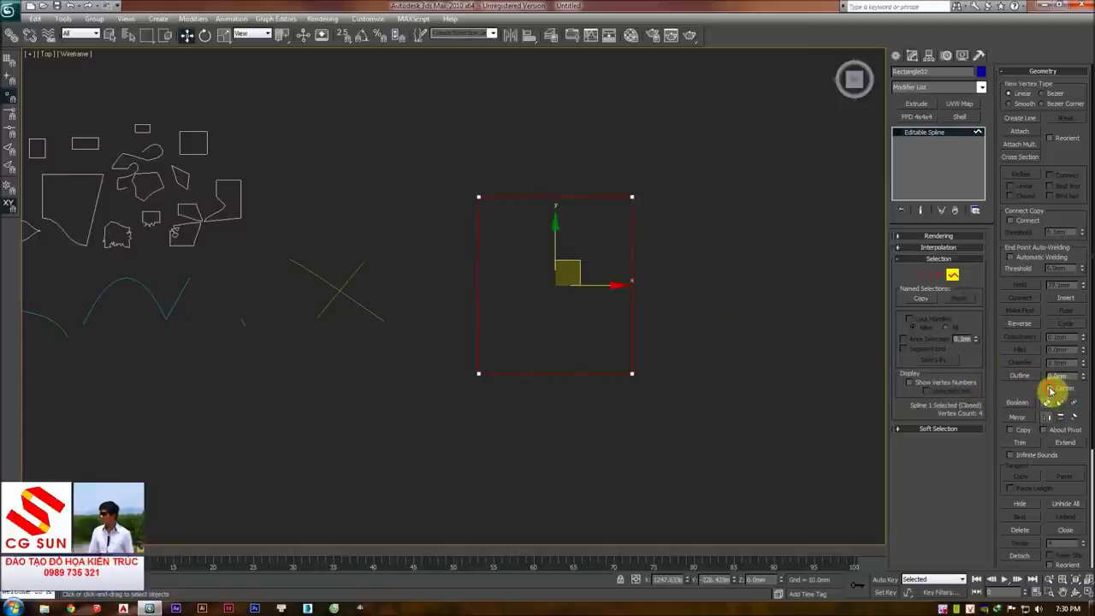
mouse_move(1083, 379)
mouse_down()
mouse_move(1042, 453)
mouse_move(1078, 509)
mouse_move(1043, 371)
mouse_up()
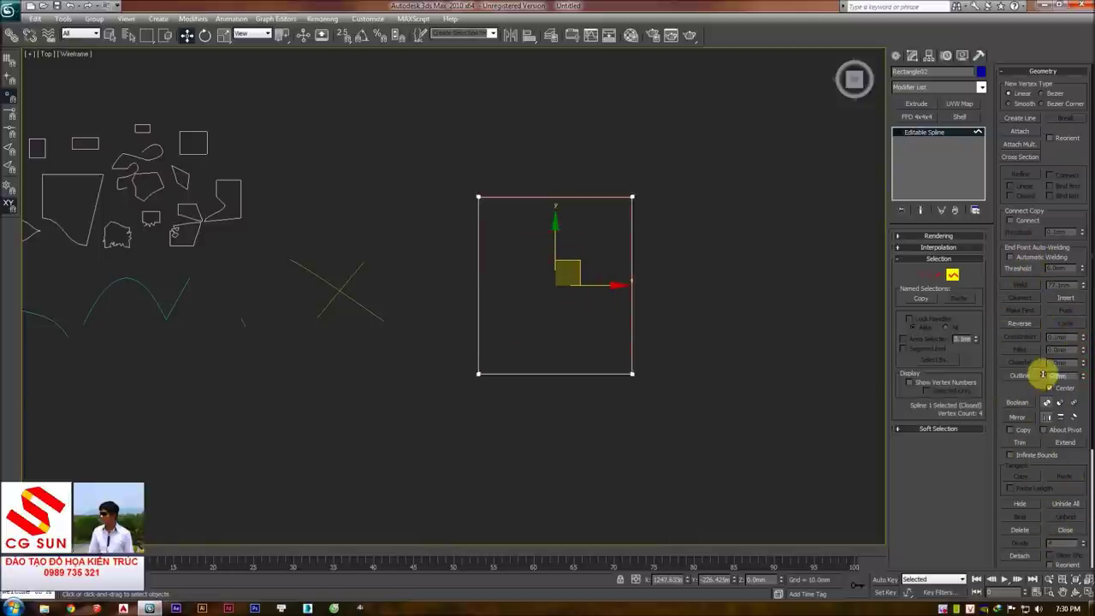
- Leave spline sub-object editing and delete the rectangle
click(711, 270)
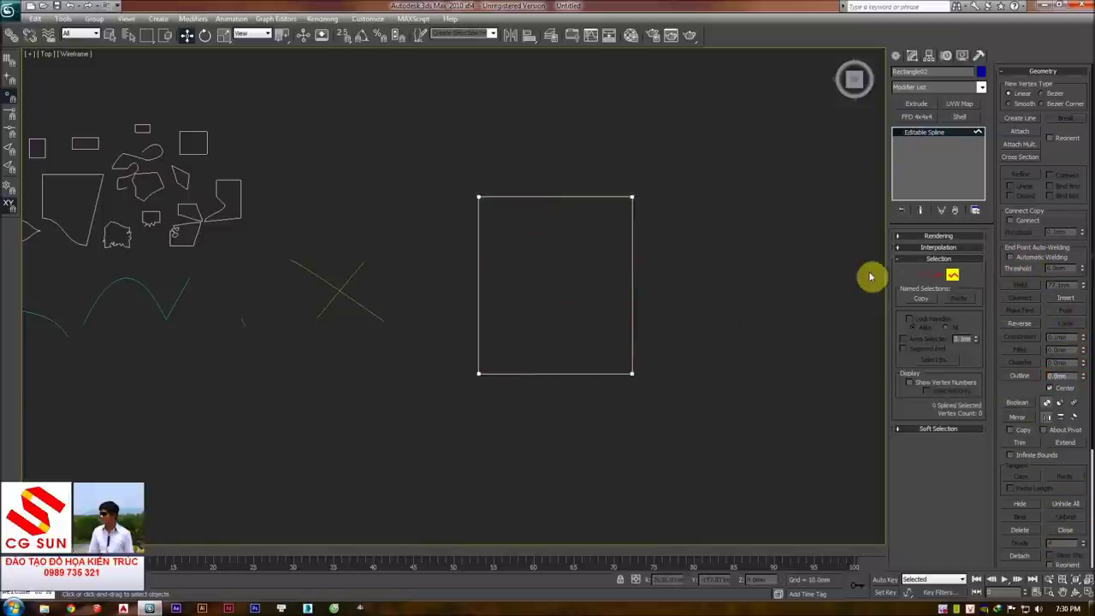
click(951, 274)
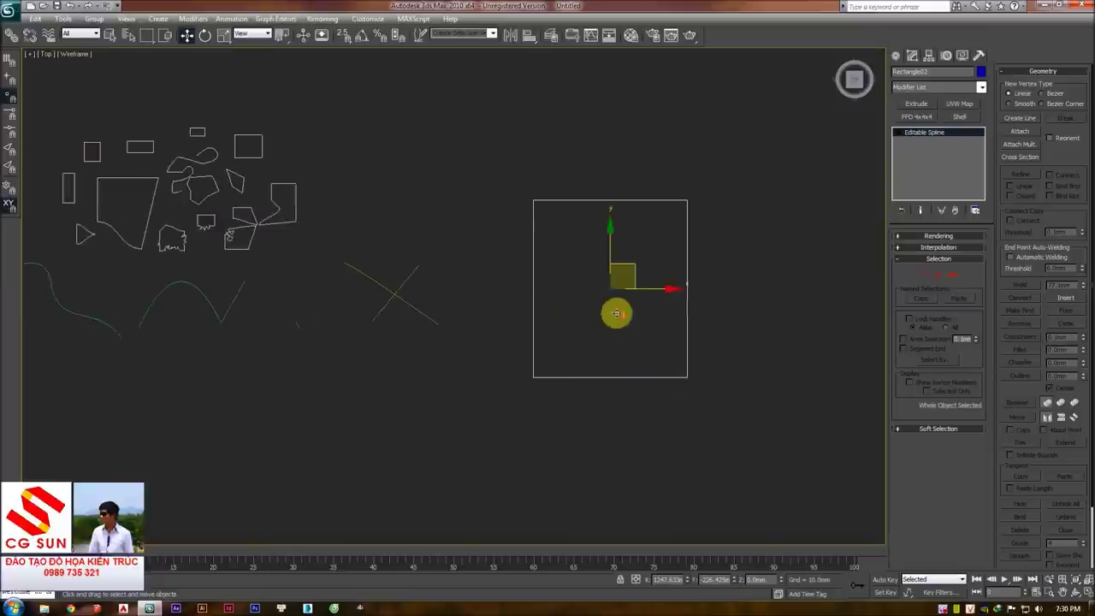
scroll(614, 310, down, 2)
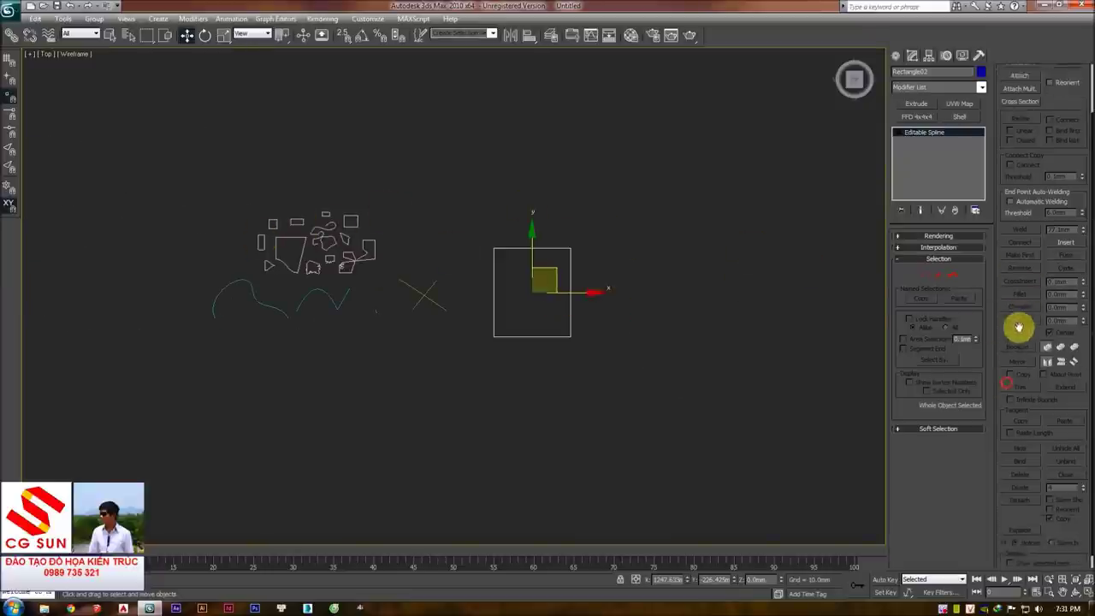
click(952, 273)
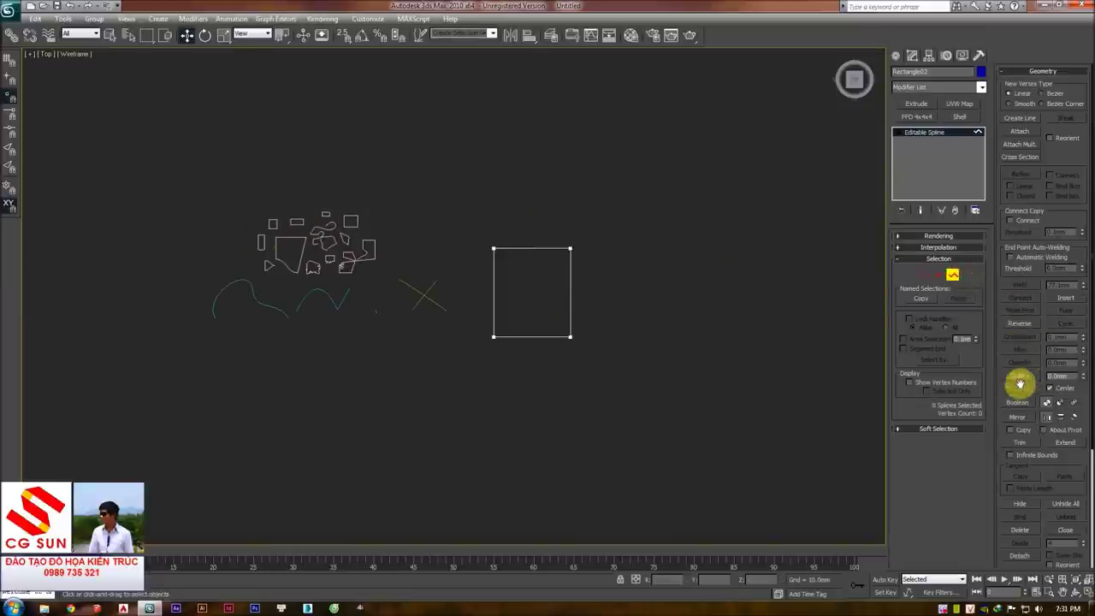
scroll(1022, 376, down, 1)
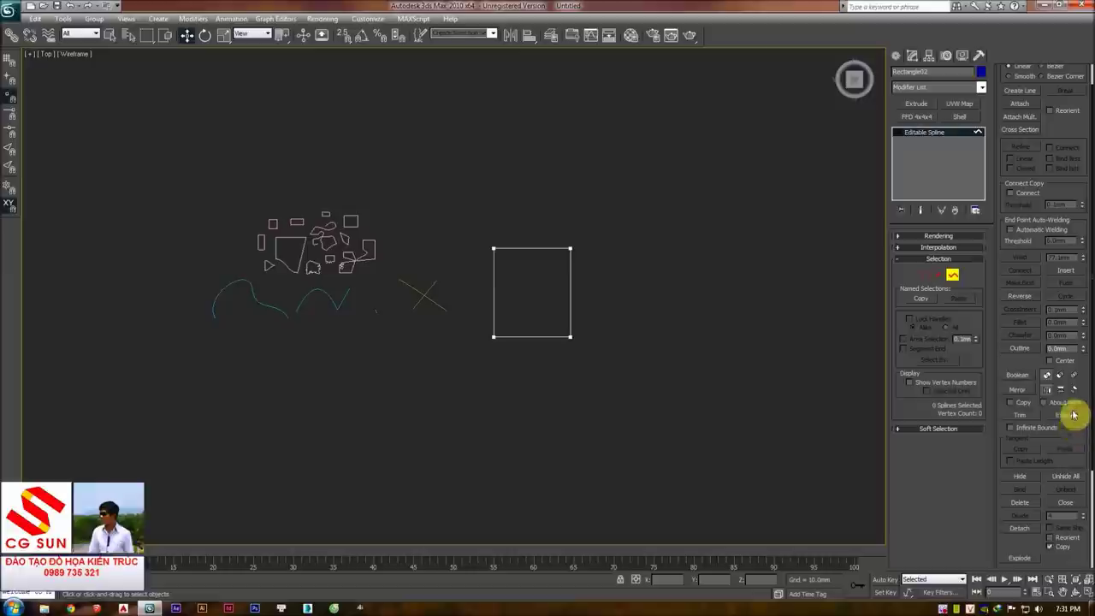
scroll(1018, 350, down, 1)
middle_drag(536, 321, 540, 319)
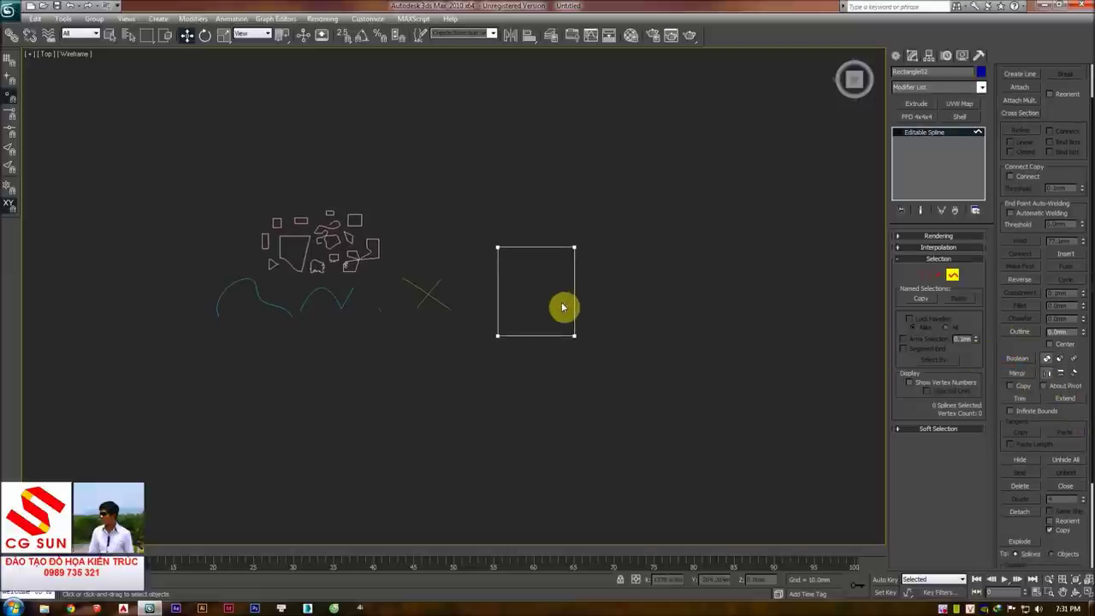
key(3)
middle_drag(530, 245, 594, 251)
scroll(644, 257, up, 2)
key(Delete)
- Select and delete the cluster of small shapes and the remaining curves
scroll(415, 237, up, 2)
scroll(411, 226, up, 1)
drag(411, 227, 248, 287)
key(Delete)
drag(591, 259, 237, 359)
key(Delete)
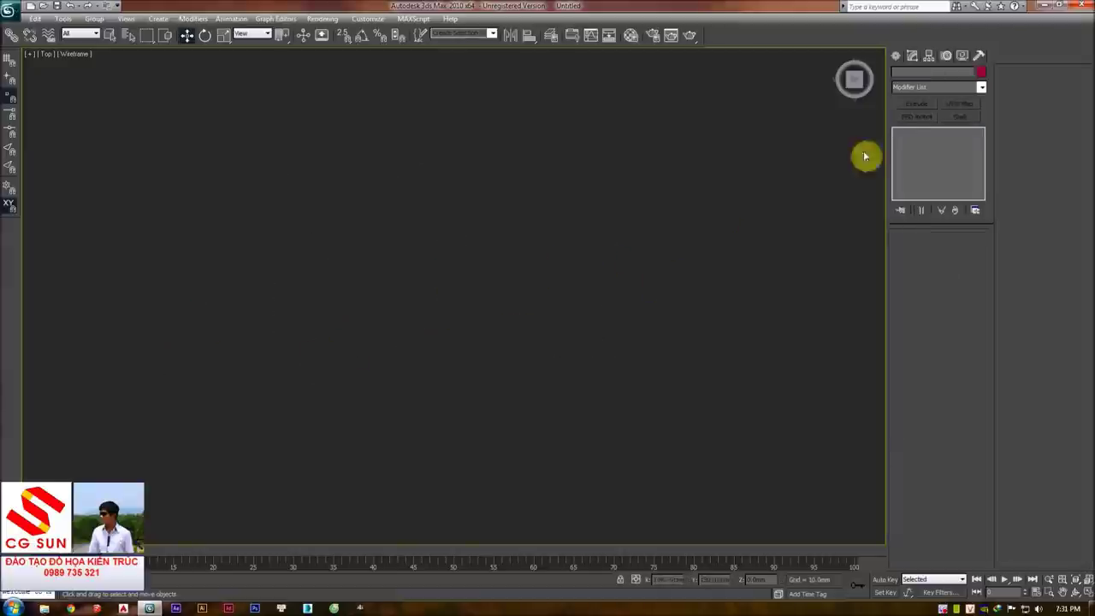
- Draw about a dozen overlapping rectangles of varied sizes in the Top view
click(897, 57)
click(961, 137)
drag(237, 122, 471, 274)
drag(336, 198, 577, 328)
drag(437, 152, 562, 222)
middle_drag(449, 255, 477, 220)
drag(420, 230, 430, 263)
drag(442, 325, 457, 352)
drag(332, 270, 395, 328)
drag(523, 250, 619, 367)
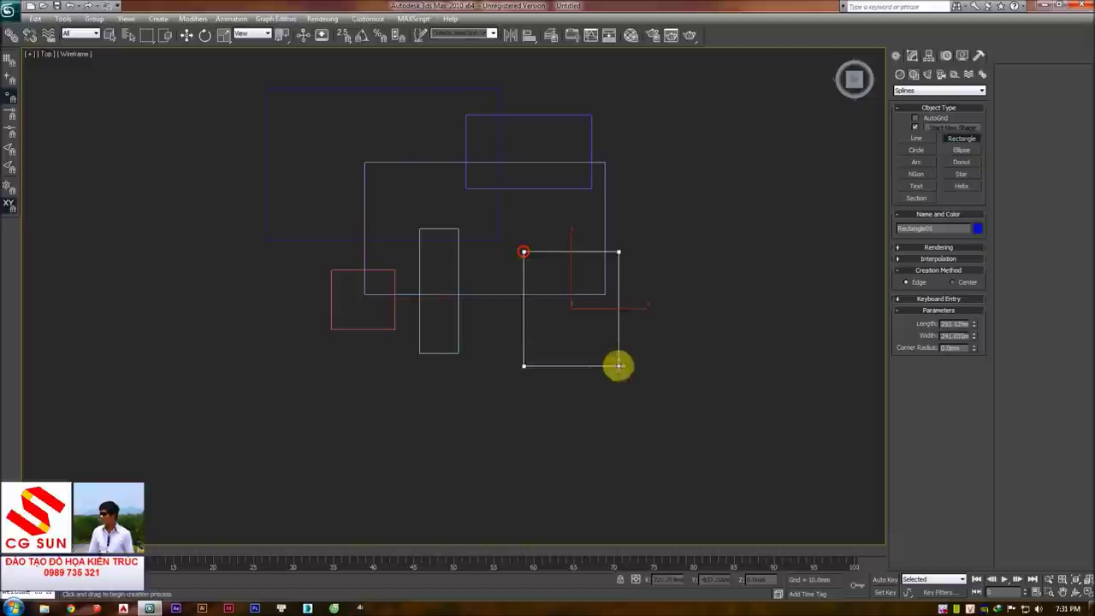
drag(585, 206, 645, 225)
drag(485, 278, 507, 354)
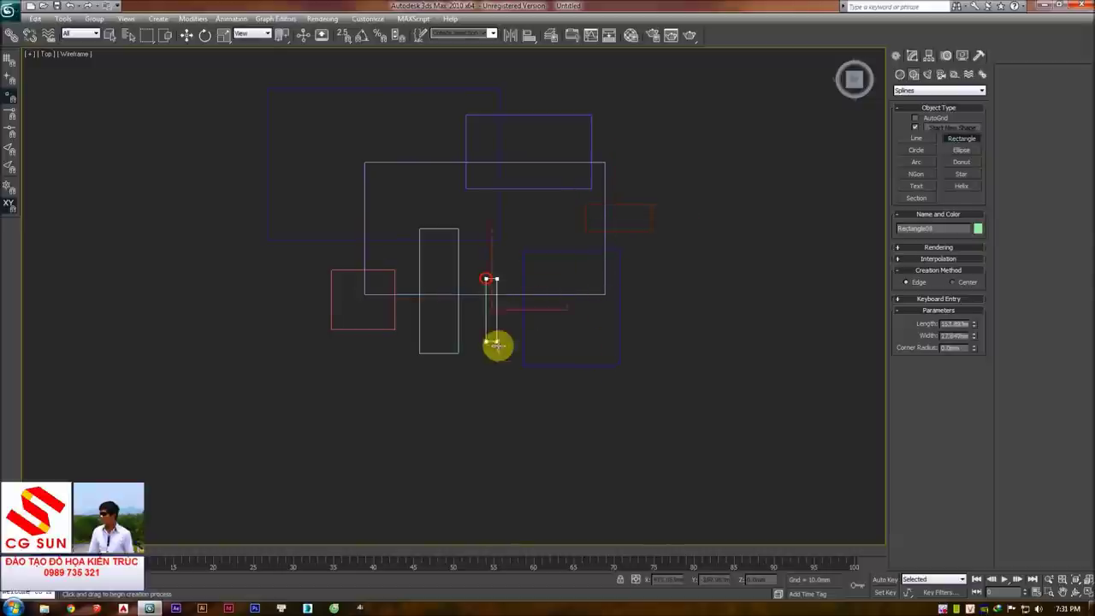
drag(569, 280, 602, 326)
drag(599, 237, 634, 240)
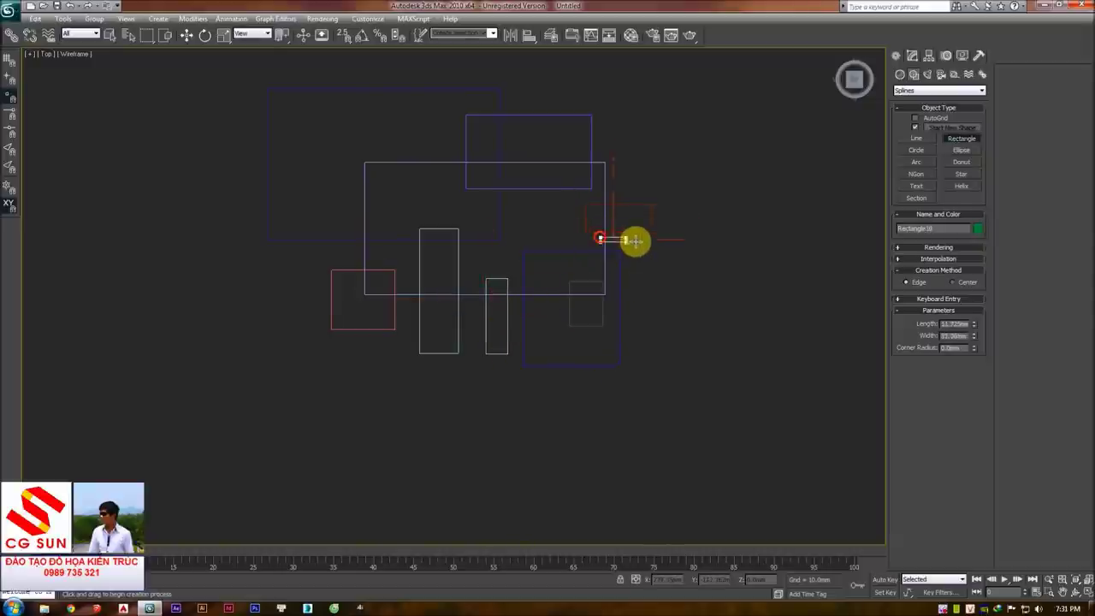
- Switch to Move, select the big central rectangle and bring up its context menu
key(w)
click(598, 308)
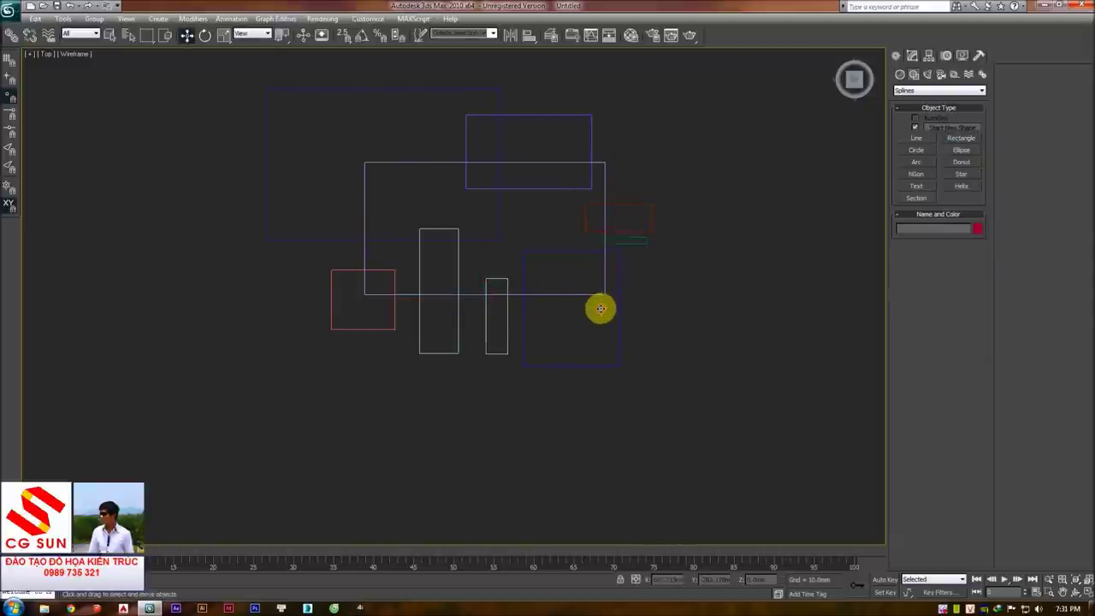
scroll(564, 306, up, 2)
middle_drag(545, 263, 523, 293)
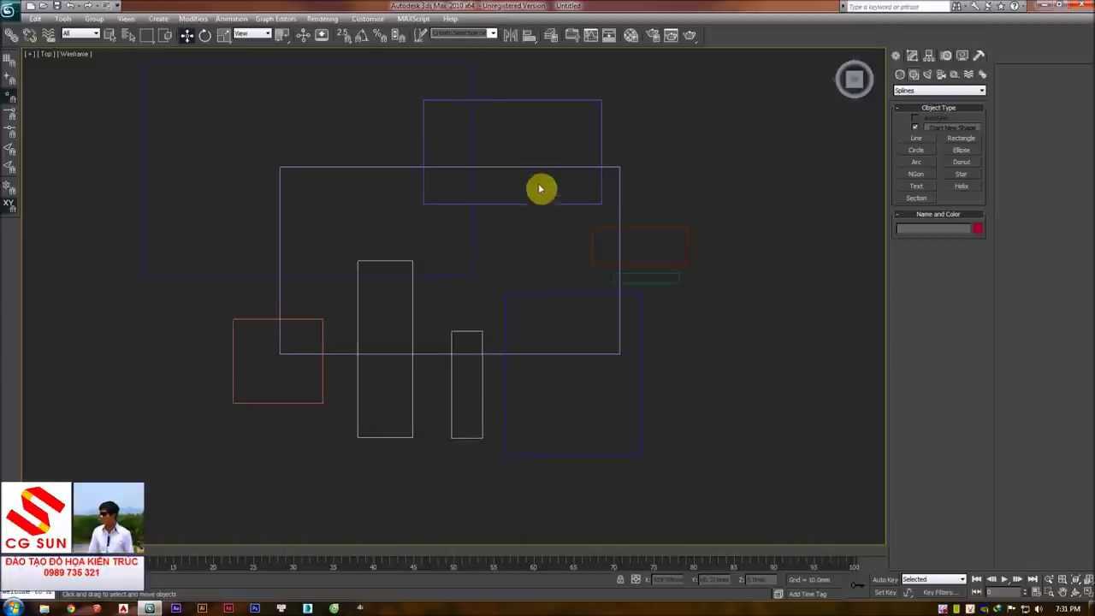
click(506, 167)
right_click(508, 181)
mouse_move(545, 316)
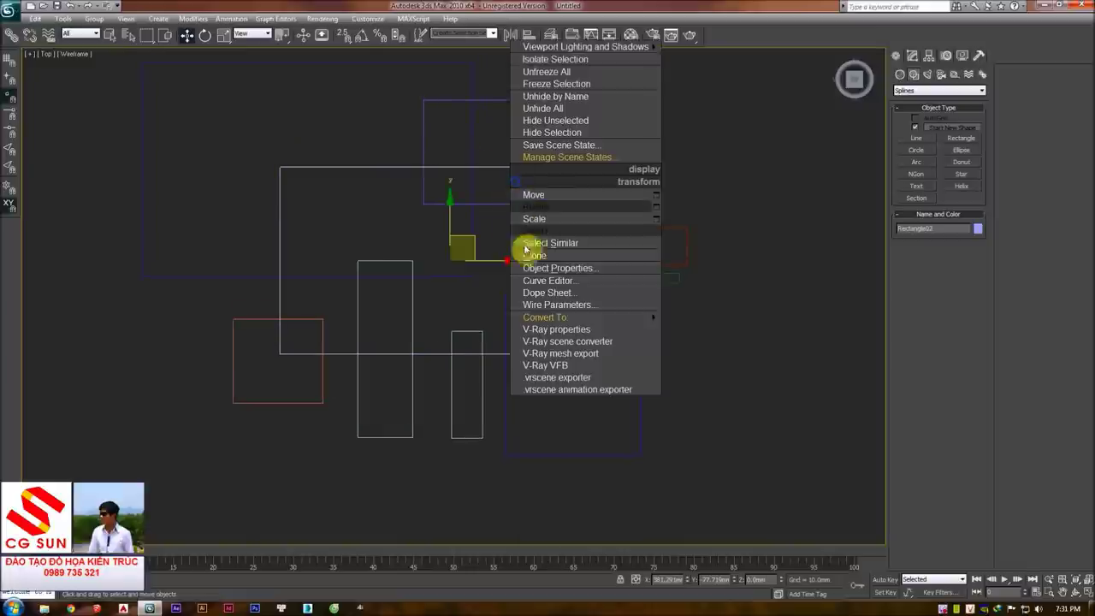
- Convert the big rectangle to an editable spline and attach four surrounding rectangles
click(670, 317)
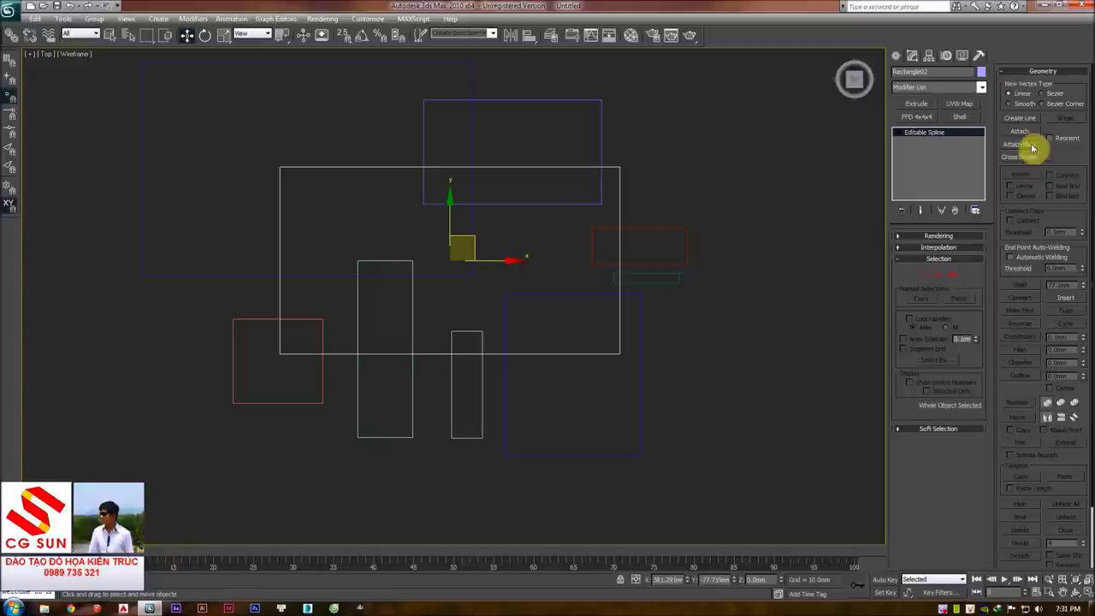
click(1025, 133)
click(653, 241)
click(627, 294)
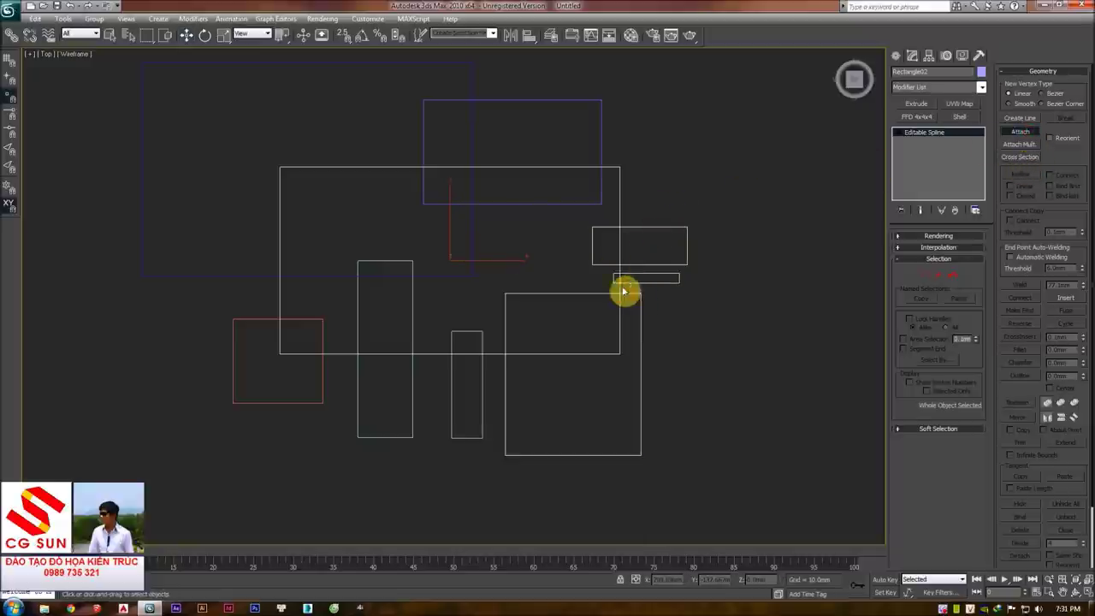
click(592, 203)
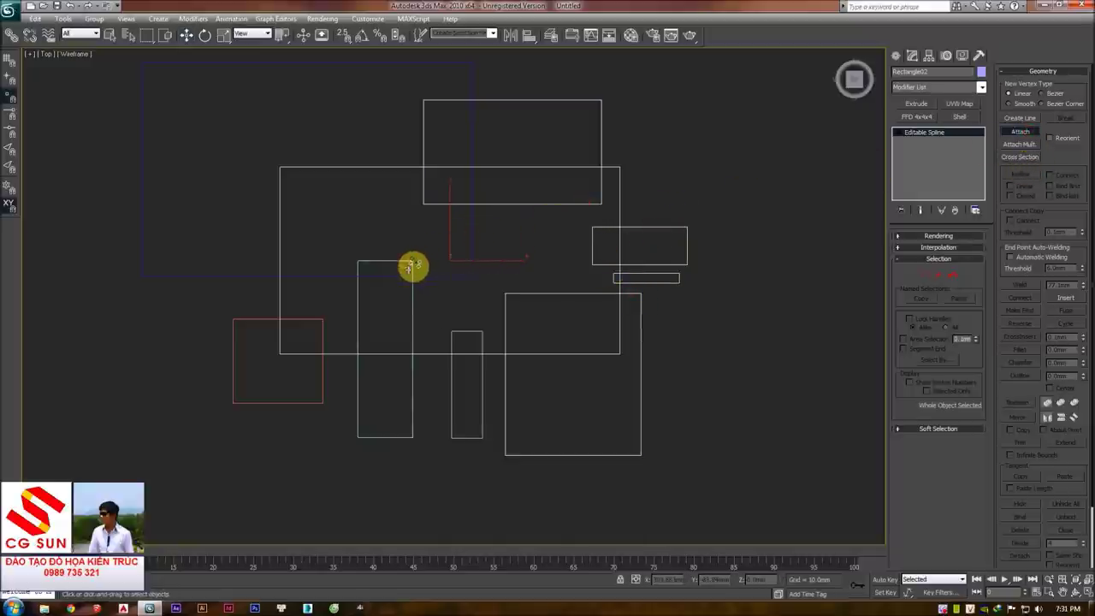
click(328, 329)
key(w)
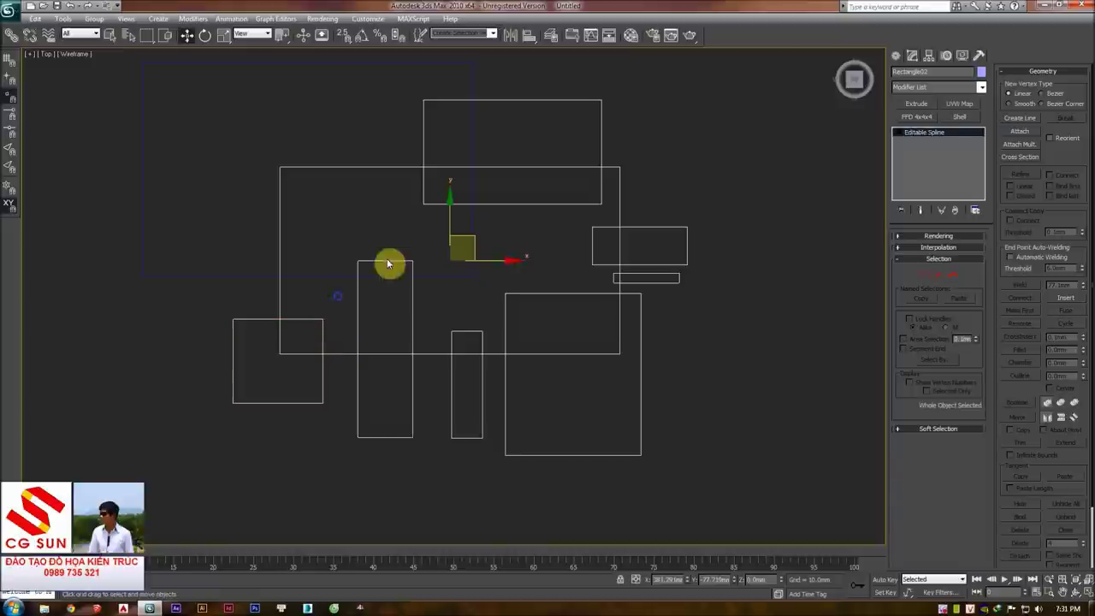
- Attach the faint upper-left rectangle, then select the central rectangle at Spline level
click(1014, 145)
click(438, 257)
click(697, 218)
click(628, 242)
scroll(590, 278, up, 2)
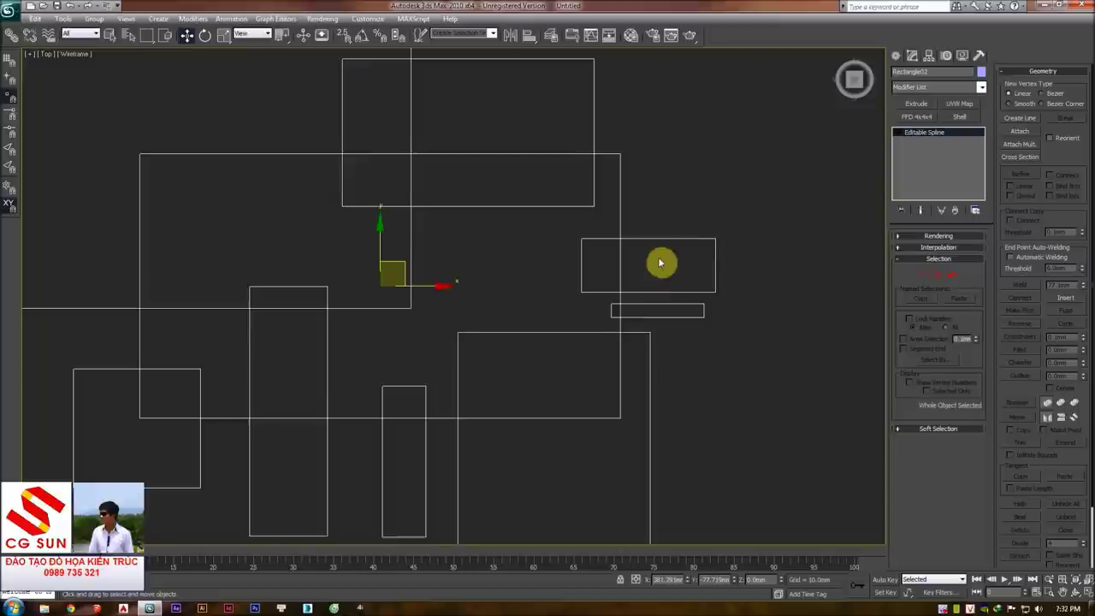
scroll(660, 264, down, 2)
click(952, 274)
drag(601, 226, 556, 236)
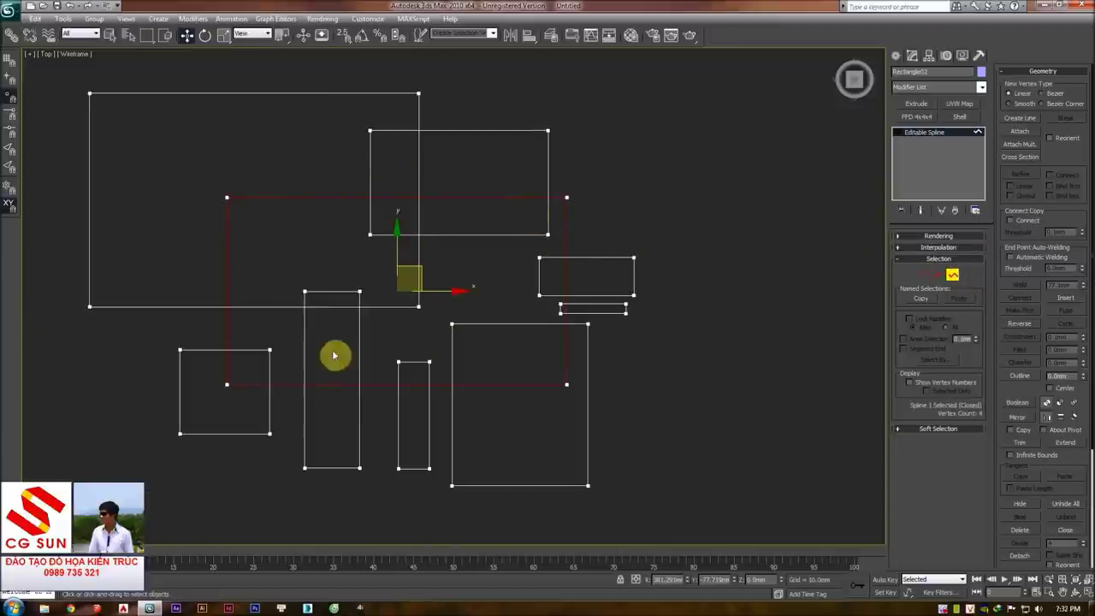
middle_drag(232, 259, 403, 294)
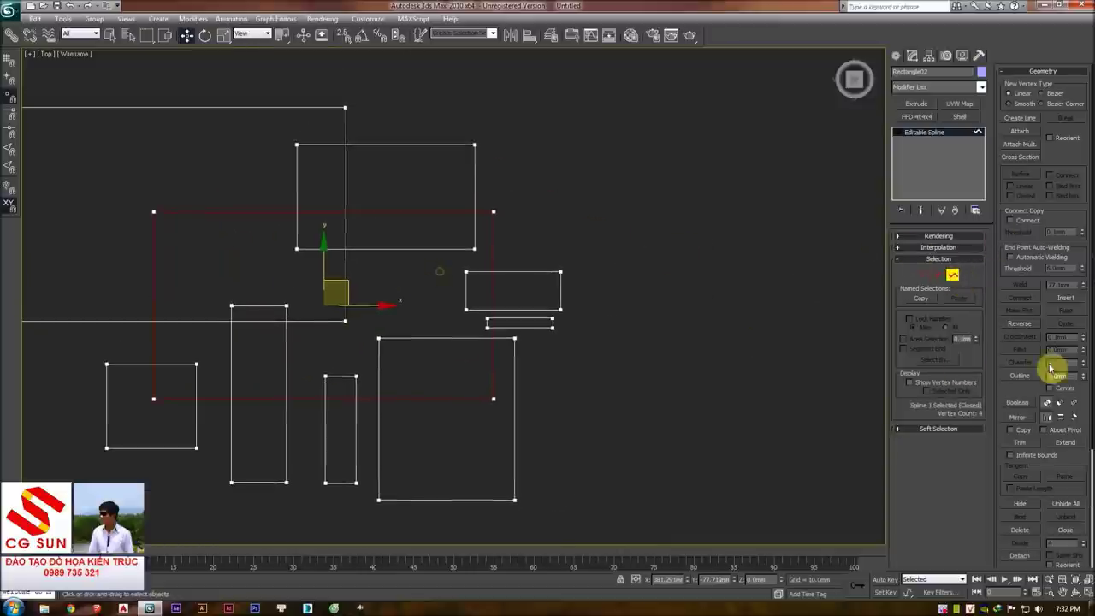
scroll(1061, 359, down, 3)
scroll(1075, 379, down, 2)
scroll(1090, 366, down, 1)
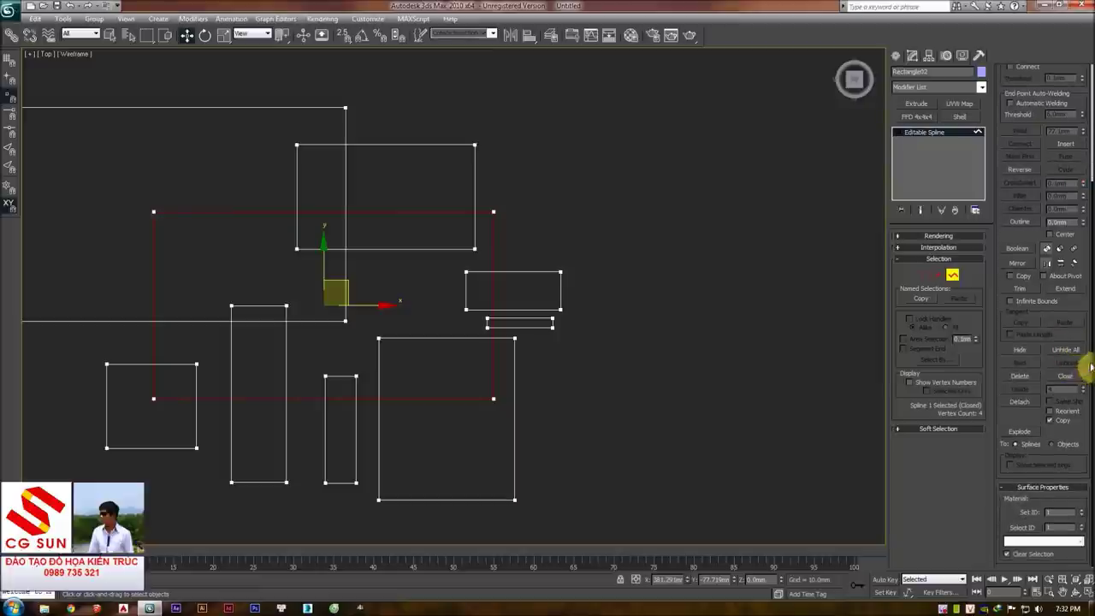
middle_drag(562, 319, 570, 302)
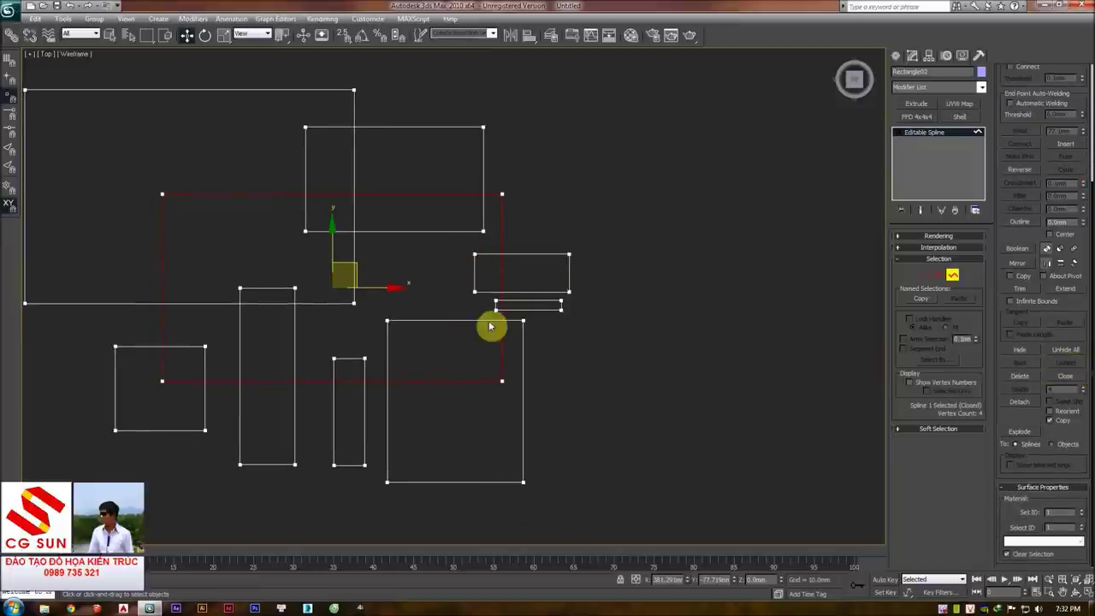
click(516, 321)
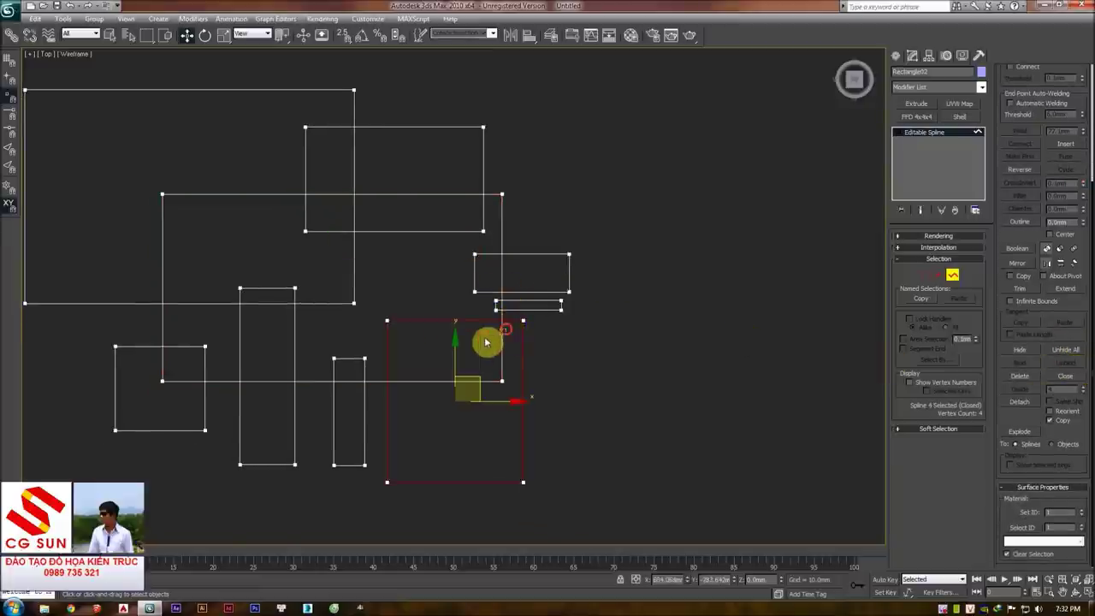
ctrl+click(502, 341)
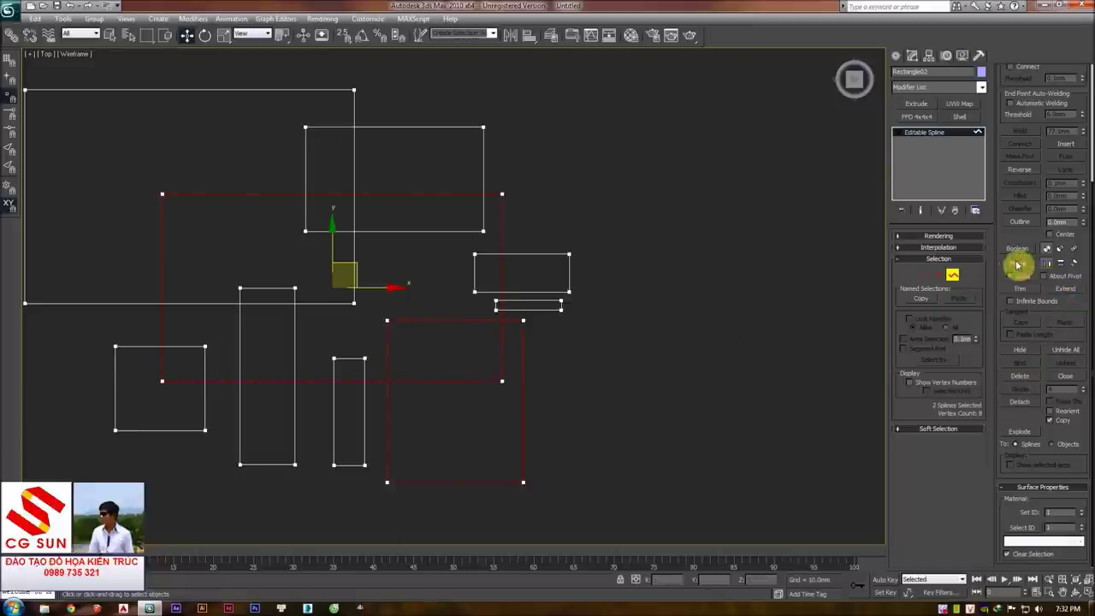
click(697, 305)
click(449, 321)
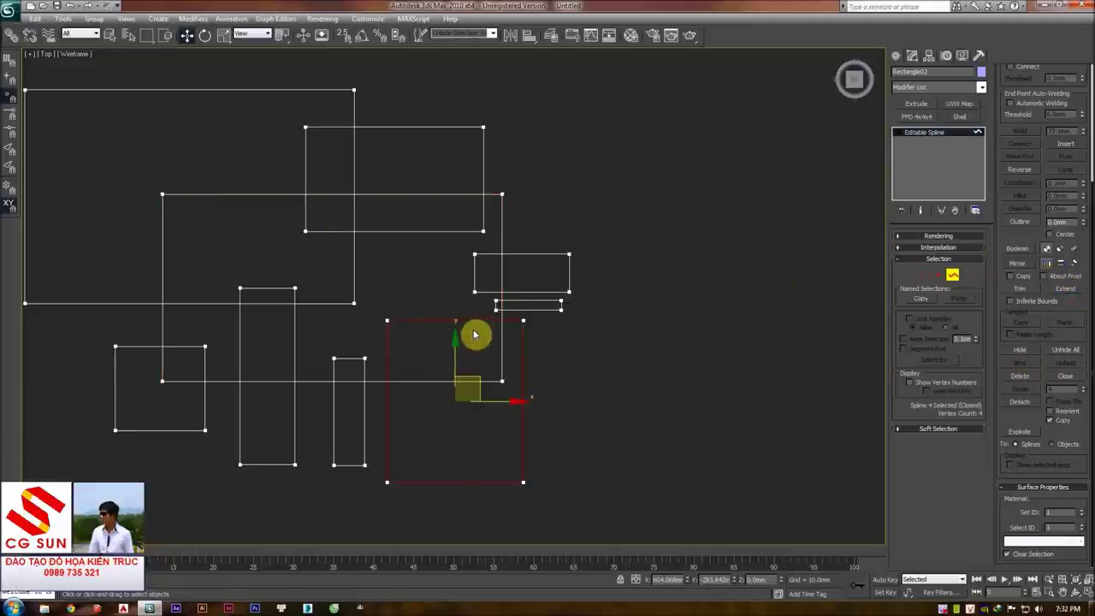
click(503, 344)
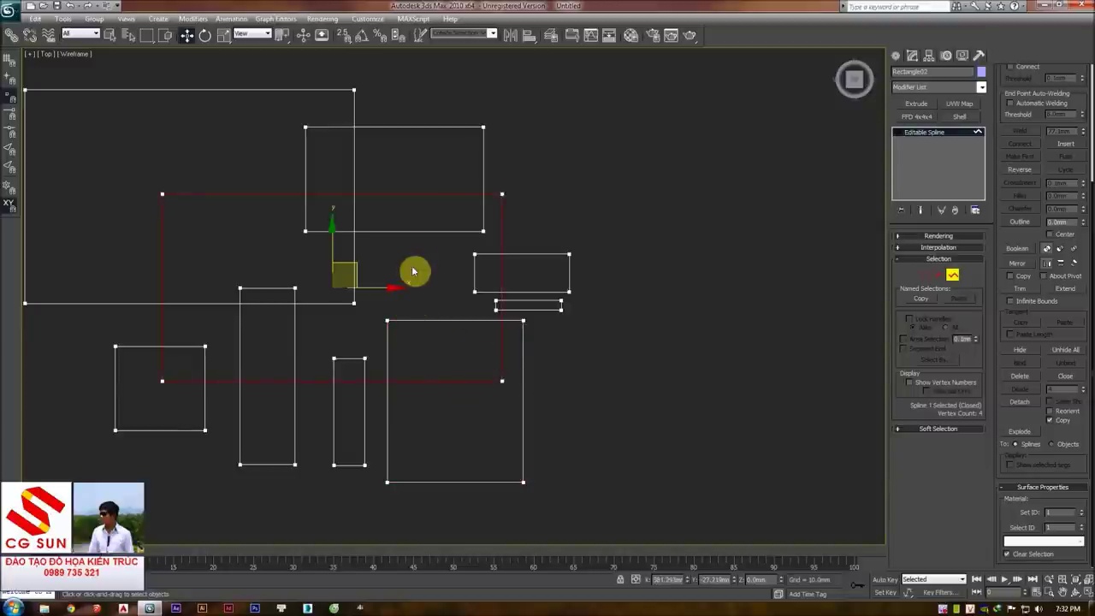
click(1057, 251)
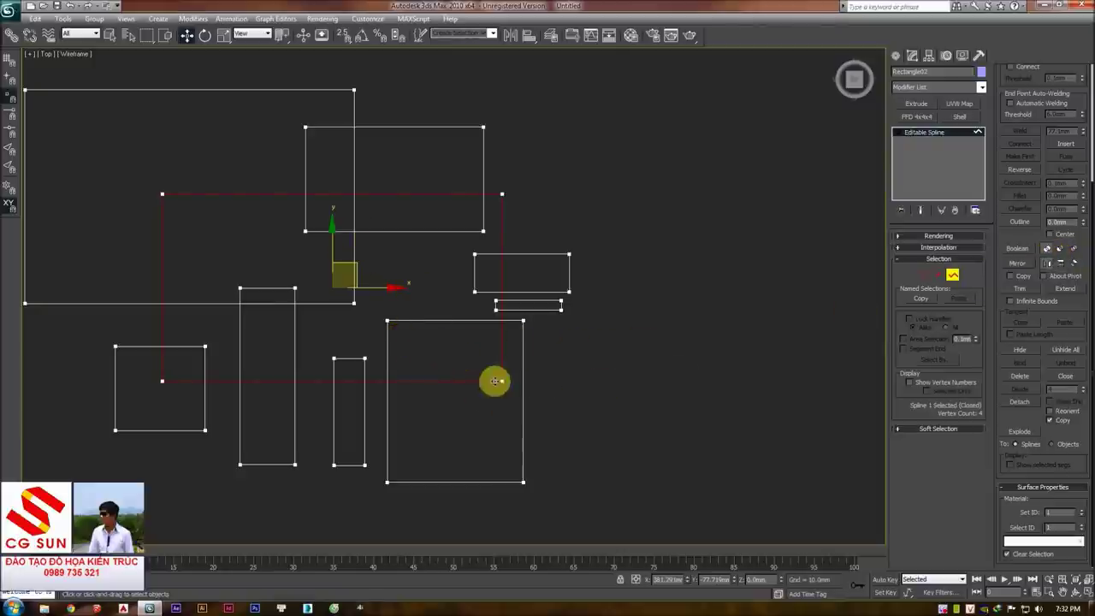
click(1018, 249)
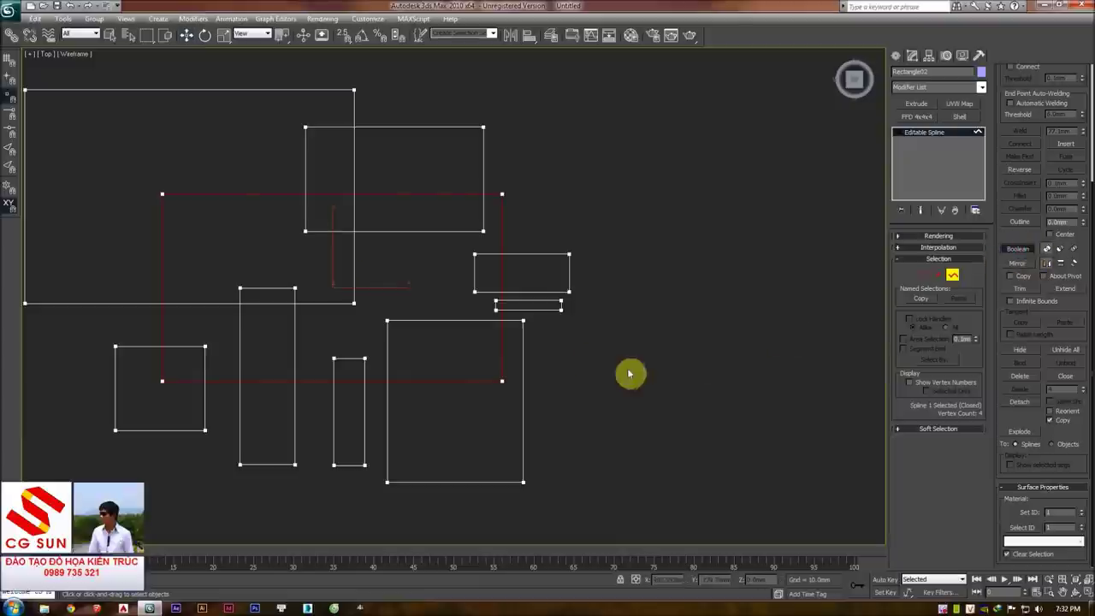
click(528, 337)
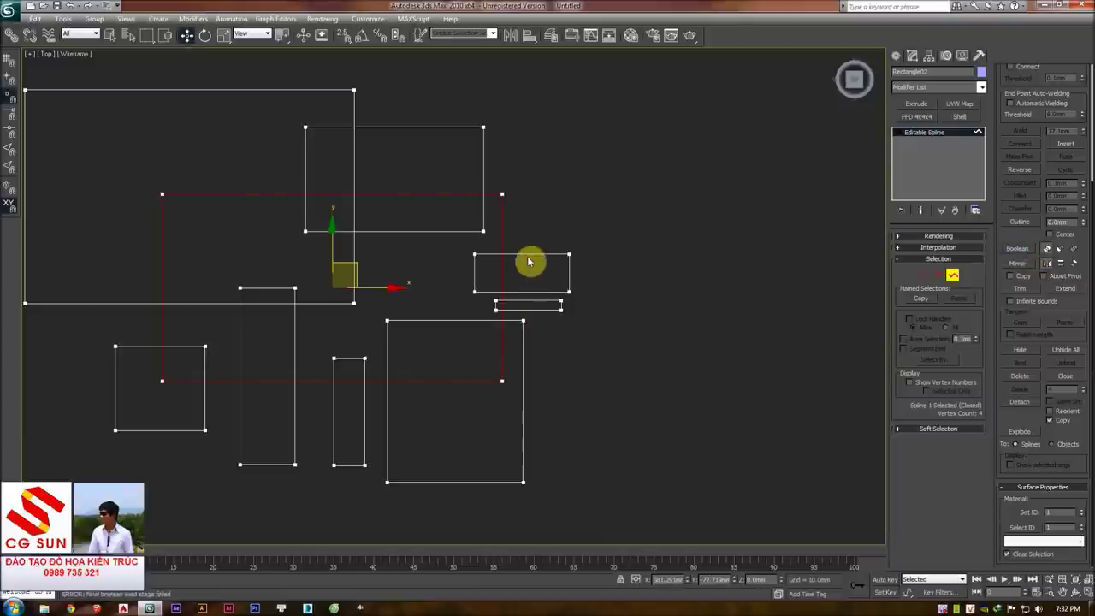
middle_drag(518, 232, 579, 259)
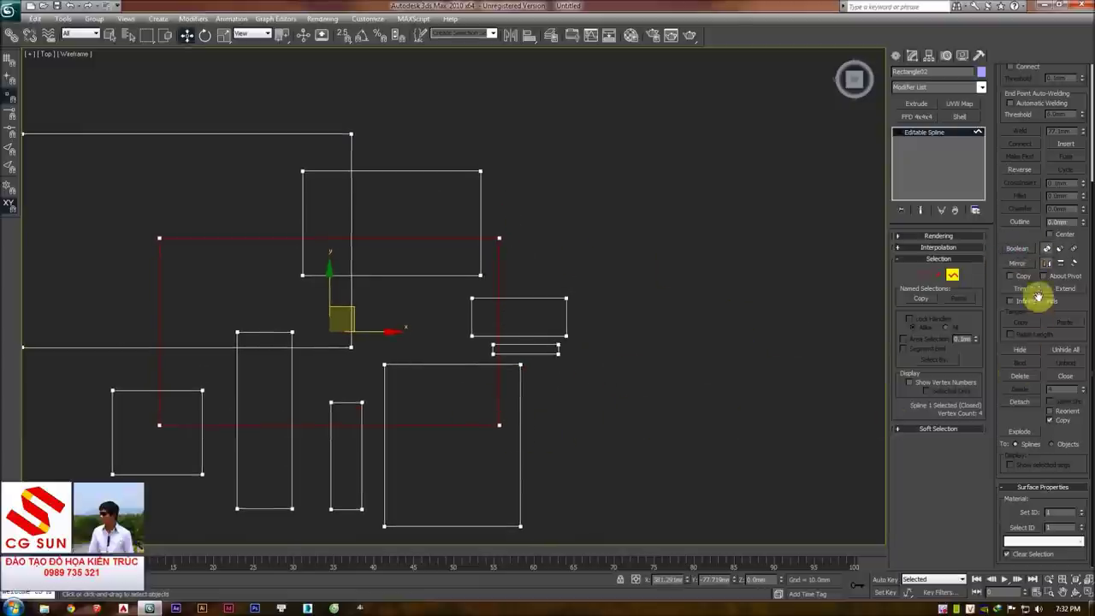
click(1020, 252)
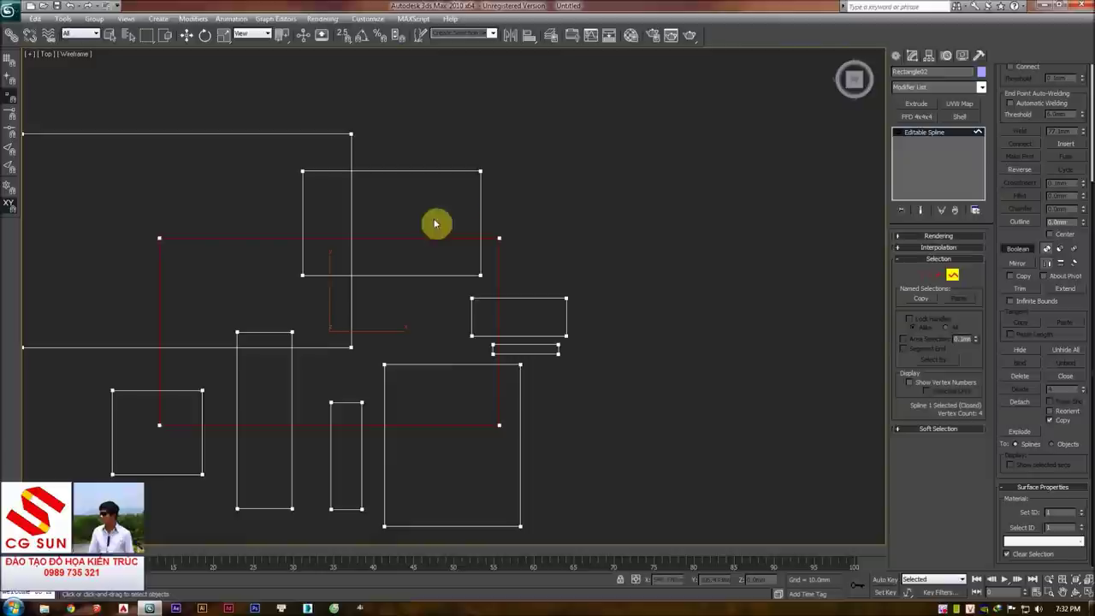
click(459, 171)
middle_drag(429, 209, 444, 211)
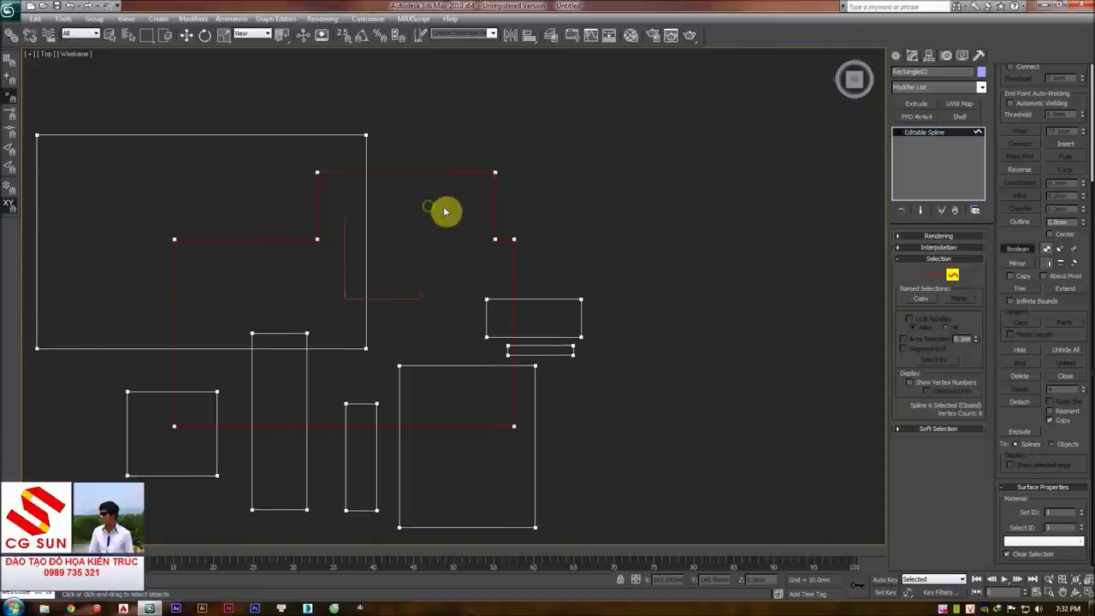
key(ctrl+z)
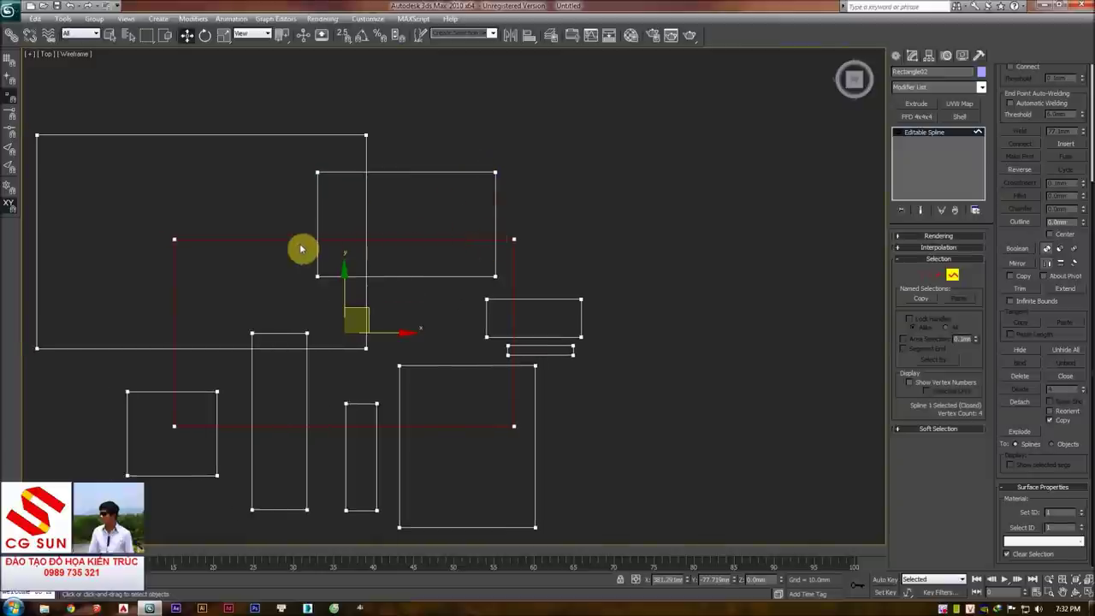
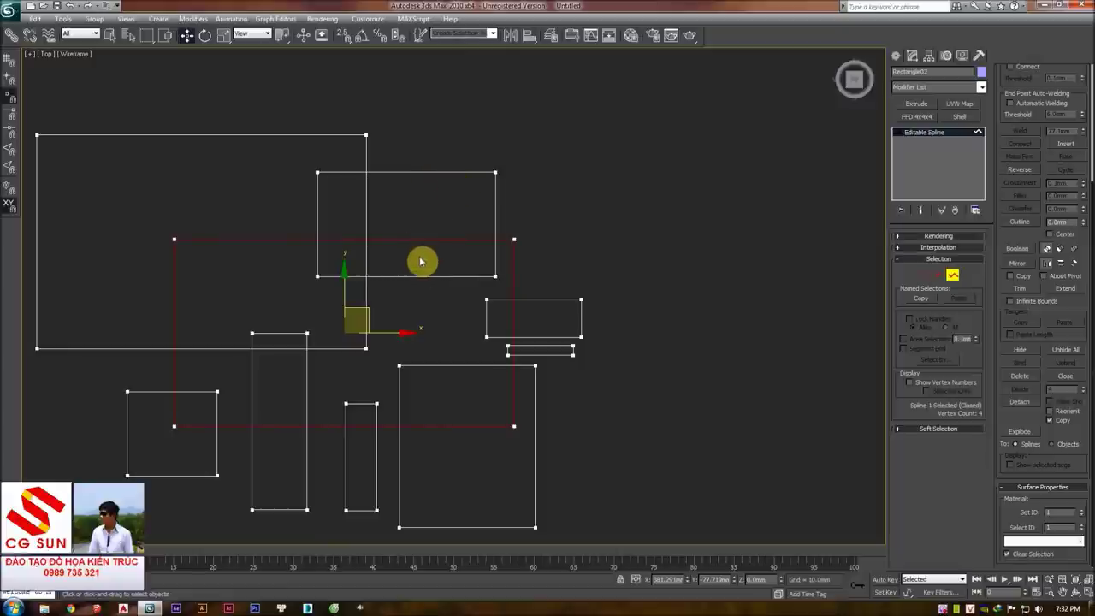
- Try a Boolean union of the upper rectangle into the outline, then undo it
click(1029, 252)
click(496, 209)
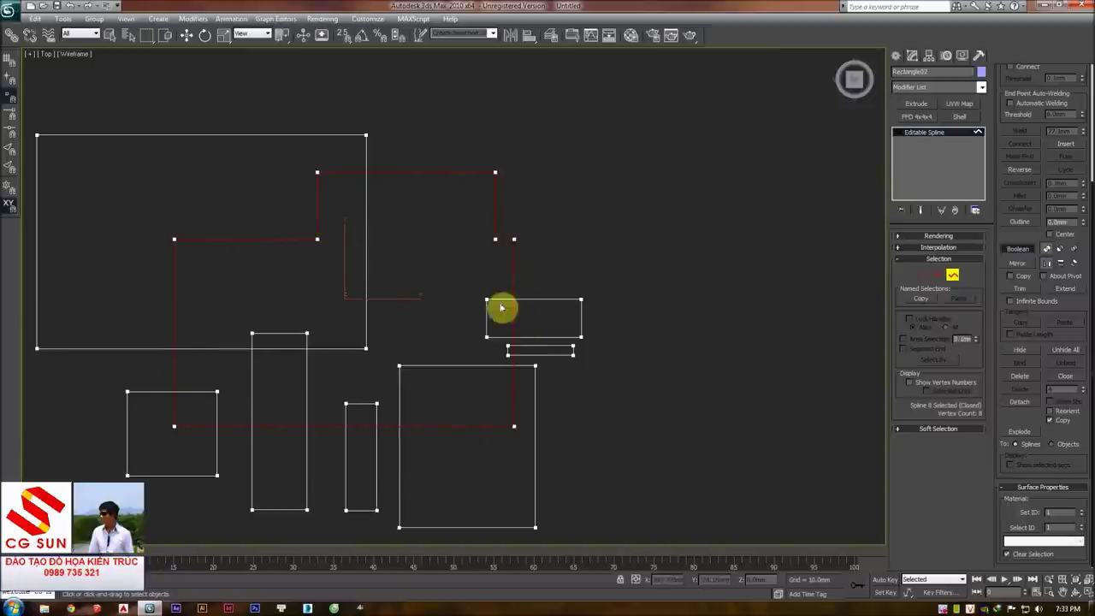
key(ctrl+z)
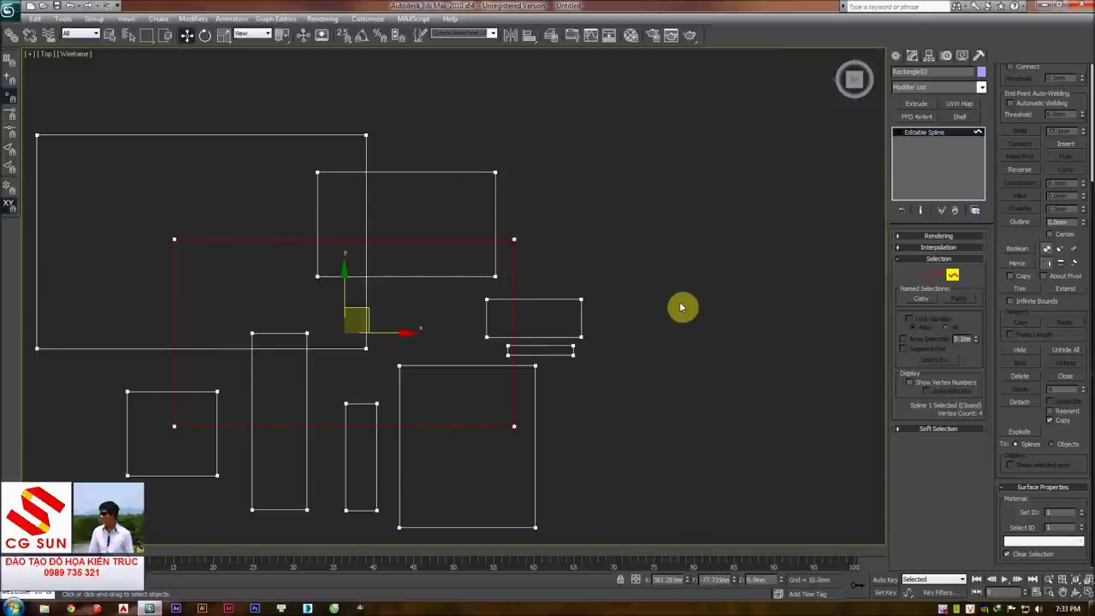
- Delete the right-side shapes, the large upper-left rectangle and the three small lower rectangles
right_click(681, 306)
click(602, 304)
drag(600, 299, 524, 425)
key(Delete)
click(359, 135)
key(Delete)
drag(396, 452, 147, 477)
key(Delete)
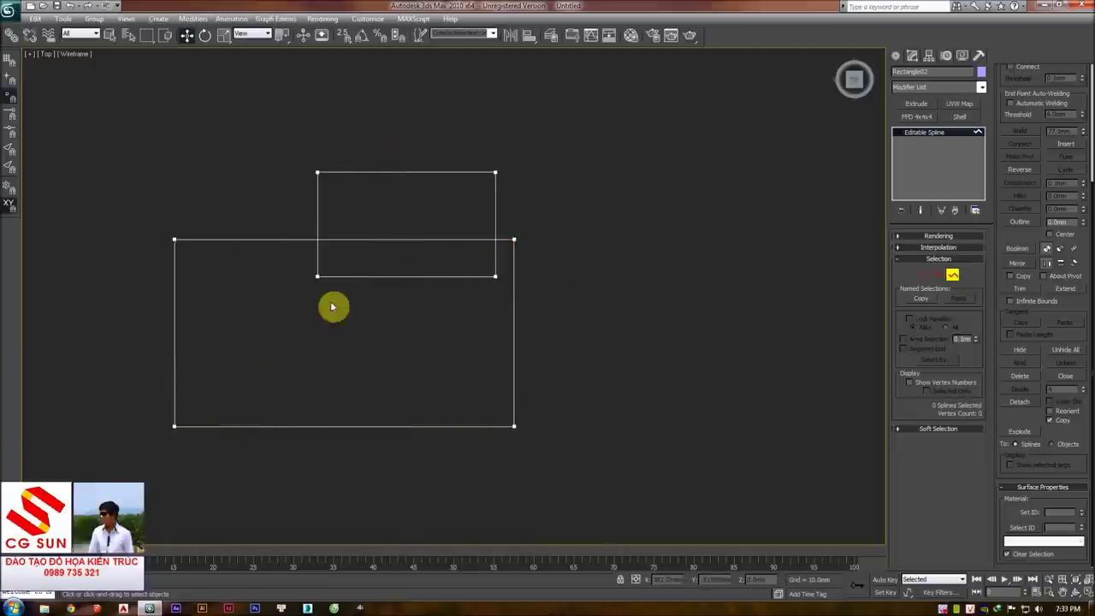
- Select the large rectangle, test a Boolean merge with the small one, and undo it
click(387, 178)
click(363, 186)
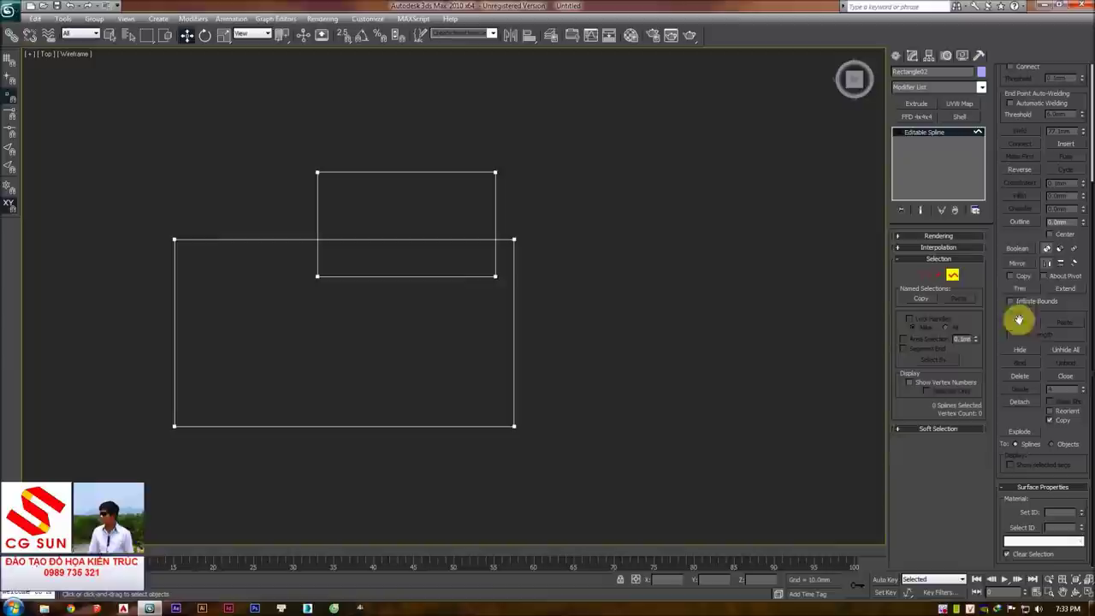
click(513, 342)
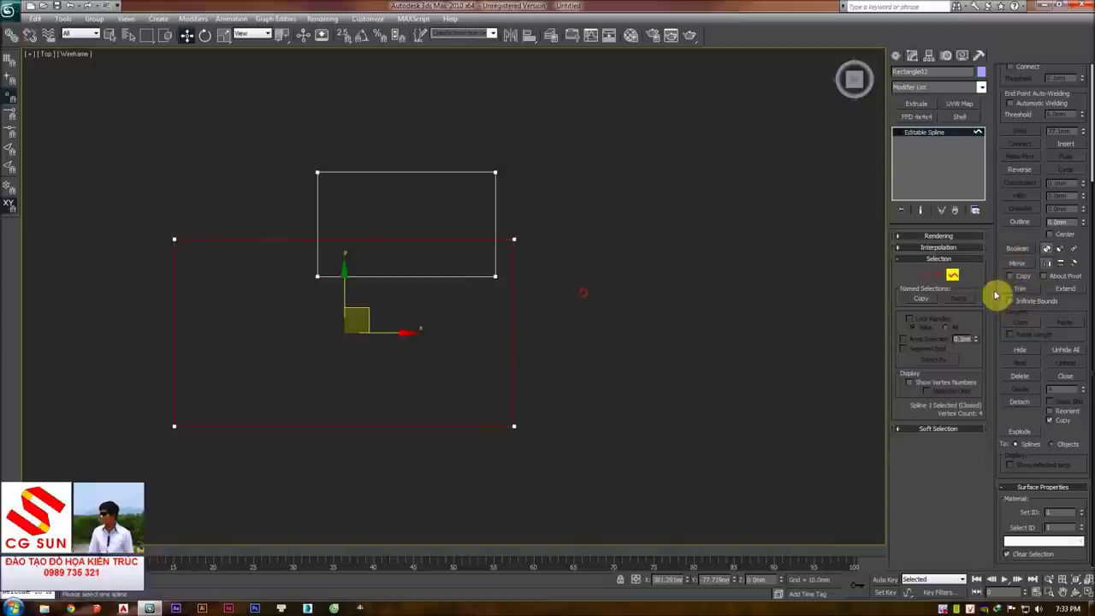
click(1019, 249)
click(479, 168)
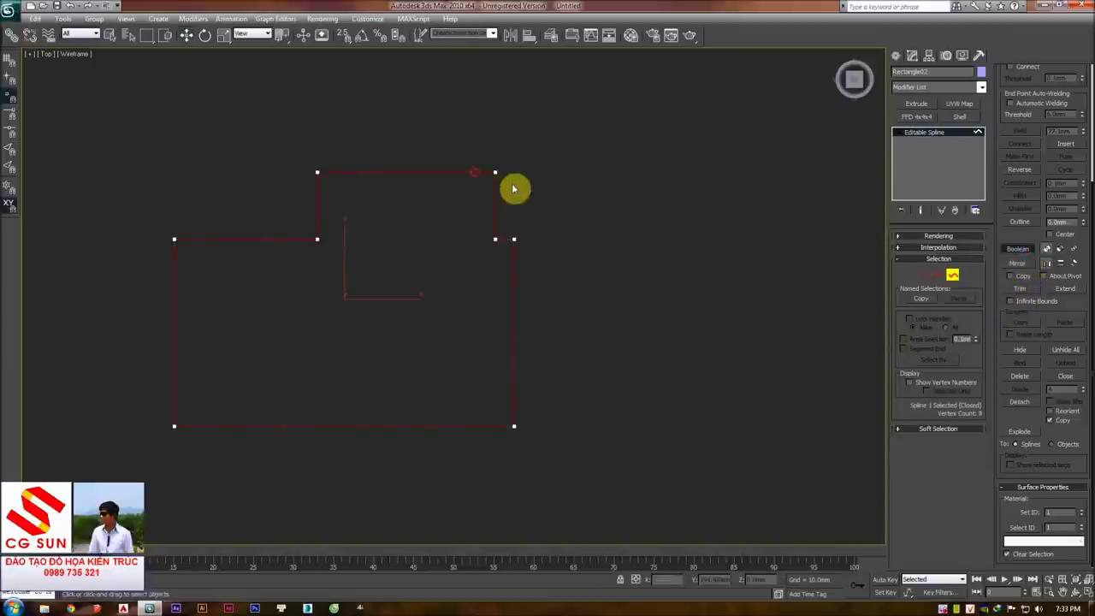
key(ctrl+z)
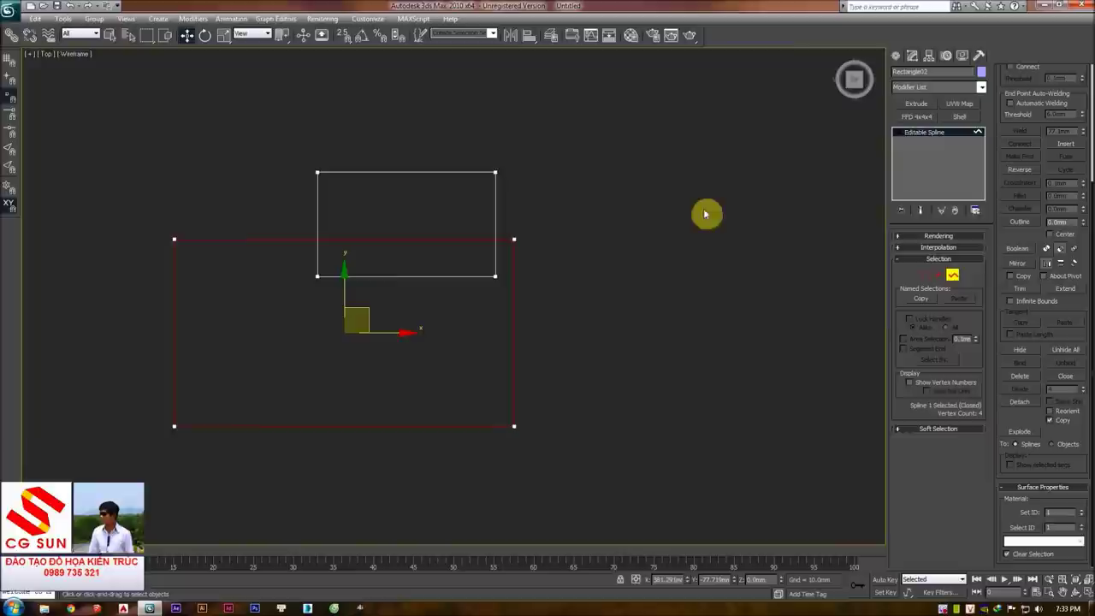
click(1008, 248)
click(432, 172)
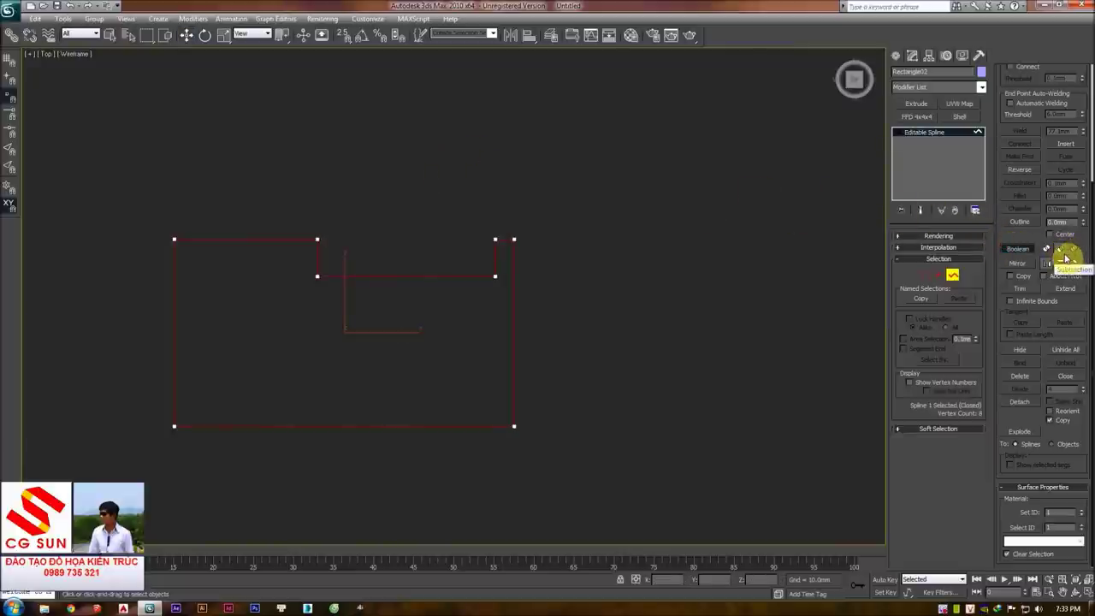
key(ctrl+z)
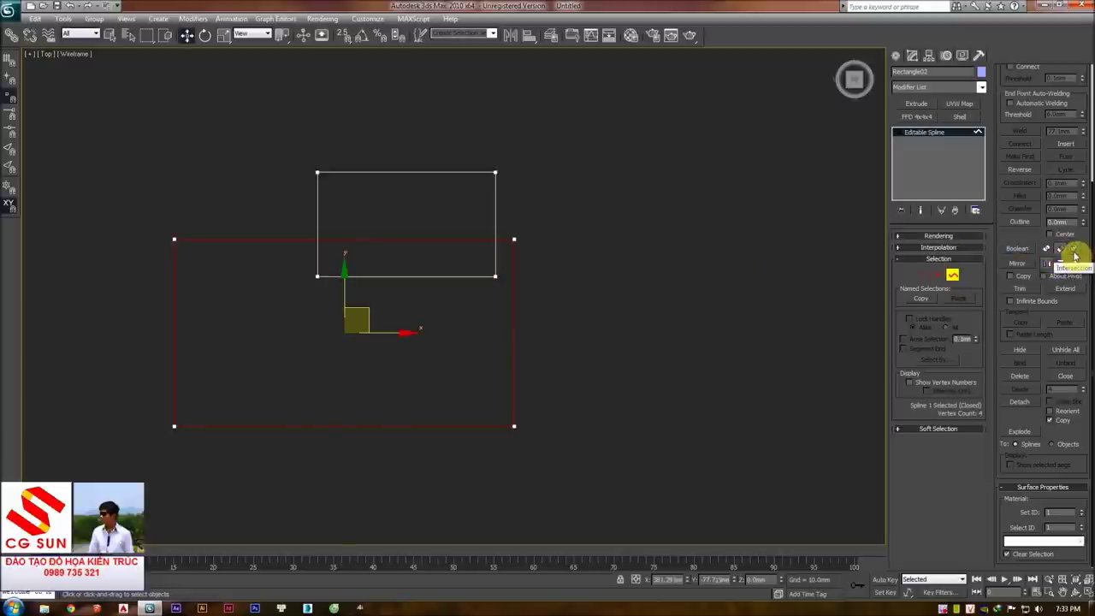
click(496, 221)
click(514, 301)
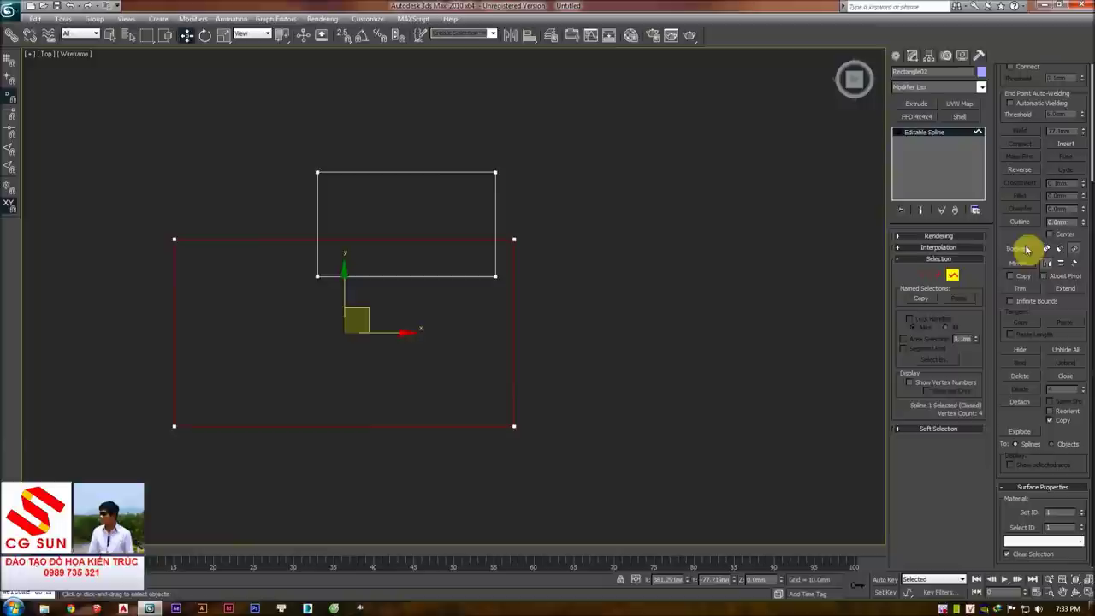
click(1017, 248)
click(440, 171)
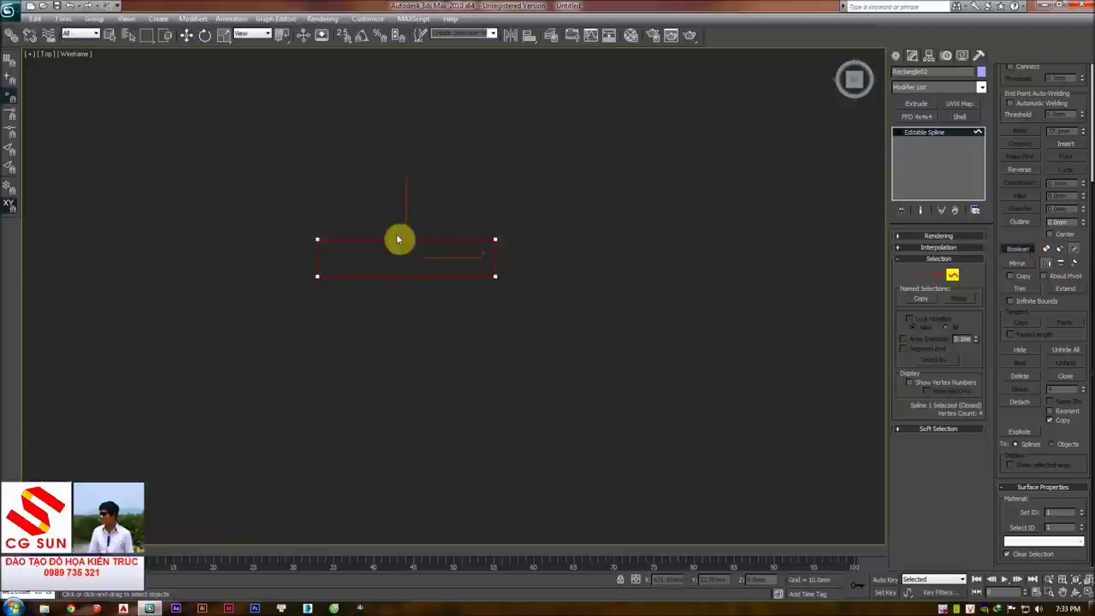
right_click(804, 276)
key(ctrl+z)
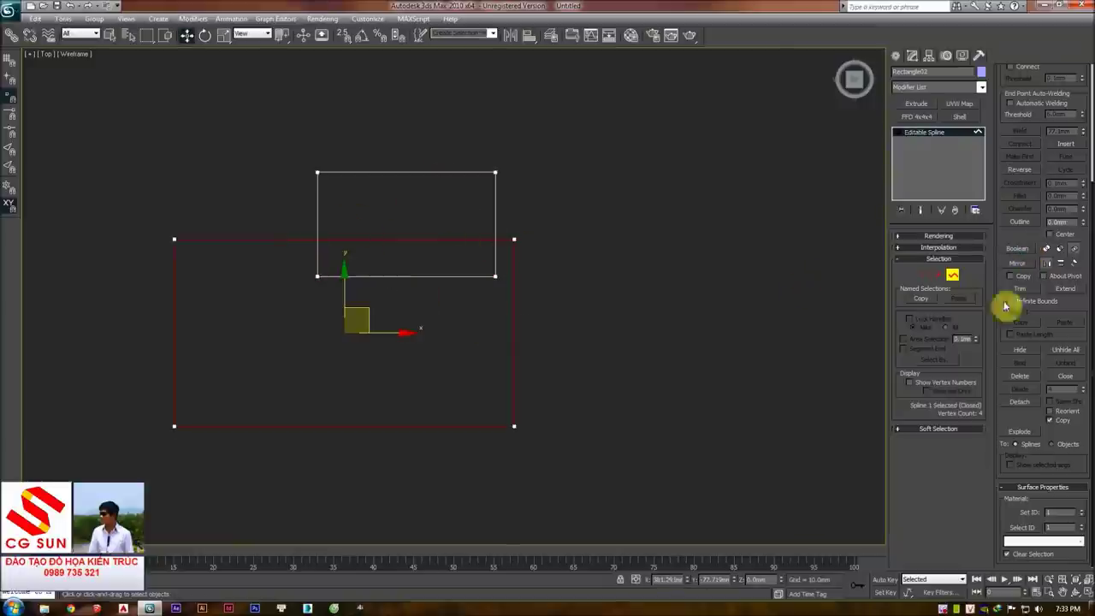
key(1)
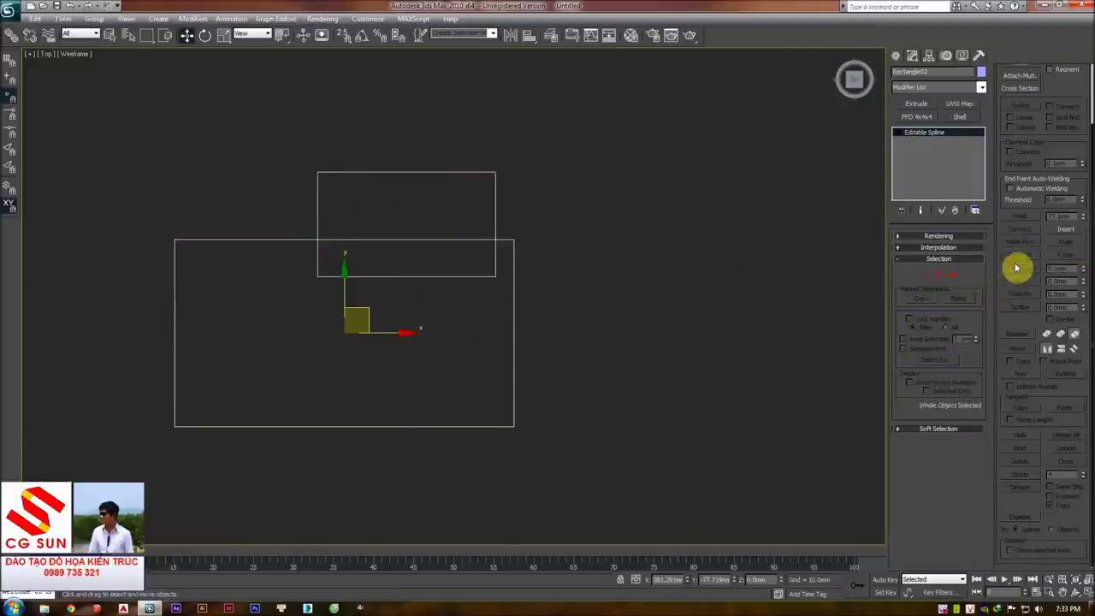
- At Spline level, select both rectangles and rotate them onto a diagonal
key(3)
drag(1047, 218, 1047, 159)
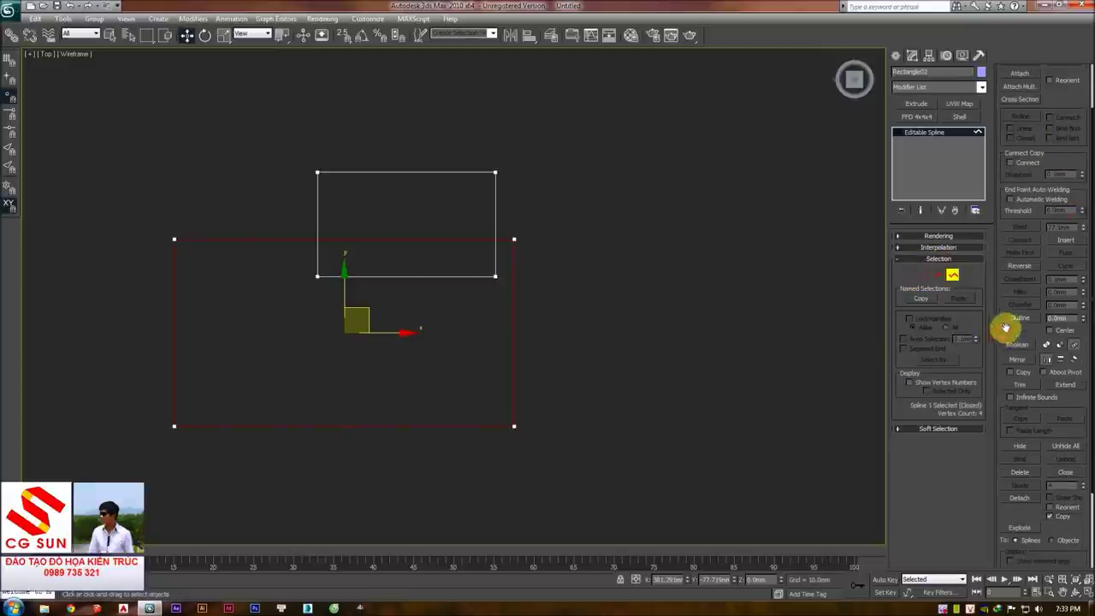
scroll(1005, 327, down, 2)
scroll(1020, 323, down, 1)
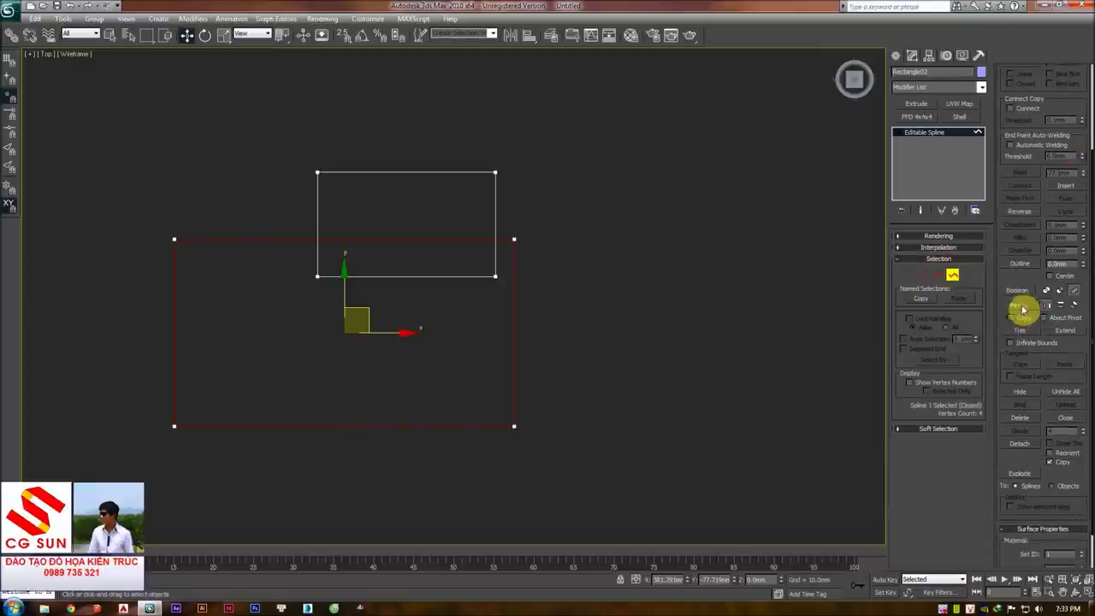
click(631, 248)
drag(567, 288, 450, 369)
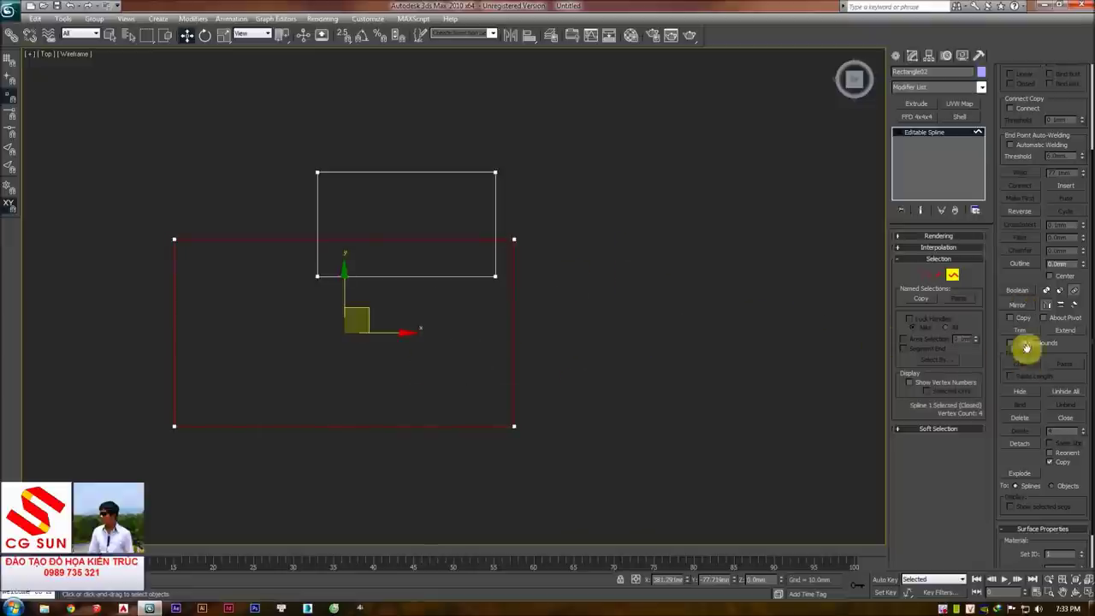
ctrl+drag(567, 244, 447, 288)
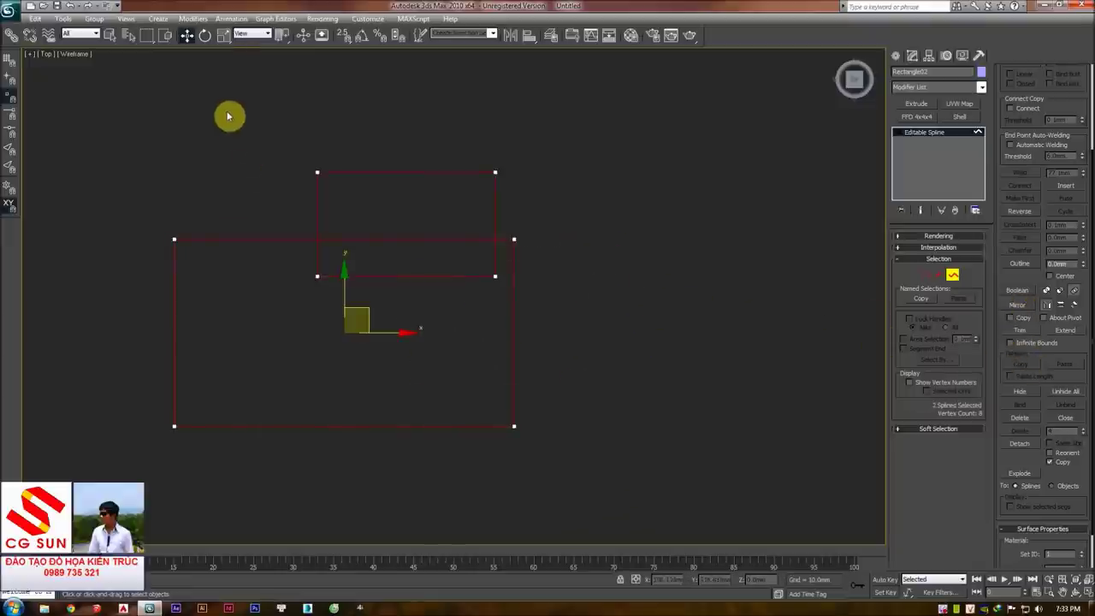
click(208, 38)
drag(396, 274, 427, 285)
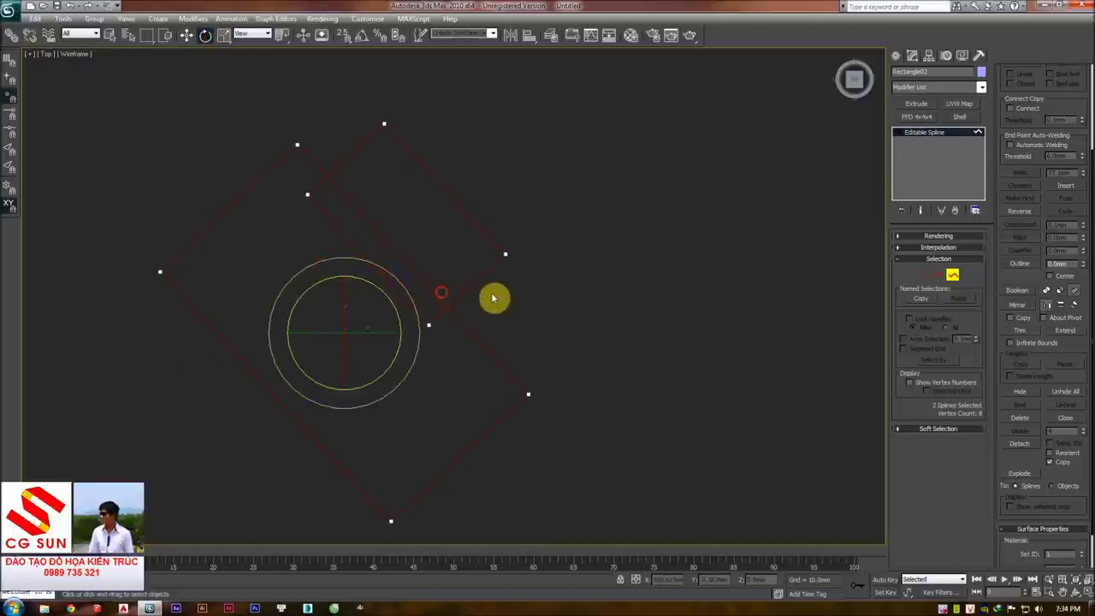
- At Vertex level, pull the smaller rectangle's right corner vertex inward to curve its sides
click(553, 259)
click(925, 273)
click(505, 219)
click(186, 35)
drag(517, 198, 445, 128)
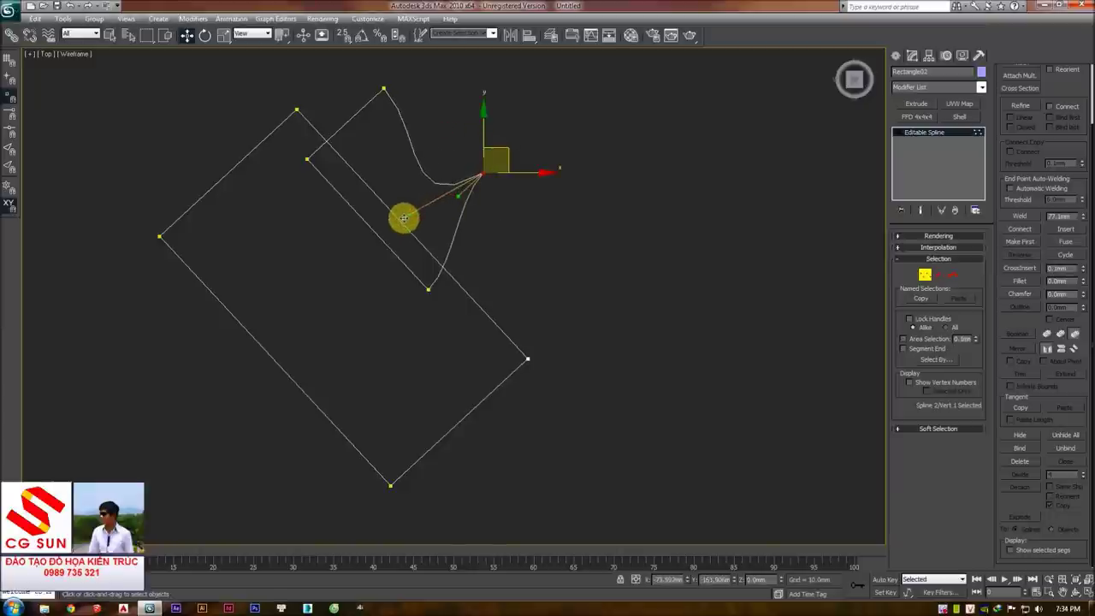
- Return to Spline level and select only the curved spline
click(557, 256)
middle_drag(560, 259, 566, 277)
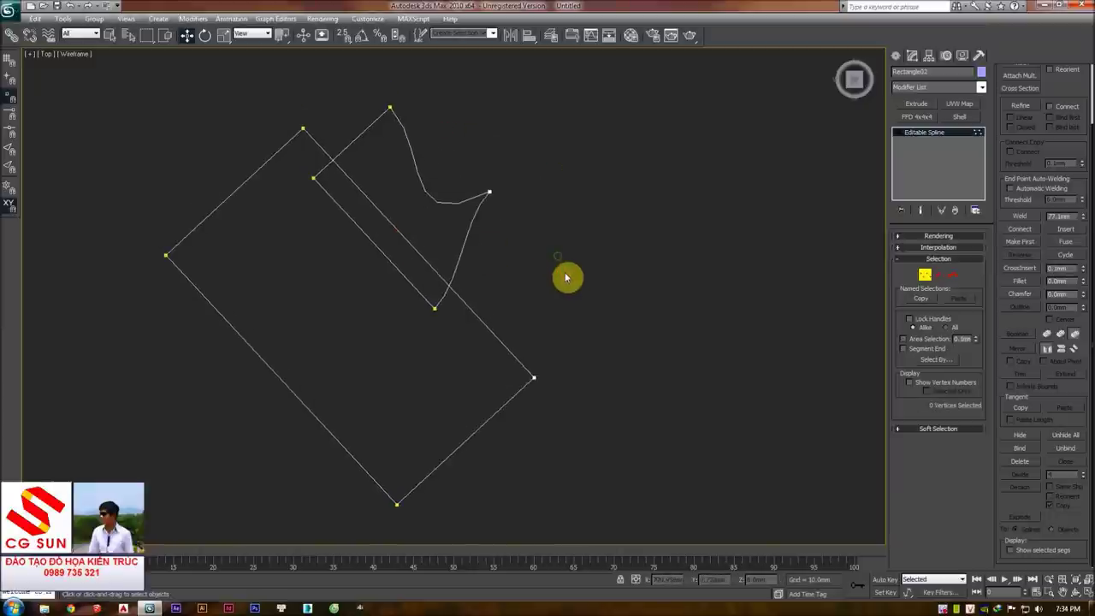
click(952, 274)
drag(539, 233, 314, 200)
click(479, 215)
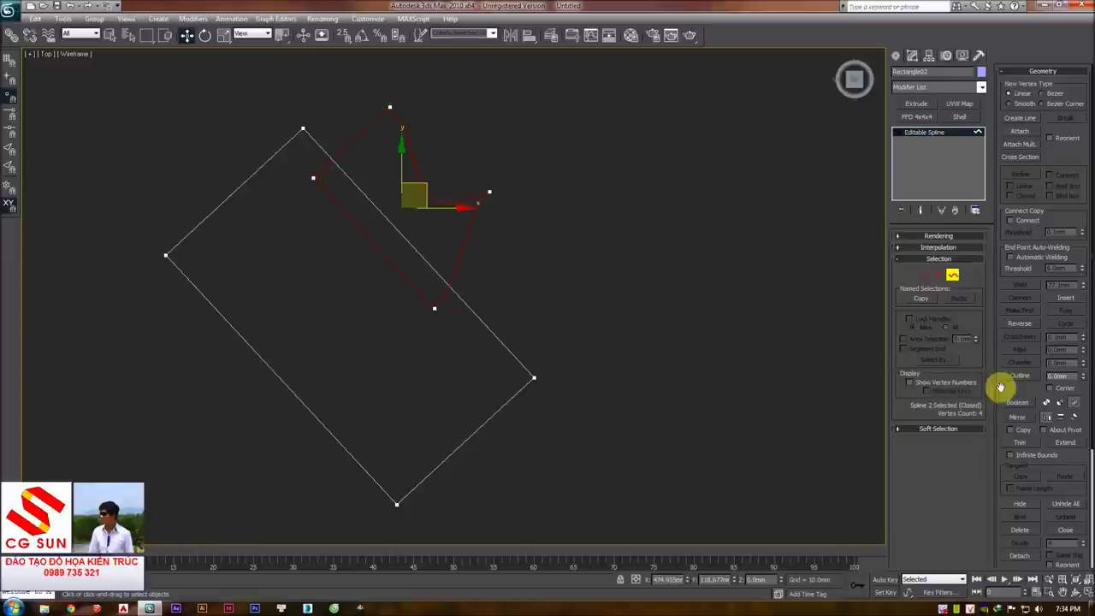
- Mirror a copy of the curved spline vertically and move it below the original
drag(1018, 391, 1016, 345)
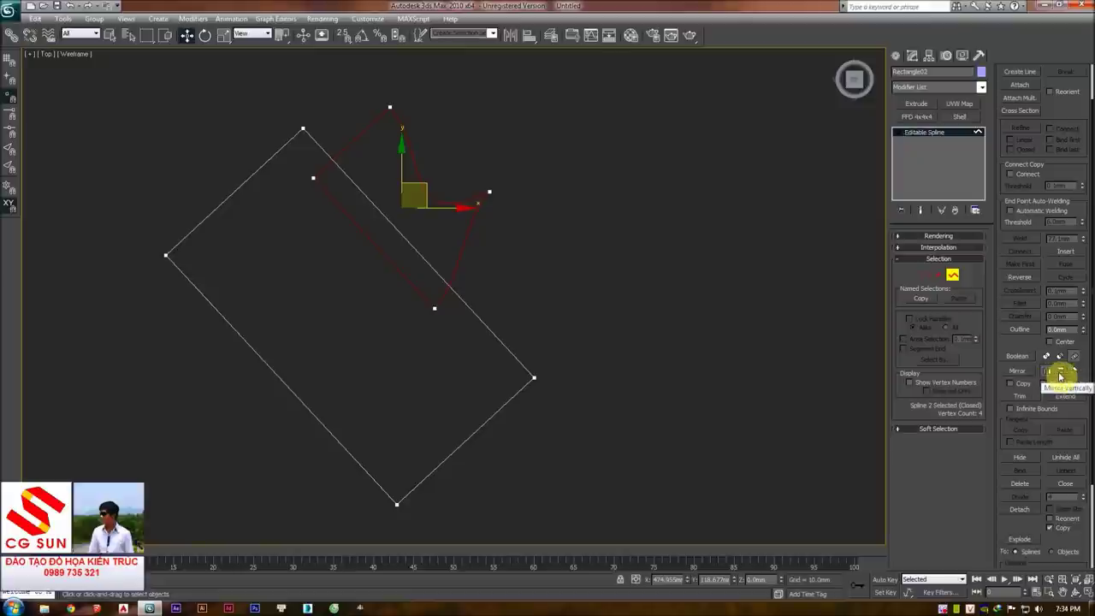
click(1061, 371)
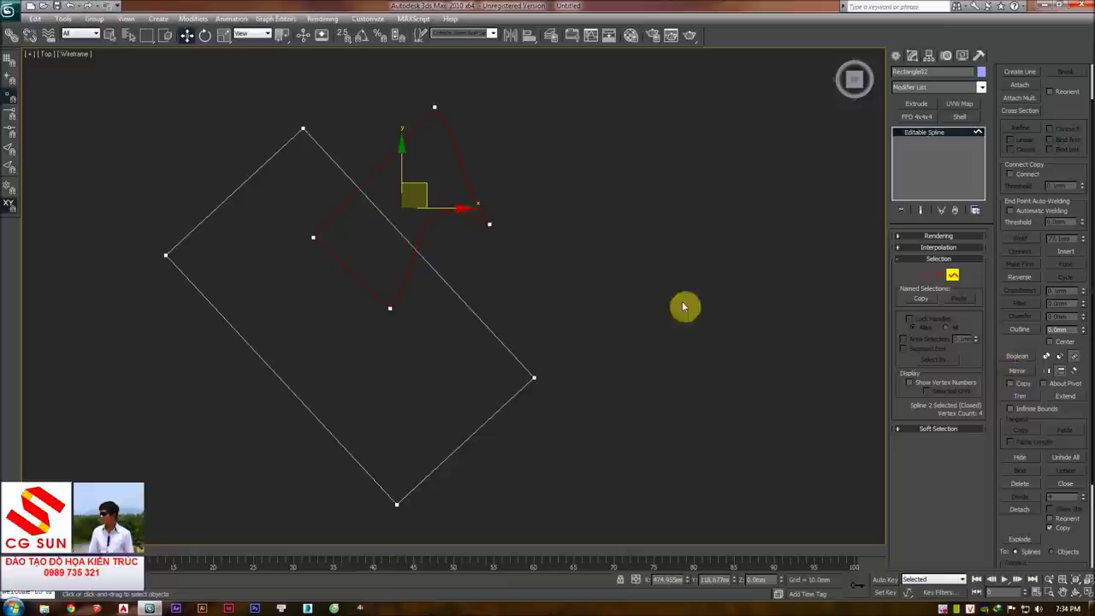
click(1019, 371)
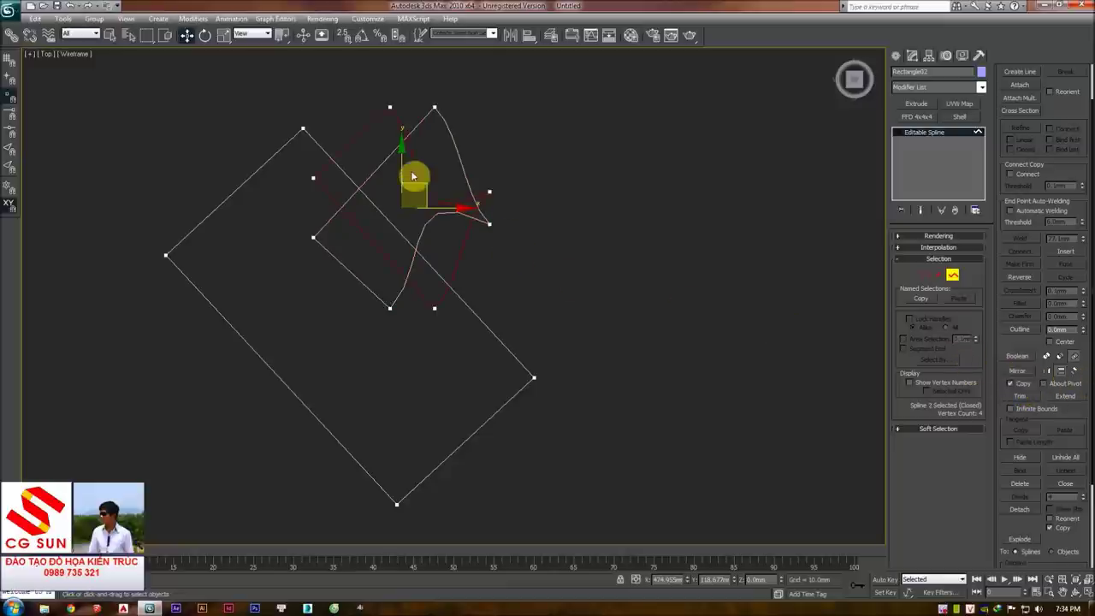
drag(399, 168, 415, 332)
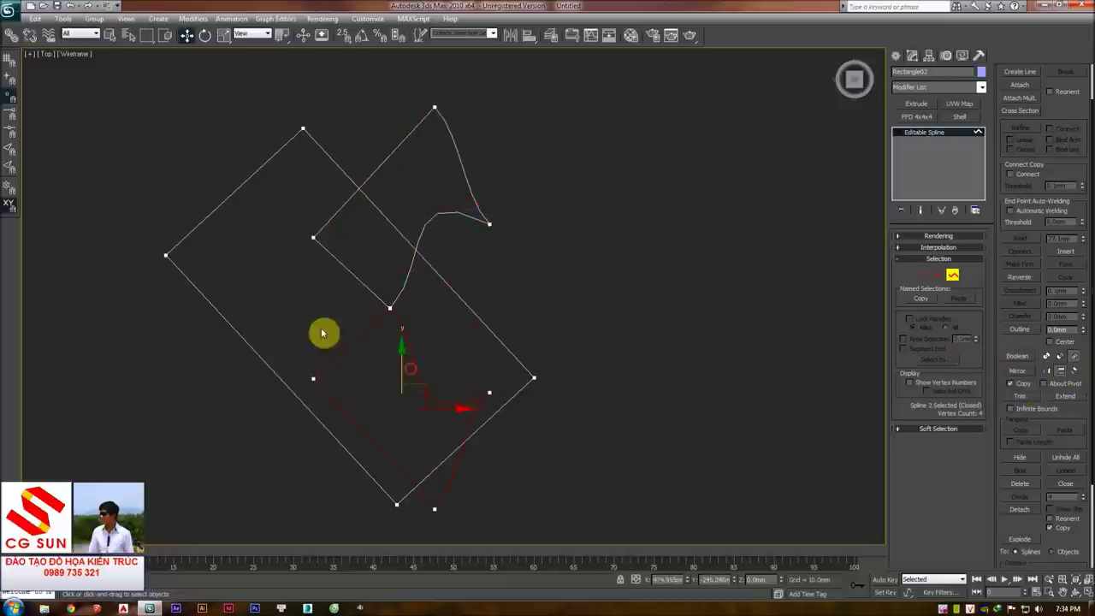
- Mirror copies of both curved splines horizontally and slide them to the right
ctrl+click(396, 287)
click(1044, 371)
click(1017, 370)
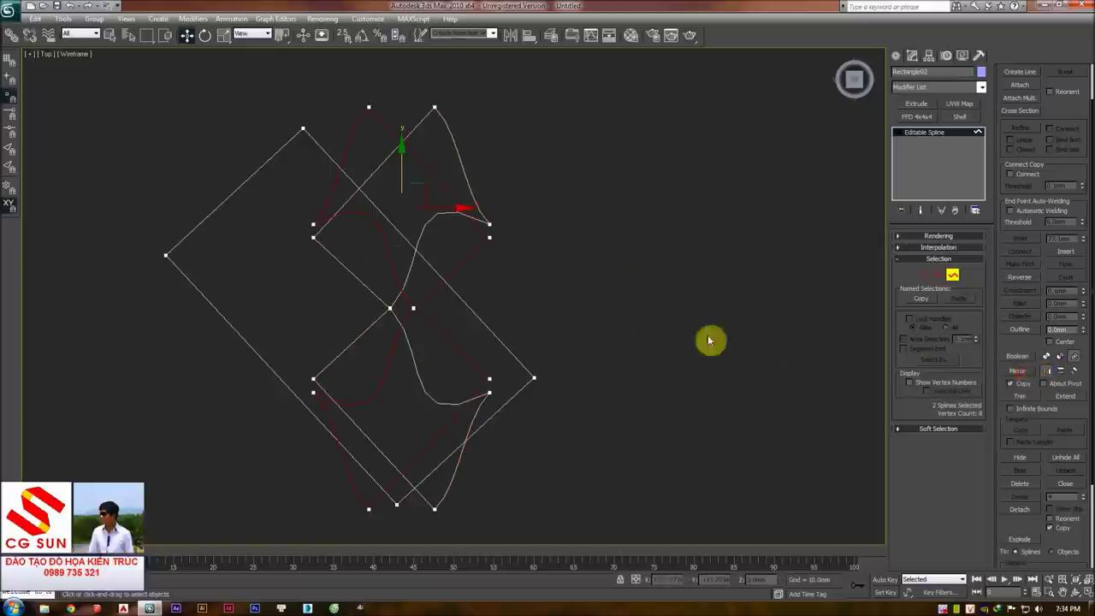
mouse_move(624, 210)
mouse_down()
mouse_move(636, 208)
mouse_move(611, 214)
mouse_up()
click(715, 163)
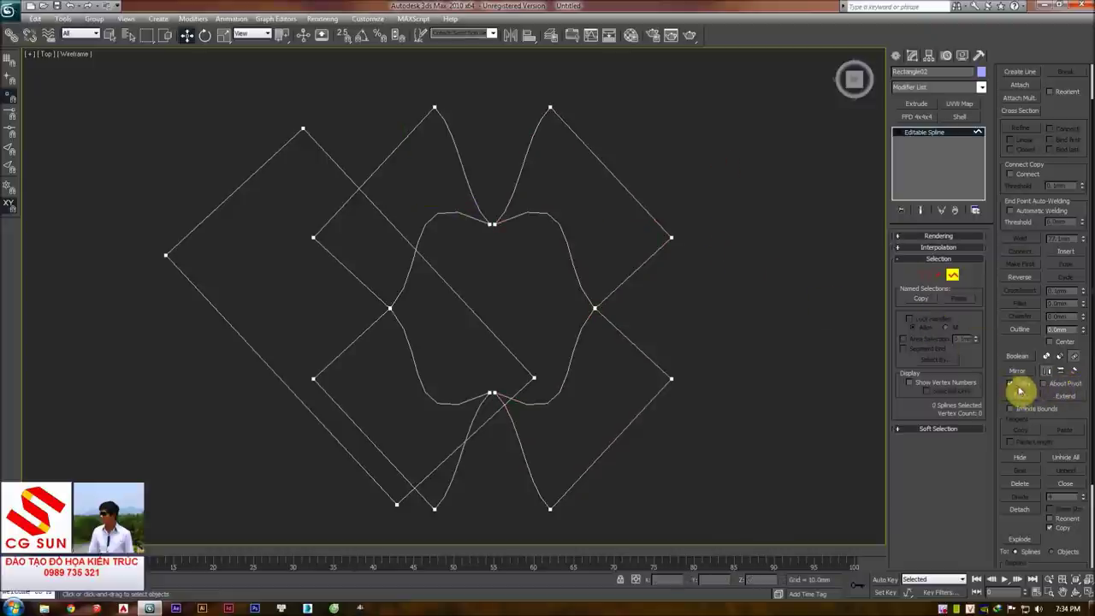
click(952, 275)
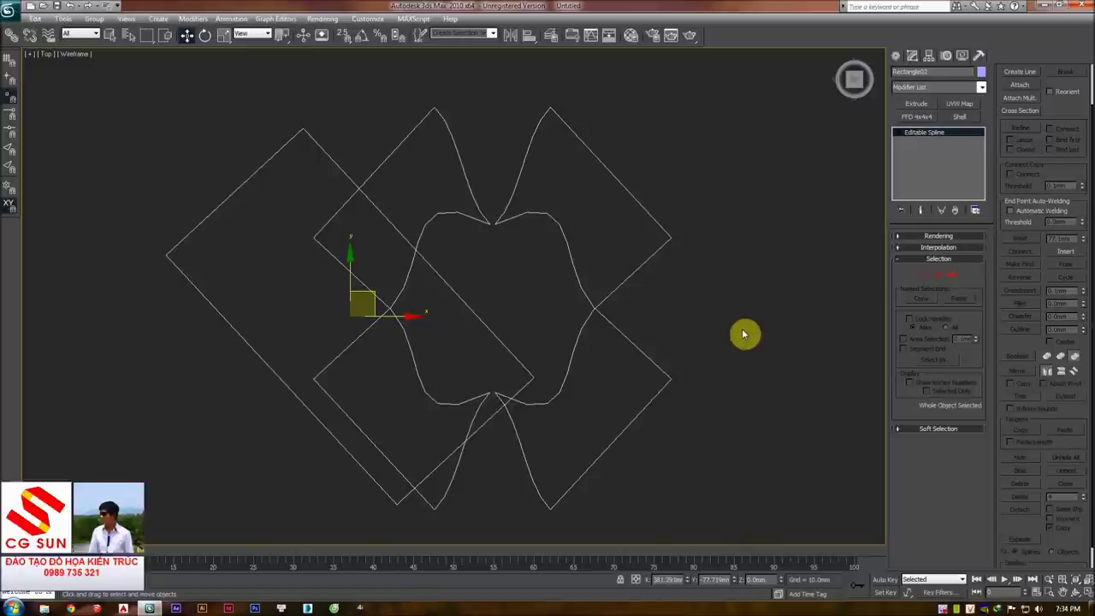
- At Spline level, select the right rectangle and curve together
click(952, 275)
click(952, 275)
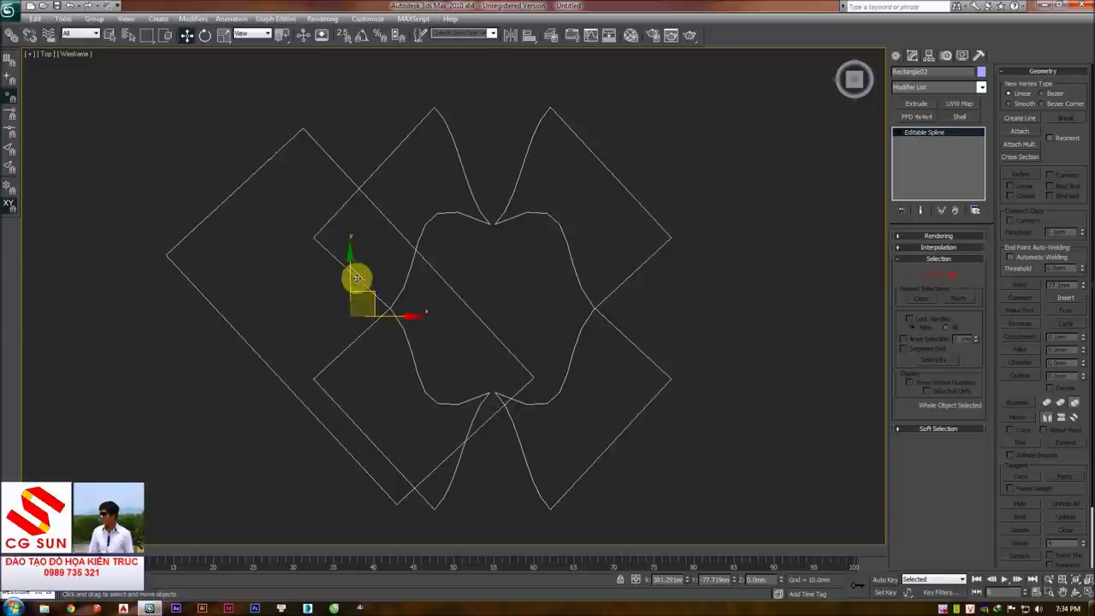
click(555, 269)
click(518, 215)
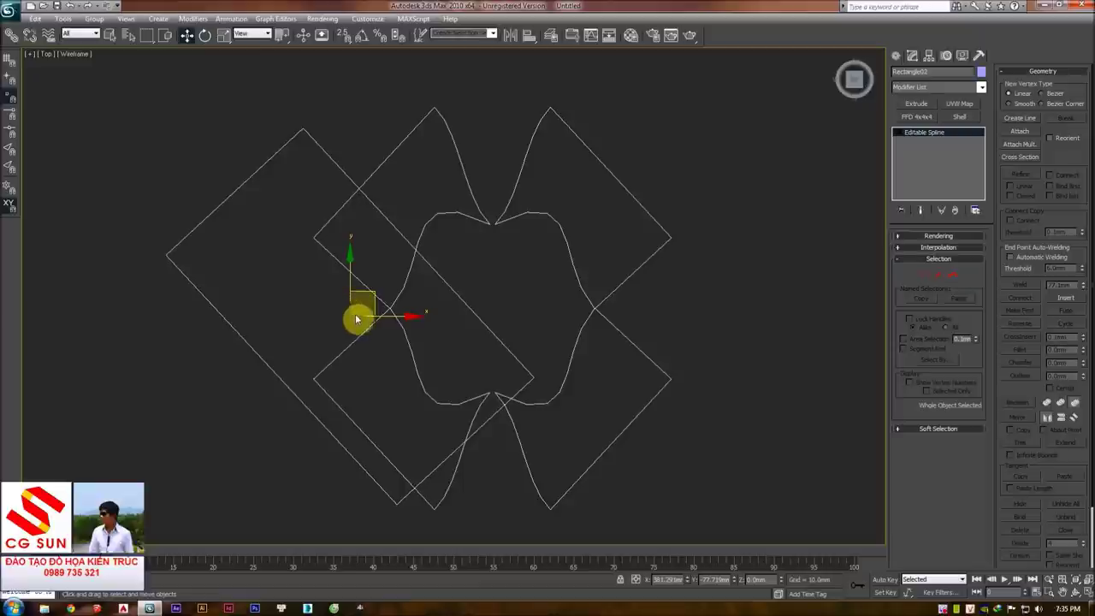
click(952, 274)
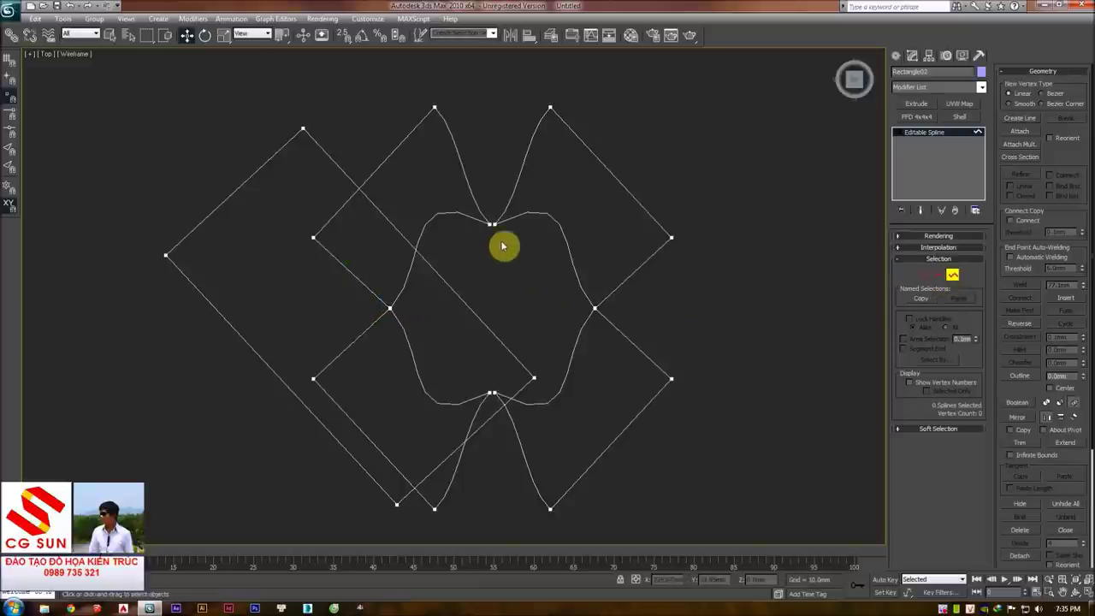
click(462, 197)
click(581, 205)
drag(581, 206, 587, 367)
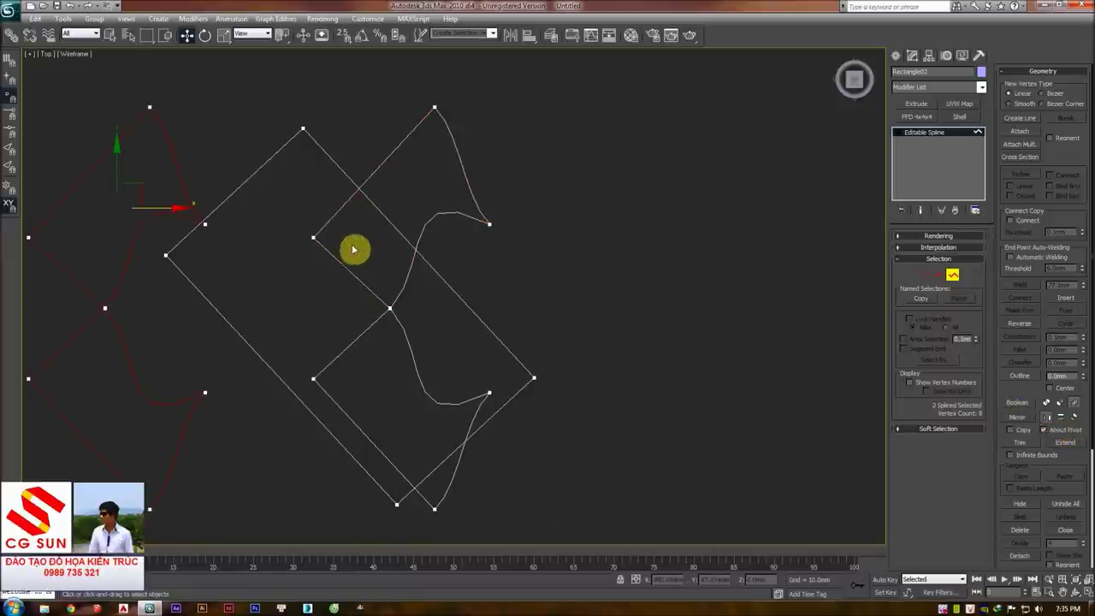
- Mirror a copy of the selected splines and move it into the pattern's middle
click(1024, 421)
click(951, 275)
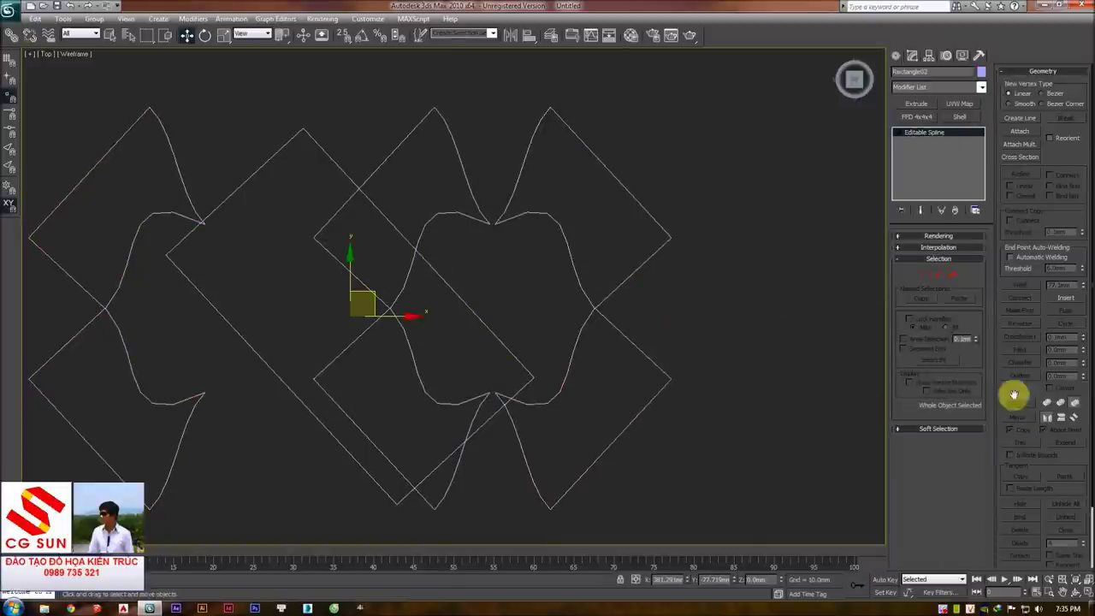
click(952, 274)
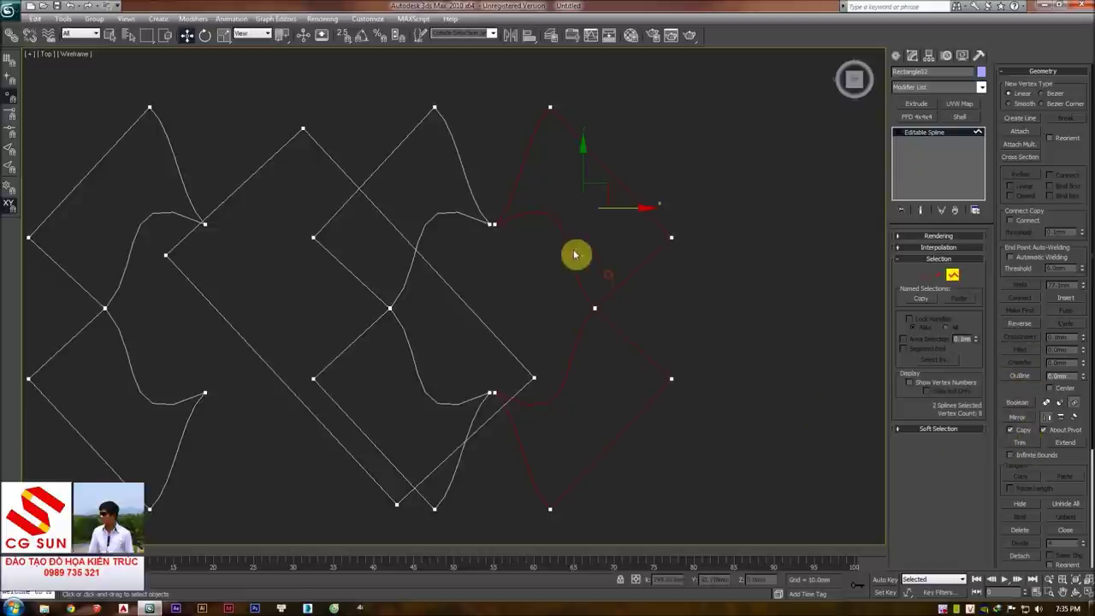
drag(586, 188, 133, 203)
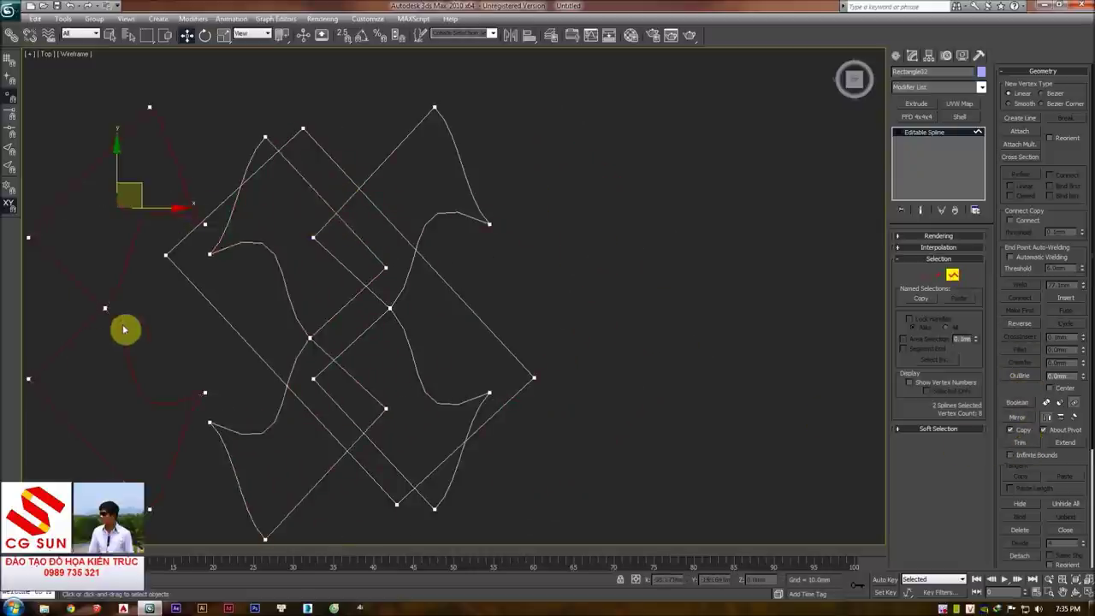
mouse_move(138, 192)
mouse_down()
mouse_move(367, 228)
mouse_move(425, 219)
mouse_up()
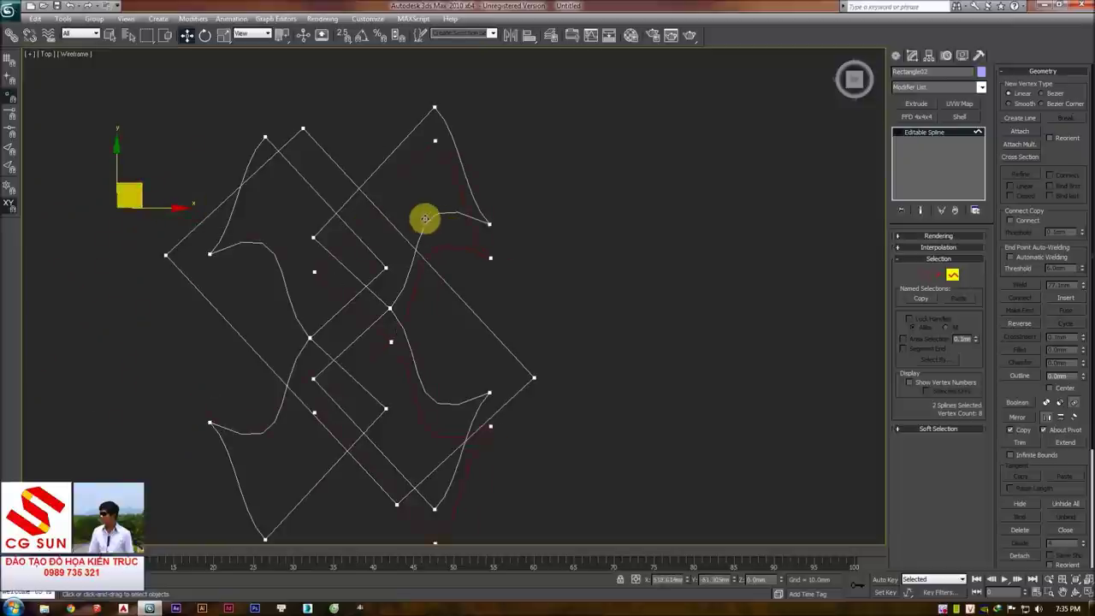
click(641, 266)
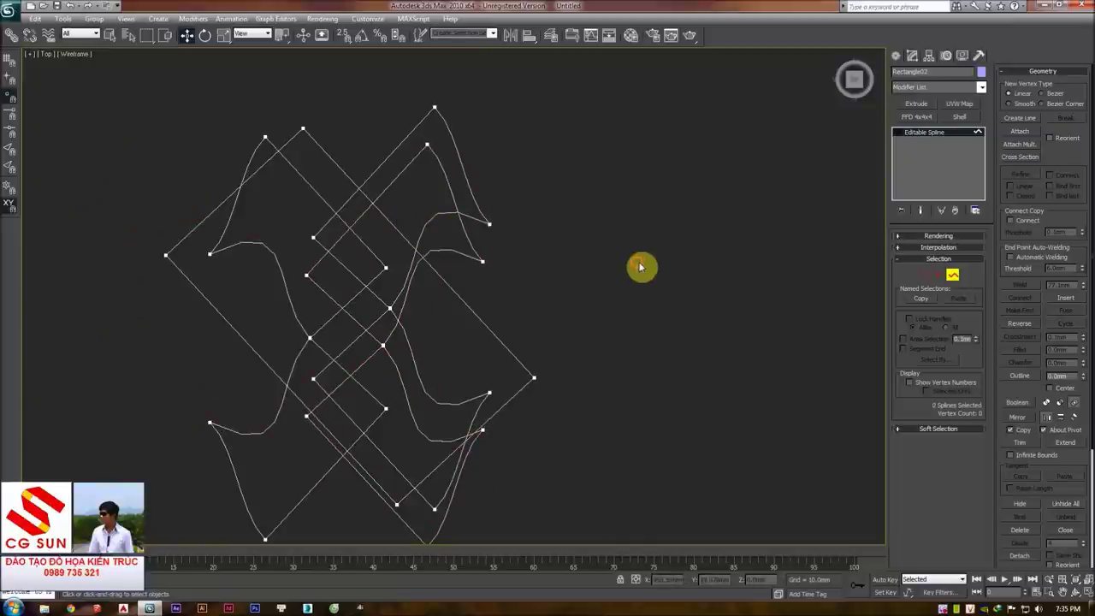
- Trim away three overlapping segments in the middle of the pattern
scroll(643, 365, up, 1)
scroll(642, 364, up, 2)
scroll(646, 358, up, 1)
scroll(646, 358, down, 2)
scroll(581, 354, up, 1)
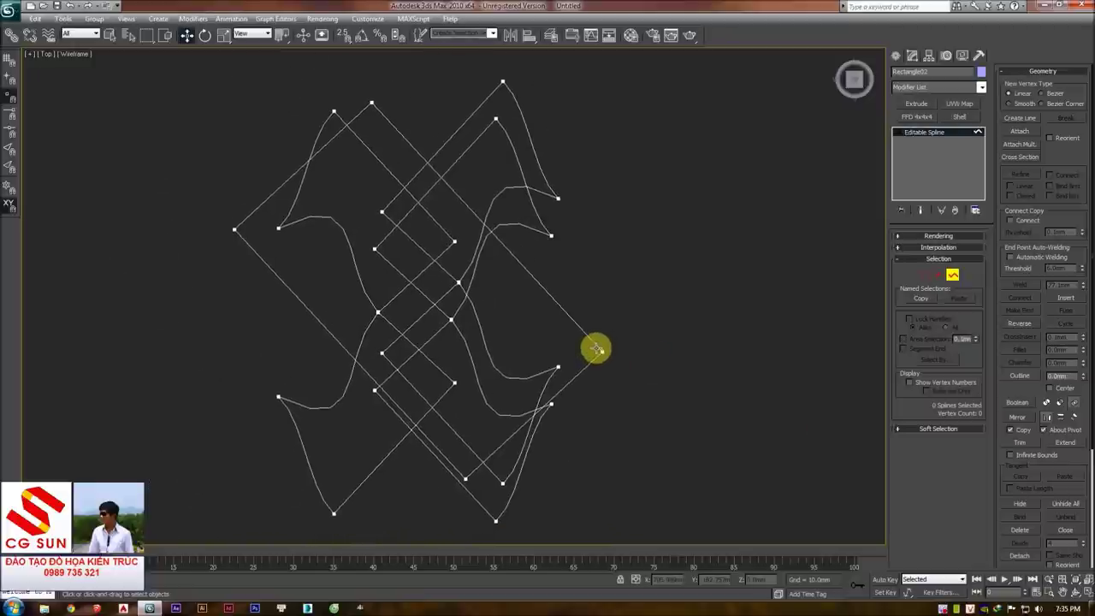
middle_drag(709, 389, 719, 389)
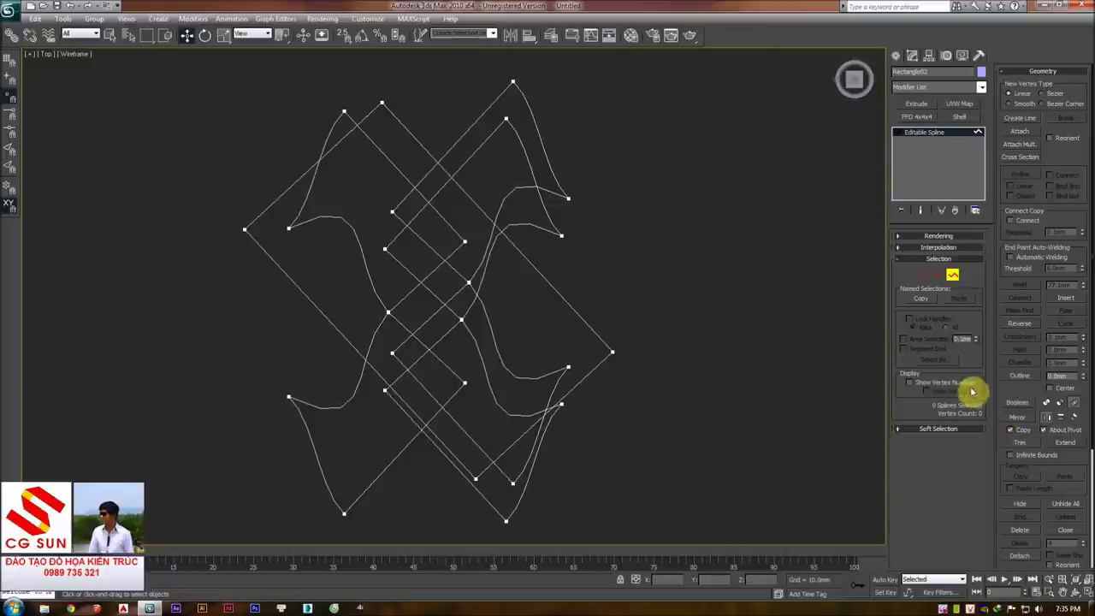
click(1018, 444)
middle_drag(459, 238, 464, 242)
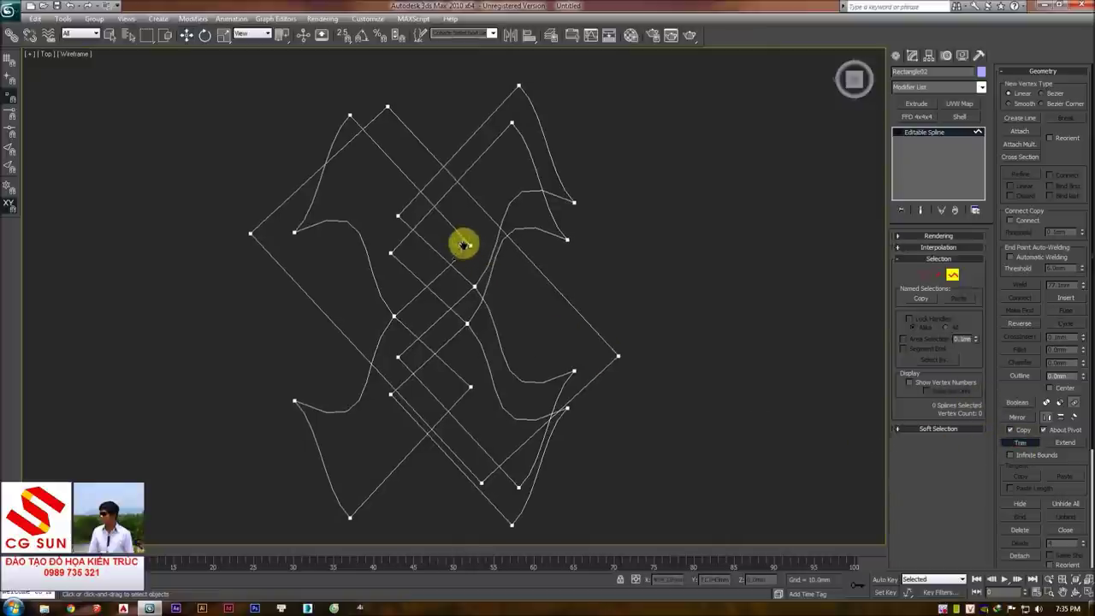
click(418, 222)
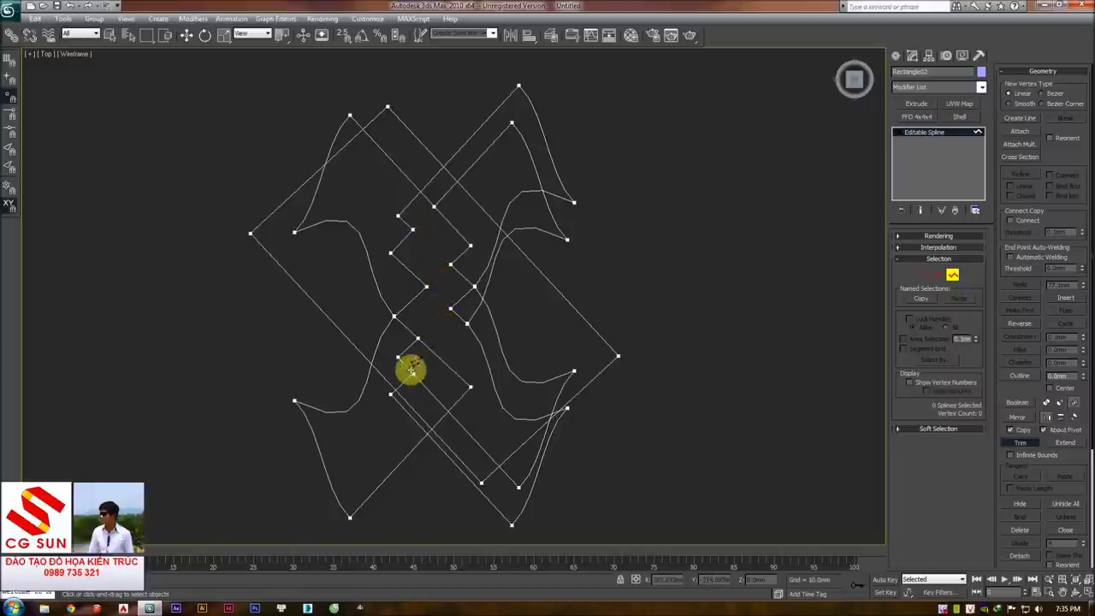
click(389, 322)
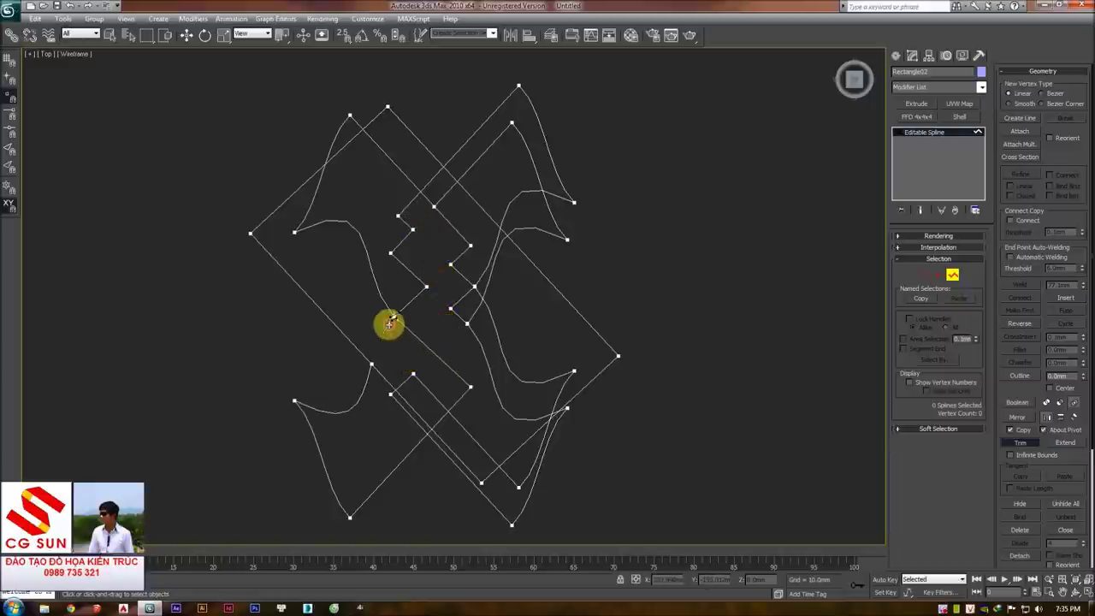
click(373, 276)
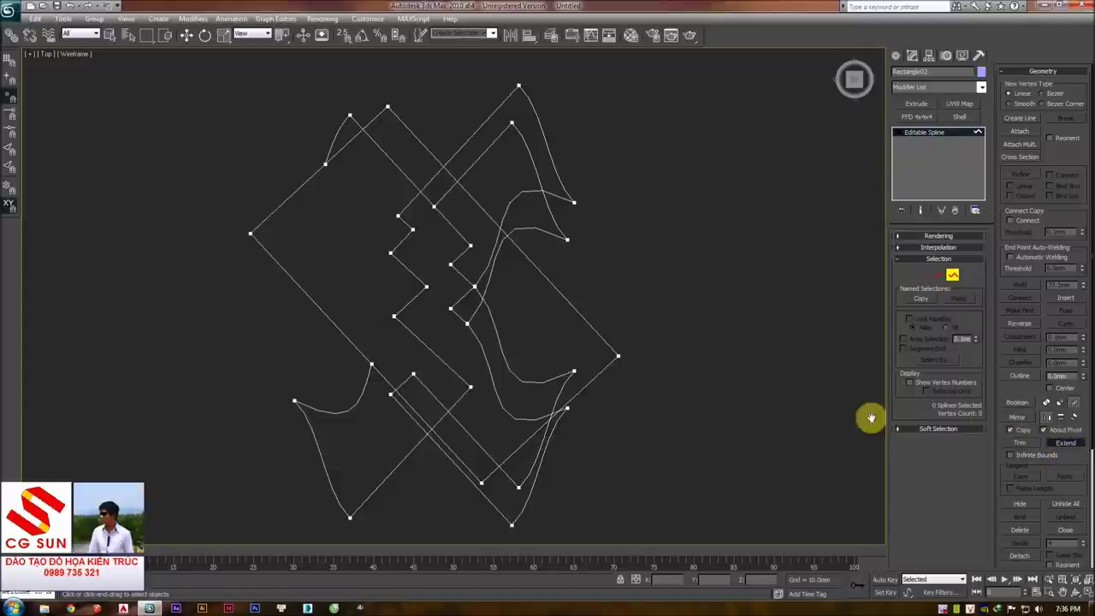
- Extend four loose curve ends to meet the neighbouring lines
click(420, 307)
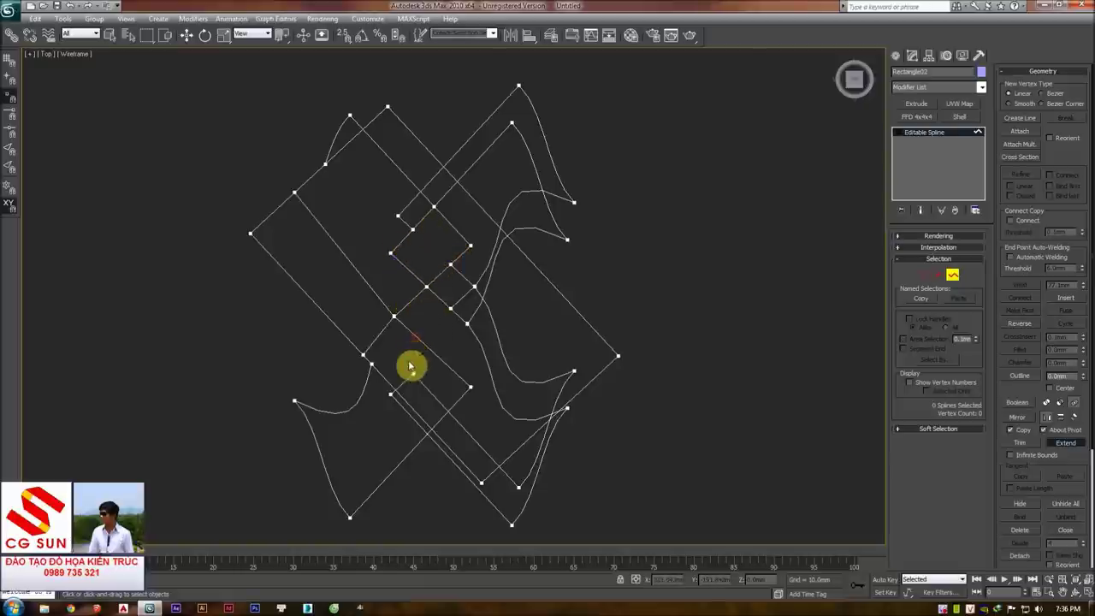
click(370, 374)
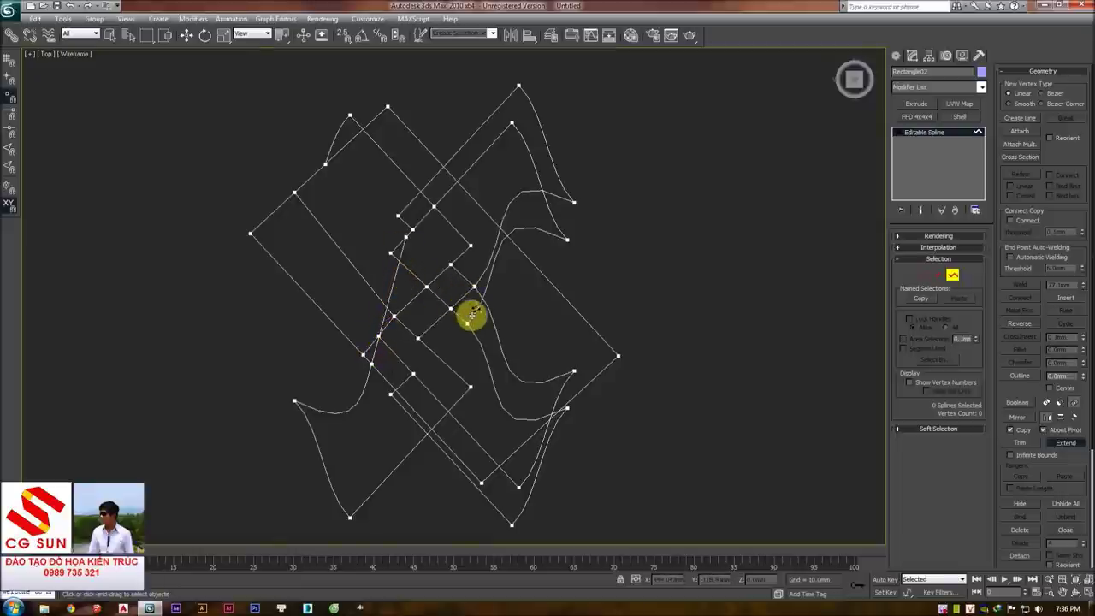
click(472, 390)
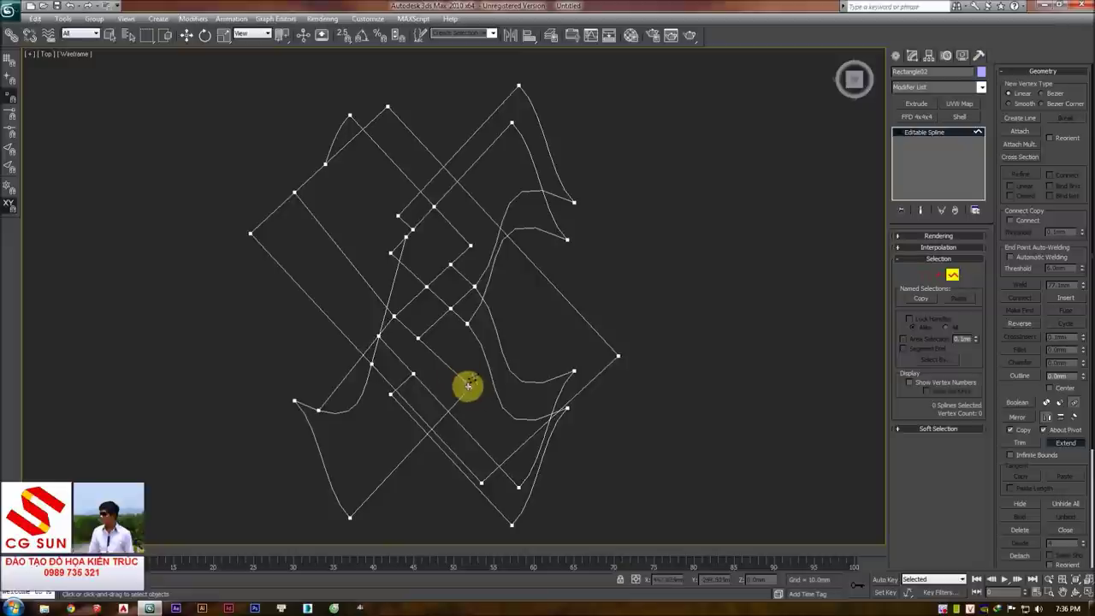
click(428, 349)
right_click(637, 342)
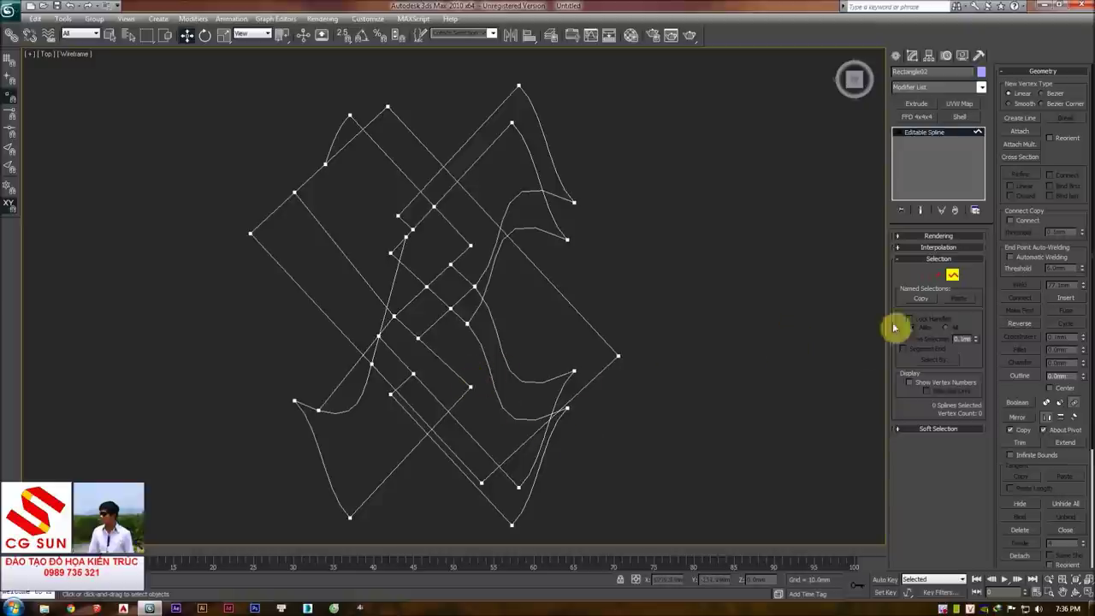
- Break the spline at the lower-right vertex, then return to Spline level
click(924, 274)
click(470, 386)
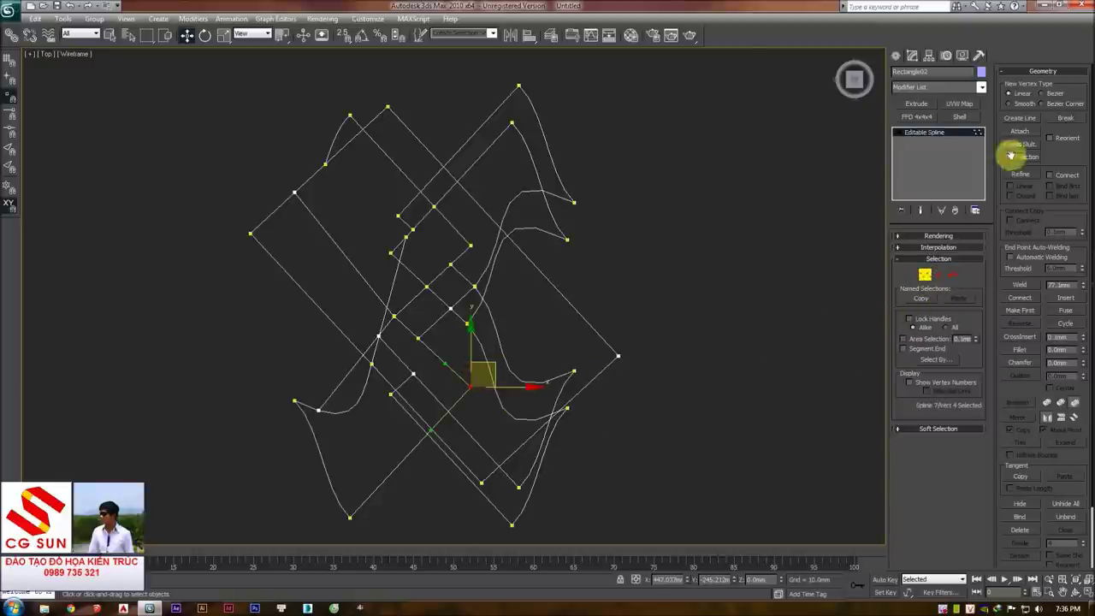
click(1065, 118)
click(954, 276)
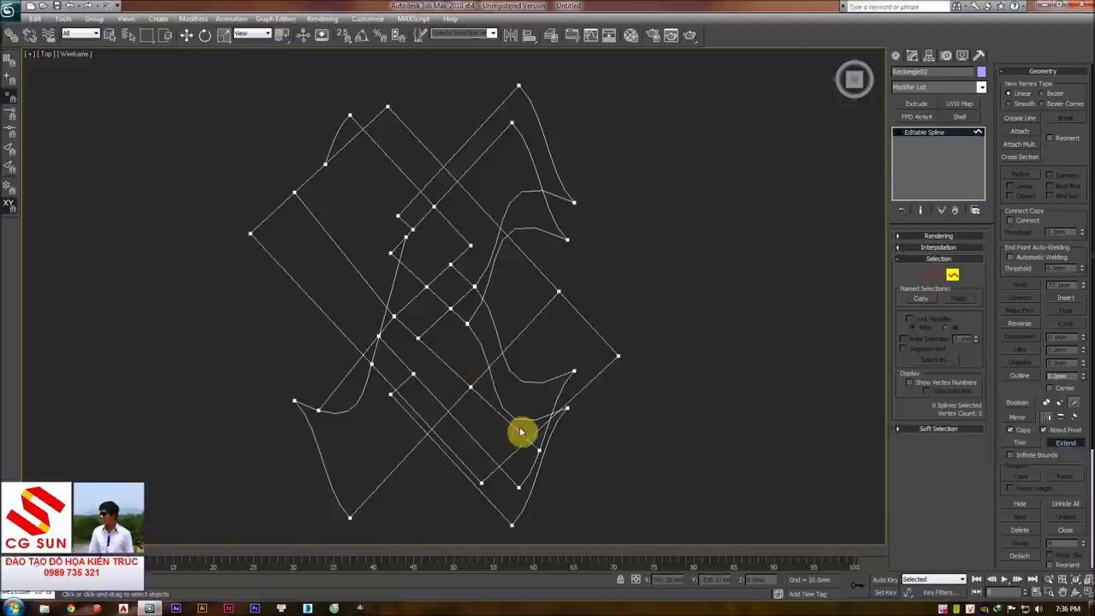
right_click(753, 363)
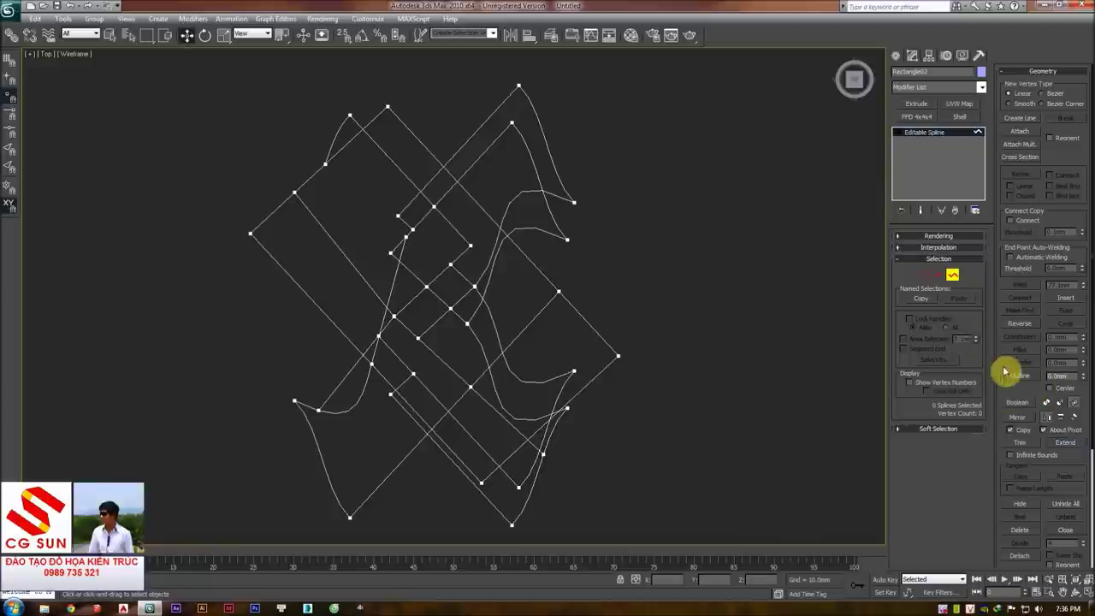
scroll(1031, 402, down, 1)
scroll(1044, 444, down, 1)
scroll(1035, 443, down, 1)
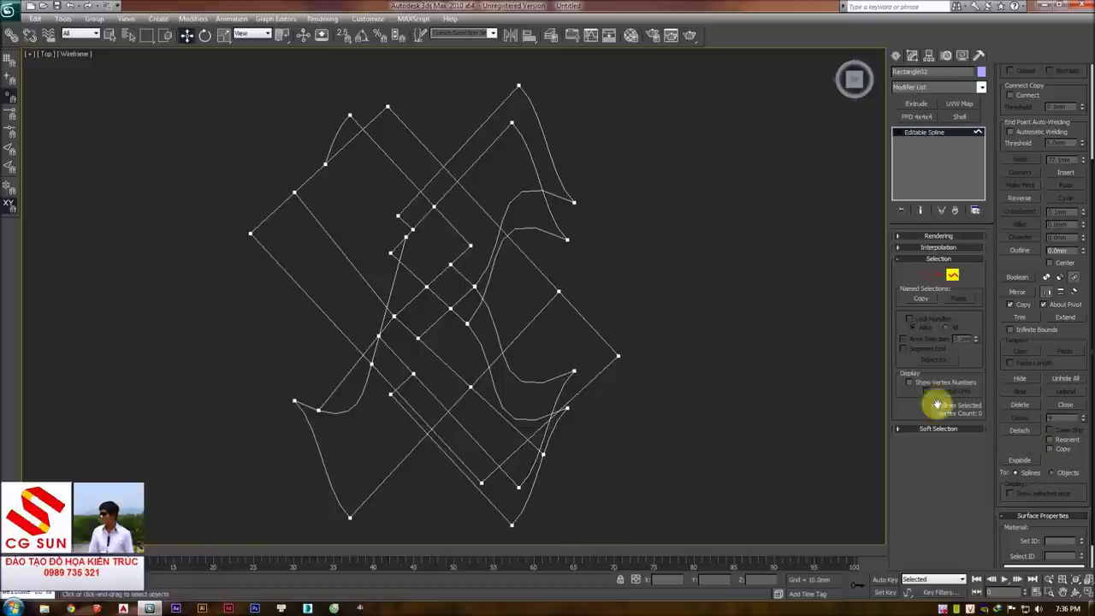
- Detach the large outer rectangle as its own shape, move it aside and delete it
click(608, 345)
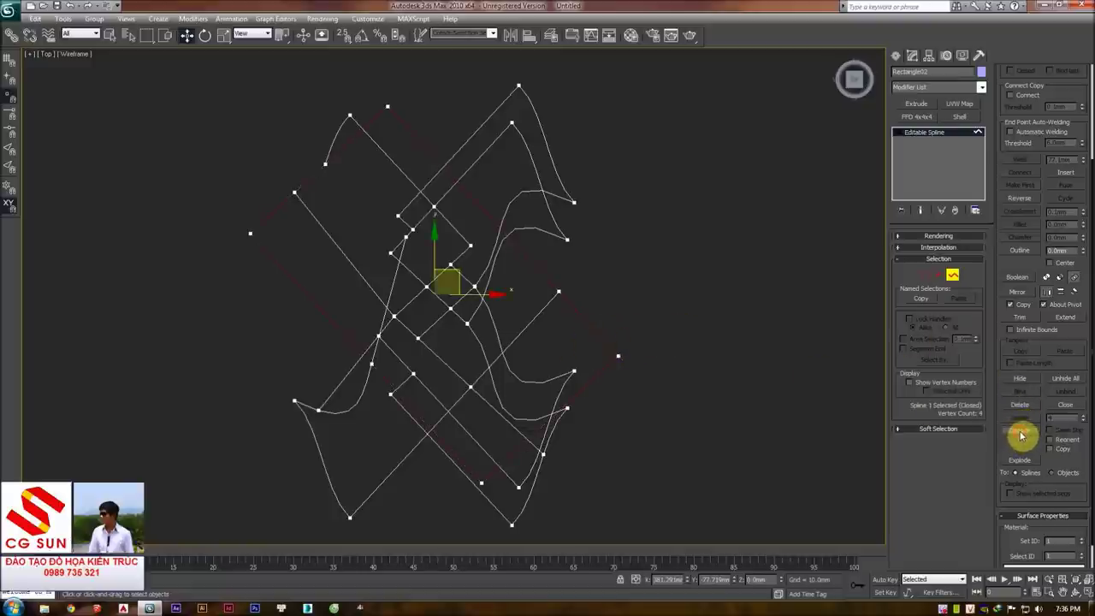
click(1019, 432)
click(587, 314)
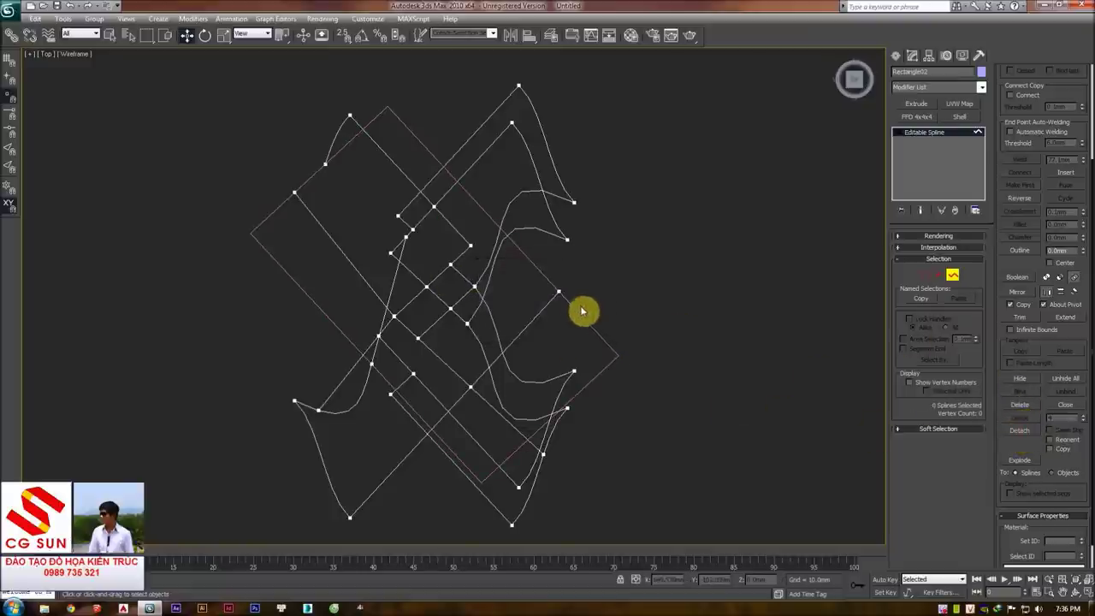
click(952, 275)
click(608, 316)
drag(456, 276, 771, 242)
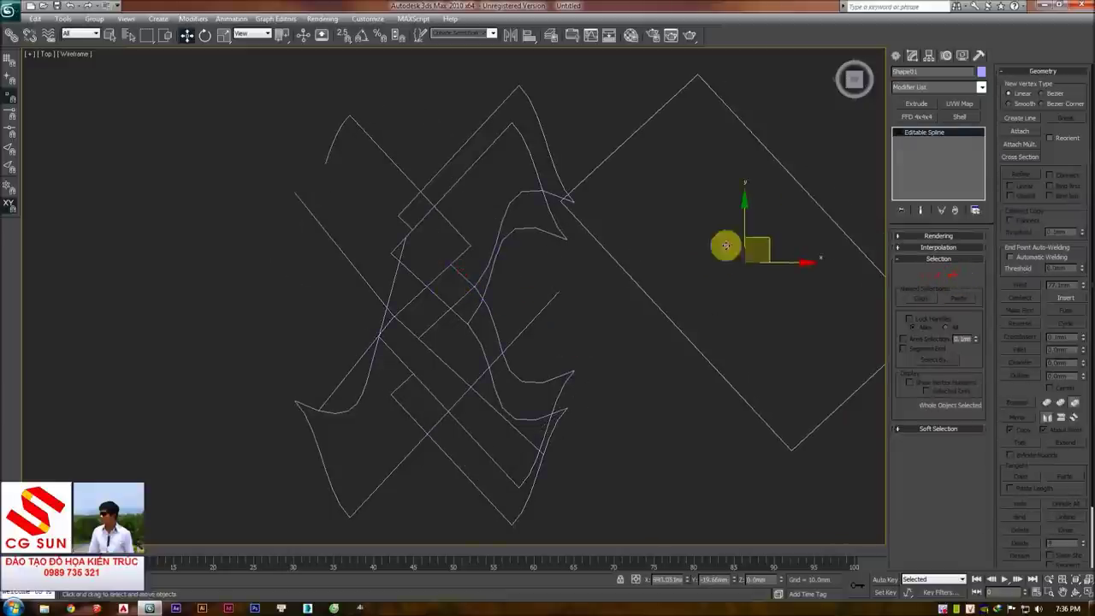
scroll(728, 232, down, 3)
key(Delete)
- Clear the selection and orbit into a perspective view of the wavy lattice
click(345, 321)
click(547, 270)
scroll(517, 283, up, 1)
mouse_move(516, 283)
alt+middle_down()
mouse_move(488, 277)
mouse_move(501, 265)
mouse_move(481, 276)
alt+middle_up()
- Switch to shaded display, select the lattice, and set its interpolation to Adaptive
key(F3)
click(454, 261)
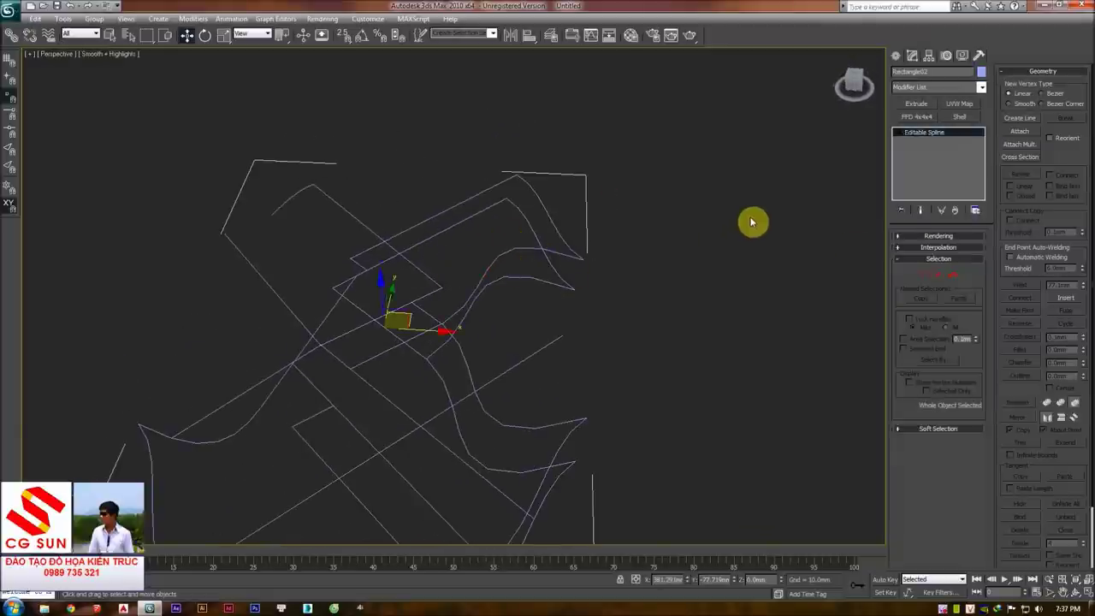
click(951, 248)
click(935, 281)
- Bring up the spline's Rendering rollout and zoom in on the lattice
click(955, 237)
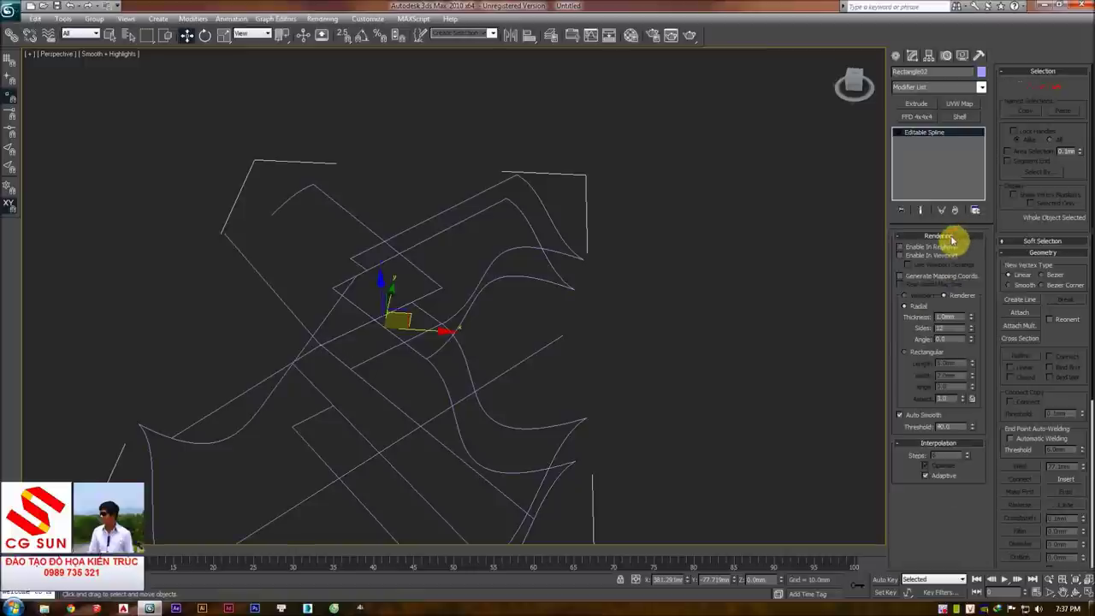
click(945, 239)
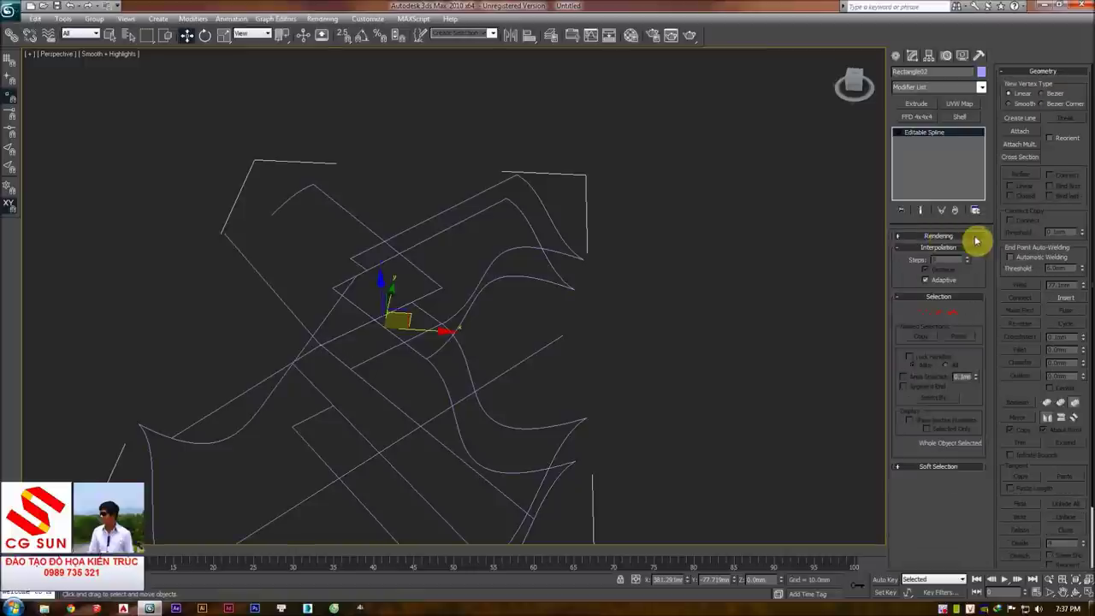
click(924, 238)
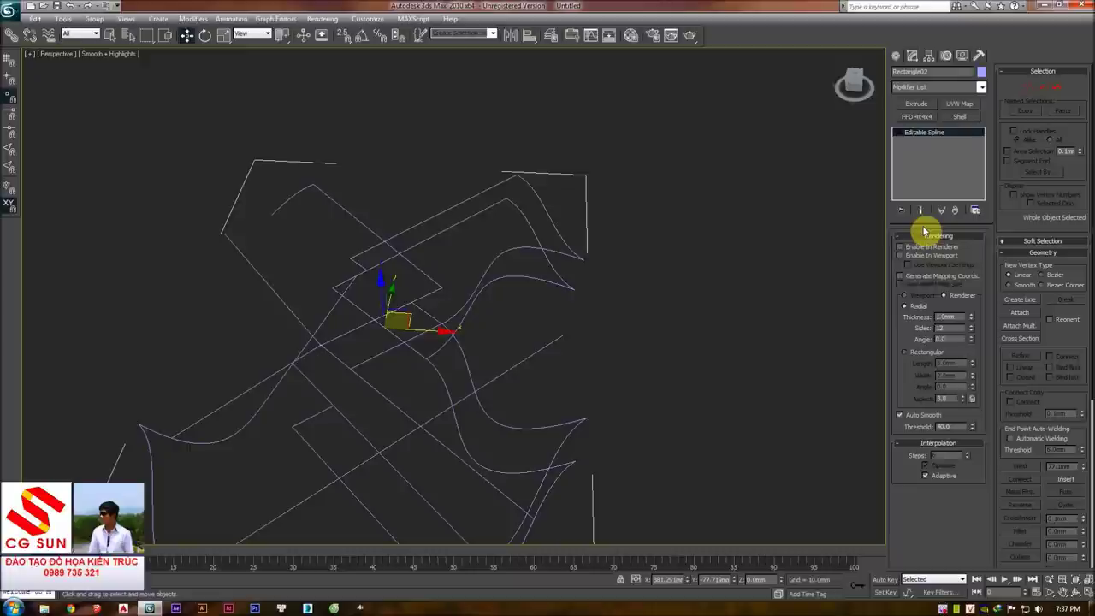
click(936, 235)
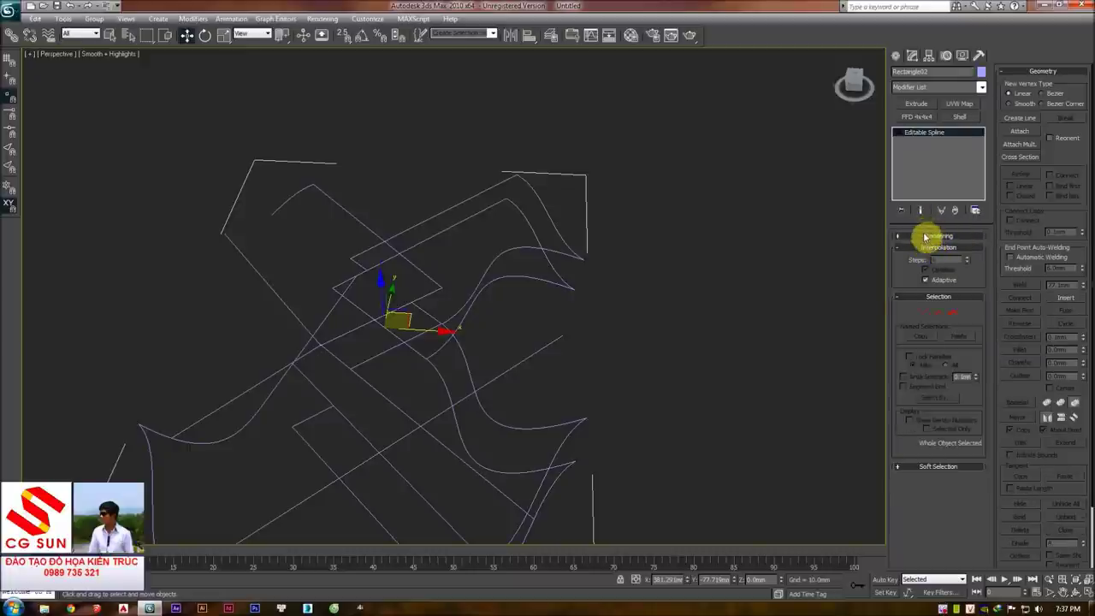
click(926, 235)
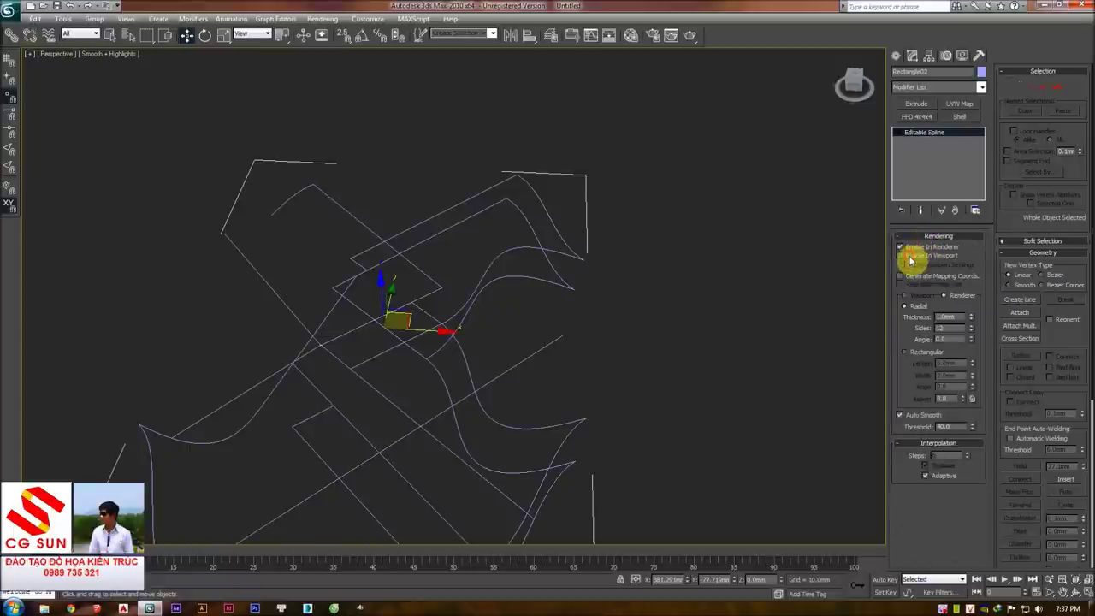
scroll(696, 251, up, 2)
scroll(667, 264, up, 3)
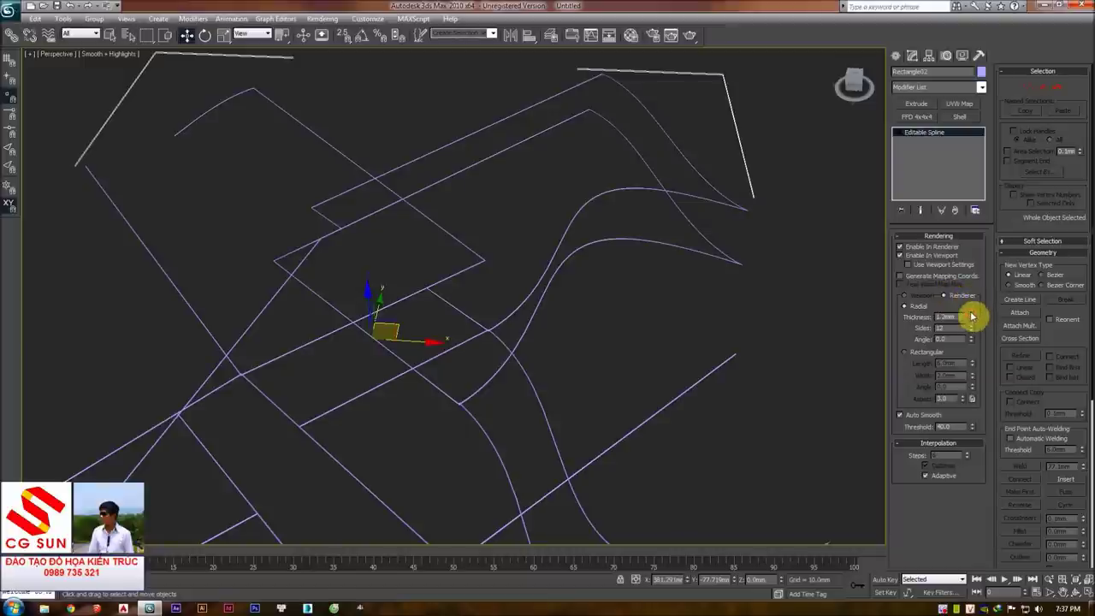
- Set the rendered spline thickness to about 15.5mm
drag(971, 317, 875, 254)
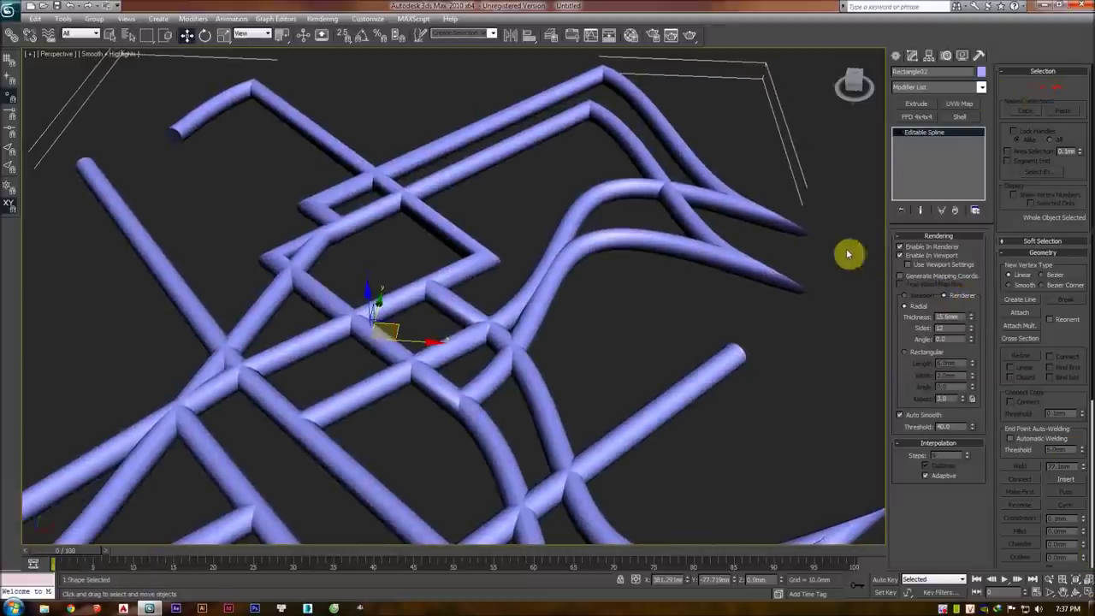
scroll(633, 299, down, 3)
scroll(601, 291, down, 2)
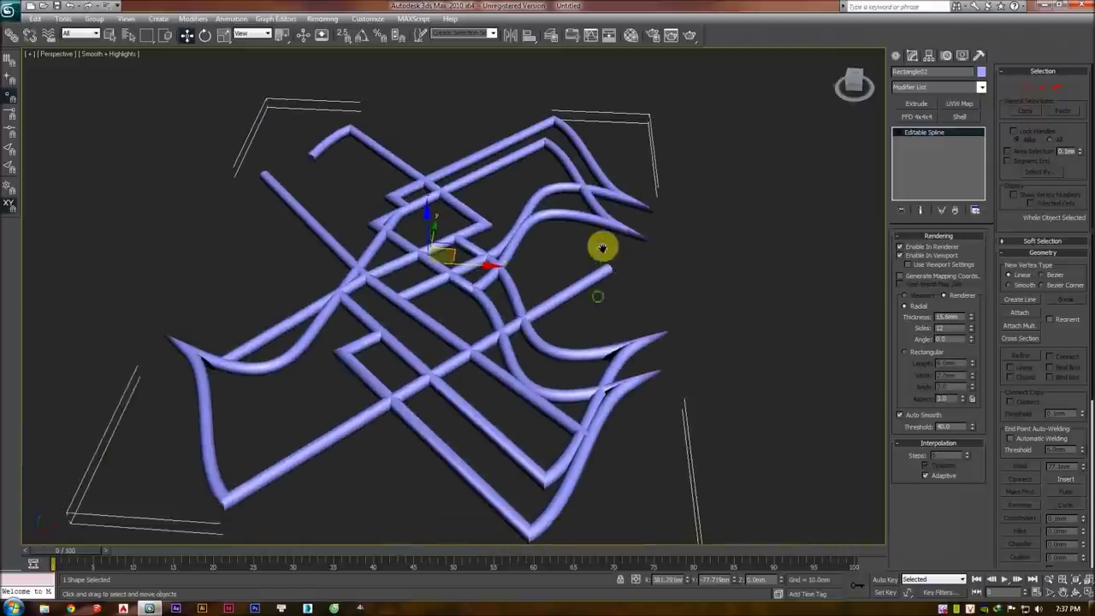
middle_drag(601, 248, 597, 240)
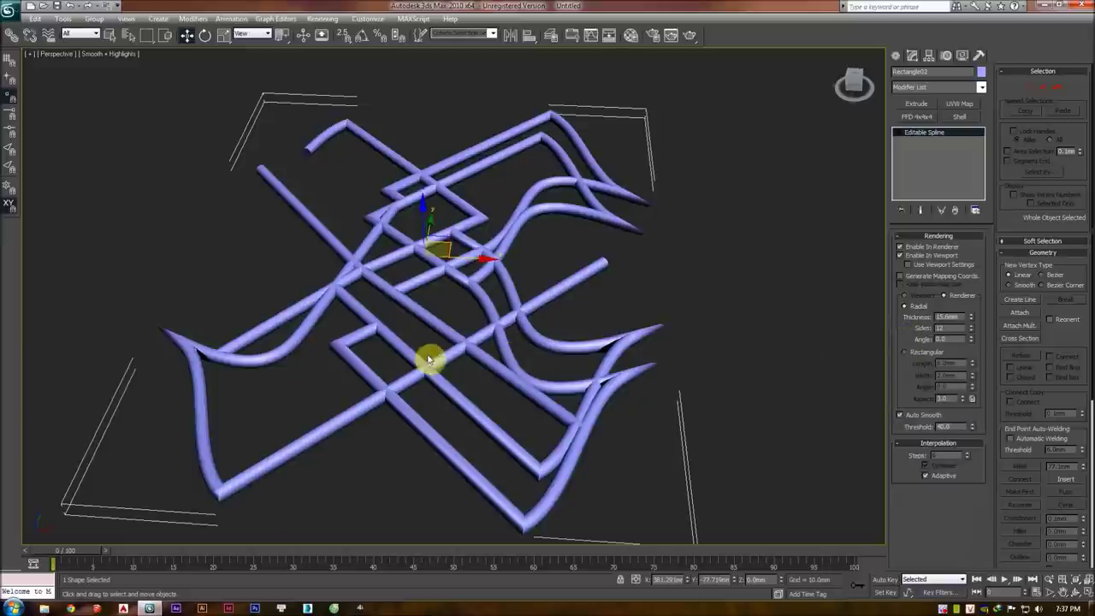
middle_drag(558, 327, 557, 334)
- Show edged faces, turn off Enable In Viewport, and render the perspective view
key(F4)
scroll(555, 343, up, 2)
scroll(538, 335, up, 2)
scroll(559, 323, up, 3)
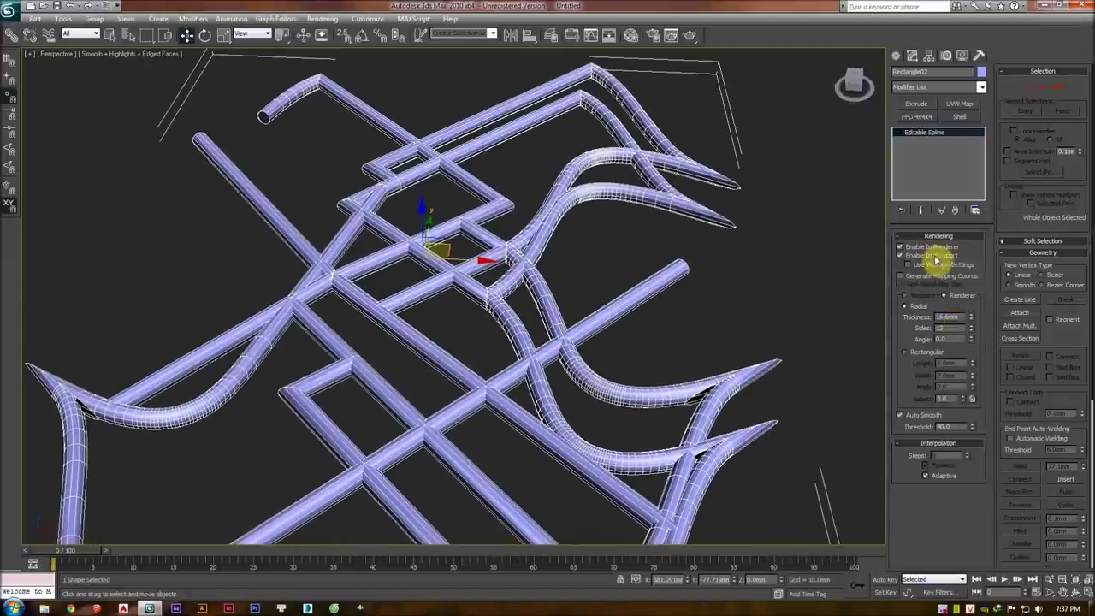
click(933, 255)
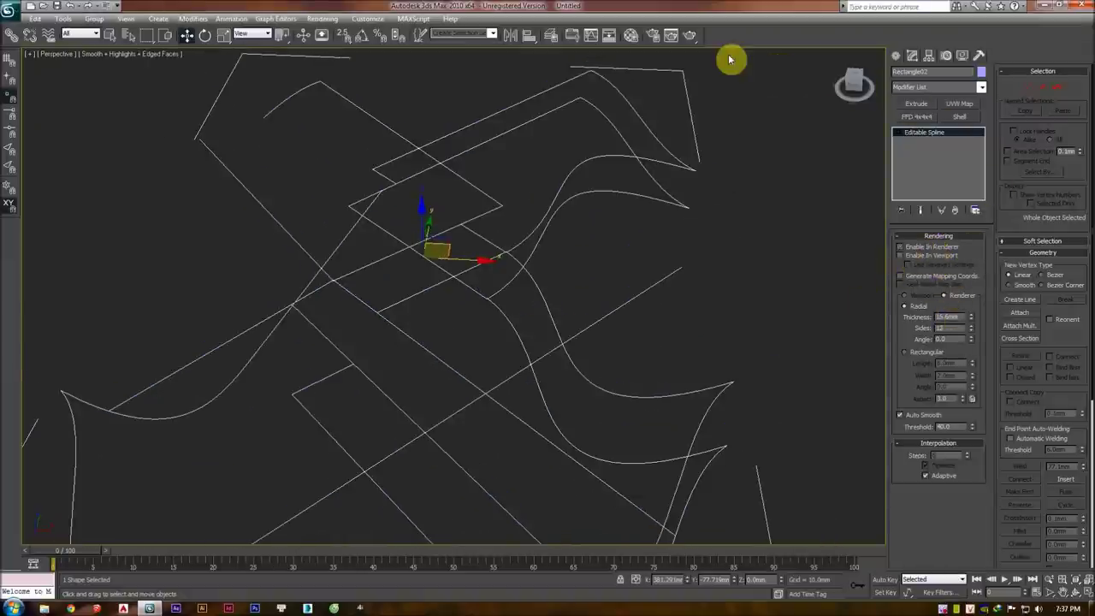
click(691, 35)
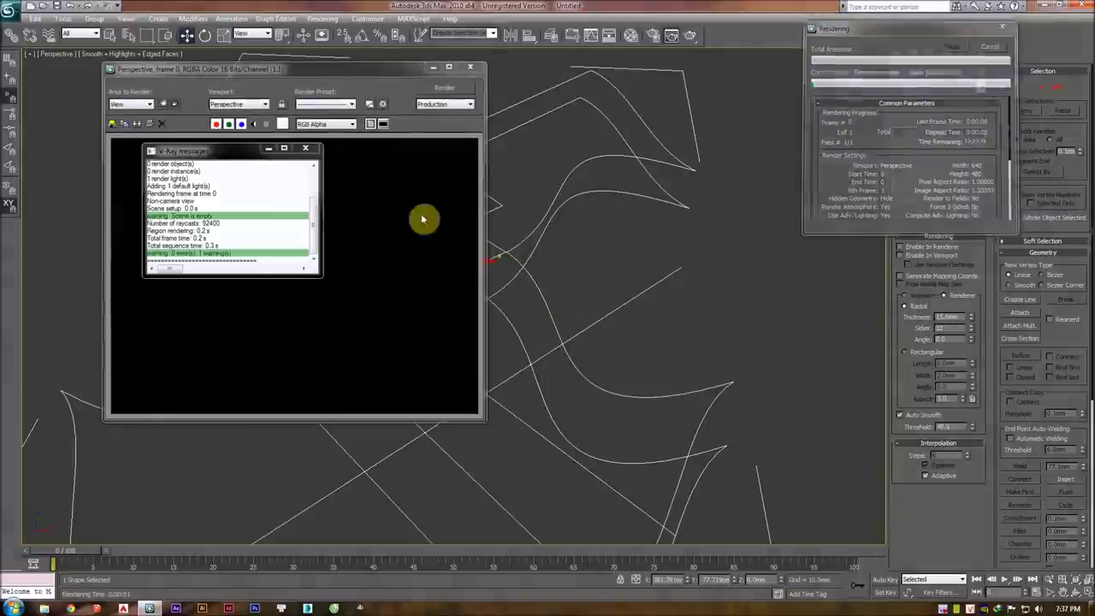
- Re-enable the viewport tubes, render the perspective view again, and close the frame window
click(306, 154)
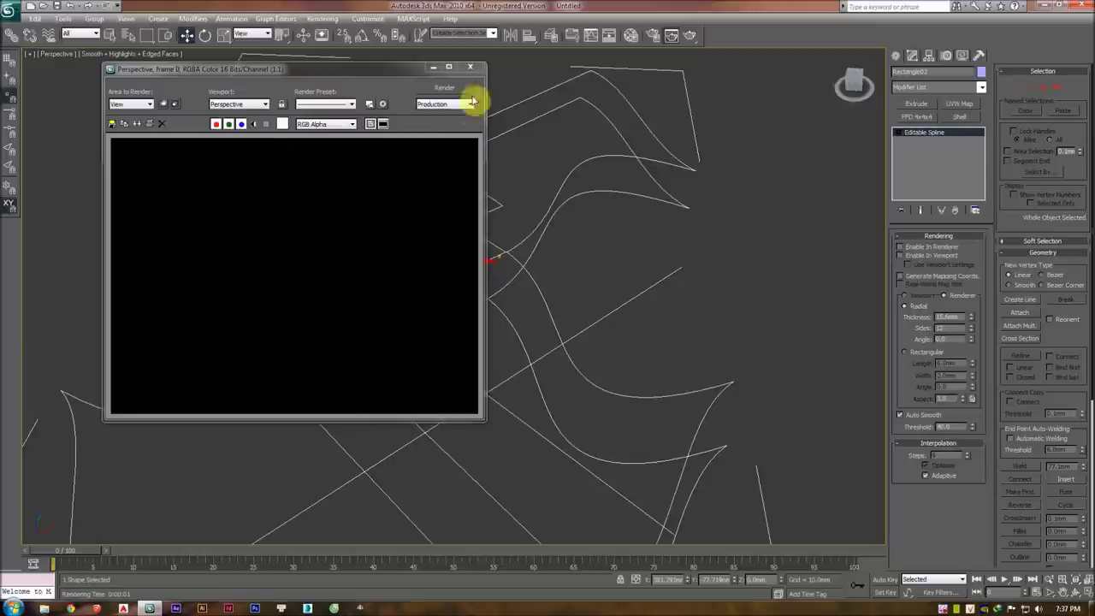
click(930, 255)
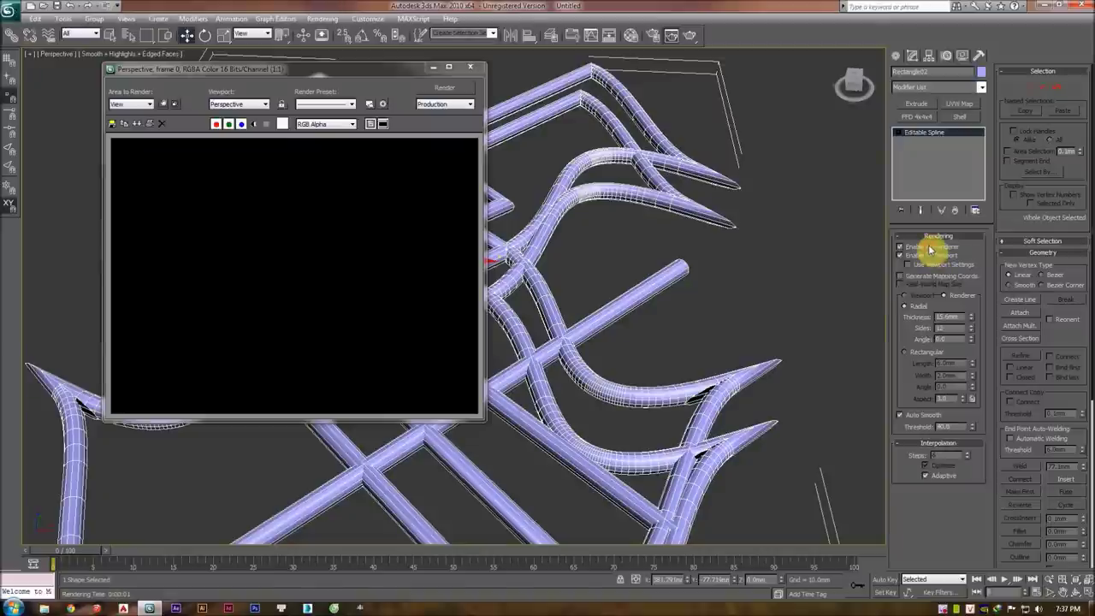
click(450, 91)
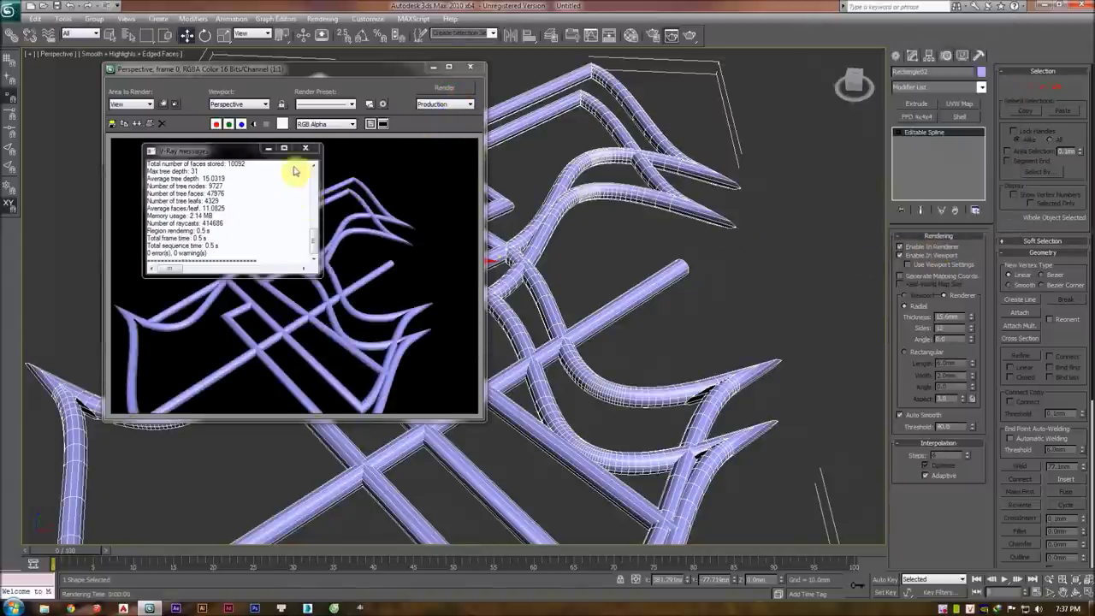
click(469, 67)
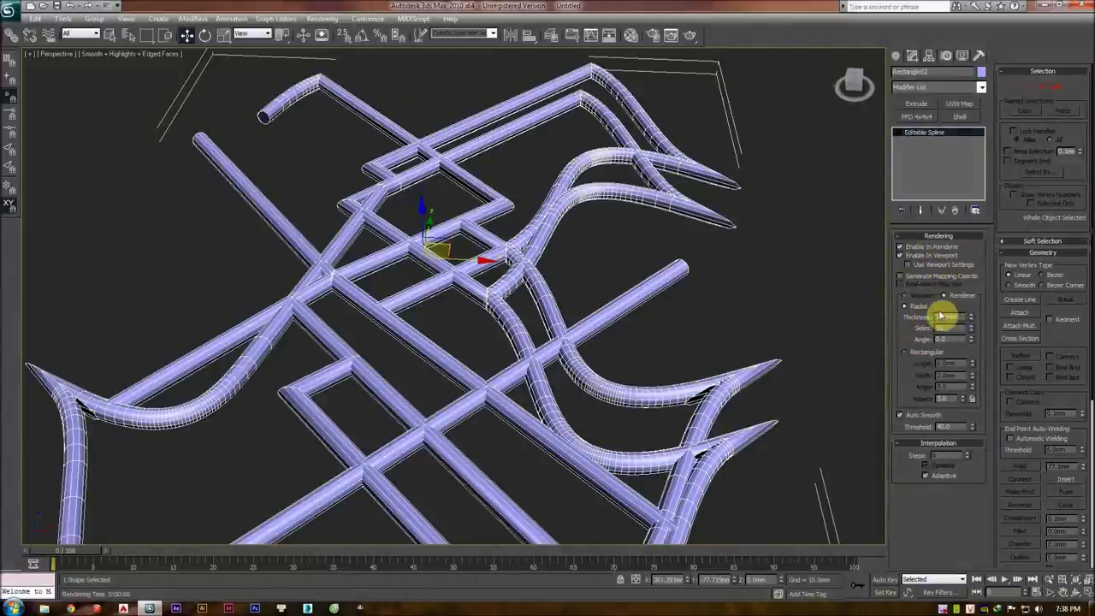
- Raise the tube thickness to about 26.5mm and increase Sides for rounder profiles
drag(969, 319, 957, 285)
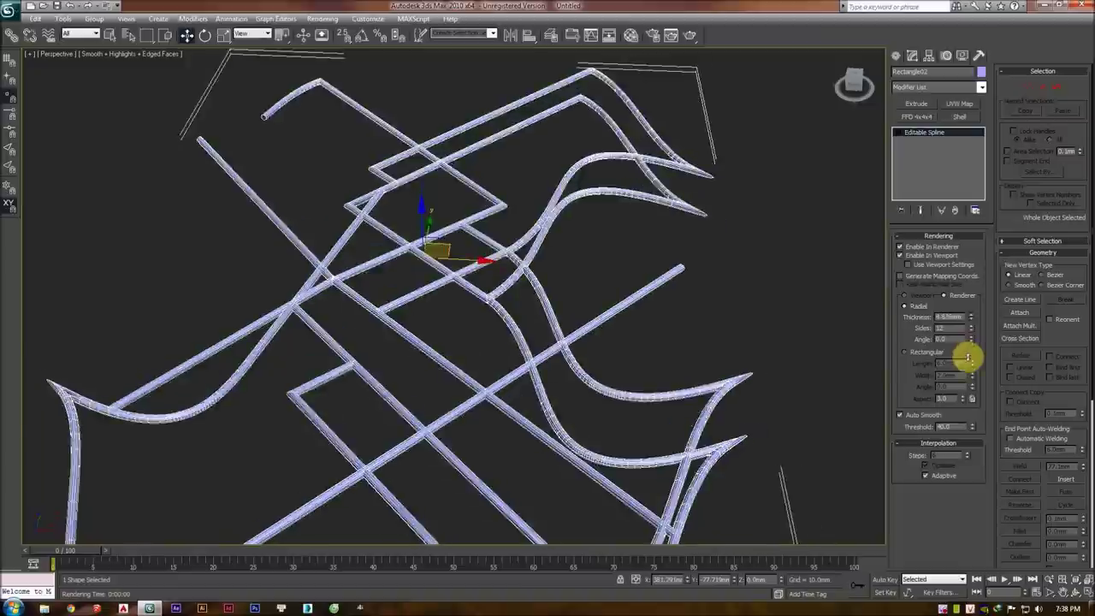
drag(958, 285, 924, 288)
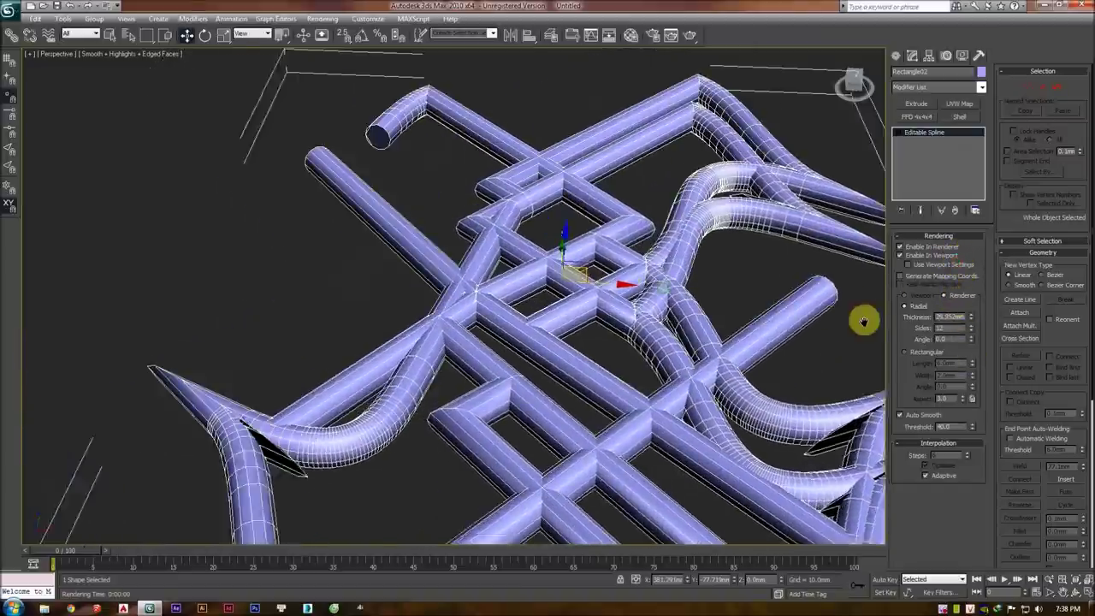
mouse_move(863, 320)
alt+middle_down()
mouse_move(532, 274)
mouse_move(434, 313)
mouse_move(543, 283)
mouse_move(589, 337)
alt+middle_up()
scroll(589, 336, up, 1)
scroll(590, 325, up, 2)
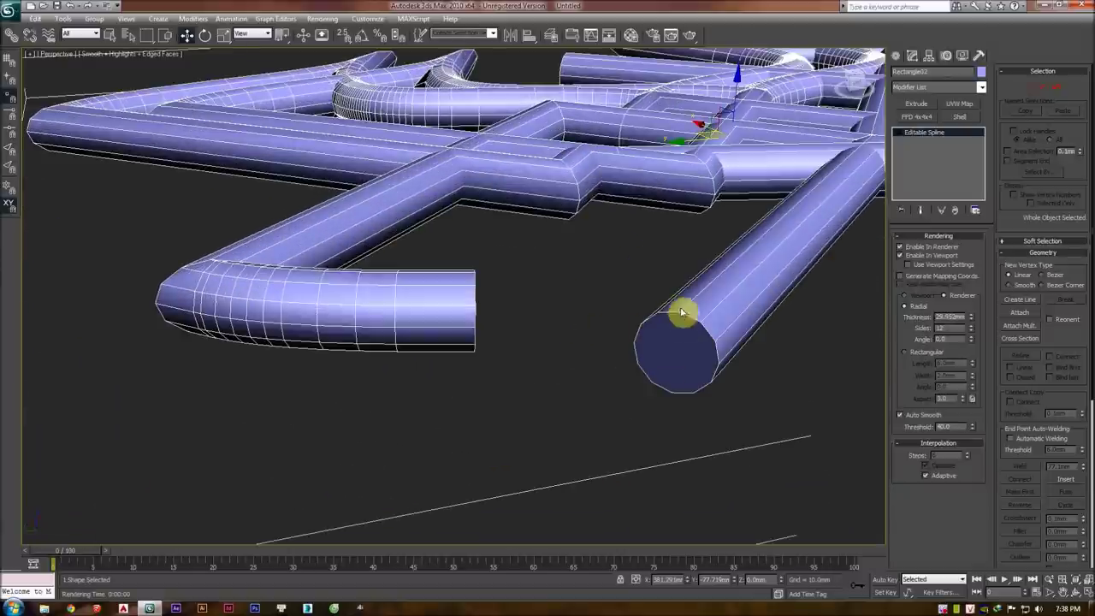
mouse_move(687, 340)
alt+middle_down()
mouse_move(784, 357)
mouse_move(855, 352)
alt+middle_up()
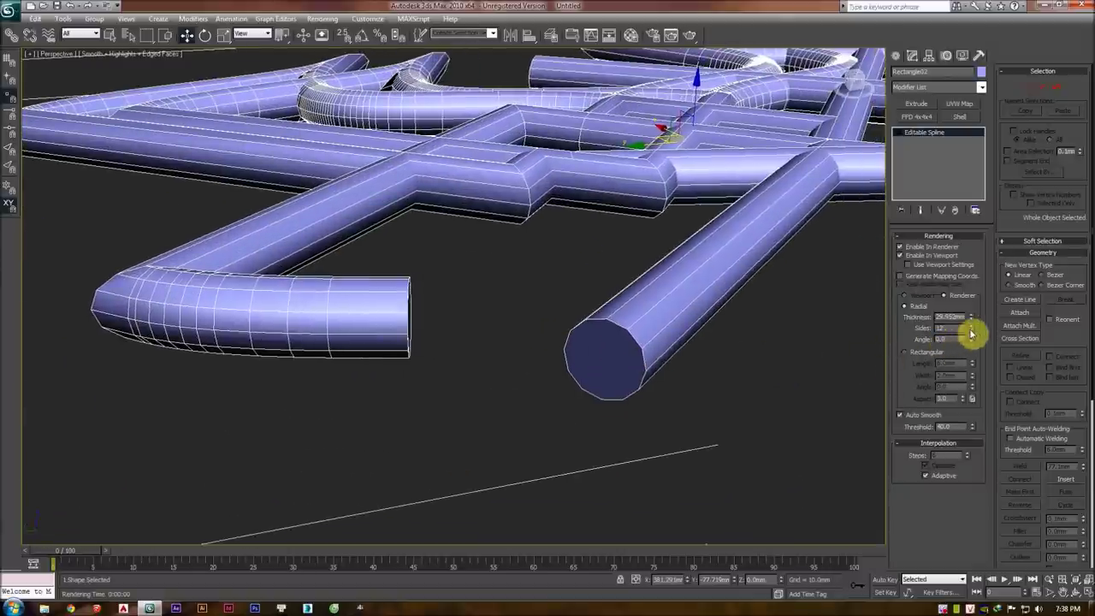
mouse_move(973, 331)
mouse_down()
mouse_move(1000, 154)
mouse_move(967, 320)
mouse_move(965, 262)
mouse_move(926, 383)
mouse_up()
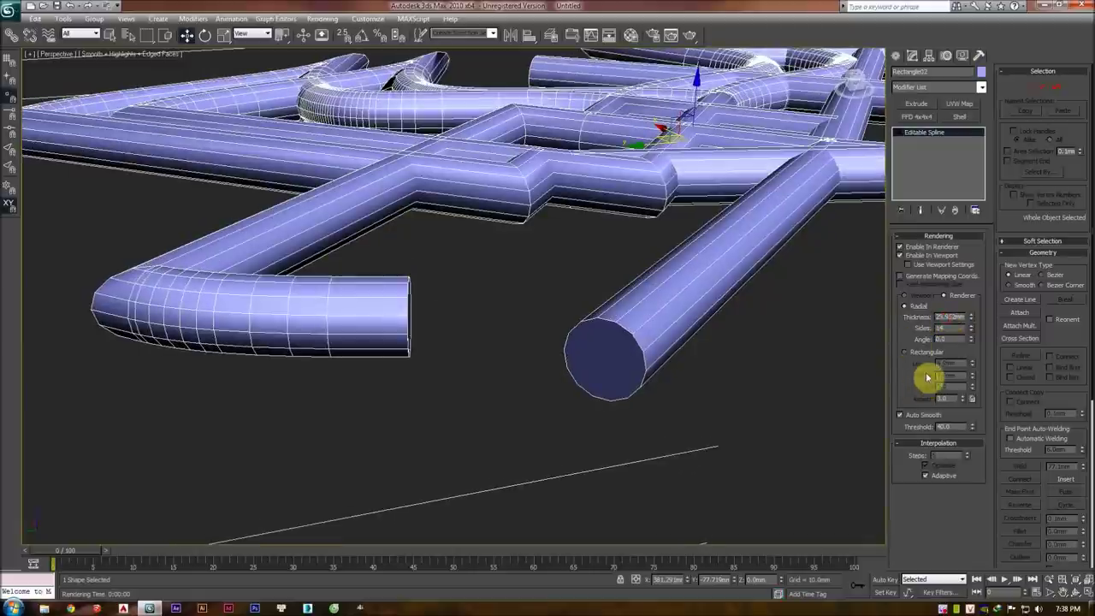
- Switch the renderable splines to a Rectangular section with length 15.06mm and angle 90
click(905, 351)
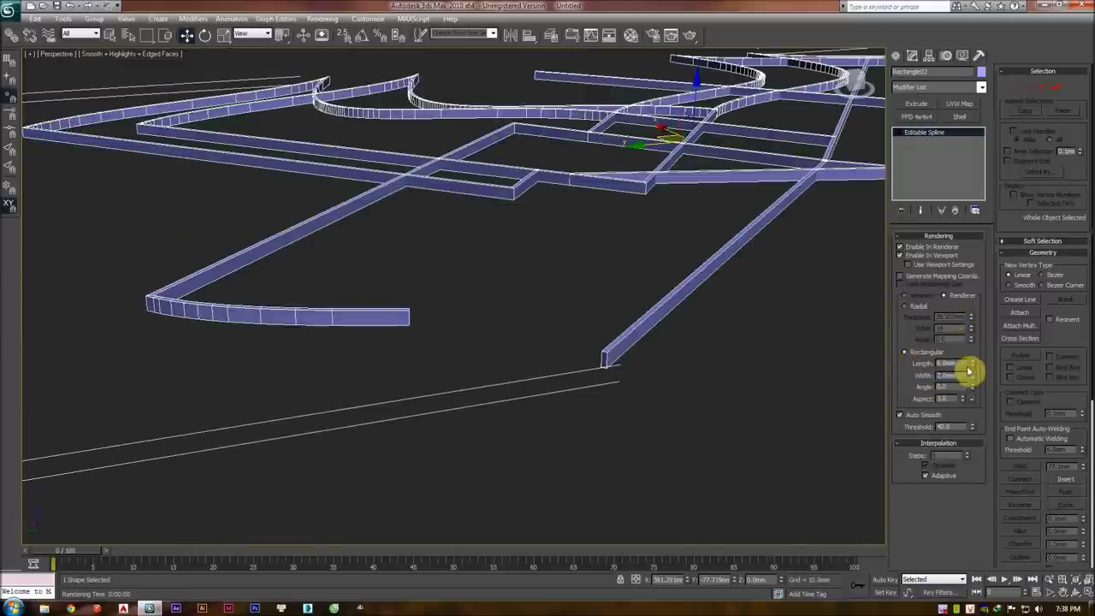
mouse_move(971, 366)
mouse_down()
mouse_move(995, 276)
mouse_move(972, 370)
mouse_move(970, 328)
mouse_move(944, 465)
mouse_up()
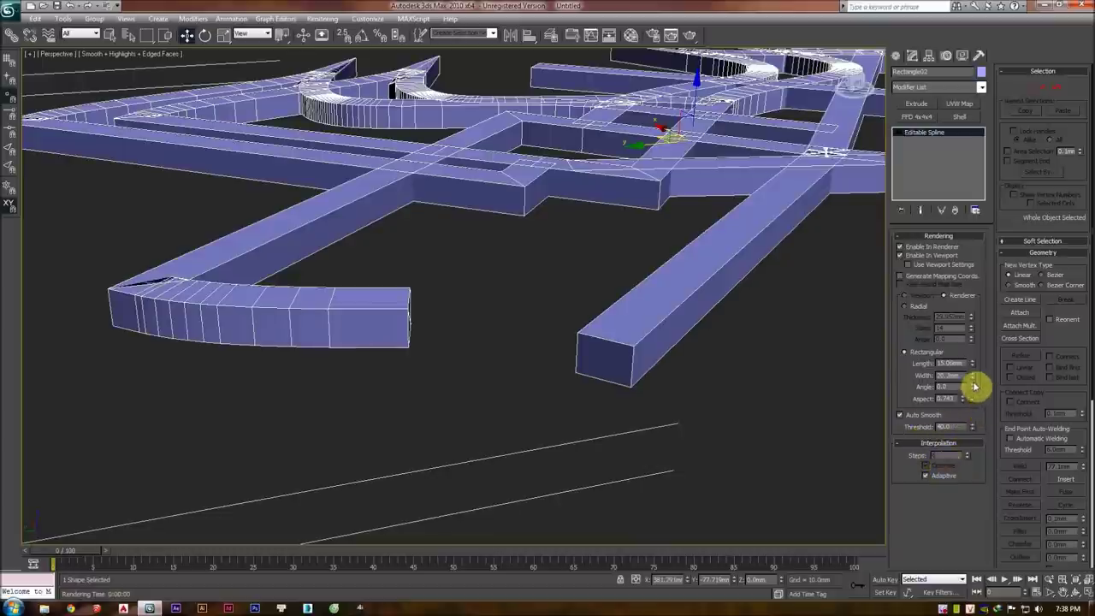
mouse_move(973, 386)
mouse_down()
mouse_move(1087, 468)
mouse_move(1087, 530)
mouse_up()
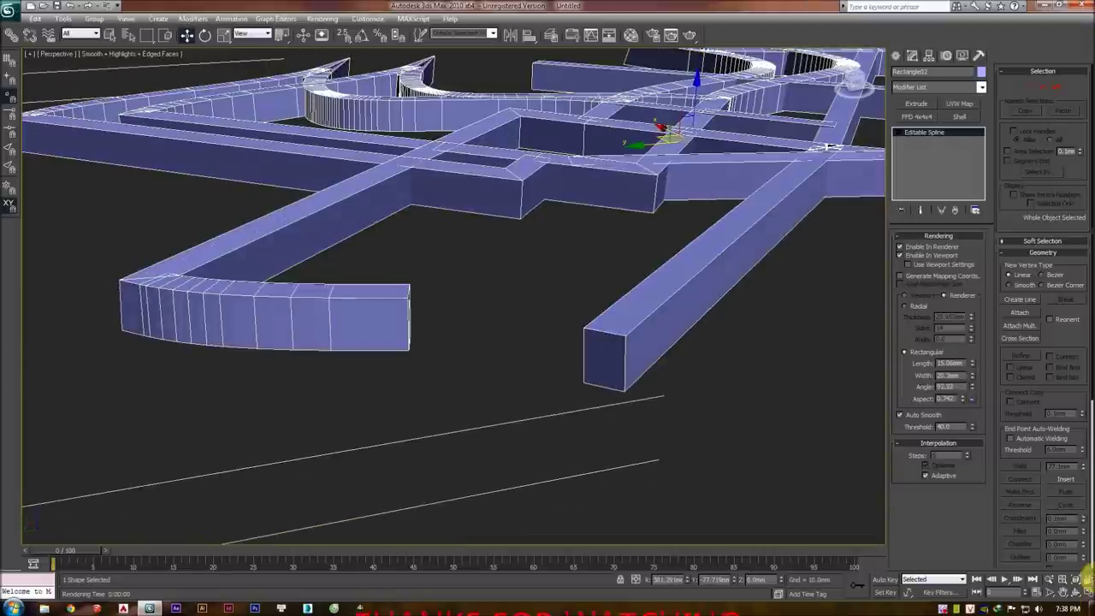
click(951, 387)
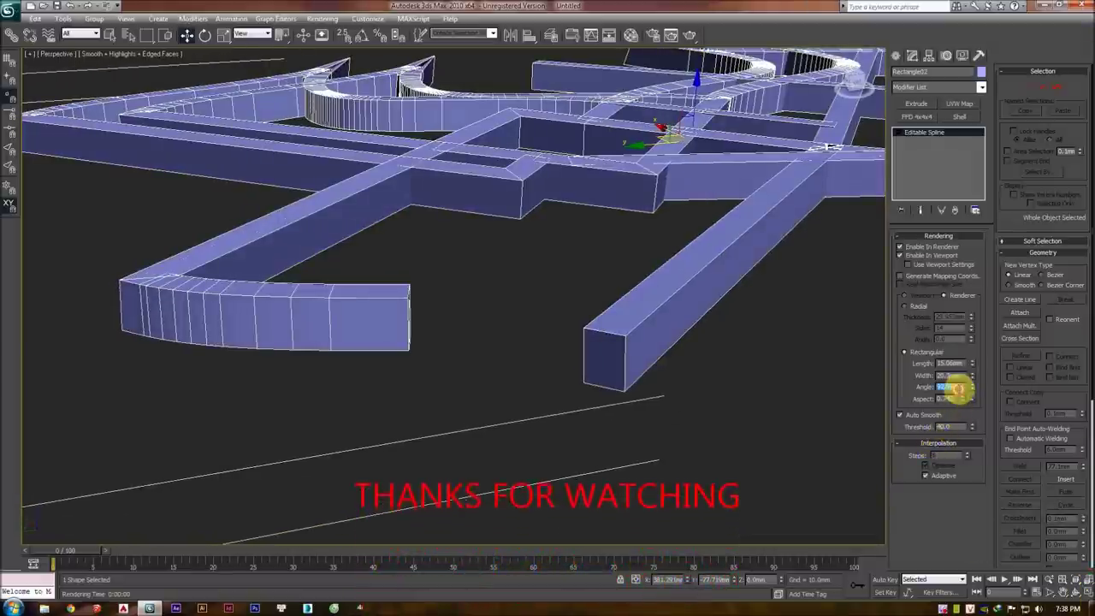
- Orbit the view to inspect the whole bar network, then stop the screen recording
mouse_move(770, 367)
alt+middle_down()
mouse_move(692, 294)
mouse_move(714, 251)
mouse_move(692, 303)
mouse_move(597, 260)
mouse_move(655, 342)
mouse_move(597, 286)
mouse_move(725, 301)
alt+middle_up()
alt+middle_drag(623, 334, 659, 310)
drag(655, 284, 453, 251)
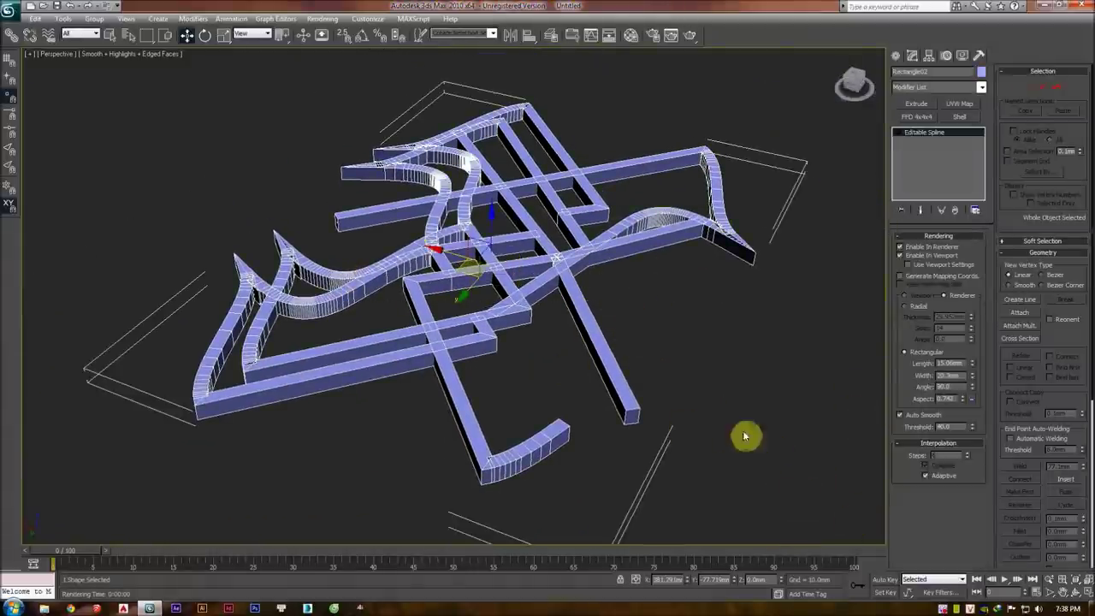
right_click(942, 607)
click(961, 498)
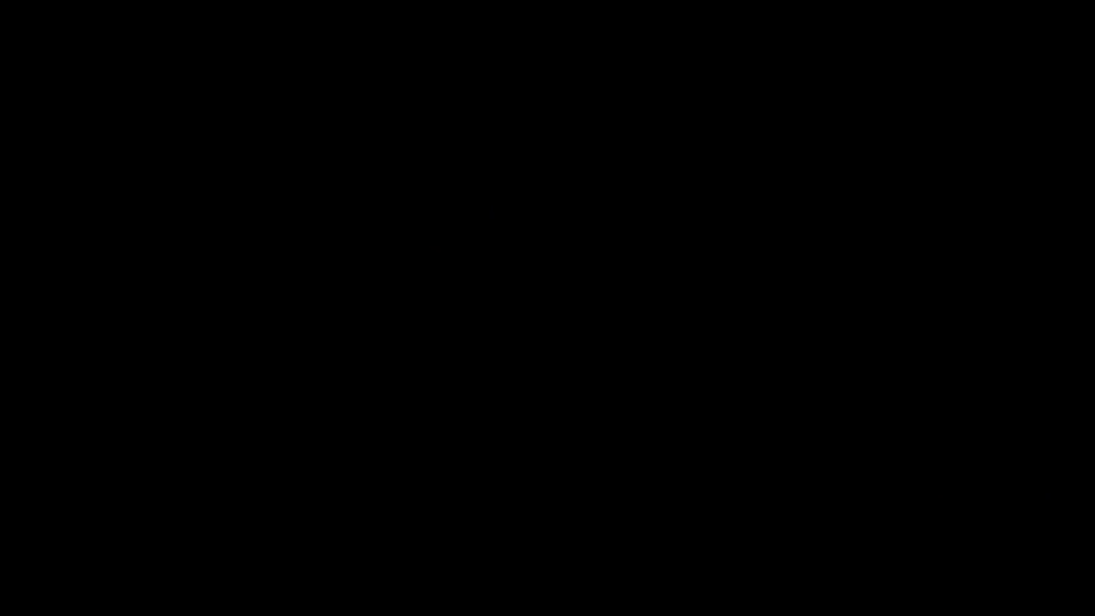